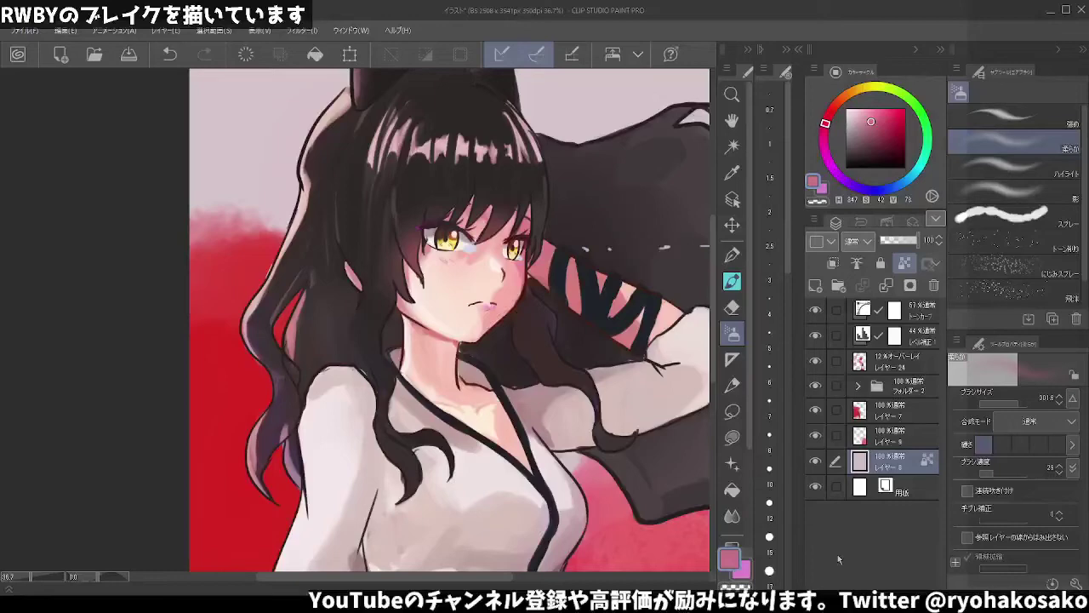
- Zoom out so the whole Blake illustration fits in the window
{"action": "scroll", "coordinate": [481, 362], "scroll_direction": "down", "scroll_amount": 1}
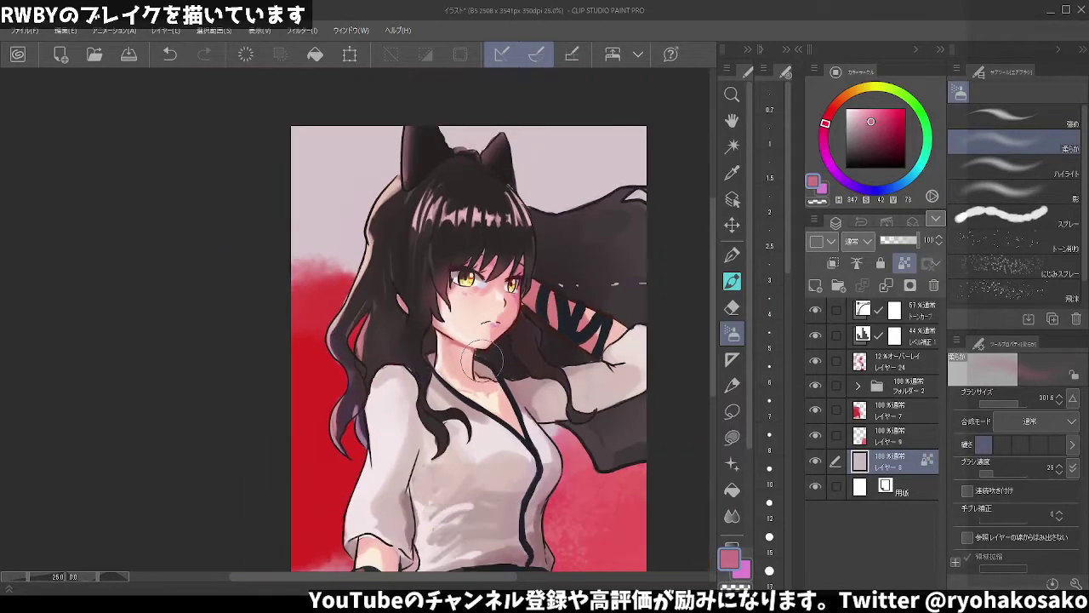
{"action": "scroll", "coordinate": [483, 361], "scroll_direction": "down", "scroll_amount": 1}
{"action": "scroll", "coordinate": [485, 392], "scroll_direction": "down", "scroll_amount": 1}
{"action": "scroll", "coordinate": [494, 443], "scroll_direction": "down", "scroll_amount": 1}
{"action": "scroll", "coordinate": [490, 484], "scroll_direction": "up", "scroll_amount": 1}
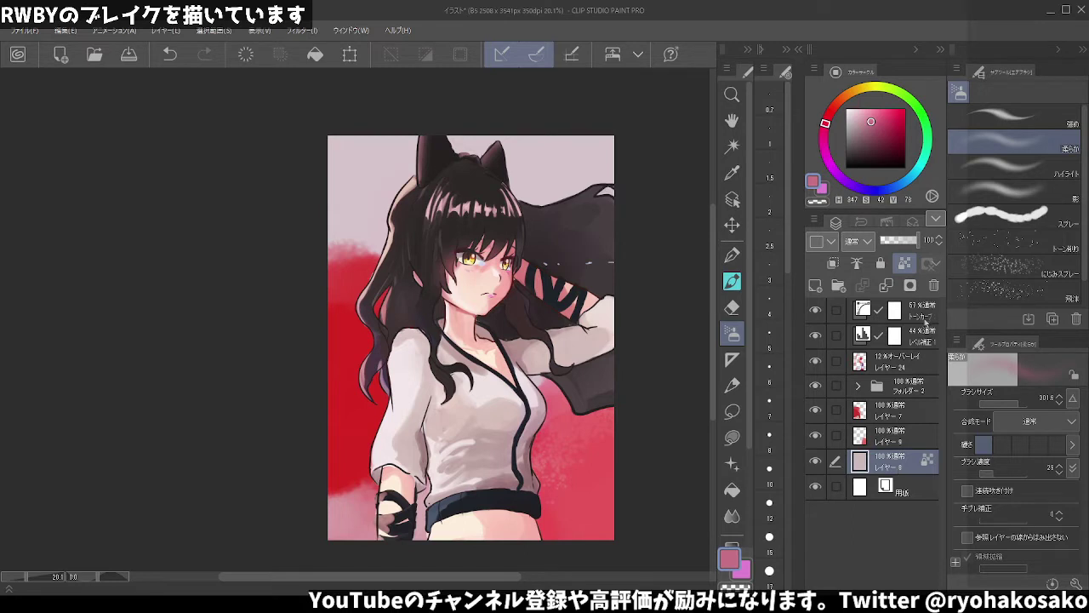
- Trial deleting the pink background layer and adding a gradient map, then restore the background
{"action": "left_click", "coordinate": [934, 286]}
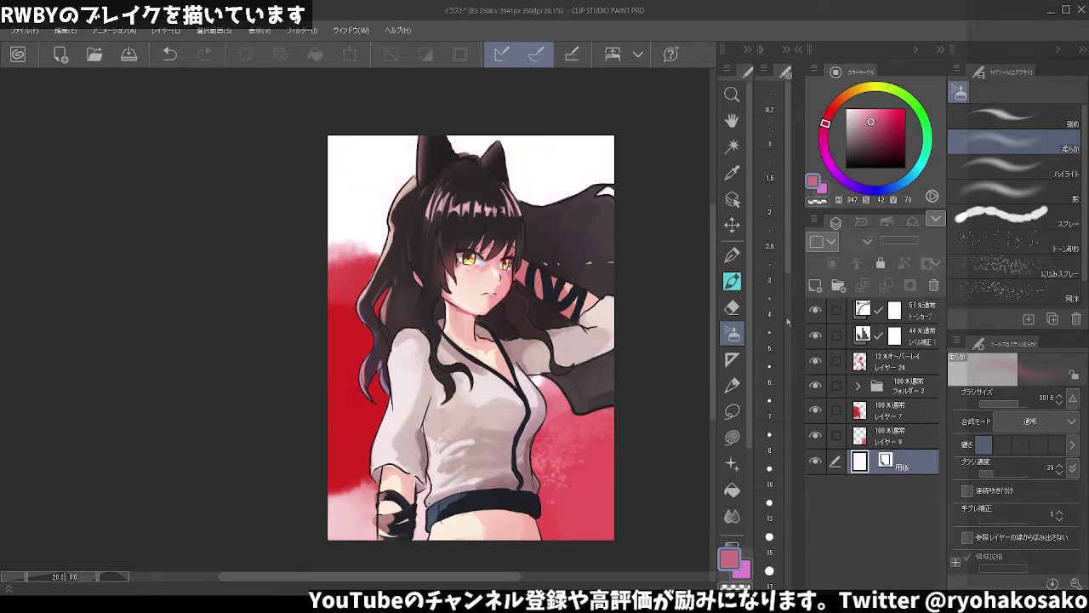
{"action": "key", "text": "ctrl+z"}
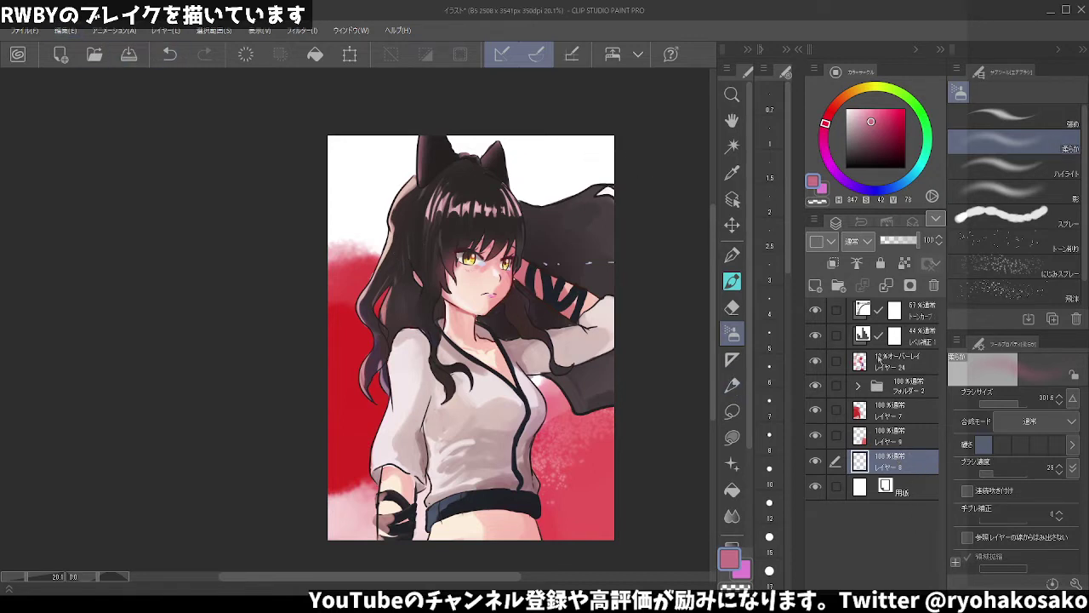
{"action": "left_click", "coordinate": [933, 286]}
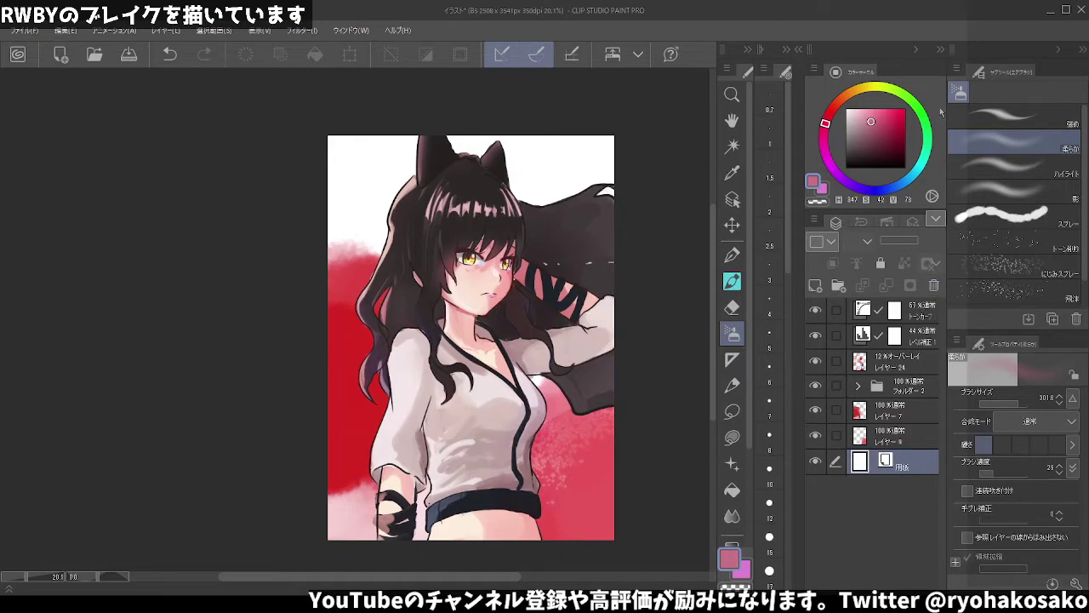
{"action": "key", "text": "ctrl+shift+n"}
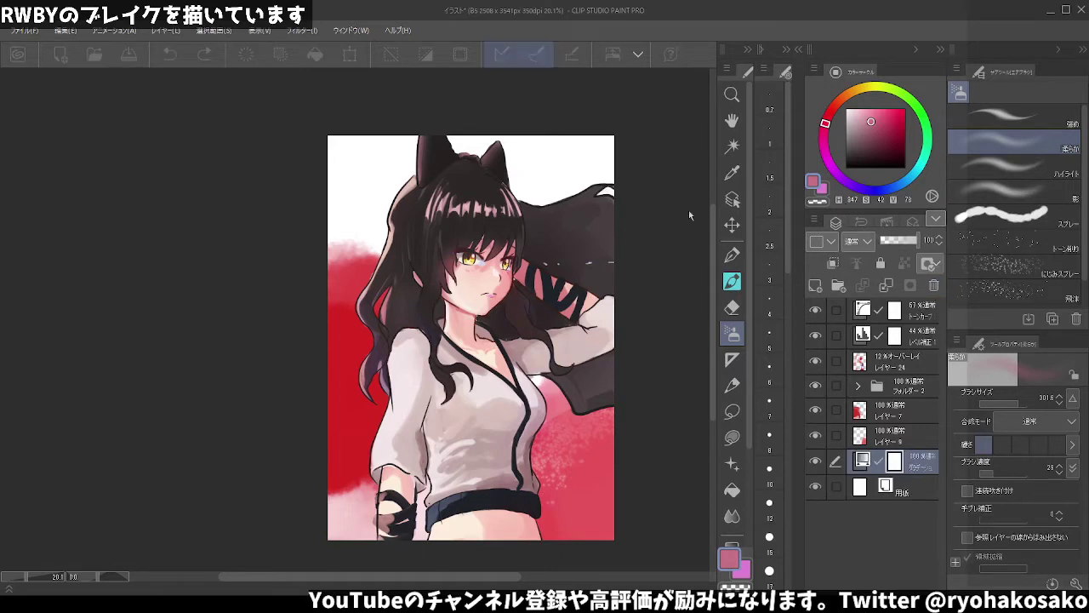
{"action": "key", "text": "Escape"}
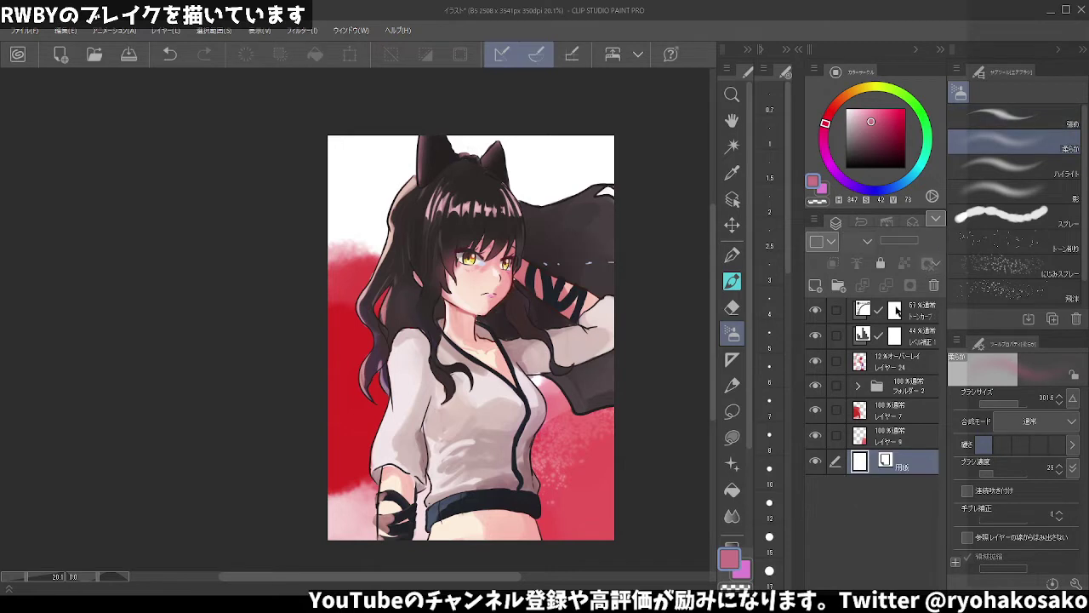
{"action": "left_click", "coordinate": [918, 318]}
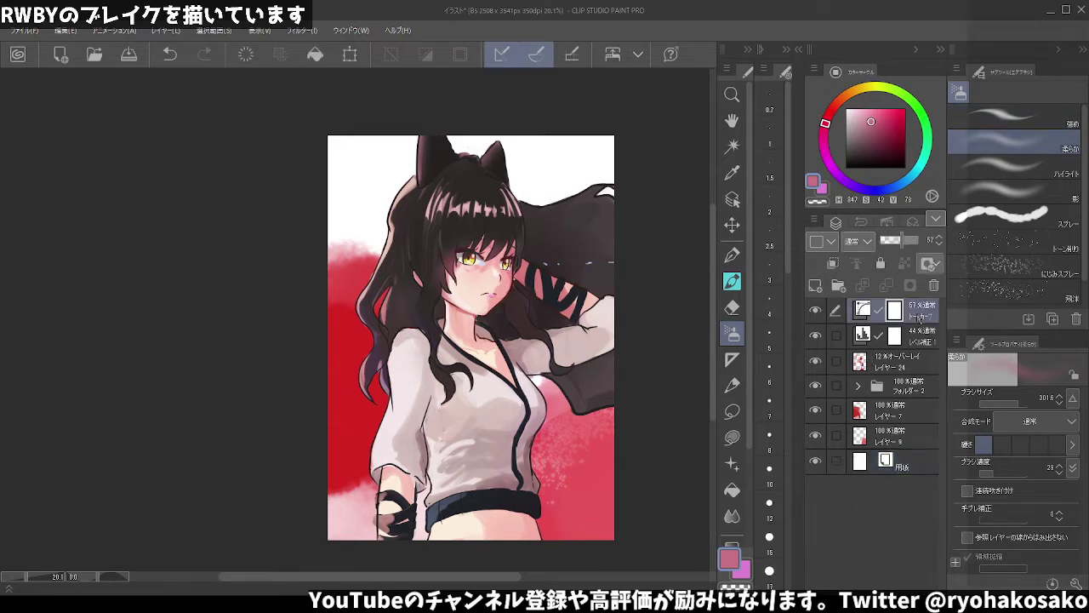
{"action": "key", "text": "ctrl+z"}
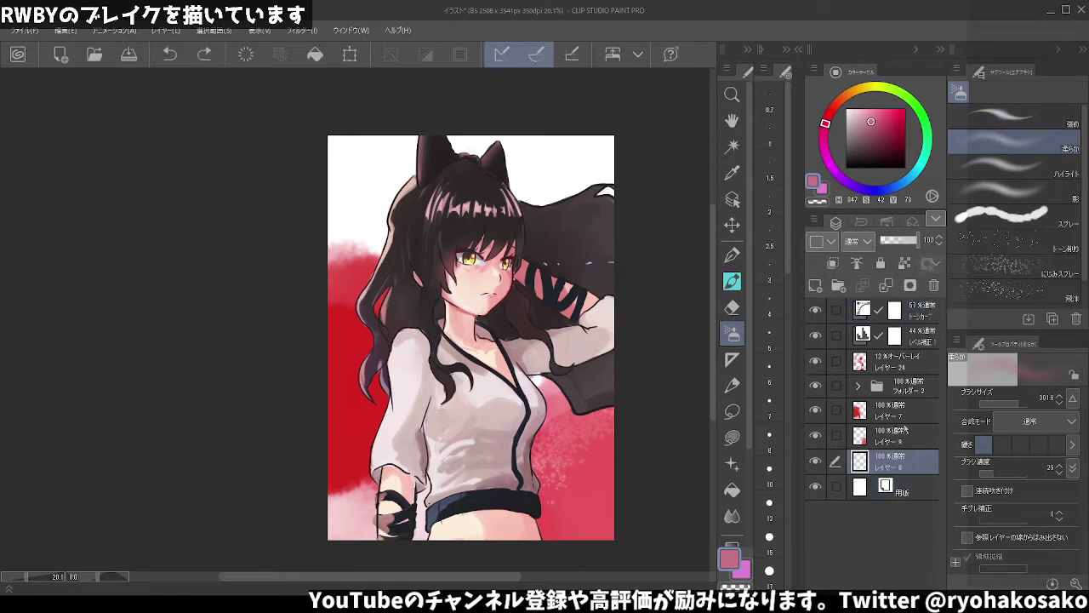
- Select the top tone curve layer after checking the canvas and undoing a trial folder
{"action": "left_click", "coordinate": [911, 313]}
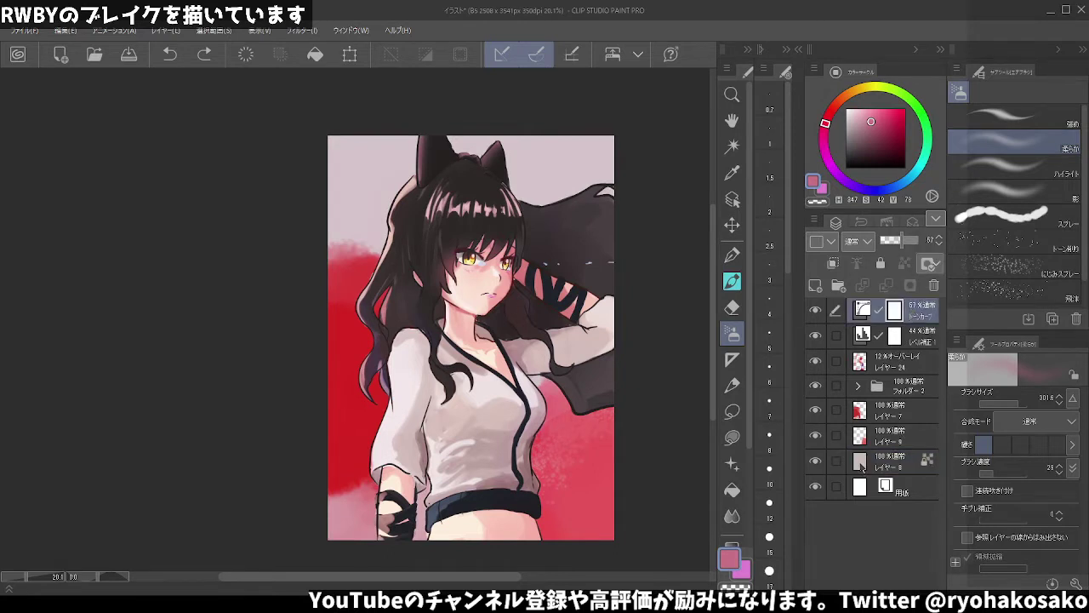
{"action": "key", "text": "Tab"}
{"action": "key", "text": "Tab"}
{"action": "left_click", "coordinate": [862, 460]}
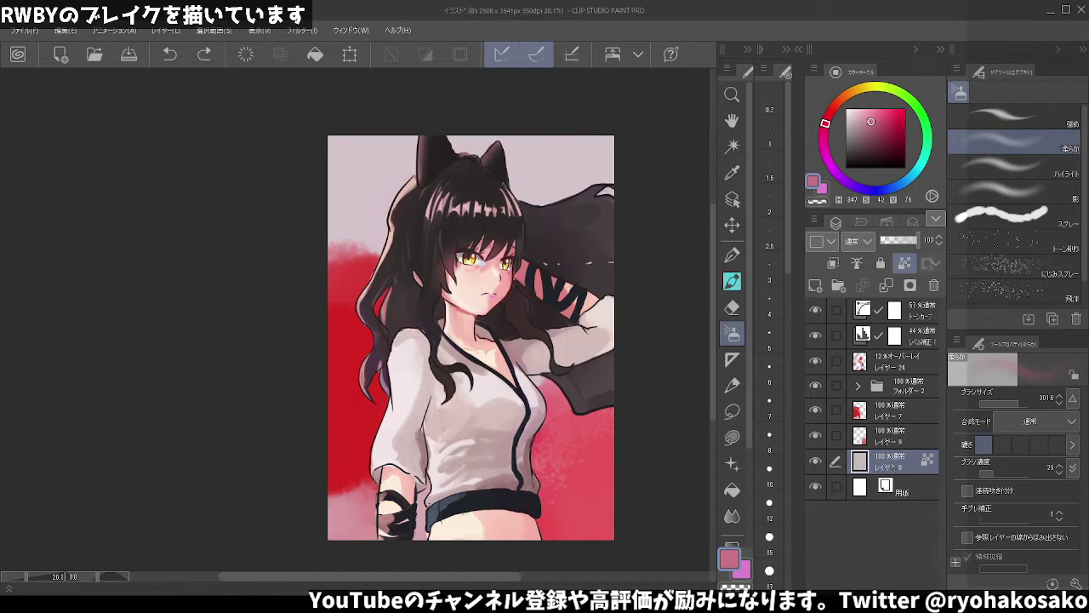
{"action": "key", "text": "ctrl+g"}
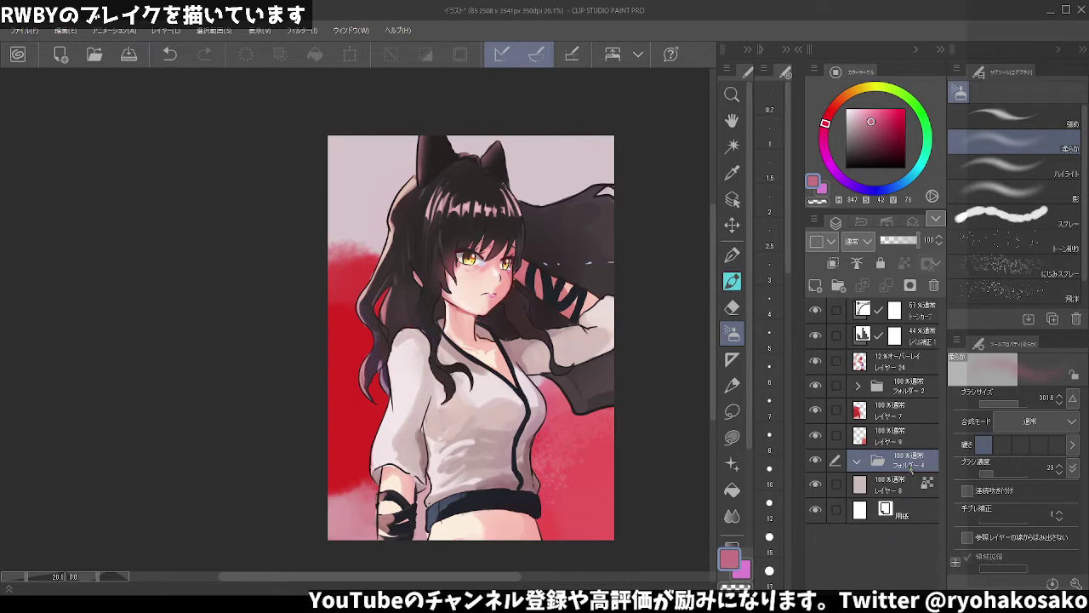
{"action": "key", "text": "ctrl+z"}
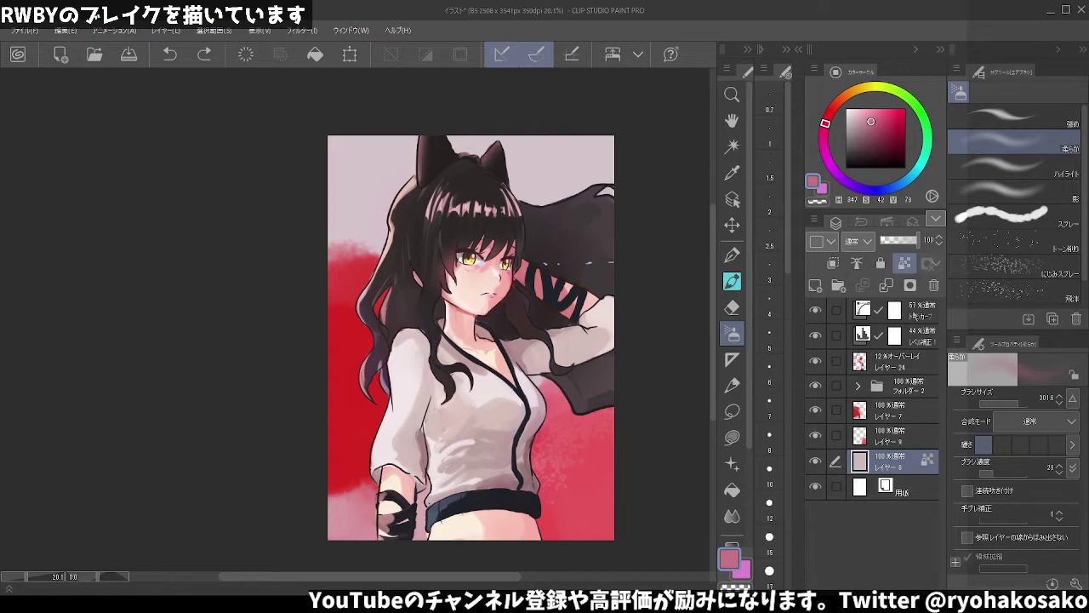
{"action": "left_click", "coordinate": [915, 311]}
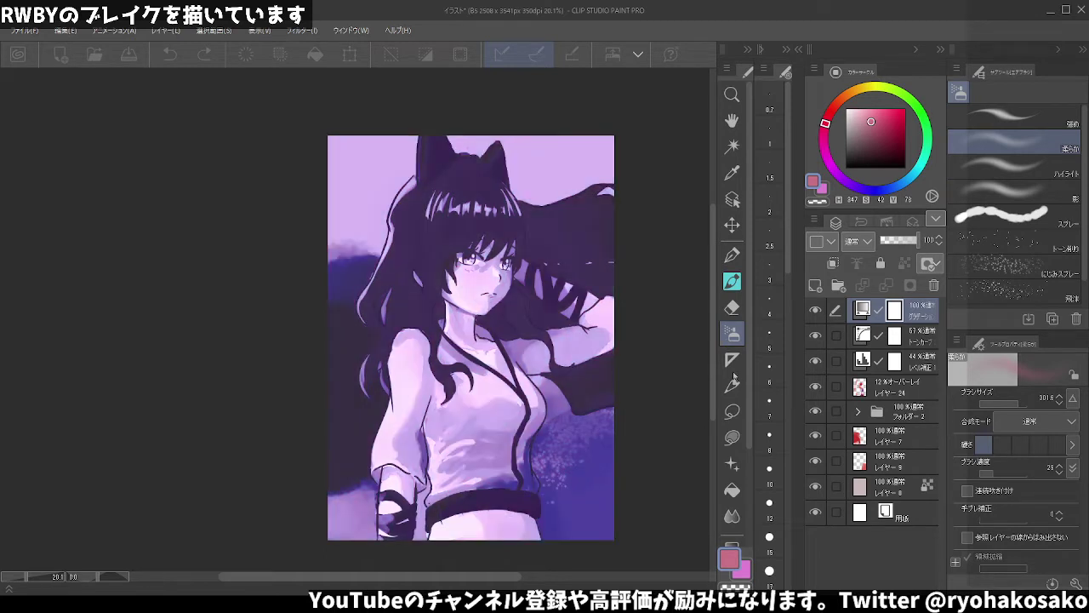
- Confirm the gradient map, set it to 9% opacity, clip it and move it lower
{"action": "key", "text": "Return"}
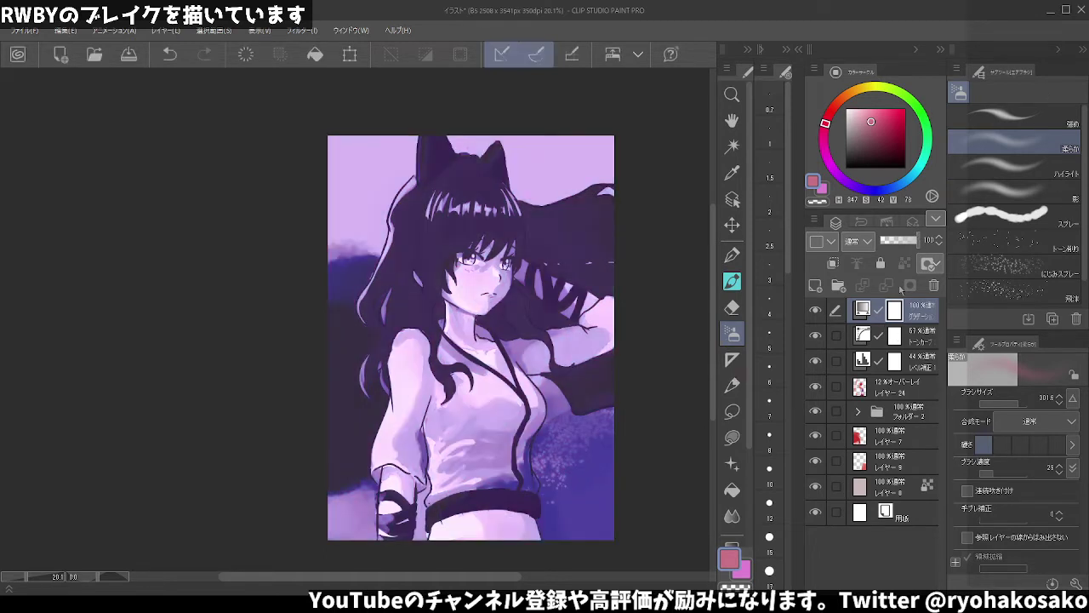
{"action": "left_click", "coordinate": [885, 242]}
{"action": "left_click_drag", "start_coordinate": [889, 239], "coordinate": [883, 240]}
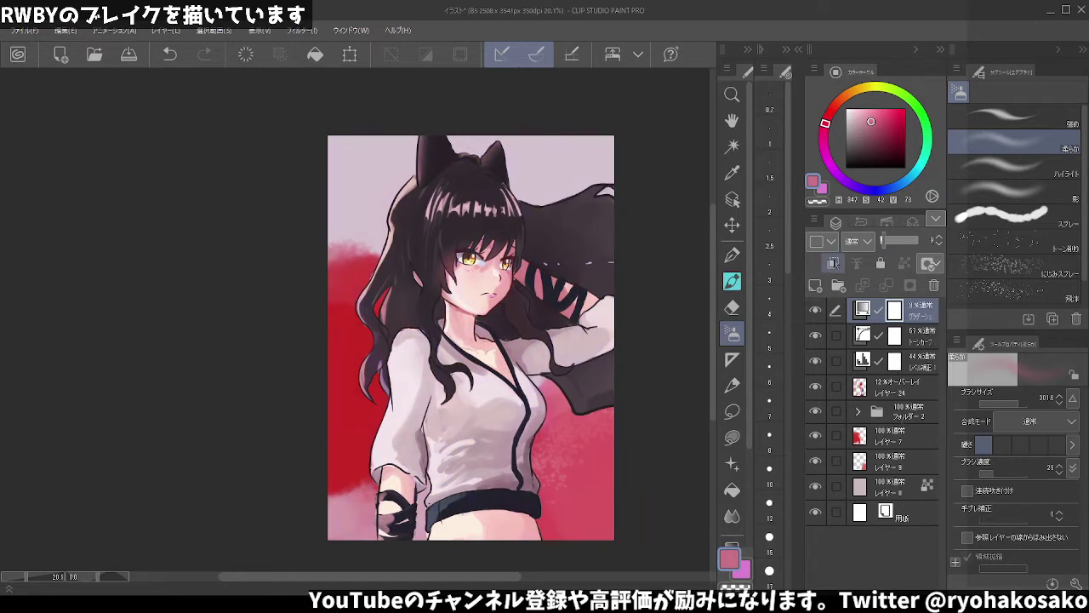
{"action": "left_click", "coordinate": [833, 263]}
{"action": "left_click_drag", "start_coordinate": [919, 313], "coordinate": [917, 378]}
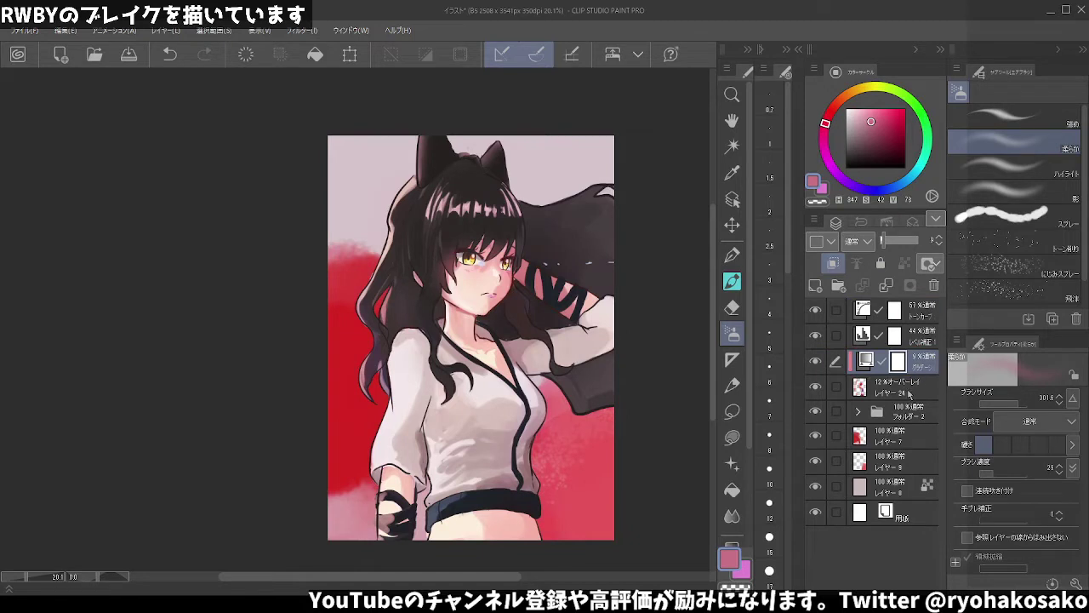
- Clip the 12% overlay, place the gradient map below Layer 24, boost tone correction, add an empty layer
{"action": "left_click", "coordinate": [902, 387]}
{"action": "left_click", "coordinate": [833, 263]}
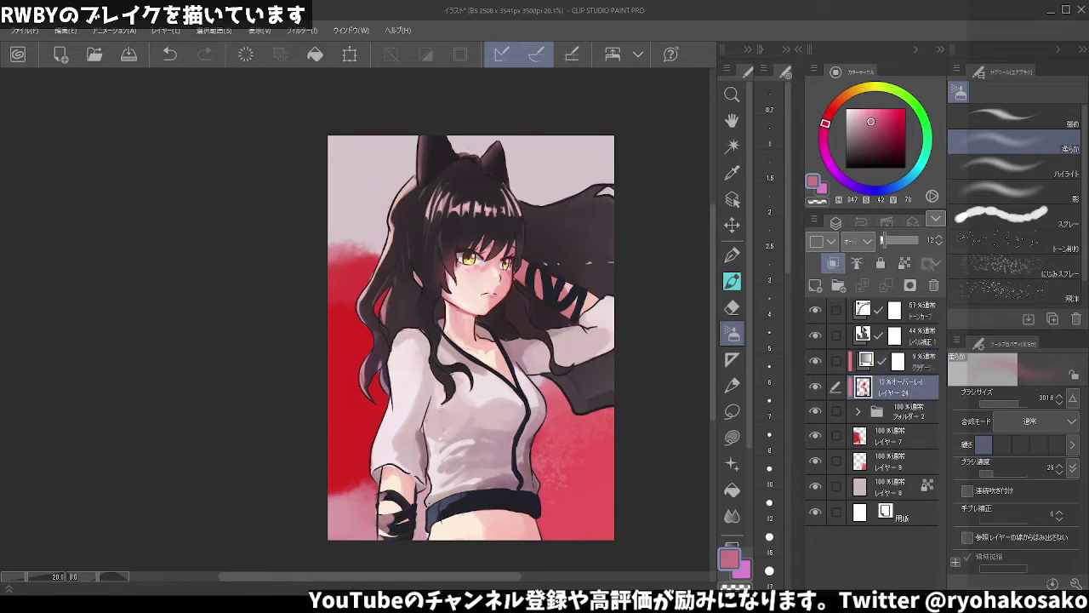
{"action": "left_click_drag", "start_coordinate": [923, 360], "coordinate": [928, 400]}
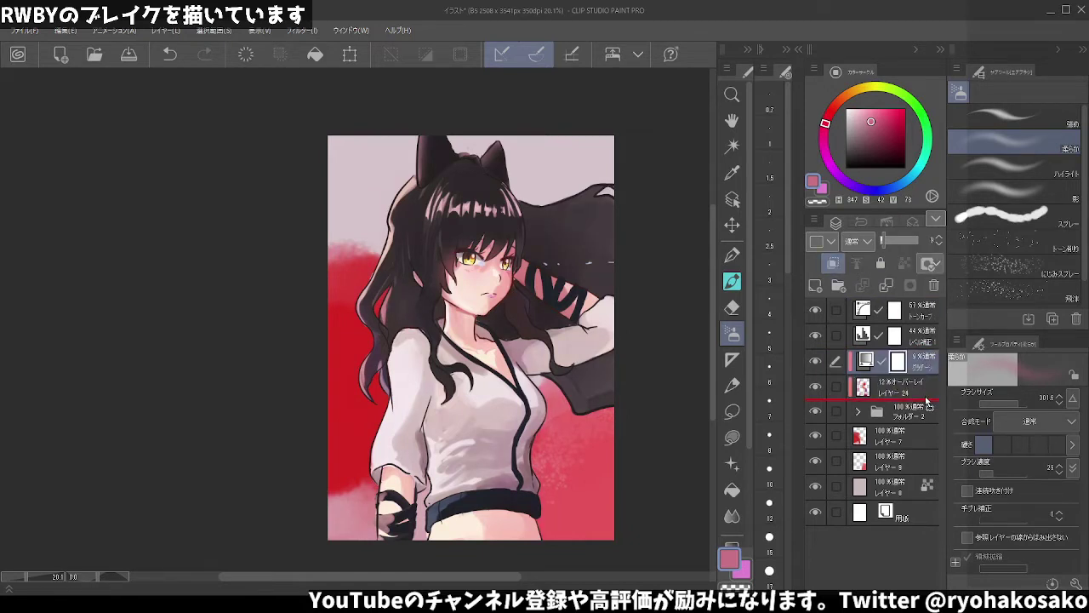
{"action": "left_click", "coordinate": [915, 342]}
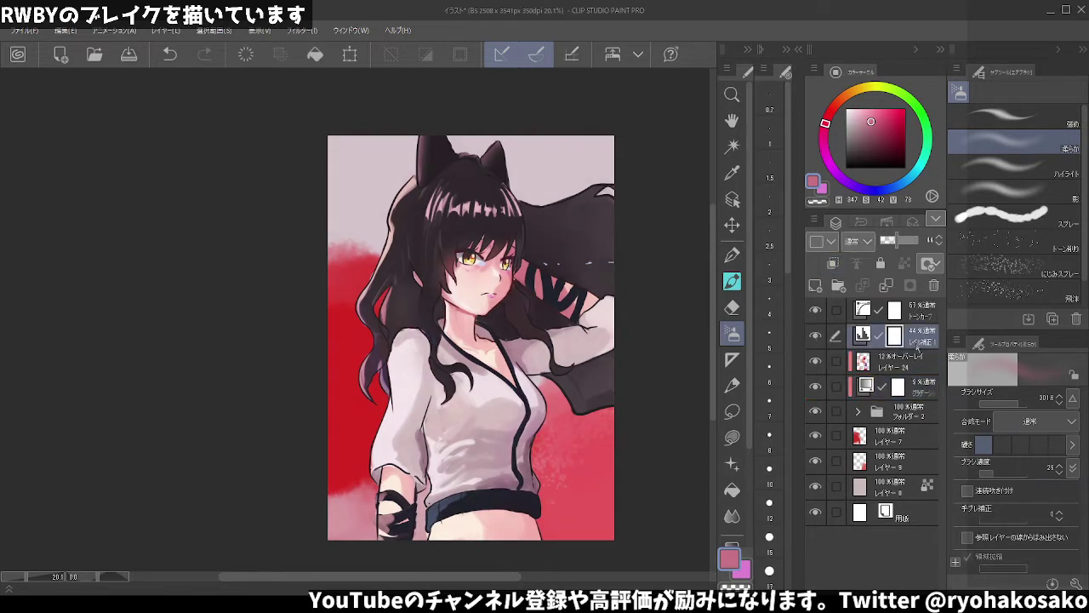
{"action": "left_click_drag", "start_coordinate": [905, 242], "coordinate": [914, 241]}
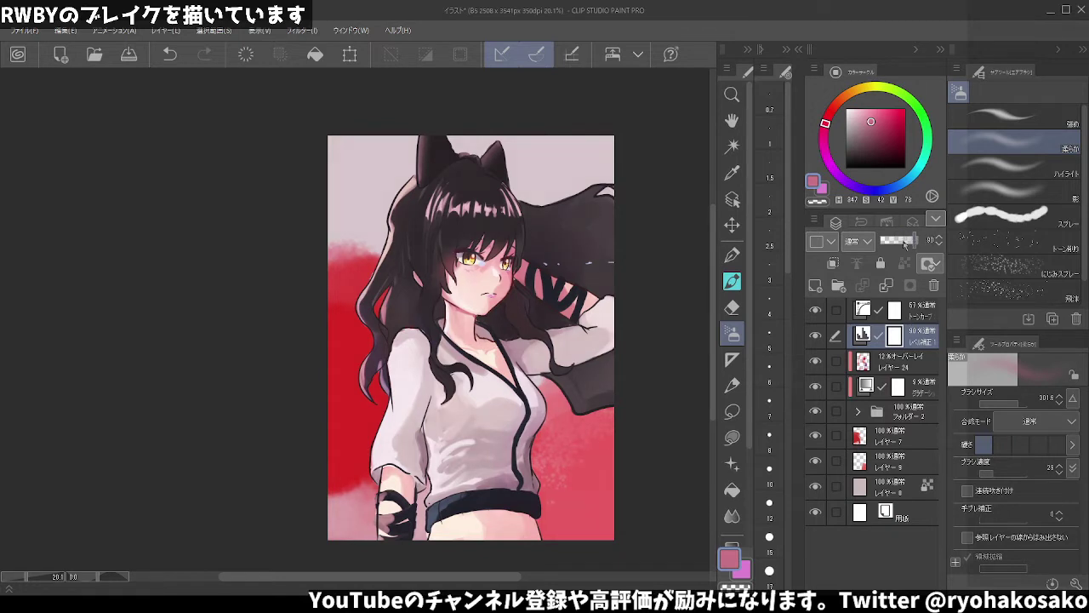
{"action": "left_click", "coordinate": [909, 371]}
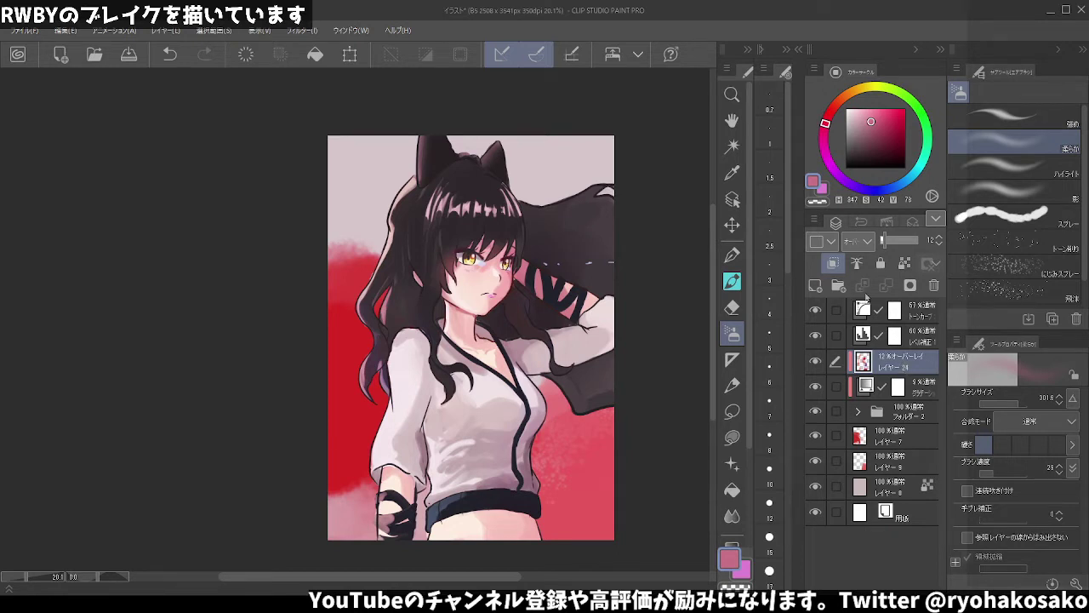
{"action": "left_click", "coordinate": [815, 286]}
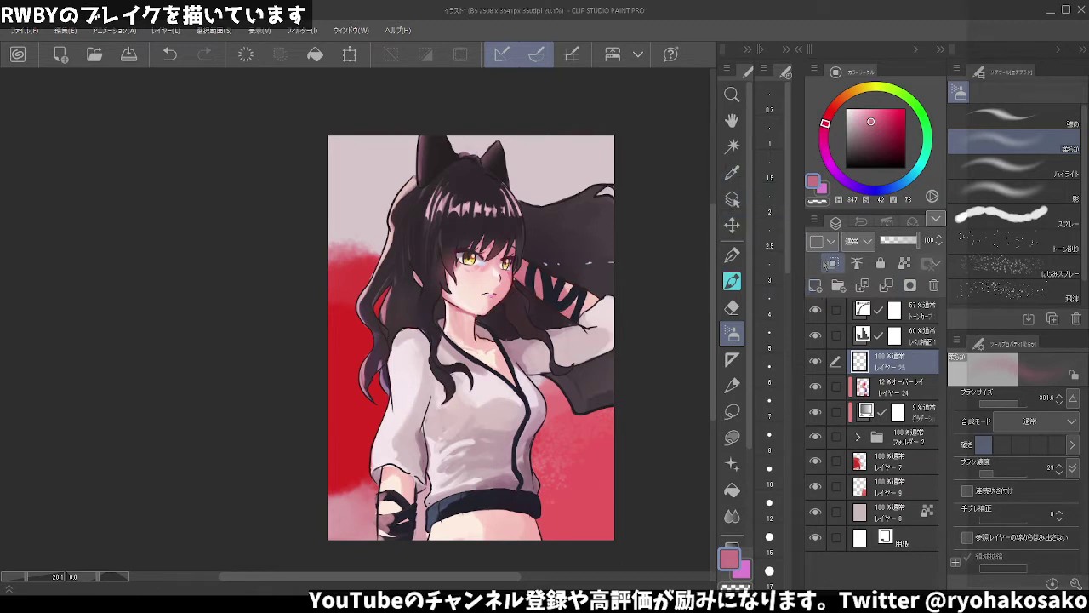
- Clip the new layer and set up a dark purple colour with the solid fill pen
{"action": "left_click", "coordinate": [833, 263]}
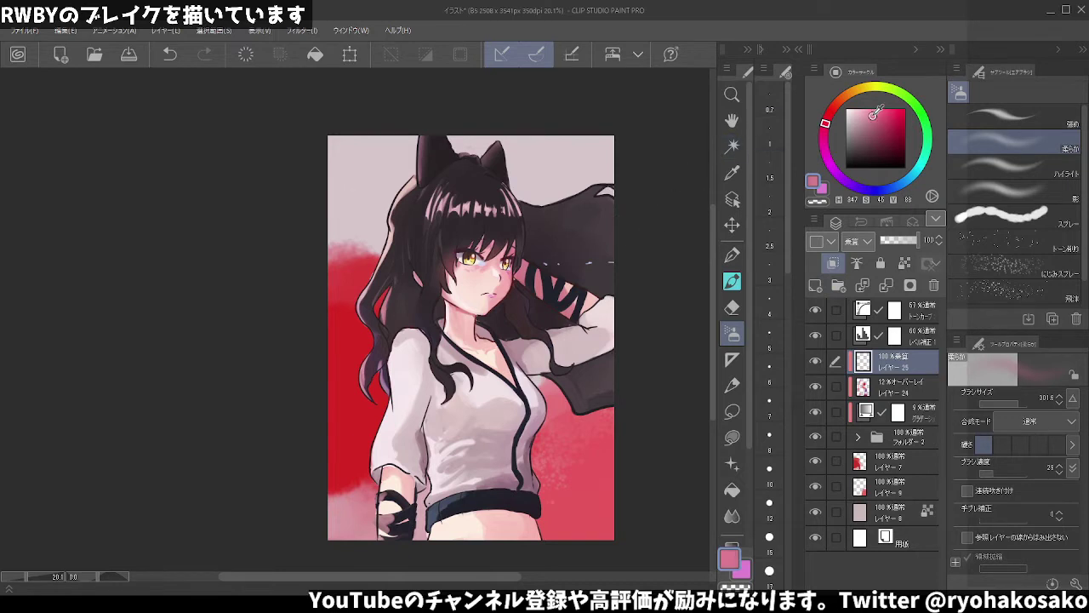
{"action": "left_click_drag", "start_coordinate": [881, 115], "coordinate": [827, 161]}
{"action": "left_click_drag", "start_coordinate": [870, 127], "coordinate": [867, 140]}
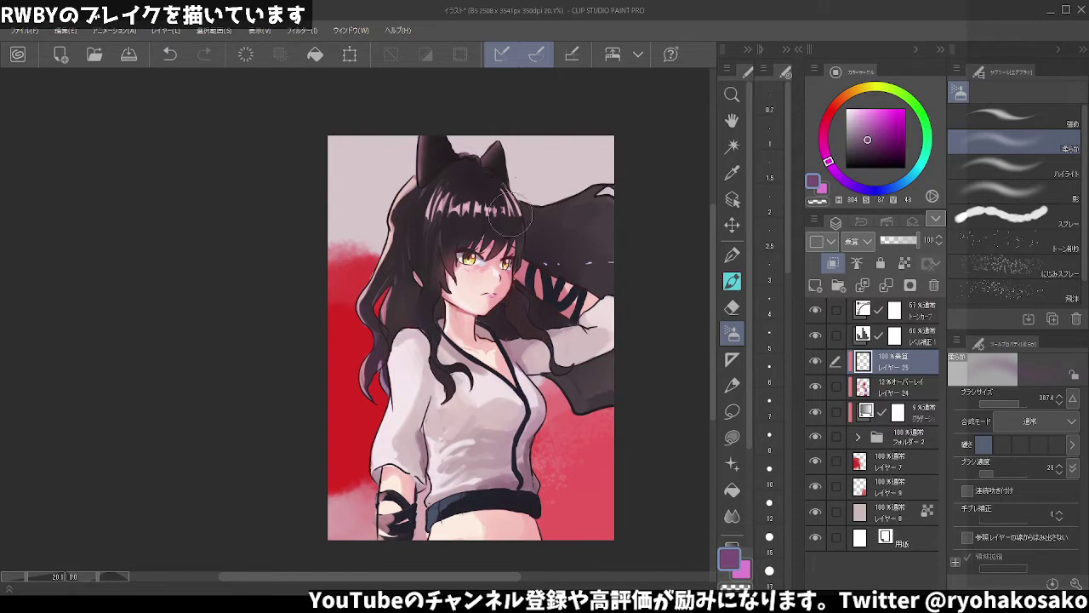
{"action": "left_click_drag", "start_coordinate": [569, 298], "coordinate": [626, 340]}
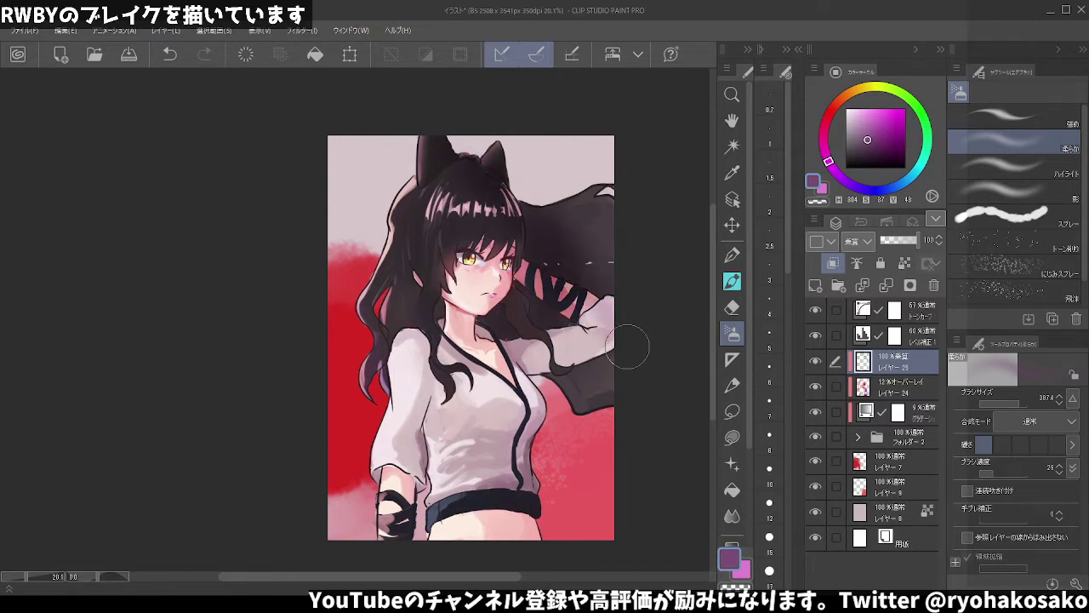
{"action": "key", "text": "ctrl+z"}
{"action": "key", "text": "ctrl+z"}
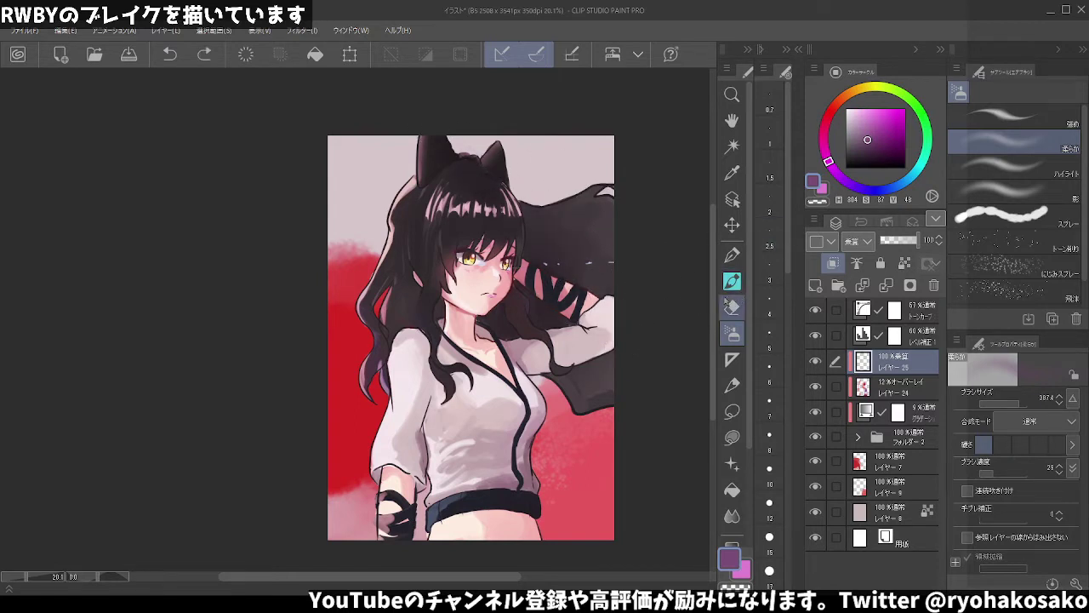
{"action": "left_click", "coordinate": [732, 281]}
{"action": "left_click", "coordinate": [1001, 160]}
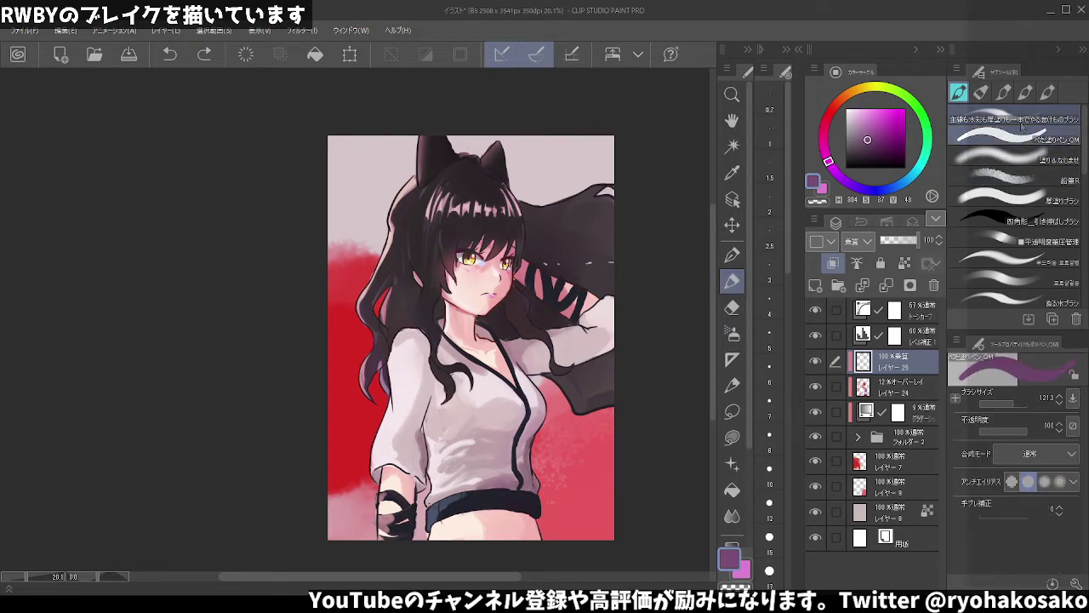
{"action": "left_click", "coordinate": [1013, 136]}
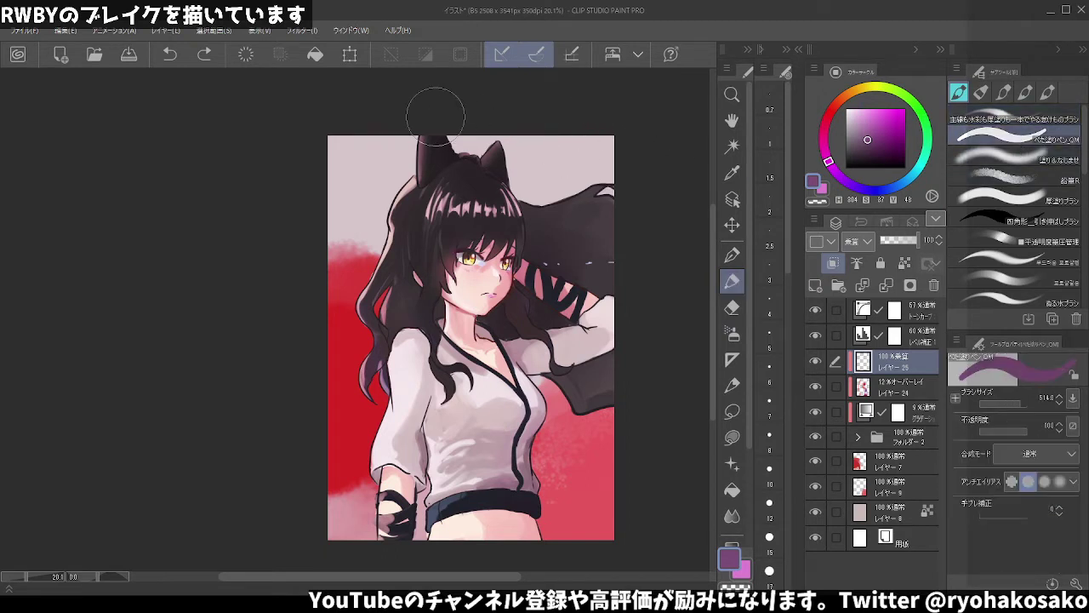
- Lay a broad diagonal purple shadow from the head over the raised arm, with higher stabilization
{"action": "left_click_drag", "start_coordinate": [436, 119], "coordinate": [587, 340]}
{"action": "key", "text": "ctrl+z"}
{"action": "left_click_drag", "start_coordinate": [445, 141], "coordinate": [632, 312]}
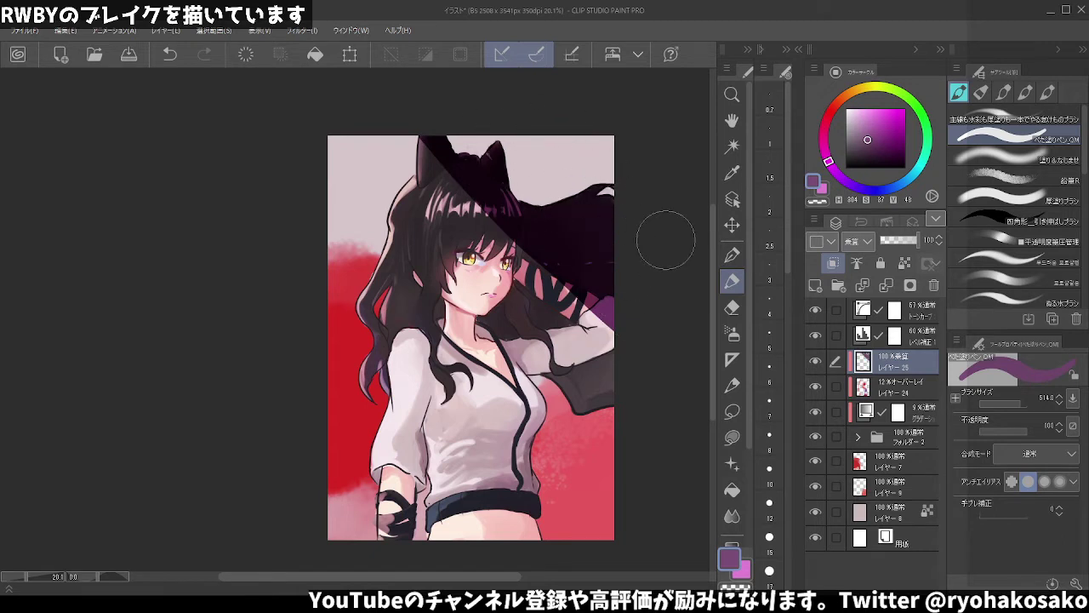
{"action": "left_click_drag", "start_coordinate": [439, 123], "coordinate": [604, 366]}
{"action": "key", "text": "ctrl+z"}
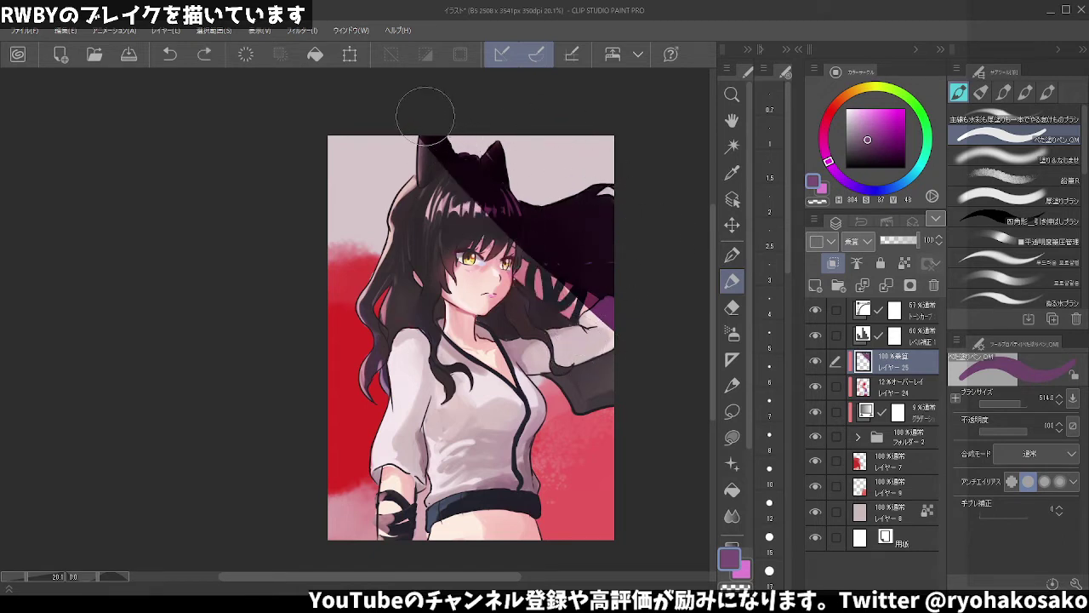
{"action": "left_click_drag", "start_coordinate": [415, 104], "coordinate": [630, 391]}
{"action": "key", "text": "ctrl+z"}
{"action": "left_click_drag", "start_coordinate": [994, 513], "coordinate": [1013, 514]}
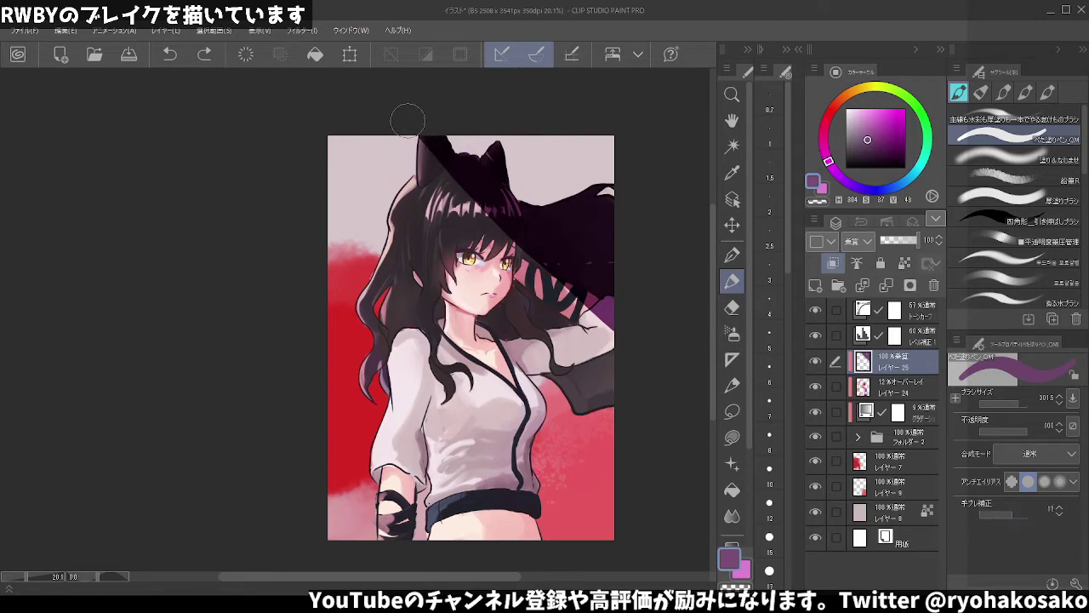
{"action": "left_click_drag", "start_coordinate": [405, 109], "coordinate": [634, 401]}
{"action": "key", "text": "ctrl+z"}
{"action": "left_click_drag", "start_coordinate": [407, 113], "coordinate": [627, 357]}
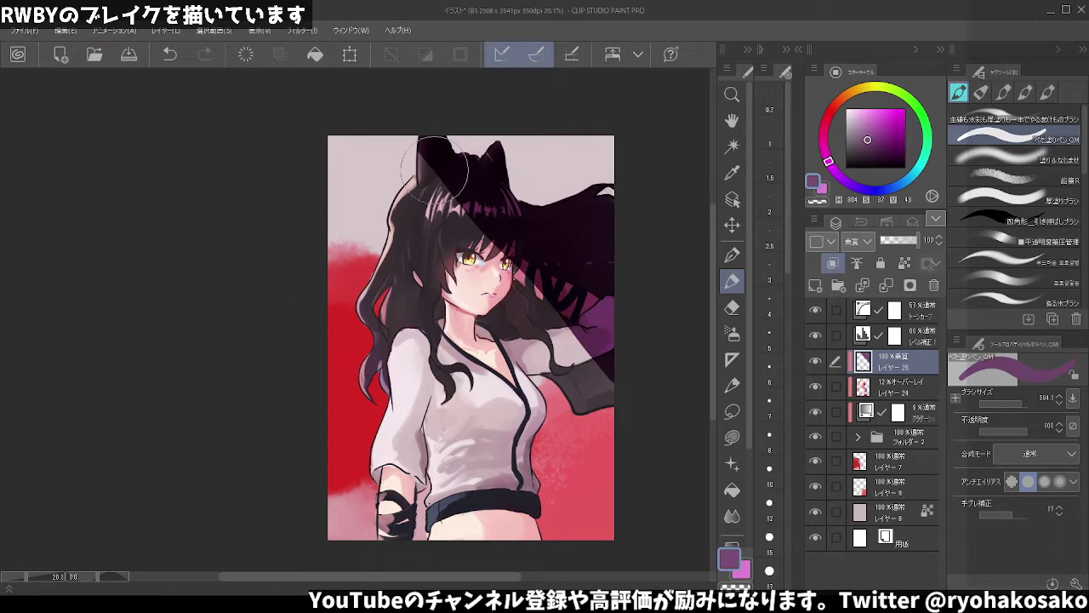
- Shade the hair, sleeves, torso and belly purple, then lower the layer opacity to 34%
{"action": "mouse_move", "coordinate": [422, 179]}
{"action": "left_mouse_down"}
{"action": "mouse_move", "coordinate": [417, 285]}
{"action": "mouse_move", "coordinate": [387, 408]}
{"action": "left_mouse_up"}
{"action": "mouse_move", "coordinate": [425, 332]}
{"action": "left_mouse_down"}
{"action": "mouse_move", "coordinate": [387, 515]}
{"action": "mouse_move", "coordinate": [388, 481]}
{"action": "left_mouse_up"}
{"action": "left_click_drag", "start_coordinate": [426, 243], "coordinate": [439, 524]}
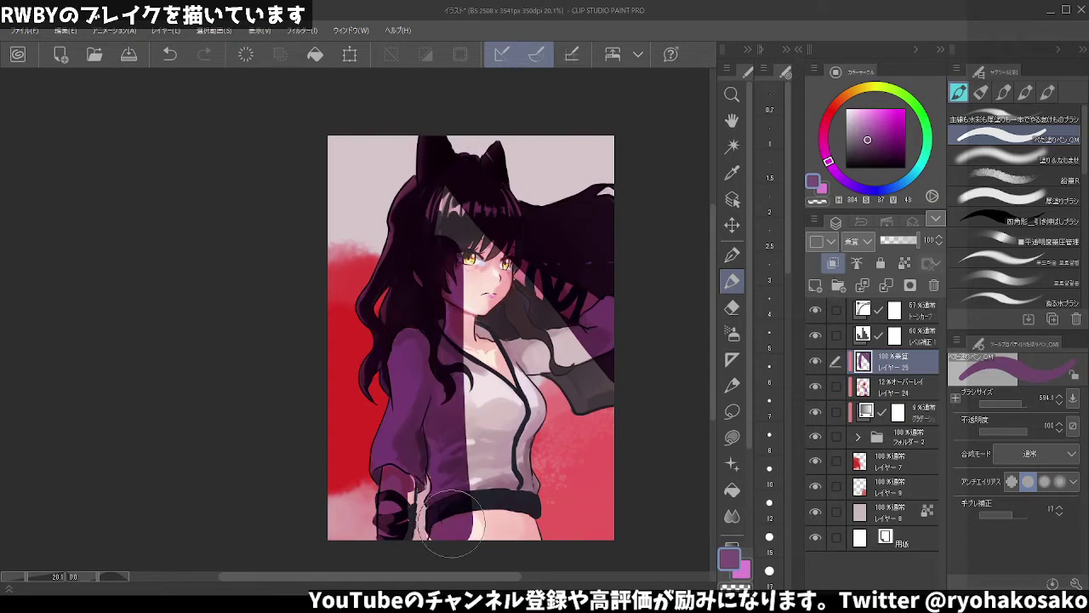
{"action": "left_click_drag", "start_coordinate": [440, 219], "coordinate": [494, 340]}
{"action": "left_click_drag", "start_coordinate": [459, 281], "coordinate": [532, 358]}
{"action": "left_click_drag", "start_coordinate": [528, 289], "coordinate": [545, 442]}
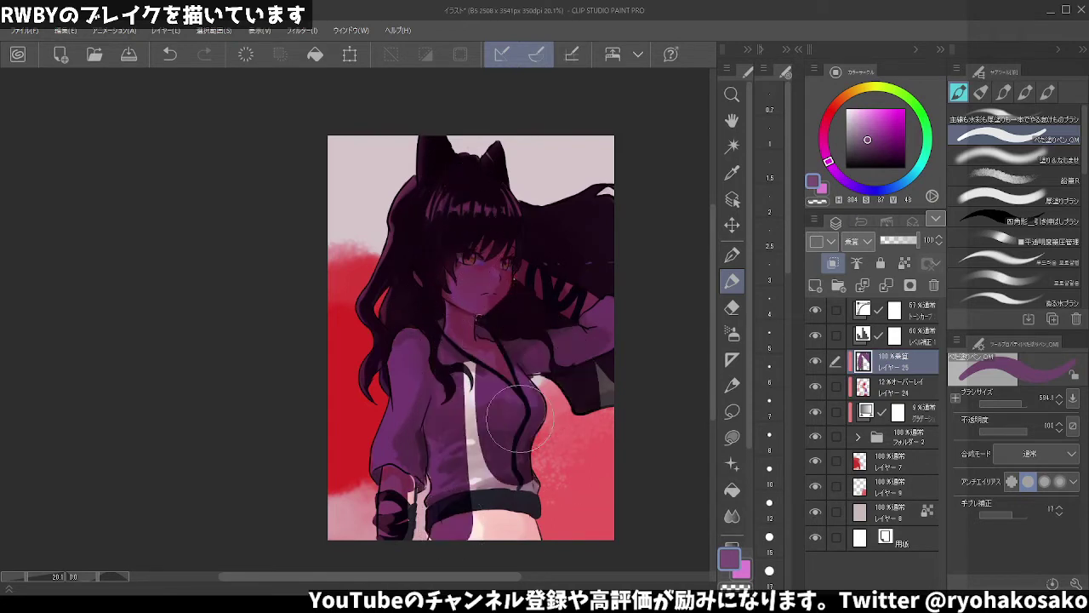
{"action": "left_click_drag", "start_coordinate": [519, 383], "coordinate": [511, 510]}
{"action": "mouse_move", "coordinate": [450, 319]}
{"action": "left_mouse_down"}
{"action": "mouse_move", "coordinate": [472, 511]}
{"action": "mouse_move", "coordinate": [520, 528]}
{"action": "left_mouse_up"}
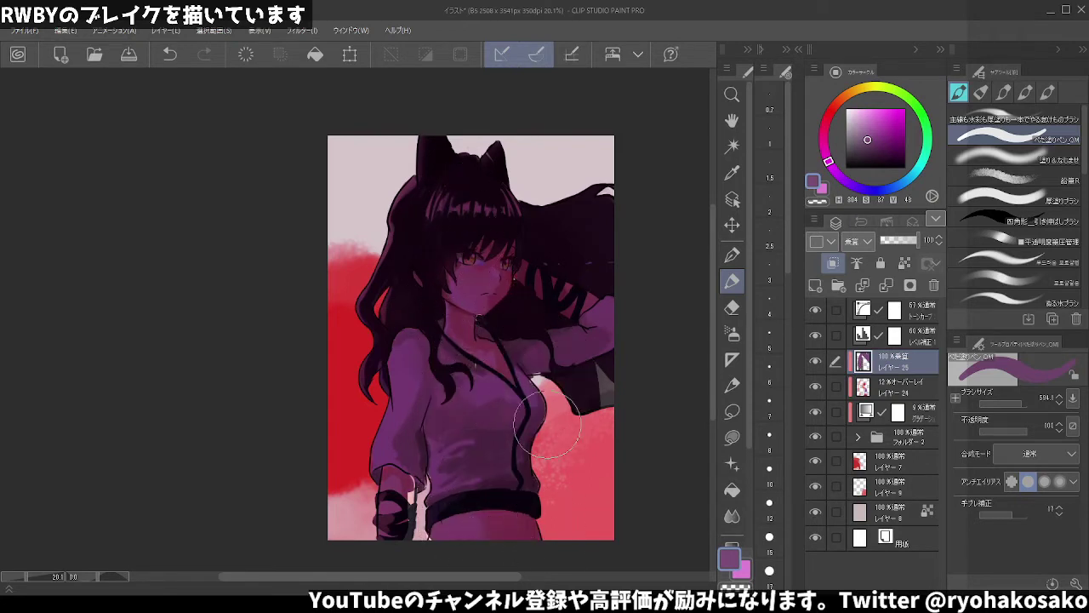
{"action": "left_click_drag", "start_coordinate": [592, 425], "coordinate": [600, 349]}
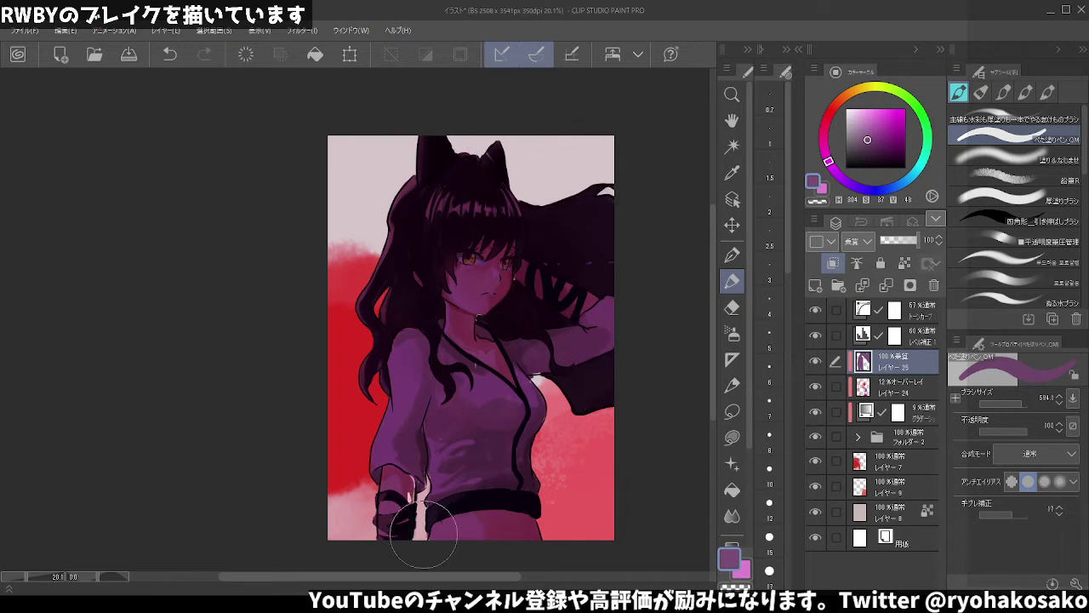
{"action": "left_click", "coordinate": [895, 244]}
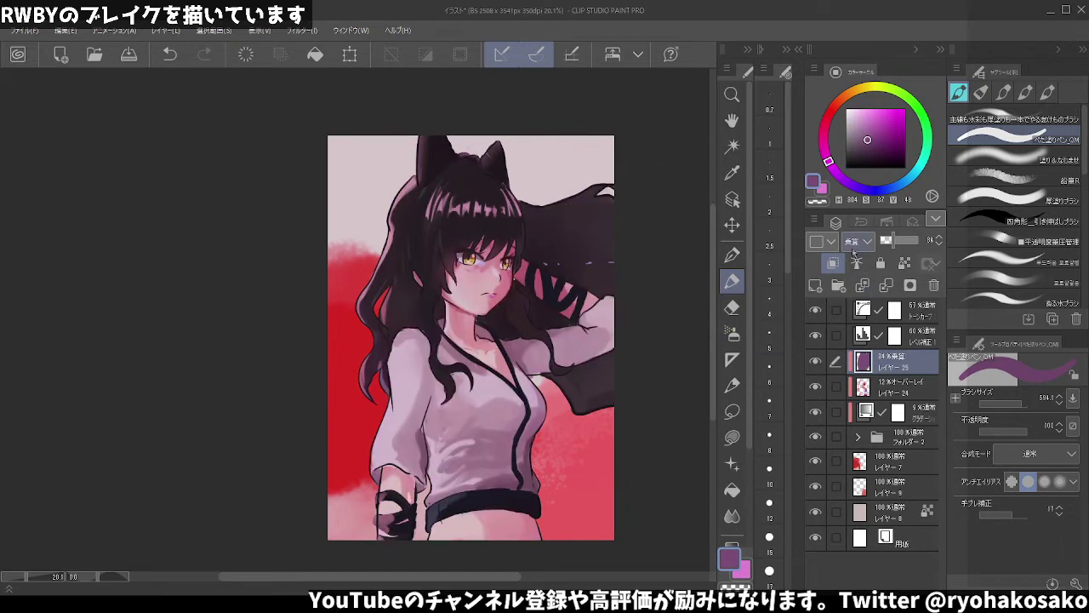
- Raise Layer 25 to 76% opacity, discard a test hair stroke, and size the 塗り&なじませ blending brush
{"action": "left_click", "coordinate": [912, 244]}
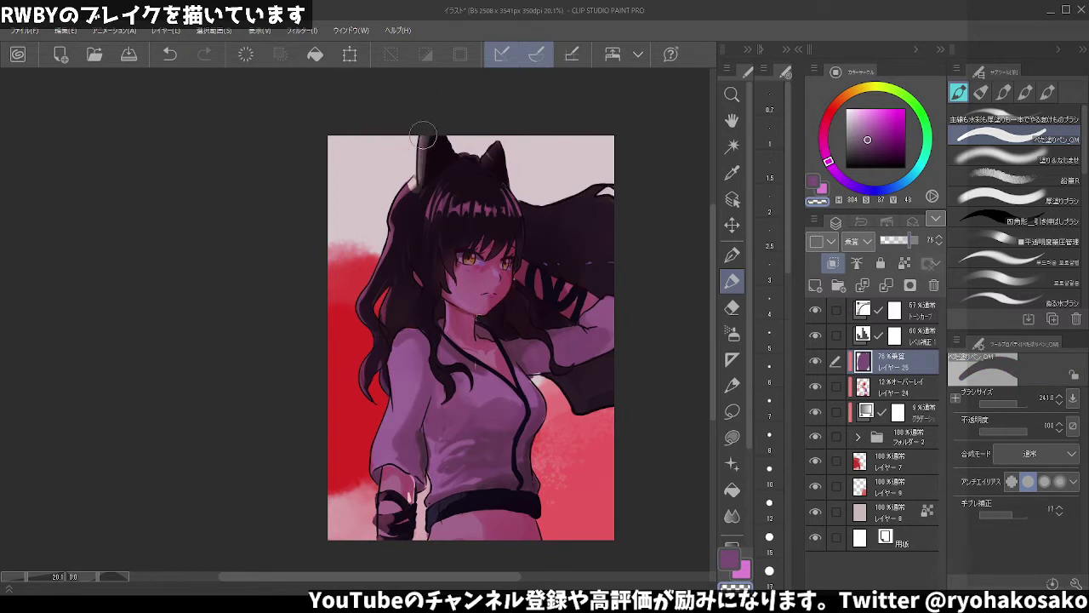
{"action": "left_click_drag", "start_coordinate": [417, 179], "coordinate": [388, 231]}
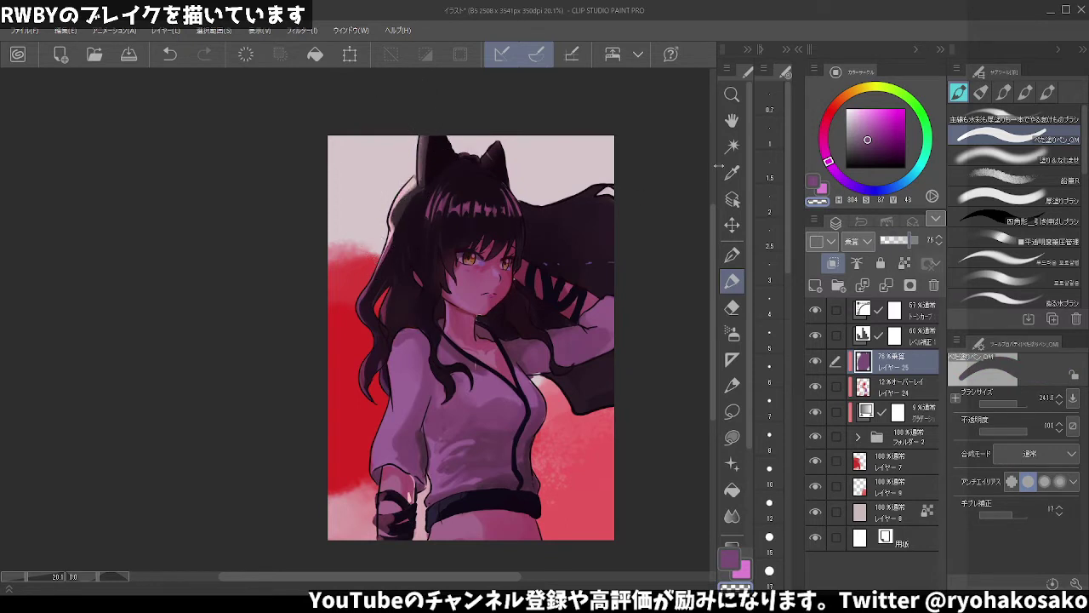
{"action": "key", "text": "ctrl+z"}
{"action": "left_click", "coordinate": [996, 156]}
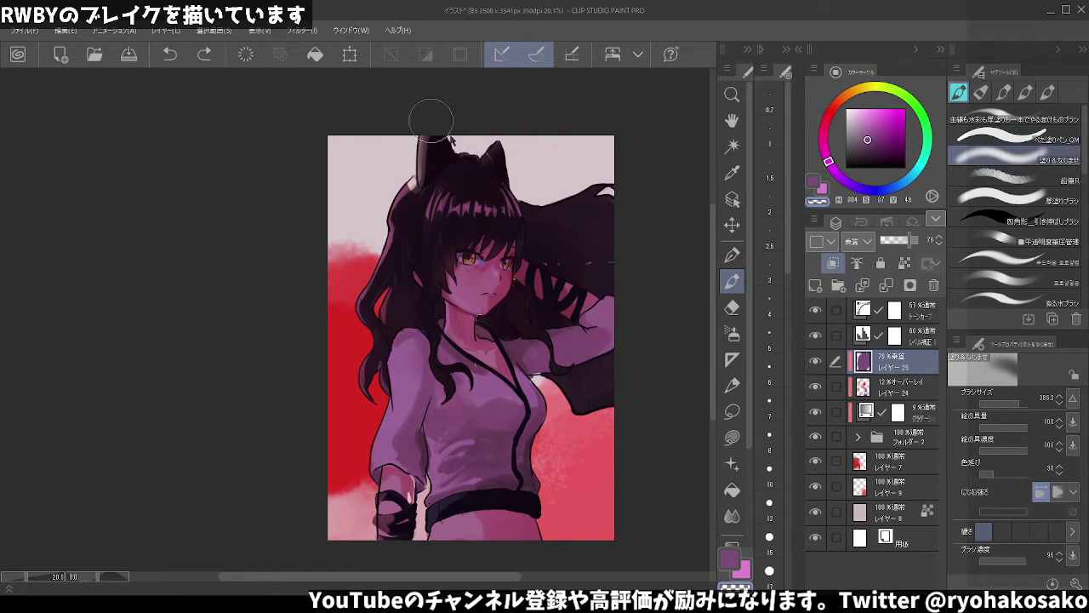
{"action": "mouse_move", "coordinate": [423, 128]}
{"action": "left_mouse_down"}
{"action": "mouse_move", "coordinate": [373, 417]}
{"action": "mouse_move", "coordinate": [374, 492]}
{"action": "mouse_move", "coordinate": [429, 492]}
{"action": "mouse_move", "coordinate": [409, 471]}
{"action": "mouse_move", "coordinate": [411, 495]}
{"action": "mouse_move", "coordinate": [434, 494]}
{"action": "mouse_move", "coordinate": [425, 511]}
{"action": "mouse_move", "coordinate": [436, 506]}
{"action": "mouse_move", "coordinate": [426, 448]}
{"action": "mouse_move", "coordinate": [422, 503]}
{"action": "mouse_move", "coordinate": [425, 493]}
{"action": "left_mouse_up"}
- Blend the shoulder and upper-arm shading, then return to a larger flat fill pen
{"action": "mouse_move", "coordinate": [425, 374]}
{"action": "left_mouse_down"}
{"action": "mouse_move", "coordinate": [400, 337]}
{"action": "mouse_move", "coordinate": [415, 335]}
{"action": "left_mouse_up"}
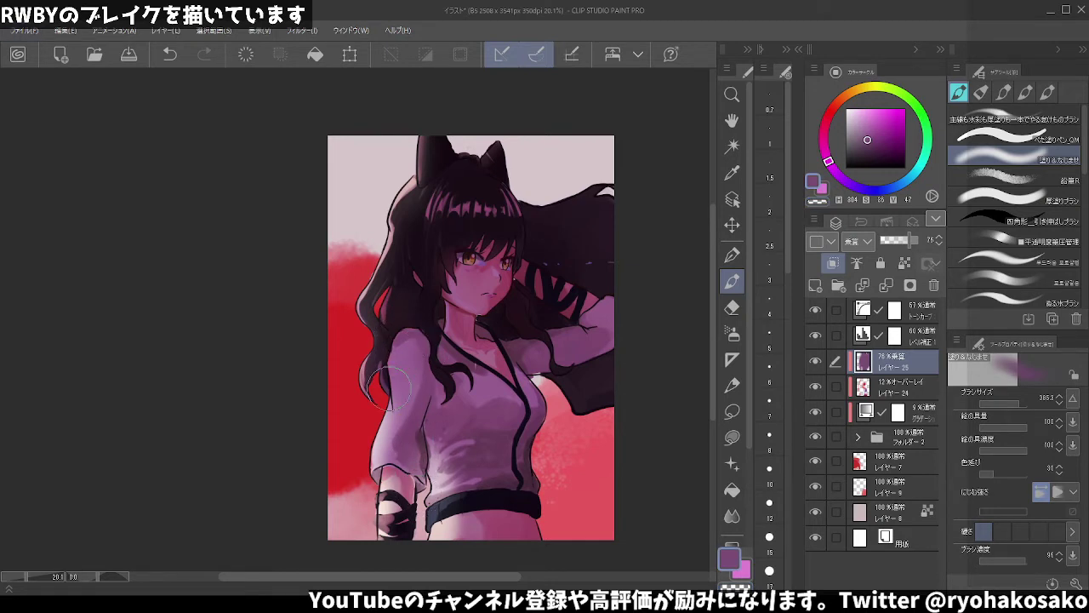
{"action": "mouse_move", "coordinate": [387, 375]}
{"action": "left_mouse_down"}
{"action": "mouse_move", "coordinate": [374, 460]}
{"action": "mouse_move", "coordinate": [383, 419]}
{"action": "left_mouse_up"}
{"action": "key", "text": "ctrl+z"}
{"action": "left_click", "coordinate": [1004, 136]}
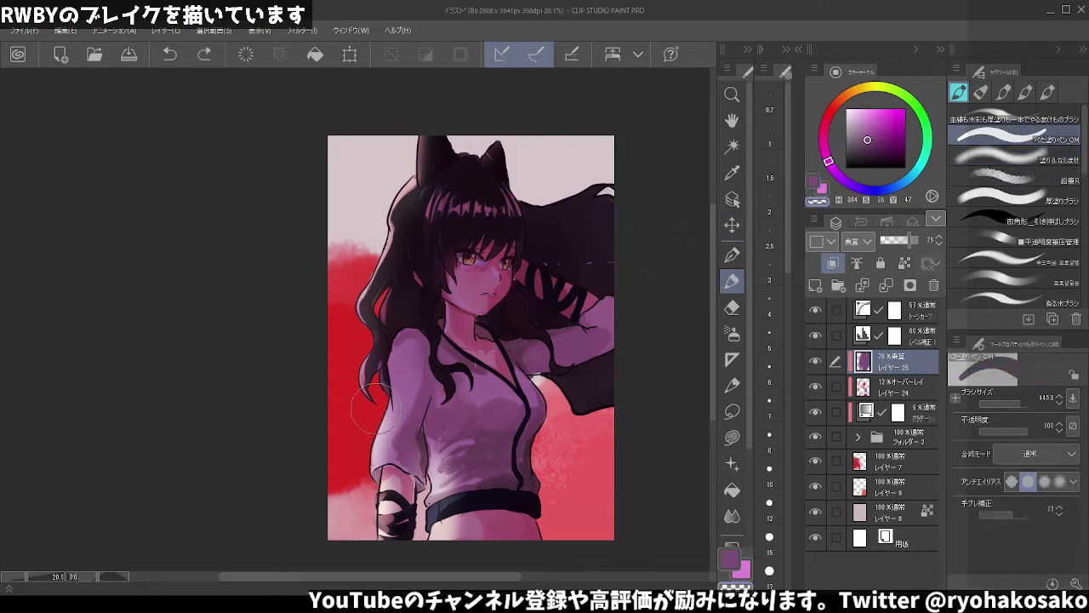
{"action": "mouse_move", "coordinate": [385, 385]}
{"action": "left_mouse_down"}
{"action": "mouse_move", "coordinate": [370, 419]}
{"action": "mouse_move", "coordinate": [383, 433]}
{"action": "left_mouse_up"}
{"action": "key", "text": "comma"}
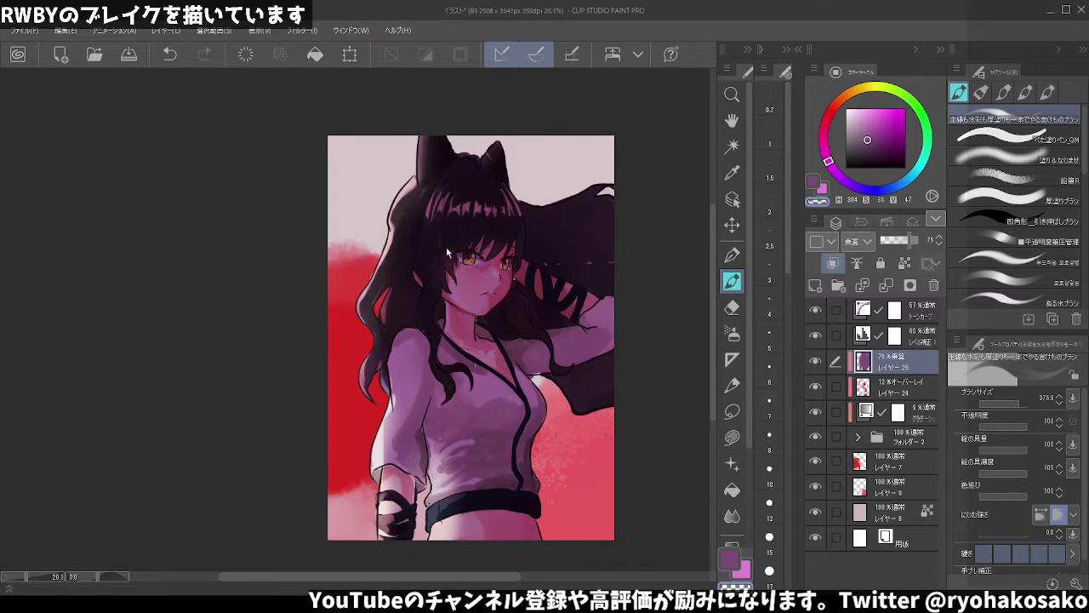
{"action": "key", "text": "ctrl+z"}
- Paint a small highlight on the nose with a reduced brush
{"action": "left_click_drag", "start_coordinate": [465, 266], "coordinate": [443, 238]}
{"action": "left_click_drag", "start_coordinate": [493, 271], "coordinate": [491, 269]}
{"action": "key", "text": "ctrl+z"}
{"action": "left_click_drag", "start_coordinate": [494, 269], "coordinate": [494, 272]}
{"action": "key", "text": "bracketright"}
{"action": "key", "text": "bracketright"}
{"action": "key", "text": "bracketright"}
- Glaze the waist and belt area, then eyedrop a colour to darken the shirt shading
{"action": "left_click_drag", "start_coordinate": [444, 551], "coordinate": [451, 493]}
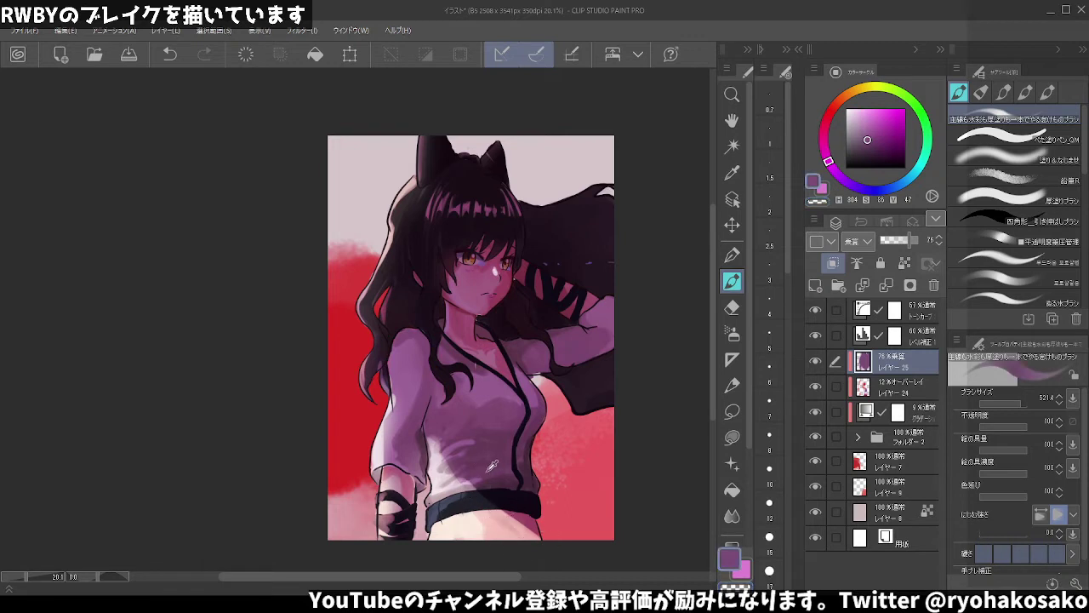
{"action": "key", "text": "ctrl+z"}
{"action": "mouse_move", "coordinate": [507, 503]}
{"action": "left_mouse_down"}
{"action": "mouse_move", "coordinate": [486, 519]}
{"action": "mouse_move", "coordinate": [493, 523]}
{"action": "left_mouse_up"}
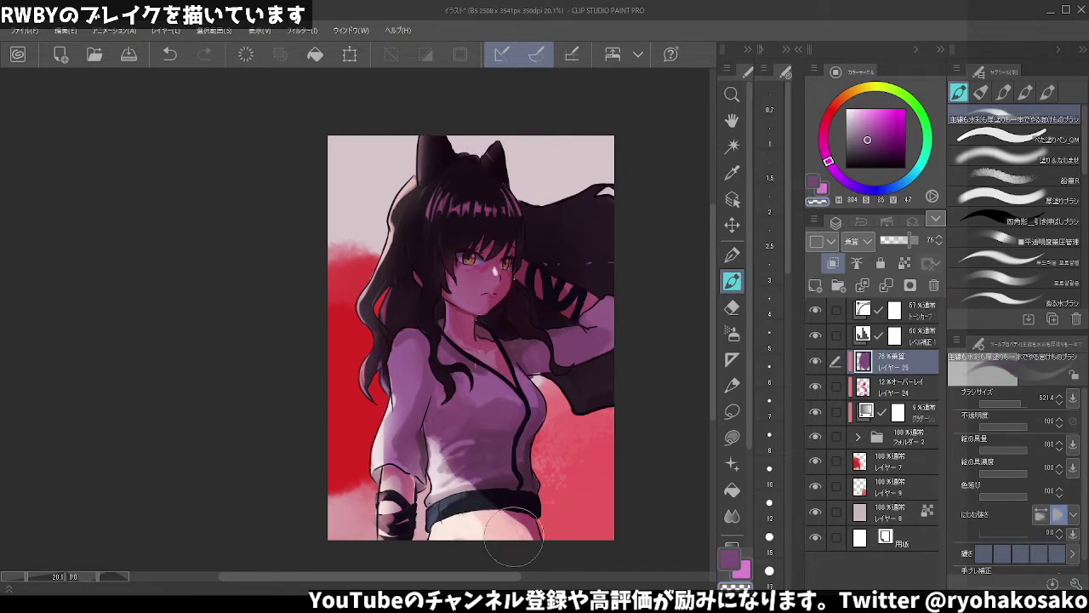
{"action": "left_click", "coordinate": [460, 451], "text": "alt"}
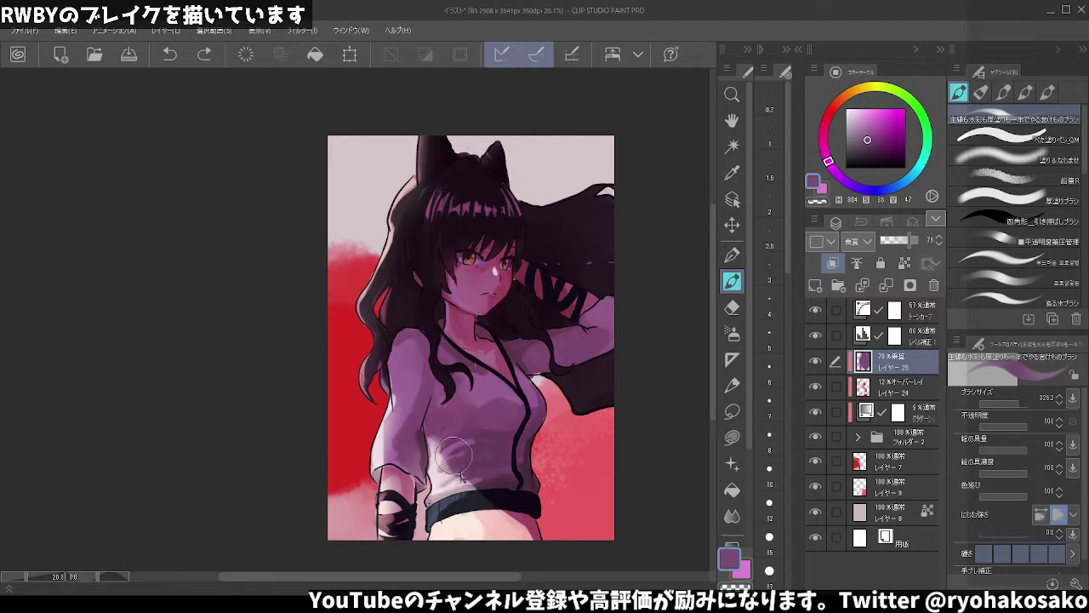
{"action": "left_click_drag", "start_coordinate": [460, 486], "coordinate": [459, 475]}
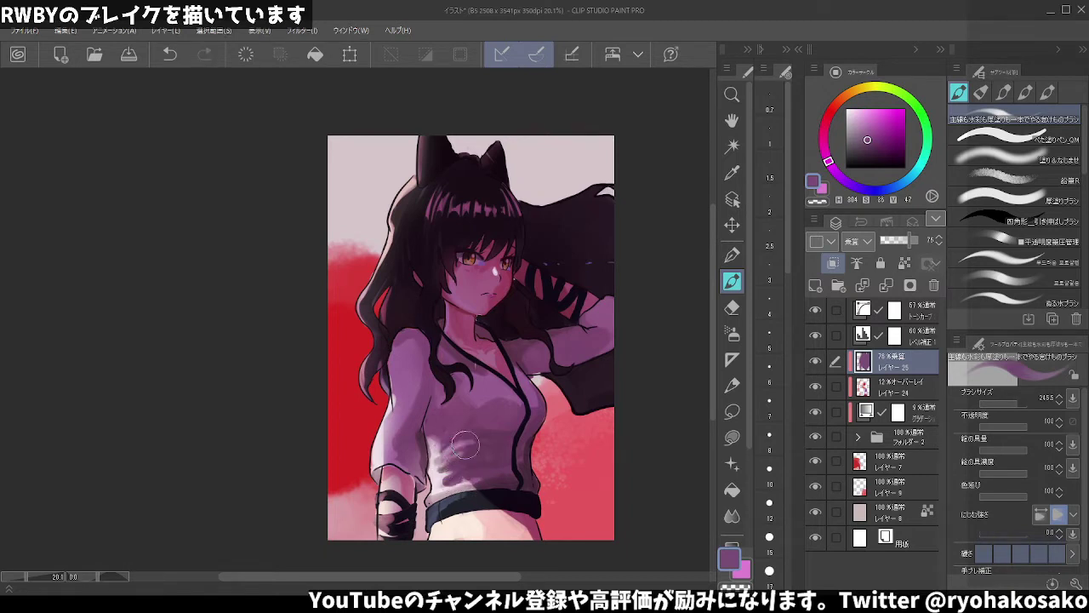
{"action": "left_click_drag", "start_coordinate": [443, 452], "coordinate": [460, 445]}
- Expand folder 2 and compare layer 16 and the eye-glow layers, leaving layer 16 hidden
{"action": "left_click", "coordinate": [859, 438]}
{"action": "left_click", "coordinate": [898, 460]}
{"action": "left_click", "coordinate": [815, 459]}
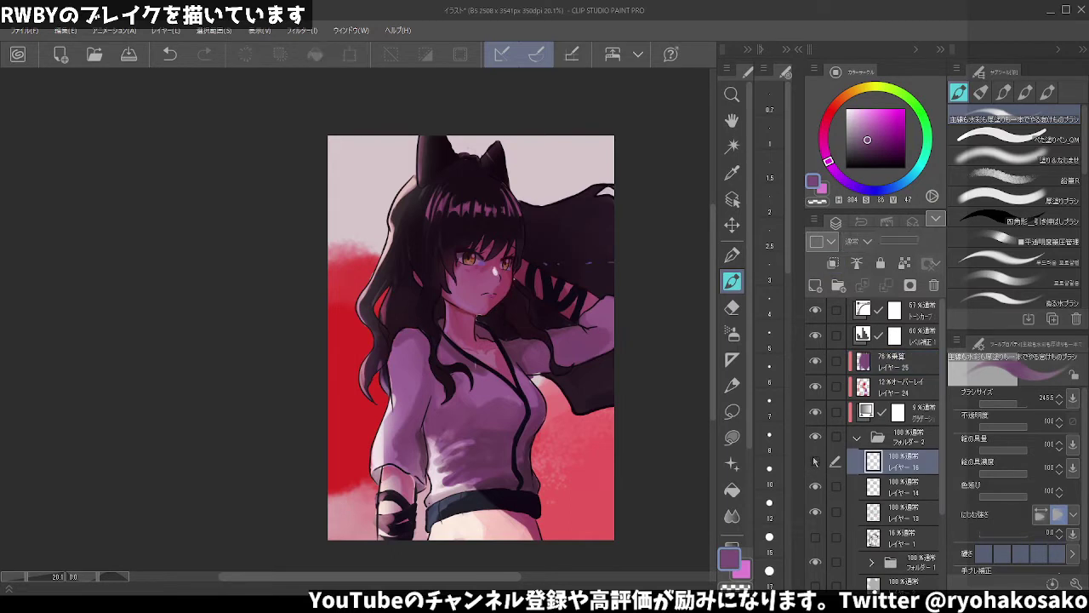
{"action": "left_click", "coordinate": [814, 460]}
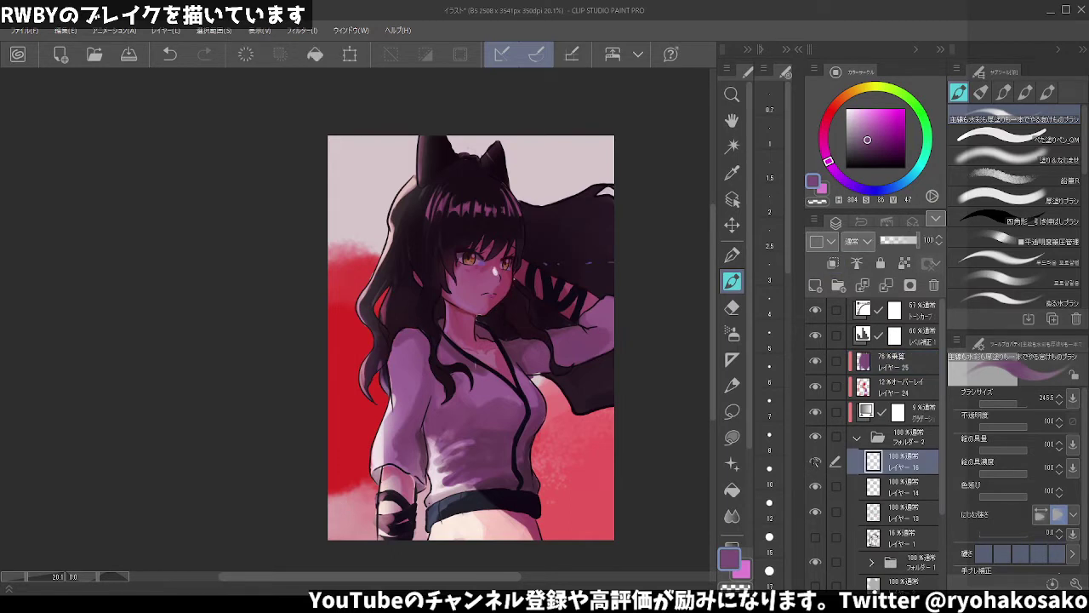
{"action": "left_click", "coordinate": [816, 486]}
{"action": "left_click", "coordinate": [815, 438]}
{"action": "left_click", "coordinate": [815, 459]}
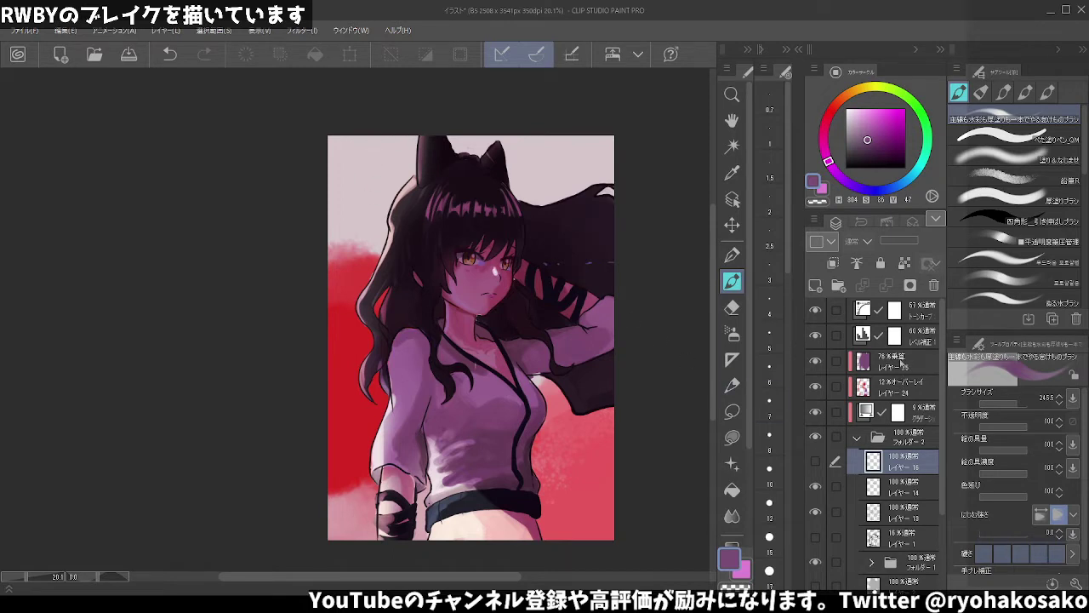
- Return to shadow Layer 25 and retouch the right cat ear
{"action": "left_click", "coordinate": [903, 364]}
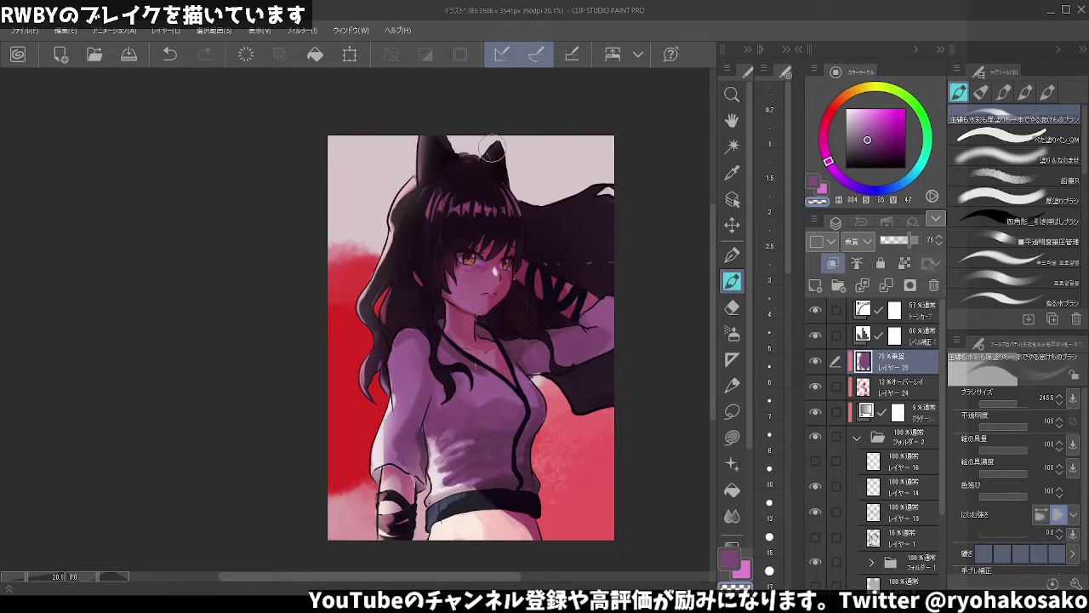
{"action": "key", "text": "ctrl+z"}
{"action": "left_click_drag", "start_coordinate": [489, 152], "coordinate": [502, 144]}
- Select the gradient layer with folder 2 expanded to show layers 16, 14, 13 and 1
{"action": "scroll", "coordinate": [897, 407], "scroll_direction": "down", "scroll_amount": 1}
{"action": "left_click", "coordinate": [909, 431]}
{"action": "left_click", "coordinate": [858, 405]}
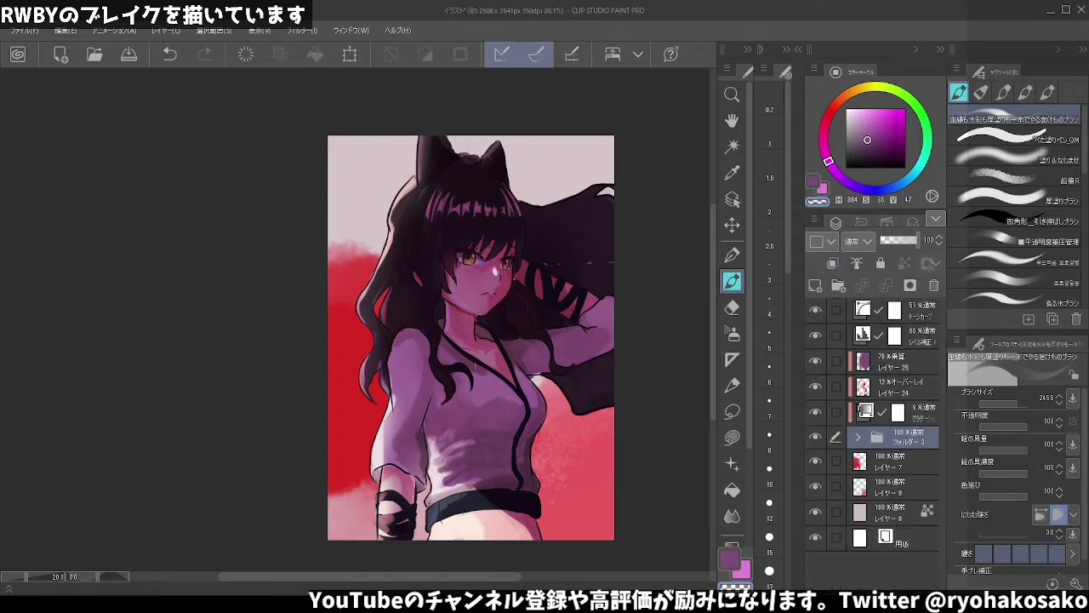
{"action": "left_click", "coordinate": [861, 412]}
{"action": "left_click", "coordinate": [858, 437]}
{"action": "scroll", "coordinate": [859, 434], "scroll_direction": "down", "scroll_amount": 1}
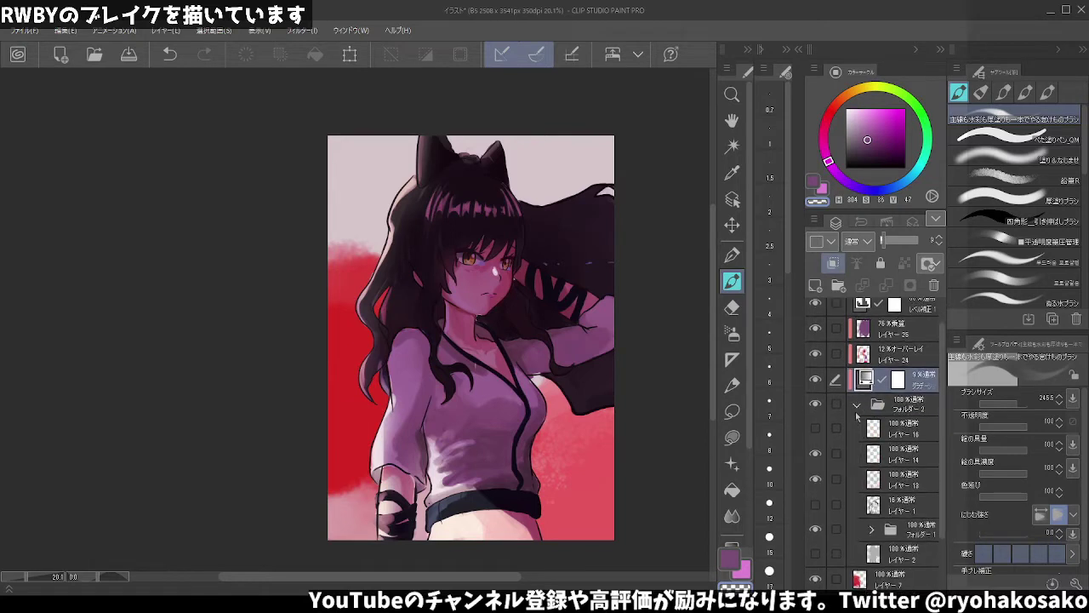
{"action": "scroll", "coordinate": [860, 434], "scroll_direction": "down", "scroll_amount": 1}
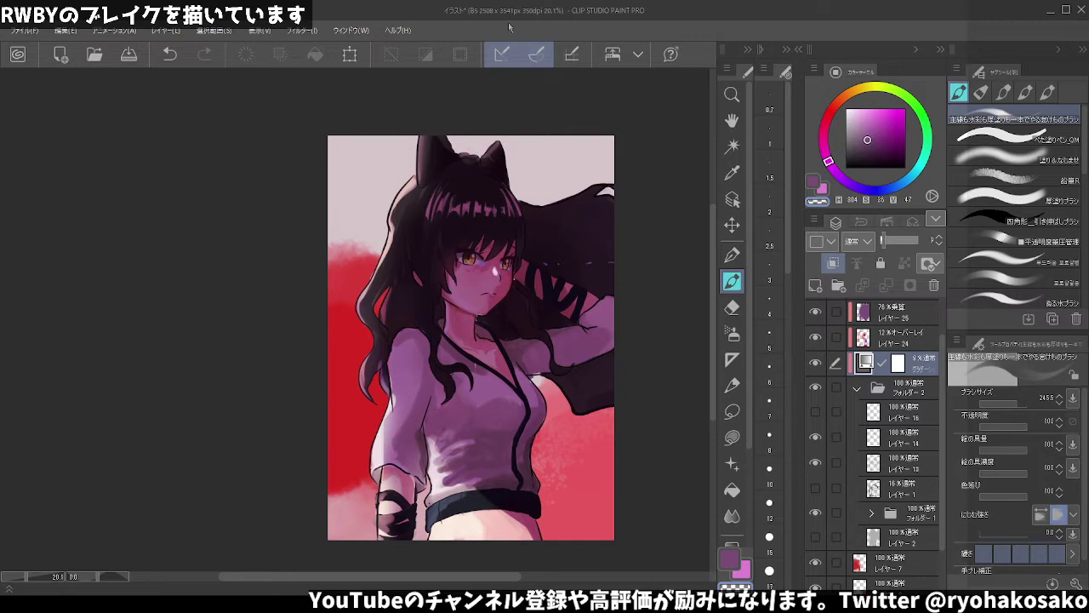
- Paint dark brown along the hair's left edge, then reselect the multiply shading layer
{"action": "left_click", "coordinate": [894, 320]}
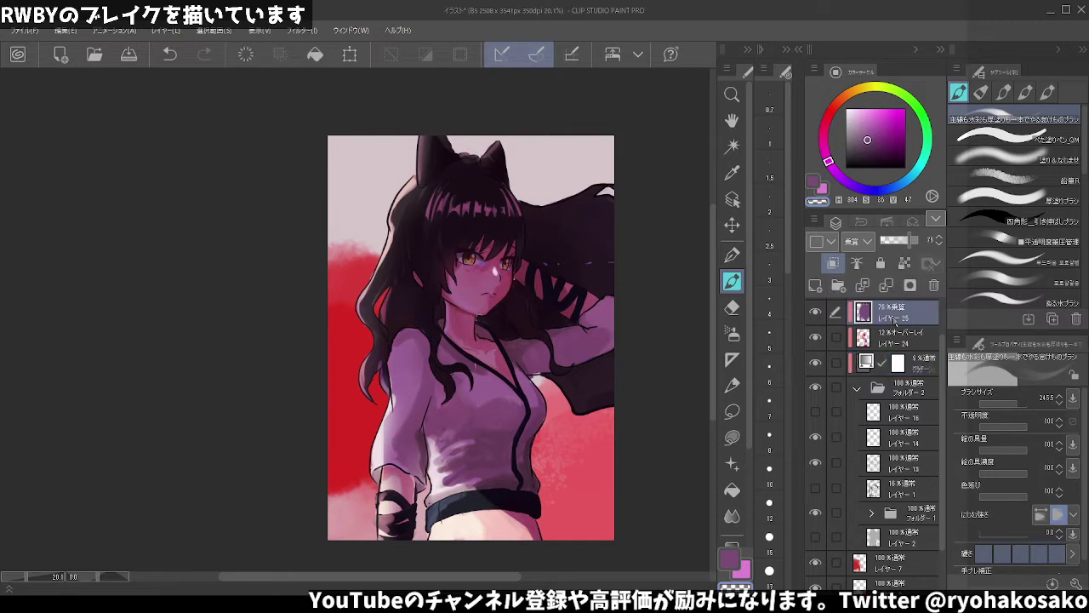
{"action": "left_click", "coordinate": [904, 337]}
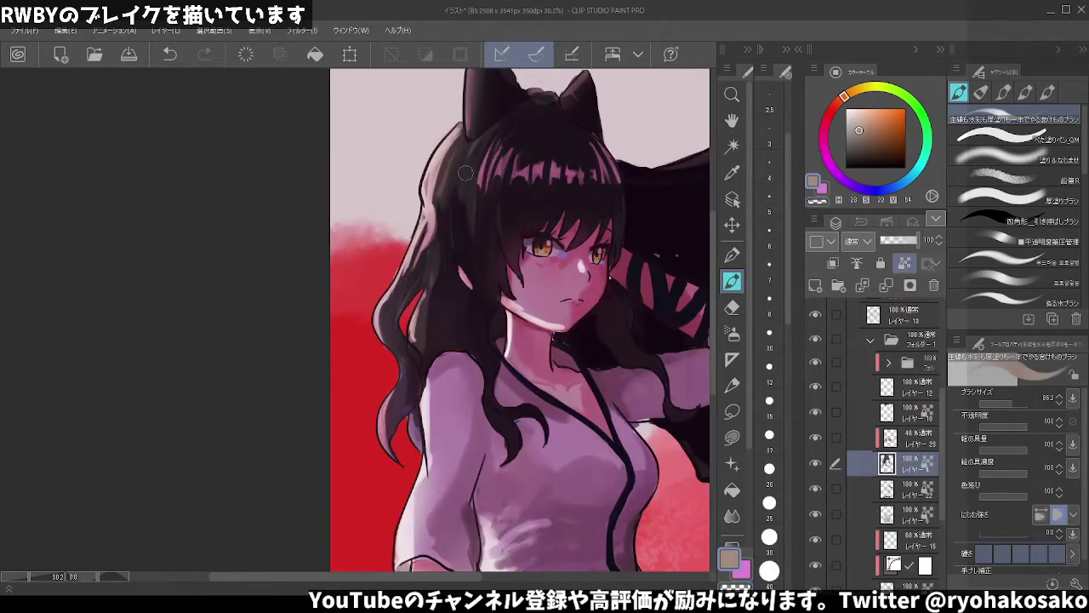
{"action": "left_click", "coordinate": [456, 128], "text": "alt"}
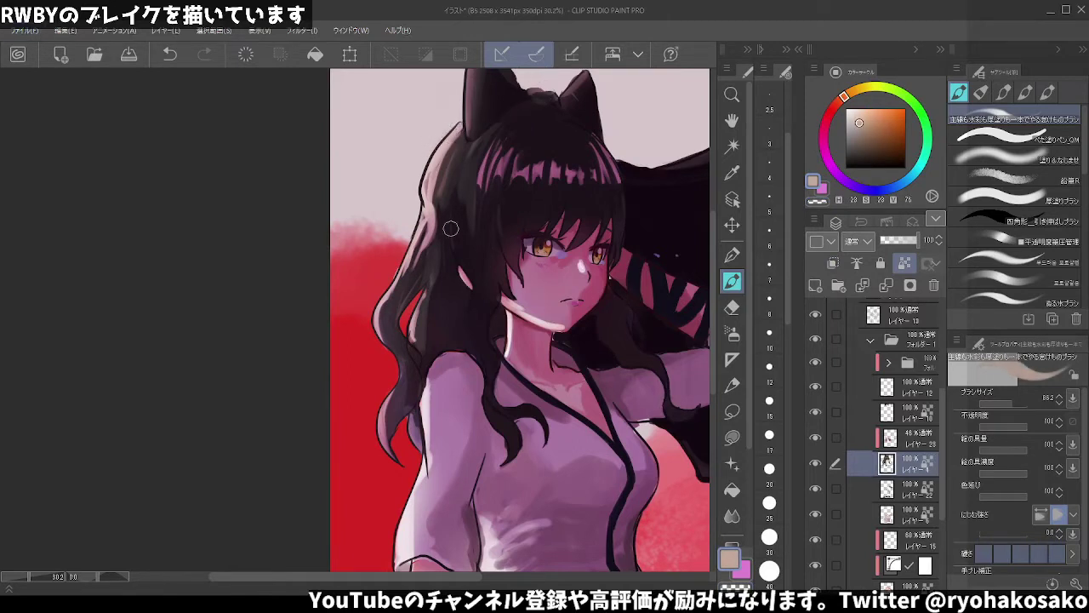
{"action": "left_click_drag", "start_coordinate": [454, 252], "coordinate": [462, 230]}
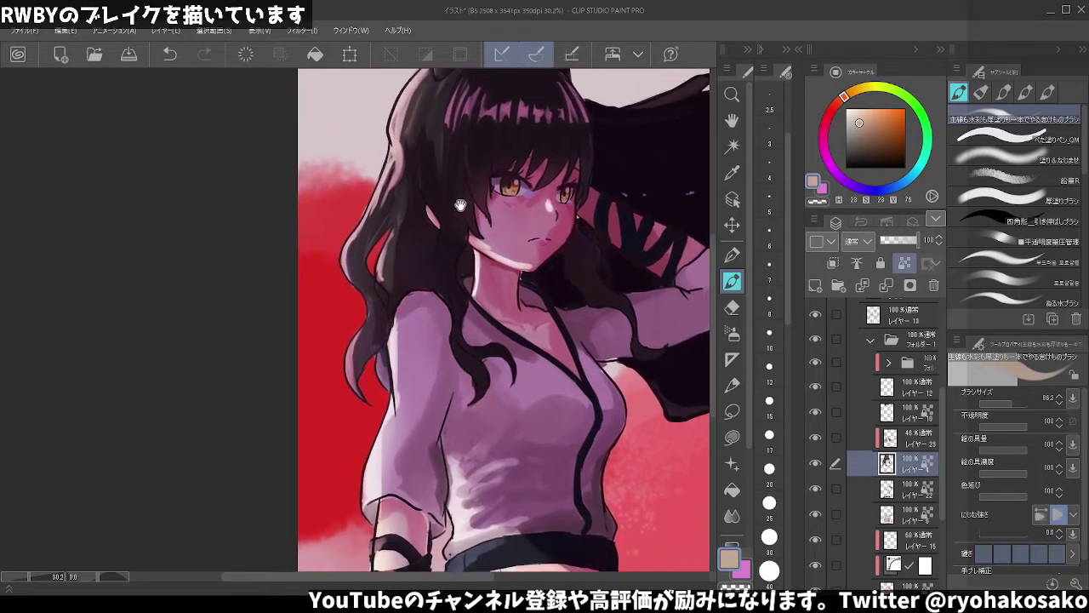
{"action": "left_click", "coordinate": [408, 189], "text": "alt"}
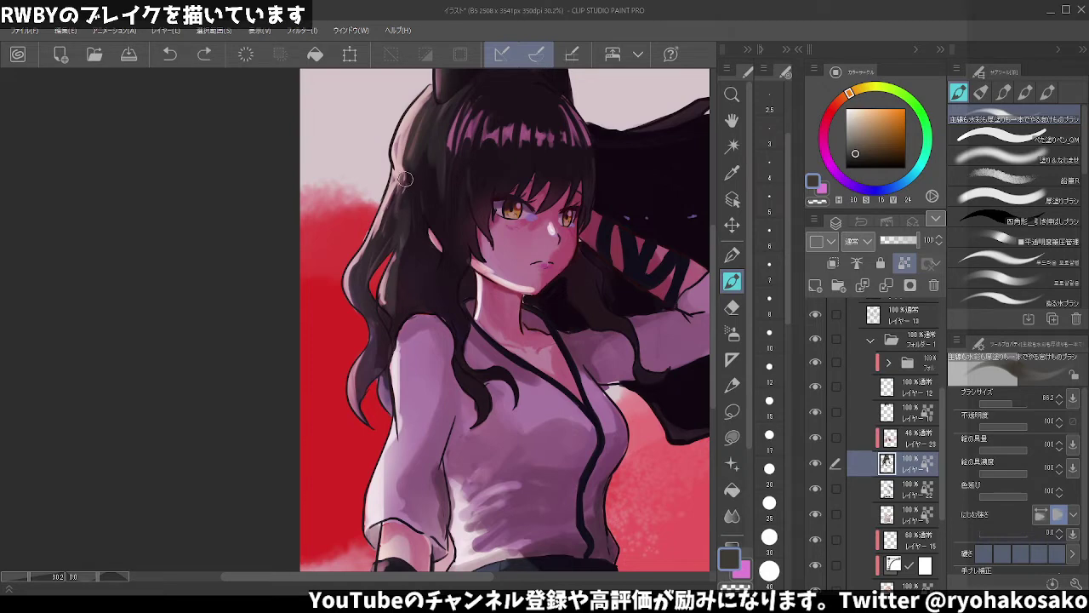
{"action": "left_click_drag", "start_coordinate": [405, 172], "coordinate": [400, 188]}
{"action": "scroll", "coordinate": [902, 374], "scroll_direction": "up", "scroll_amount": 3}
{"action": "scroll", "coordinate": [902, 366], "scroll_direction": "up", "scroll_amount": 3}
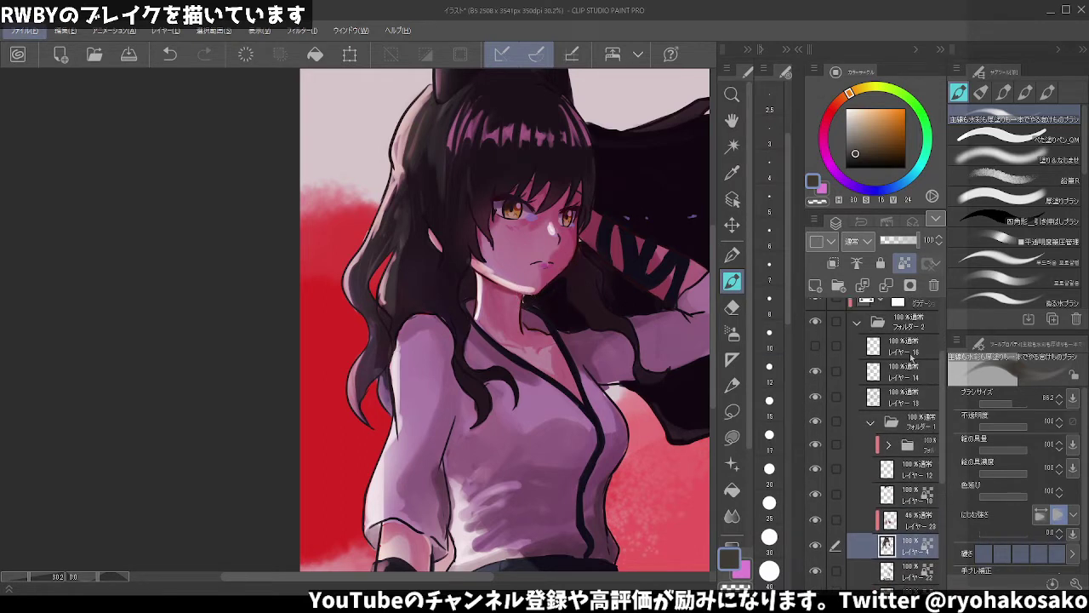
{"action": "scroll", "coordinate": [908, 357], "scroll_direction": "up", "scroll_amount": 3}
{"action": "left_click", "coordinate": [890, 356]}
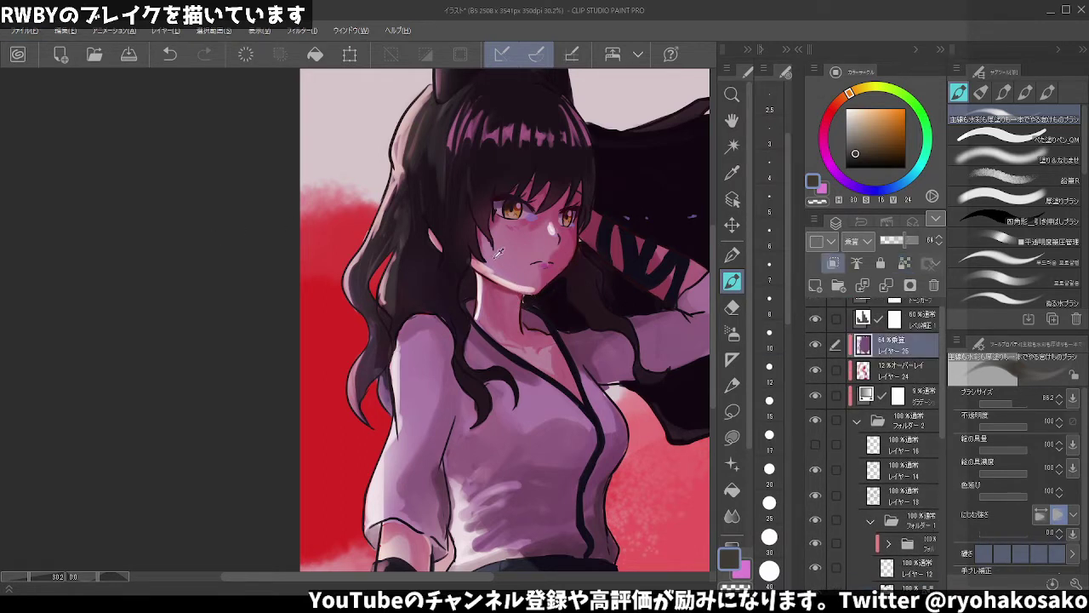
- Eyedrop purple skin tones, shade the neck, and blend cheek and jaw shading with 塗り&なじませ
{"action": "left_click", "coordinate": [528, 271], "text": "alt"}
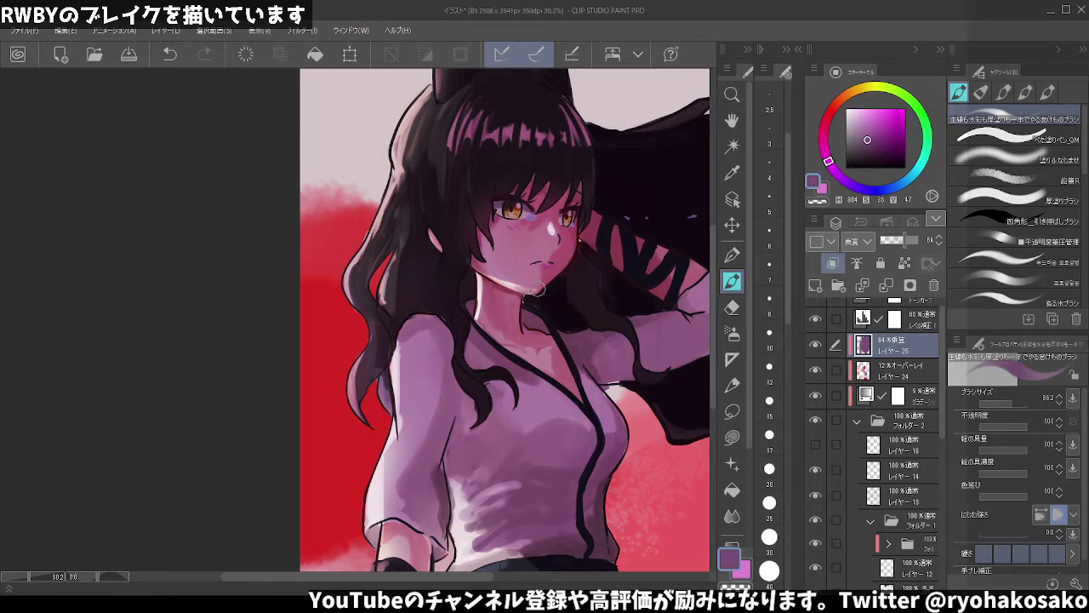
{"action": "left_click", "coordinate": [606, 292], "text": "alt"}
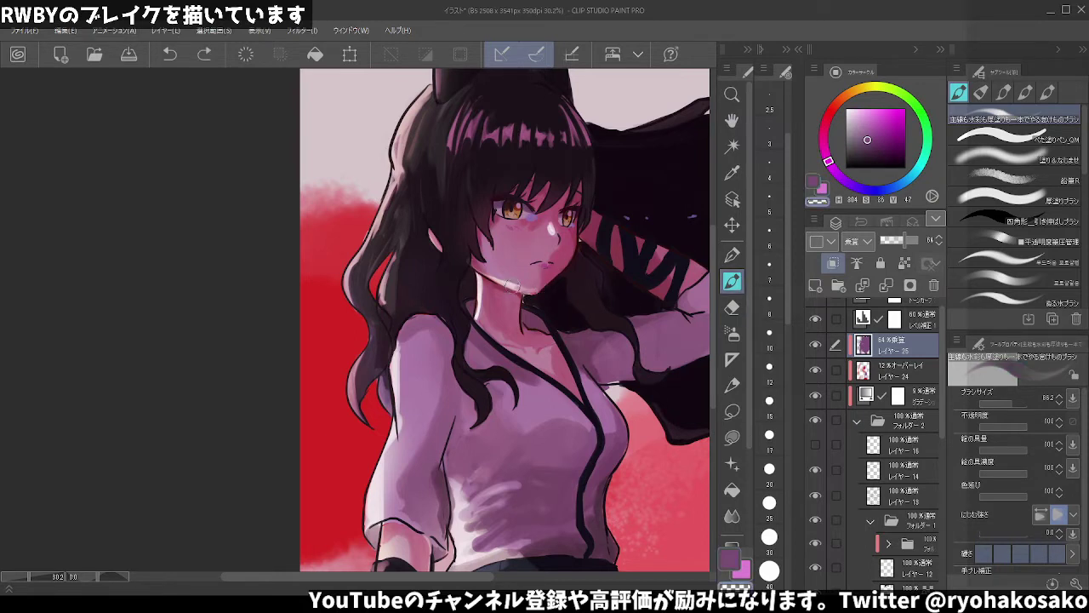
{"action": "left_click_drag", "start_coordinate": [512, 284], "coordinate": [528, 292]}
{"action": "left_click", "coordinate": [1013, 157]}
{"action": "left_click_drag", "start_coordinate": [573, 245], "coordinate": [521, 278]}
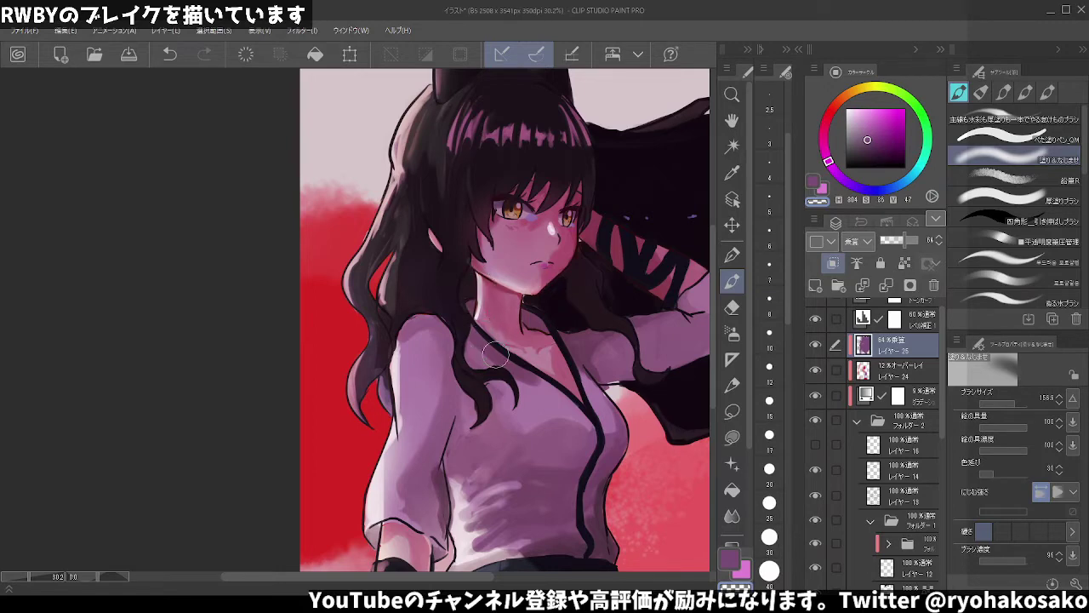
{"action": "scroll", "coordinate": [477, 313], "scroll_direction": "down", "scroll_amount": 2}
{"action": "scroll", "coordinate": [484, 314], "scroll_direction": "down", "scroll_amount": 1}
{"action": "scroll", "coordinate": [599, 289], "scroll_direction": "up", "scroll_amount": 2}
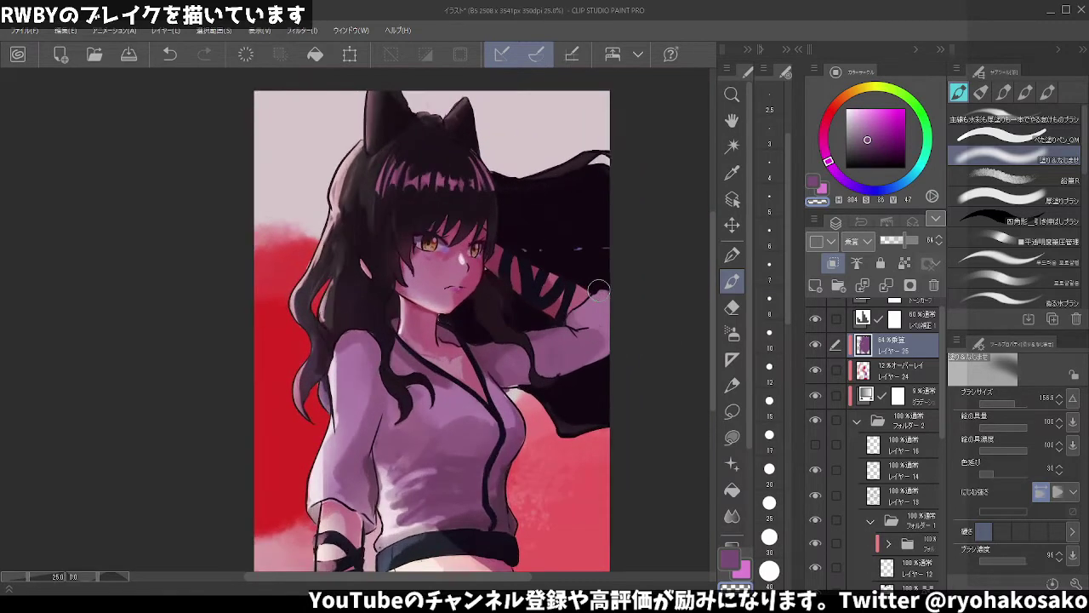
{"action": "scroll", "coordinate": [597, 290], "scroll_direction": "up", "scroll_amount": 1}
{"action": "scroll", "coordinate": [598, 290], "scroll_direction": "down", "scroll_amount": 2}
{"action": "scroll", "coordinate": [435, 342], "scroll_direction": "up", "scroll_amount": 2}
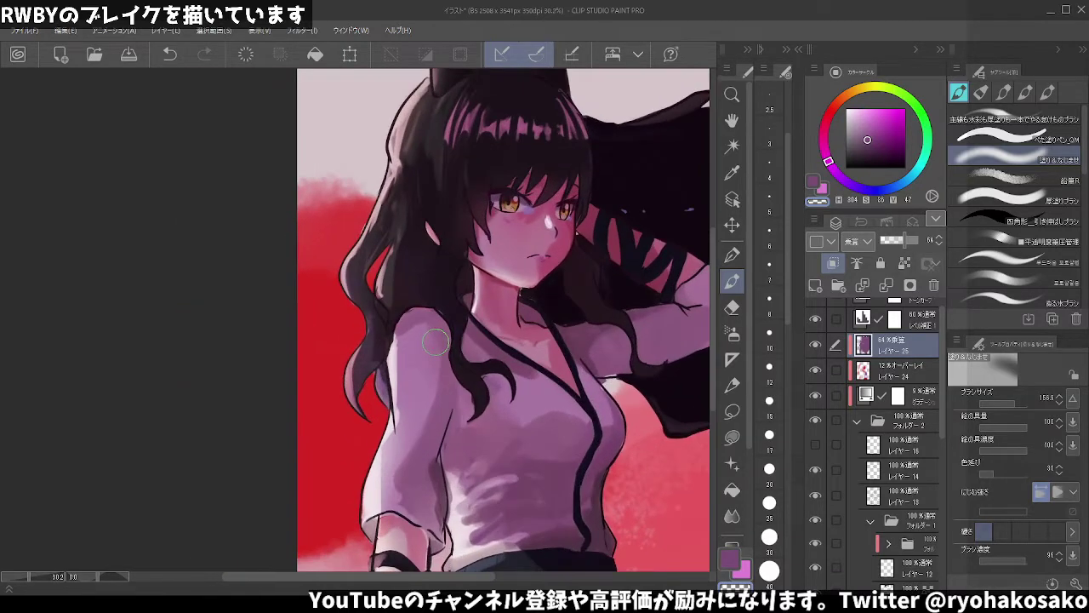
- Try a faint blush stroke below the left eye, enlarge the brush, then undo on a lower layer
{"action": "left_click_drag", "start_coordinate": [451, 271], "coordinate": [544, 246]}
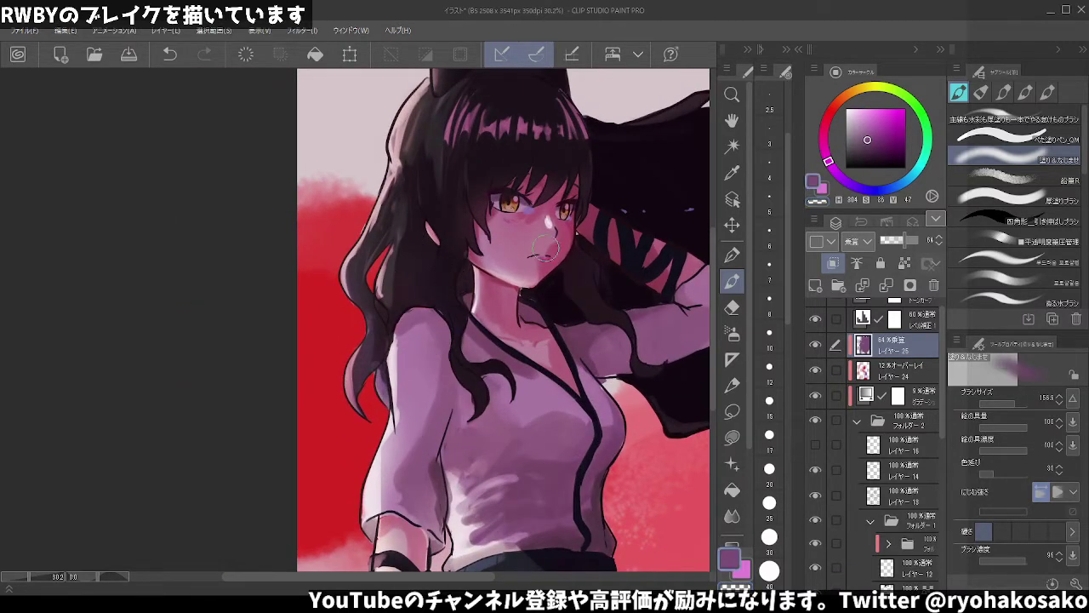
{"action": "key", "text": "bracketright"}
{"action": "scroll", "coordinate": [889, 485], "scroll_direction": "down", "scroll_amount": 2}
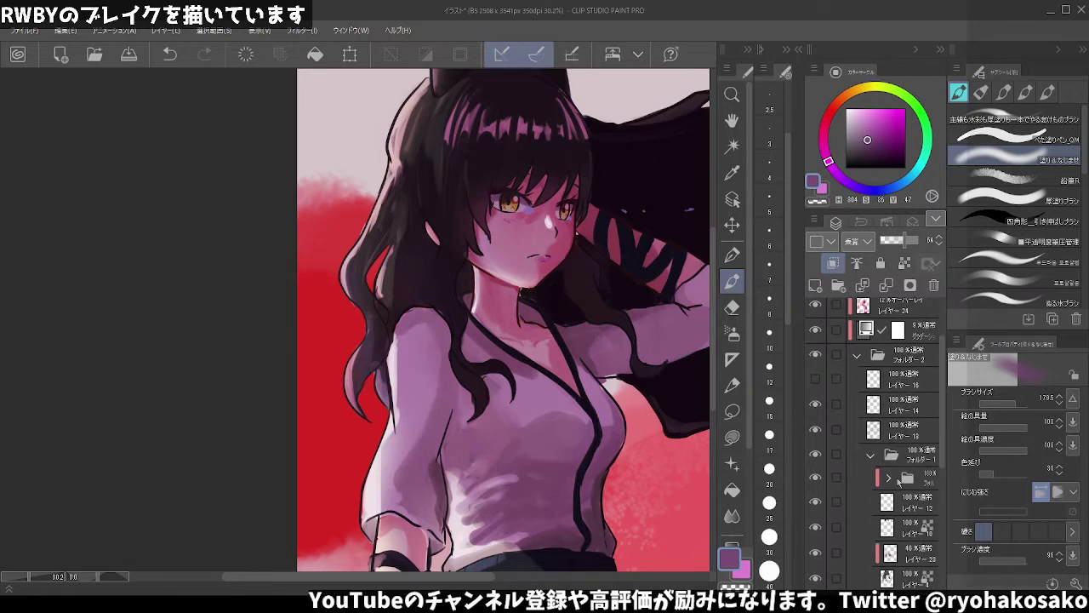
{"action": "scroll", "coordinate": [889, 485], "scroll_direction": "down", "scroll_amount": 2}
{"action": "left_click", "coordinate": [903, 511]}
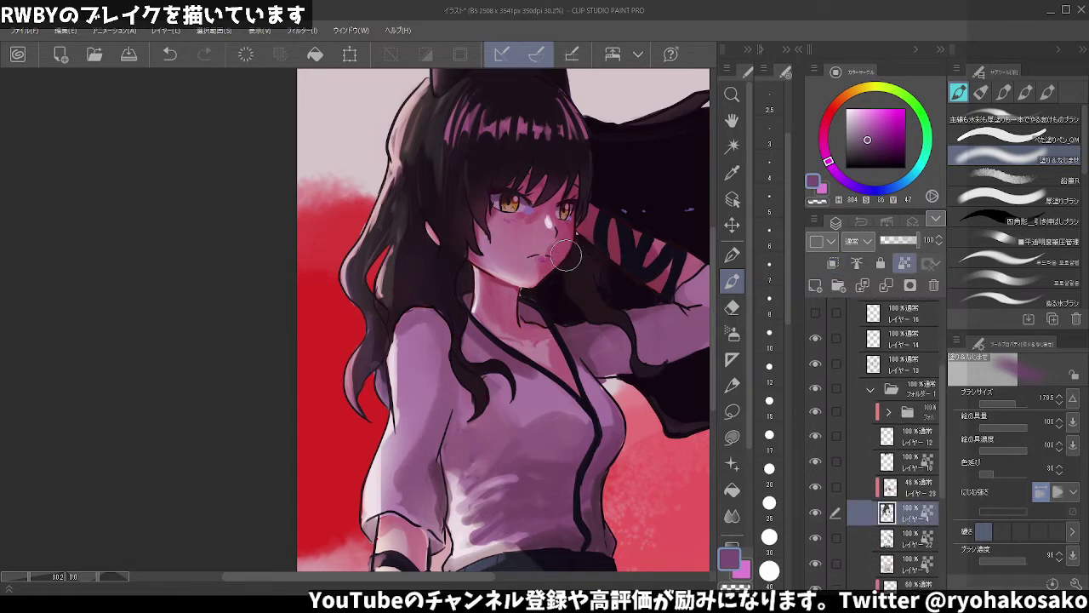
{"action": "key", "text": "ctrl+z"}
- With a flat-colour pen and near-black hair colour, darken the hair shadow beside the neck
{"action": "left_click", "coordinate": [450, 282], "text": "alt"}
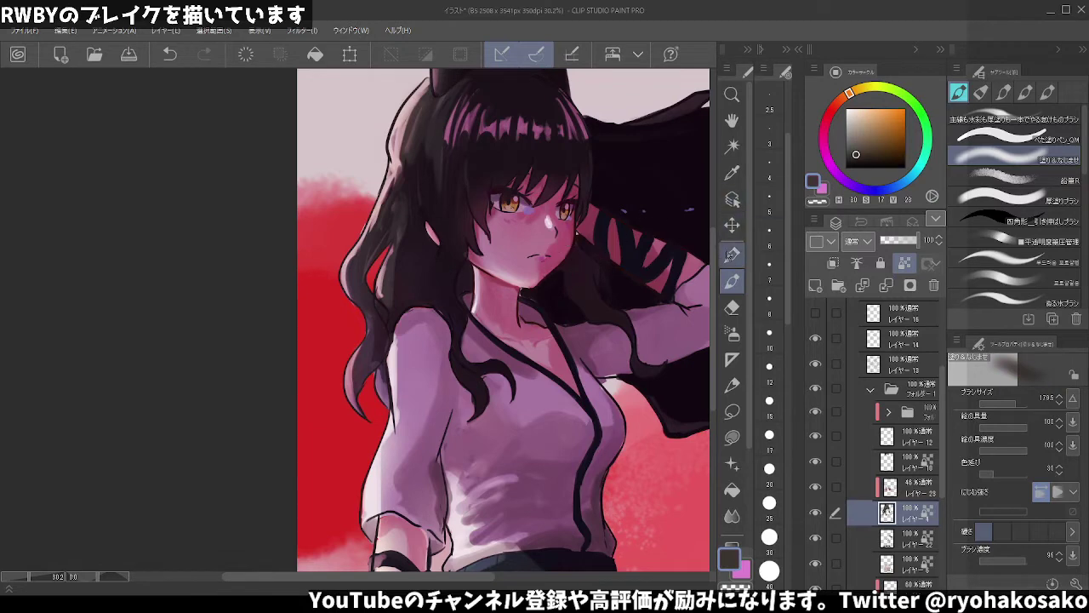
{"action": "key", "text": "p"}
{"action": "key", "text": "b"}
{"action": "key", "text": "b"}
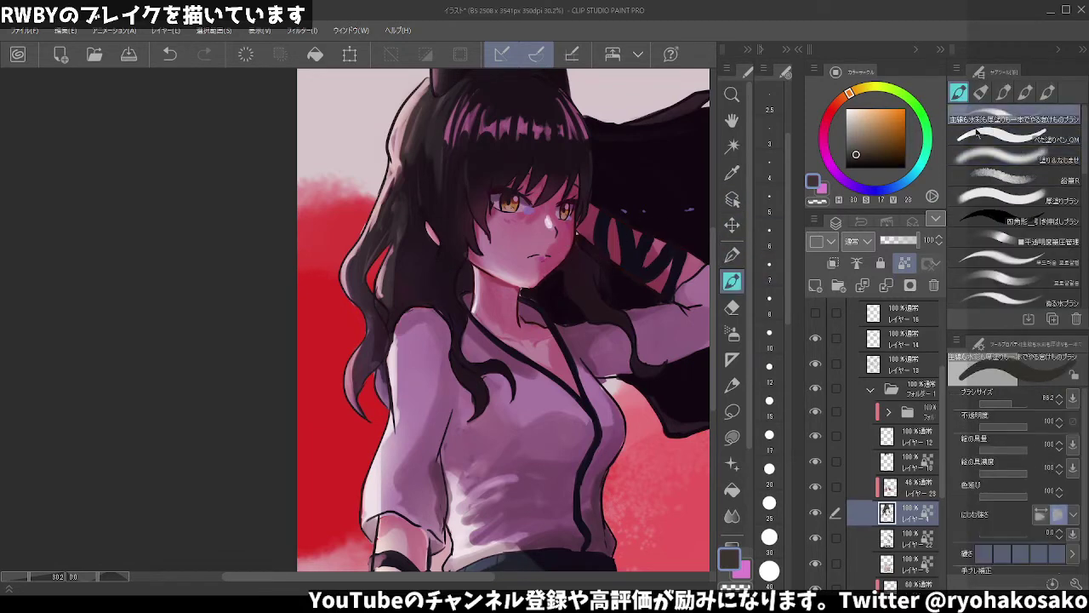
{"action": "left_click", "coordinate": [582, 299], "text": "alt"}
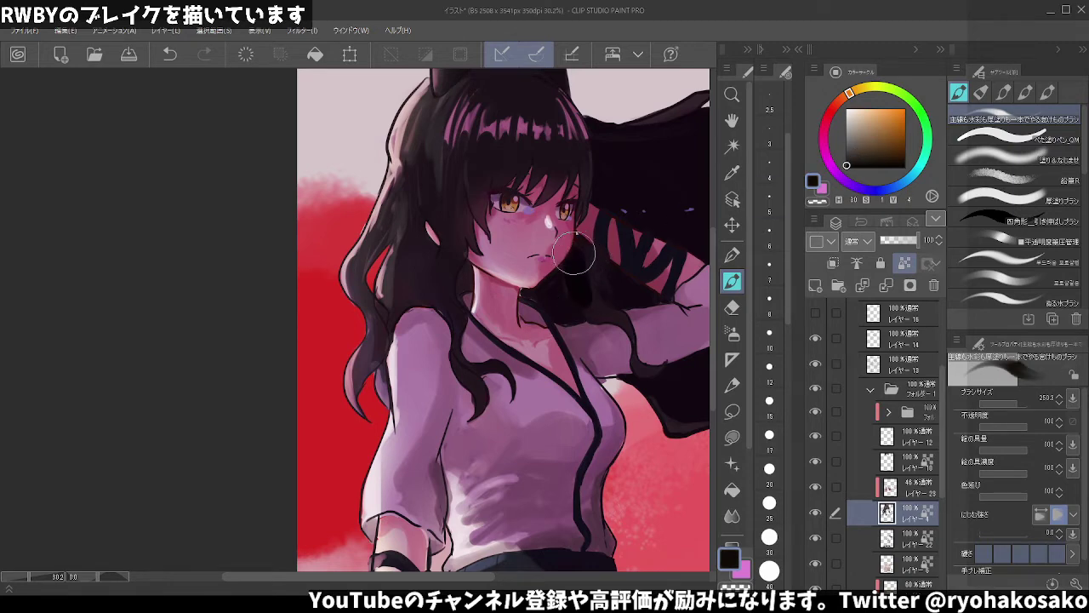
{"action": "left_click_drag", "start_coordinate": [587, 260], "coordinate": [632, 364]}
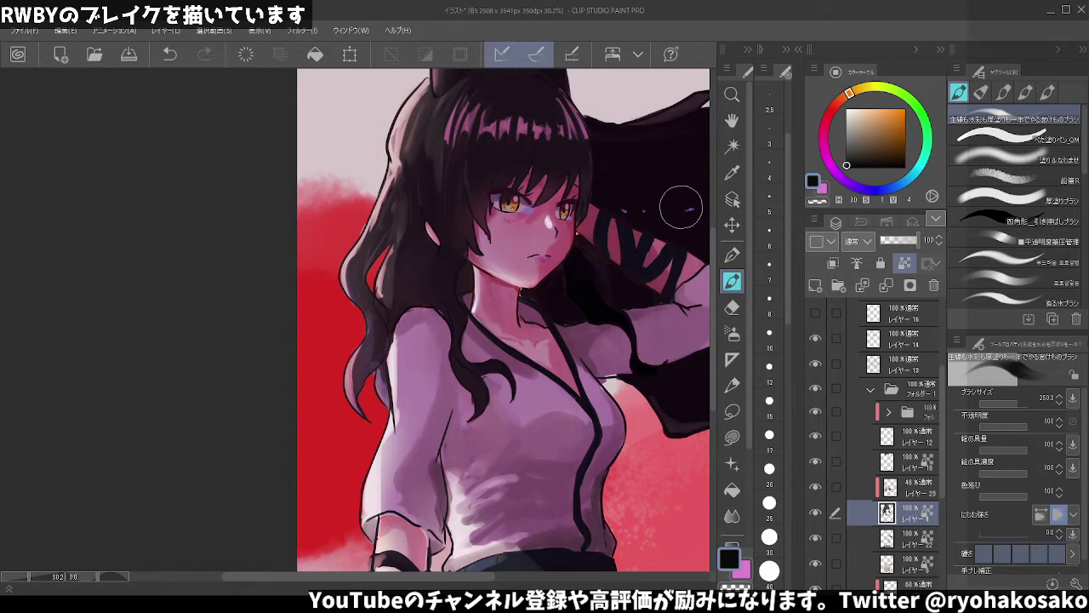
- Pick a dark grey, shrink the brush, and hide the dark layer behind the character
{"action": "scroll", "coordinate": [504, 192], "scroll_direction": "down", "scroll_amount": 1}
{"action": "scroll", "coordinate": [504, 192], "scroll_direction": "down", "scroll_amount": 1}
{"action": "scroll", "coordinate": [498, 204], "scroll_direction": "down", "scroll_amount": 2}
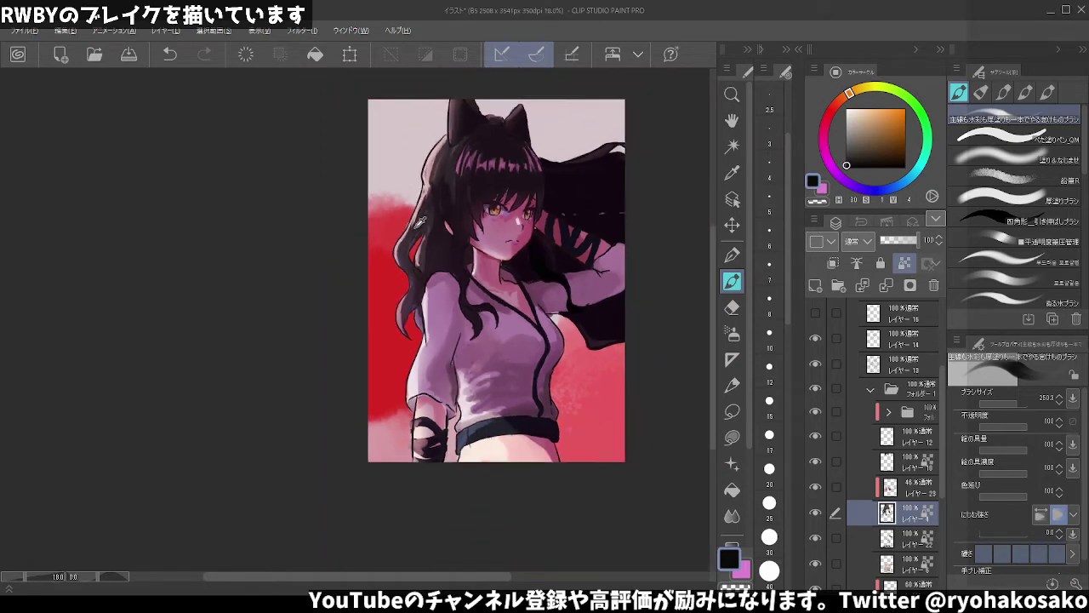
{"action": "scroll", "coordinate": [415, 220], "scroll_direction": "down", "scroll_amount": 2}
{"action": "scroll", "coordinate": [530, 234], "scroll_direction": "up", "scroll_amount": 1}
{"action": "scroll", "coordinate": [544, 238], "scroll_direction": "up", "scroll_amount": 1}
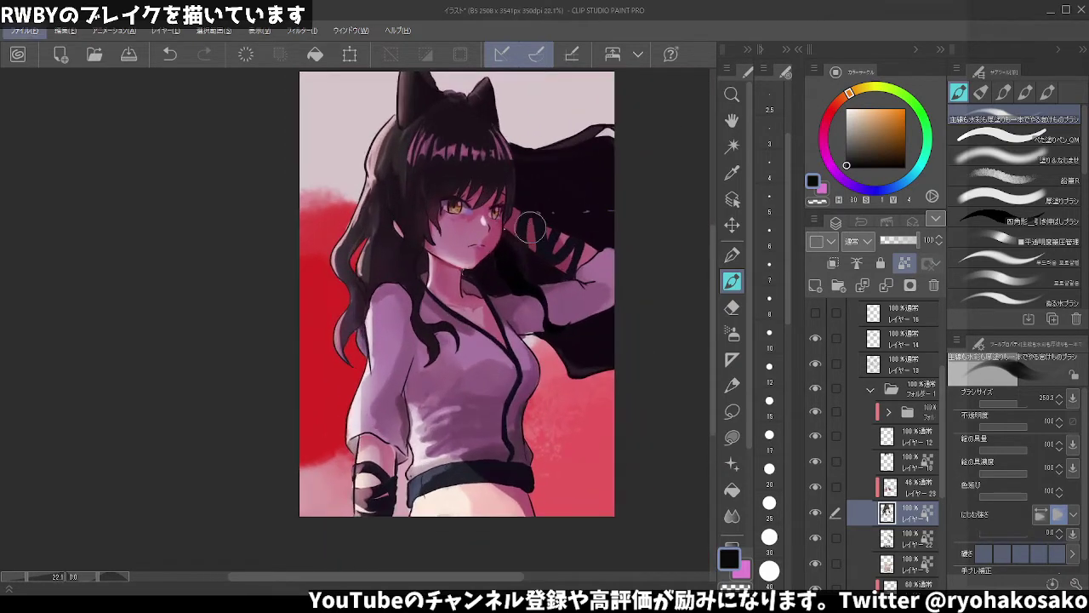
{"action": "scroll", "coordinate": [511, 225], "scroll_direction": "up", "scroll_amount": 3}
{"action": "left_click", "coordinate": [369, 217], "text": "alt"}
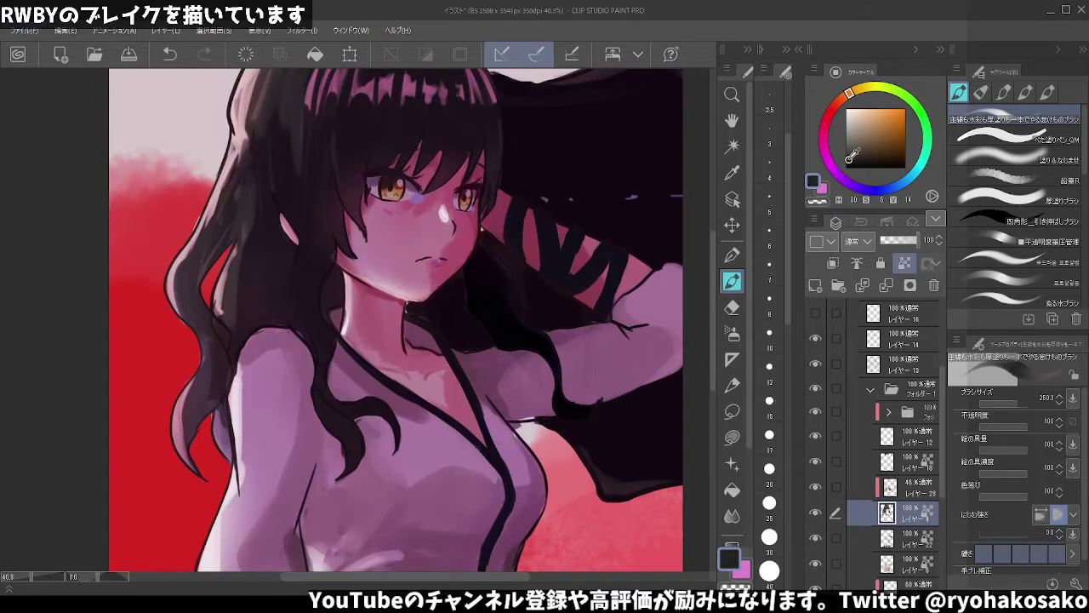
{"action": "left_click_drag", "start_coordinate": [409, 223], "coordinate": [588, 236]}
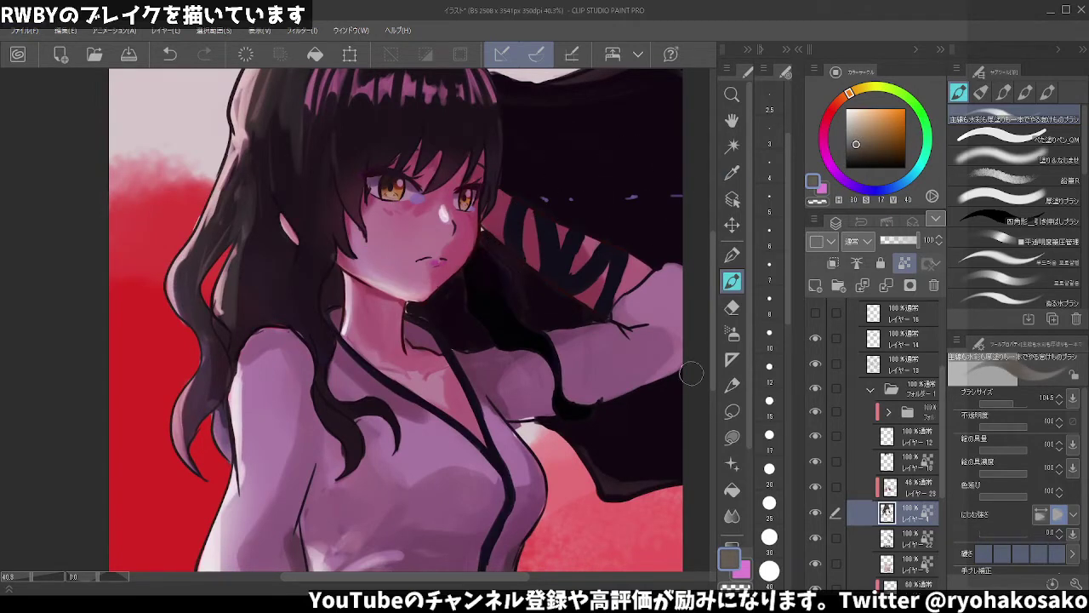
{"action": "scroll", "coordinate": [887, 531], "scroll_direction": "down", "scroll_amount": 5}
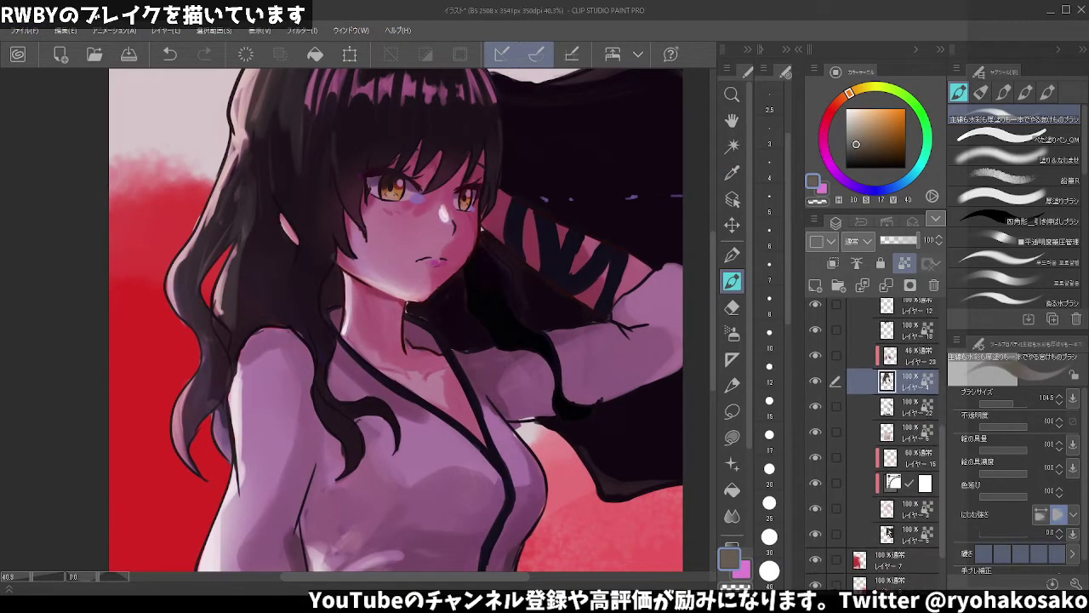
{"action": "left_click", "coordinate": [817, 535]}
- Paint dark hair strands near the hand with sampled near-black and dark brown, undoing stray strokes
{"action": "key", "text": "c"}
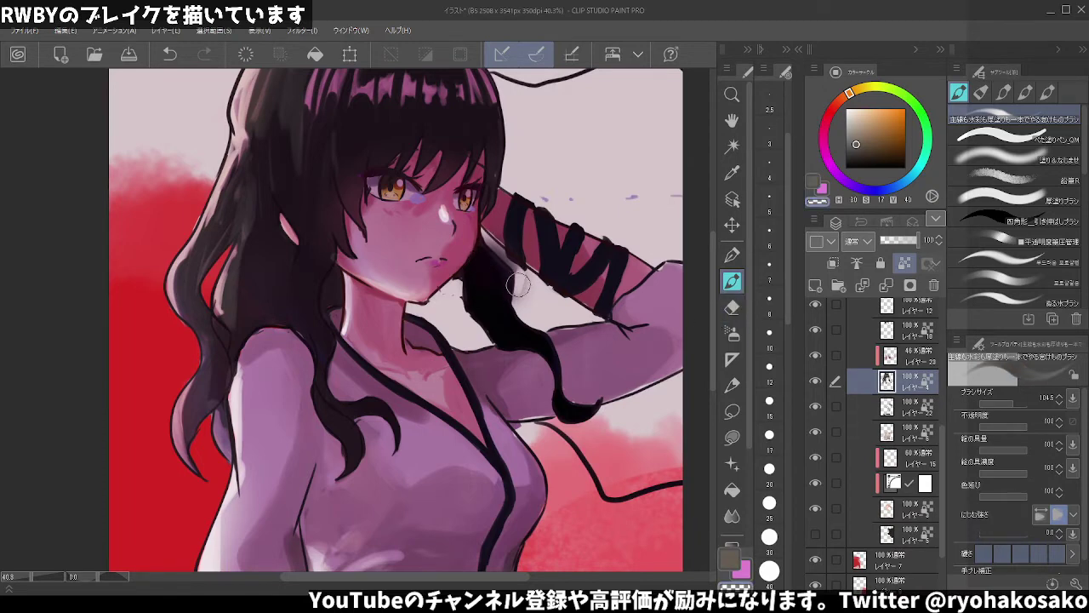
{"action": "mouse_move", "coordinate": [515, 272]}
{"action": "left_mouse_down"}
{"action": "mouse_move", "coordinate": [485, 245]}
{"action": "mouse_move", "coordinate": [518, 280]}
{"action": "left_mouse_up"}
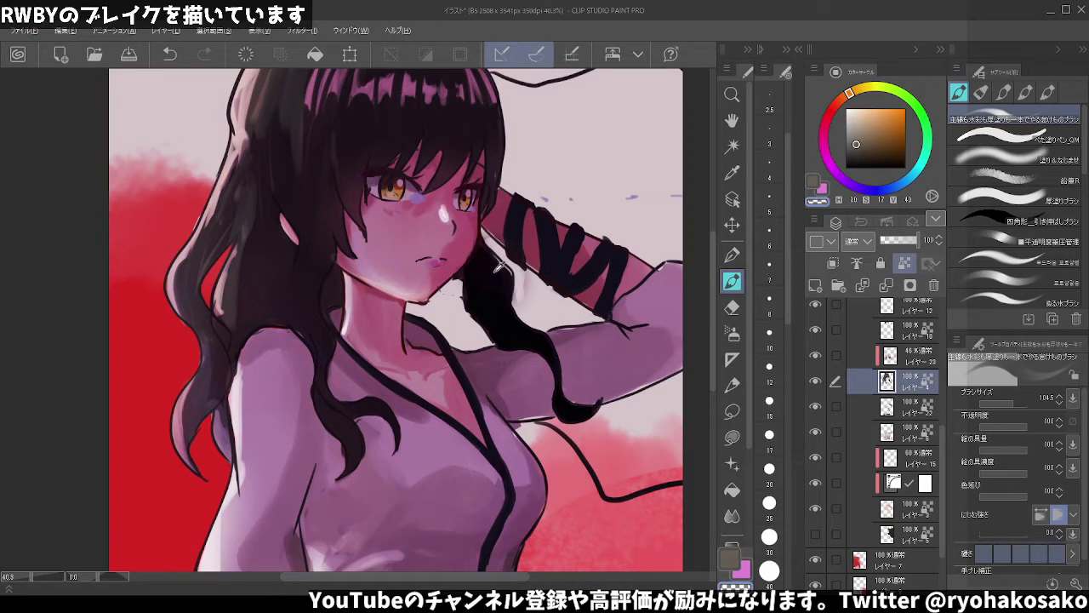
{"action": "left_click", "coordinate": [498, 266], "text": "alt"}
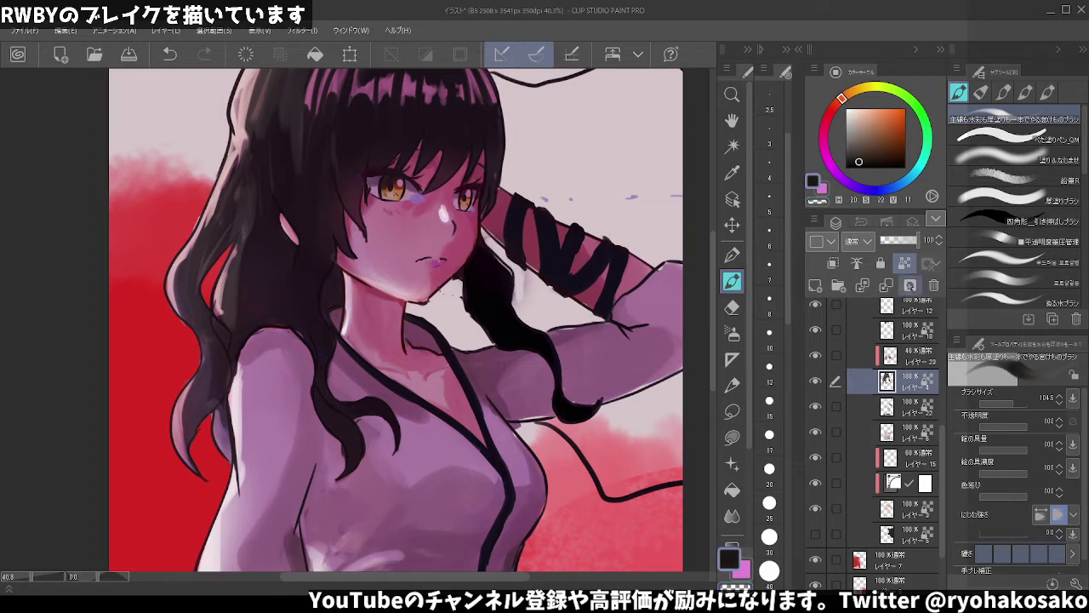
{"action": "left_click", "coordinate": [511, 245], "text": "alt"}
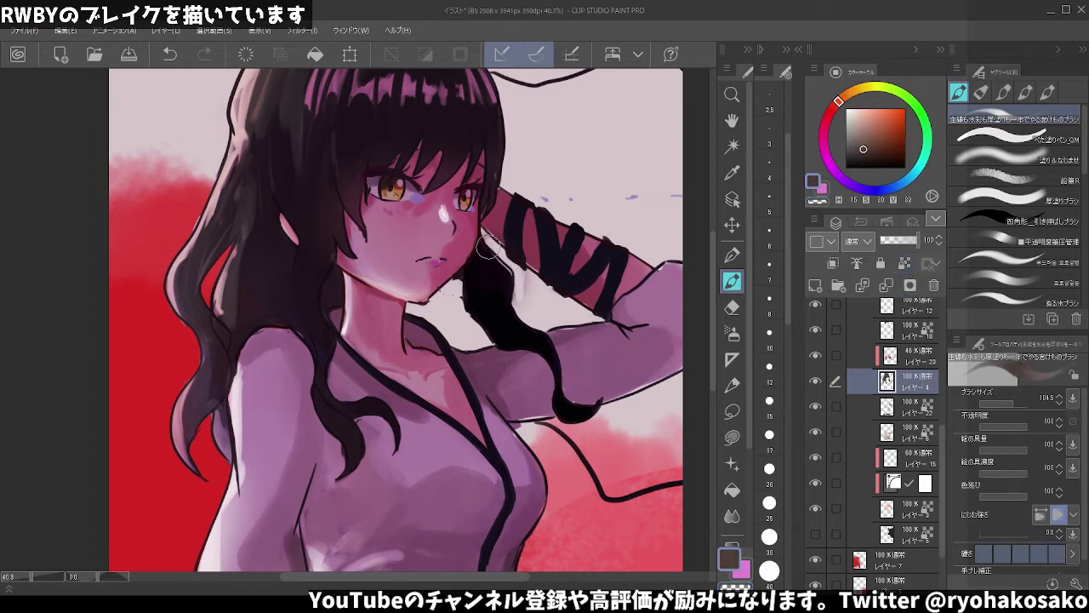
{"action": "key", "text": "ctrl+z"}
{"action": "mouse_move", "coordinate": [493, 264]}
{"action": "left_mouse_down"}
{"action": "mouse_move", "coordinate": [491, 255]}
{"action": "mouse_move", "coordinate": [524, 277]}
{"action": "left_mouse_up"}
{"action": "left_click", "coordinate": [511, 283], "text": "alt"}
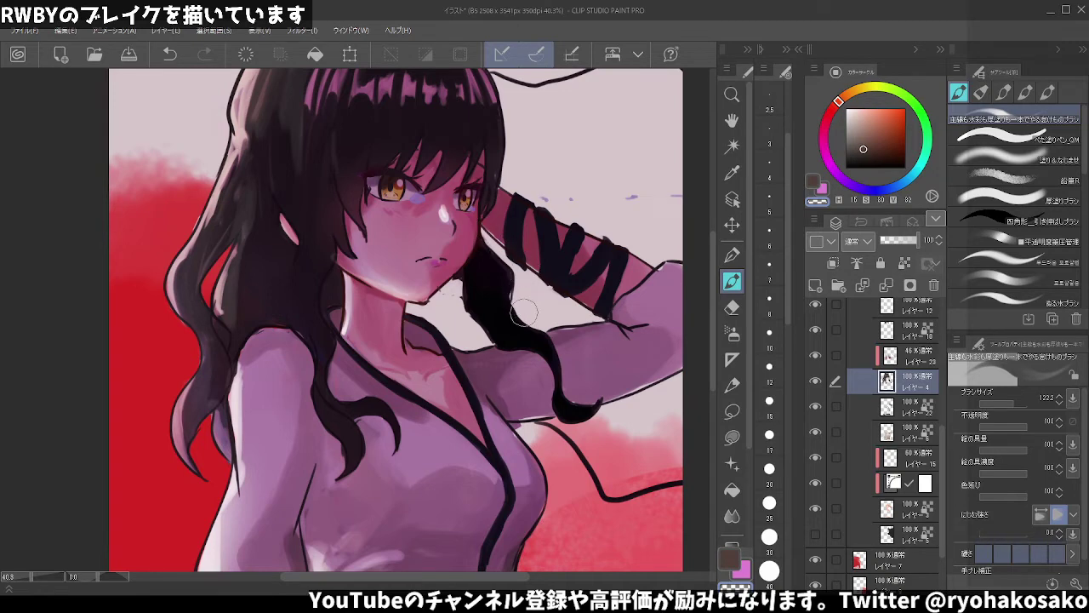
{"action": "key", "text": "ctrl+z"}
{"action": "left_click_drag", "start_coordinate": [518, 288], "coordinate": [532, 269]}
- On the layer below the masked layer, fill the dark hair strand beside the neck, then return to layer 4
{"action": "left_click", "coordinate": [893, 413]}
{"action": "left_click", "coordinate": [908, 459]}
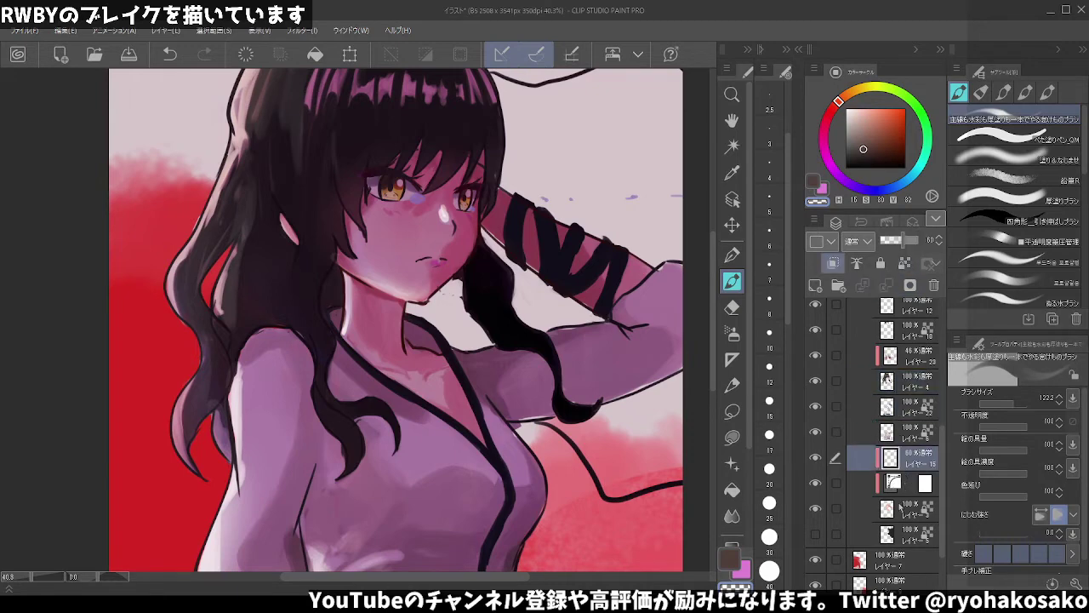
{"action": "left_click", "coordinate": [900, 508]}
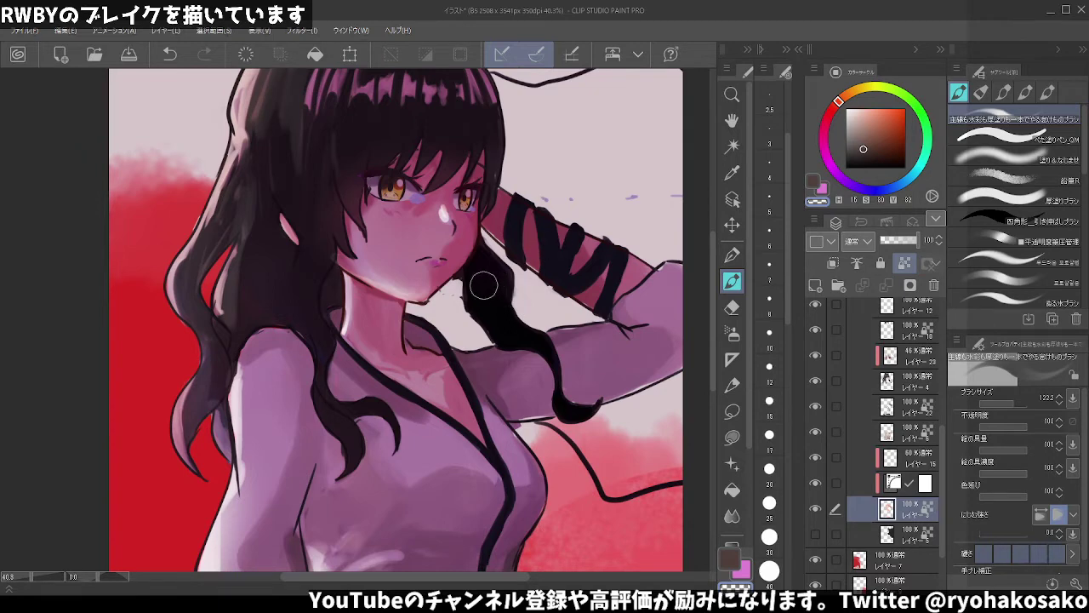
{"action": "left_click_drag", "start_coordinate": [492, 281], "coordinate": [470, 316]}
{"action": "left_click", "coordinate": [914, 384]}
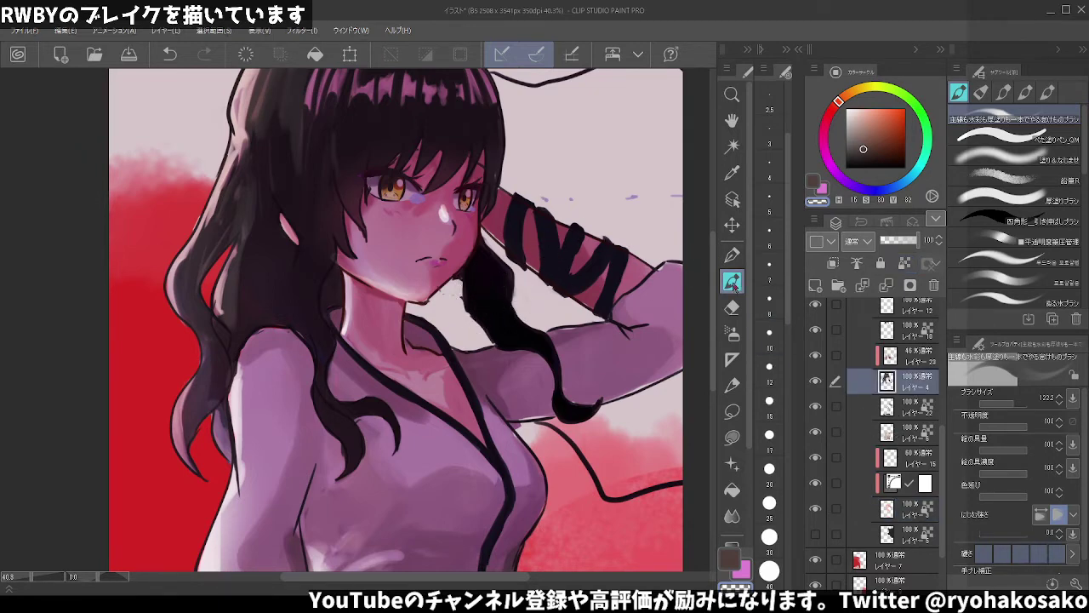
- Fill the hair strand below the chin in very dark brown with a ~72.8 brush, undoing test strokes
{"action": "left_click", "coordinate": [470, 292], "text": "alt"}
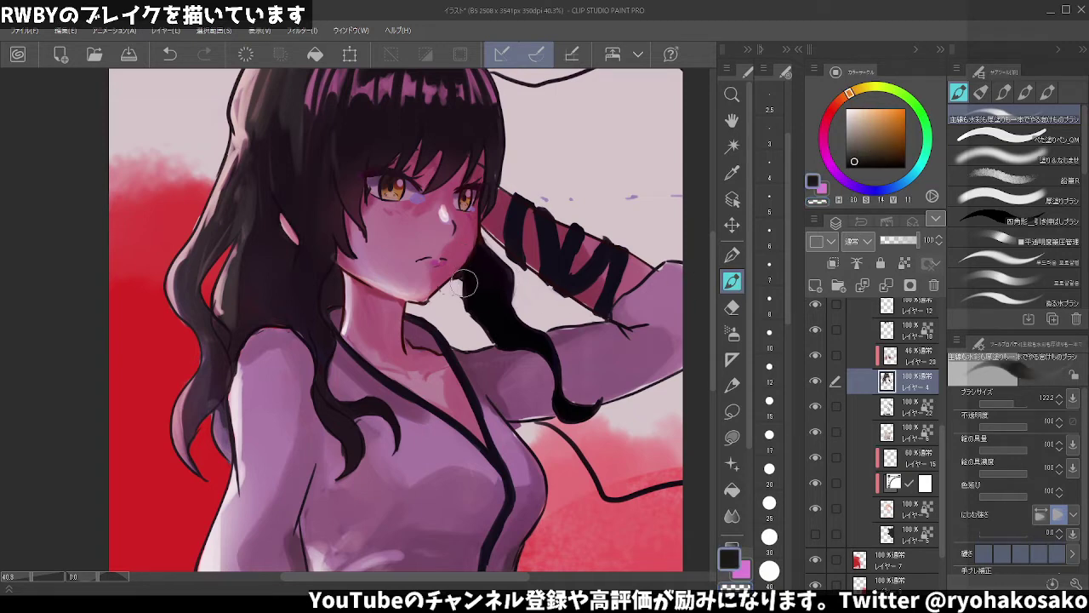
{"action": "left_click_drag", "start_coordinate": [464, 282], "coordinate": [475, 319]}
{"action": "key", "text": "ctrl+z"}
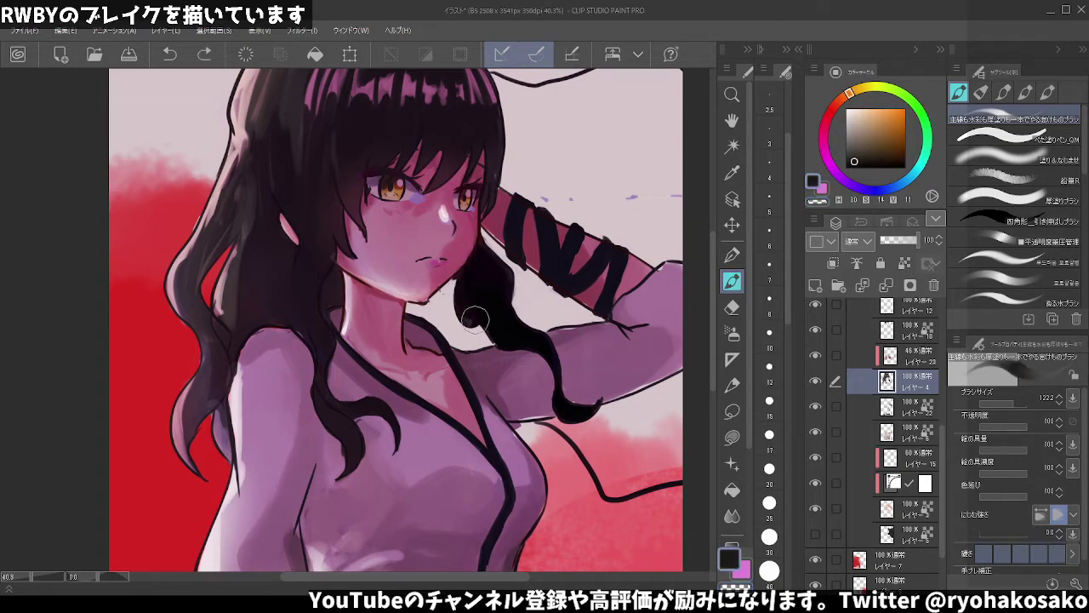
{"action": "key", "text": "bracketleft"}
{"action": "key", "text": "bracketleft"}
{"action": "mouse_move", "coordinate": [459, 281]}
{"action": "left_mouse_down"}
{"action": "mouse_move", "coordinate": [469, 320]}
{"action": "mouse_move", "coordinate": [460, 296]}
{"action": "mouse_move", "coordinate": [493, 340]}
{"action": "left_mouse_up"}
{"action": "key", "text": "ctrl+z"}
{"action": "left_click", "coordinate": [459, 281], "text": "alt"}
{"action": "key", "text": "ctrl+z"}
{"action": "key", "text": "ctrl+z"}
{"action": "key", "text": "ctrl+z"}
{"action": "left_click", "coordinate": [460, 290], "text": "alt"}
{"action": "key", "text": "ctrl+z"}
{"action": "left_click", "coordinate": [485, 322], "text": "alt"}
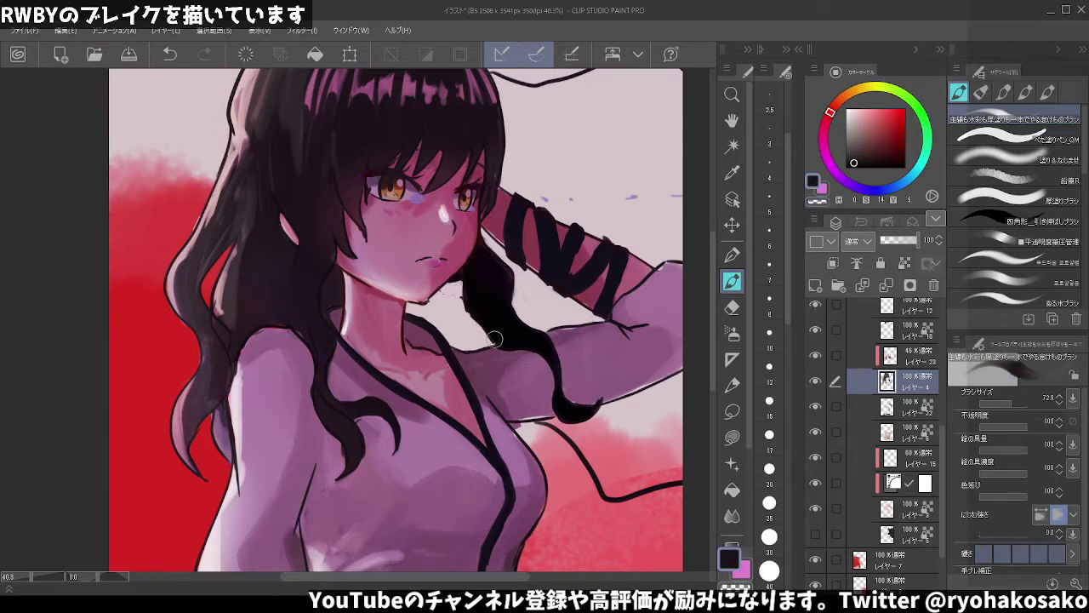
{"action": "scroll", "coordinate": [555, 294], "scroll_direction": "down", "scroll_amount": 3}
- Paint dark brown strokes on the hair by the hand and the lock beside the raised arm
{"action": "scroll", "coordinate": [559, 216], "scroll_direction": "down", "scroll_amount": 2}
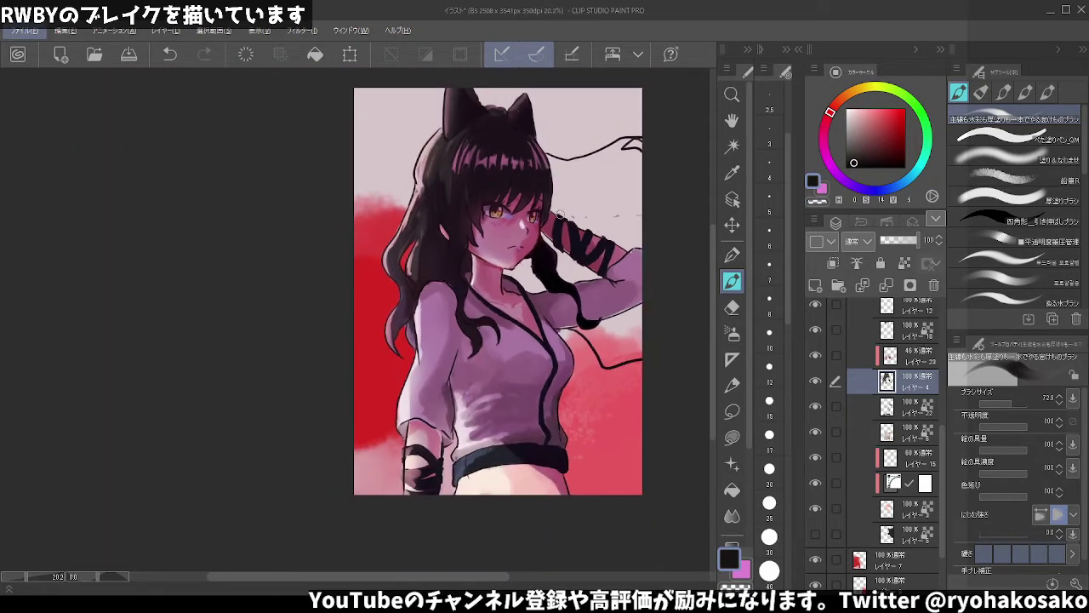
{"action": "scroll", "coordinate": [560, 216], "scroll_direction": "up", "scroll_amount": 1}
{"action": "scroll", "coordinate": [562, 262], "scroll_direction": "up", "scroll_amount": 2}
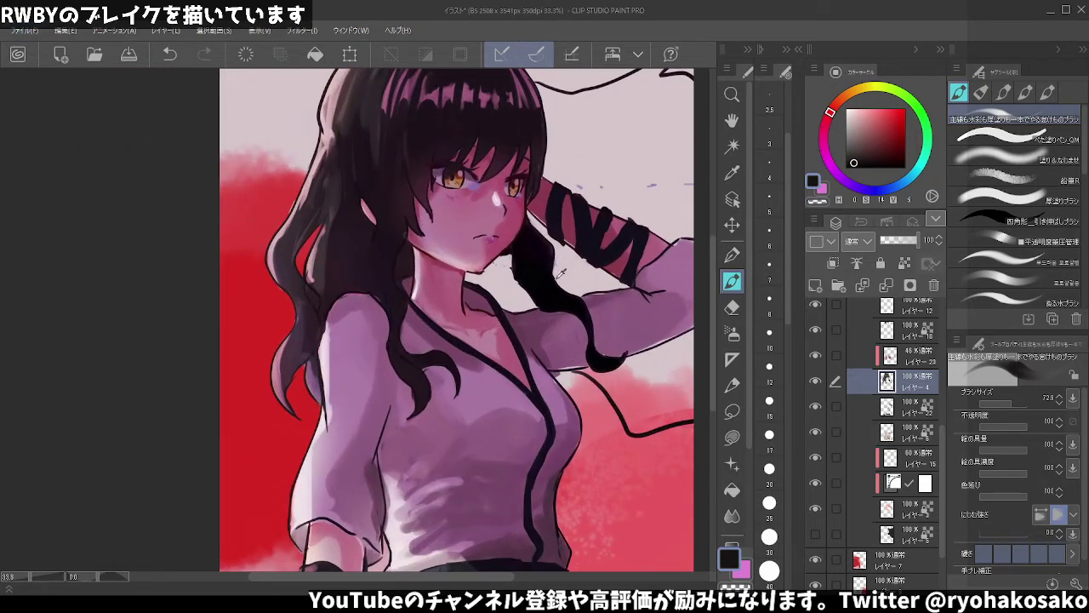
{"action": "left_click", "coordinate": [534, 274], "text": "alt"}
{"action": "mouse_move", "coordinate": [558, 286]}
{"action": "left_mouse_down"}
{"action": "mouse_move", "coordinate": [604, 294]}
{"action": "mouse_move", "coordinate": [594, 289]}
{"action": "mouse_move", "coordinate": [609, 314]}
{"action": "mouse_move", "coordinate": [563, 286]}
{"action": "mouse_move", "coordinate": [606, 298]}
{"action": "mouse_move", "coordinate": [610, 320]}
{"action": "mouse_move", "coordinate": [572, 284]}
{"action": "mouse_move", "coordinate": [567, 296]}
{"action": "left_mouse_up"}
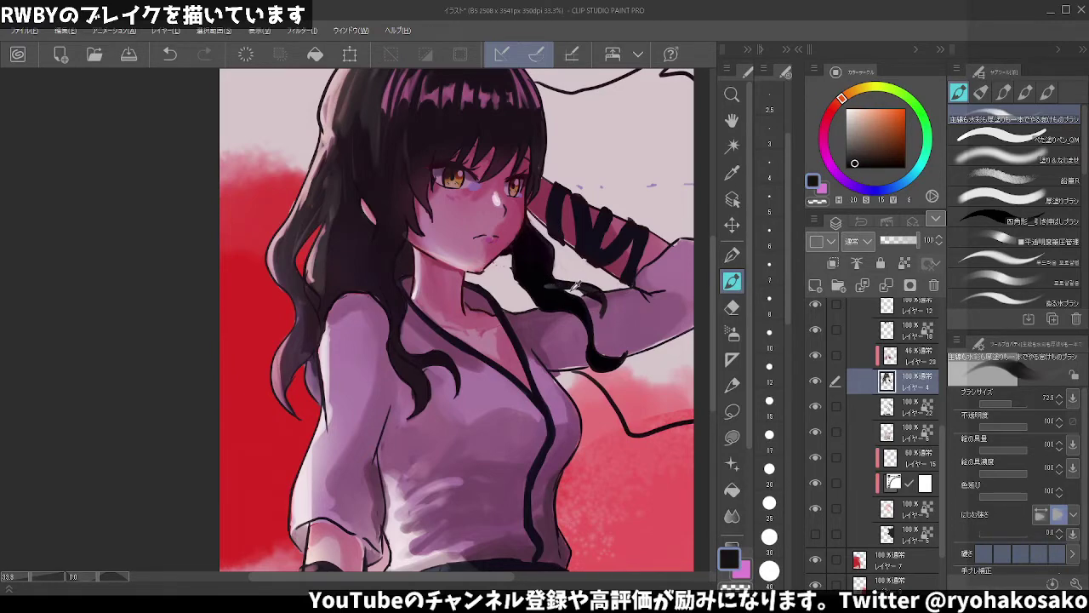
{"action": "scroll", "coordinate": [577, 286], "scroll_direction": "down", "scroll_amount": 4}
{"action": "scroll", "coordinate": [572, 274], "scroll_direction": "up", "scroll_amount": 3}
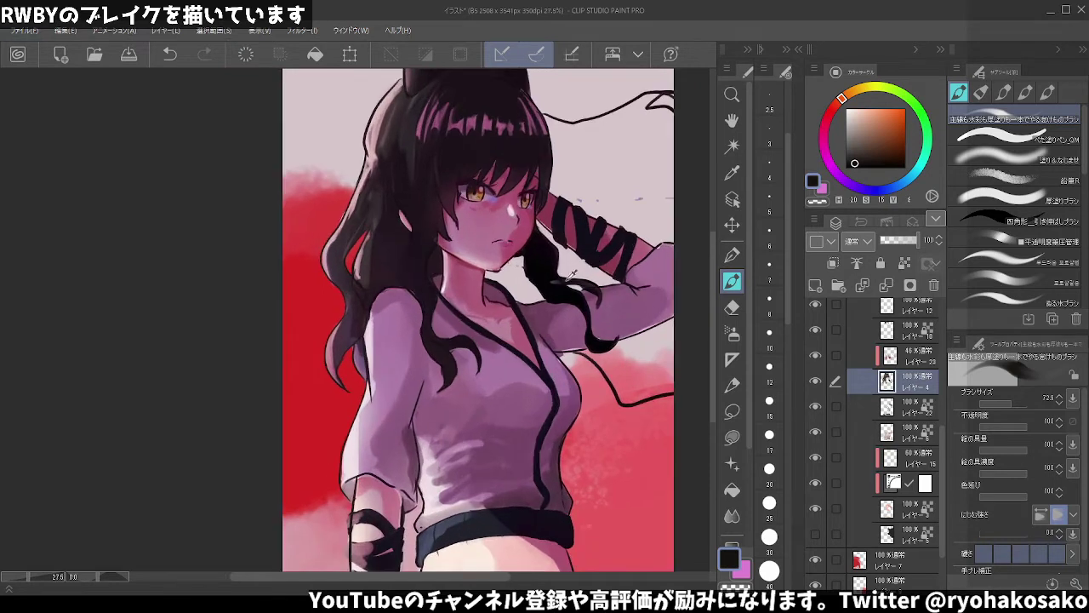
{"action": "left_click", "coordinate": [571, 278], "text": "alt"}
{"action": "mouse_move", "coordinate": [595, 315]}
{"action": "left_mouse_down"}
{"action": "mouse_move", "coordinate": [593, 294]}
{"action": "mouse_move", "coordinate": [598, 302]}
{"action": "left_mouse_up"}
{"action": "key", "text": "ctrl+z"}
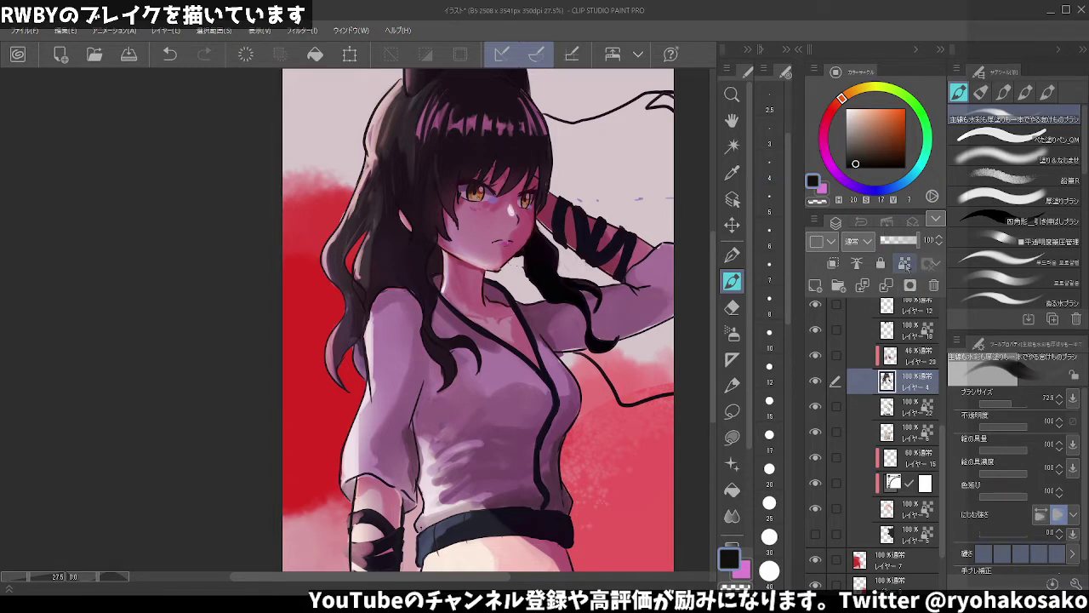
- Lock the layer's transparent pixels and set the colour to a soft mauve from the arm band tone
{"action": "left_click", "coordinate": [905, 263]}
{"action": "left_click", "coordinate": [601, 236], "text": "alt"}
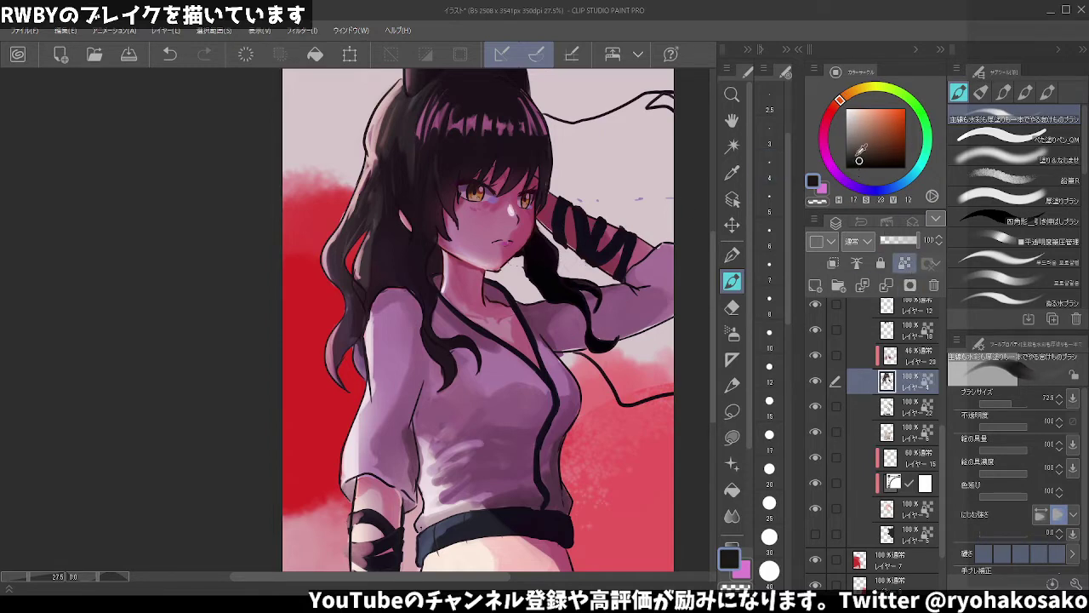
{"action": "mouse_move", "coordinate": [841, 112]}
{"action": "left_mouse_down"}
{"action": "mouse_move", "coordinate": [830, 170]}
{"action": "mouse_move", "coordinate": [849, 151]}
{"action": "left_mouse_up"}
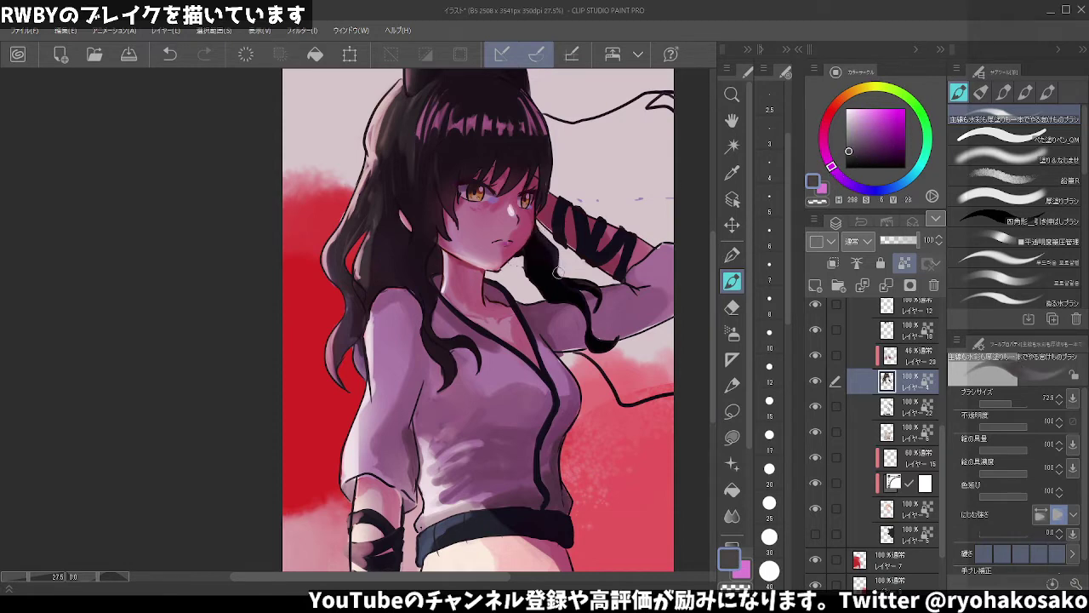
{"action": "key", "text": "ctrl+z"}
{"action": "left_click", "coordinate": [856, 133]}
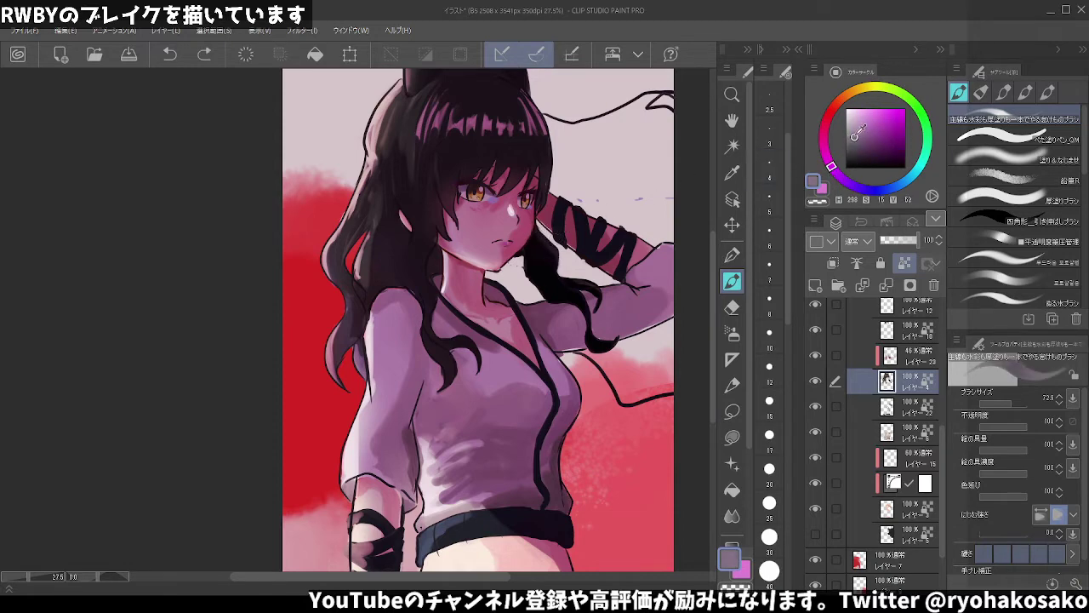
- Try several strokes on the hair near the hand, undoing each one
{"action": "left_click_drag", "start_coordinate": [543, 243], "coordinate": [553, 252]}
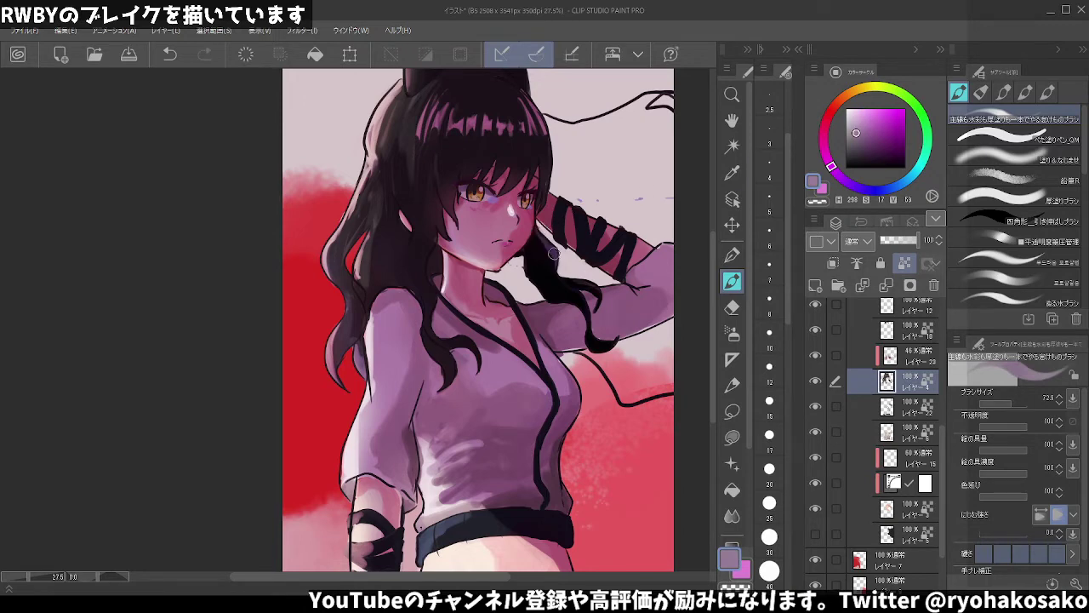
{"action": "key", "text": "ctrl+z"}
{"action": "left_click_drag", "start_coordinate": [540, 233], "coordinate": [555, 256]}
{"action": "key", "text": "ctrl+z"}
{"action": "left_click_drag", "start_coordinate": [528, 221], "coordinate": [557, 249]}
{"action": "key", "text": "ctrl+z"}
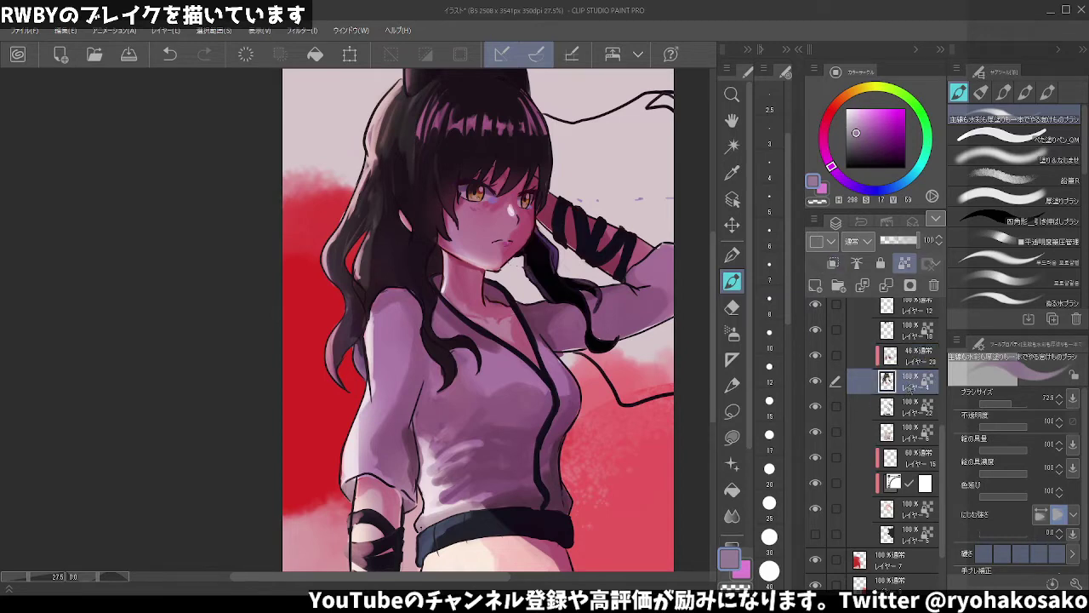
{"action": "scroll", "coordinate": [910, 387], "scroll_direction": "down", "scroll_amount": 3}
{"action": "scroll", "coordinate": [566, 314], "scroll_direction": "down", "scroll_amount": 3}
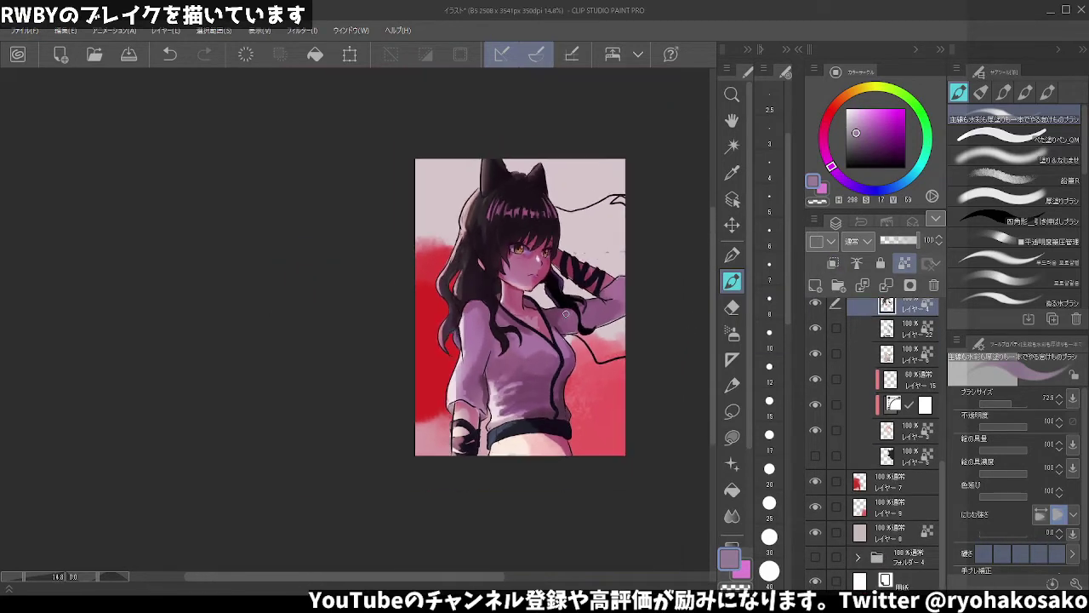
- Undo the stroke near the neck and show the dark flowing hair layer
{"action": "scroll", "coordinate": [565, 314], "scroll_direction": "up", "scroll_amount": 1}
{"action": "scroll", "coordinate": [565, 314], "scroll_direction": "up", "scroll_amount": 2}
{"action": "scroll", "coordinate": [565, 314], "scroll_direction": "up", "scroll_amount": 2}
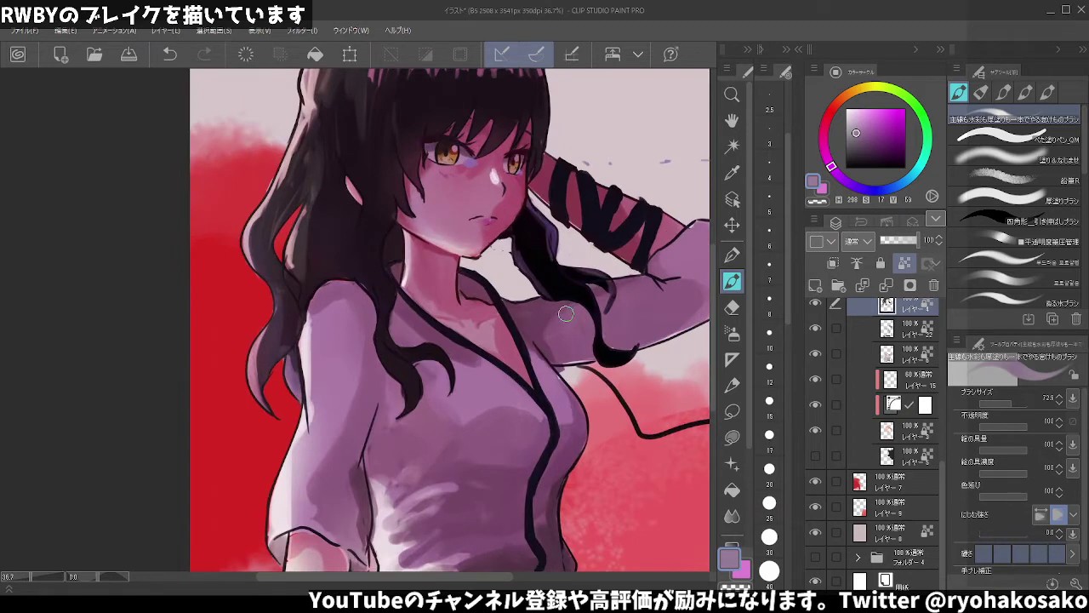
{"action": "key", "text": "ctrl+z"}
{"action": "scroll", "coordinate": [528, 187], "scroll_direction": "down", "scroll_amount": 2}
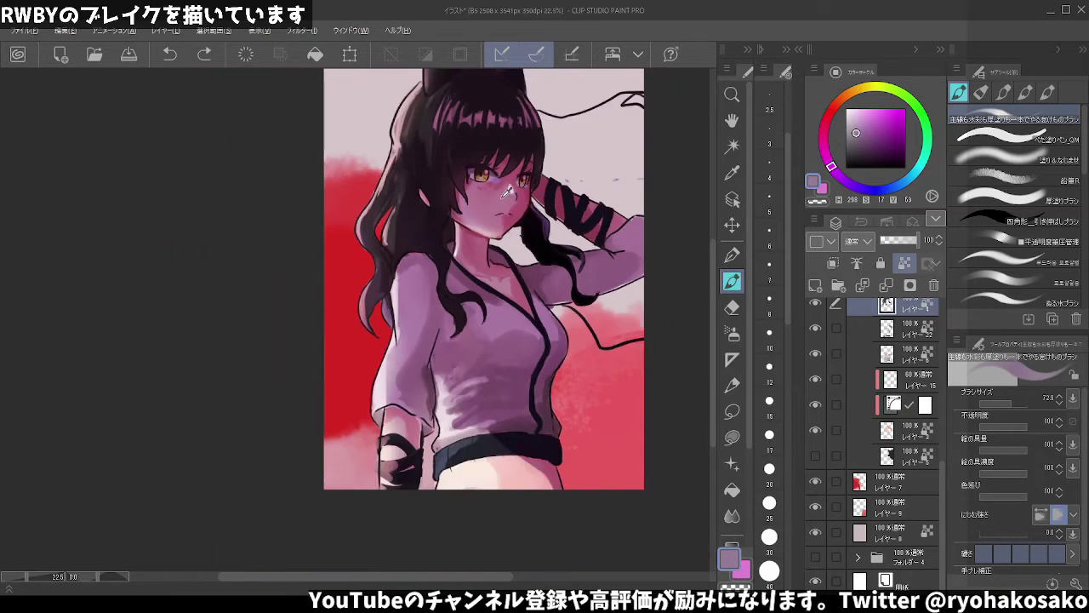
{"action": "left_click", "coordinate": [815, 457]}
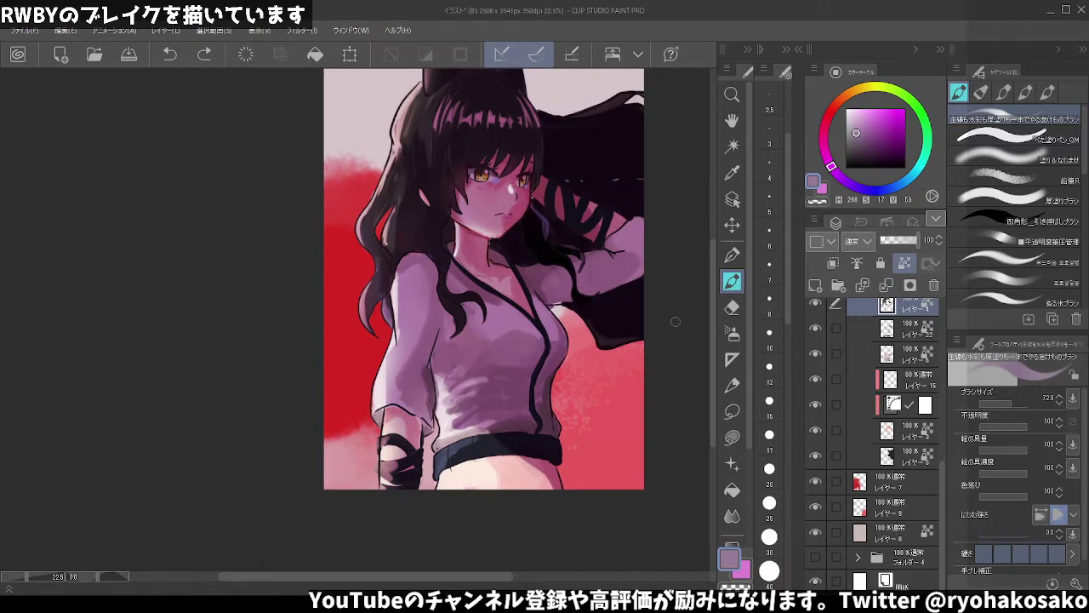
- Sample dark brown-black and light greyish purple hair colours, undo a stray stroke, and zoom into the face
{"action": "left_click", "coordinate": [536, 215], "text": "alt"}
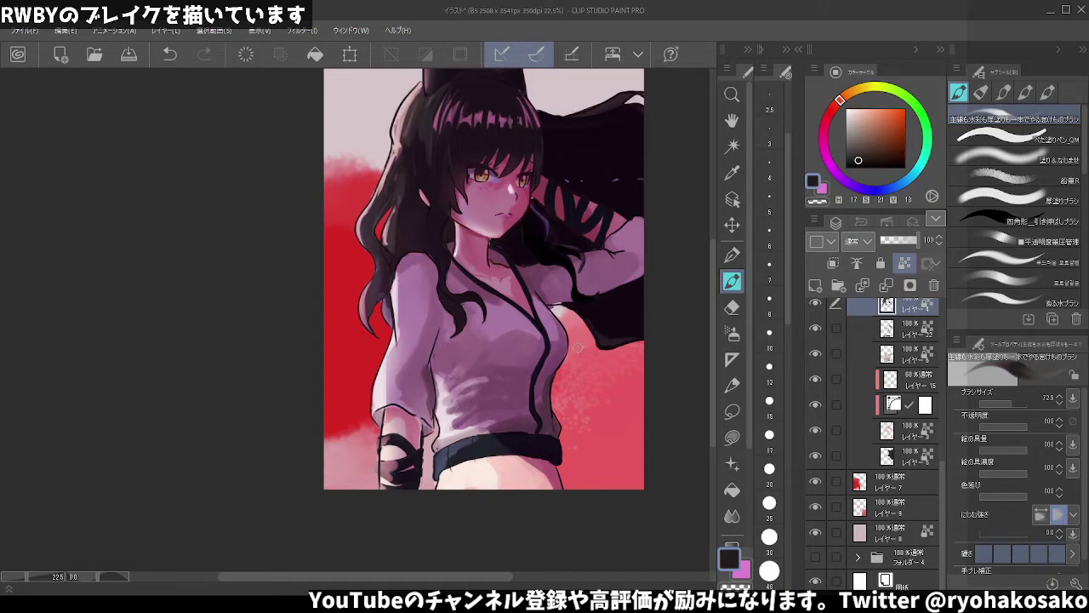
{"action": "left_click", "coordinate": [549, 220], "text": "alt"}
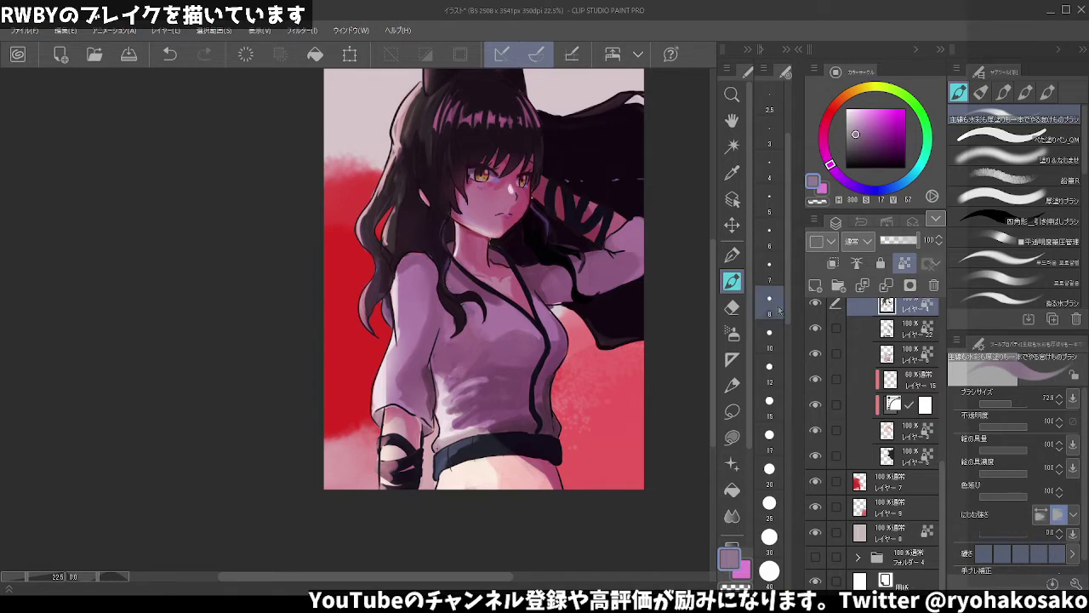
{"action": "key", "text": "ctrl+z"}
{"action": "scroll", "coordinate": [436, 232], "scroll_direction": "up", "scroll_amount": 1}
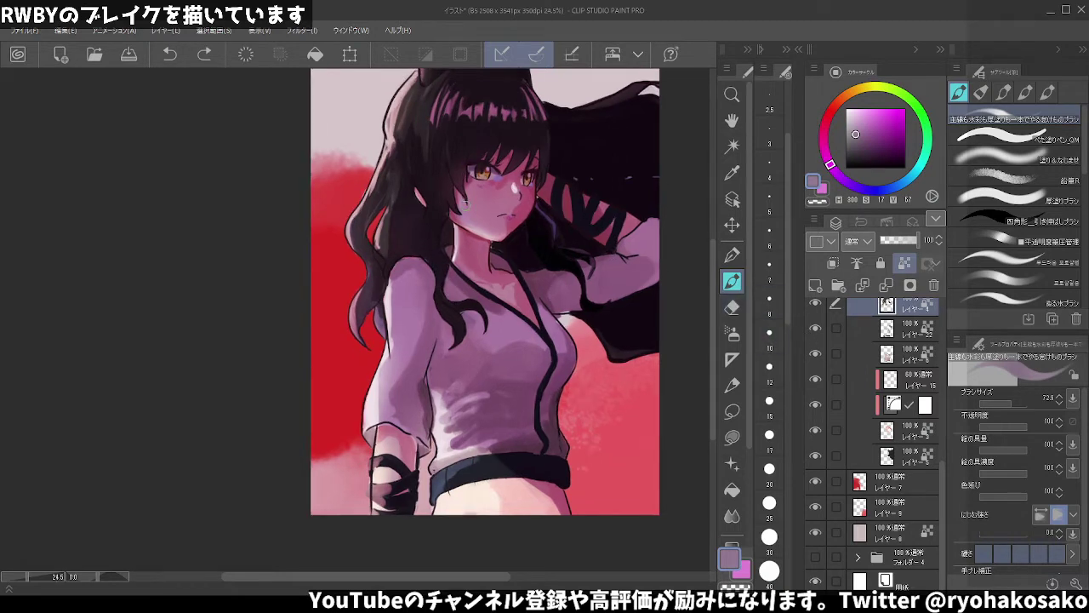
{"action": "scroll", "coordinate": [435, 232], "scroll_direction": "up", "scroll_amount": 2}
{"action": "scroll", "coordinate": [436, 231], "scroll_direction": "up", "scroll_amount": 2}
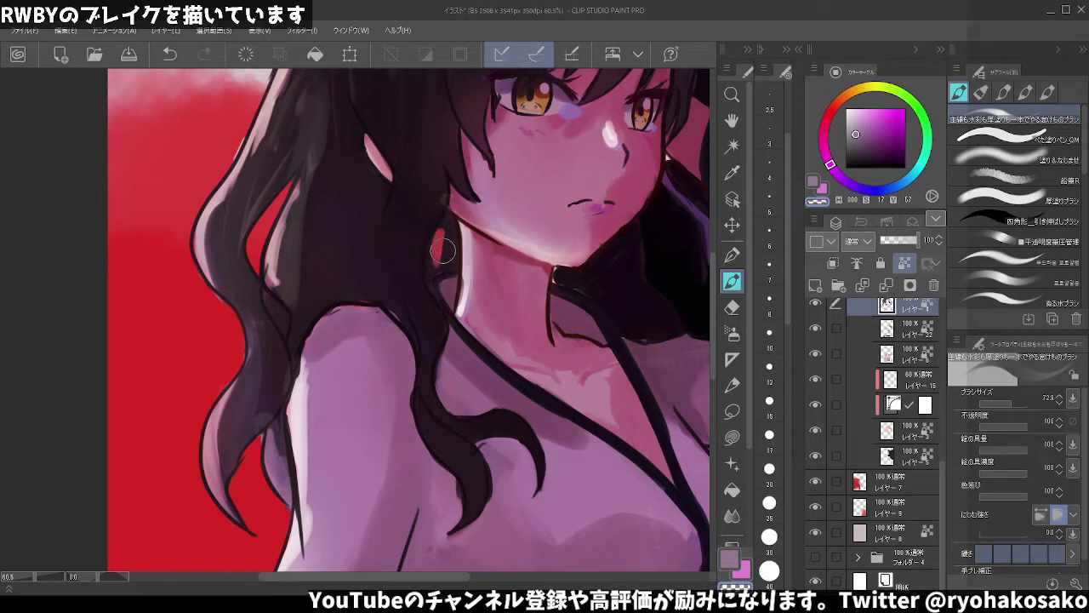
- Soften the hair edge beside the neck in light purple and thicken the dark hair curl
{"action": "left_click", "coordinate": [438, 241], "text": "alt"}
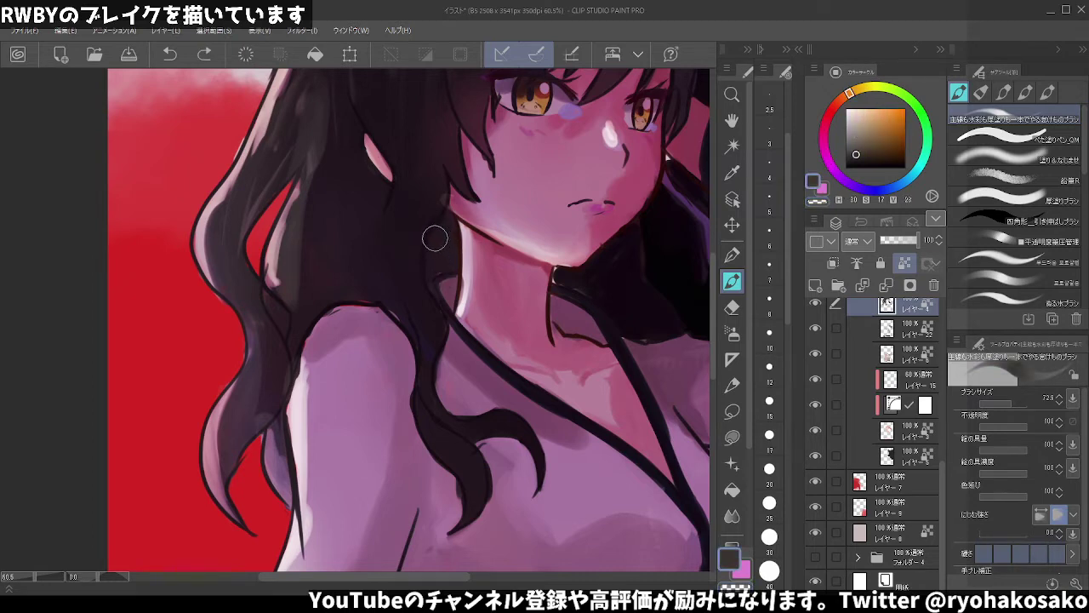
{"action": "left_click_drag", "start_coordinate": [431, 238], "coordinate": [434, 257]}
{"action": "left_click", "coordinate": [704, 205], "text": "alt"}
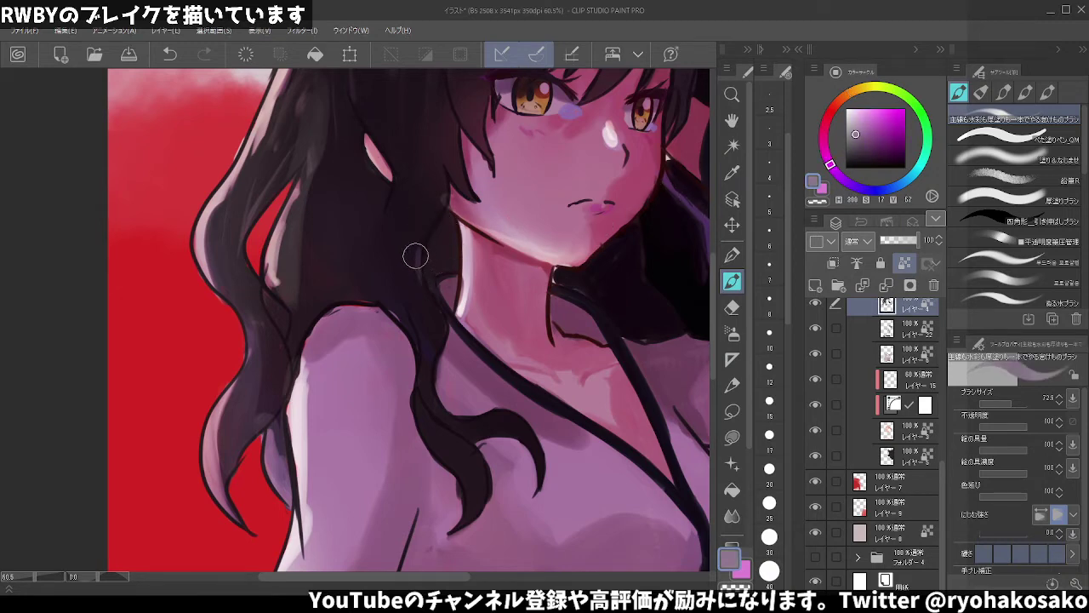
{"action": "mouse_move", "coordinate": [414, 253]}
{"action": "left_mouse_down"}
{"action": "mouse_move", "coordinate": [435, 302]}
{"action": "mouse_move", "coordinate": [432, 382]}
{"action": "mouse_move", "coordinate": [483, 504]}
{"action": "left_mouse_up"}
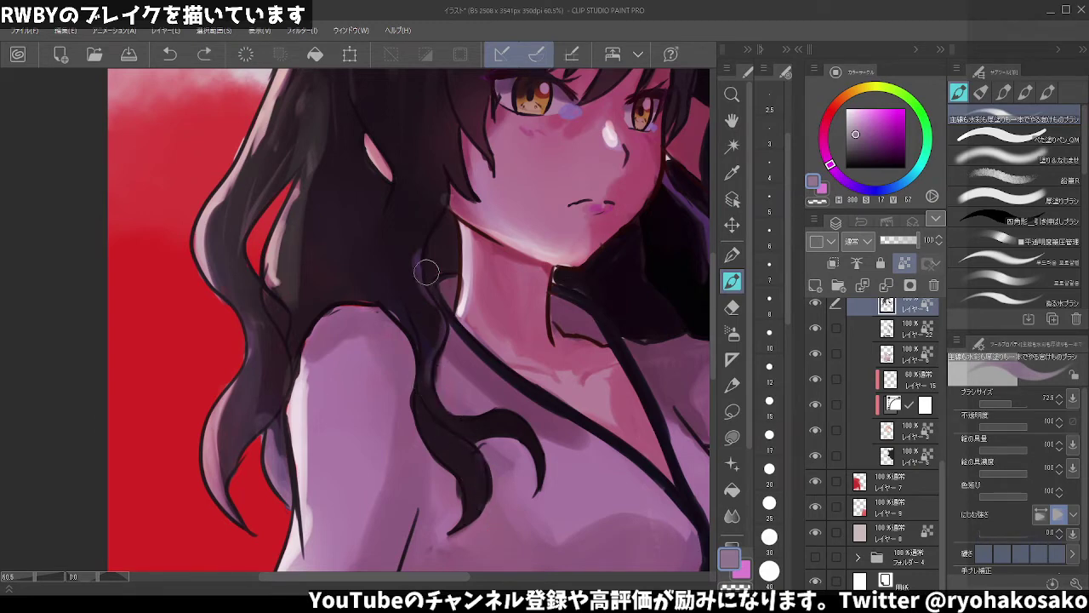
{"action": "mouse_move", "coordinate": [426, 271]}
{"action": "left_mouse_down"}
{"action": "mouse_move", "coordinate": [414, 230]}
{"action": "mouse_move", "coordinate": [418, 250]}
{"action": "mouse_move", "coordinate": [442, 199]}
{"action": "mouse_move", "coordinate": [430, 310]}
{"action": "left_mouse_up"}
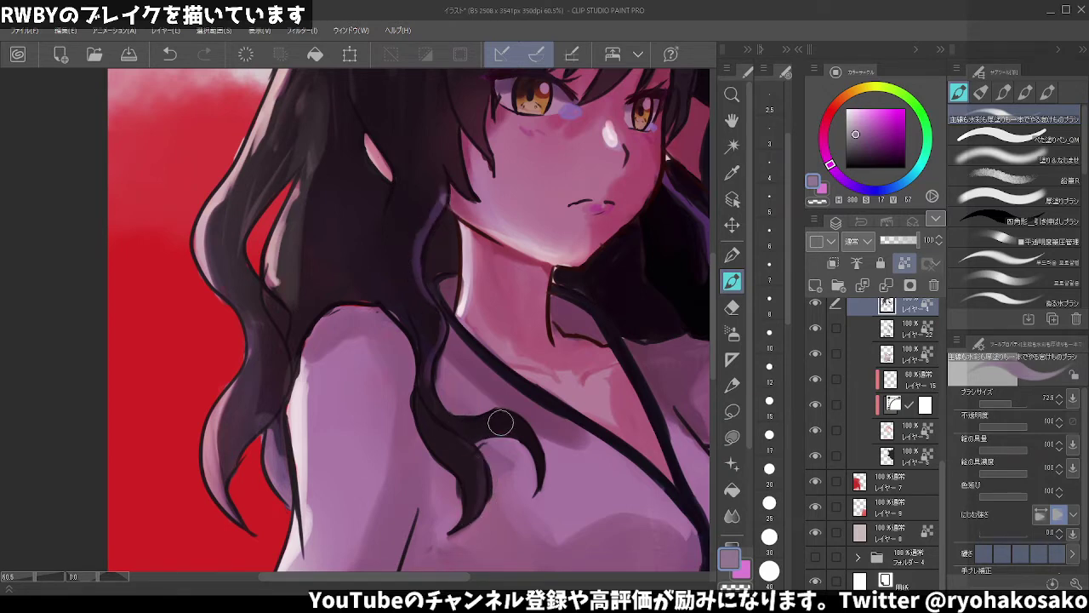
{"action": "left_click_drag", "start_coordinate": [500, 422], "coordinate": [525, 482]}
- Darken and extend the hair strand below the raised arm in near-black
{"action": "left_click_drag", "start_coordinate": [428, 370], "coordinate": [384, 405]}
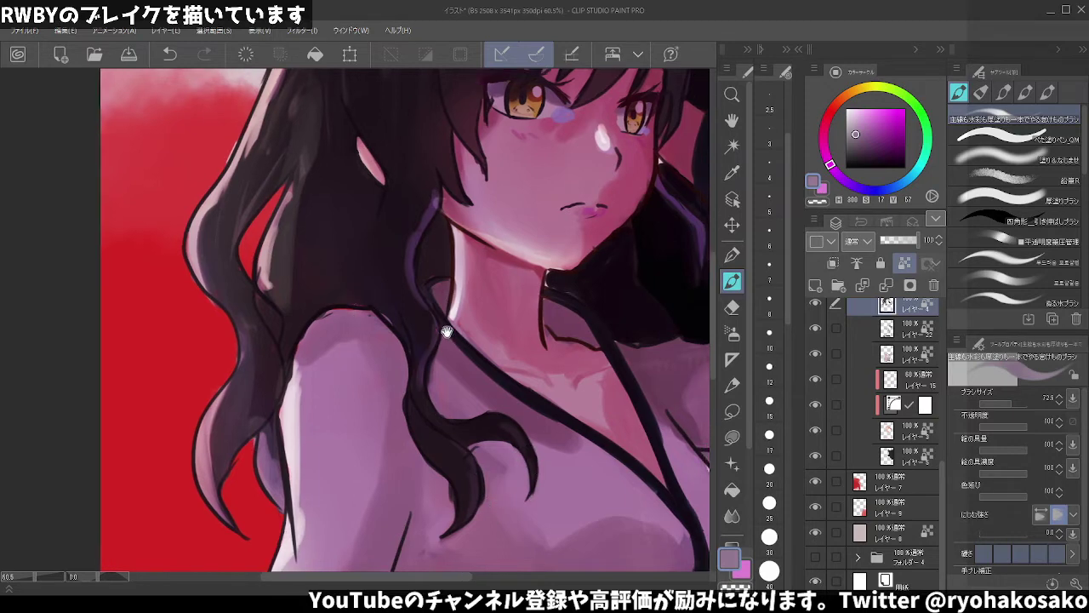
{"action": "left_click_drag", "start_coordinate": [459, 361], "coordinate": [383, 358]}
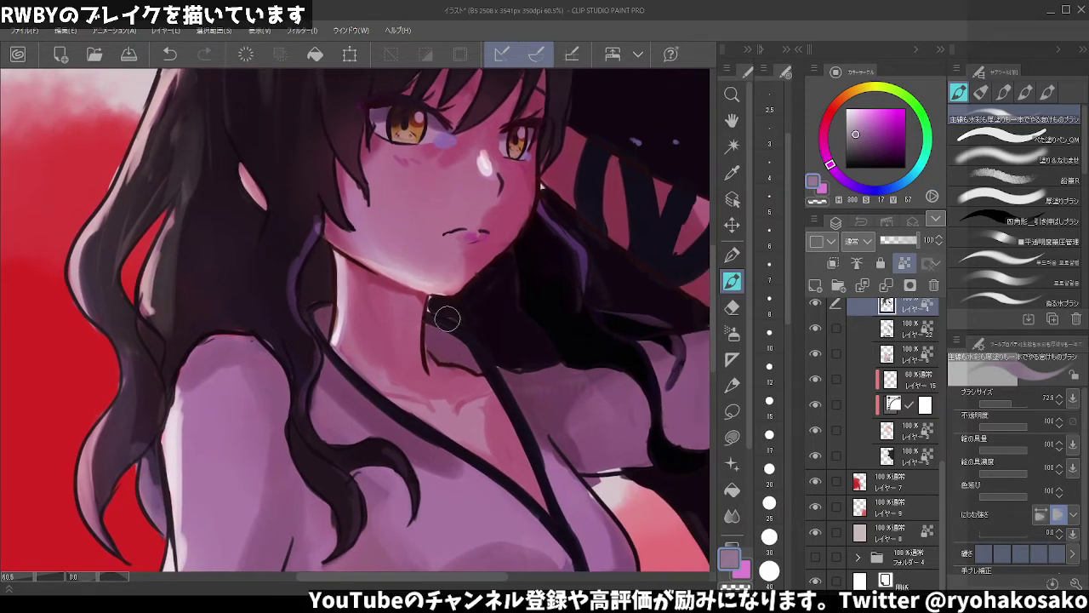
{"action": "left_click_drag", "start_coordinate": [551, 309], "coordinate": [489, 291]}
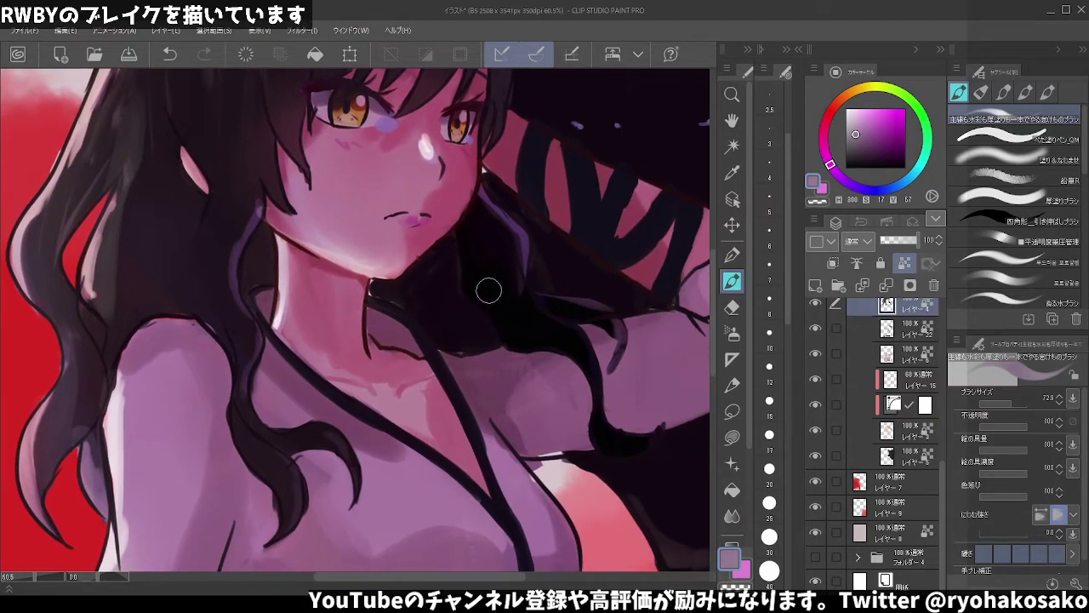
{"action": "left_click", "coordinate": [576, 301], "text": "alt"}
{"action": "left_click_drag", "start_coordinate": [603, 319], "coordinate": [594, 378]}
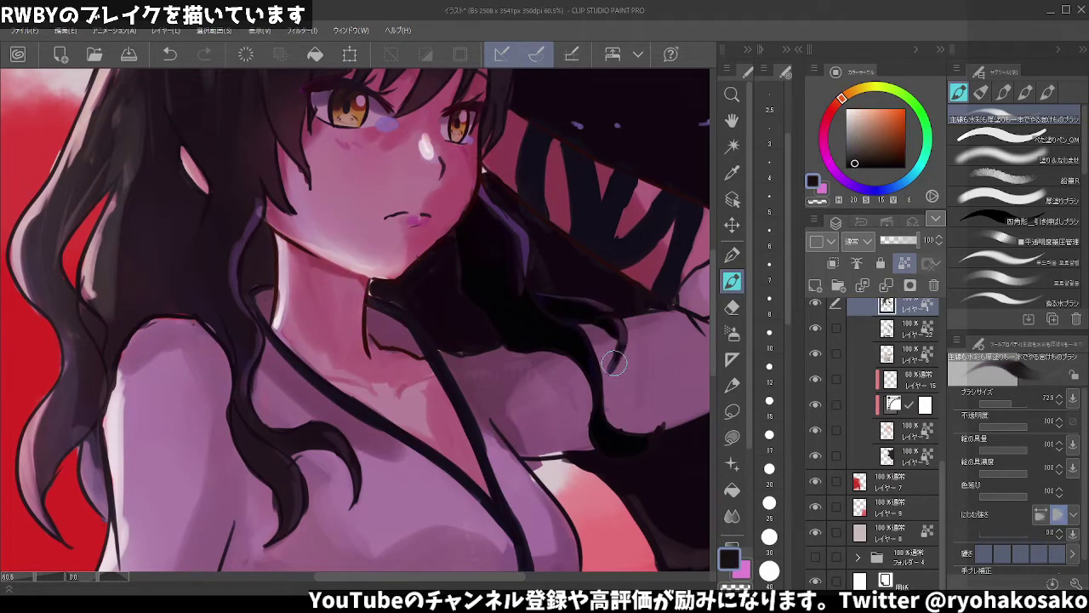
- Sample a lighter dark hair tone and a muted purple from the canvas, undoing the last action
{"action": "left_click", "coordinate": [518, 259], "text": "alt"}
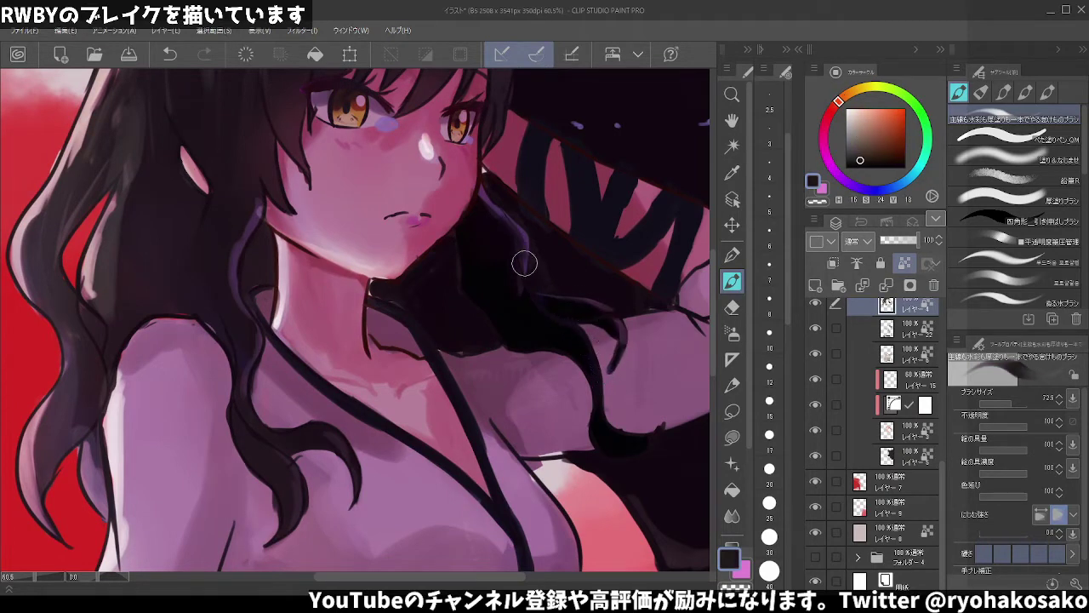
{"action": "left_click", "coordinate": [481, 201], "text": "alt"}
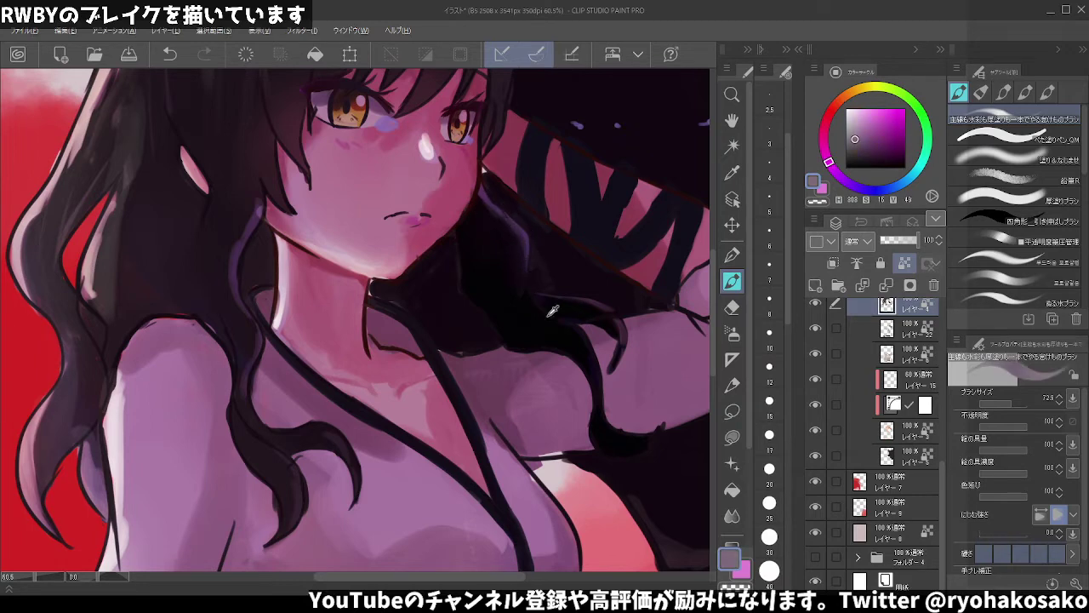
{"action": "scroll", "coordinate": [555, 258], "scroll_direction": "down", "scroll_amount": 1}
{"action": "scroll", "coordinate": [592, 229], "scroll_direction": "down", "scroll_amount": 1}
{"action": "scroll", "coordinate": [591, 230], "scroll_direction": "down", "scroll_amount": 1}
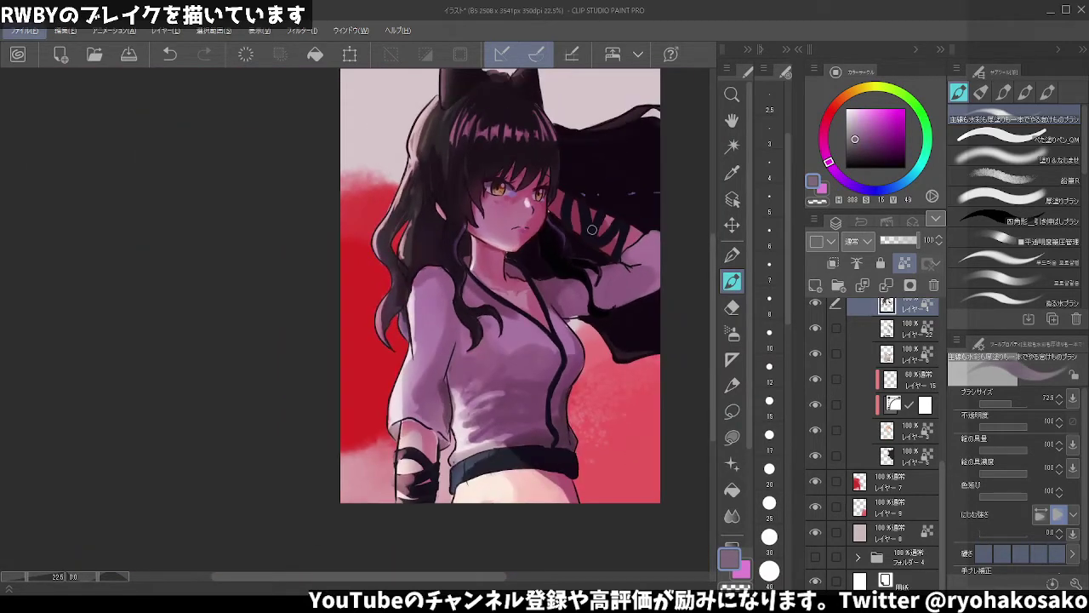
{"action": "scroll", "coordinate": [568, 240], "scroll_direction": "up", "scroll_amount": 1}
{"action": "scroll", "coordinate": [567, 240], "scroll_direction": "up", "scroll_amount": 1}
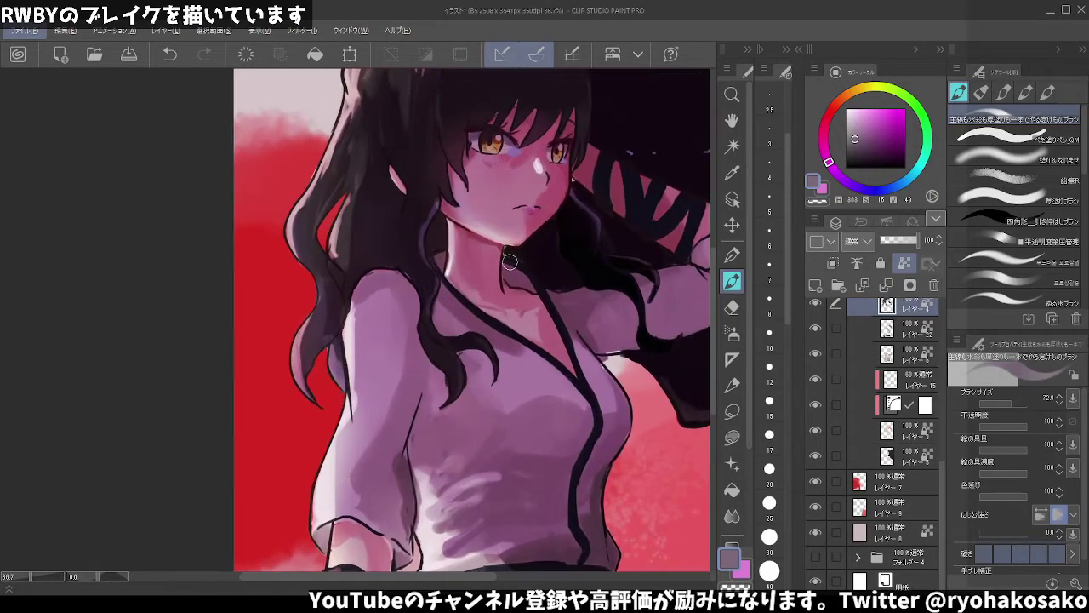
{"action": "scroll", "coordinate": [510, 221], "scroll_direction": "down", "scroll_amount": 2}
{"action": "scroll", "coordinate": [444, 197], "scroll_direction": "up", "scroll_amount": 1}
{"action": "scroll", "coordinate": [445, 197], "scroll_direction": "up", "scroll_amount": 2}
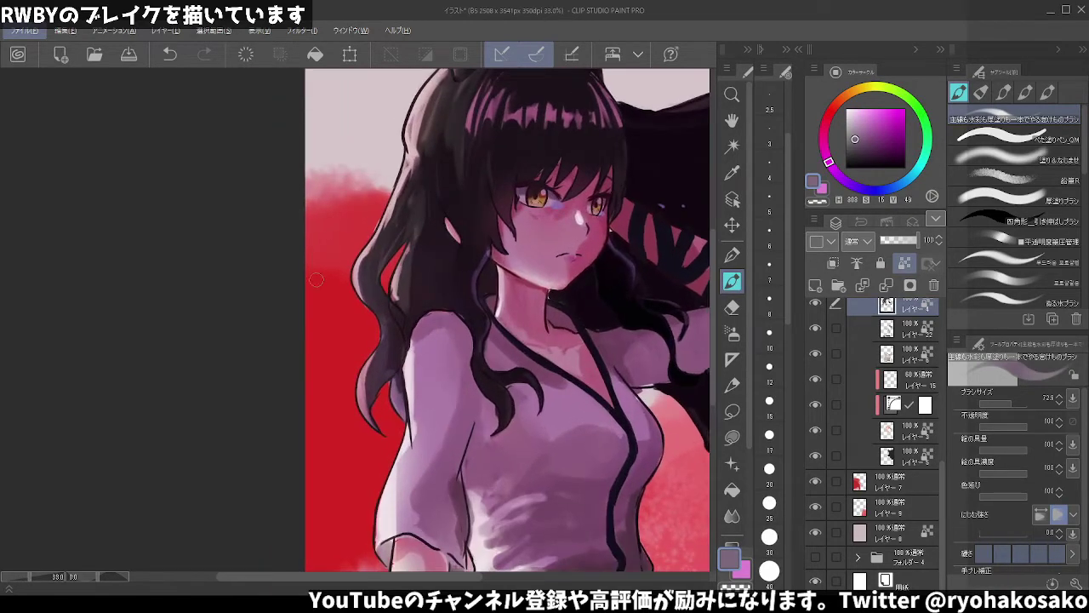
{"action": "key", "text": "ctrl+z"}
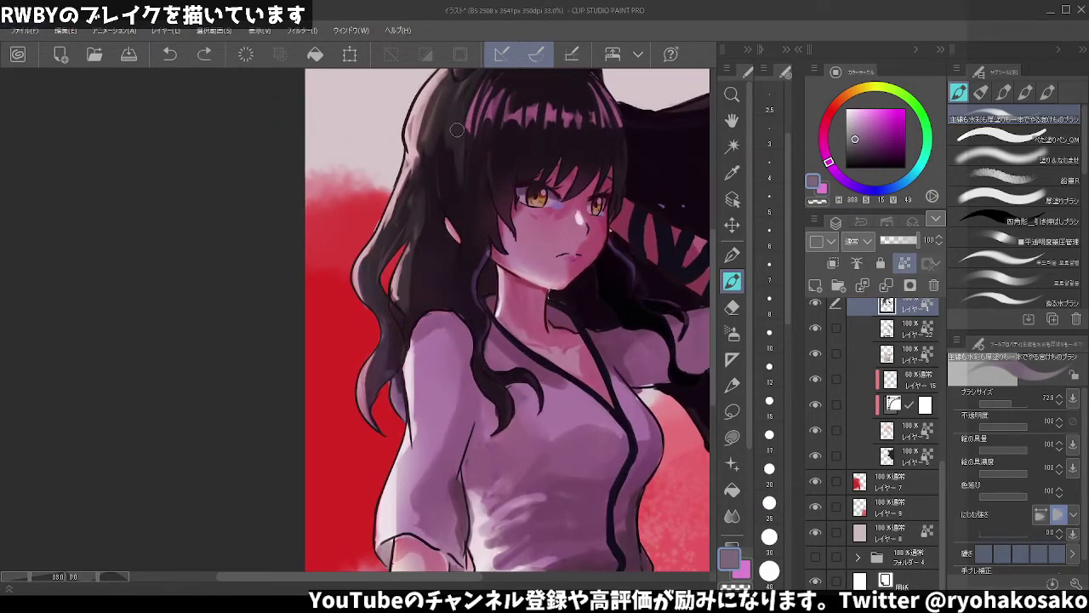
- With the brush enlarged to about 130, try lighter strokes down the left hair, undoing them
{"action": "left_click_drag", "start_coordinate": [425, 149], "coordinate": [449, 80]}
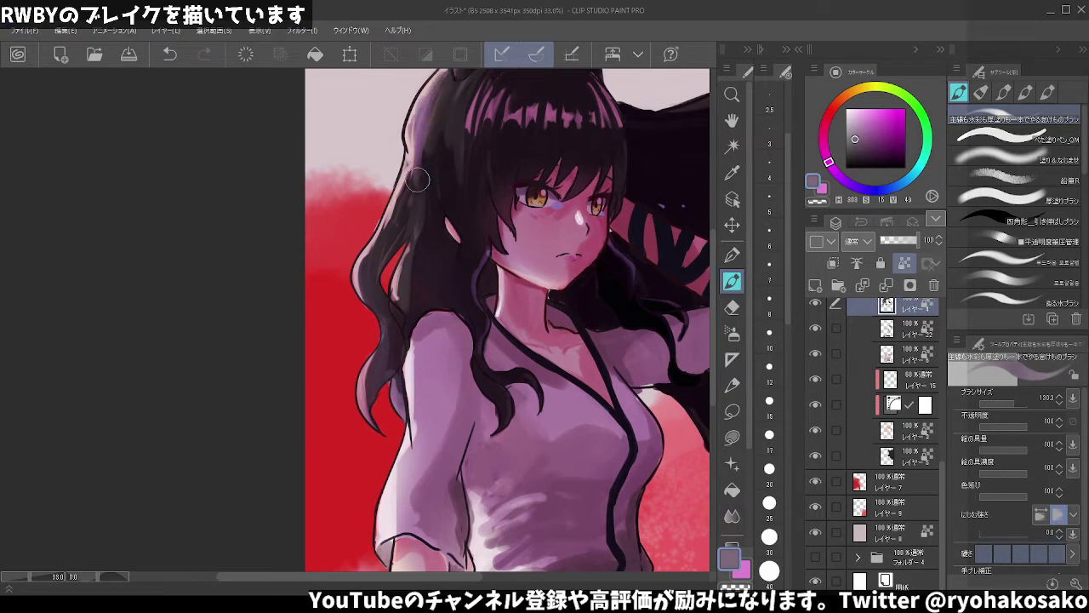
{"action": "left_click_drag", "start_coordinate": [417, 179], "coordinate": [370, 274]}
{"action": "key", "text": "ctrl+z"}
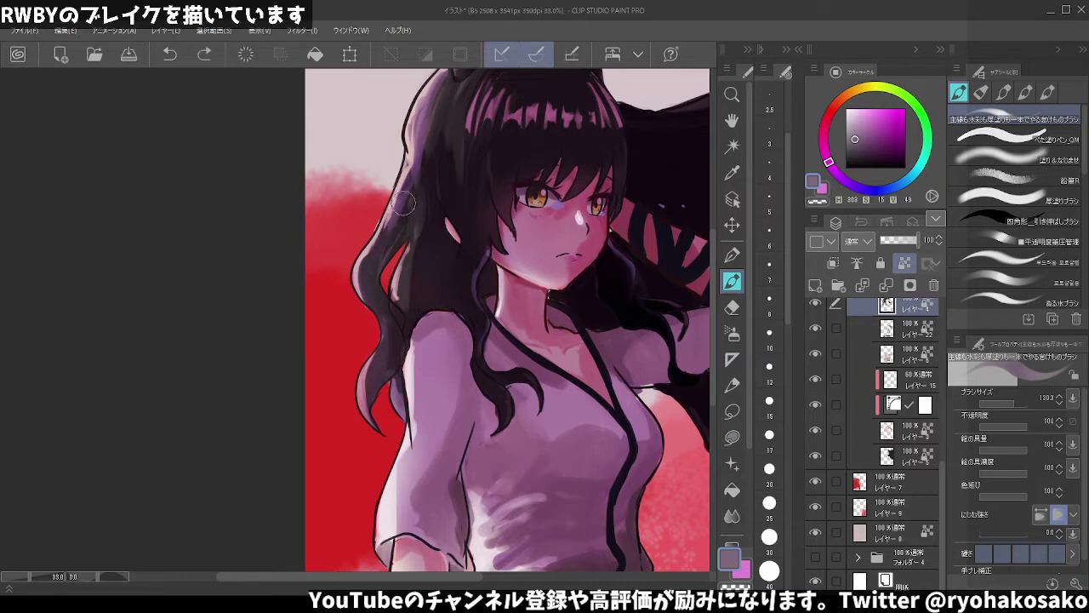
{"action": "left_click_drag", "start_coordinate": [413, 187], "coordinate": [383, 255]}
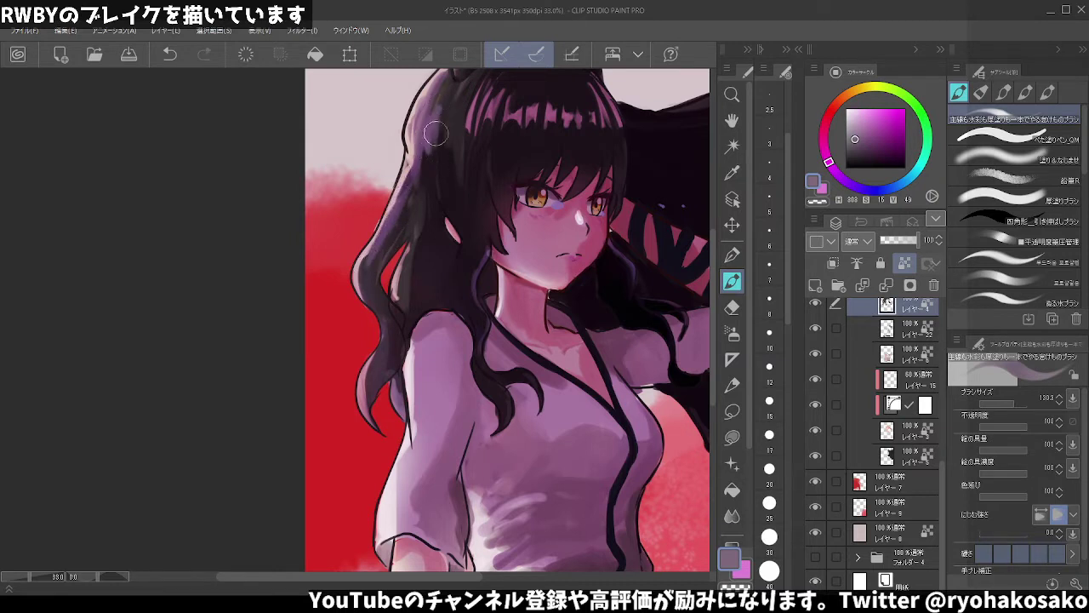
{"action": "left_click_drag", "start_coordinate": [409, 160], "coordinate": [404, 240]}
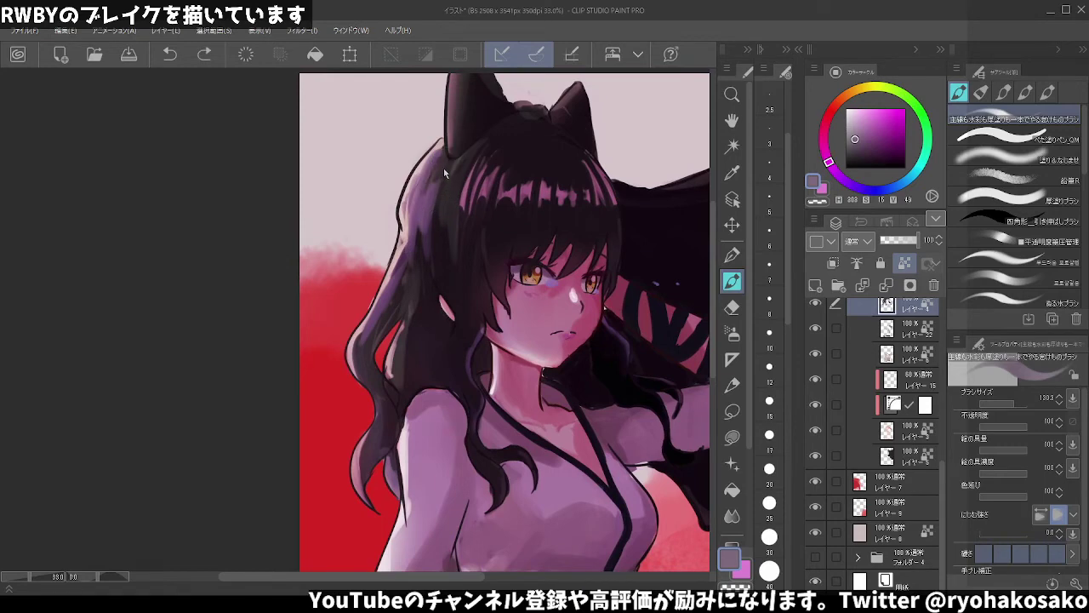
{"action": "key", "text": "ctrl+z"}
{"action": "key", "text": "ctrl+z"}
- Paint light strokes and then beige along the left hair edge beside the ear
{"action": "left_click_drag", "start_coordinate": [441, 162], "coordinate": [421, 247]}
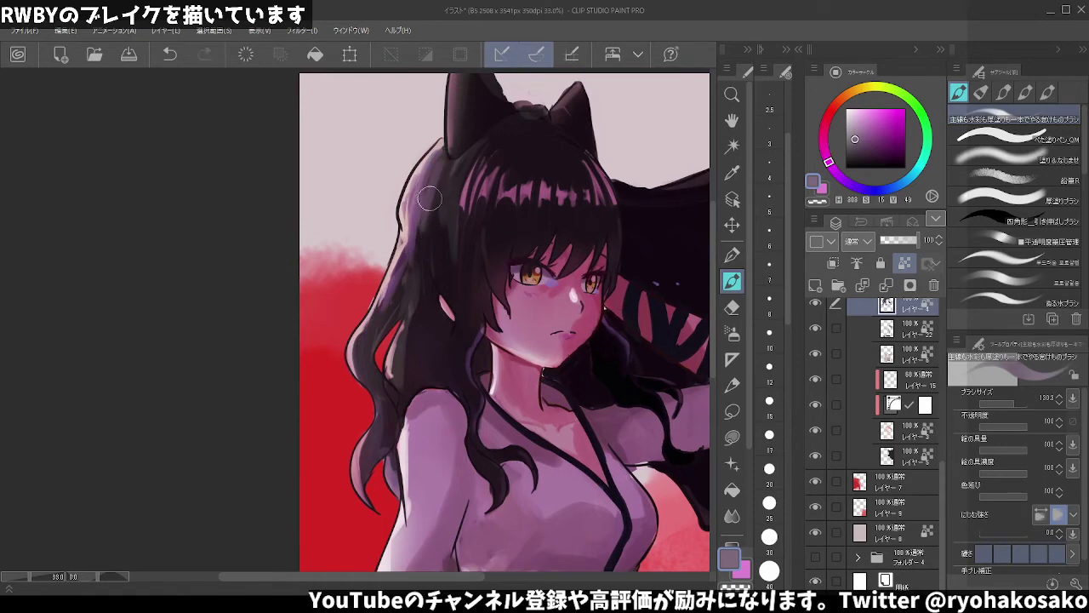
{"action": "left_click_drag", "start_coordinate": [420, 206], "coordinate": [423, 306]}
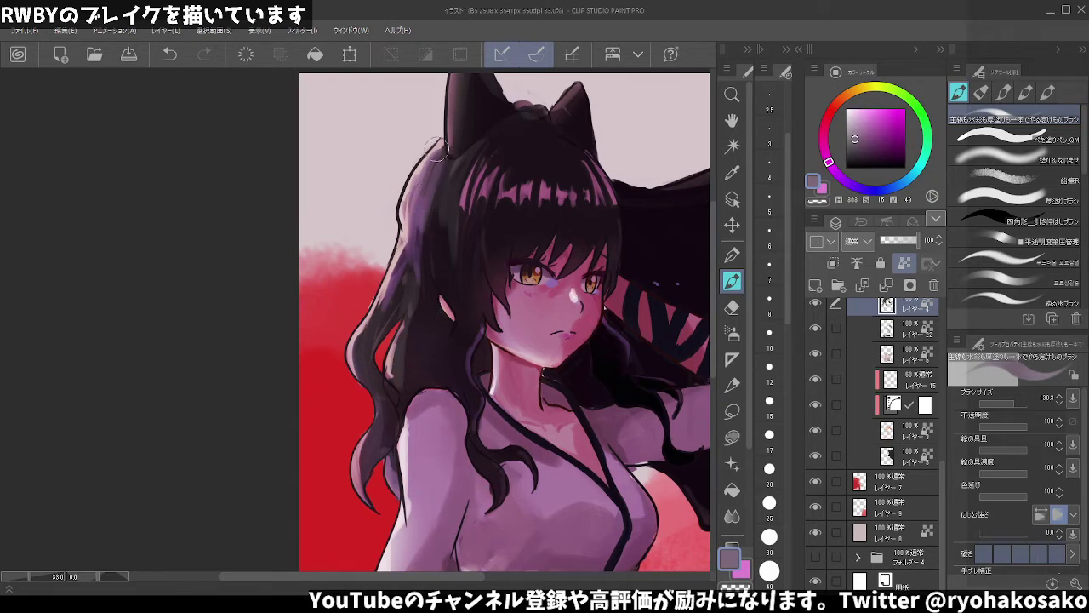
{"action": "left_click_drag", "start_coordinate": [437, 150], "coordinate": [404, 205]}
{"action": "left_click", "coordinate": [416, 175], "text": "alt"}
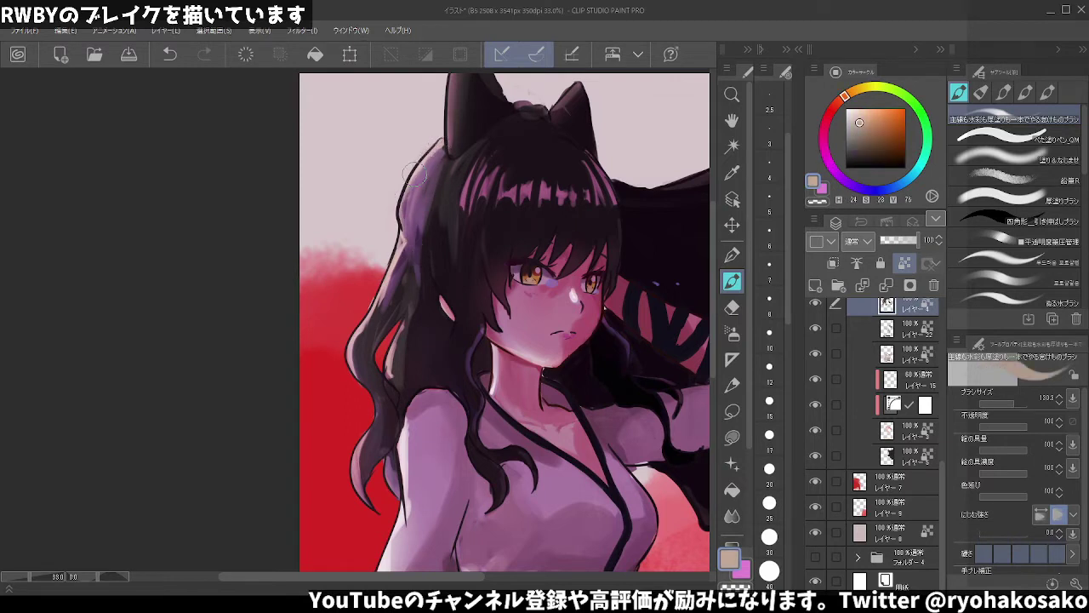
{"action": "left_click_drag", "start_coordinate": [414, 175], "coordinate": [406, 244]}
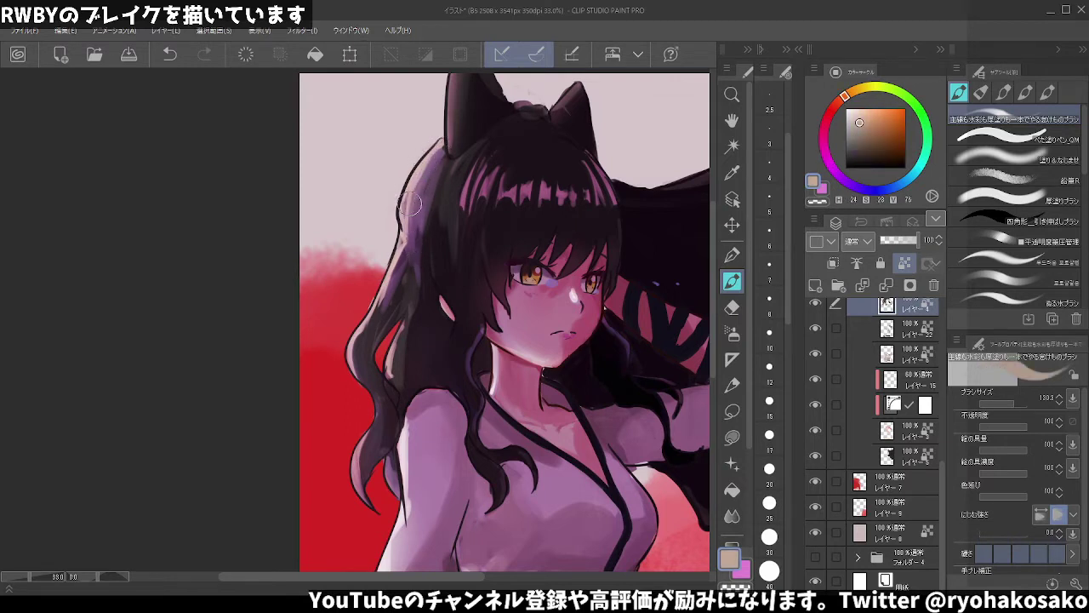
{"action": "left_click_drag", "start_coordinate": [410, 203], "coordinate": [407, 241]}
{"action": "scroll", "coordinate": [468, 212], "scroll_direction": "up", "scroll_amount": 2}
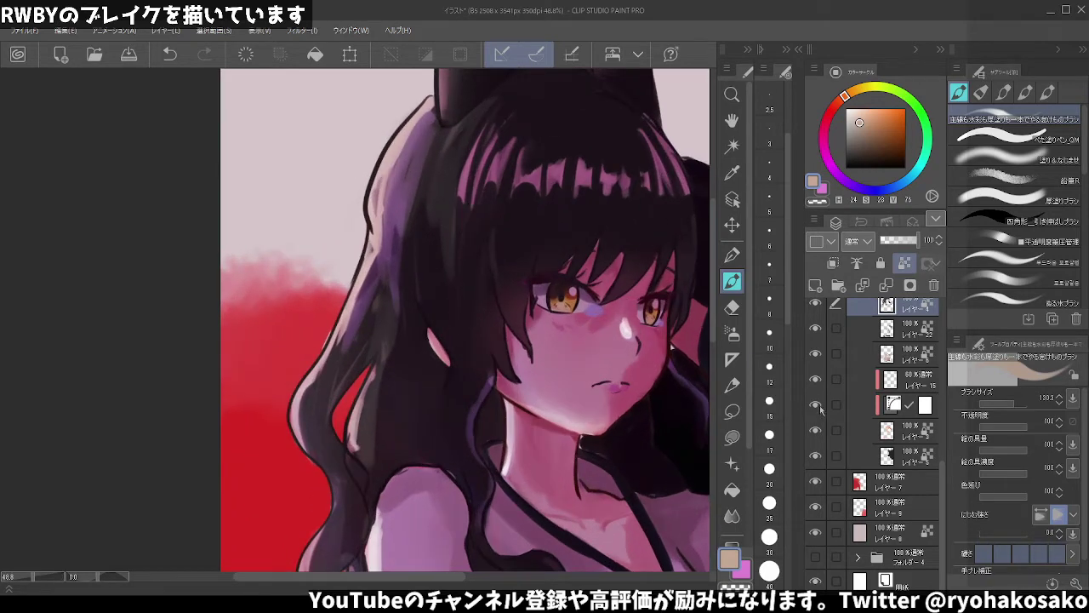
- On the hair outline layer, draw a dark outline down the left hair edge from the cat ear
{"action": "scroll", "coordinate": [841, 417], "scroll_direction": "up", "scroll_amount": 2}
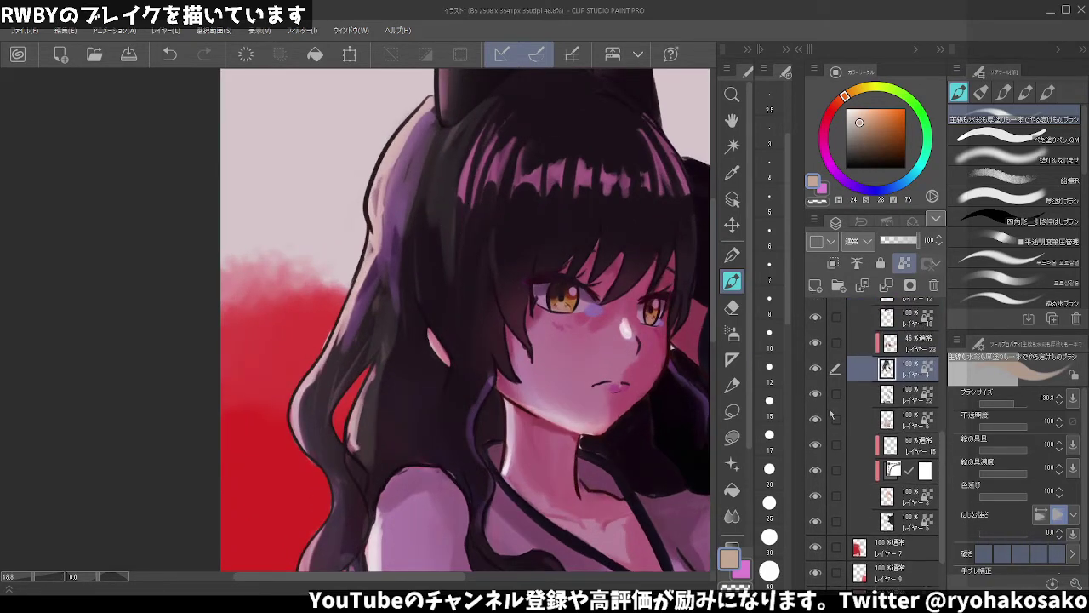
{"action": "left_click", "coordinate": [375, 198], "text": "ctrl"}
{"action": "left_click", "coordinate": [377, 198], "text": "ctrl"}
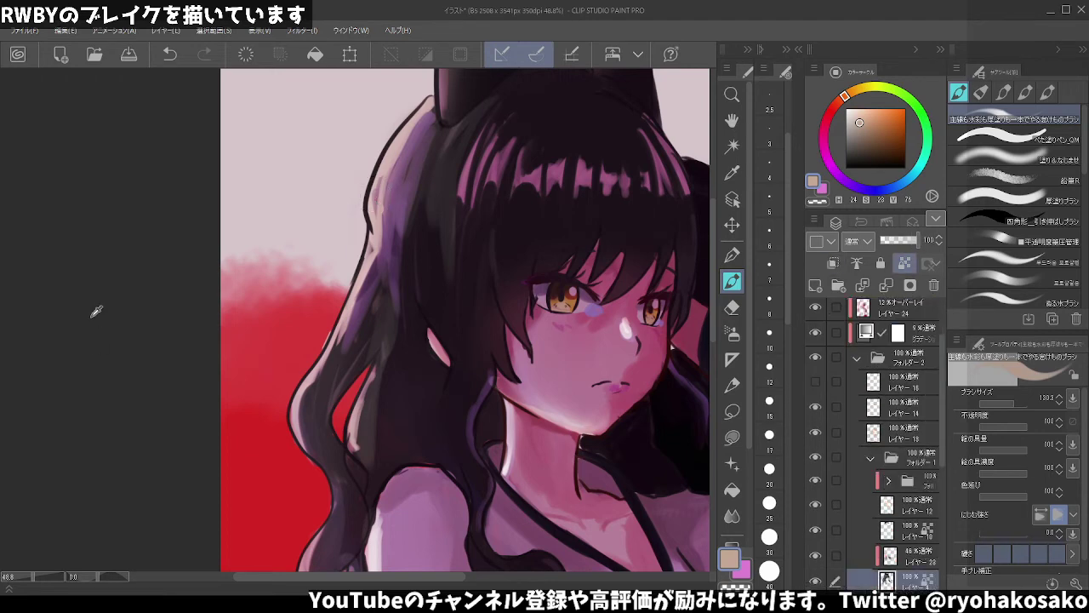
{"action": "left_click_drag", "start_coordinate": [372, 229], "coordinate": [383, 158]}
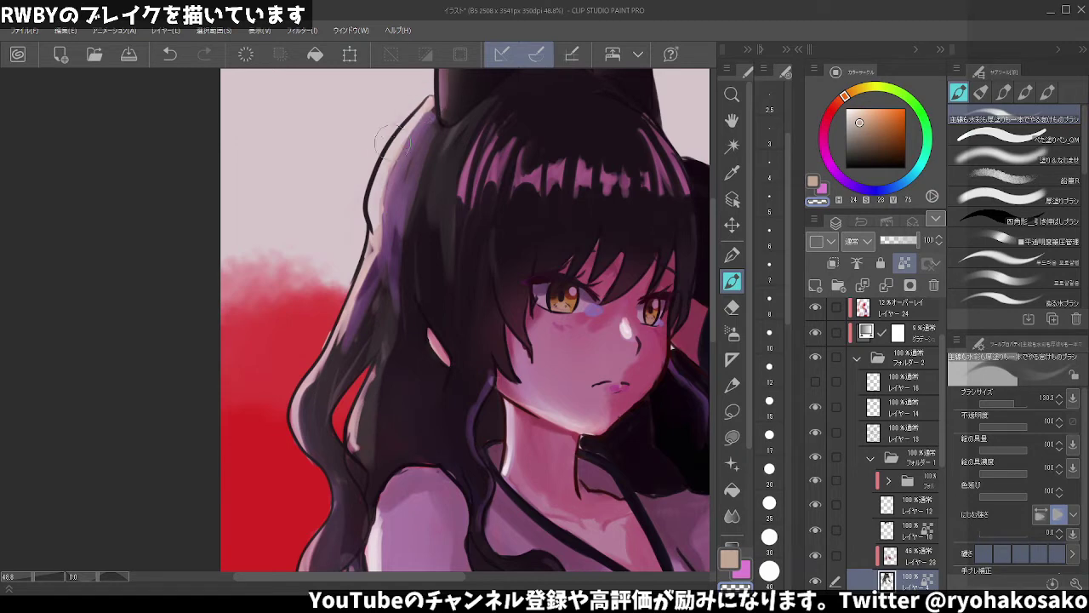
{"action": "left_click_drag", "start_coordinate": [427, 101], "coordinate": [372, 224]}
{"action": "left_click_drag", "start_coordinate": [325, 165], "coordinate": [363, 119]}
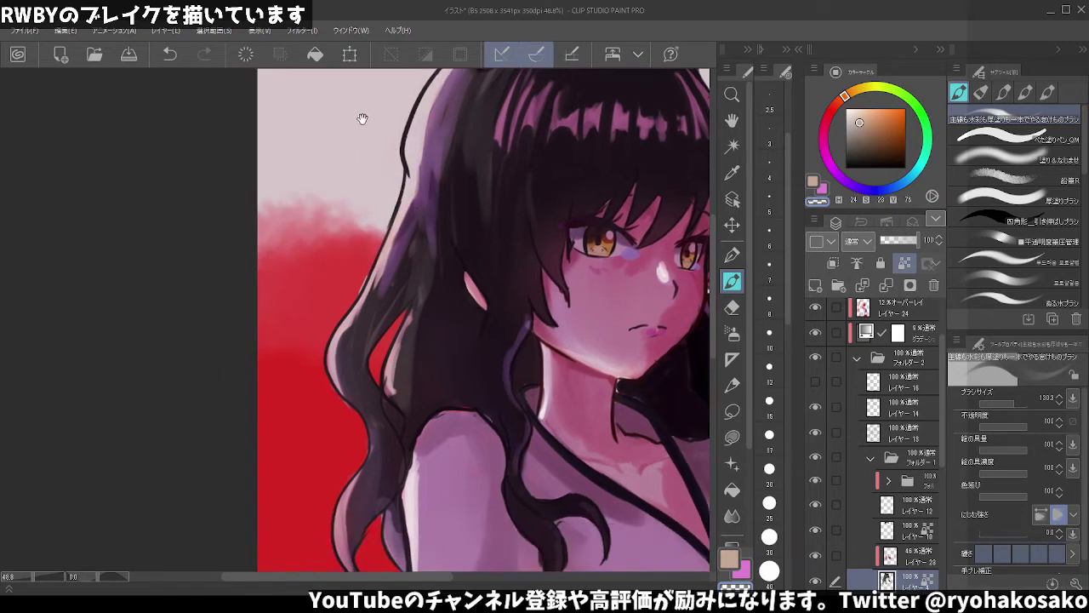
{"action": "left_click_drag", "start_coordinate": [374, 235], "coordinate": [341, 319]}
{"action": "key", "text": "ctrl+z"}
- Undo a light purple edge stroke and repaint the upper-left hair edge darker with the flat pen
{"action": "left_click", "coordinate": [404, 198], "text": "alt"}
{"action": "left_click_drag", "start_coordinate": [405, 196], "coordinate": [389, 244]}
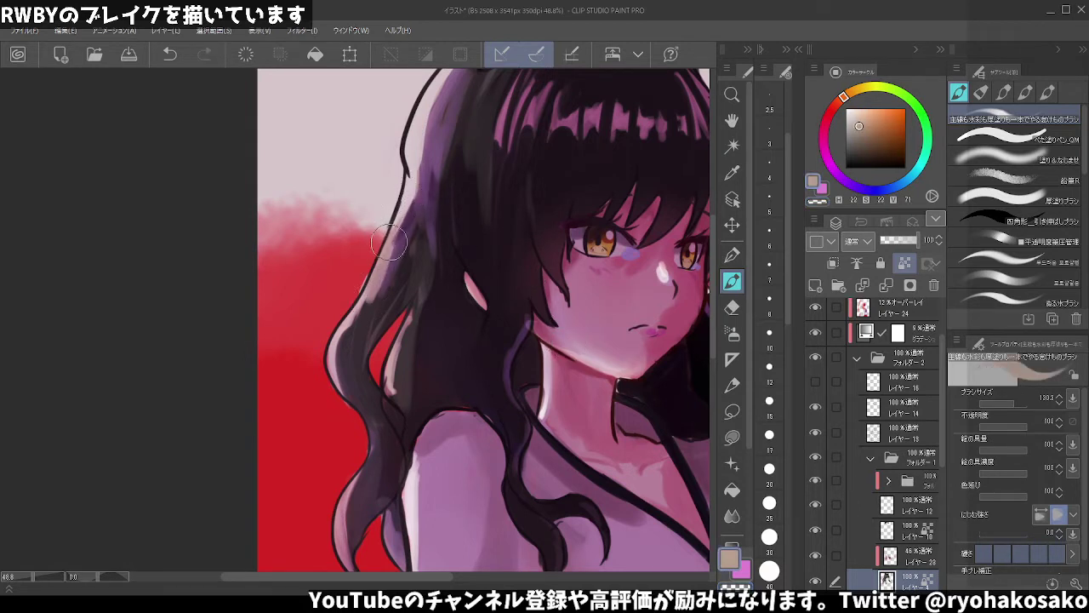
{"action": "key", "text": "ctrl+z"}
{"action": "left_click", "coordinate": [979, 138]}
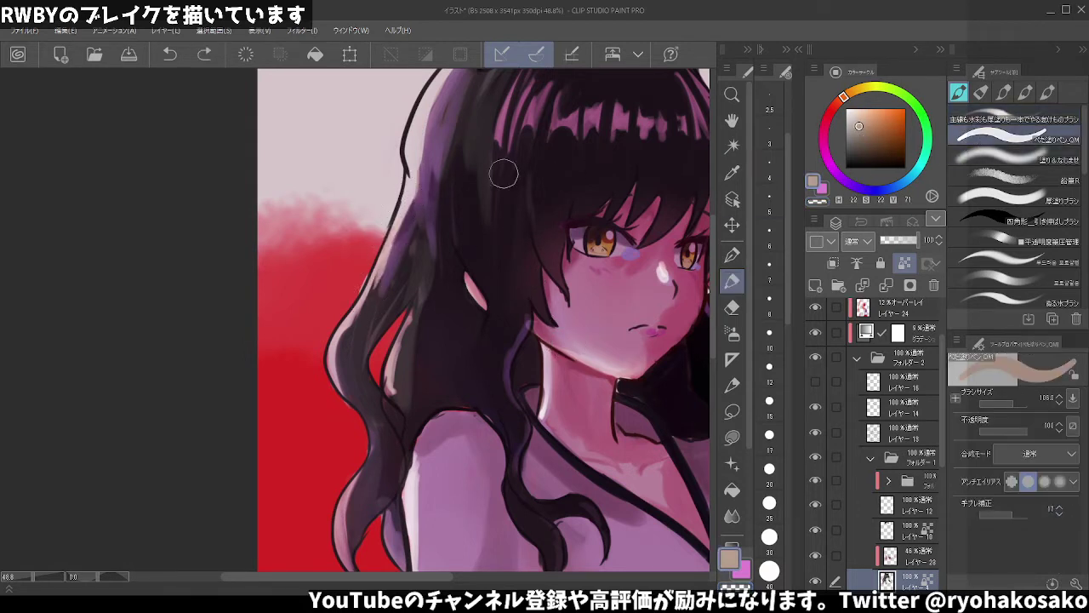
{"action": "left_click", "coordinate": [413, 182], "text": "alt"}
{"action": "left_click_drag", "start_coordinate": [416, 153], "coordinate": [408, 204]}
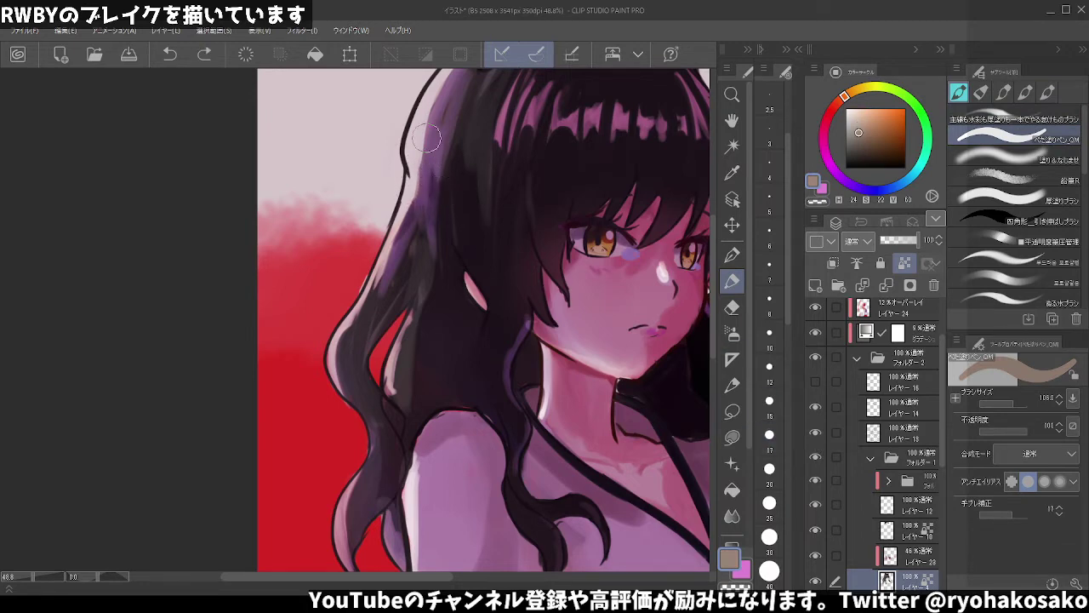
{"action": "scroll", "coordinate": [428, 139], "scroll_direction": "down", "scroll_amount": 2}
{"action": "scroll", "coordinate": [383, 193], "scroll_direction": "down", "scroll_amount": 2}
{"action": "scroll", "coordinate": [378, 197], "scroll_direction": "down", "scroll_amount": 2}
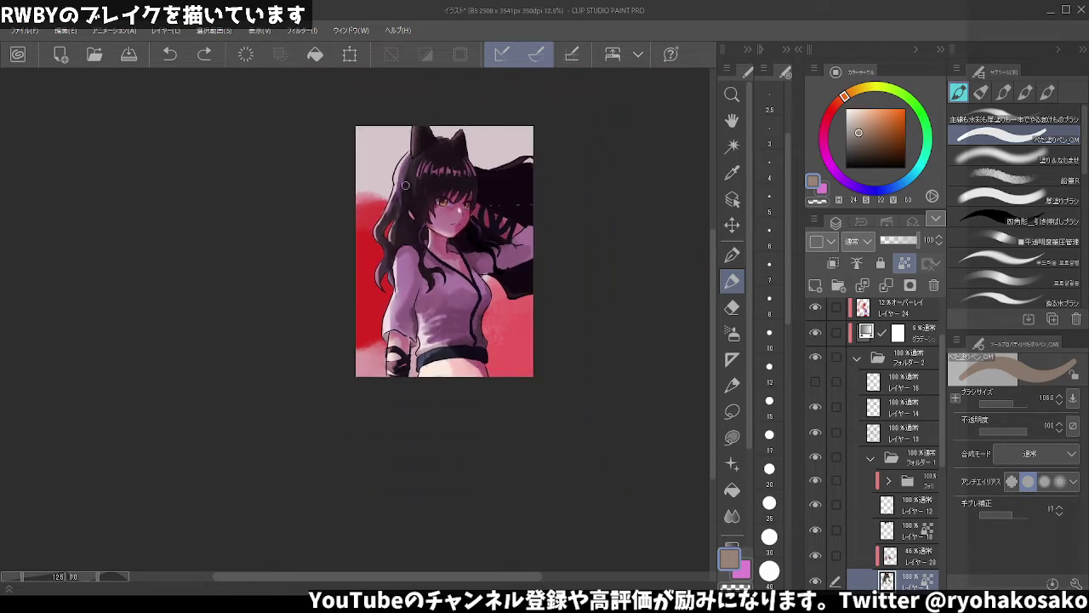
- Select the 84% Multiply shading layer and test chest highlight strokes, undoing them
{"action": "scroll", "coordinate": [405, 185], "scroll_direction": "up", "scroll_amount": 2}
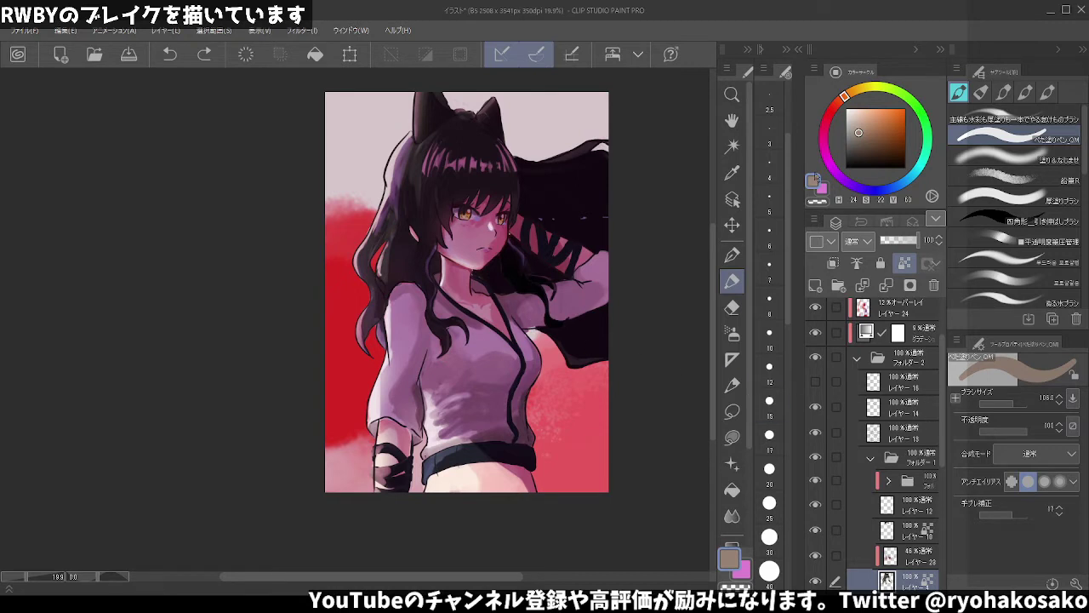
{"action": "scroll", "coordinate": [891, 353], "scroll_direction": "up", "scroll_amount": 3}
{"action": "left_click", "coordinate": [894, 362]}
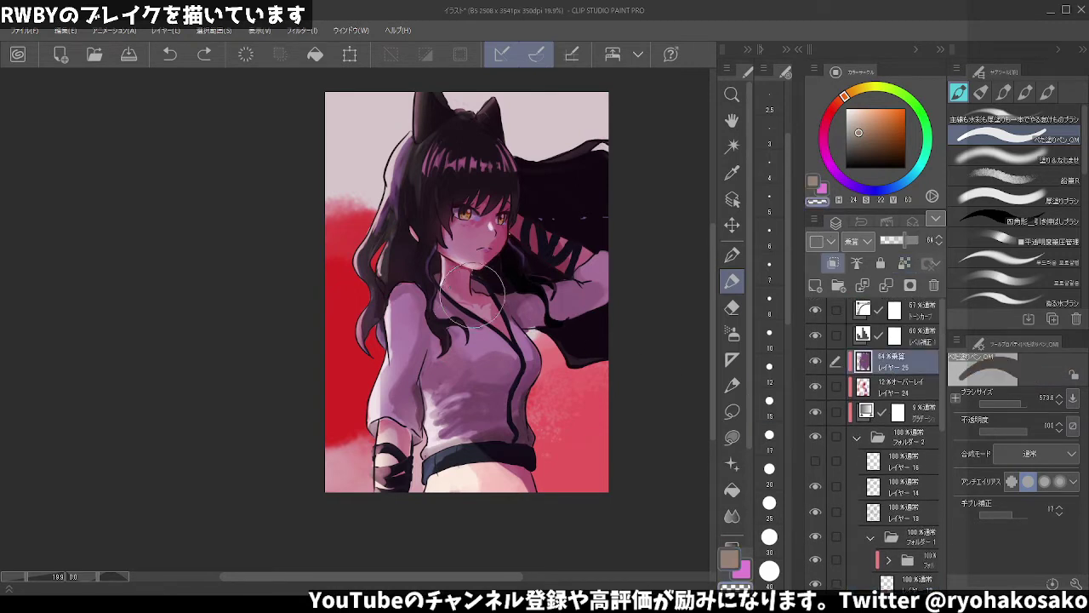
{"action": "left_click_drag", "start_coordinate": [439, 313], "coordinate": [503, 364]}
{"action": "key", "text": "ctrl+z"}
{"action": "left_click_drag", "start_coordinate": [430, 348], "coordinate": [451, 383]}
{"action": "key", "text": "ctrl+z"}
- Try purple strokes on the chest, undo them, and lower the shading layer opacity to 81%
{"action": "left_click", "coordinate": [1013, 119]}
{"action": "left_click", "coordinate": [479, 330], "text": "alt"}
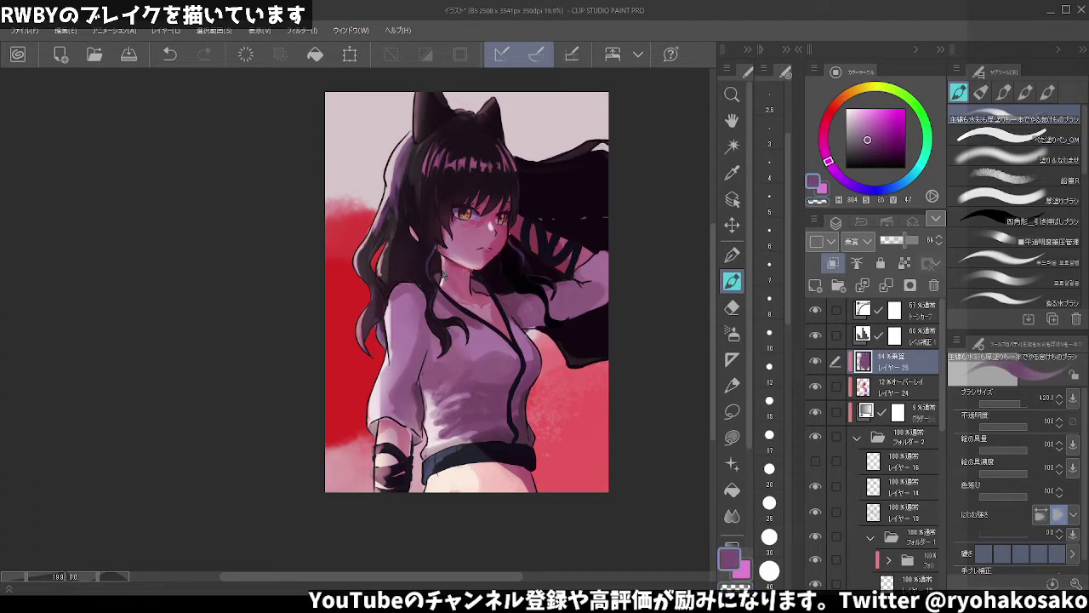
{"action": "left_click_drag", "start_coordinate": [437, 269], "coordinate": [488, 314]}
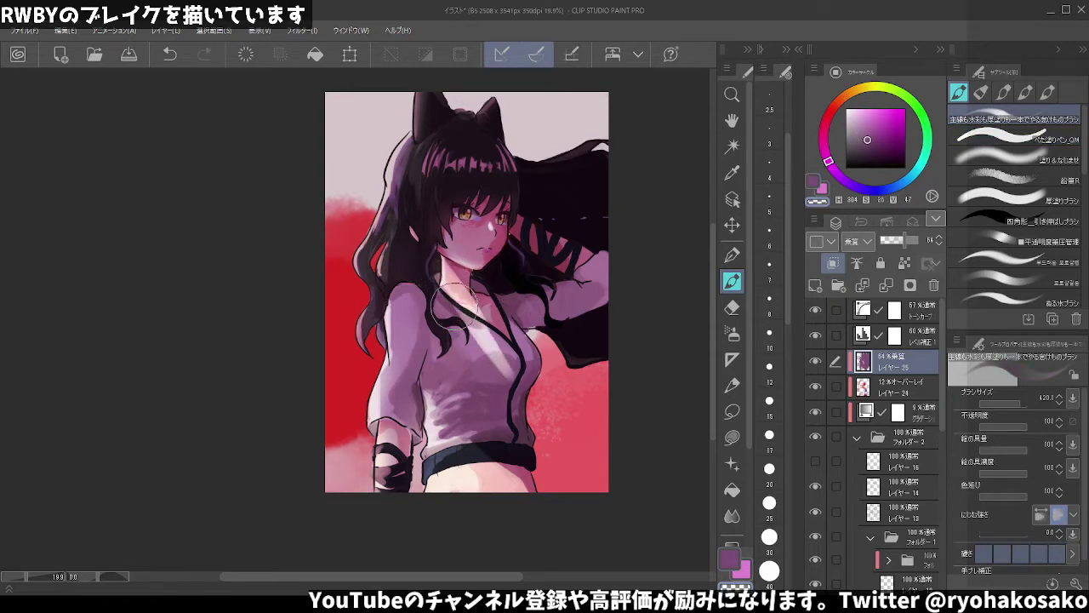
{"action": "key", "text": "ctrl+z"}
{"action": "key", "text": "ctrl+z"}
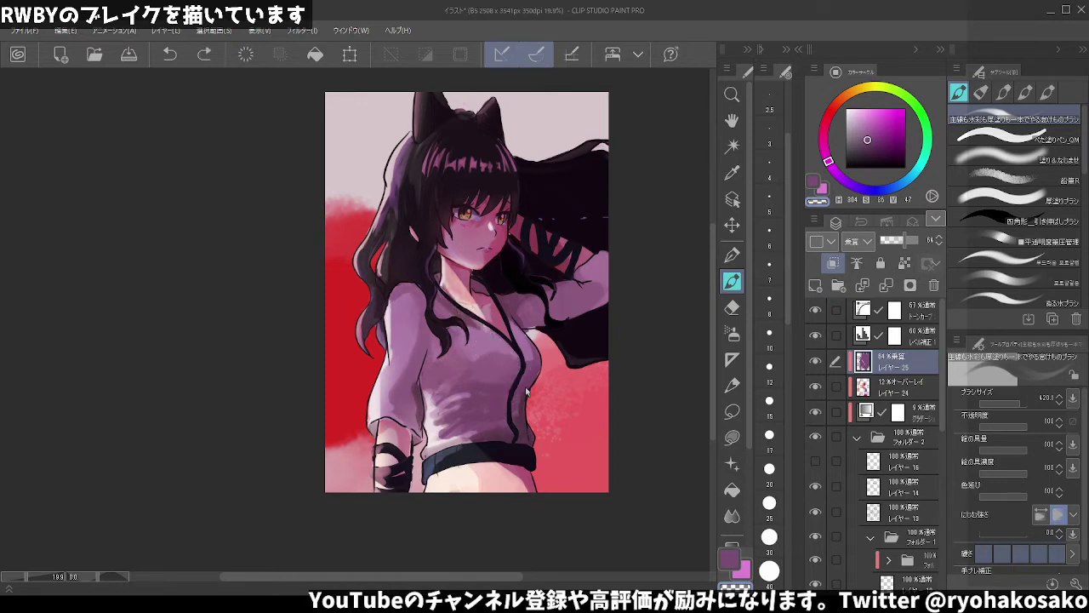
{"action": "key", "text": "ctrl+z"}
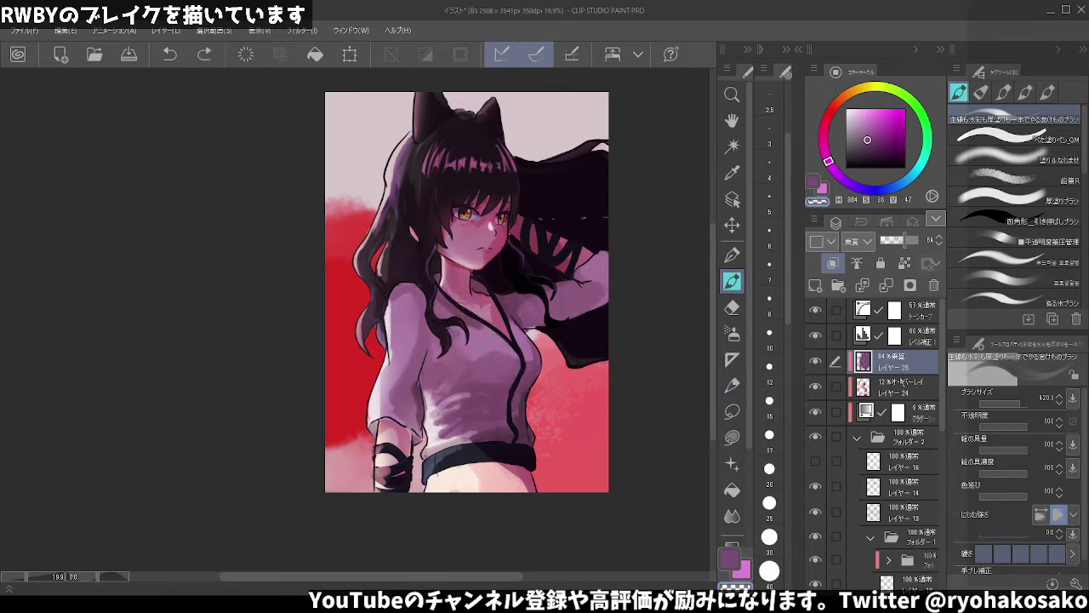
{"action": "left_click_drag", "start_coordinate": [899, 244], "coordinate": [912, 241]}
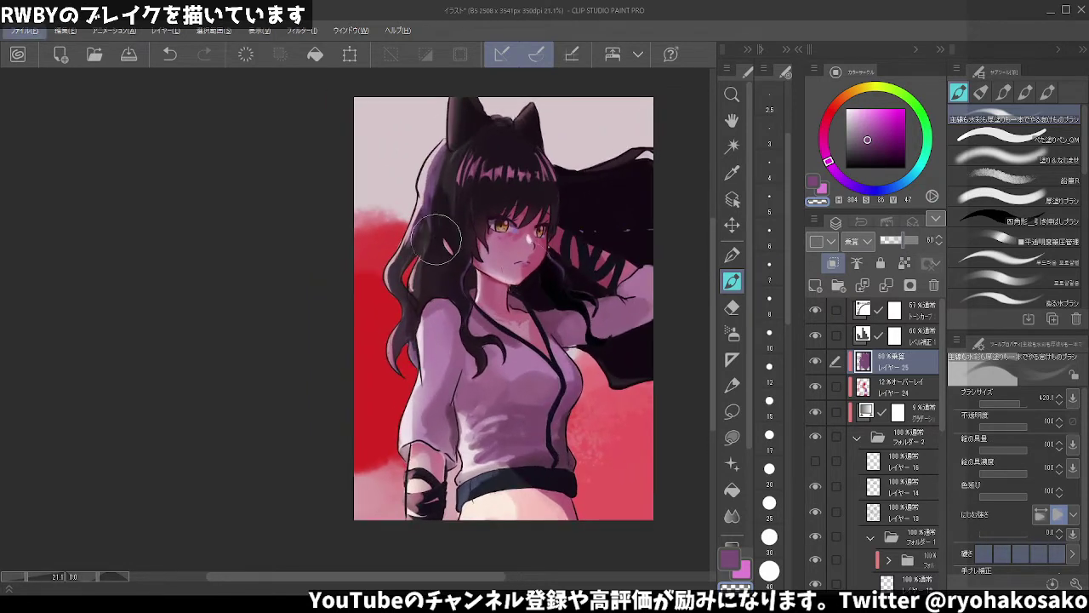
- Switch to the soft Airbrush and shrink it to about 154
{"action": "scroll", "coordinate": [466, 292], "scroll_direction": "up", "scroll_amount": 2}
{"action": "scroll", "coordinate": [908, 509], "scroll_direction": "down", "scroll_amount": 2}
{"action": "scroll", "coordinate": [902, 507], "scroll_direction": "down", "scroll_amount": 2}
{"action": "scroll", "coordinate": [898, 505], "scroll_direction": "down", "scroll_amount": 2}
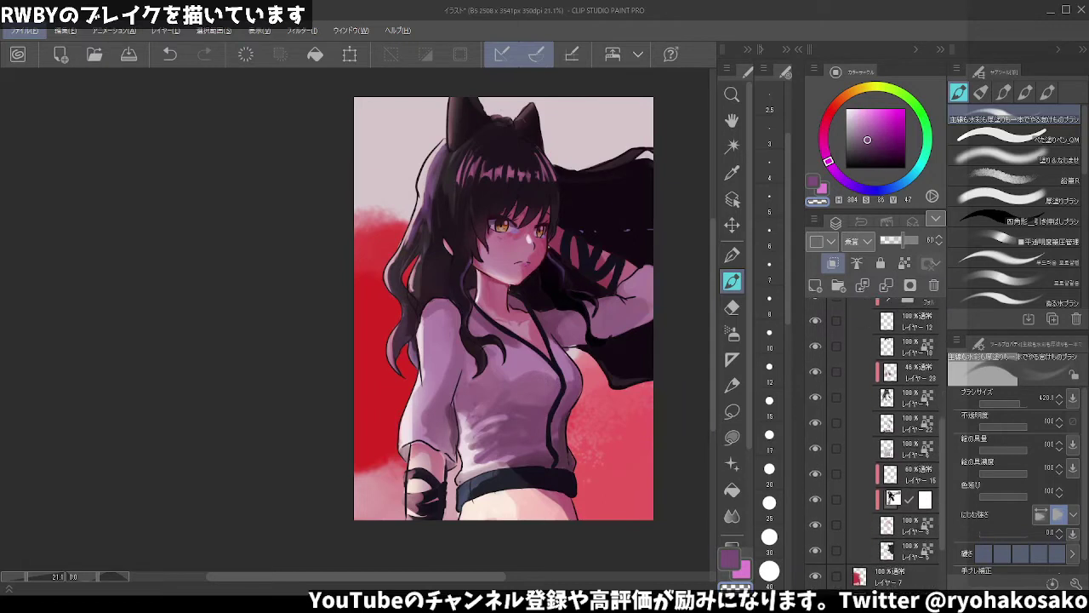
{"action": "scroll", "coordinate": [892, 504], "scroll_direction": "down", "scroll_amount": 2}
{"action": "left_click", "coordinate": [893, 503]}
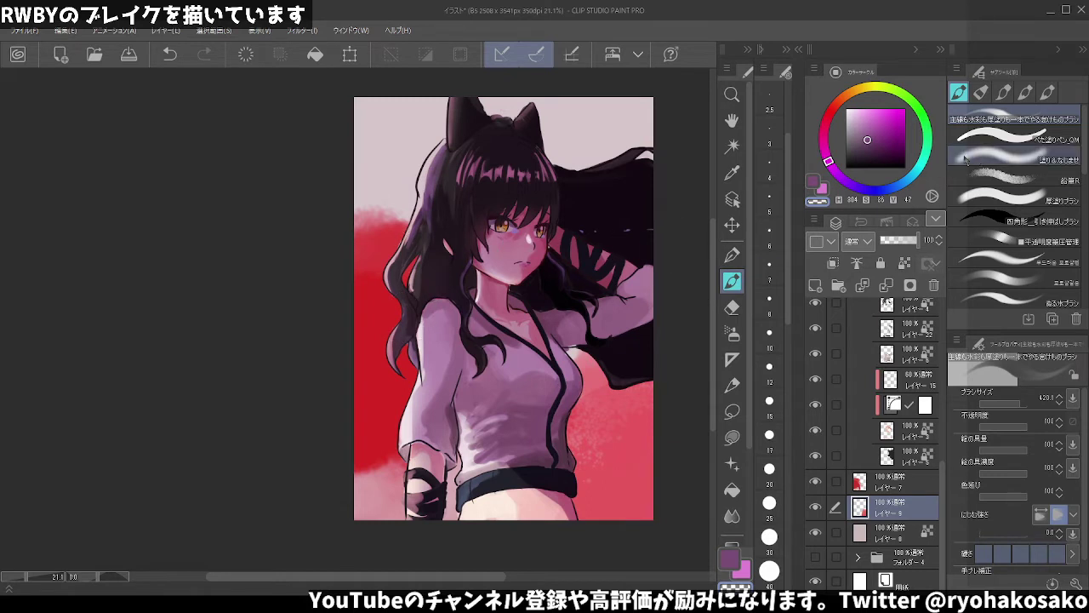
{"action": "left_click", "coordinate": [732, 334]}
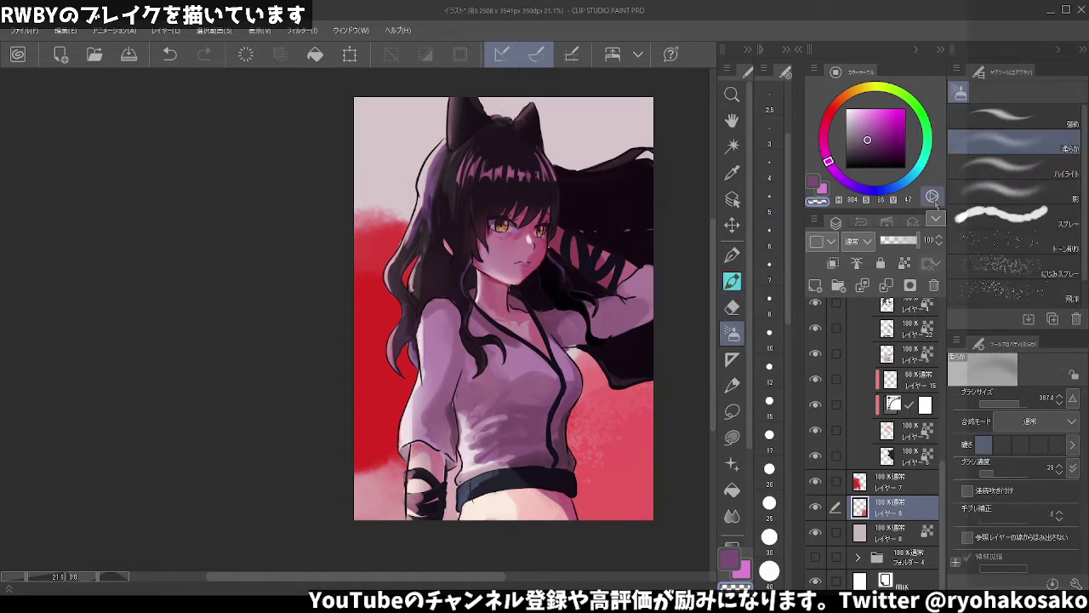
{"action": "key", "text": "bracketleft"}
{"action": "key", "text": "bracketleft"}
{"action": "key", "text": "bracketleft"}
- On multiply layer 25, spray a soft shading stroke beside the eye
{"action": "scroll", "coordinate": [898, 338], "scroll_direction": "up", "scroll_amount": 1}
{"action": "scroll", "coordinate": [899, 339], "scroll_direction": "up", "scroll_amount": 1}
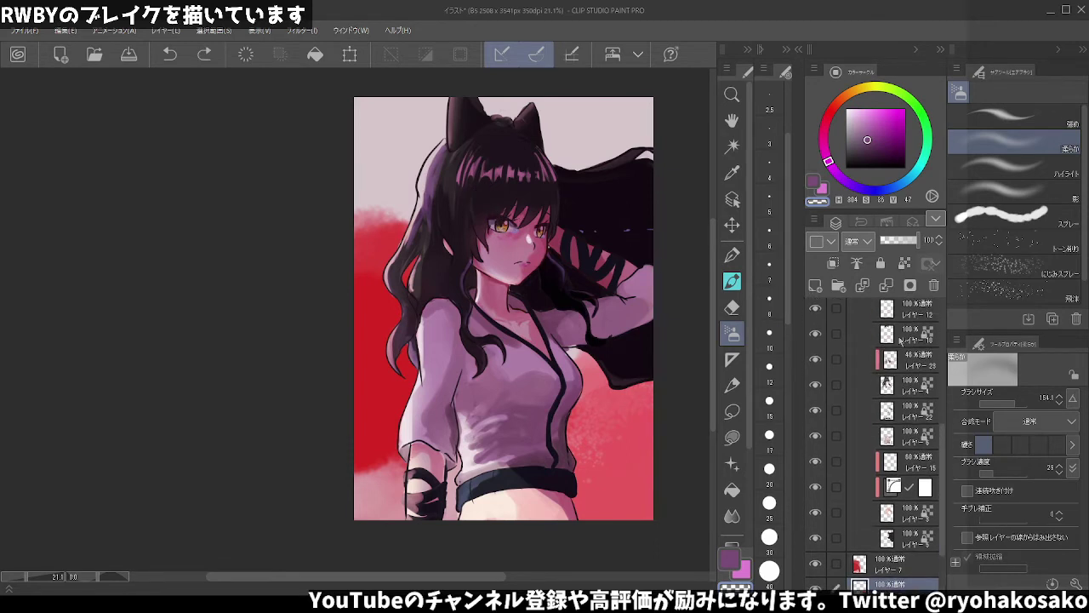
{"action": "scroll", "coordinate": [899, 339], "scroll_direction": "up", "scroll_amount": 1}
{"action": "scroll", "coordinate": [899, 339], "scroll_direction": "up", "scroll_amount": 1}
{"action": "scroll", "coordinate": [899, 339], "scroll_direction": "up", "scroll_amount": 1}
{"action": "scroll", "coordinate": [899, 339], "scroll_direction": "up", "scroll_amount": 1}
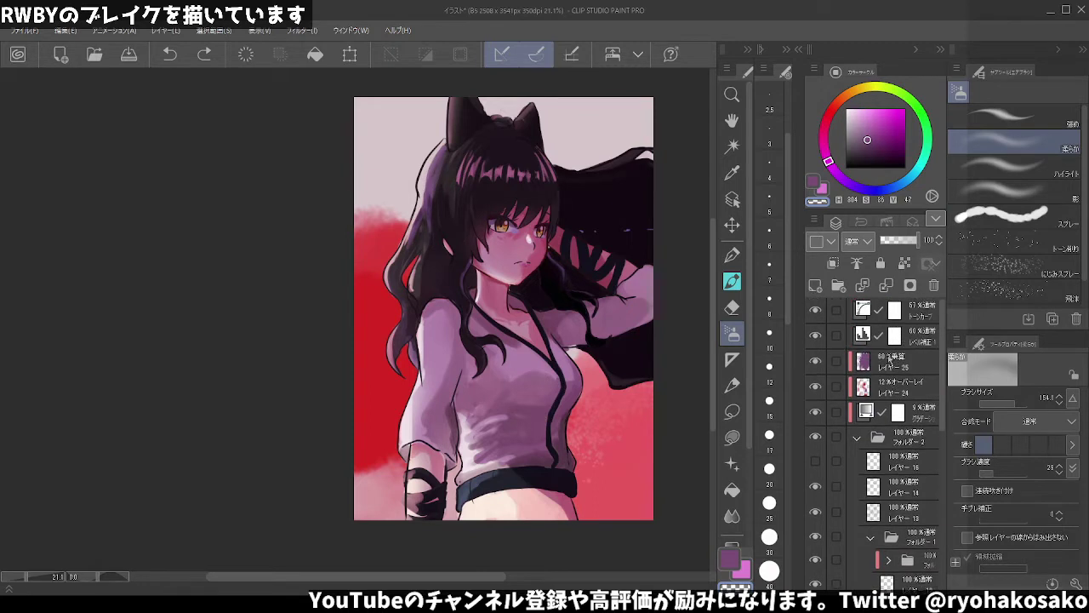
{"action": "left_click", "coordinate": [887, 366]}
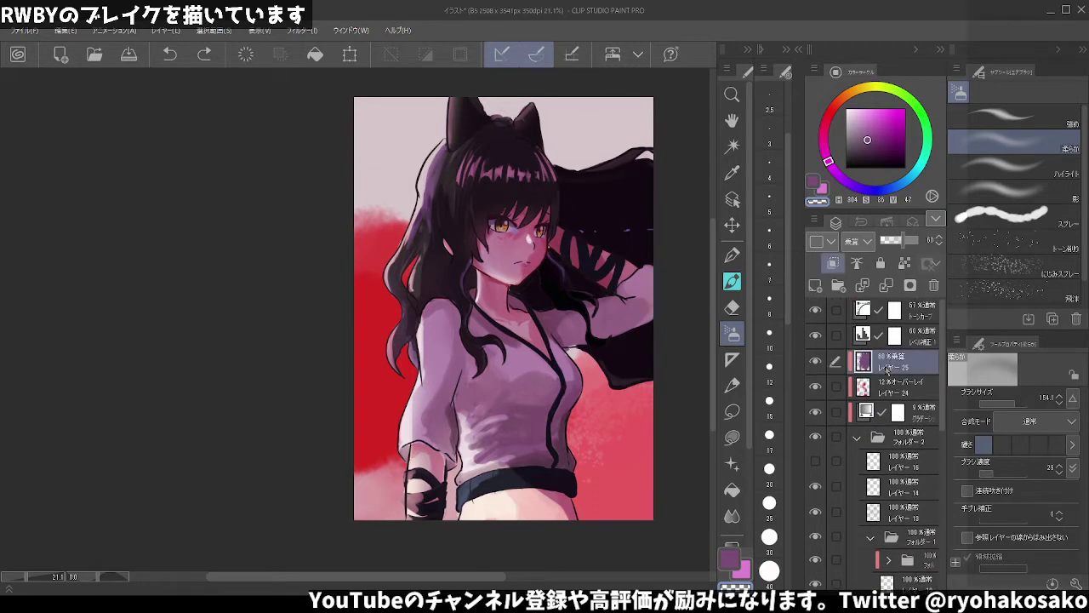
{"action": "left_click", "coordinate": [499, 224]}
- Switch to the Pen tool at a brush size of about 95
{"action": "scroll", "coordinate": [612, 218], "scroll_direction": "down", "scroll_amount": 1}
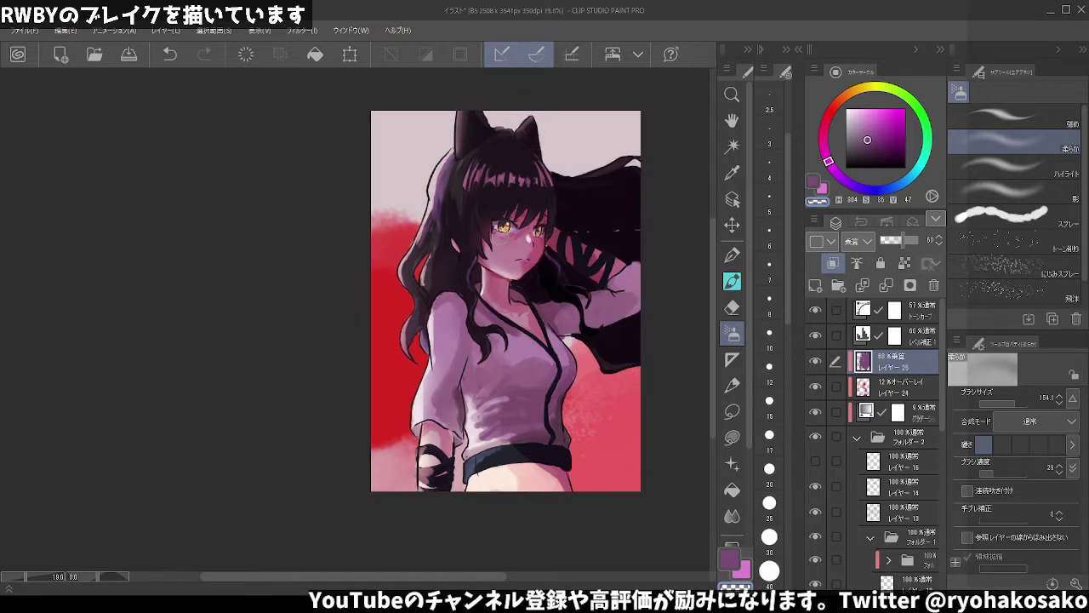
{"action": "scroll", "coordinate": [422, 209], "scroll_direction": "down", "scroll_amount": 2}
{"action": "scroll", "coordinate": [400, 198], "scroll_direction": "up", "scroll_amount": 1}
{"action": "scroll", "coordinate": [425, 208], "scroll_direction": "up", "scroll_amount": 2}
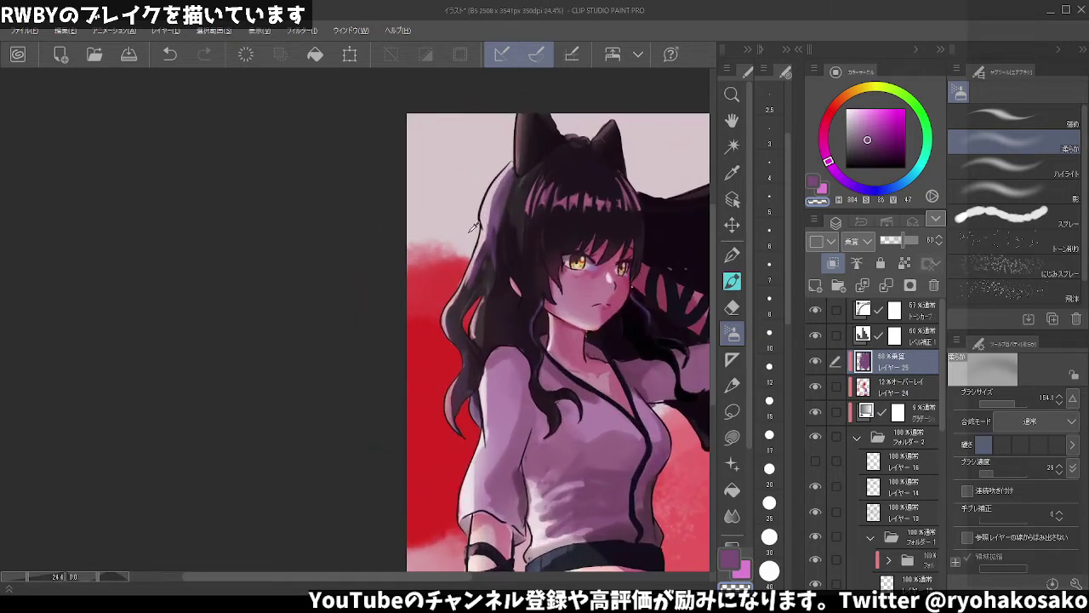
{"action": "scroll", "coordinate": [453, 220], "scroll_direction": "up", "scroll_amount": 1}
{"action": "scroll", "coordinate": [519, 272], "scroll_direction": "down", "scroll_amount": 1}
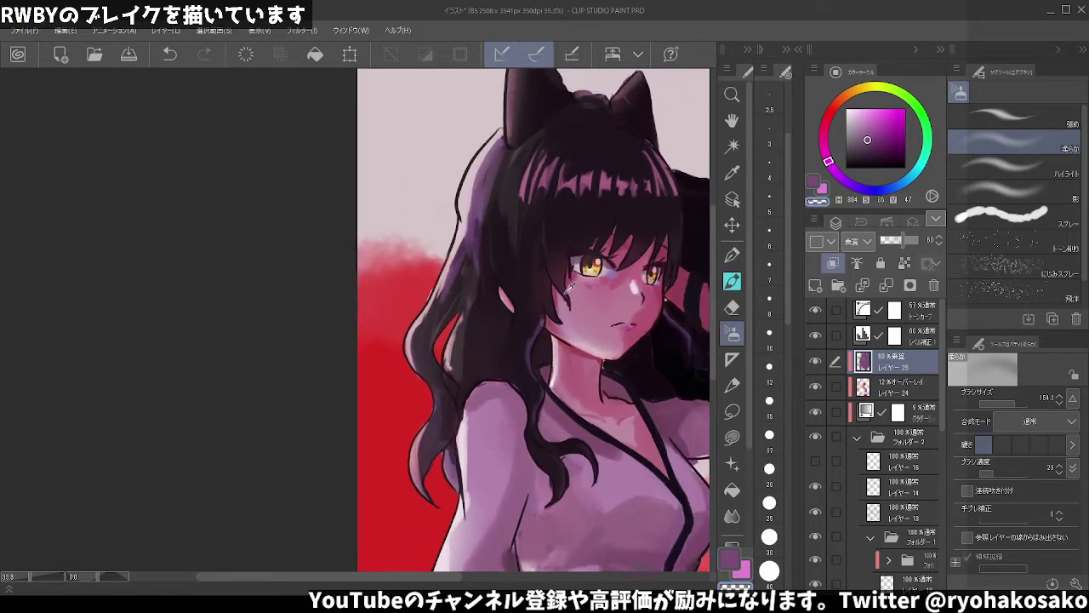
{"action": "scroll", "coordinate": [523, 289], "scroll_direction": "up", "scroll_amount": 2}
{"action": "scroll", "coordinate": [528, 302], "scroll_direction": "down", "scroll_amount": 1}
{"action": "scroll", "coordinate": [529, 302], "scroll_direction": "down", "scroll_amount": 1}
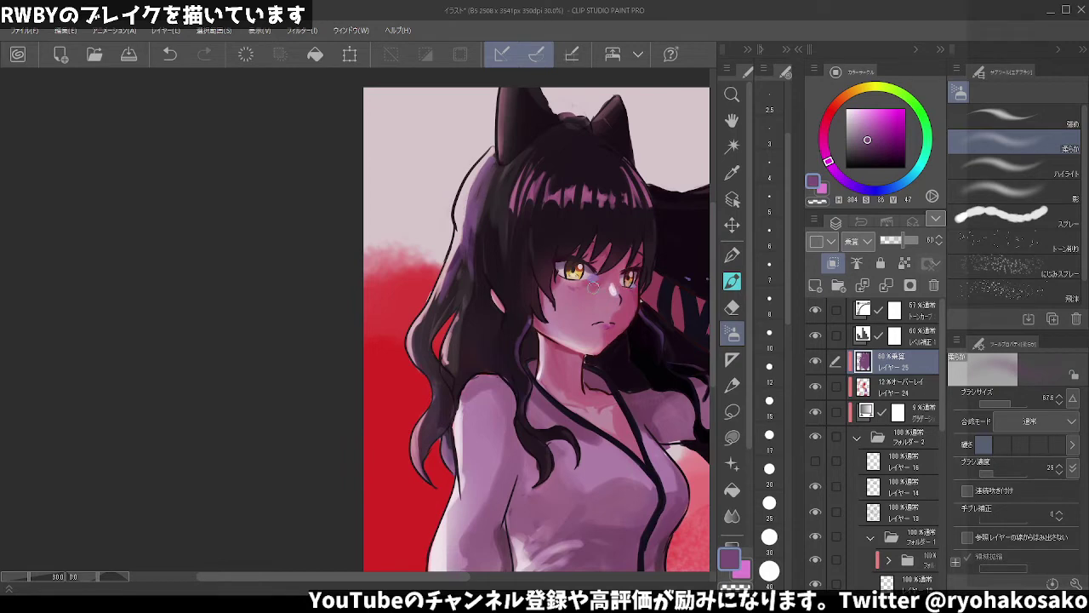
{"action": "left_click", "coordinate": [569, 287], "text": "alt"}
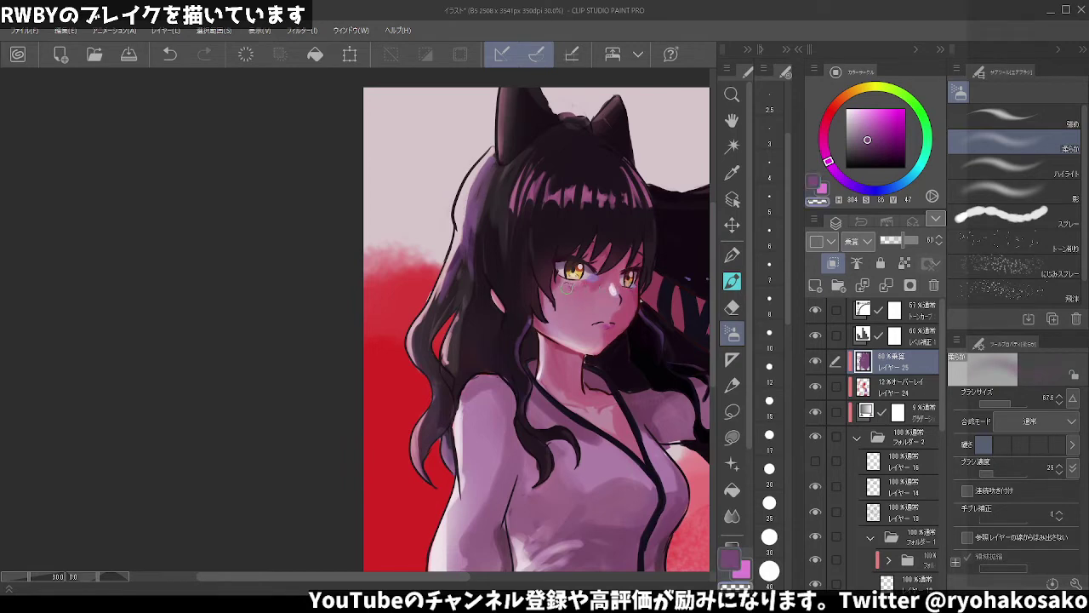
{"action": "key", "text": "ctrl+z"}
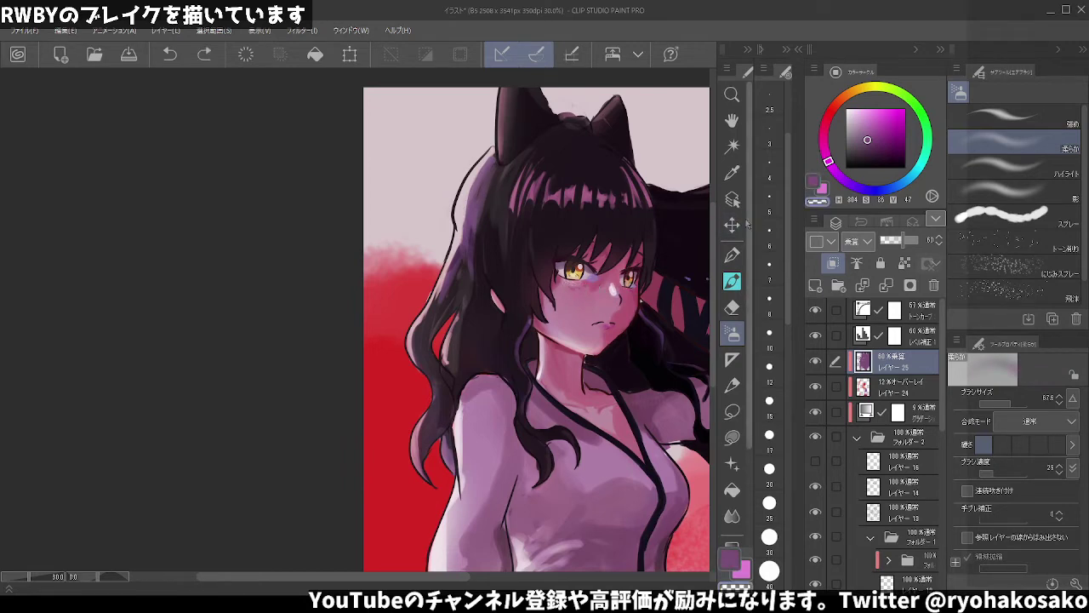
{"action": "left_click", "coordinate": [732, 281]}
{"action": "left_click_drag", "start_coordinate": [550, 256], "coordinate": [563, 287]}
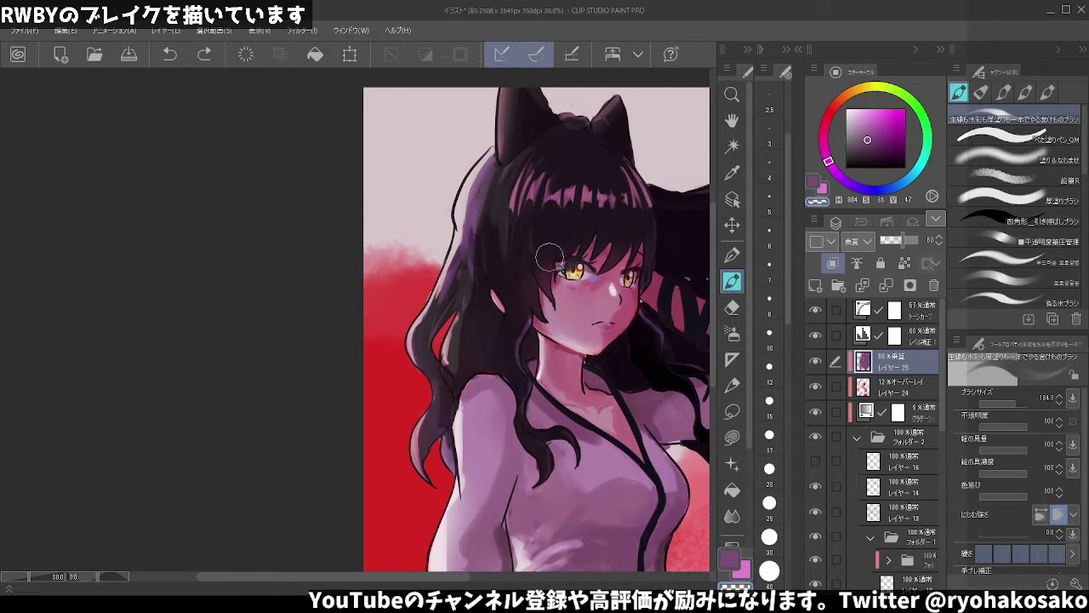
- Sample a darker purple from the face and paint a small stroke beside the eye
{"action": "left_click", "coordinate": [569, 287], "text": "alt"}
{"action": "left_click_drag", "start_coordinate": [562, 287], "coordinate": [569, 291]}
{"action": "scroll", "coordinate": [635, 300], "scroll_direction": "down", "scroll_amount": 3}
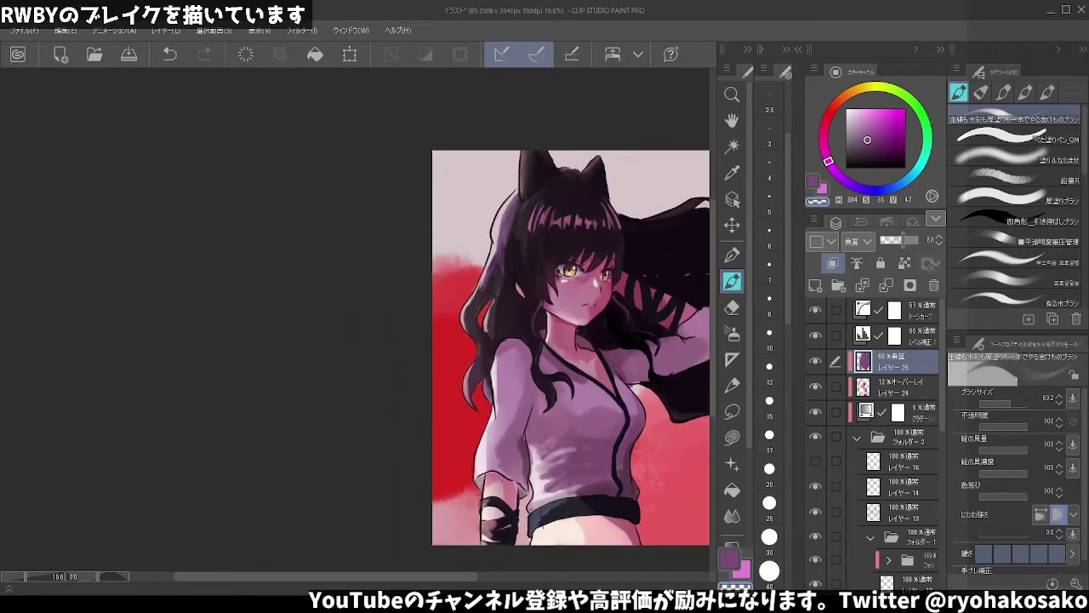
{"action": "scroll", "coordinate": [558, 270], "scroll_direction": "up", "scroll_amount": 2}
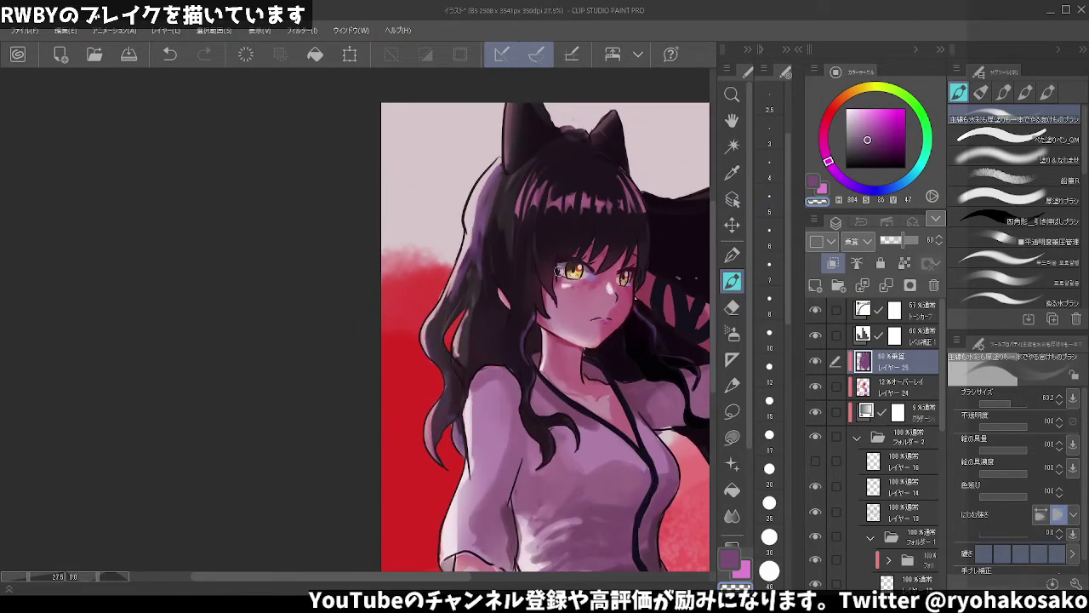
{"action": "scroll", "coordinate": [653, 409], "scroll_direction": "down", "scroll_amount": 2}
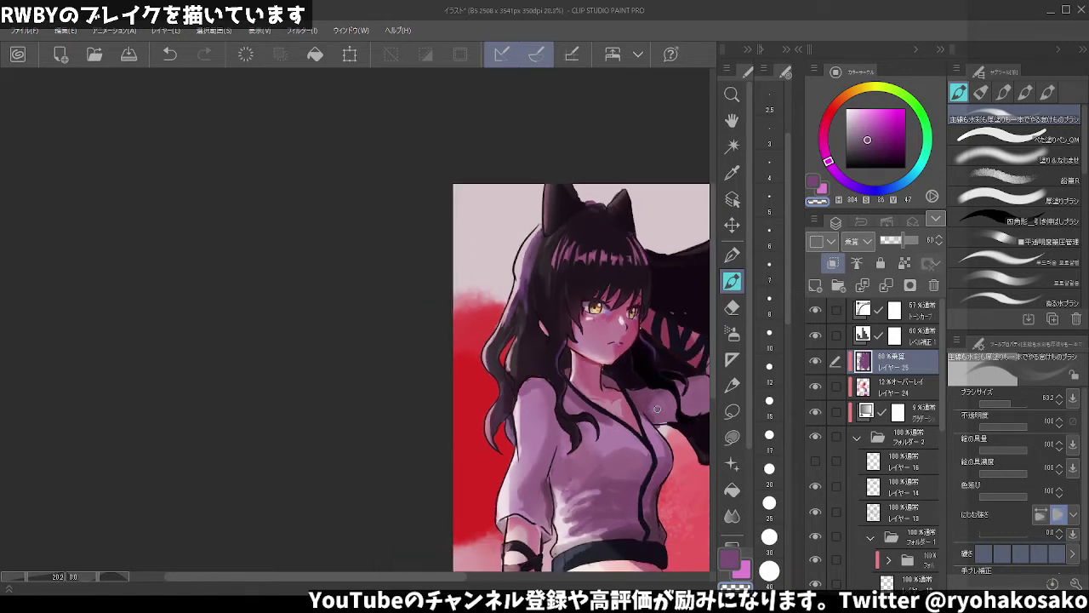
{"action": "scroll", "coordinate": [545, 374], "scroll_direction": "down", "scroll_amount": 3}
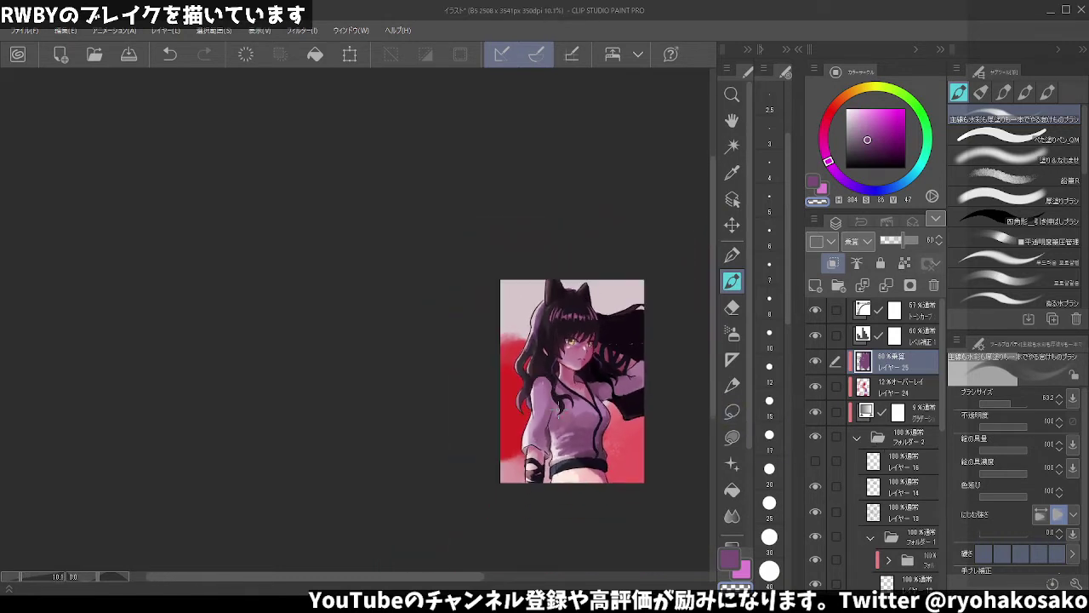
{"action": "scroll", "coordinate": [608, 473], "scroll_direction": "up", "scroll_amount": 2}
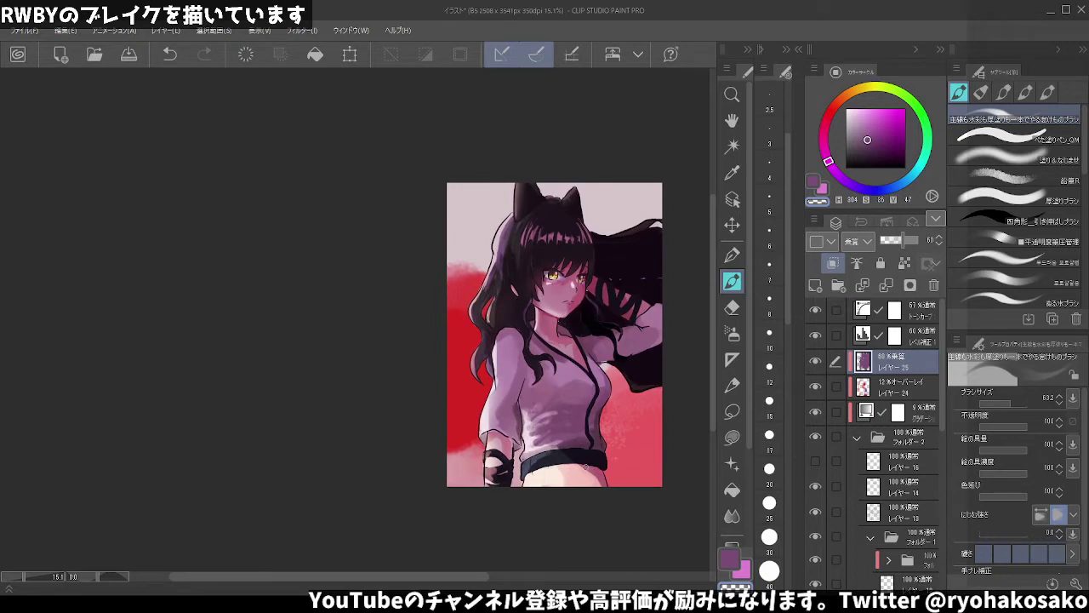
{"action": "scroll", "coordinate": [493, 480], "scroll_direction": "up", "scroll_amount": 2}
{"action": "scroll", "coordinate": [493, 480], "scroll_direction": "up", "scroll_amount": 1}
{"action": "scroll", "coordinate": [493, 481], "scroll_direction": "up", "scroll_amount": 1}
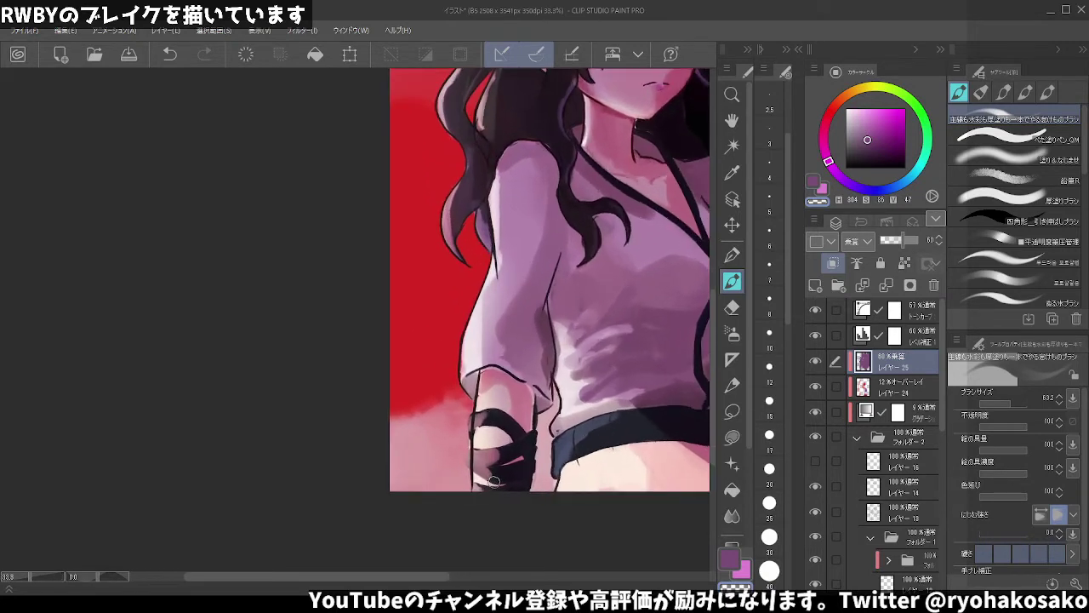
{"action": "scroll", "coordinate": [494, 481], "scroll_direction": "down", "scroll_amount": 2}
{"action": "scroll", "coordinate": [493, 481], "scroll_direction": "down", "scroll_amount": 1}
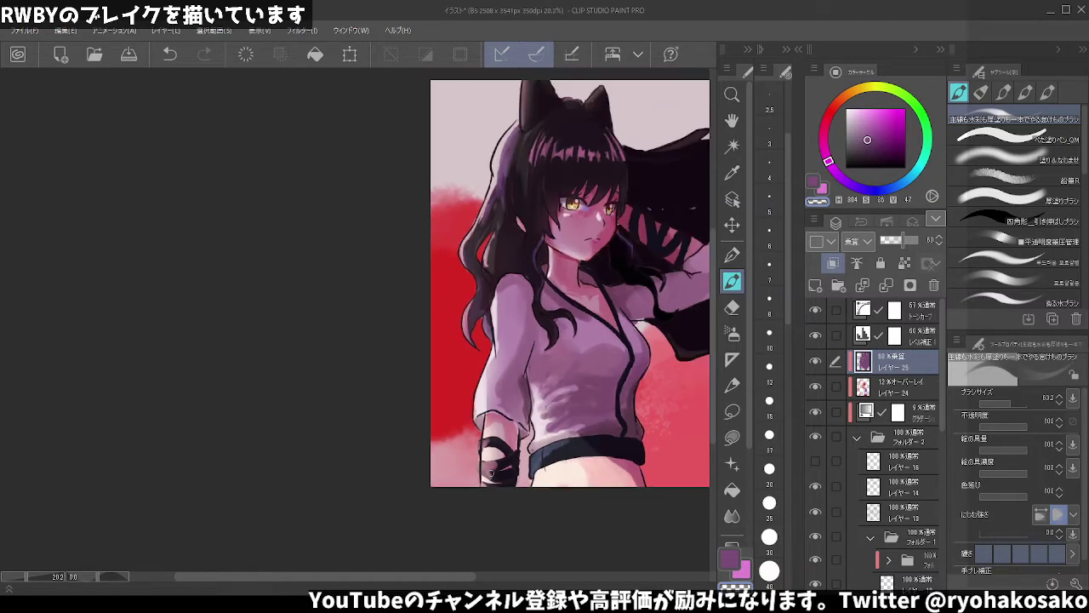
{"action": "scroll", "coordinate": [493, 475], "scroll_direction": "down", "scroll_amount": 1}
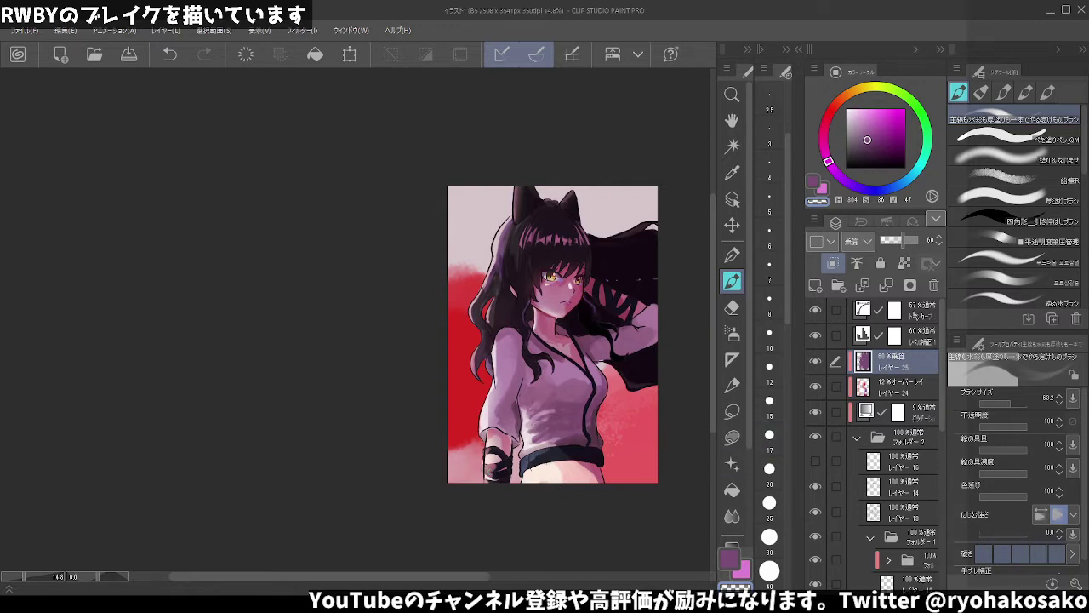
- Collapse フォルダー2 and duplicate it with copy and paste
{"action": "left_click", "coordinate": [857, 437]}
{"action": "left_click", "coordinate": [858, 437]}
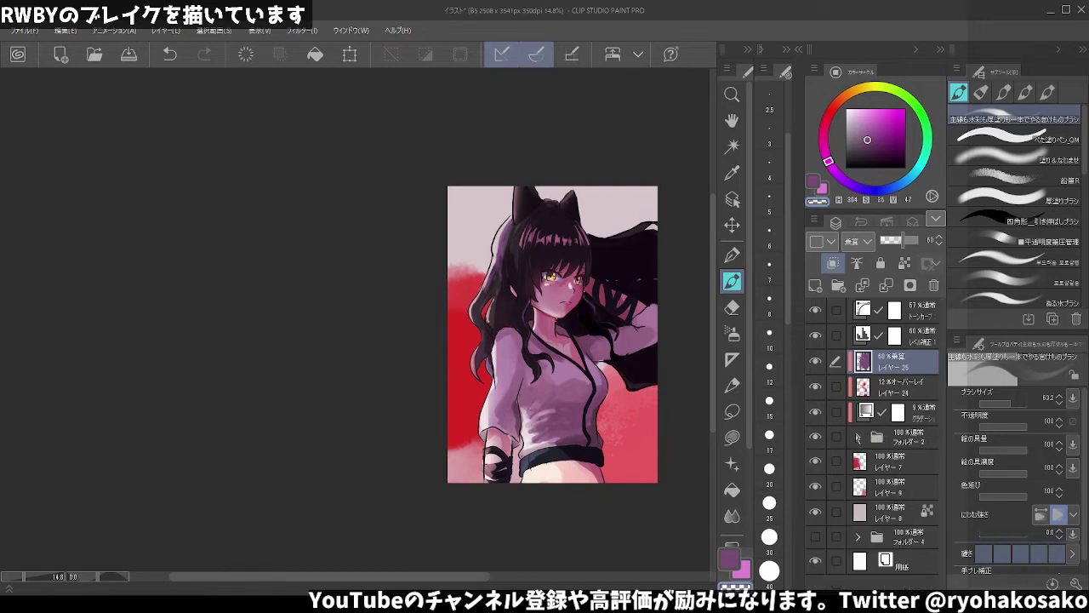
{"action": "left_click", "coordinate": [937, 441]}
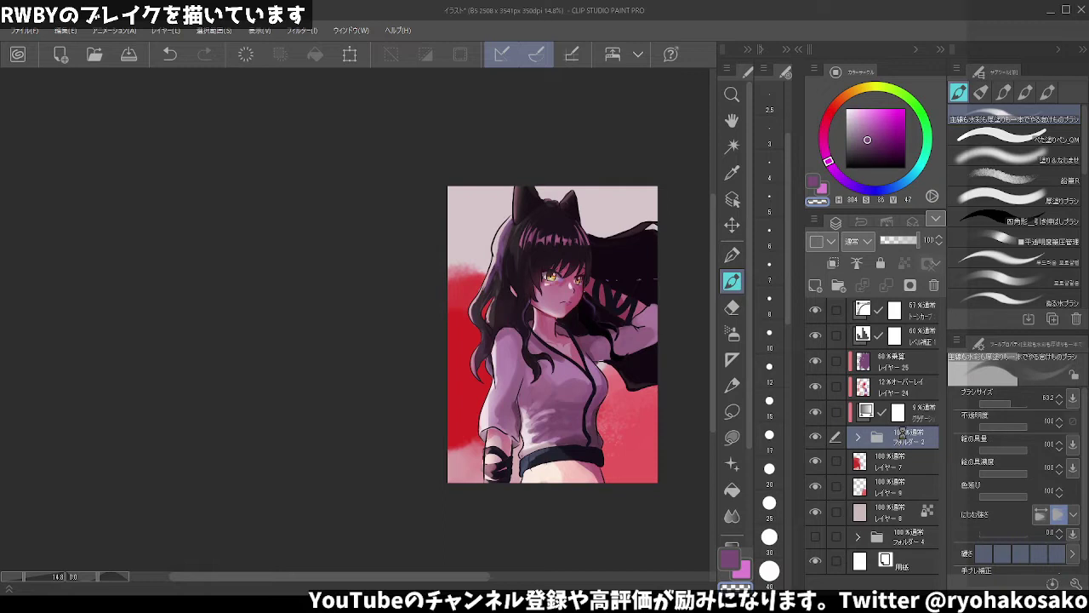
{"action": "key", "text": "ctrl+c"}
{"action": "key", "text": "ctrl+v"}
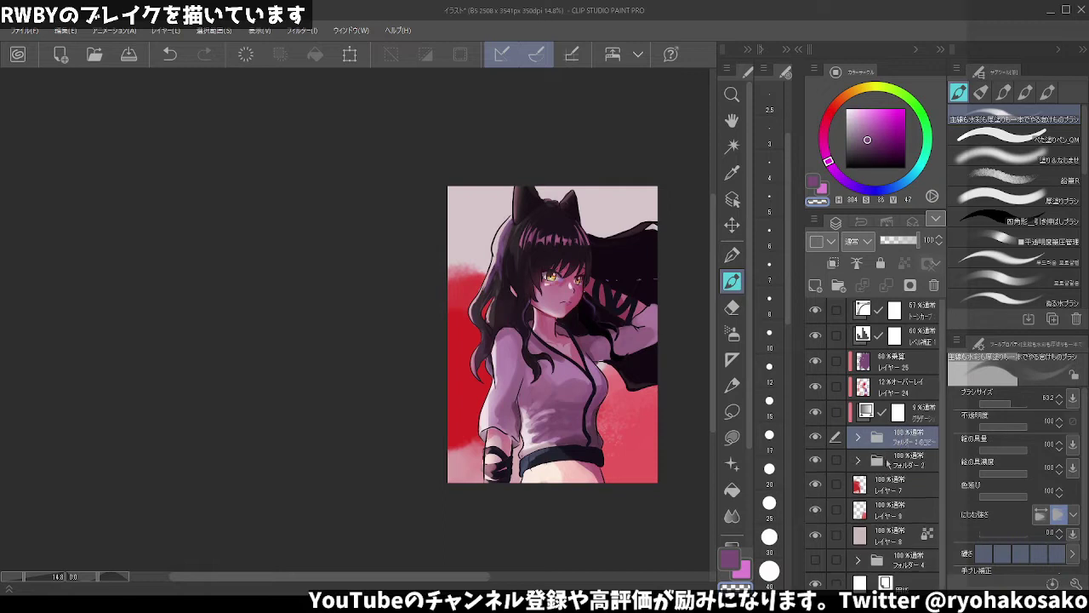
- Move the original フォルダー2 into フォルダー4 and merge the copy into one layer
{"action": "left_click", "coordinate": [889, 457]}
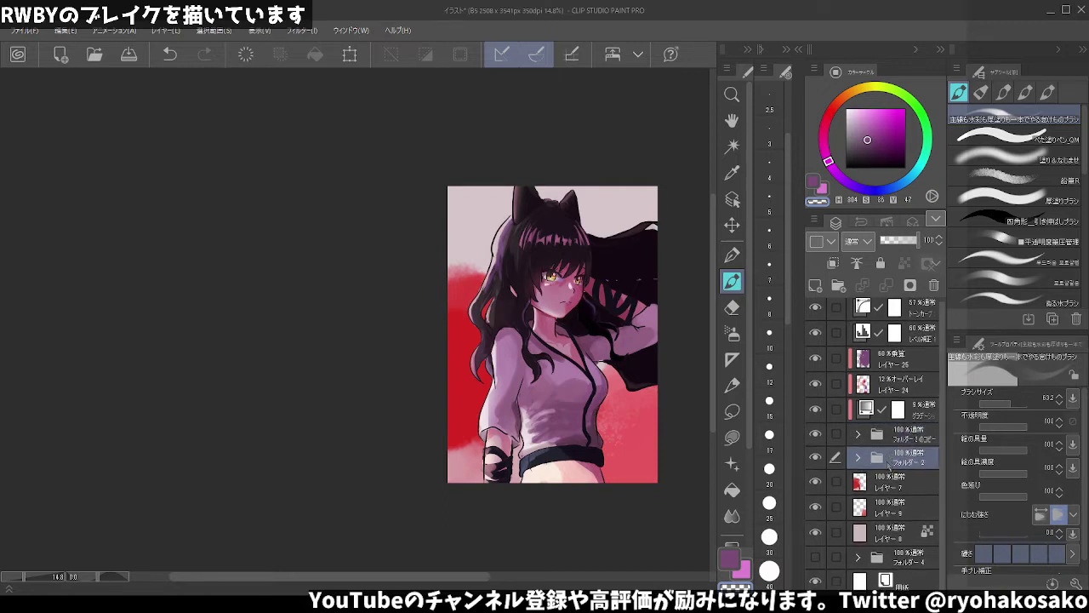
{"action": "left_click_drag", "start_coordinate": [888, 463], "coordinate": [898, 559]}
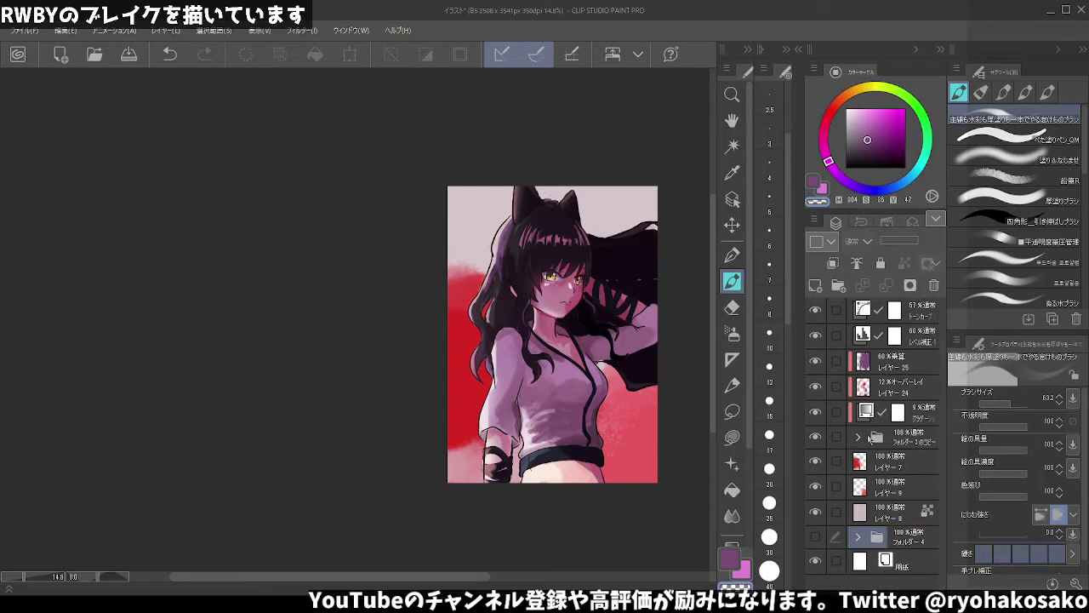
{"action": "left_click", "coordinate": [858, 437]}
{"action": "left_click", "coordinate": [858, 439]}
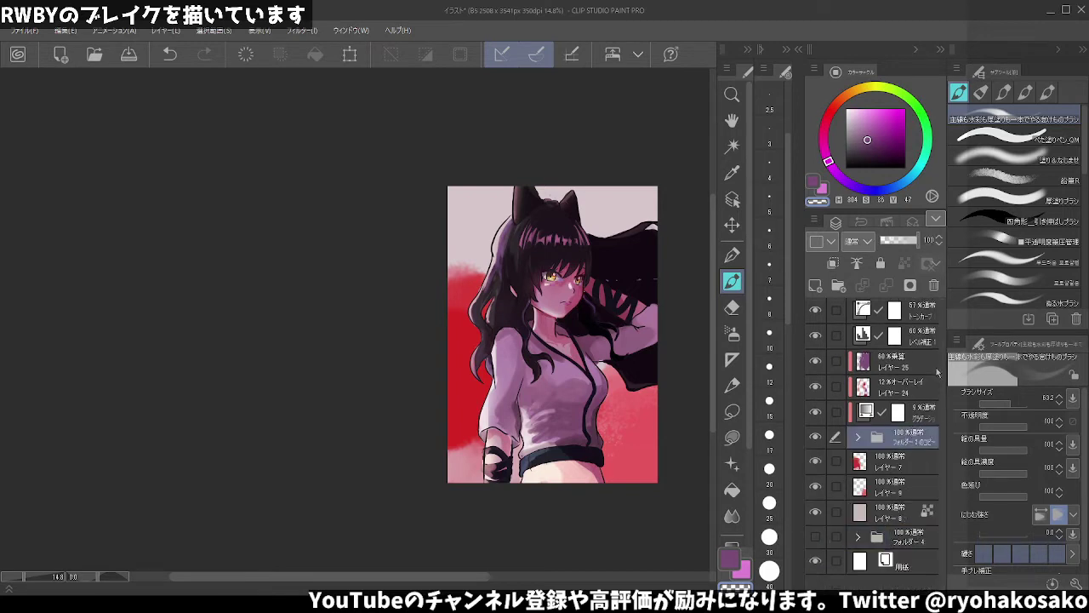
{"action": "key", "text": "ctrl+e"}
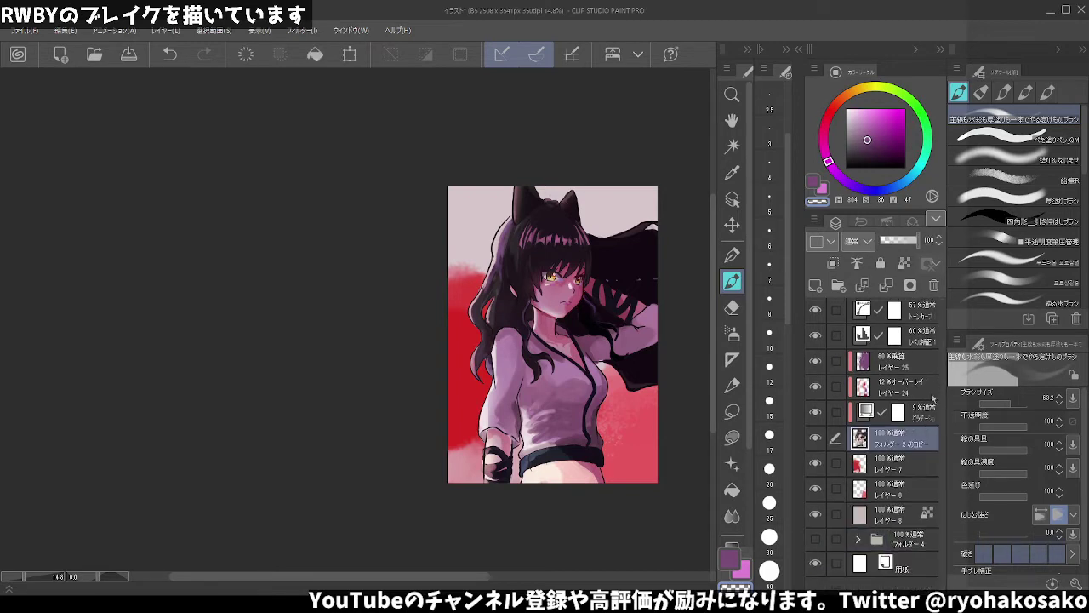
{"action": "scroll", "coordinate": [575, 264], "scroll_direction": "up", "scroll_amount": 1}
{"action": "scroll", "coordinate": [553, 262], "scroll_direction": "up", "scroll_amount": 1}
{"action": "scroll", "coordinate": [515, 259], "scroll_direction": "up", "scroll_amount": 1}
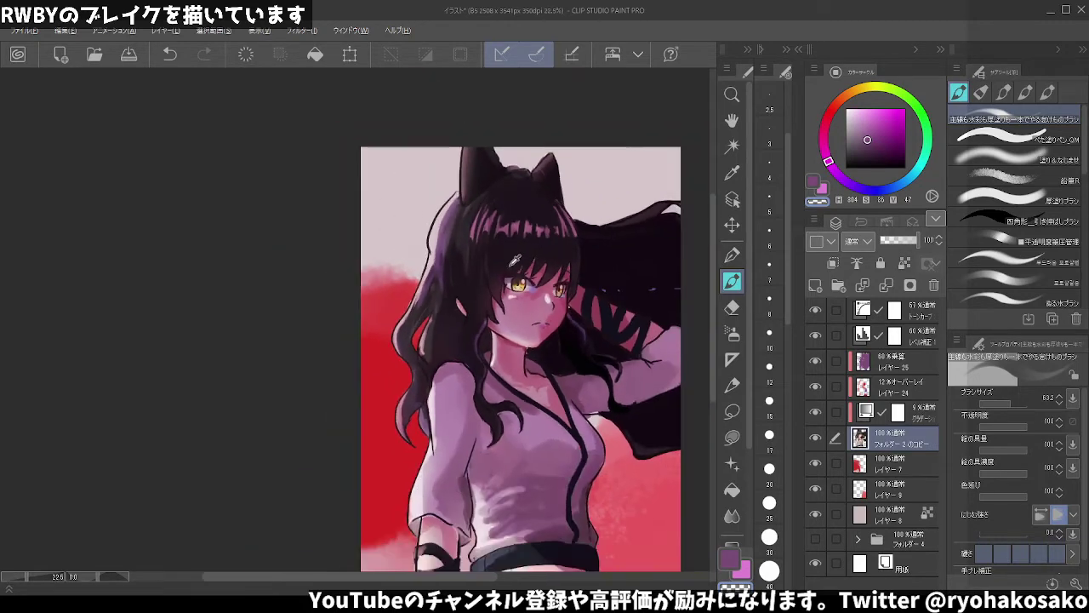
{"action": "scroll", "coordinate": [514, 261], "scroll_direction": "up", "scroll_amount": 1}
{"action": "scroll", "coordinate": [513, 281], "scroll_direction": "up", "scroll_amount": 1}
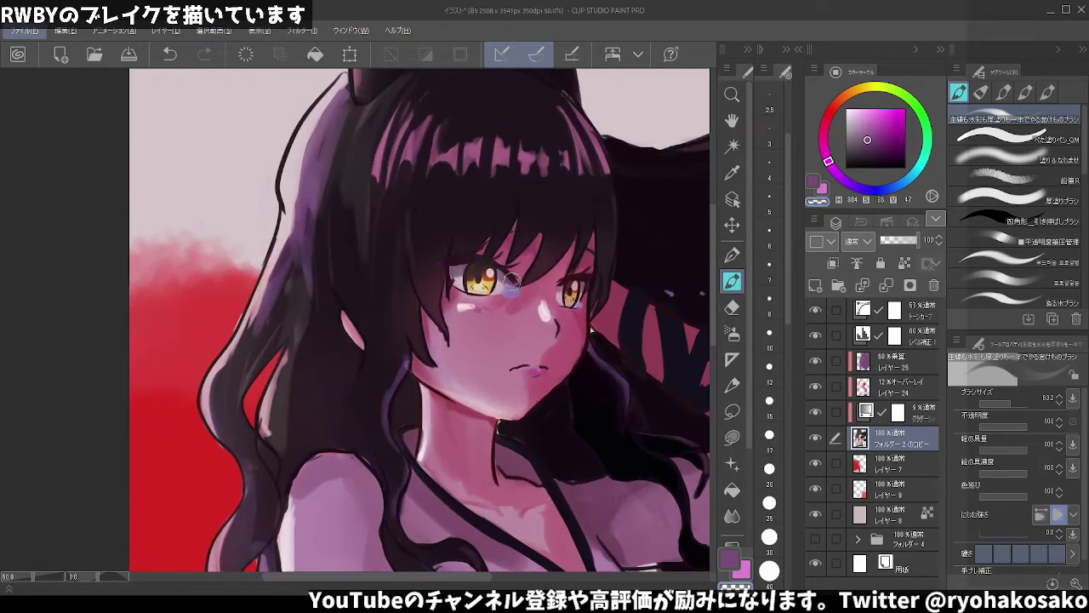
{"action": "scroll", "coordinate": [513, 281], "scroll_direction": "up", "scroll_amount": 1}
{"action": "scroll", "coordinate": [510, 282], "scroll_direction": "up", "scroll_amount": 1}
{"action": "scroll", "coordinate": [502, 284], "scroll_direction": "down", "scroll_amount": 2}
{"action": "scroll", "coordinate": [491, 285], "scroll_direction": "down", "scroll_amount": 1}
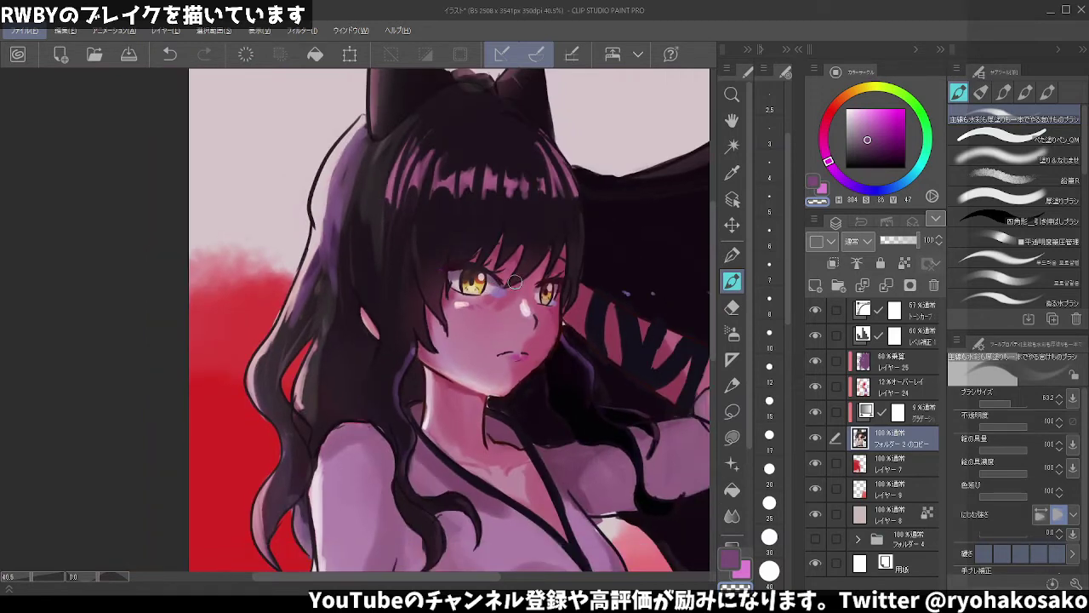
{"action": "scroll", "coordinate": [488, 274], "scroll_direction": "down", "scroll_amount": 1}
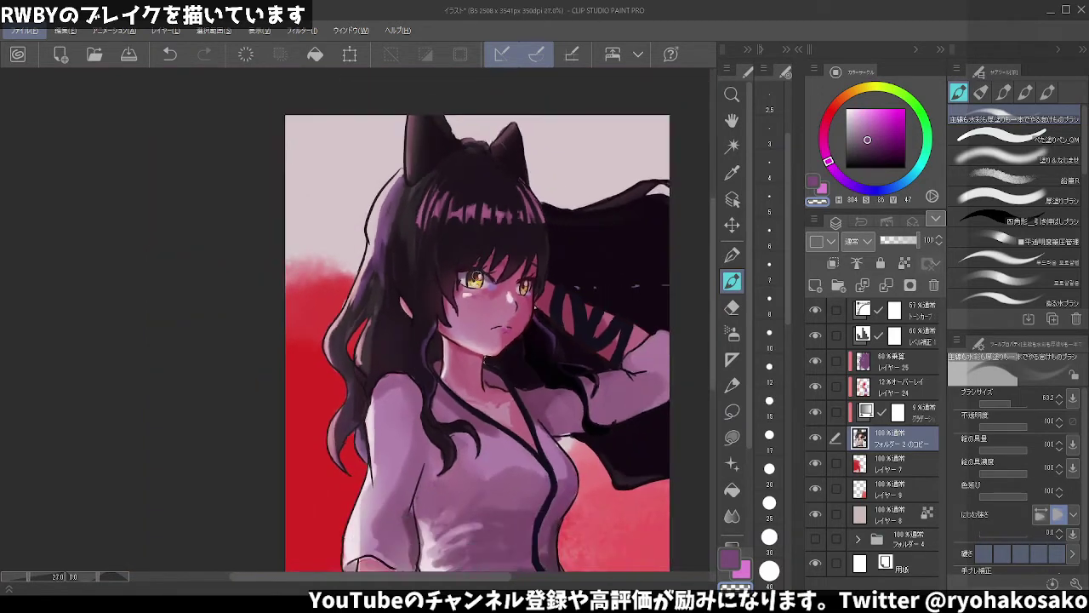
{"action": "scroll", "coordinate": [506, 278], "scroll_direction": "down", "scroll_amount": 1}
{"action": "scroll", "coordinate": [509, 278], "scroll_direction": "up", "scroll_amount": 2}
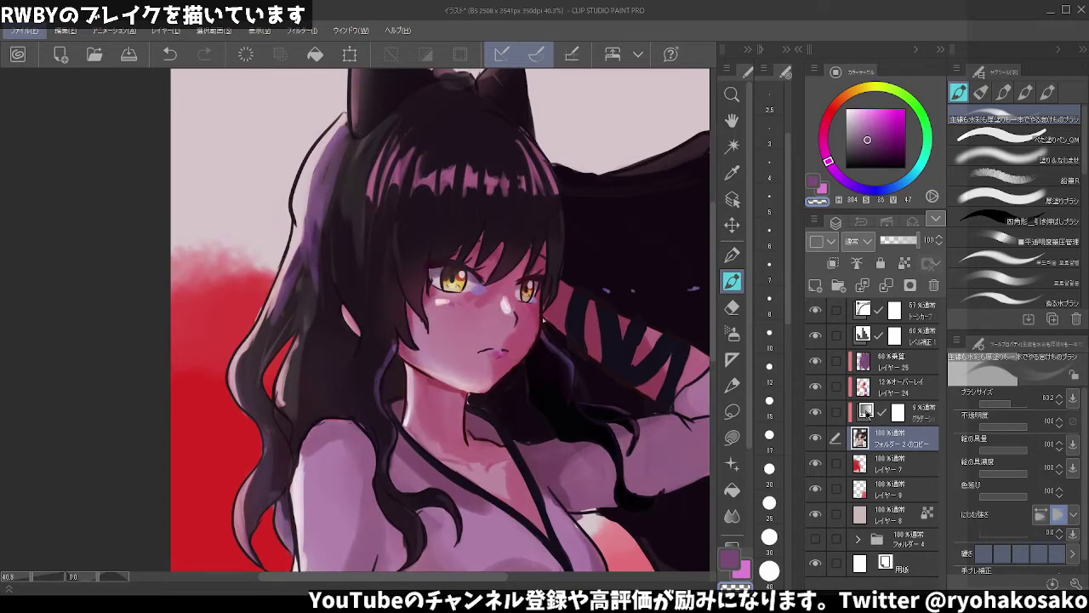
{"action": "key", "text": "ctrl+z"}
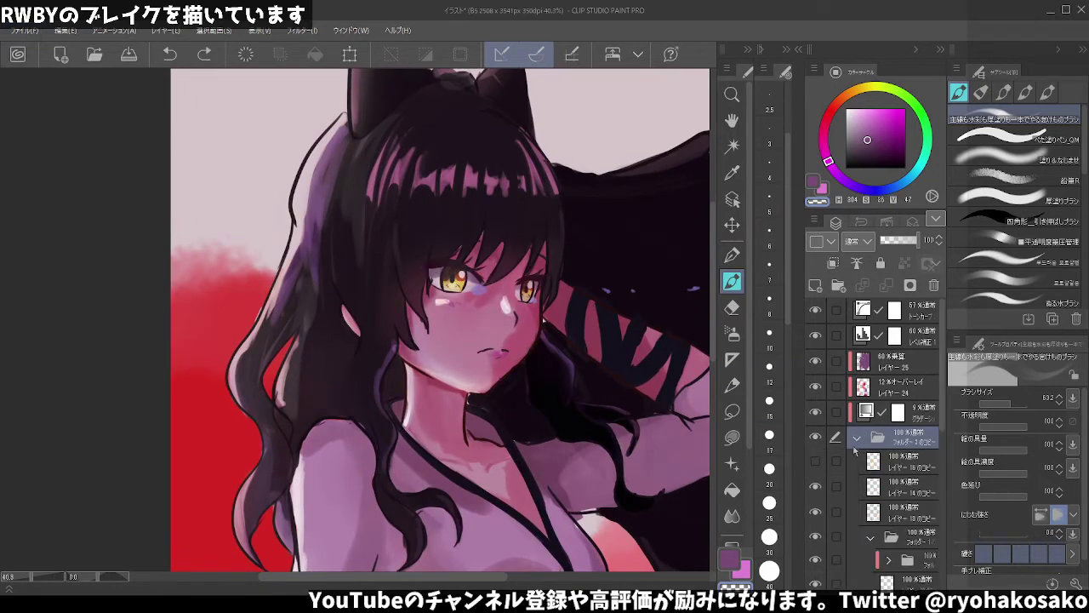
{"action": "left_click", "coordinate": [479, 294], "text": "ctrl+shift"}
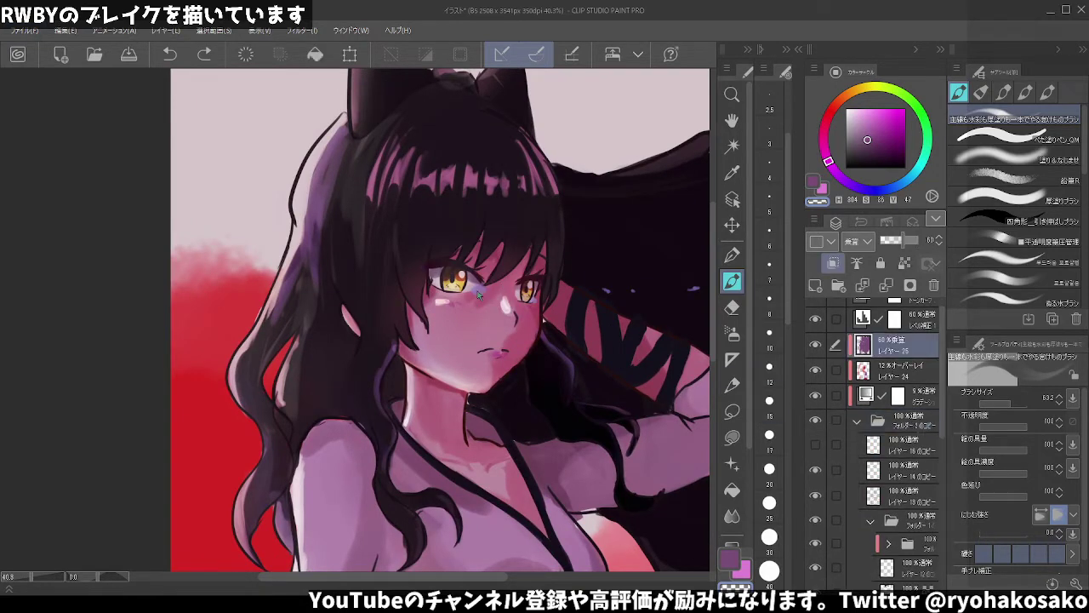
{"action": "left_click", "coordinate": [538, 304], "text": "ctrl+shift"}
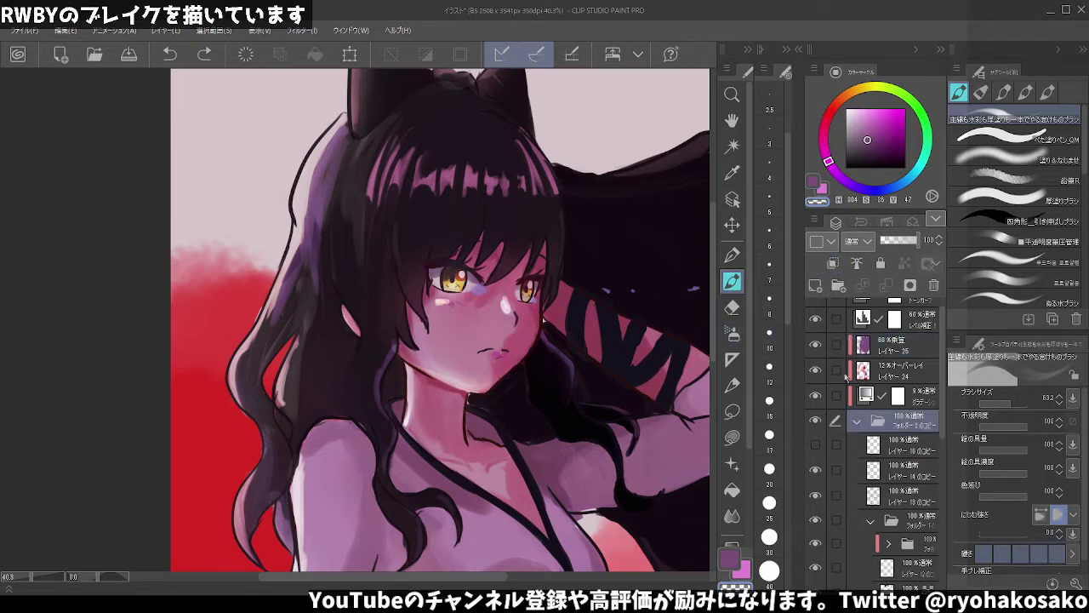
{"action": "left_click", "coordinate": [479, 292], "text": "ctrl+shift"}
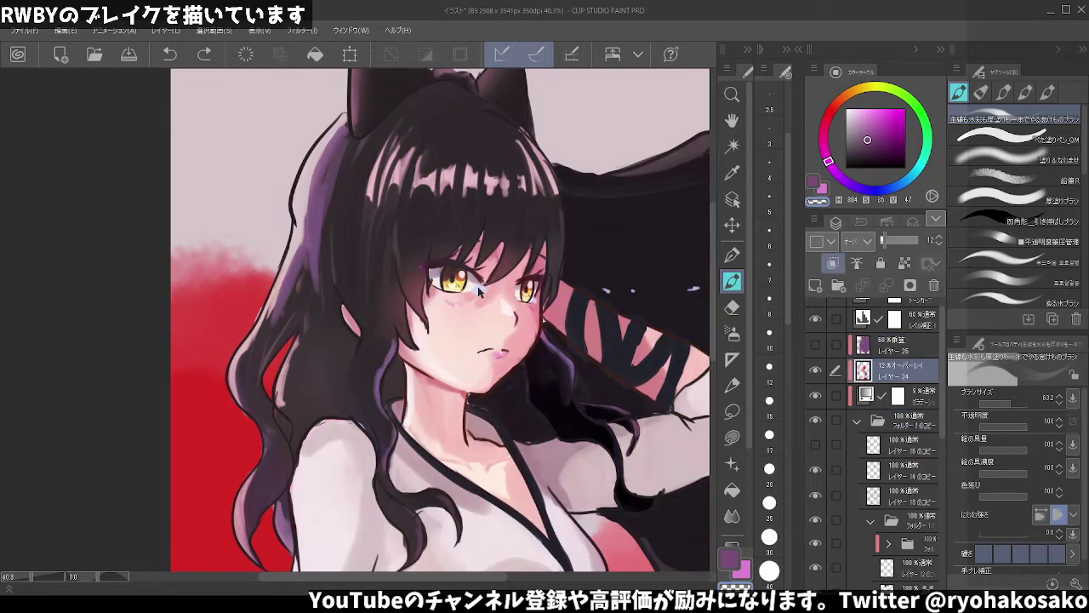
{"action": "left_click", "coordinate": [481, 292], "text": "ctrl+shift"}
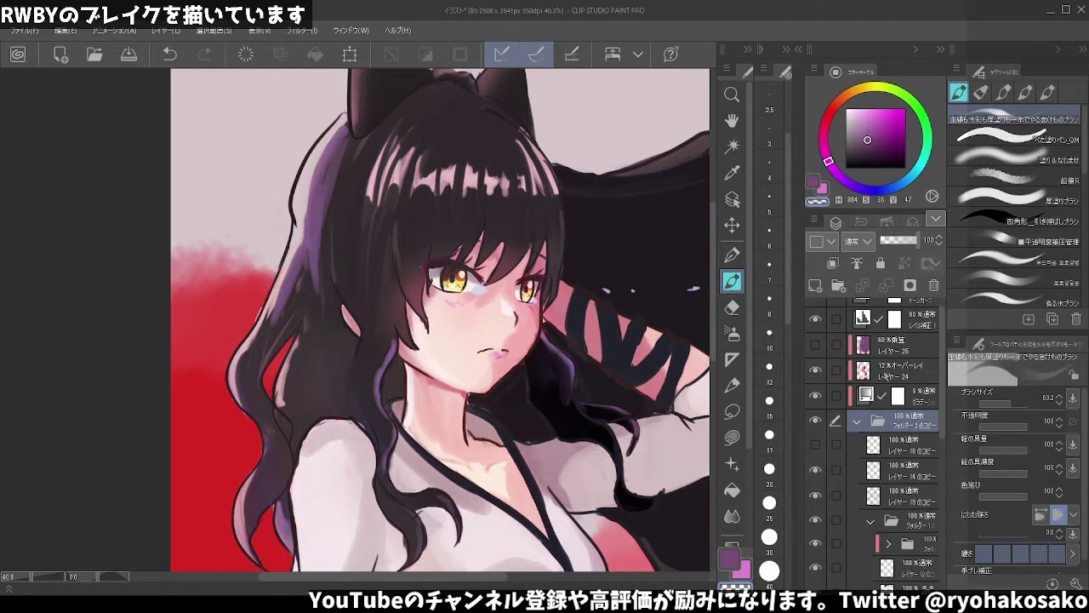
{"action": "left_click", "coordinate": [479, 291], "text": "ctrl+shift"}
{"action": "left_click", "coordinate": [820, 497]}
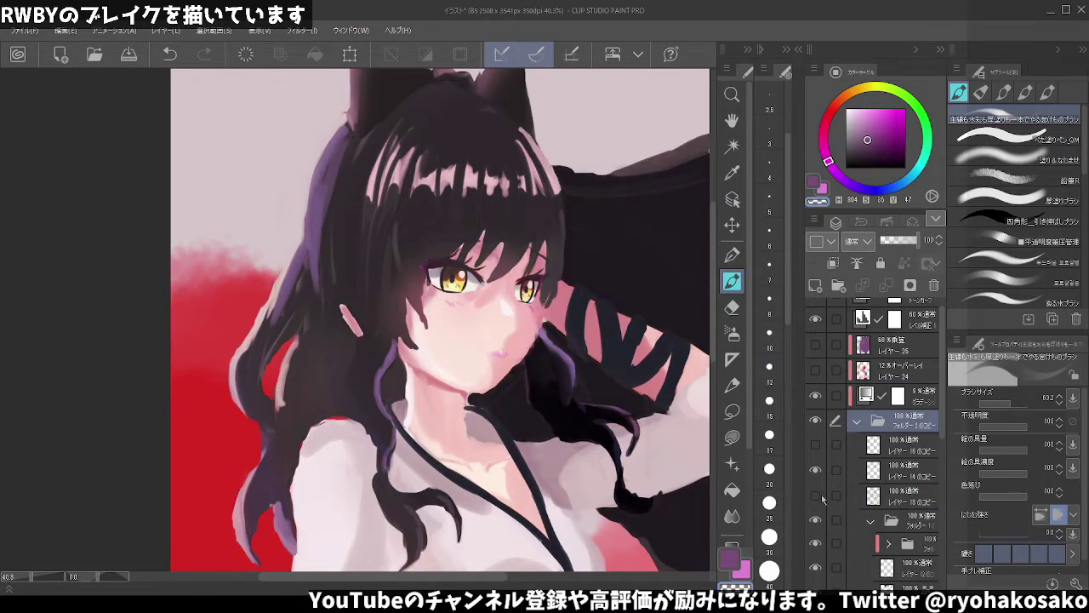
{"action": "left_click", "coordinate": [817, 496]}
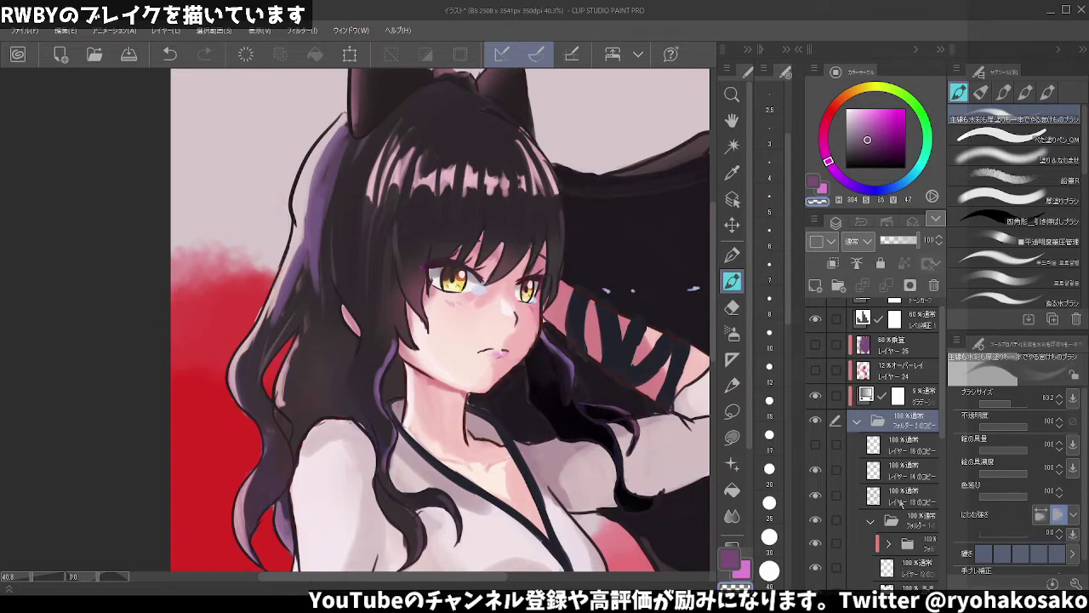
- On the layer 18 copy, erase stray marks beside the eye with the transparent colour
{"action": "left_click", "coordinate": [902, 503]}
{"action": "key", "text": "c"}
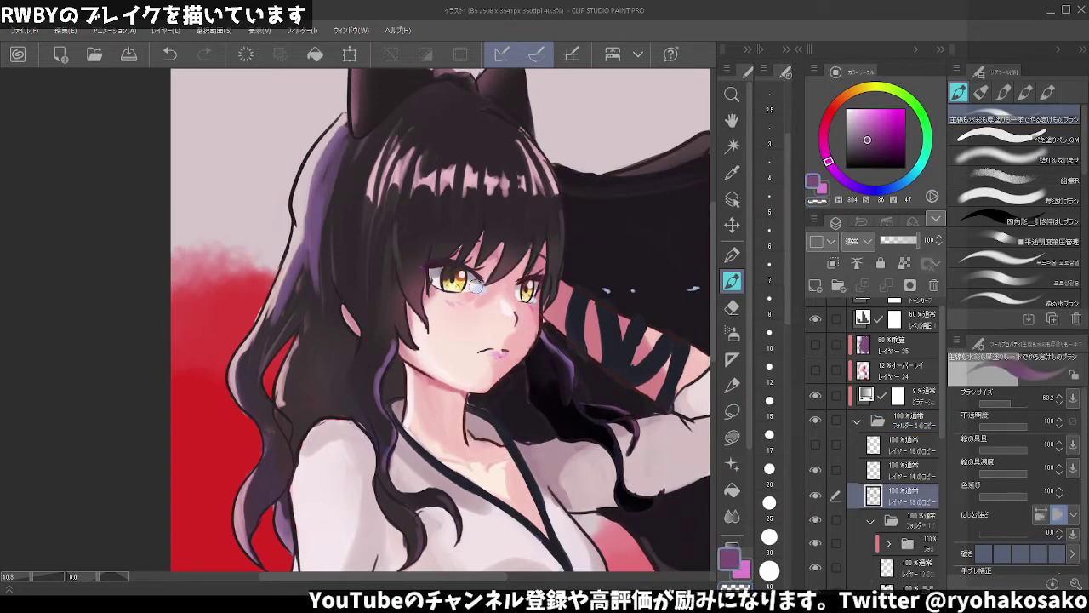
{"action": "key", "text": "ctrl+z"}
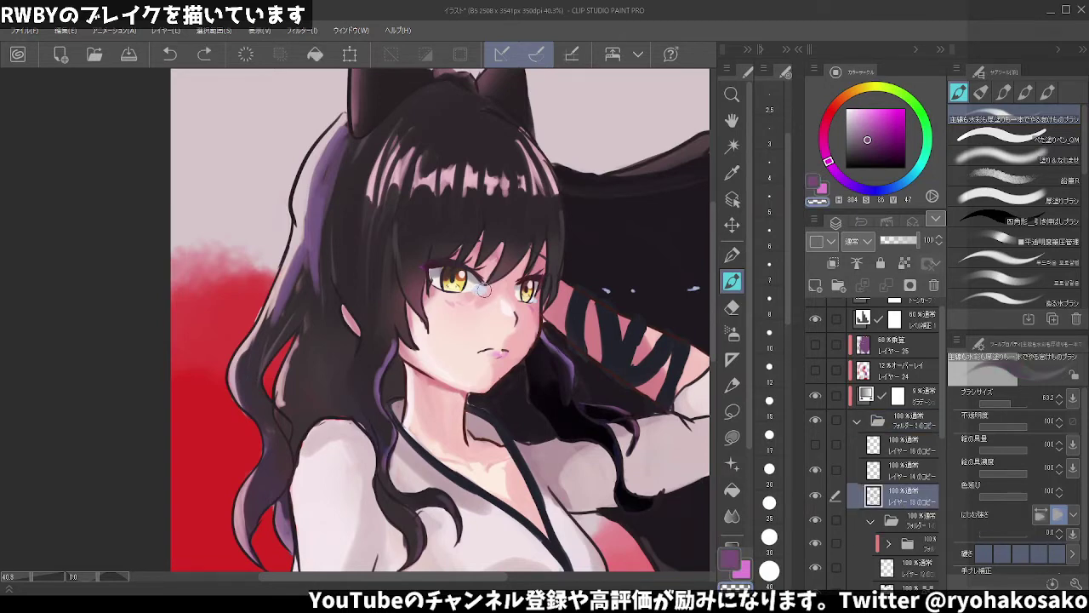
{"action": "key", "text": "c"}
{"action": "left_click_drag", "start_coordinate": [478, 289], "coordinate": [515, 270]}
{"action": "key", "text": "ctrl+z"}
- Paint over the light speck in Blake's dark hair
{"action": "left_click_drag", "start_coordinate": [676, 287], "coordinate": [694, 289]}
{"action": "left_click_drag", "start_coordinate": [588, 188], "coordinate": [503, 174]}
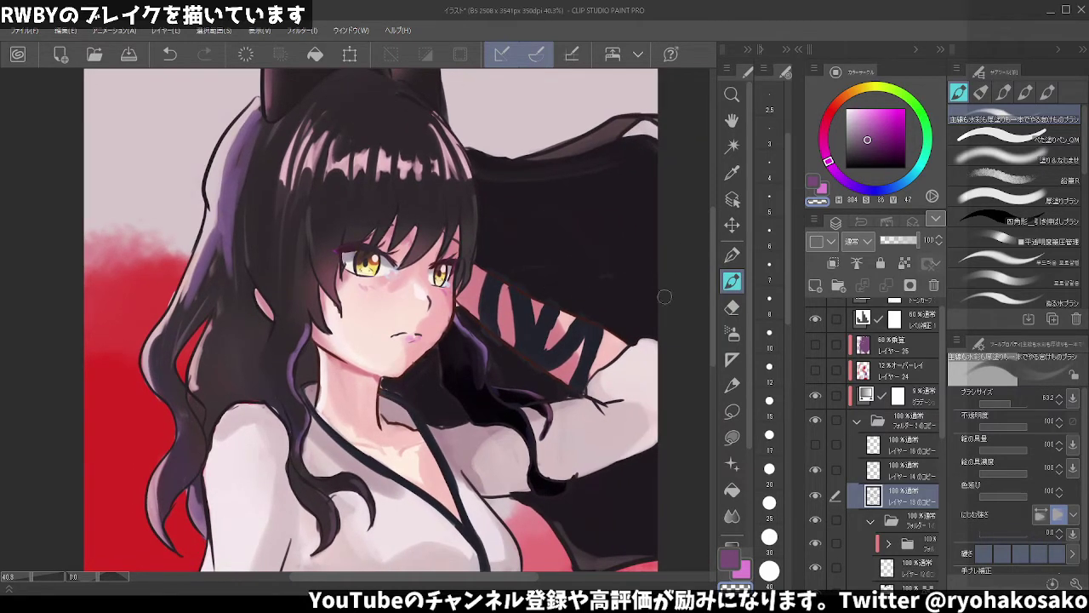
{"action": "scroll", "coordinate": [872, 443], "scroll_direction": "down", "scroll_amount": 1}
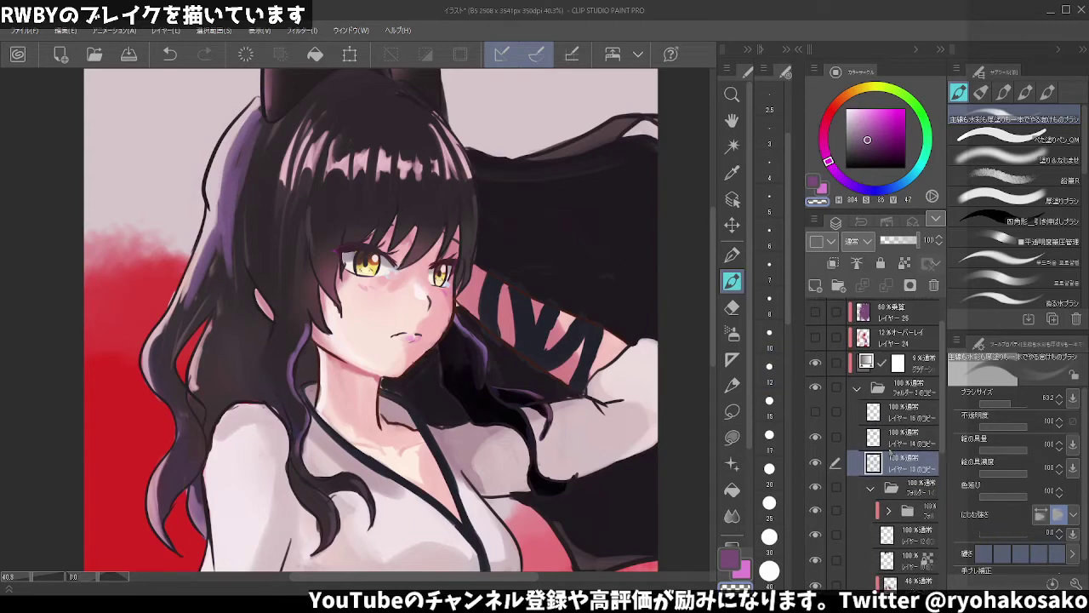
{"action": "scroll", "coordinate": [892, 460], "scroll_direction": "down", "scroll_amount": 1}
{"action": "scroll", "coordinate": [894, 464], "scroll_direction": "down", "scroll_amount": 2}
{"action": "scroll", "coordinate": [894, 466], "scroll_direction": "down", "scroll_amount": 1}
- Select the lower hair layer, sample a dark brown, and hide that layer
{"action": "scroll", "coordinate": [895, 466], "scroll_direction": "down", "scroll_amount": 1}
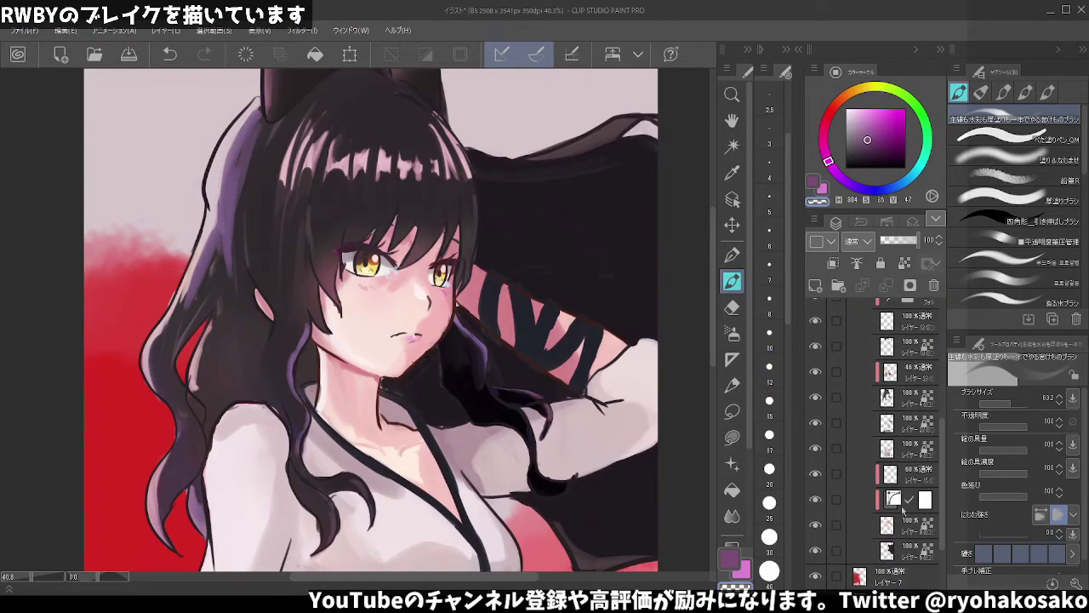
{"action": "left_click", "coordinate": [904, 550]}
{"action": "left_click", "coordinate": [504, 342], "text": "alt"}
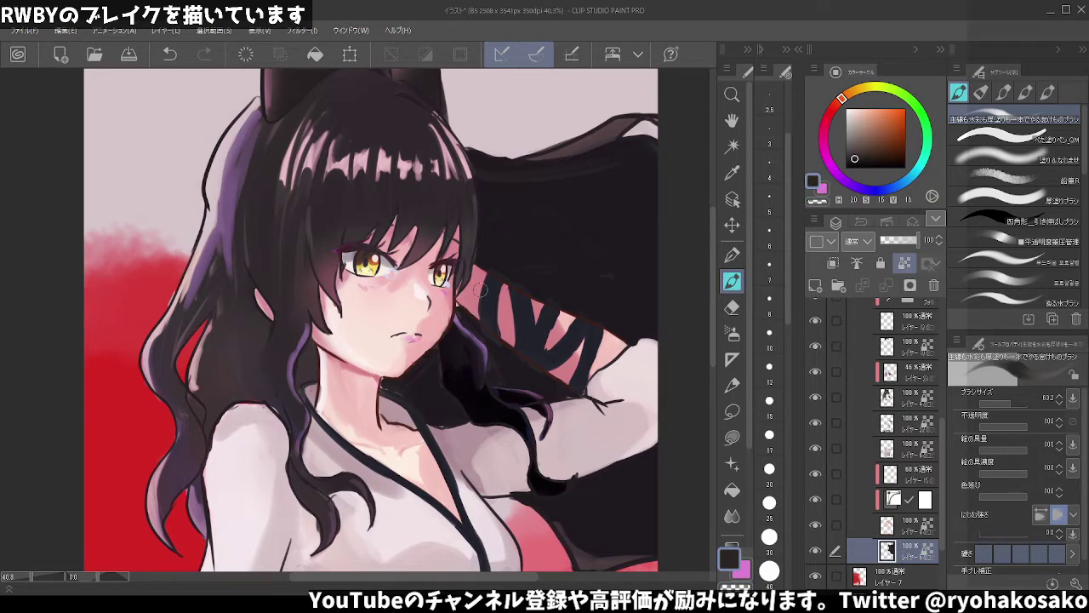
{"action": "left_click", "coordinate": [816, 551]}
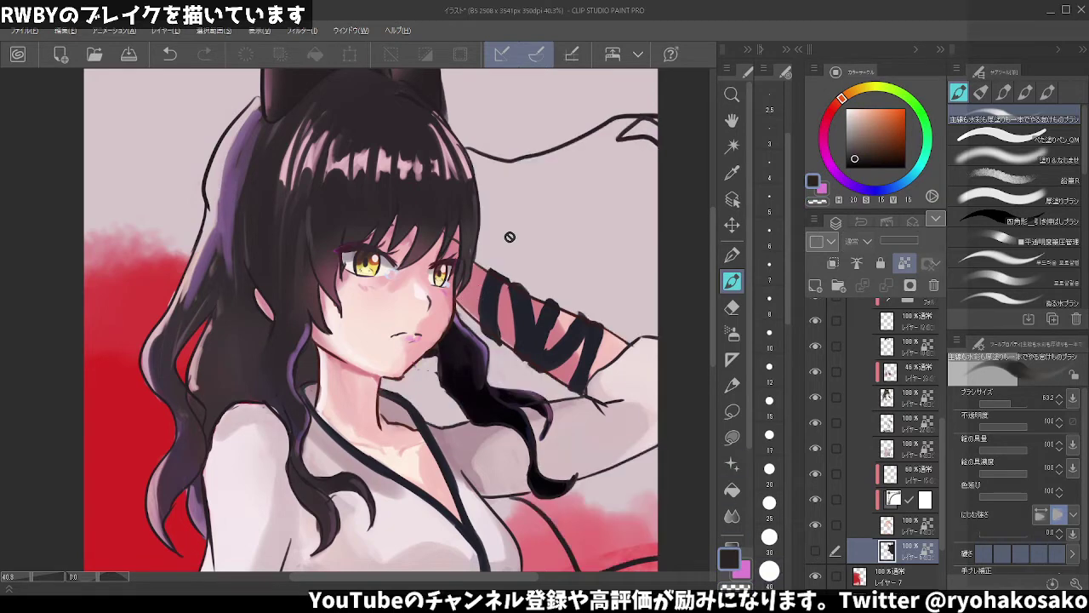
{"action": "scroll", "coordinate": [509, 238], "scroll_direction": "down", "scroll_amount": 2}
{"action": "scroll", "coordinate": [509, 238], "scroll_direction": "down", "scroll_amount": 2}
{"action": "scroll", "coordinate": [505, 242], "scroll_direction": "down", "scroll_amount": 1}
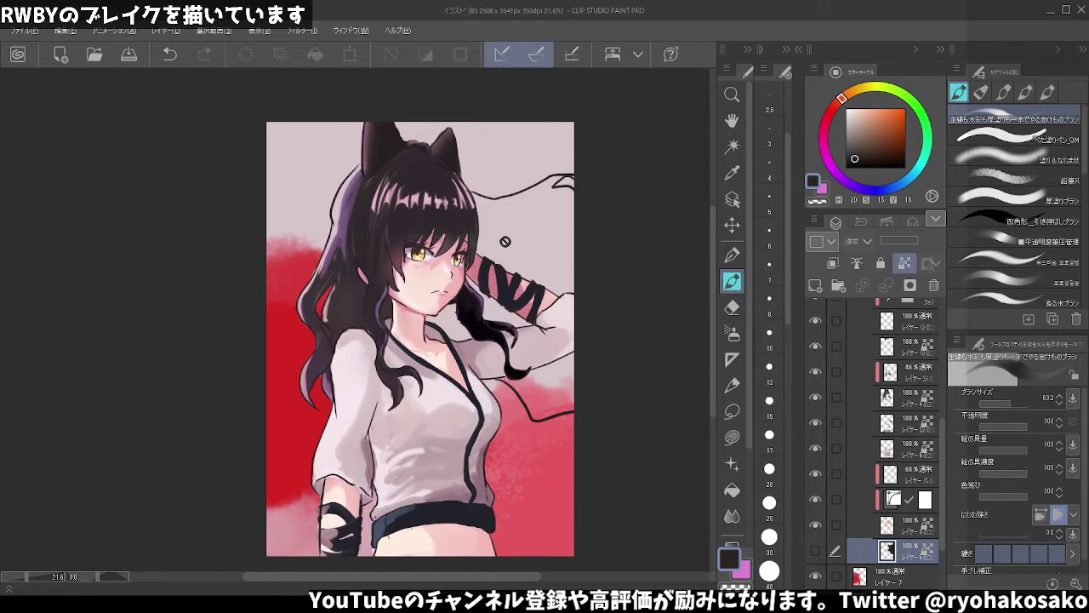
{"action": "key", "text": "alt"}
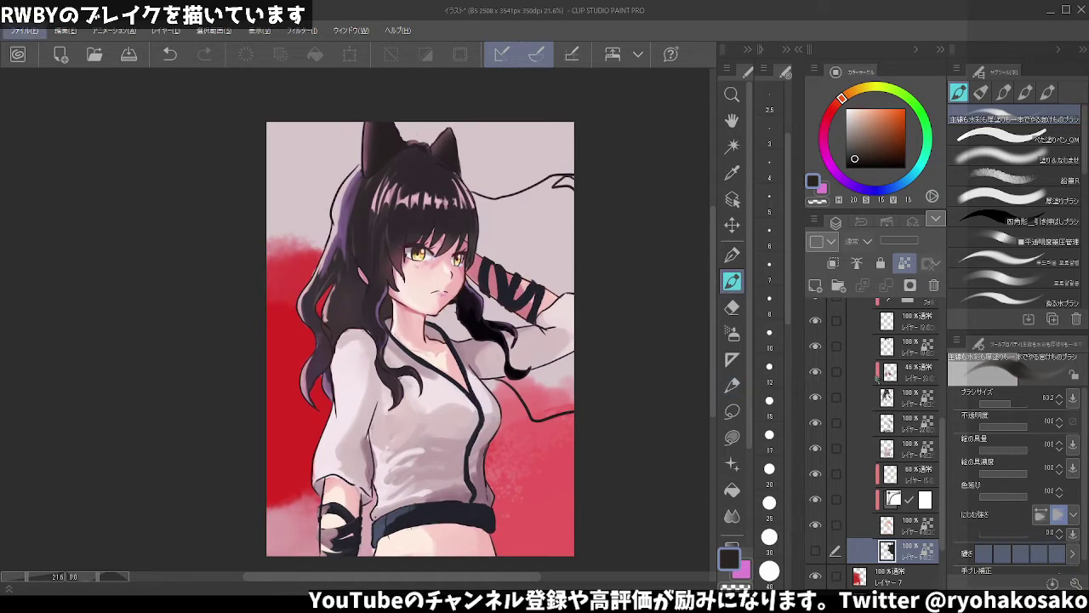
{"action": "scroll", "coordinate": [876, 378], "scroll_direction": "up", "scroll_amount": 3}
{"action": "scroll", "coordinate": [877, 378], "scroll_direction": "up", "scroll_amount": 3}
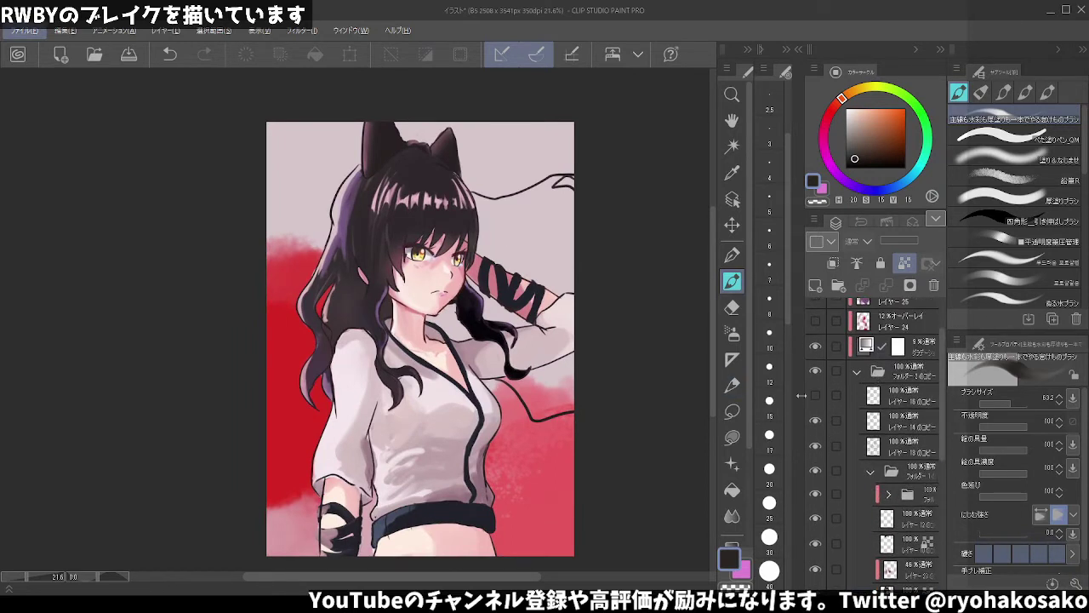
{"action": "scroll", "coordinate": [675, 350], "scroll_direction": "down", "scroll_amount": 3}
{"action": "scroll", "coordinate": [603, 344], "scroll_direction": "up", "scroll_amount": 1}
{"action": "scroll", "coordinate": [604, 345], "scroll_direction": "up", "scroll_amount": 1}
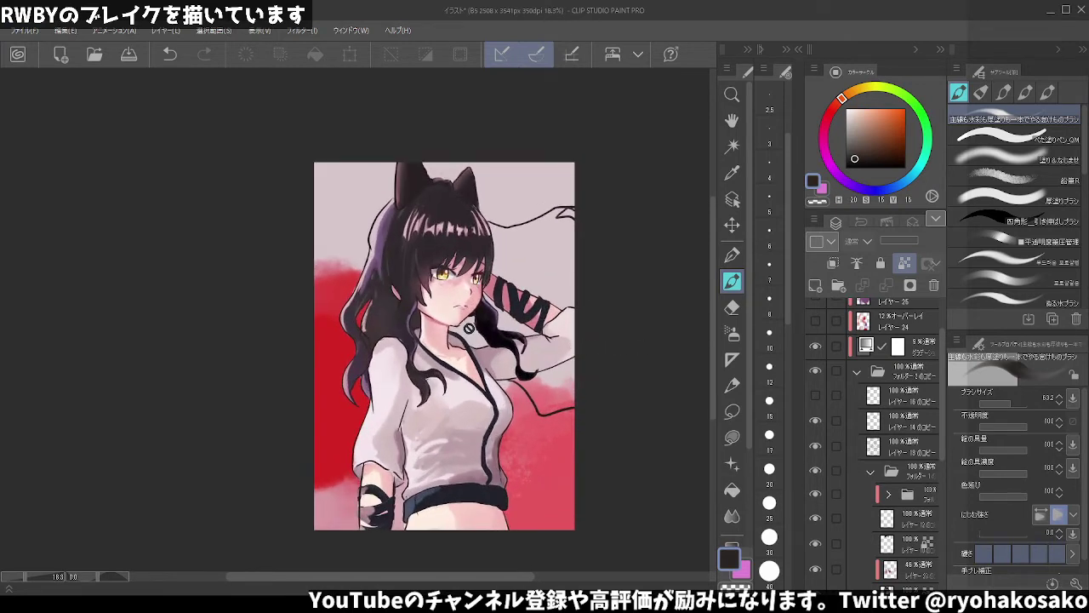
- Expand the copied folder and toggle the eye highlight layer to compare
{"action": "scroll", "coordinate": [348, 383], "scroll_direction": "up", "scroll_amount": 1}
{"action": "scroll", "coordinate": [347, 383], "scroll_direction": "up", "scroll_amount": 1}
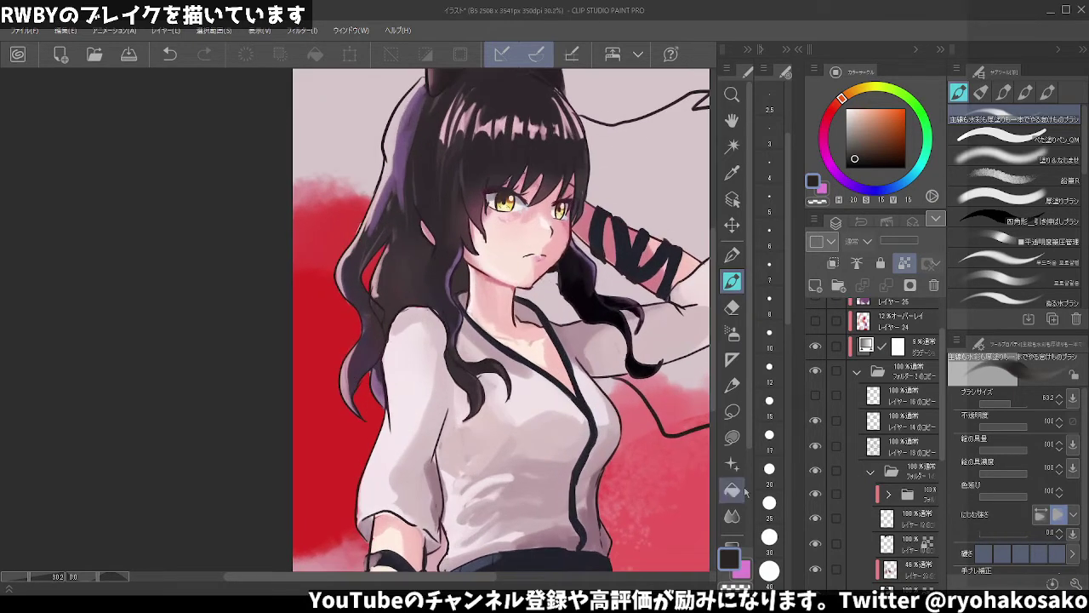
{"action": "scroll", "coordinate": [845, 423], "scroll_direction": "up", "scroll_amount": 2}
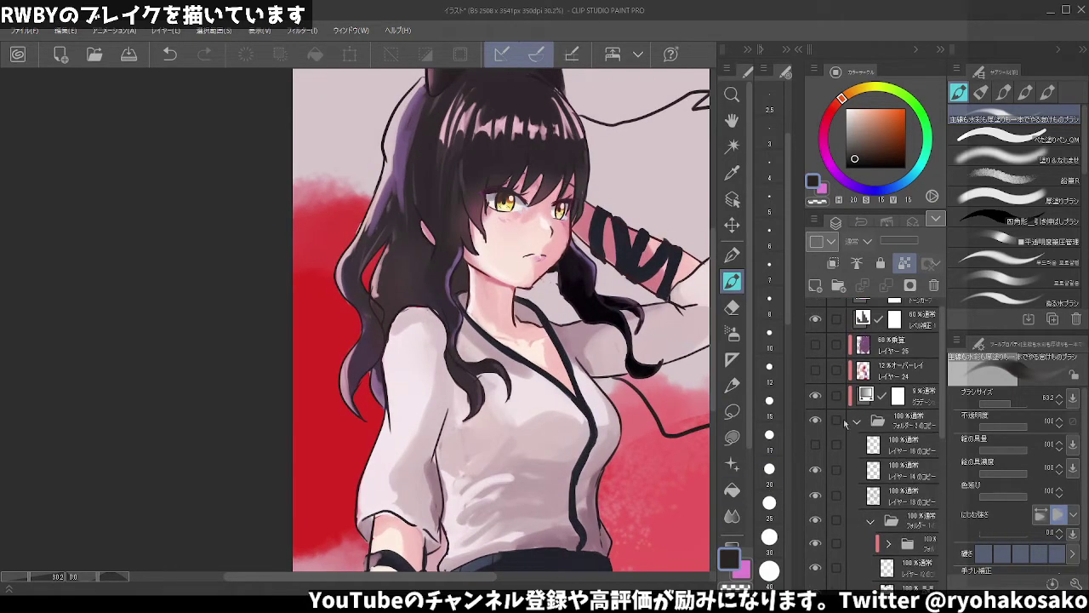
{"action": "left_click", "coordinate": [856, 424]}
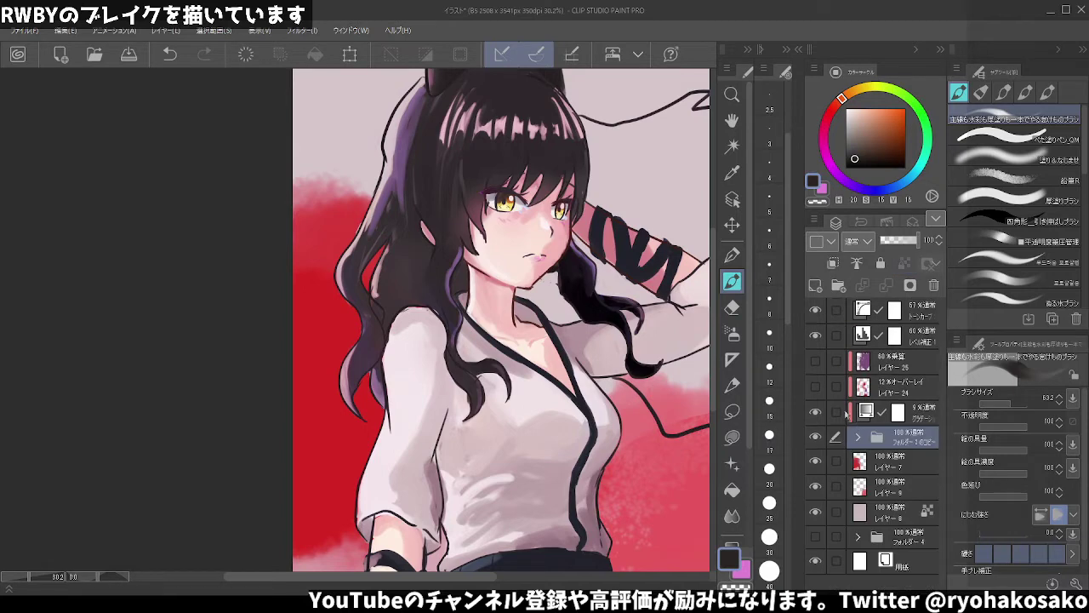
{"action": "left_click", "coordinate": [858, 437]}
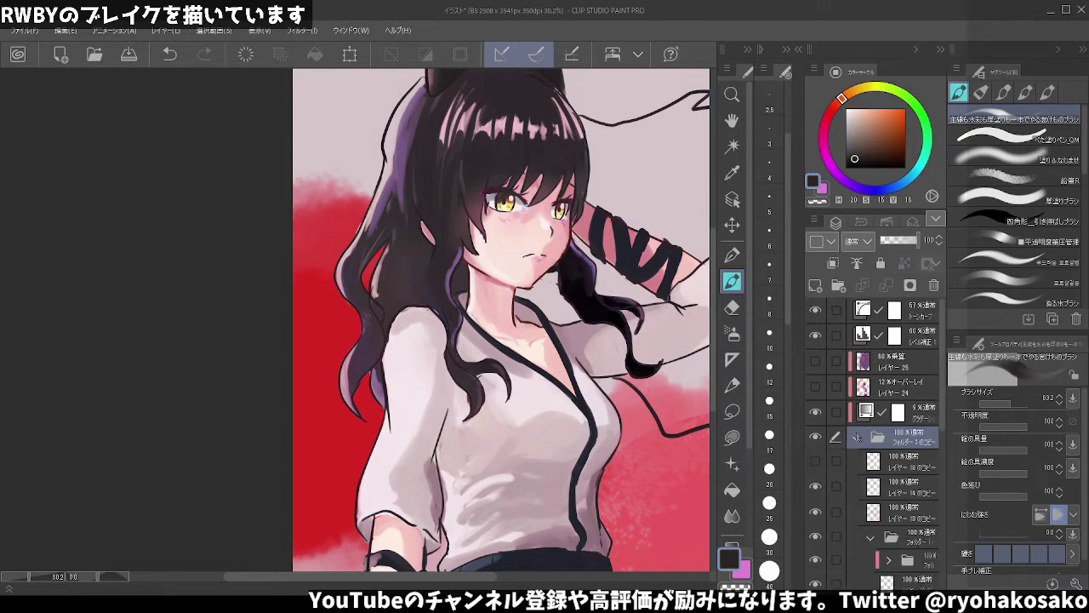
{"action": "scroll", "coordinate": [900, 454], "scroll_direction": "down", "scroll_amount": 1}
{"action": "left_click", "coordinate": [815, 455]}
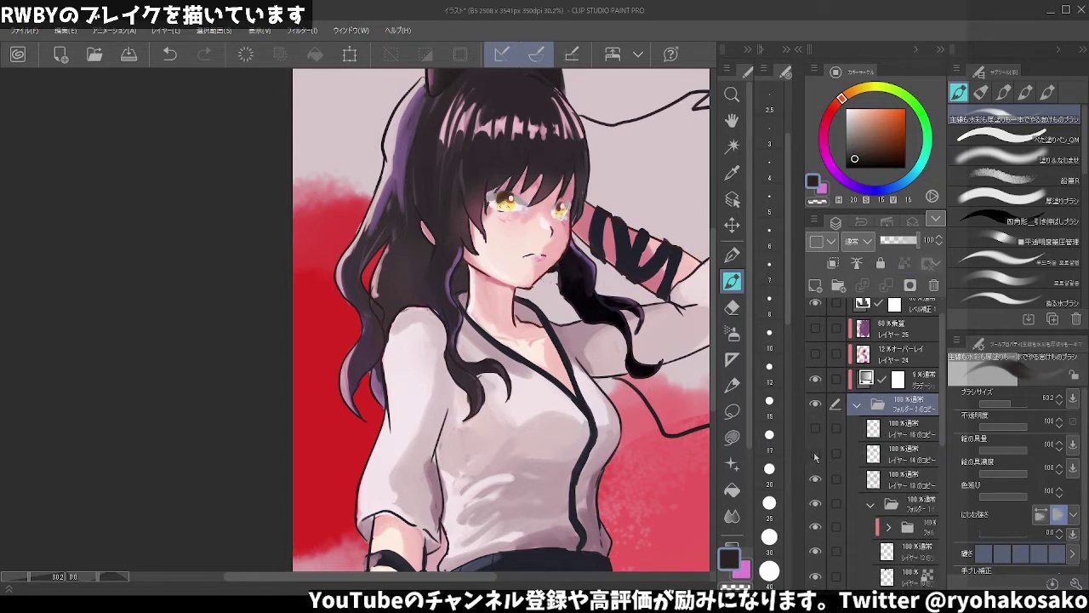
{"action": "left_click", "coordinate": [814, 455]}
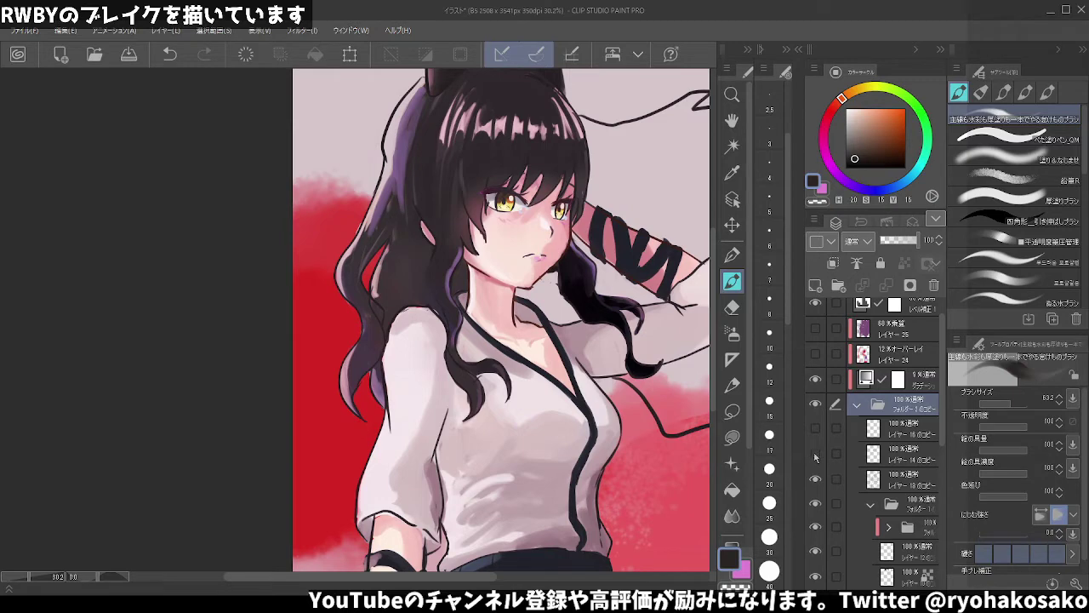
{"action": "left_click", "coordinate": [815, 455]}
- Select レイヤー14のコピー and another copy layer, checking its visibility
{"action": "left_click", "coordinate": [889, 454]}
{"action": "scroll", "coordinate": [889, 454], "scroll_direction": "down", "scroll_amount": 2}
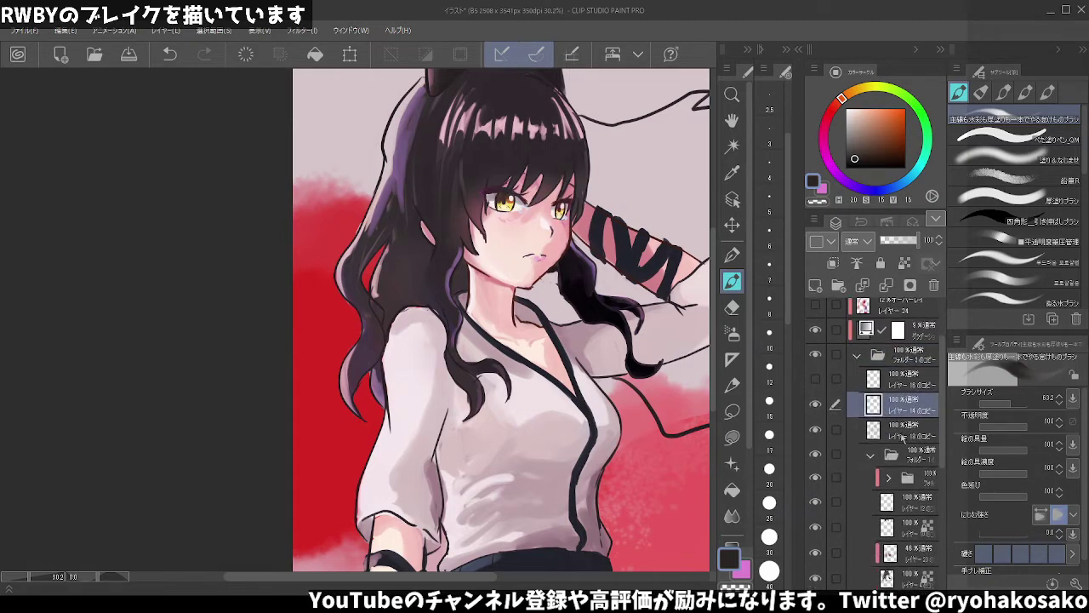
{"action": "left_click", "coordinate": [903, 432]}
{"action": "left_click", "coordinate": [814, 430]}
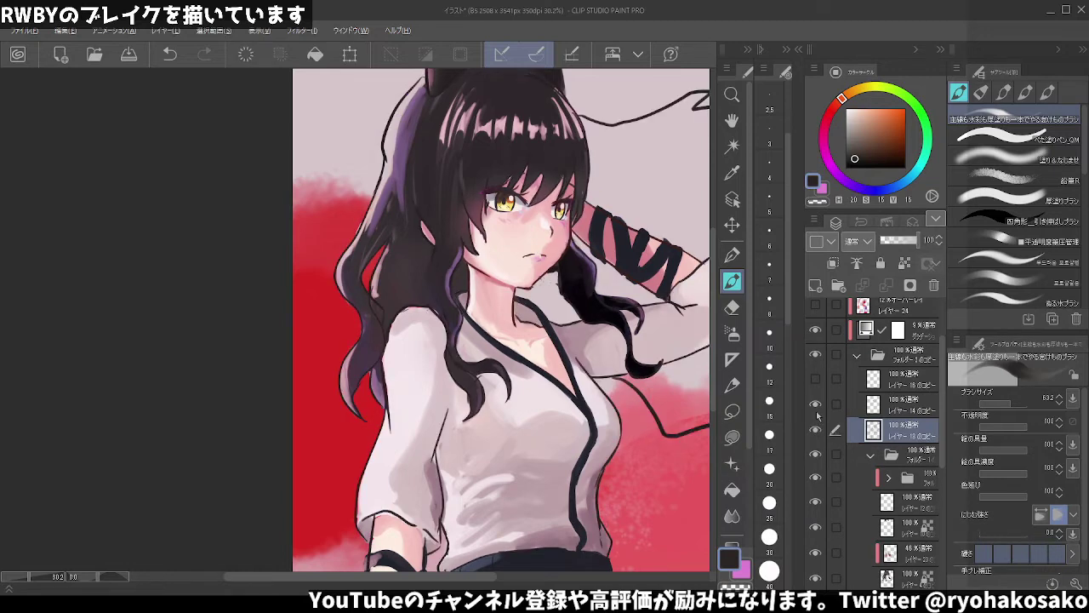
{"action": "scroll", "coordinate": [819, 415], "scroll_direction": "down", "scroll_amount": 2}
{"action": "left_click", "coordinate": [857, 357]}
{"action": "scroll", "coordinate": [617, 372], "scroll_direction": "down", "scroll_amount": 2}
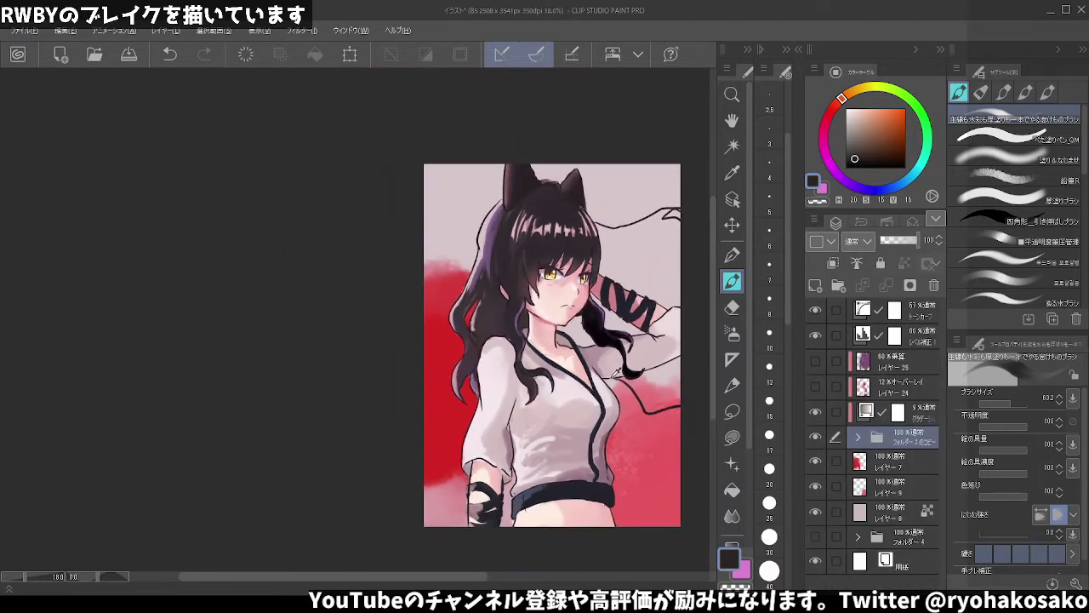
{"action": "key", "text": "alt"}
{"action": "left_click", "coordinate": [858, 437]}
- Try merging the folder's layers with Ctrl+E, then undo it
{"action": "scroll", "coordinate": [905, 462], "scroll_direction": "down", "scroll_amount": 2}
{"action": "scroll", "coordinate": [904, 463], "scroll_direction": "down", "scroll_amount": 2}
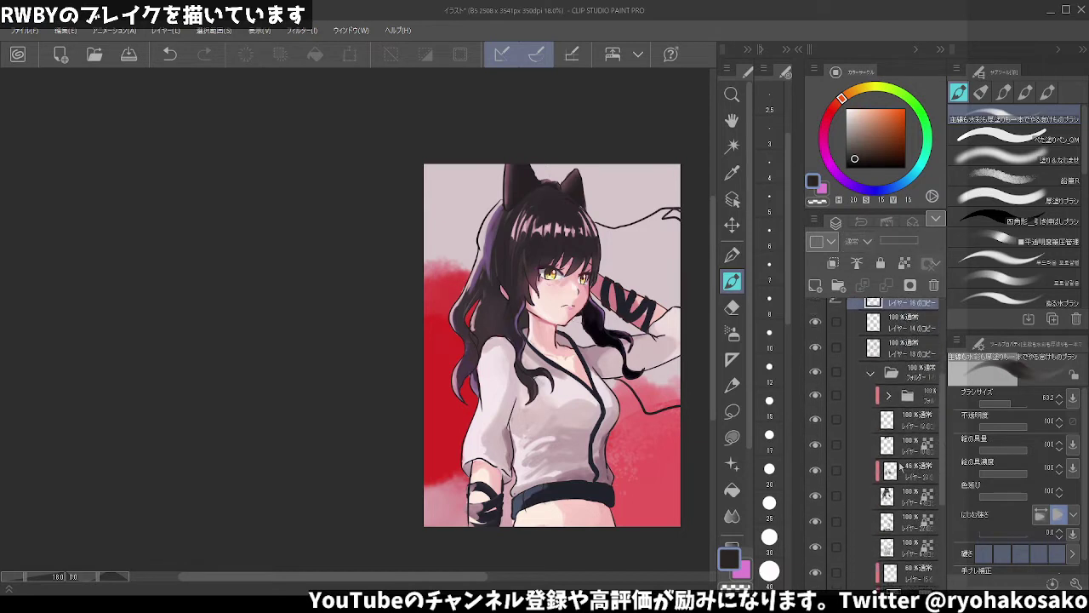
{"action": "scroll", "coordinate": [903, 465], "scroll_direction": "down", "scroll_amount": 2}
{"action": "scroll", "coordinate": [902, 466], "scroll_direction": "down", "scroll_amount": 2}
{"action": "scroll", "coordinate": [902, 464], "scroll_direction": "up", "scroll_amount": 2}
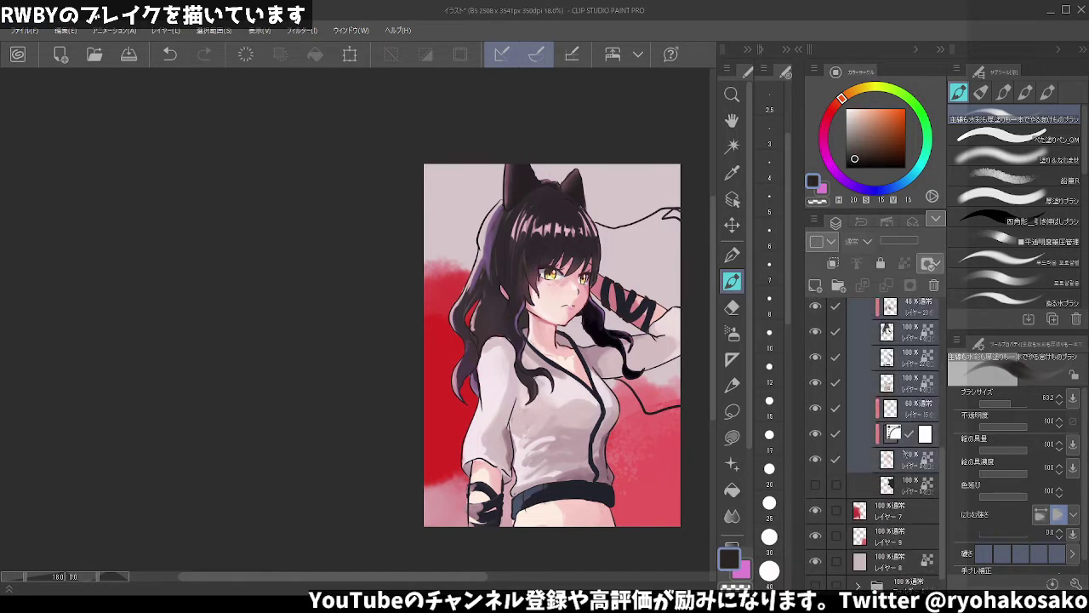
{"action": "scroll", "coordinate": [903, 458], "scroll_direction": "up", "scroll_amount": 2}
{"action": "scroll", "coordinate": [903, 451], "scroll_direction": "up", "scroll_amount": 2}
{"action": "scroll", "coordinate": [904, 447], "scroll_direction": "up", "scroll_amount": 2}
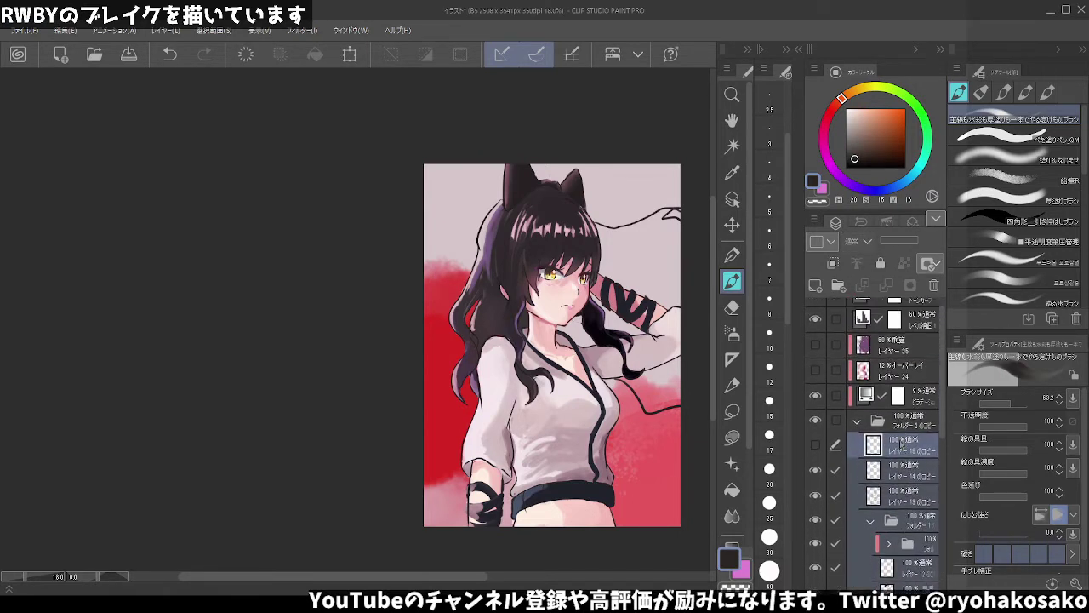
{"action": "key", "text": "ctrl+e"}
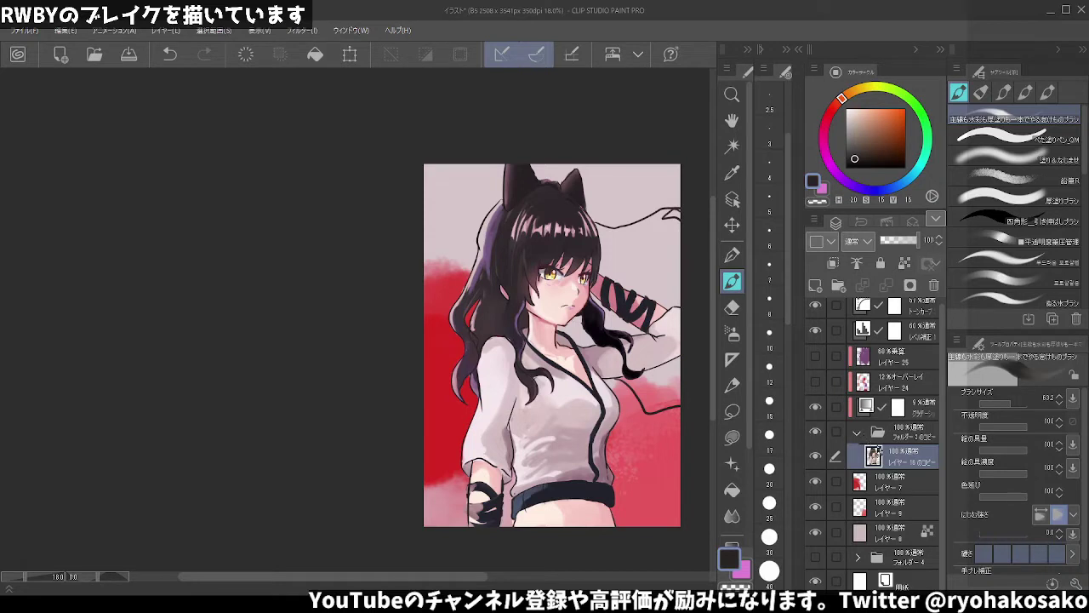
{"action": "key", "text": "ctrl+z"}
- Try merging a selected range of layers with Shift+Alt+E, then undo
{"action": "scroll", "coordinate": [877, 423], "scroll_direction": "down", "scroll_amount": 1}
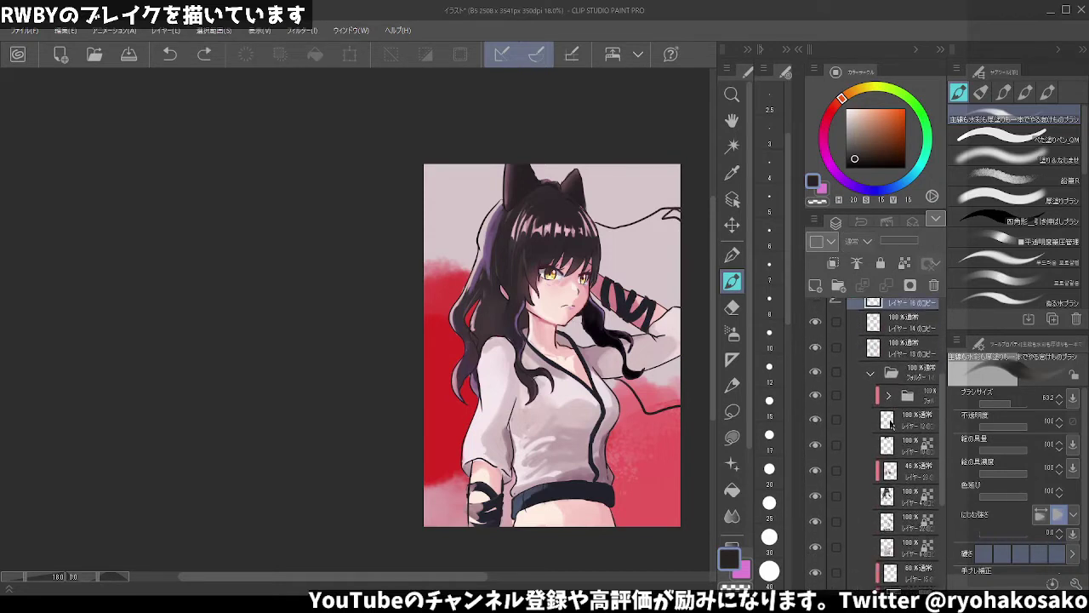
{"action": "scroll", "coordinate": [877, 423], "scroll_direction": "down", "scroll_amount": 2}
{"action": "scroll", "coordinate": [876, 423], "scroll_direction": "down", "scroll_amount": 1}
{"action": "left_click", "coordinate": [912, 528], "text": "shift"}
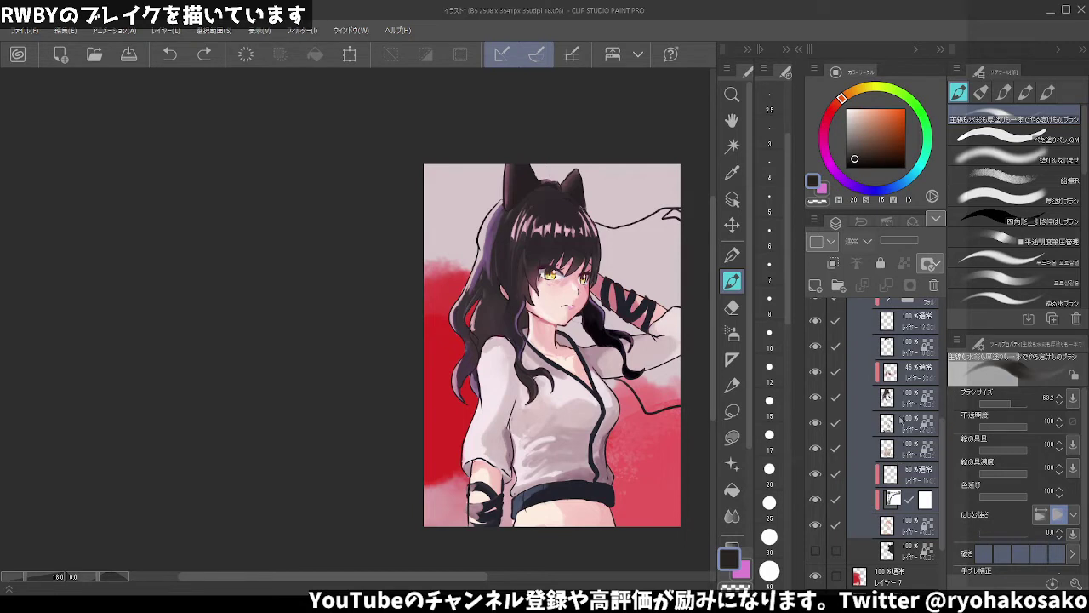
{"action": "key", "text": "shift+alt+e"}
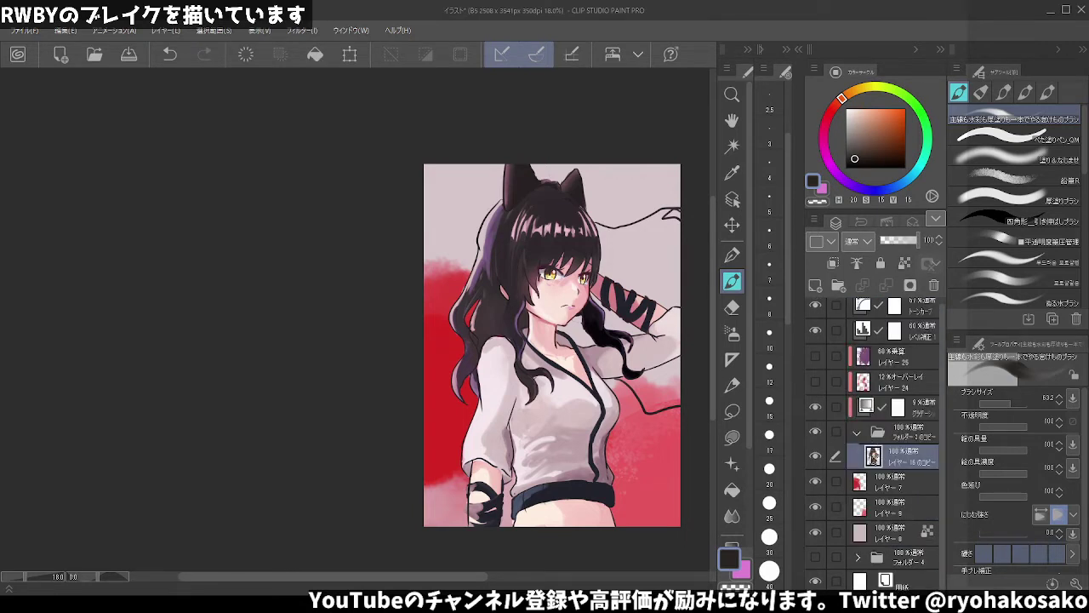
{"action": "left_click", "coordinate": [857, 436]}
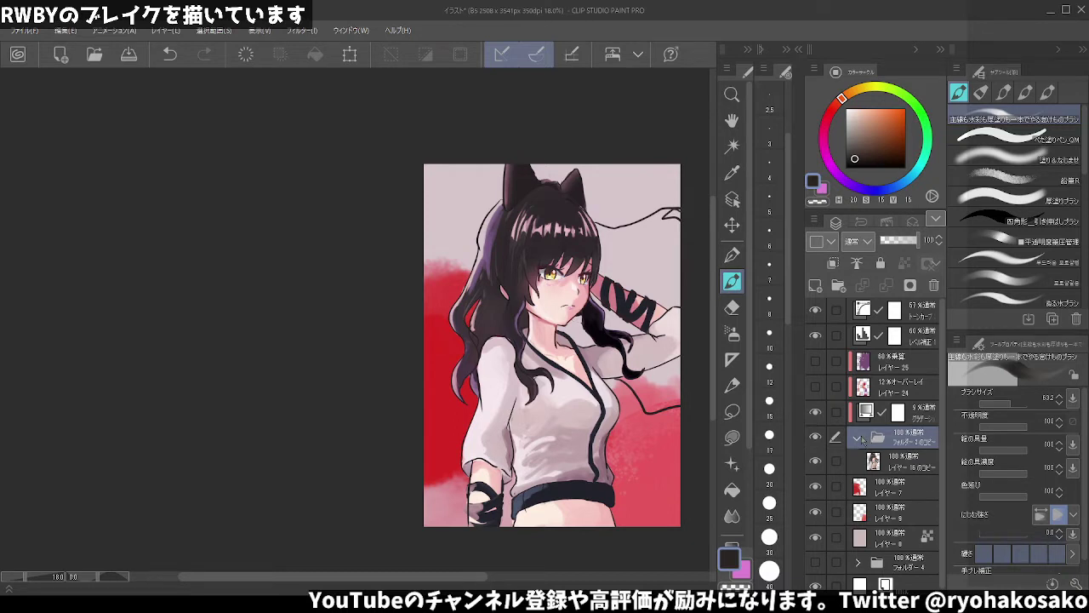
{"action": "key", "text": "ctrl+z"}
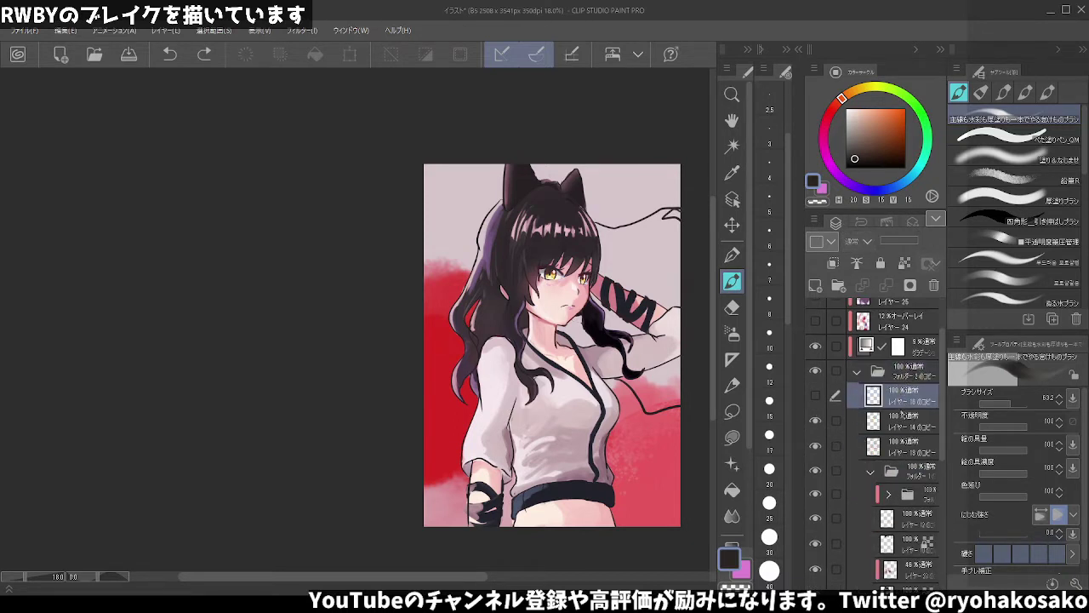
- Multi-select the copy and lower layers without the folder, then pick one working layer
{"action": "scroll", "coordinate": [900, 445], "scroll_direction": "down", "scroll_amount": 2}
{"action": "left_click", "coordinate": [901, 372], "text": "ctrl"}
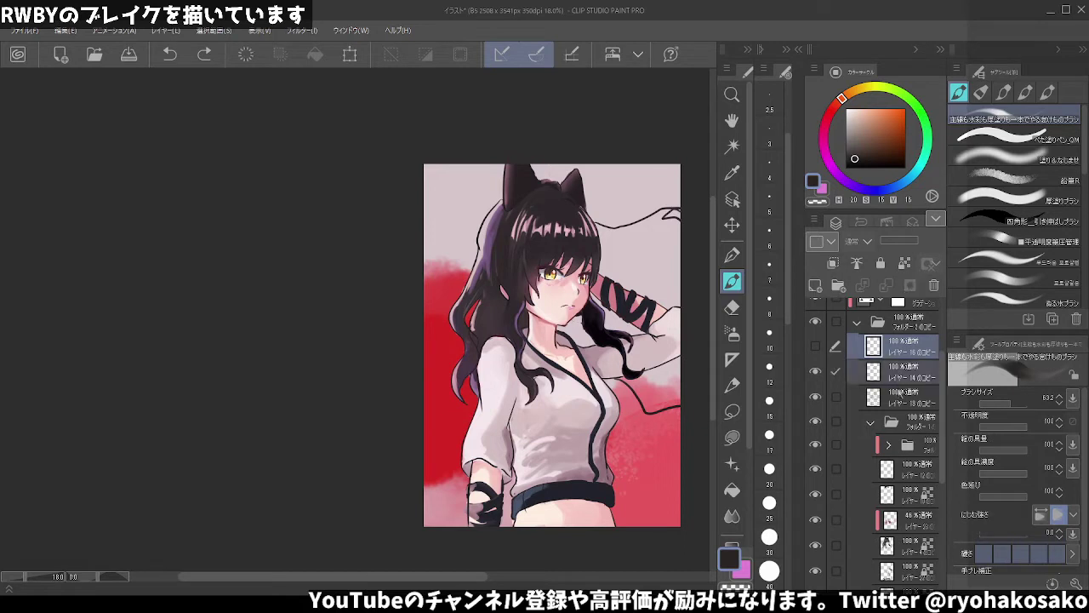
{"action": "left_click", "coordinate": [902, 395], "text": "ctrl"}
{"action": "scroll", "coordinate": [900, 451], "scroll_direction": "down", "scroll_amount": 4}
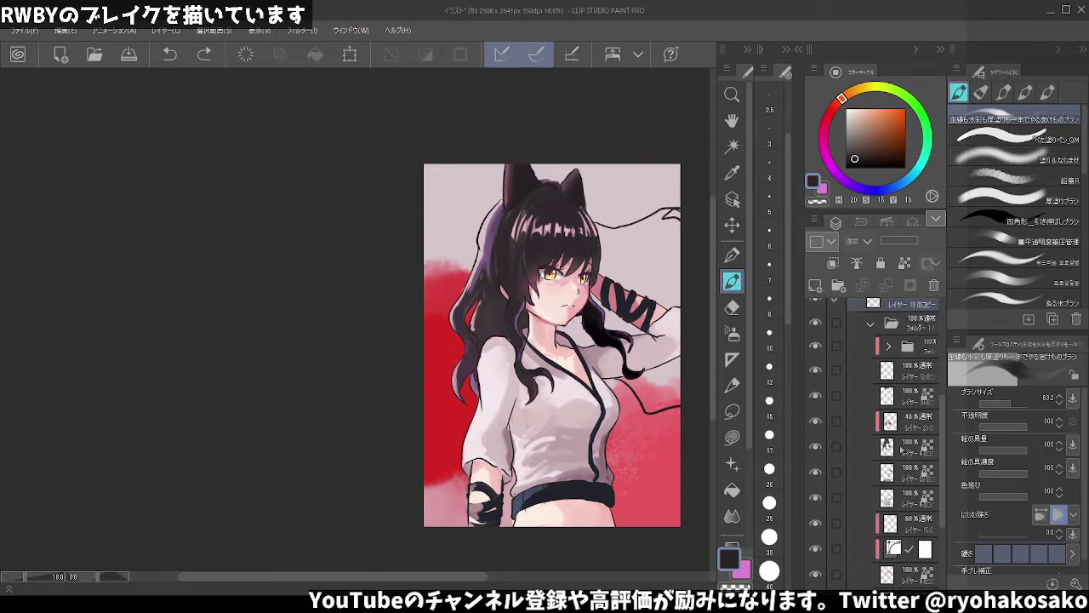
{"action": "scroll", "coordinate": [900, 467], "scroll_direction": "down", "scroll_amount": 3}
{"action": "left_click", "coordinate": [908, 499], "text": "shift"}
{"action": "scroll", "coordinate": [911, 443], "scroll_direction": "up", "scroll_amount": 2}
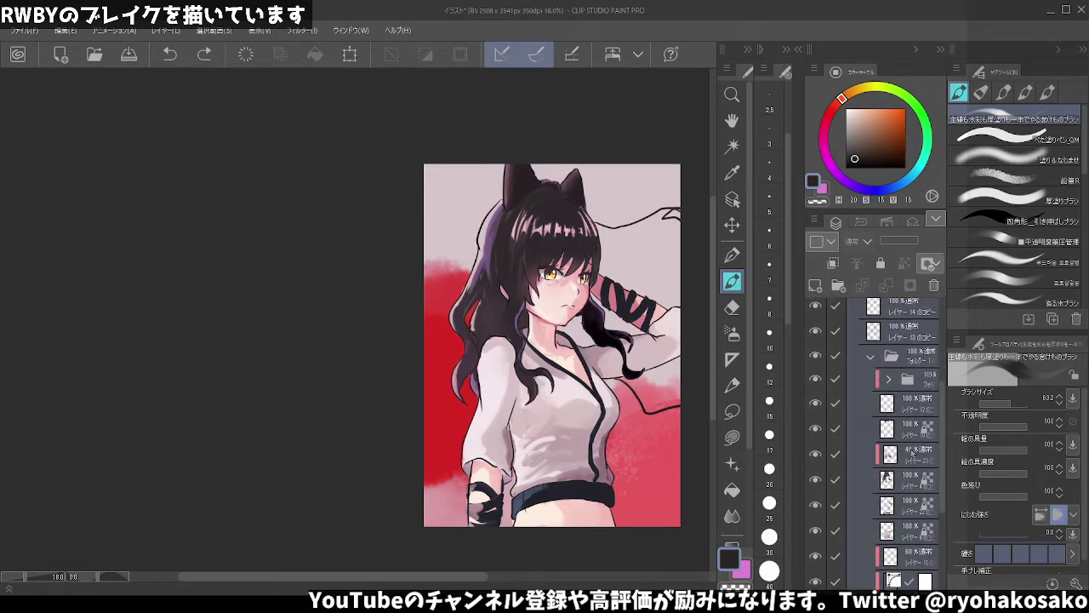
{"action": "scroll", "coordinate": [914, 391], "scroll_direction": "up", "scroll_amount": 2}
{"action": "left_click", "coordinate": [914, 381], "text": "ctrl"}
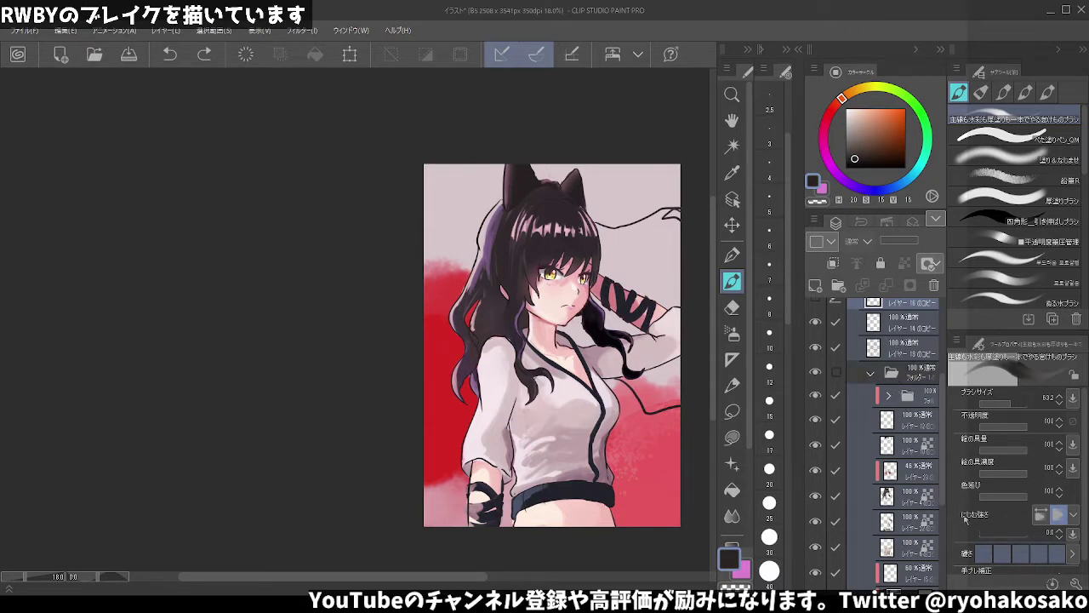
{"action": "left_click", "coordinate": [902, 342]}
{"action": "key", "text": "ctrl+plus"}
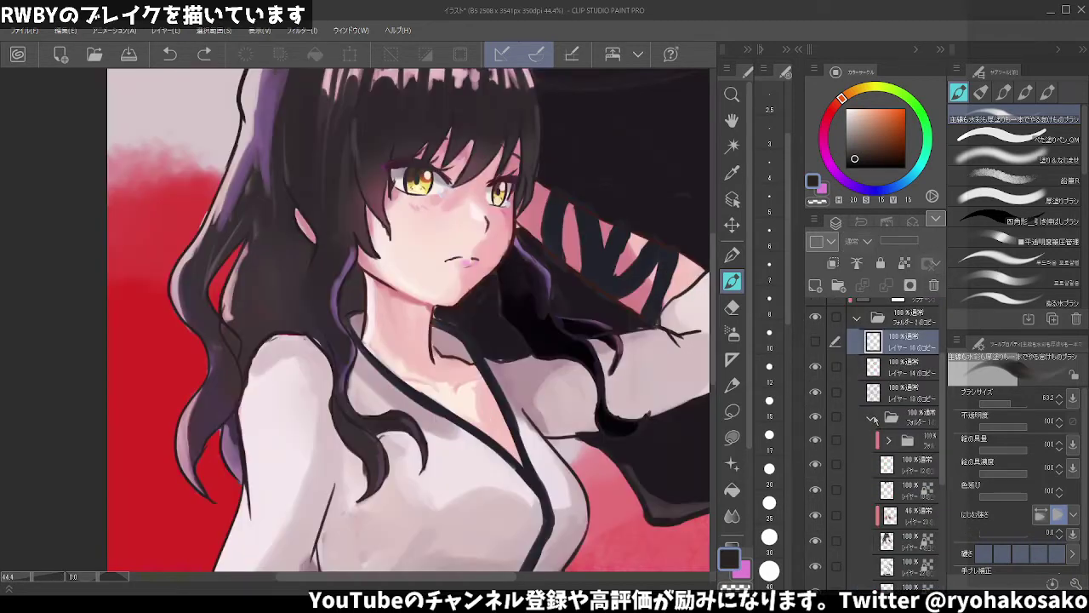
{"action": "left_click", "coordinate": [898, 393]}
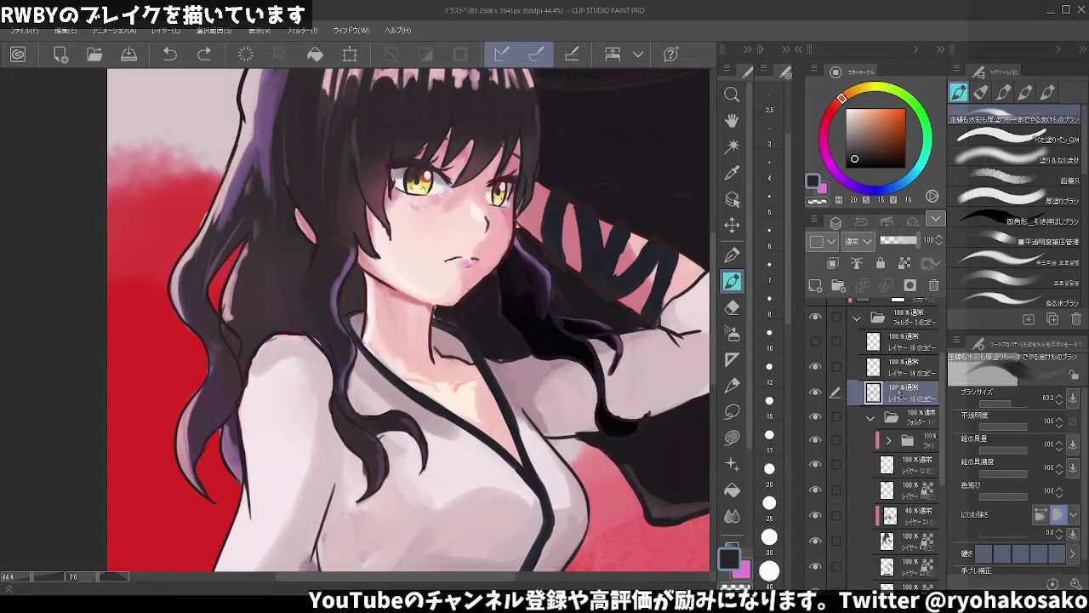
{"action": "left_click", "coordinate": [814, 393]}
{"action": "scroll", "coordinate": [894, 444], "scroll_direction": "down", "scroll_amount": 2}
{"action": "scroll", "coordinate": [894, 448], "scroll_direction": "down", "scroll_amount": 1}
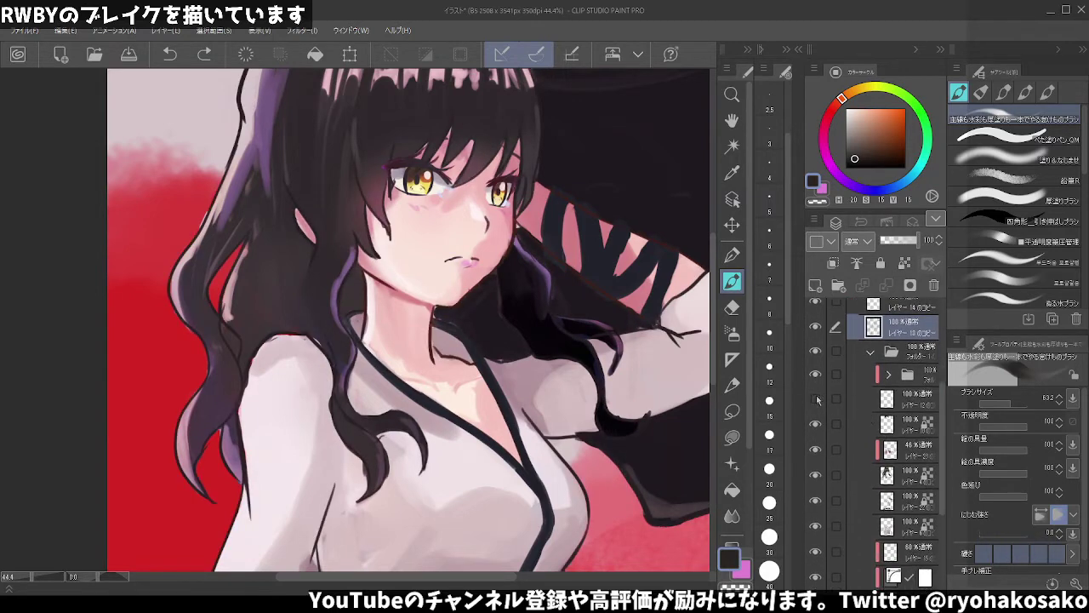
{"action": "left_click", "coordinate": [816, 398]}
{"action": "scroll", "coordinate": [815, 400], "scroll_direction": "down", "scroll_amount": 1}
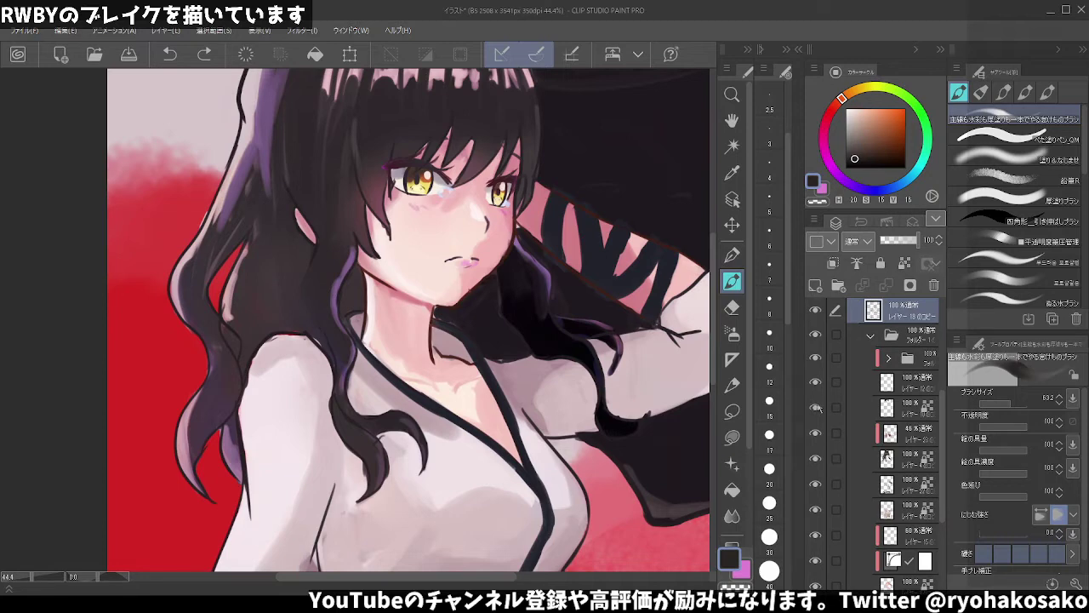
{"action": "scroll", "coordinate": [865, 398], "scroll_direction": "up", "scroll_amount": 3}
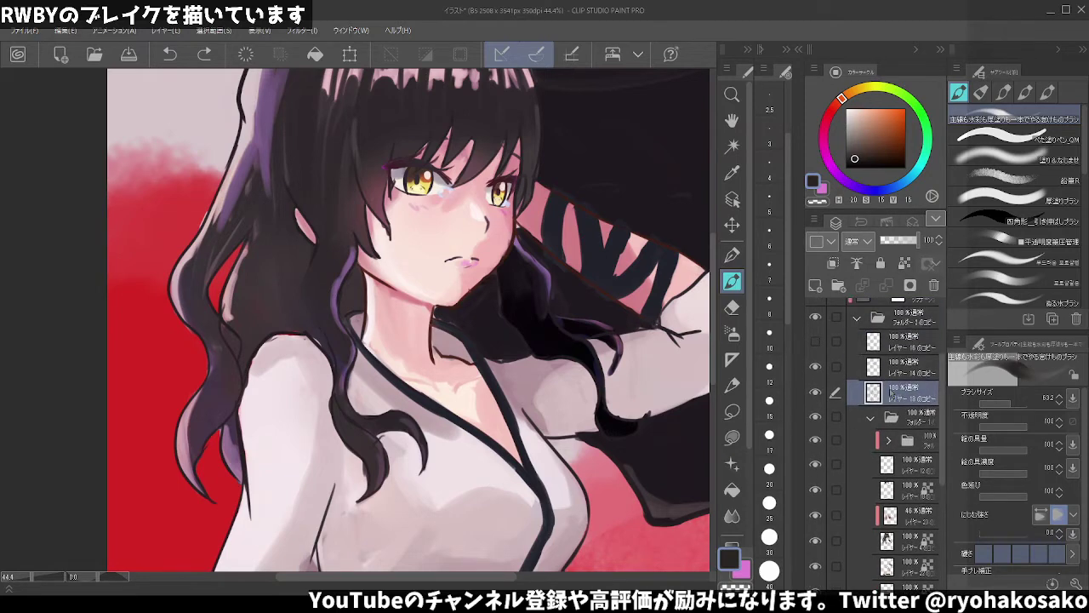
{"action": "left_click", "coordinate": [898, 366]}
{"action": "left_click", "coordinate": [817, 368]}
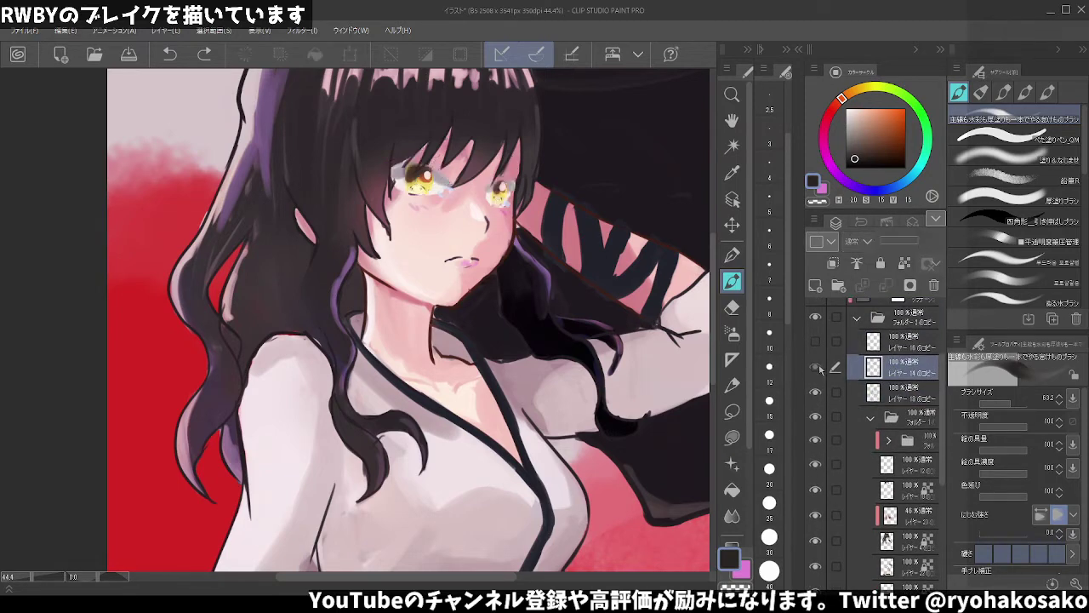
{"action": "left_click", "coordinate": [818, 367]}
{"action": "left_click", "coordinate": [817, 392]}
{"action": "left_click", "coordinate": [817, 393]}
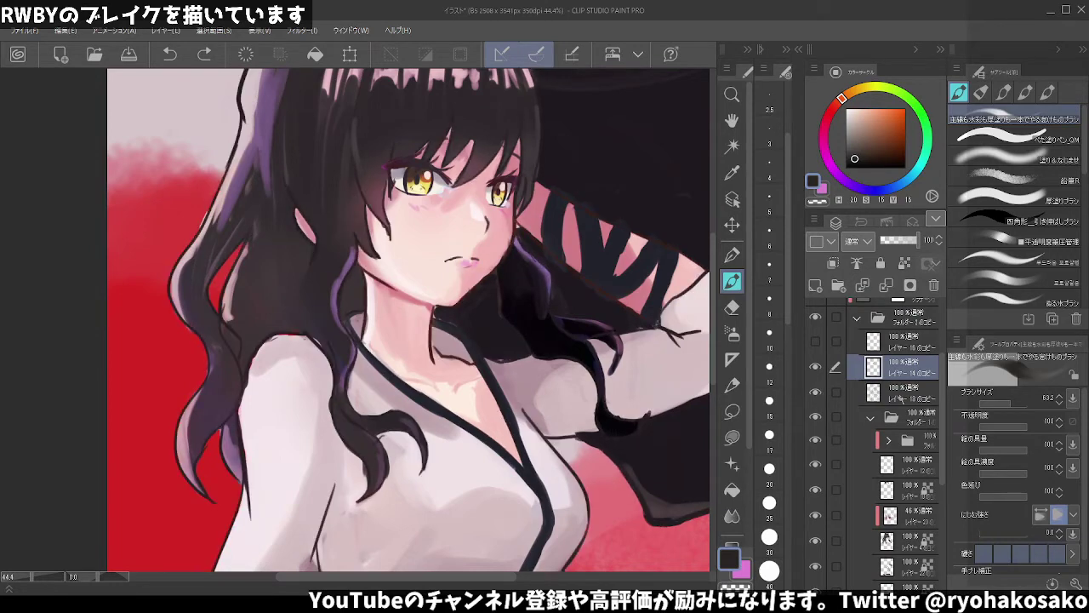
{"action": "left_click", "coordinate": [898, 392]}
- Choose a light grey on the colour wheel and enlarge the brush to 242.8
{"action": "scroll", "coordinate": [621, 280], "scroll_direction": "down", "scroll_amount": 2}
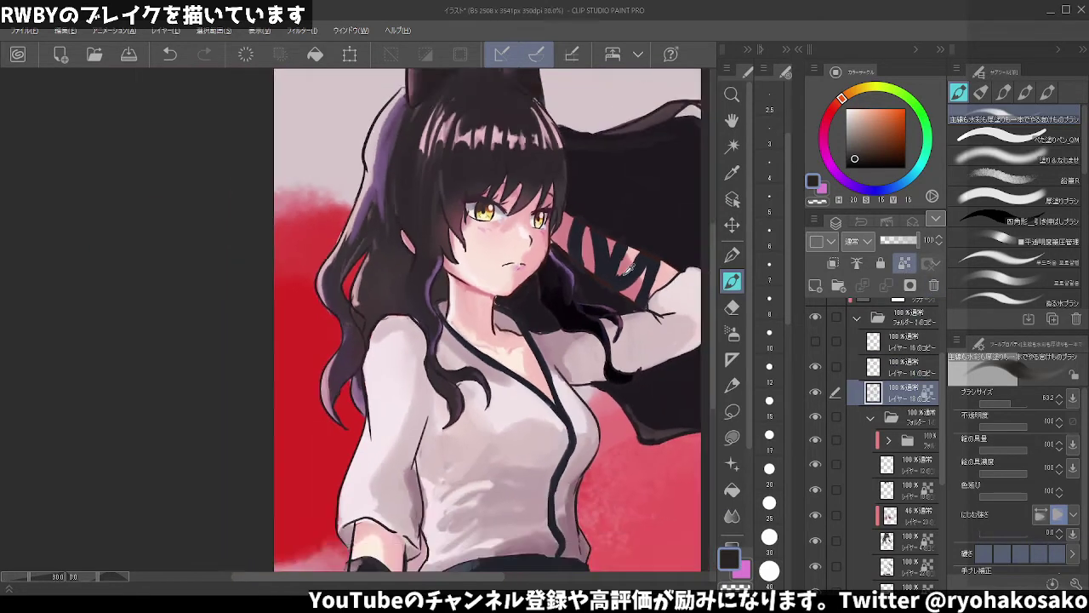
{"action": "scroll", "coordinate": [621, 280], "scroll_direction": "down", "scroll_amount": 1}
{"action": "left_click", "coordinate": [854, 126]}
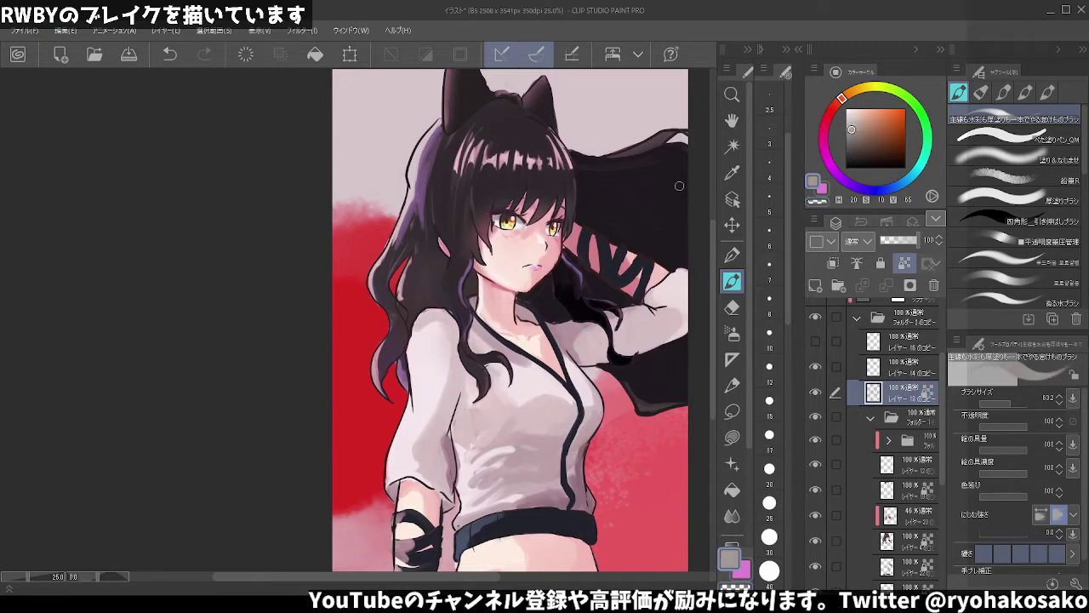
{"action": "left_click", "coordinate": [858, 141]}
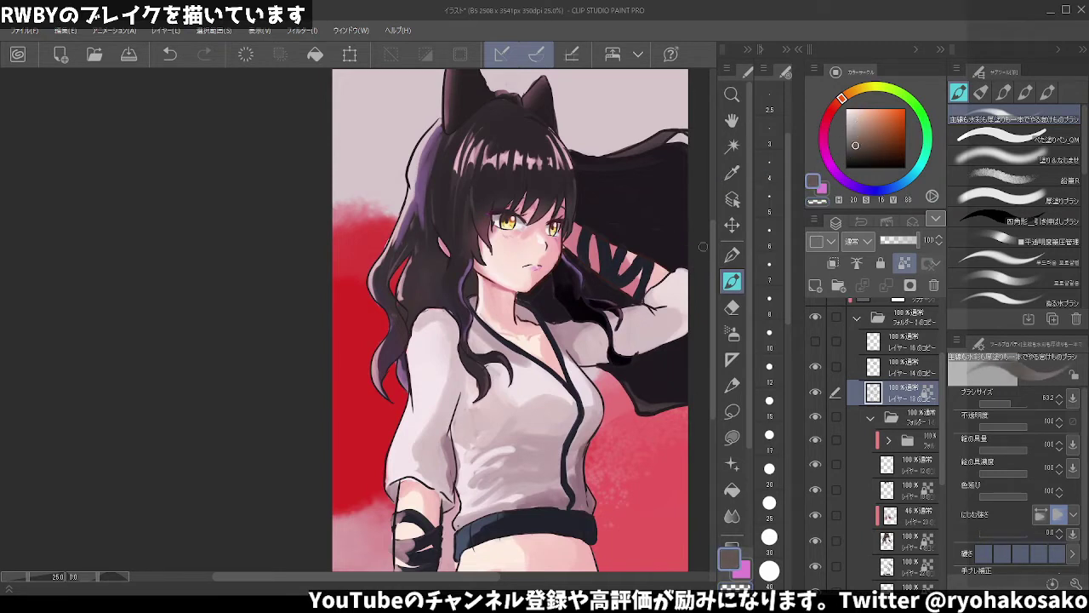
{"action": "left_click", "coordinate": [851, 134]}
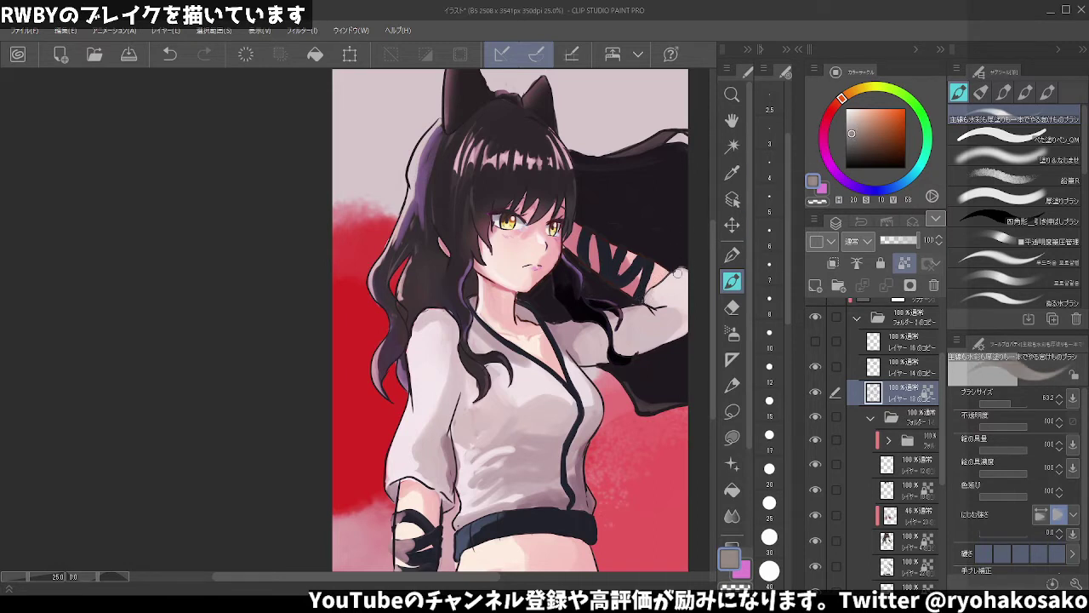
{"action": "mouse_move", "coordinate": [667, 269]}
{"action": "left_mouse_down"}
{"action": "mouse_move", "coordinate": [678, 267]}
{"action": "mouse_move", "coordinate": [621, 336]}
{"action": "mouse_move", "coordinate": [634, 354]}
{"action": "left_mouse_up"}
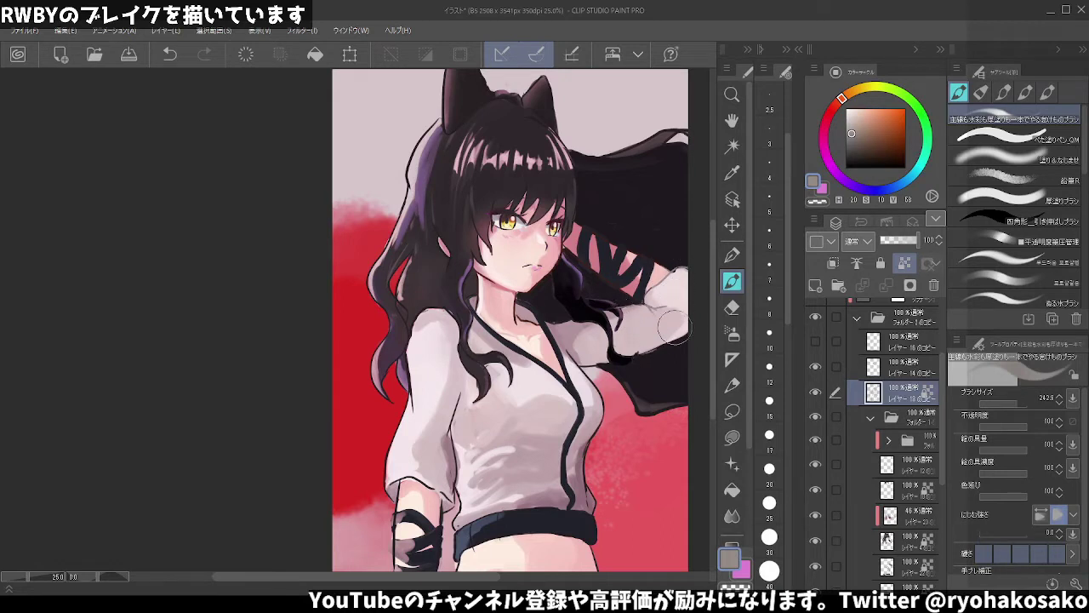
- Paint light grey over the raised hand, sleeve and blouse edges, covering stray dark hair
{"action": "left_click_drag", "start_coordinate": [681, 315], "coordinate": [666, 320]}
{"action": "left_click_drag", "start_coordinate": [852, 134], "coordinate": [853, 143]}
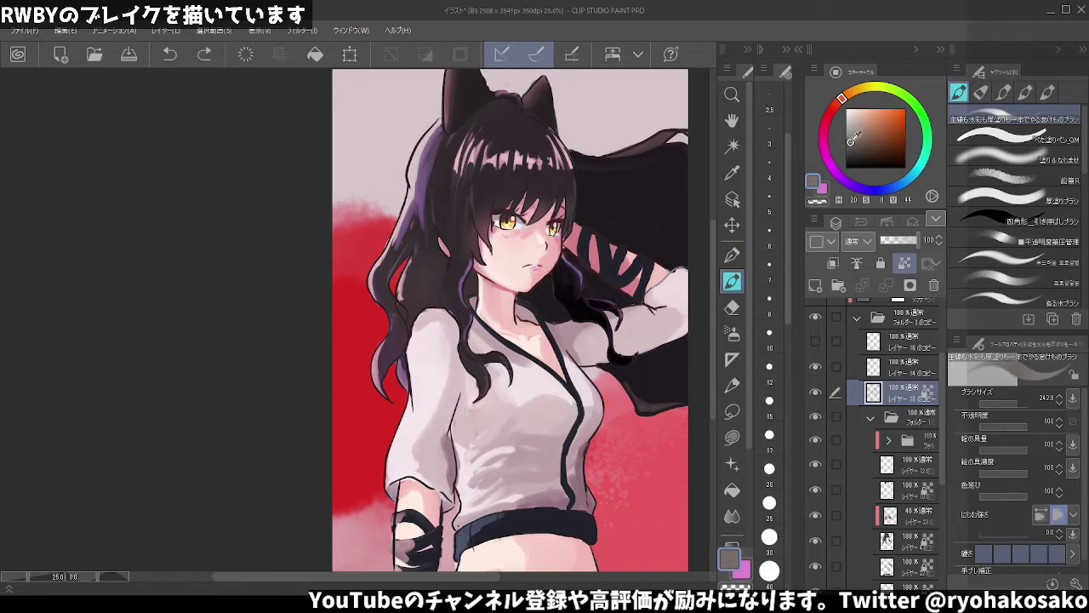
{"action": "mouse_move", "coordinate": [672, 281]}
{"action": "left_mouse_down"}
{"action": "mouse_move", "coordinate": [642, 308]}
{"action": "mouse_move", "coordinate": [642, 349]}
{"action": "left_mouse_up"}
{"action": "left_click_drag", "start_coordinate": [850, 148], "coordinate": [853, 148]}
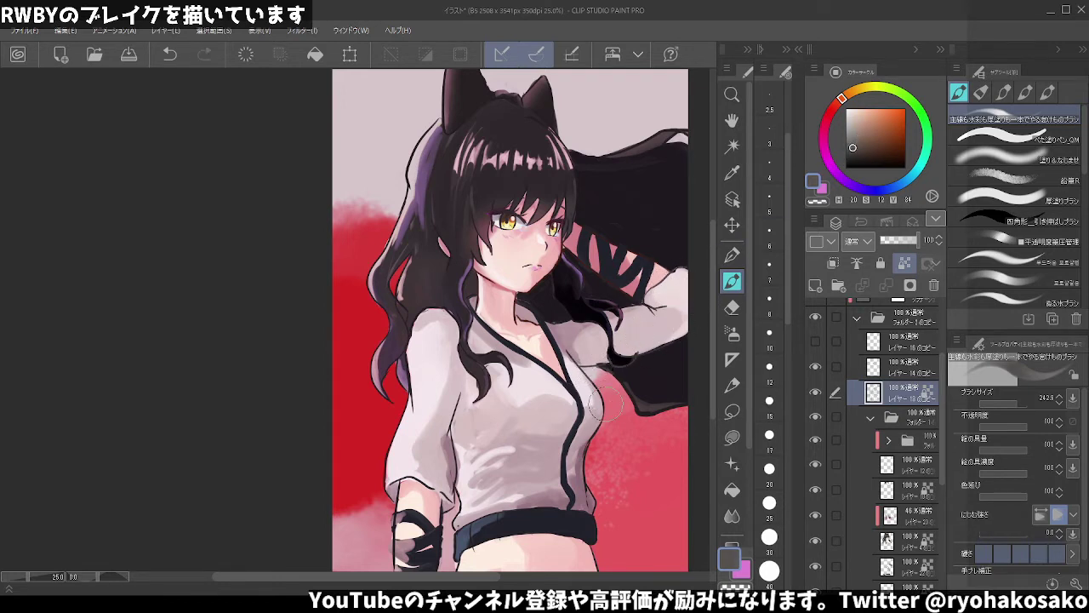
{"action": "left_click_drag", "start_coordinate": [577, 356], "coordinate": [577, 502]}
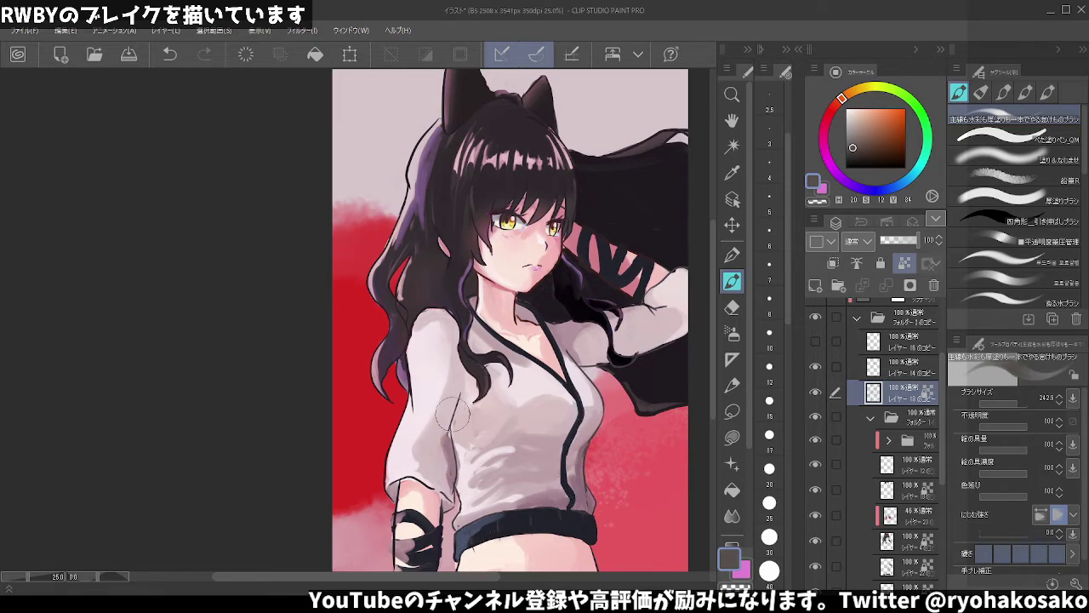
{"action": "left_click_drag", "start_coordinate": [411, 390], "coordinate": [412, 430]}
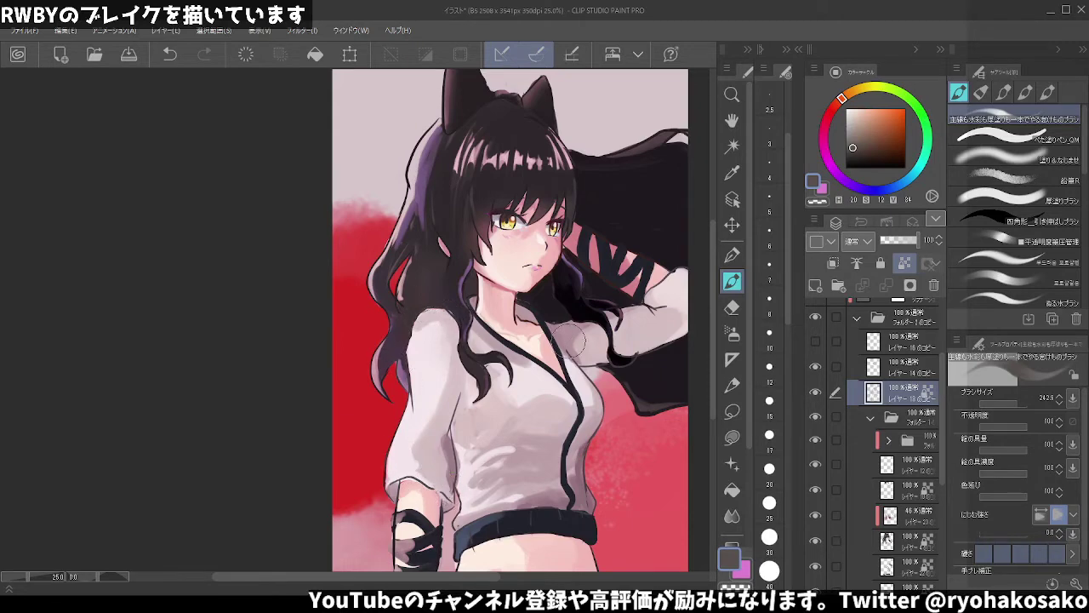
{"action": "key", "text": "alt"}
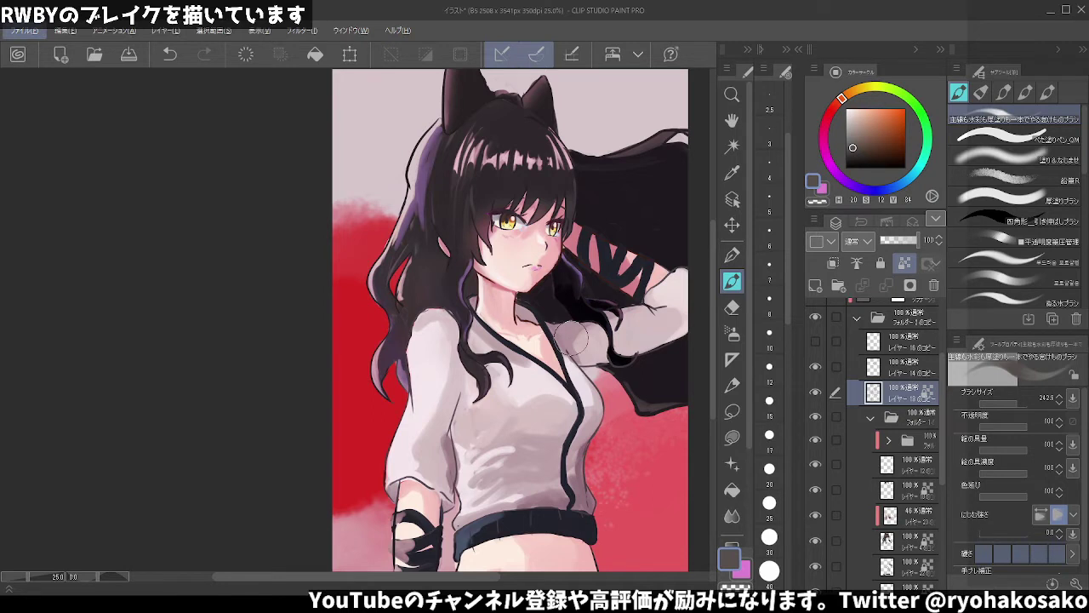
{"action": "key", "text": "alt"}
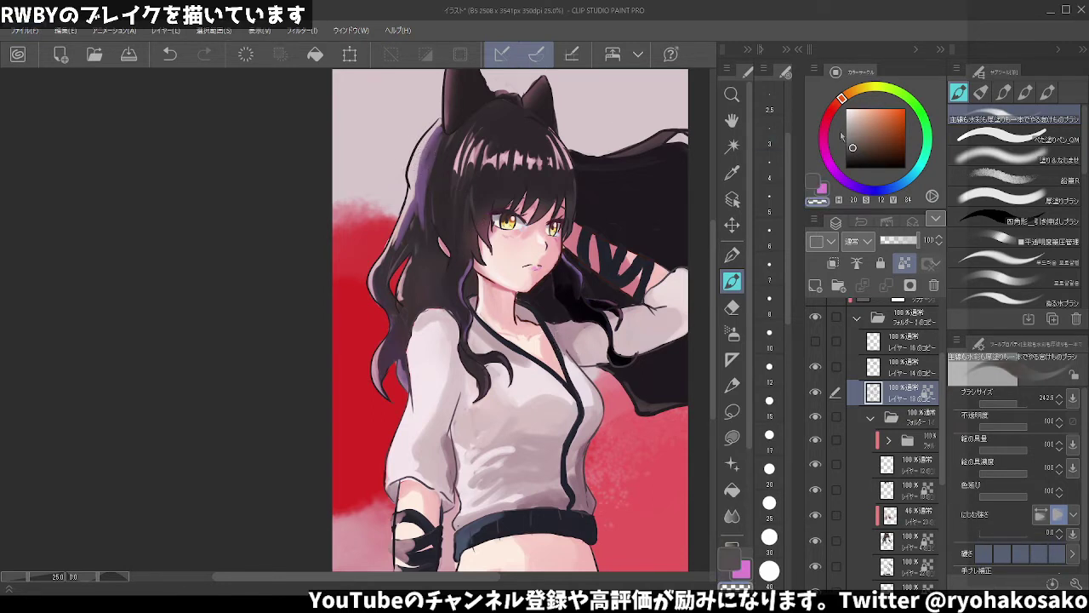
- Brush light grey-beige strokes over the hair's upper-left outline
{"action": "left_click", "coordinate": [851, 130]}
{"action": "left_click_drag", "start_coordinate": [430, 115], "coordinate": [410, 170]}
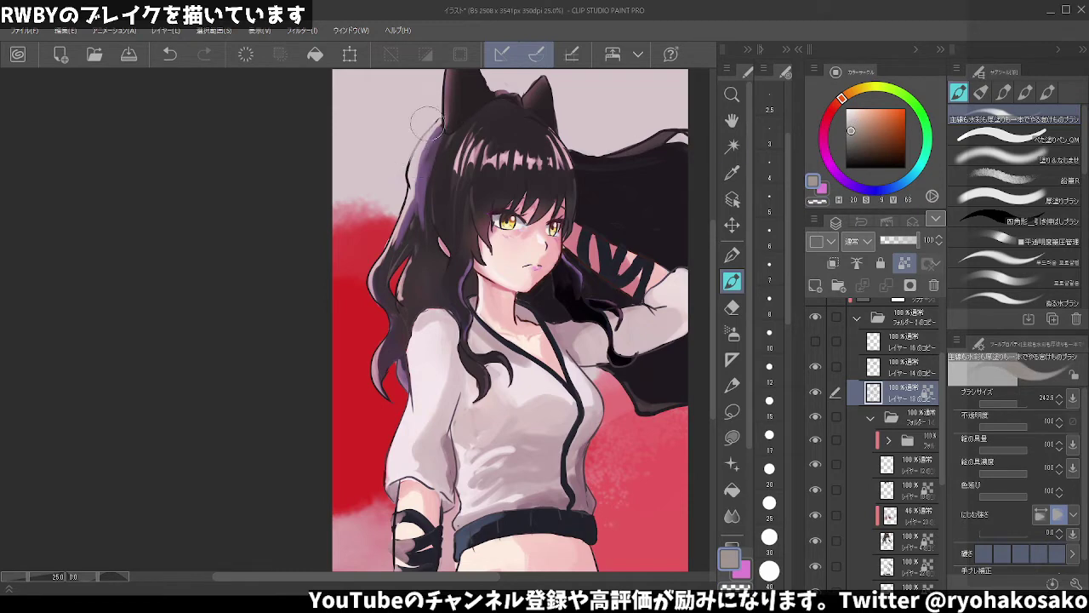
{"action": "left_click_drag", "start_coordinate": [422, 127], "coordinate": [400, 196]}
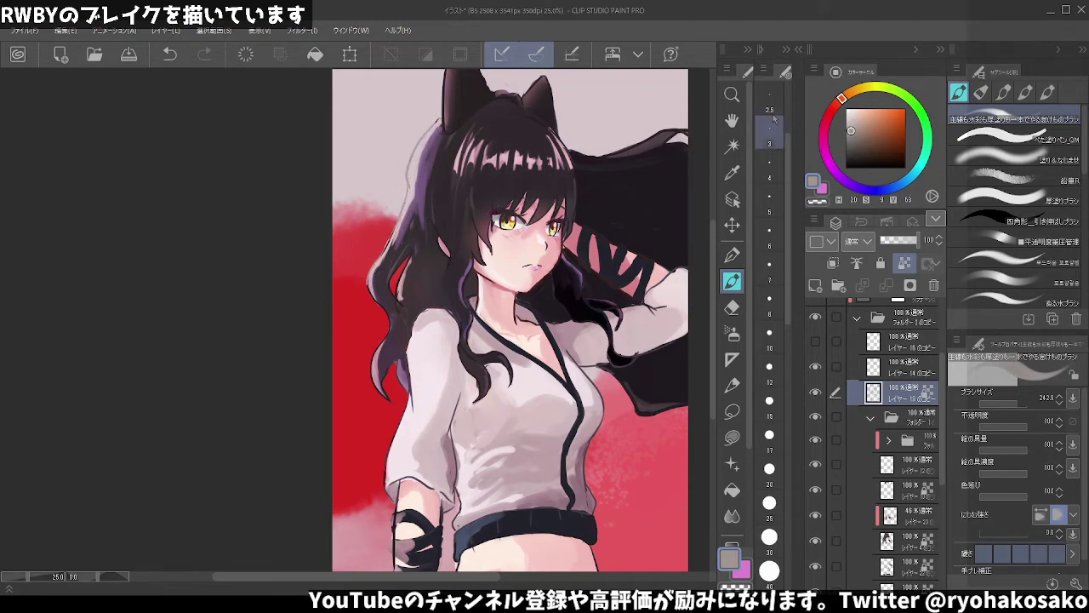
- Repaint the hair's left edge in a lighter beige-grey, redoing one stroke for a smoother blend
{"action": "left_click", "coordinate": [418, 155], "text": "alt"}
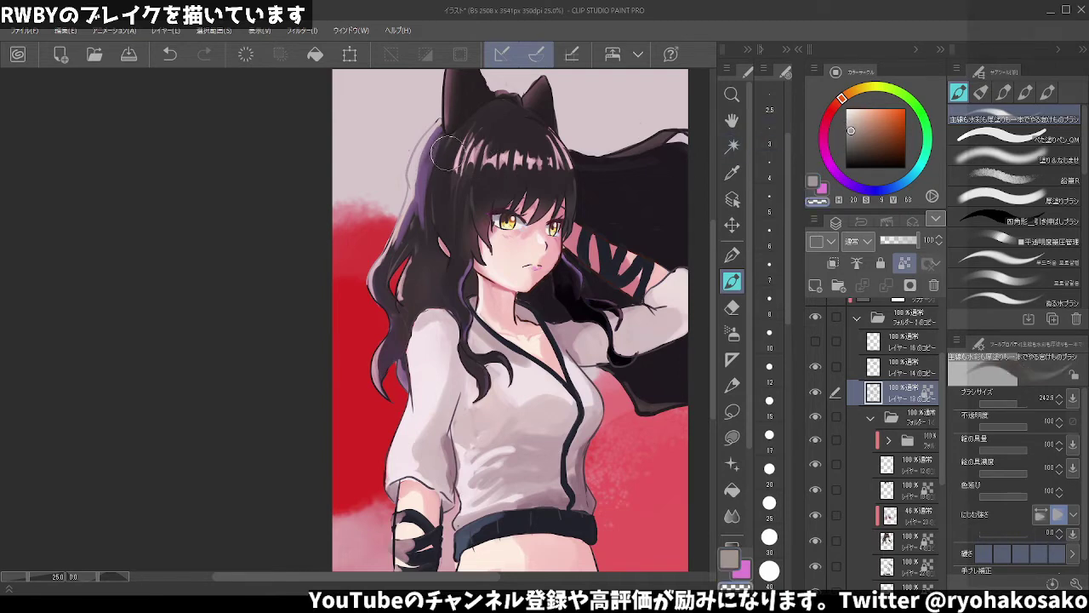
{"action": "left_click", "coordinate": [849, 120]}
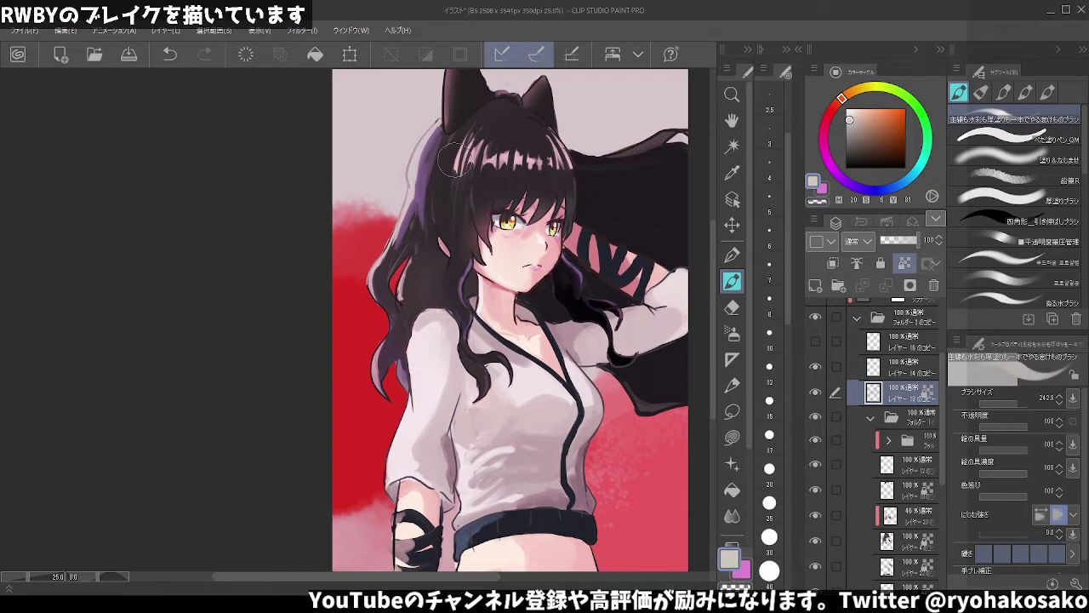
{"action": "left_click_drag", "start_coordinate": [407, 157], "coordinate": [387, 238]}
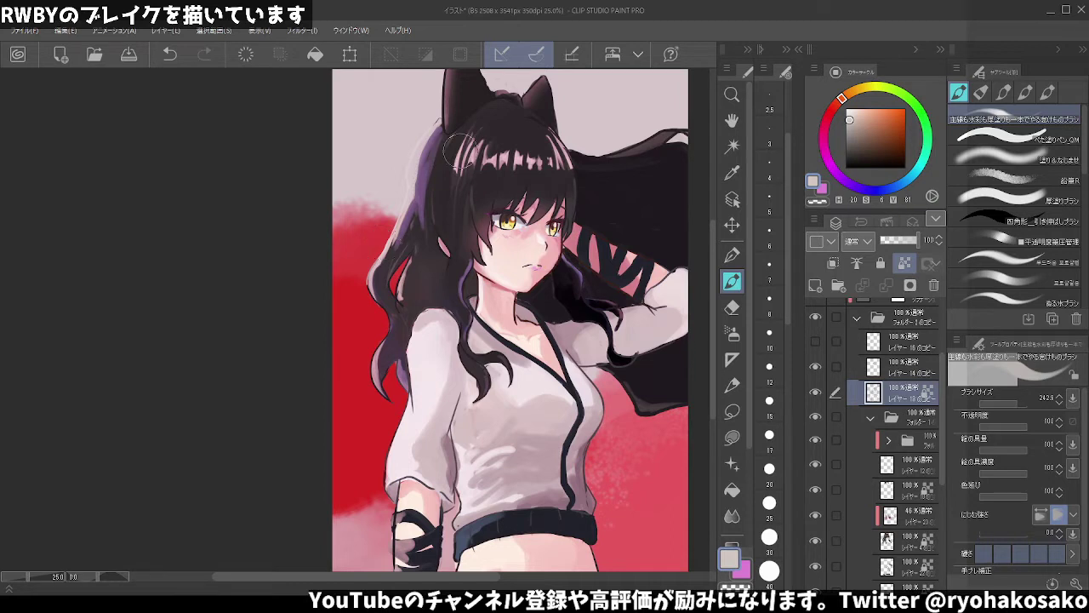
{"action": "key", "text": "ctrl+z"}
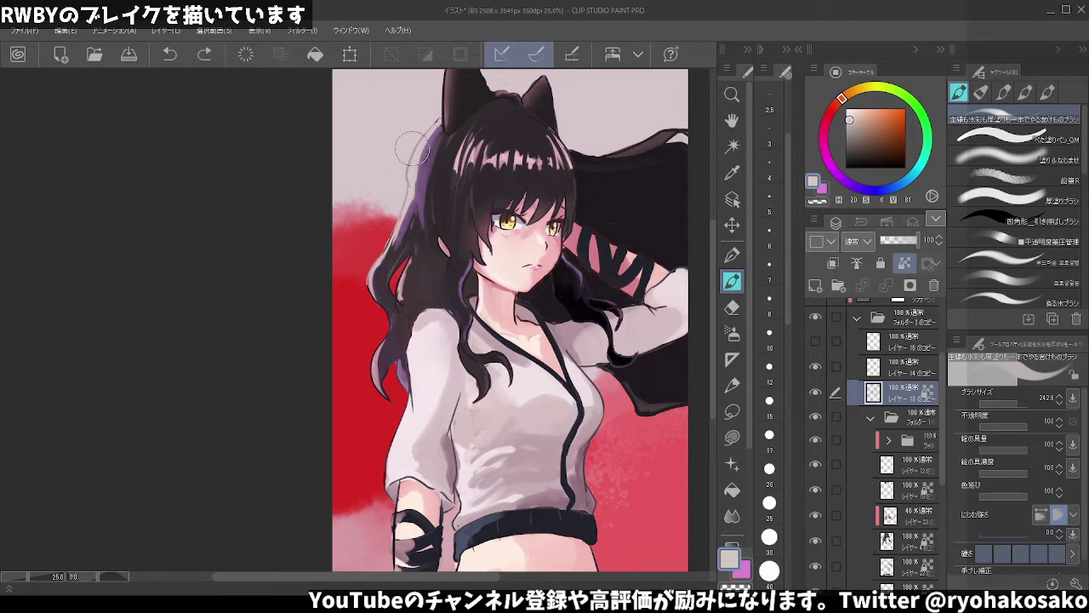
{"action": "left_click_drag", "start_coordinate": [426, 128], "coordinate": [379, 272]}
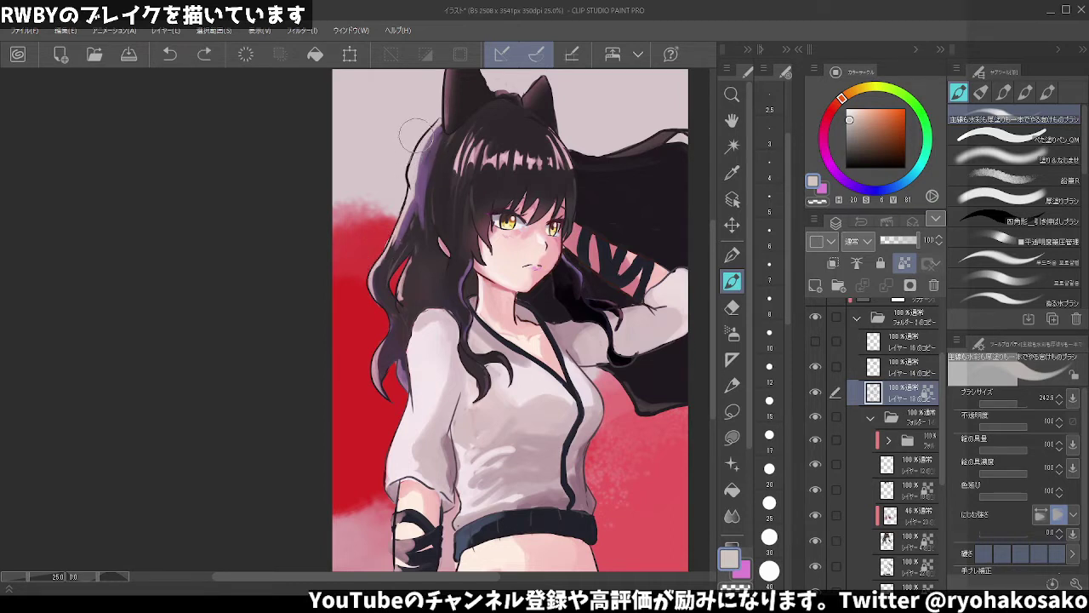
{"action": "mouse_move", "coordinate": [411, 163]}
{"action": "left_mouse_down"}
{"action": "mouse_move", "coordinate": [426, 124]}
{"action": "mouse_move", "coordinate": [390, 170]}
{"action": "left_mouse_up"}
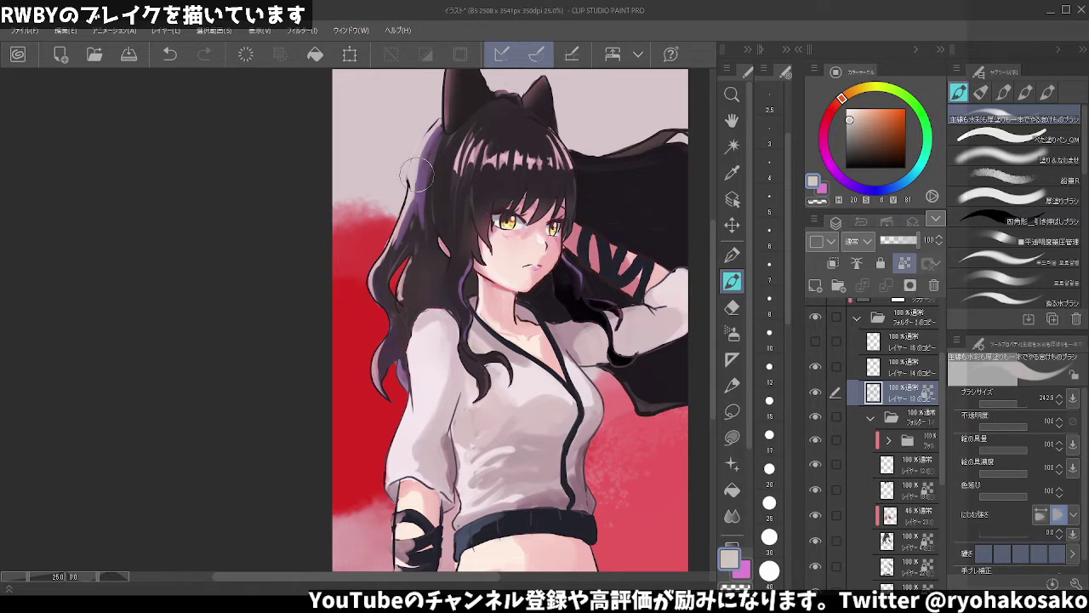
- Darken the hair edge and cat ear tip with purple strokes, then activate overlay layer 24
{"action": "left_click_drag", "start_coordinate": [418, 171], "coordinate": [404, 185]}
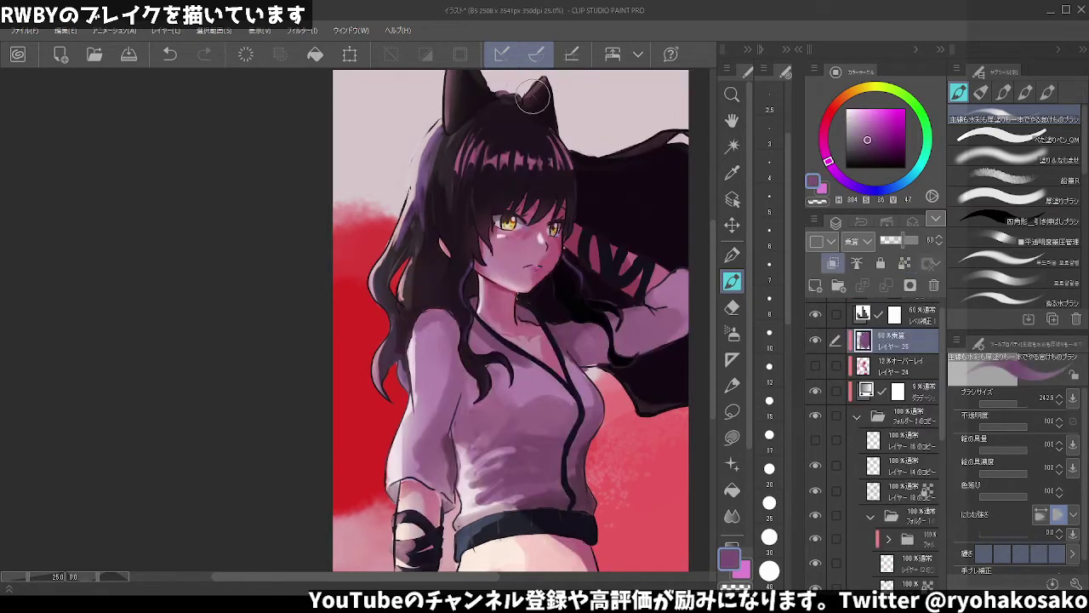
{"action": "mouse_move", "coordinate": [523, 110]}
{"action": "left_mouse_down"}
{"action": "mouse_move", "coordinate": [547, 83]}
{"action": "mouse_move", "coordinate": [551, 109]}
{"action": "left_mouse_up"}
{"action": "left_click", "coordinate": [902, 368]}
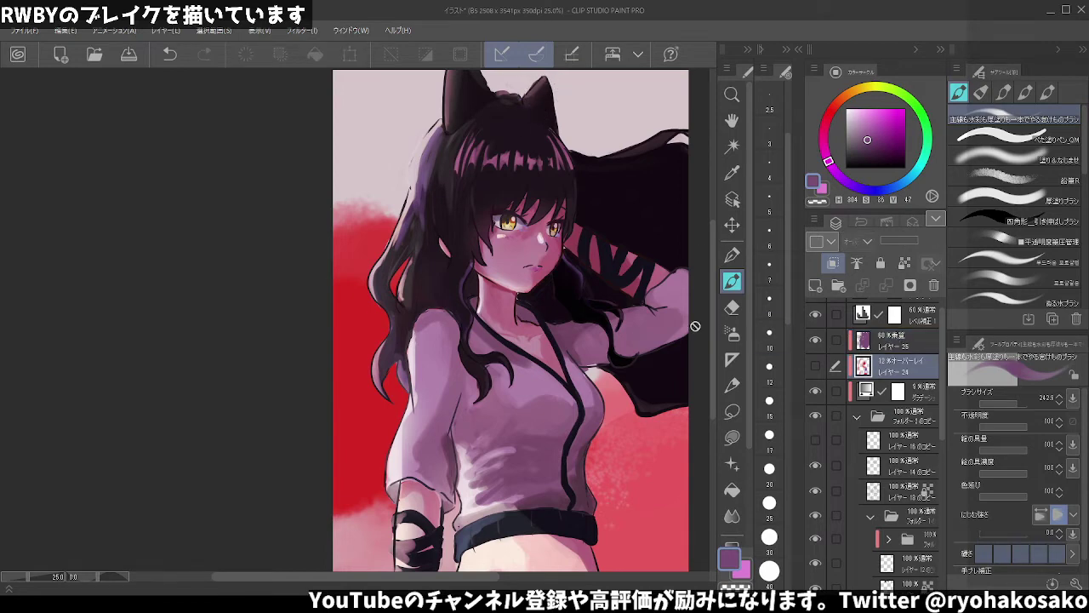
{"action": "scroll", "coordinate": [464, 249], "scroll_direction": "down", "scroll_amount": 1}
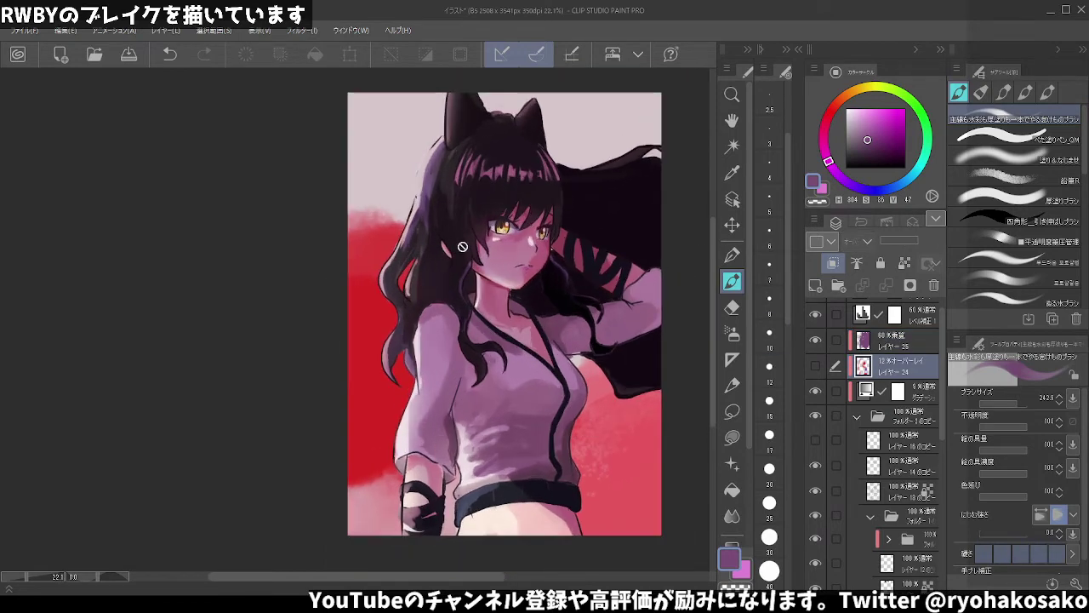
{"action": "left_click", "coordinate": [899, 492]}
{"action": "scroll", "coordinate": [906, 501], "scroll_direction": "down", "scroll_amount": 2}
{"action": "scroll", "coordinate": [909, 451], "scroll_direction": "down", "scroll_amount": 2}
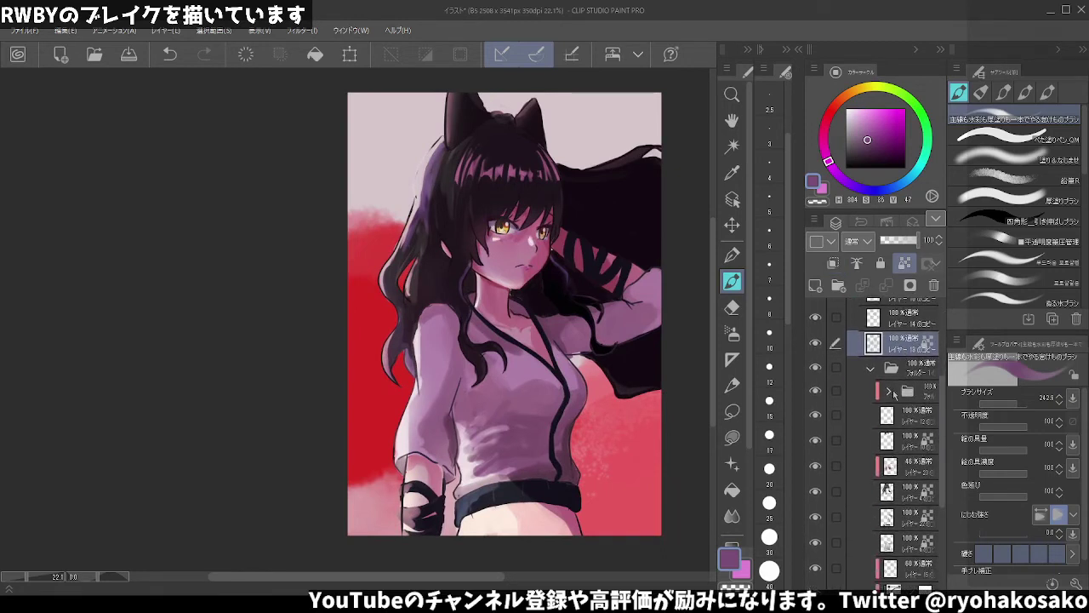
- Toggle the yellow eye colour and highlight layers to compare, then select the unneeded layer
{"action": "left_click", "coordinate": [871, 369]}
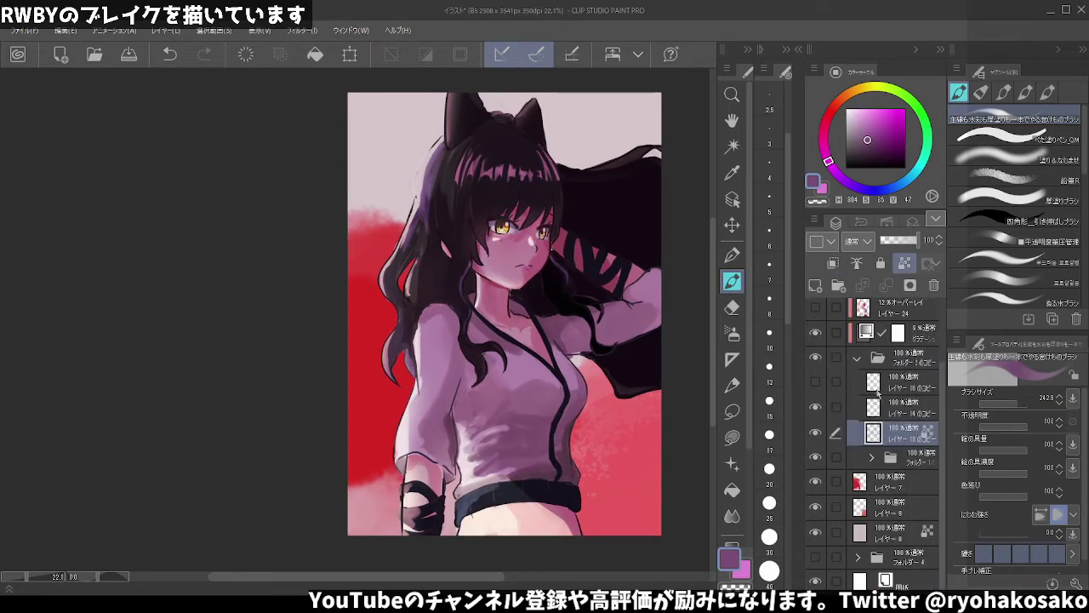
{"action": "left_click", "coordinate": [873, 458]}
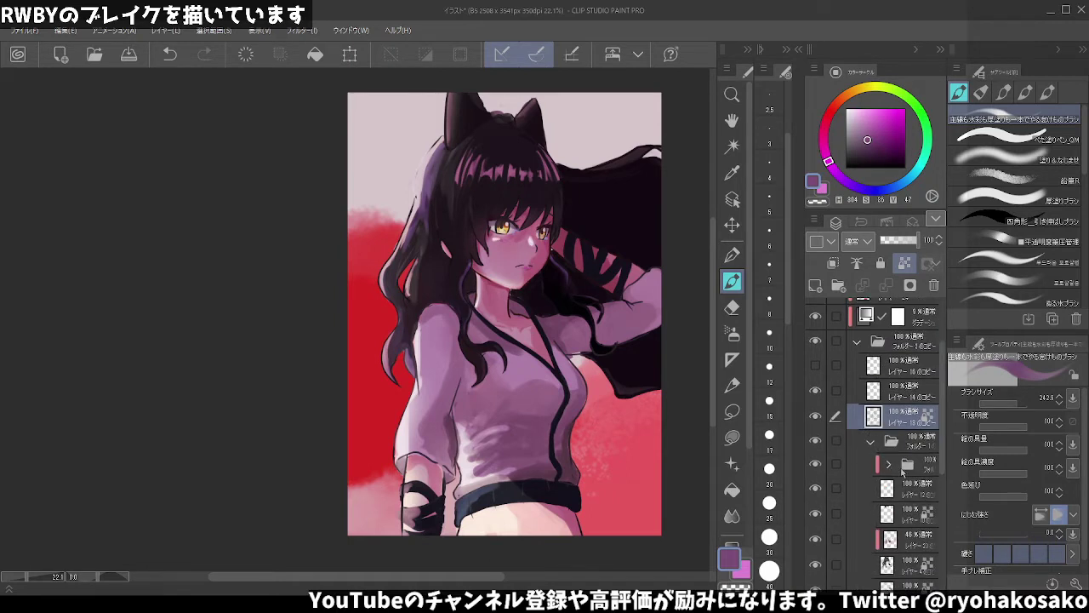
{"action": "left_click", "coordinate": [913, 492]}
{"action": "left_click", "coordinate": [815, 489]}
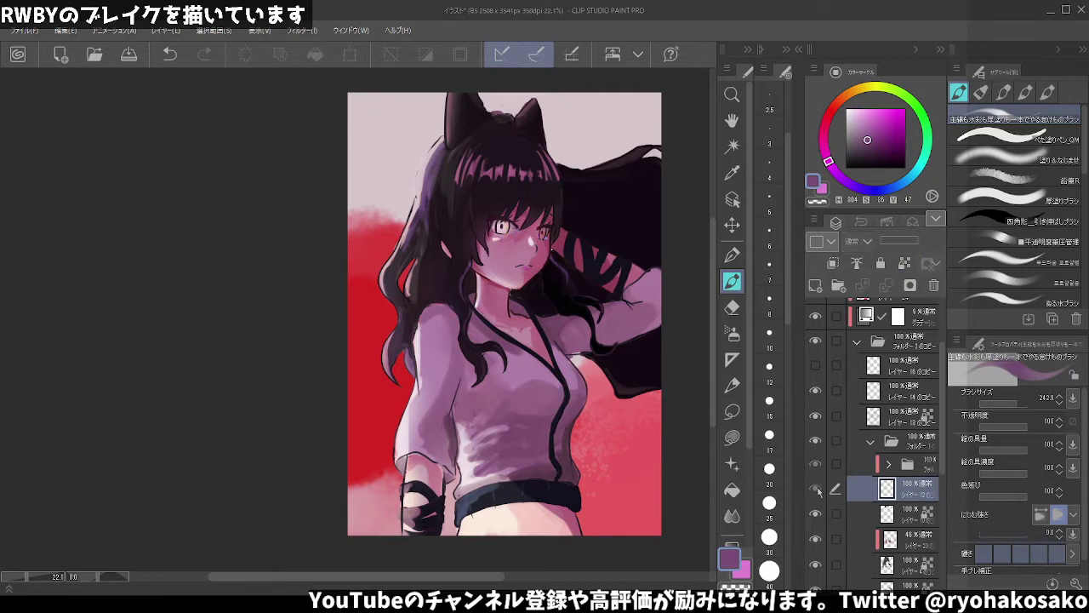
{"action": "left_click", "coordinate": [815, 489]}
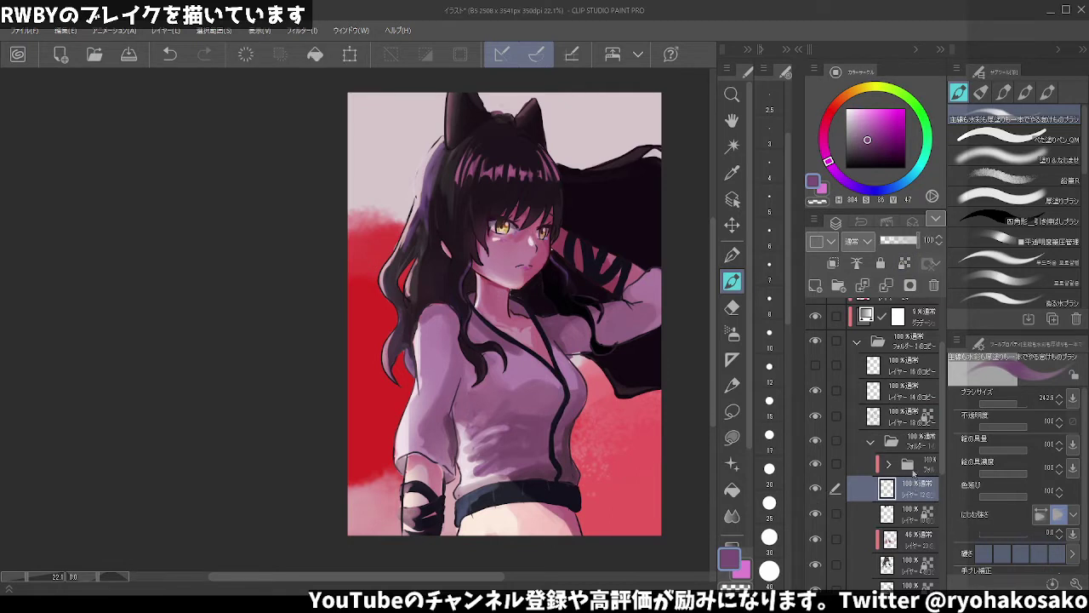
{"action": "left_click", "coordinate": [815, 374]}
{"action": "left_click", "coordinate": [814, 370]}
{"action": "left_click", "coordinate": [814, 368]}
{"action": "left_click", "coordinate": [897, 372]}
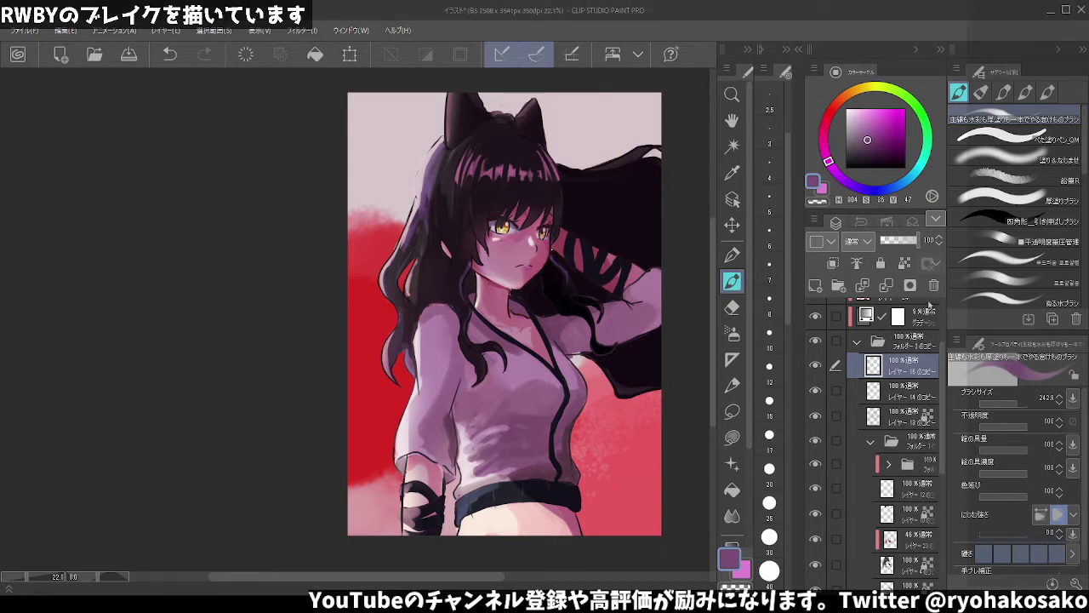
- Delete the unneeded layer and toggle nearby layers and the sub-folder to check the eyes
{"action": "left_click", "coordinate": [934, 285]}
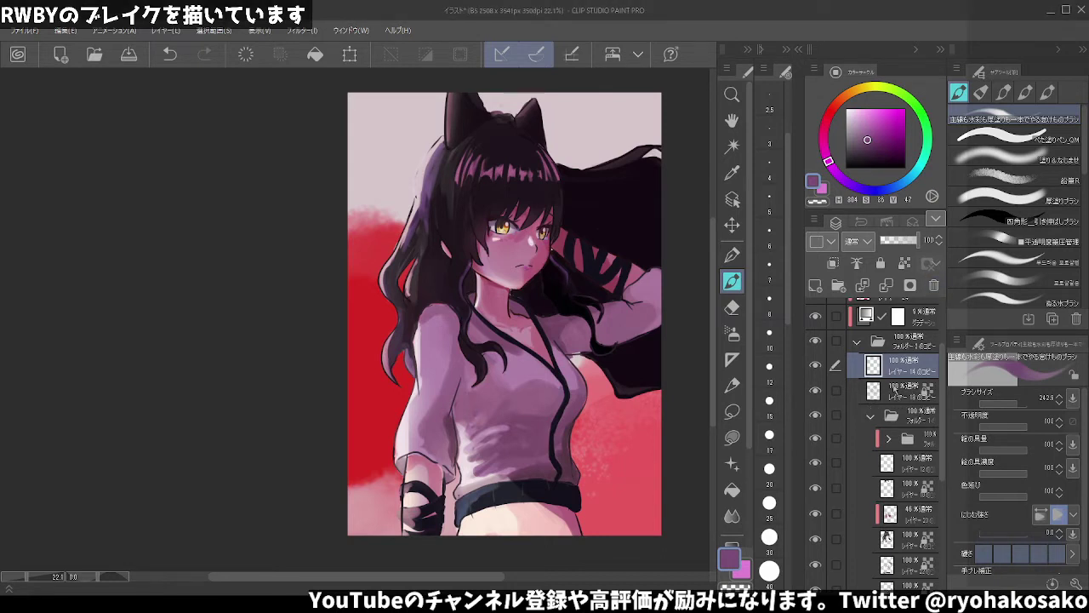
{"action": "left_click", "coordinate": [816, 364]}
{"action": "left_click", "coordinate": [815, 365]}
{"action": "left_click", "coordinate": [816, 364]}
{"action": "left_click", "coordinate": [815, 438]}
{"action": "left_click", "coordinate": [815, 438]}
{"action": "left_click", "coordinate": [816, 462]}
- Move the folder and layer 12 copy higher in the stack, and reposition a lower layer
{"action": "left_click", "coordinate": [888, 462], "text": "ctrl"}
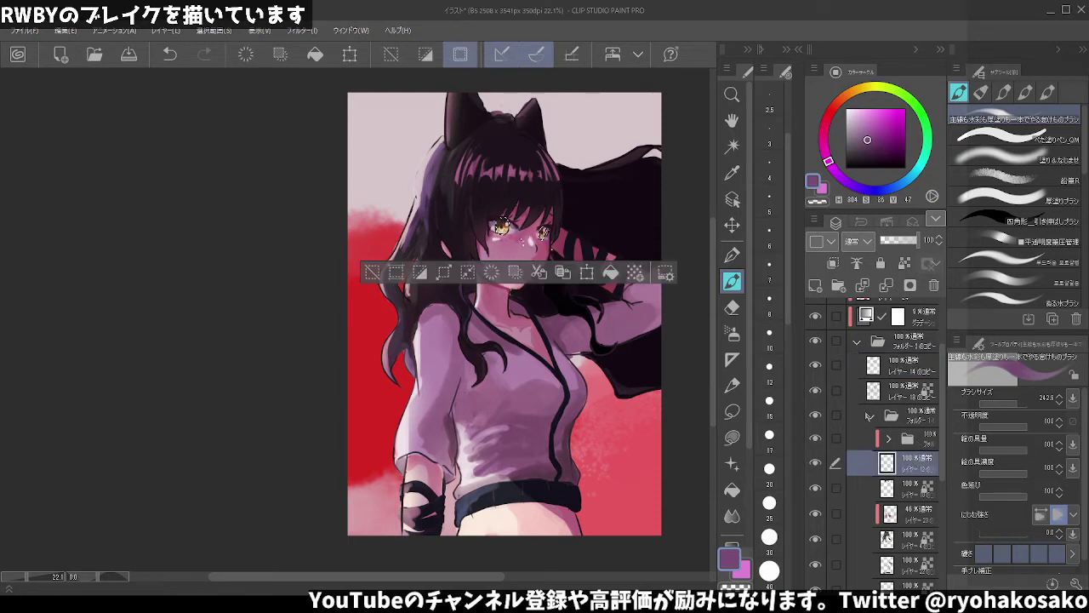
{"action": "key", "text": "ctrl+d"}
{"action": "left_click", "coordinate": [925, 439], "text": "ctrl"}
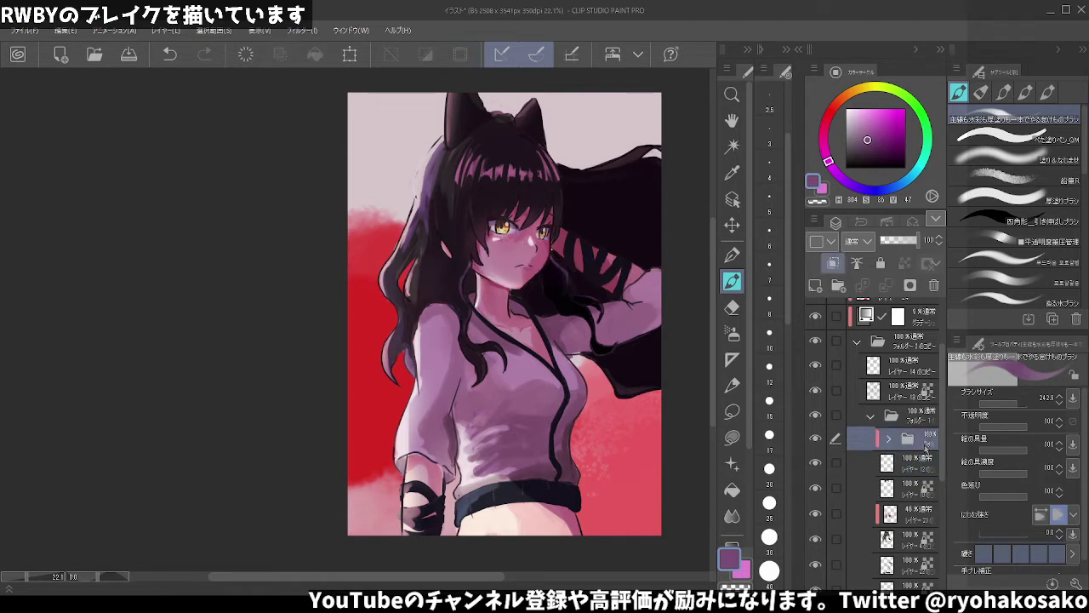
{"action": "left_click_drag", "start_coordinate": [926, 439], "coordinate": [920, 383]}
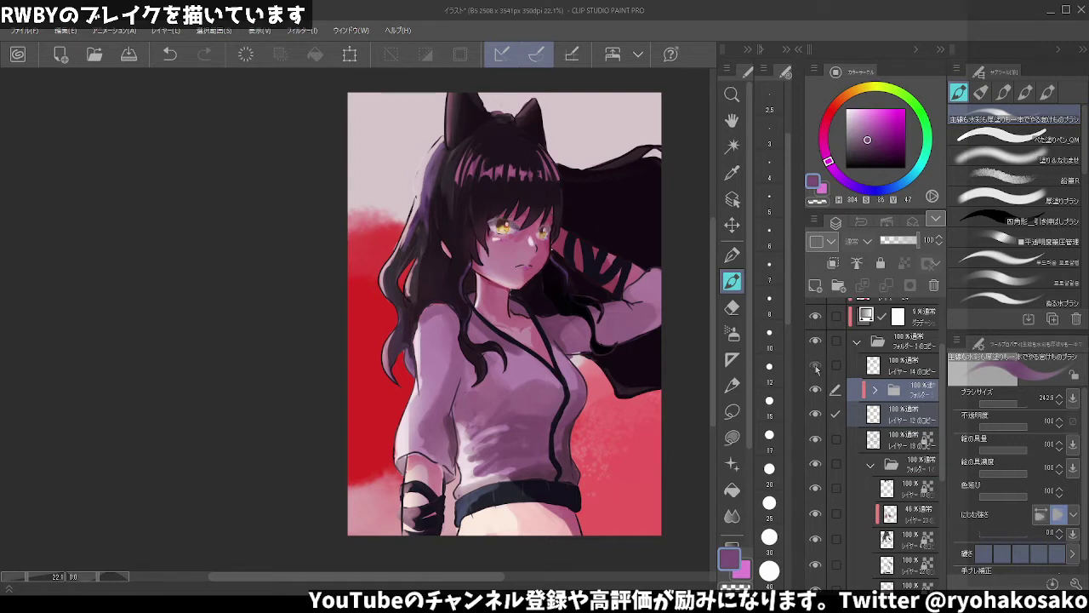
{"action": "left_click", "coordinate": [893, 416]}
{"action": "left_click", "coordinate": [901, 452]}
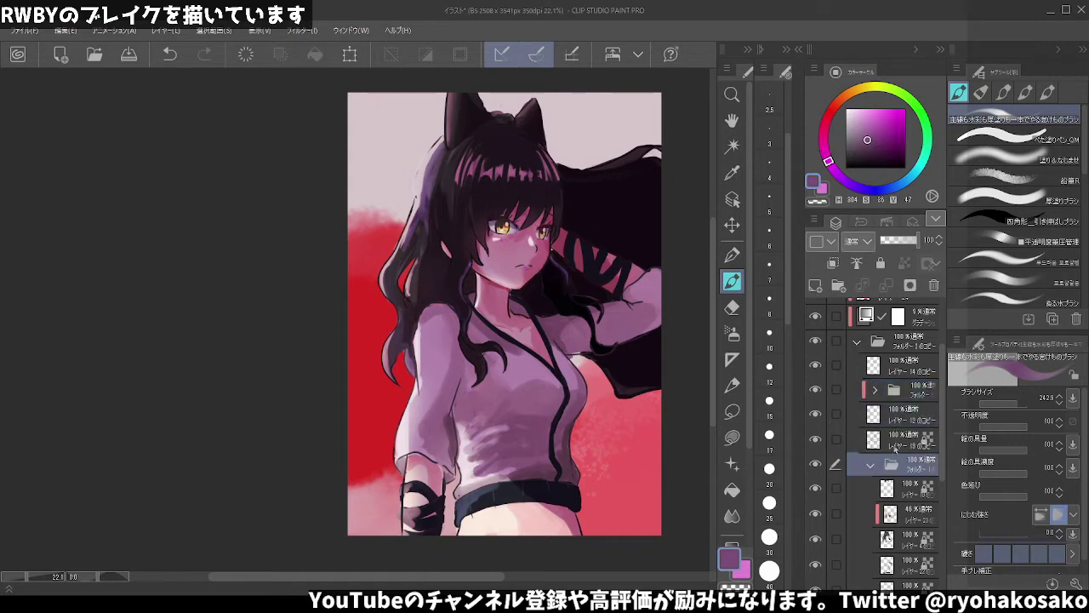
{"action": "scroll", "coordinate": [902, 468], "scroll_direction": "down", "scroll_amount": 3}
{"action": "scroll", "coordinate": [918, 502], "scroll_direction": "down", "scroll_amount": 2}
{"action": "mouse_move", "coordinate": [918, 505]}
{"action": "left_mouse_down"}
{"action": "mouse_move", "coordinate": [899, 510]}
{"action": "mouse_move", "coordinate": [909, 508]}
{"action": "left_mouse_up"}
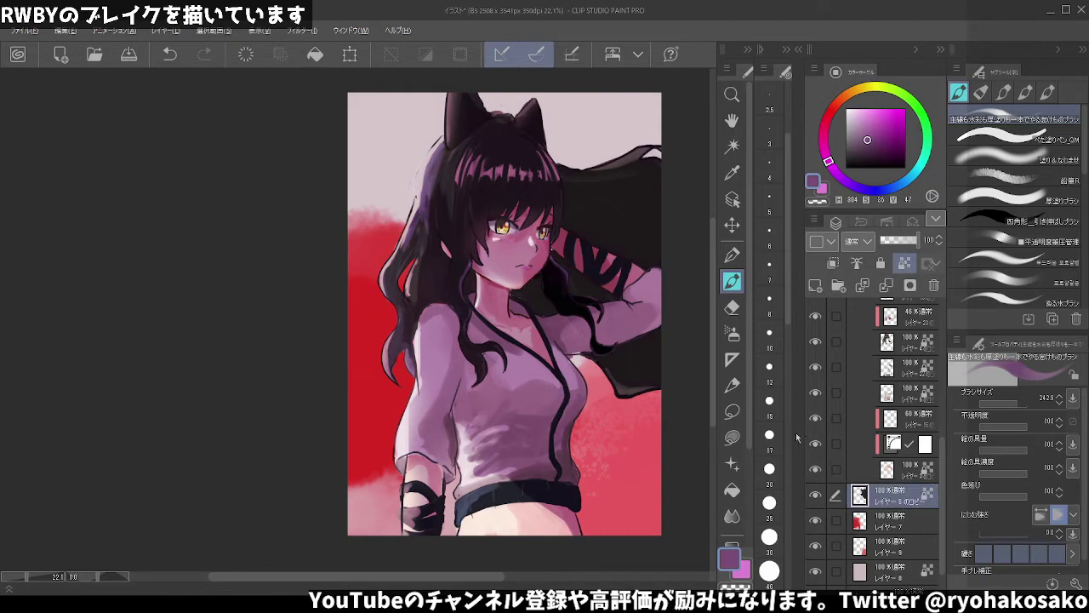
- Collapse the layer folder and toggle several layers off and on to compare the painting
{"action": "scroll", "coordinate": [593, 418], "scroll_direction": "down", "scroll_amount": 2}
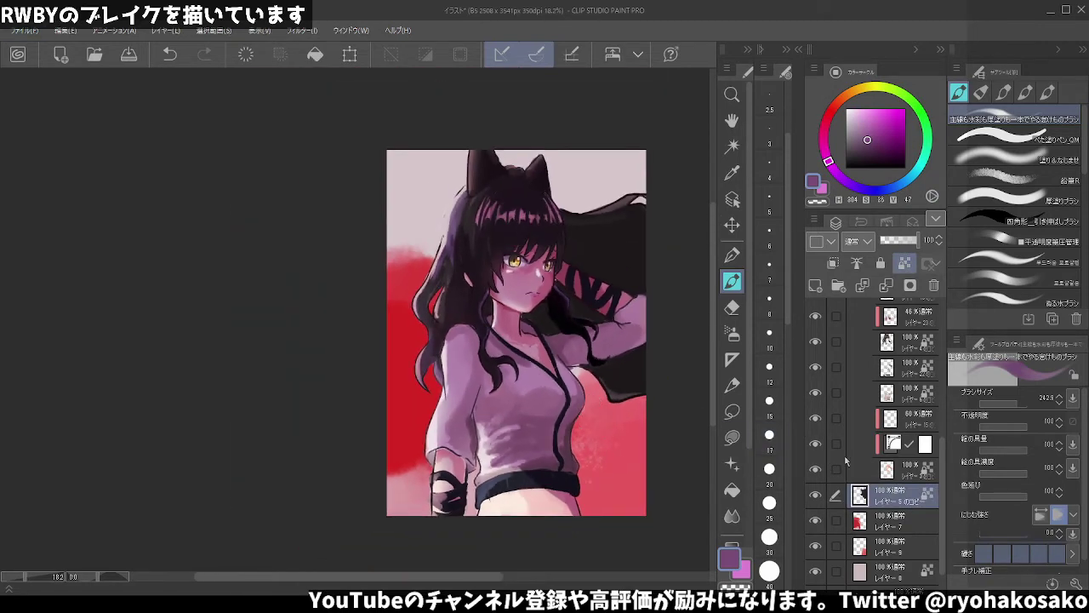
{"action": "scroll", "coordinate": [900, 409], "scroll_direction": "up", "scroll_amount": 2}
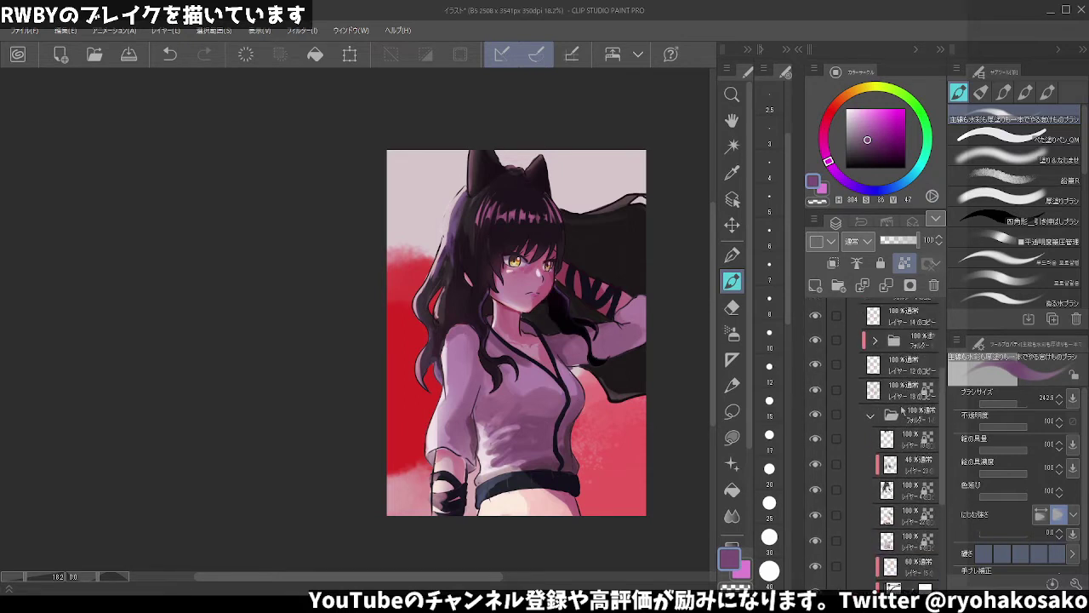
{"action": "left_click", "coordinate": [875, 424]}
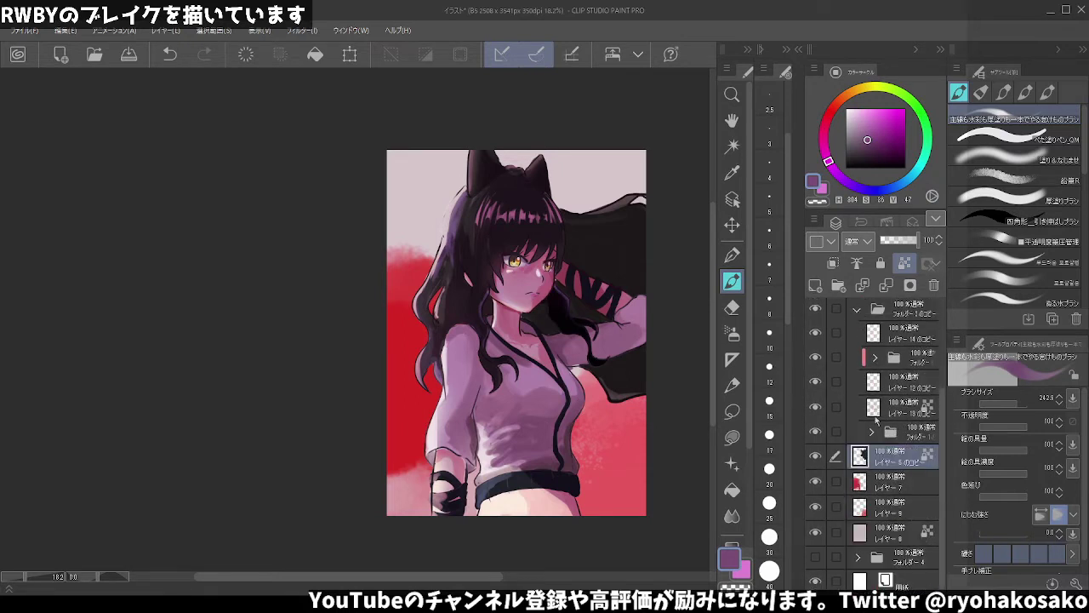
{"action": "left_click", "coordinate": [815, 430]}
{"action": "left_click", "coordinate": [816, 431]}
{"action": "left_click", "coordinate": [817, 410]}
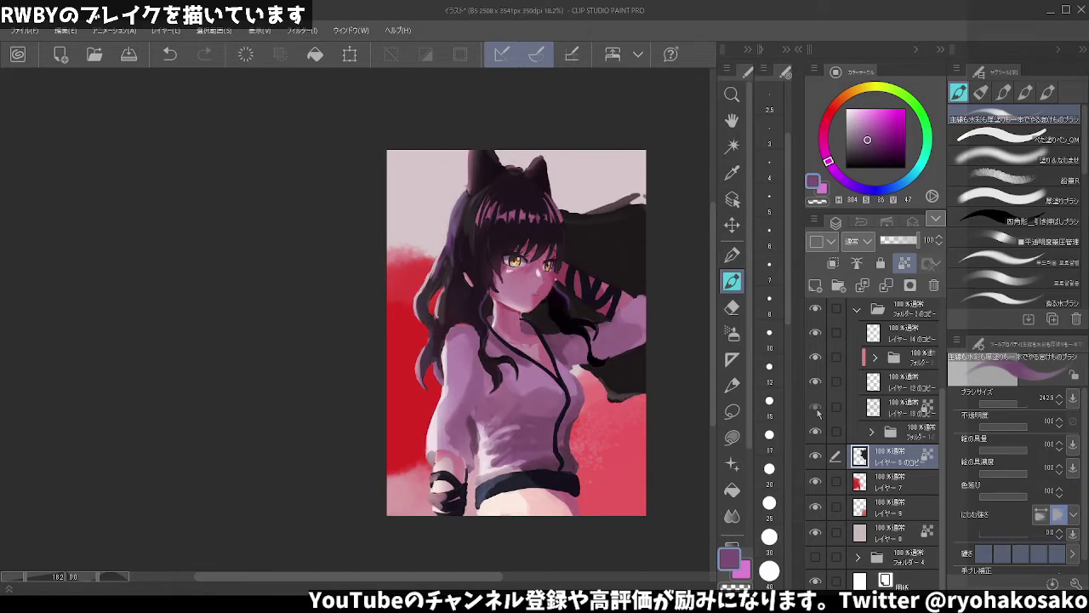
{"action": "left_click", "coordinate": [816, 382]}
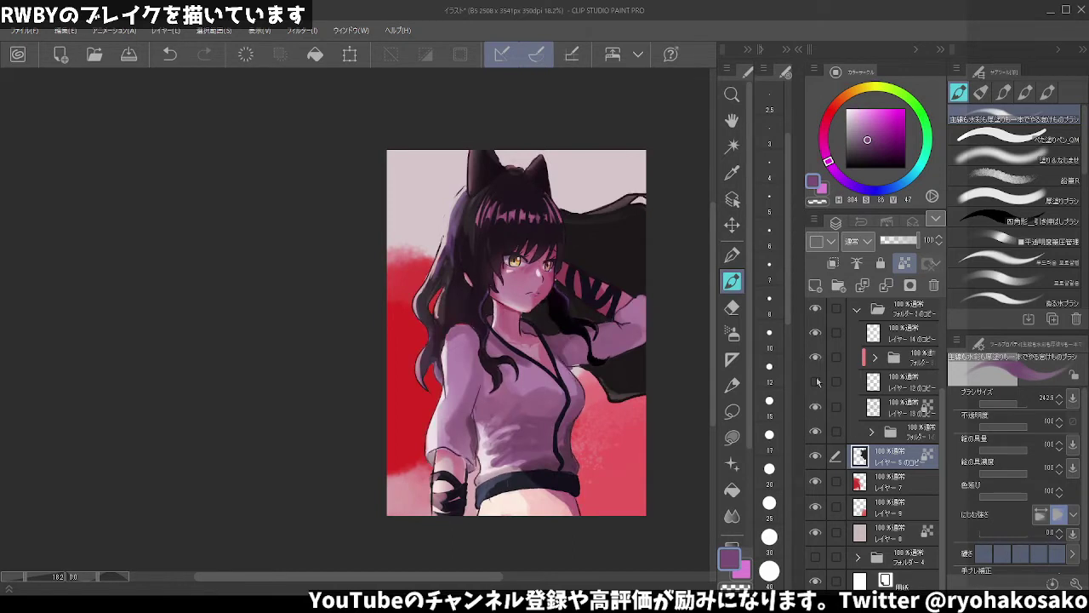
{"action": "left_click", "coordinate": [815, 382]}
- Shift the hue to 318 and lock transparent pixels on 60% multiply layer 25
{"action": "left_click_drag", "start_coordinate": [827, 160], "coordinate": [824, 149]}
{"action": "scroll", "coordinate": [877, 376], "scroll_direction": "up", "scroll_amount": 3}
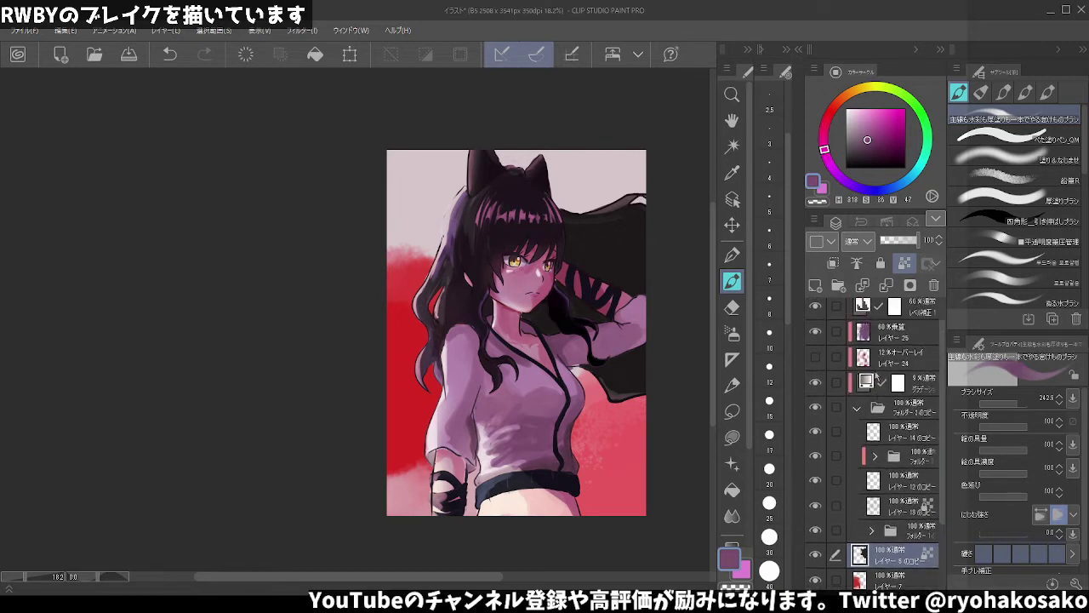
{"action": "scroll", "coordinate": [877, 376], "scroll_direction": "up", "scroll_amount": 1}
{"action": "left_click", "coordinate": [880, 364]}
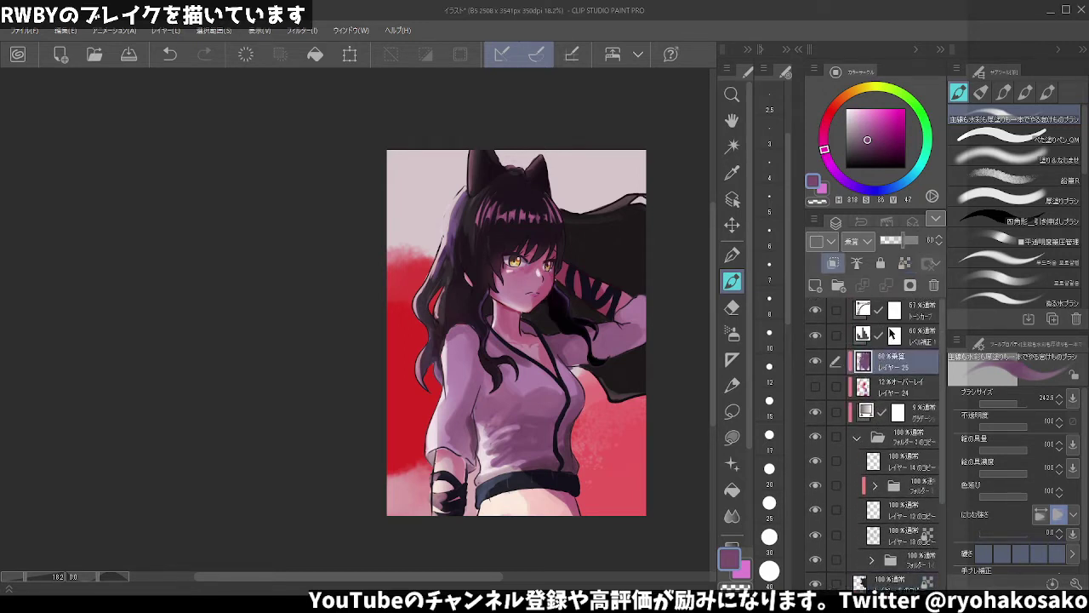
{"action": "left_click", "coordinate": [905, 264]}
- Unlock transparent pixels on layer 25
{"action": "scroll", "coordinate": [910, 290], "scroll_direction": "down", "scroll_amount": 1}
{"action": "scroll", "coordinate": [586, 284], "scroll_direction": "down", "scroll_amount": 2}
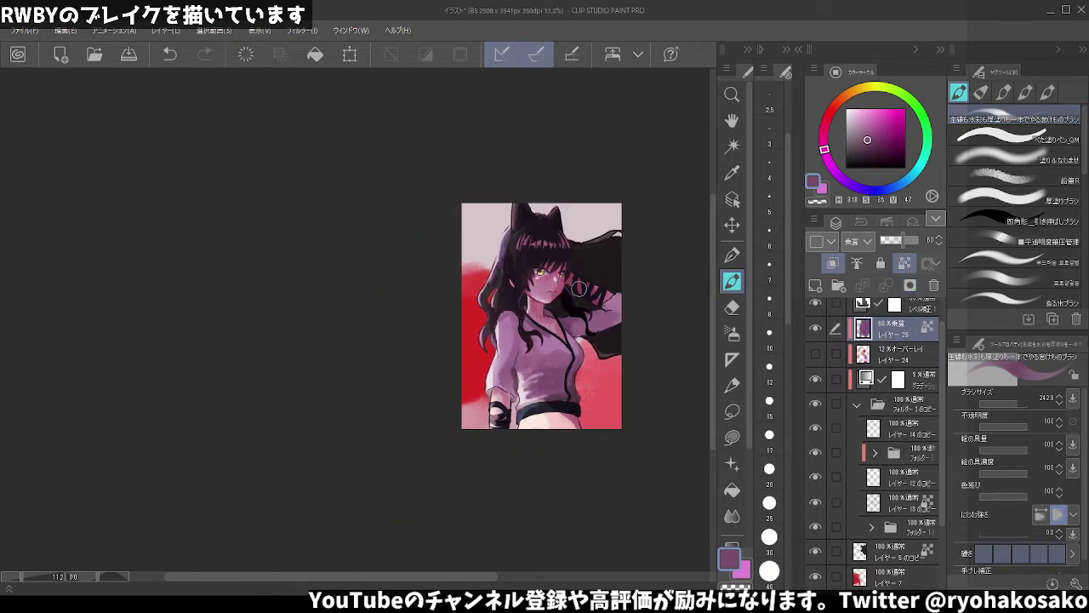
{"action": "scroll", "coordinate": [585, 284], "scroll_direction": "down", "scroll_amount": 1}
{"action": "scroll", "coordinate": [587, 283], "scroll_direction": "up", "scroll_amount": 1}
{"action": "scroll", "coordinate": [592, 281], "scroll_direction": "up", "scroll_amount": 1}
{"action": "scroll", "coordinate": [592, 282], "scroll_direction": "up", "scroll_amount": 2}
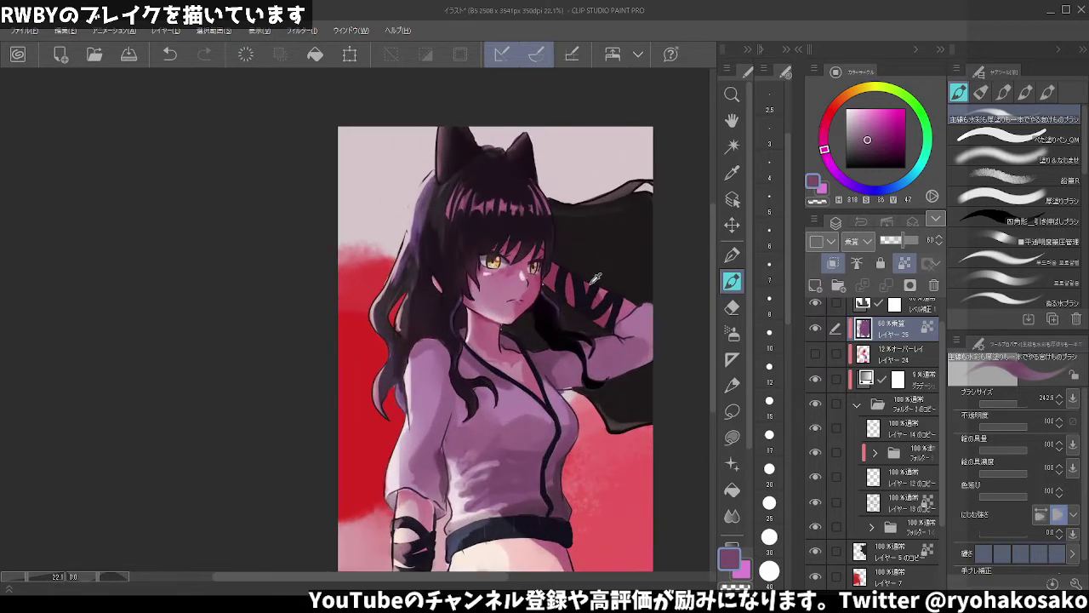
{"action": "key", "text": "alt"}
{"action": "left_click", "coordinate": [905, 263]}
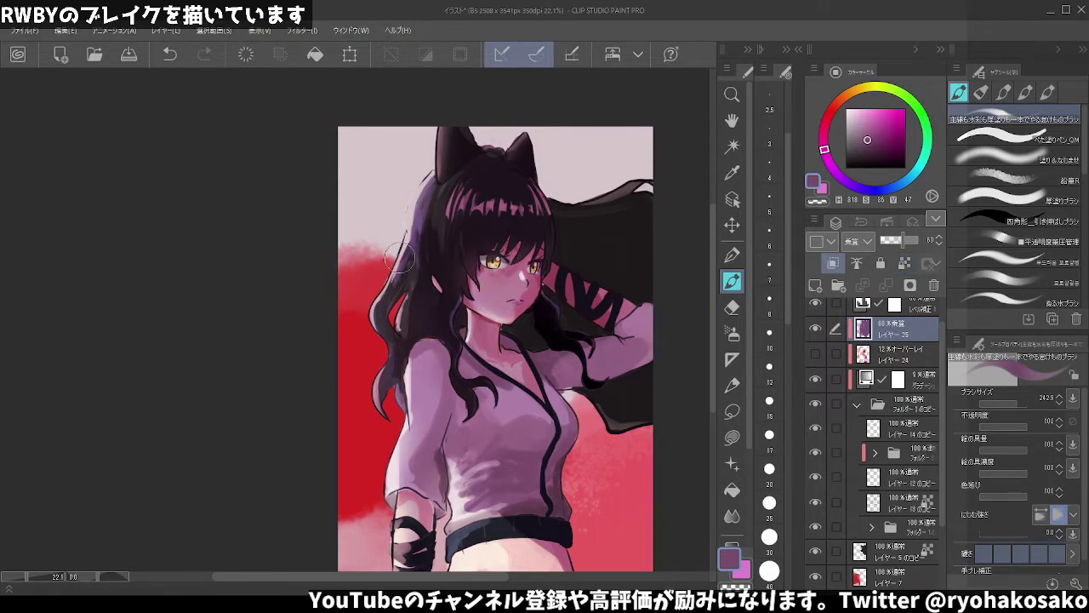
- Repaint a darker purple stroke along the hair's left edge
{"action": "left_click_drag", "start_coordinate": [423, 231], "coordinate": [430, 202]}
{"action": "key", "text": "ctrl+z"}
{"action": "left_click", "coordinate": [426, 192], "text": "alt"}
{"action": "left_click_drag", "start_coordinate": [429, 174], "coordinate": [408, 226]}
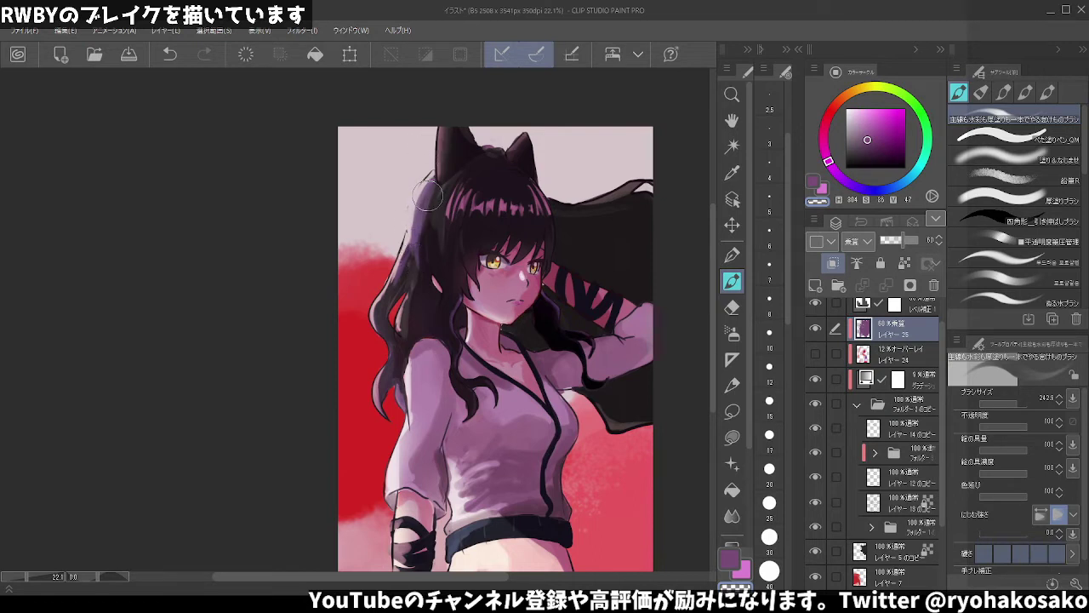
- Raise the top Tone Curve layer's opacity from 67% to 85%
{"action": "scroll", "coordinate": [400, 197], "scroll_direction": "down", "scroll_amount": 2}
{"action": "scroll", "coordinate": [400, 198], "scroll_direction": "up", "scroll_amount": 2}
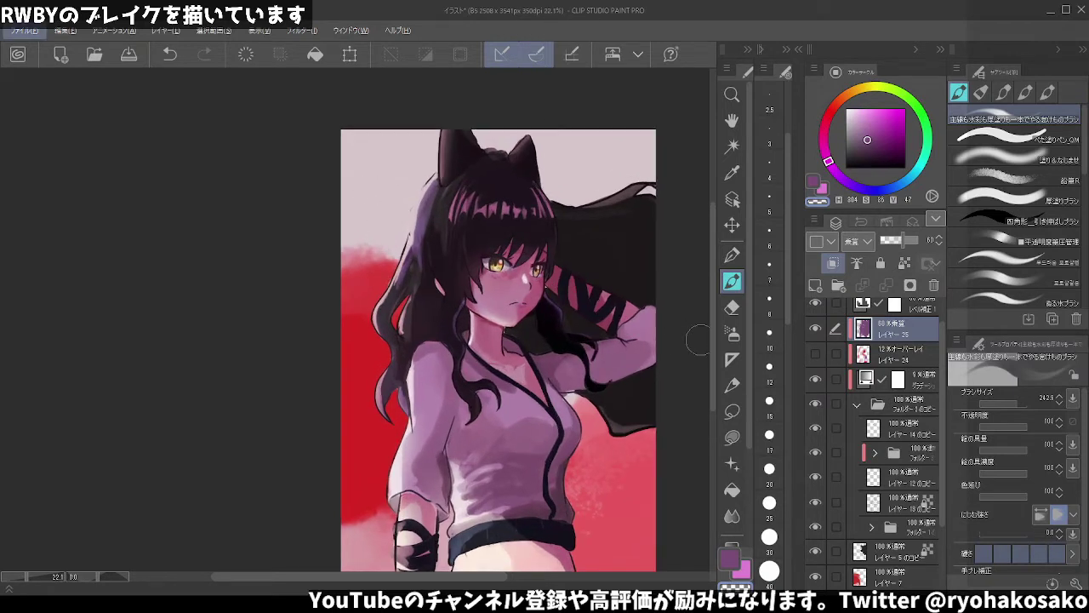
{"action": "scroll", "coordinate": [874, 358], "scroll_direction": "up", "scroll_amount": 1}
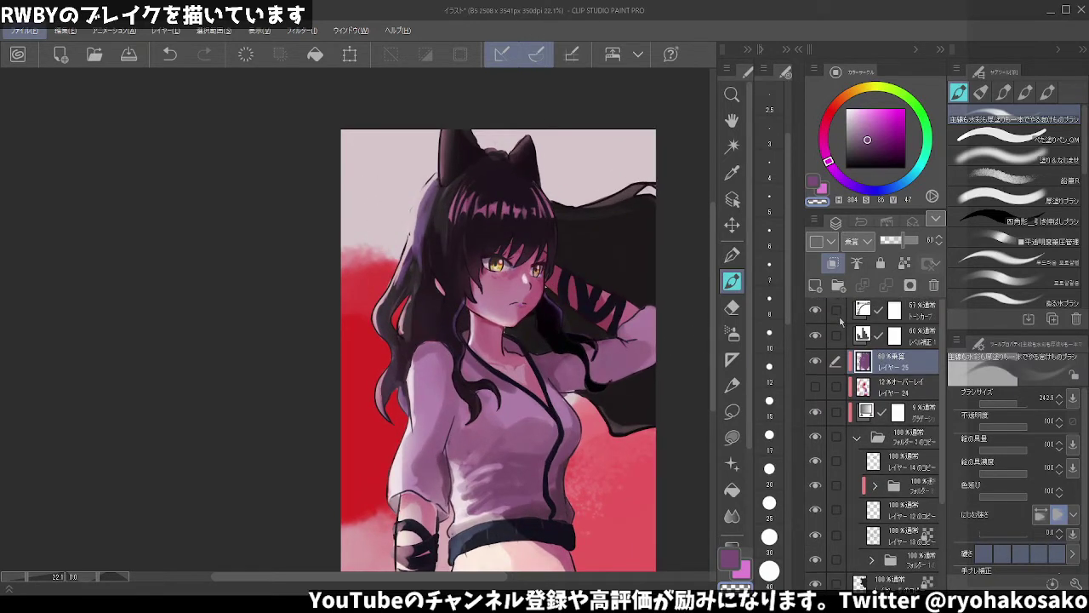
{"action": "left_click", "coordinate": [907, 314]}
{"action": "left_click_drag", "start_coordinate": [903, 242], "coordinate": [907, 243]}
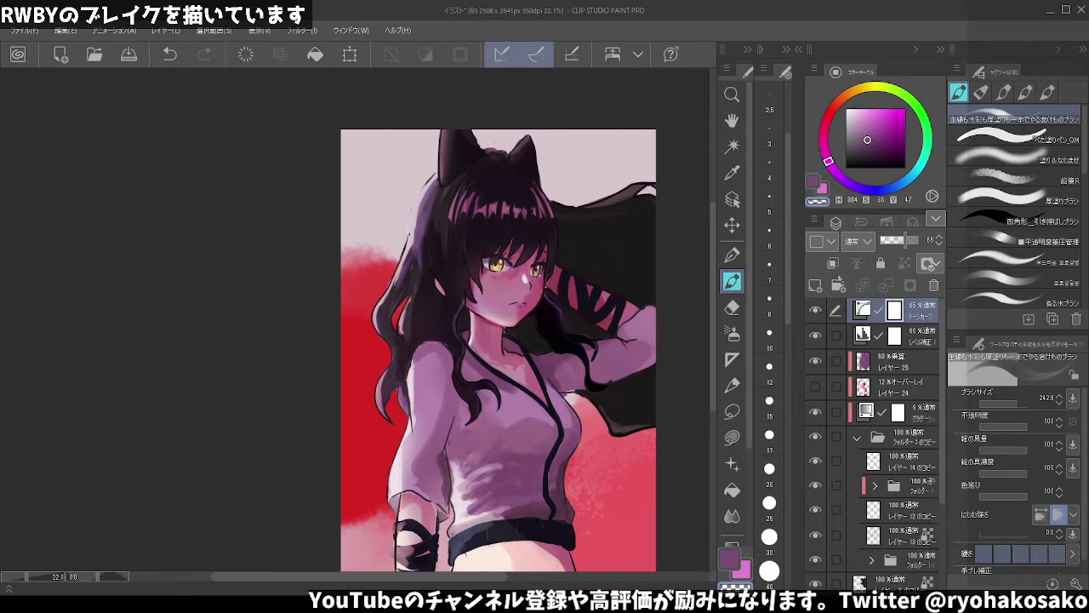
{"action": "scroll", "coordinate": [590, 289], "scroll_direction": "down", "scroll_amount": 1}
{"action": "left_click", "coordinate": [892, 361]}
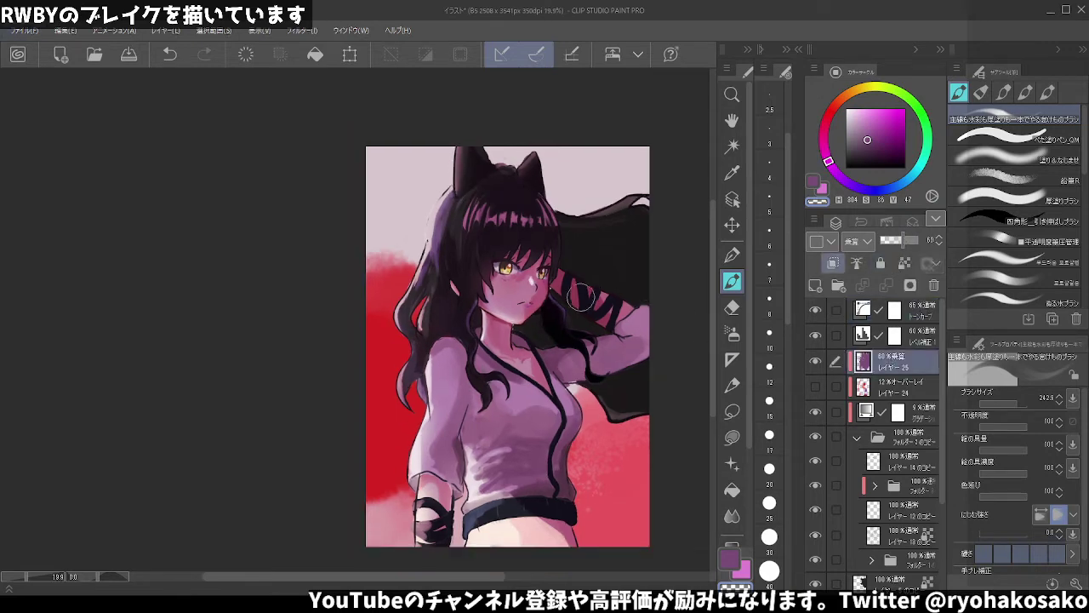
{"action": "scroll", "coordinate": [586, 315], "scroll_direction": "up", "scroll_amount": 1}
{"action": "left_click", "coordinate": [816, 361]}
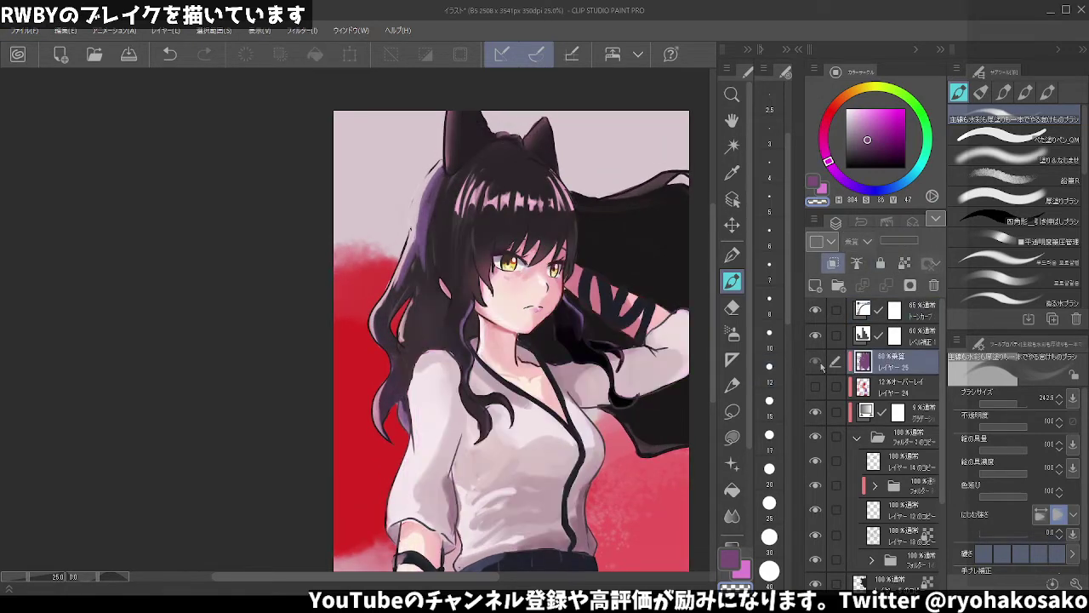
{"action": "scroll", "coordinate": [630, 366], "scroll_direction": "down", "scroll_amount": 1}
{"action": "scroll", "coordinate": [612, 371], "scroll_direction": "down", "scroll_amount": 1}
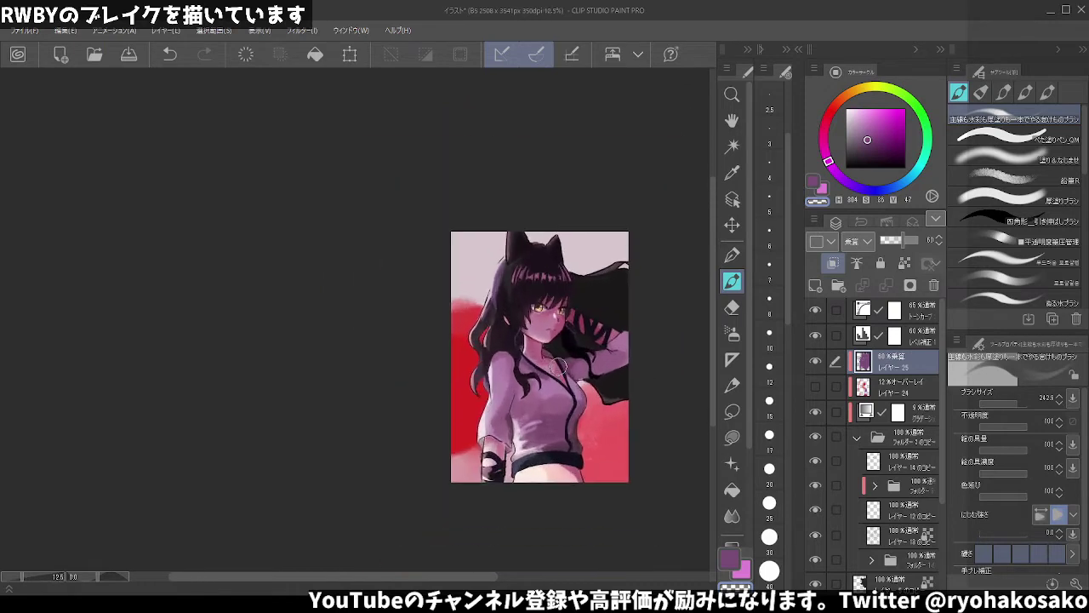
{"action": "scroll", "coordinate": [604, 372], "scroll_direction": "up", "scroll_amount": 1}
{"action": "scroll", "coordinate": [830, 427], "scroll_direction": "down", "scroll_amount": 3}
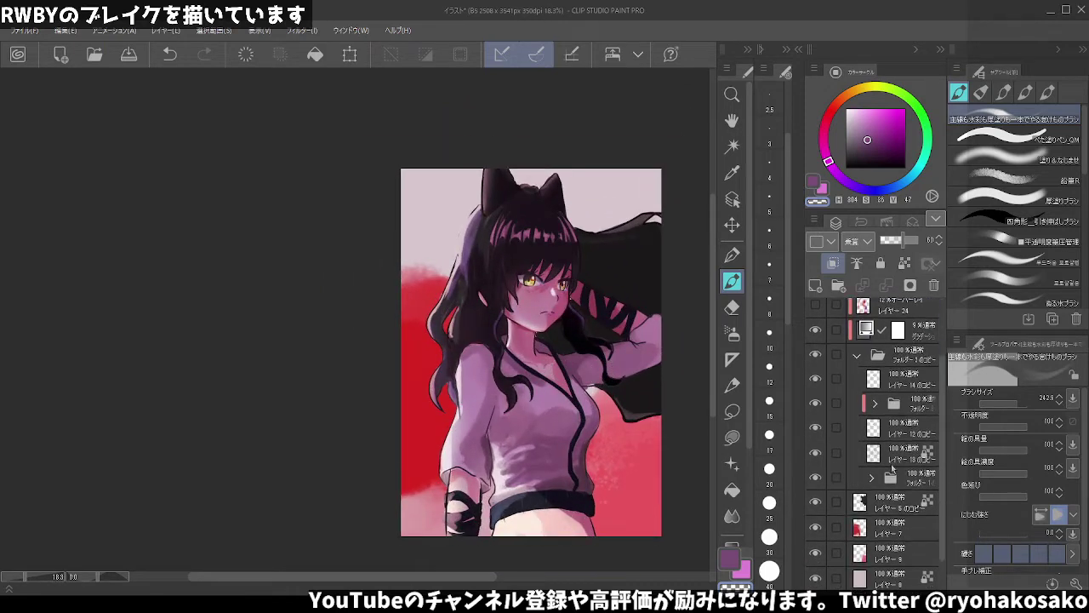
{"action": "scroll", "coordinate": [832, 442], "scroll_direction": "down", "scroll_amount": 2}
{"action": "left_click", "coordinate": [816, 457]}
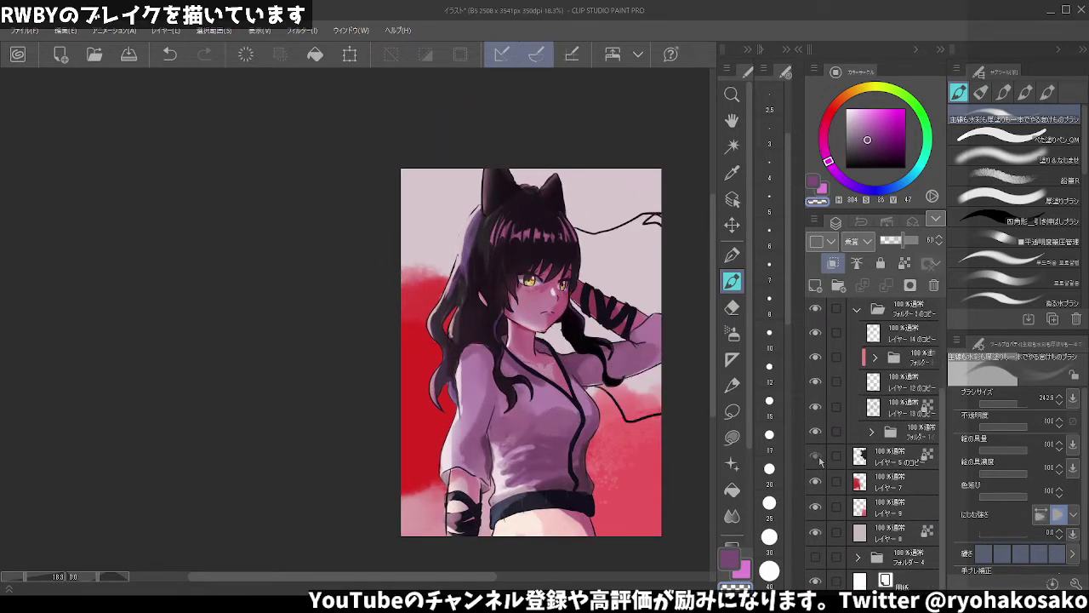
{"action": "left_click", "coordinate": [815, 457]}
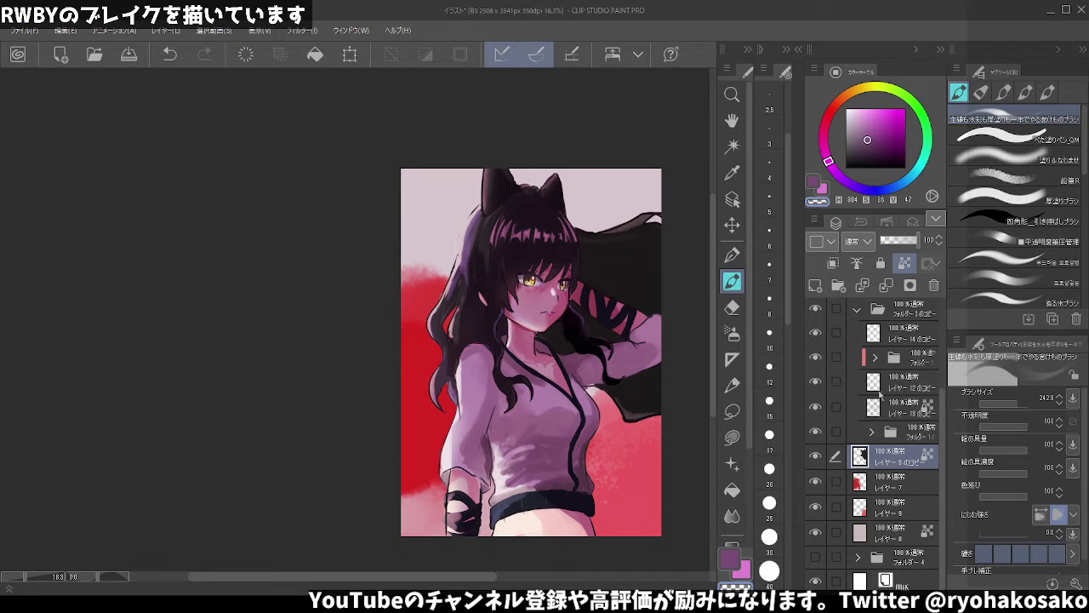
- Expand フォルダー1 and select the folder together with all its child layers
{"action": "scroll", "coordinate": [879, 397], "scroll_direction": "up", "scroll_amount": 1}
{"action": "scroll", "coordinate": [881, 399], "scroll_direction": "up", "scroll_amount": 1}
{"action": "scroll", "coordinate": [885, 402], "scroll_direction": "up", "scroll_amount": 1}
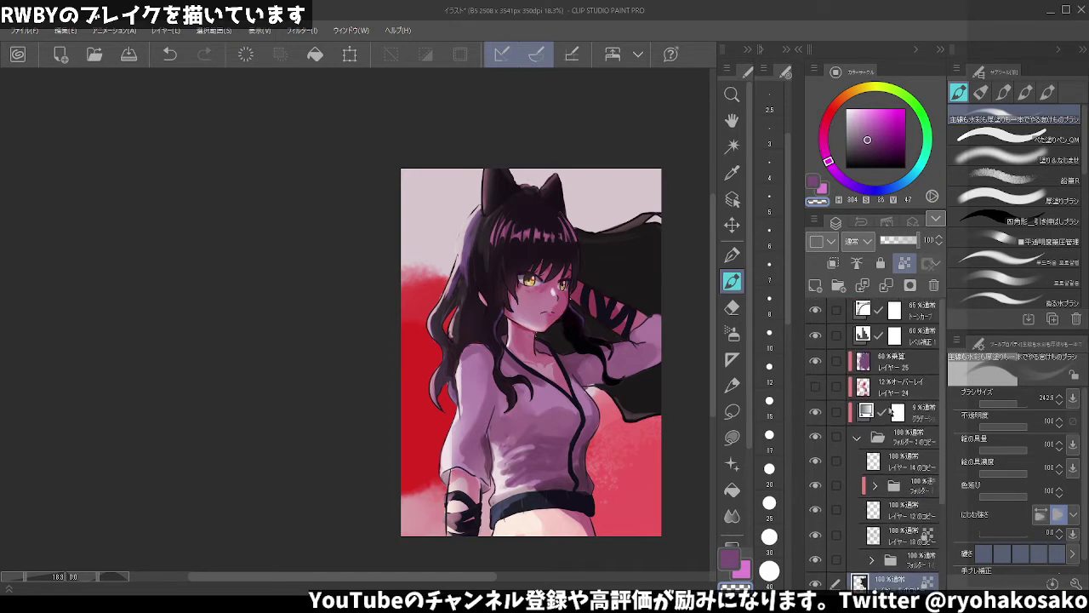
{"action": "scroll", "coordinate": [896, 412], "scroll_direction": "down", "scroll_amount": 2}
{"action": "left_click", "coordinate": [872, 462]}
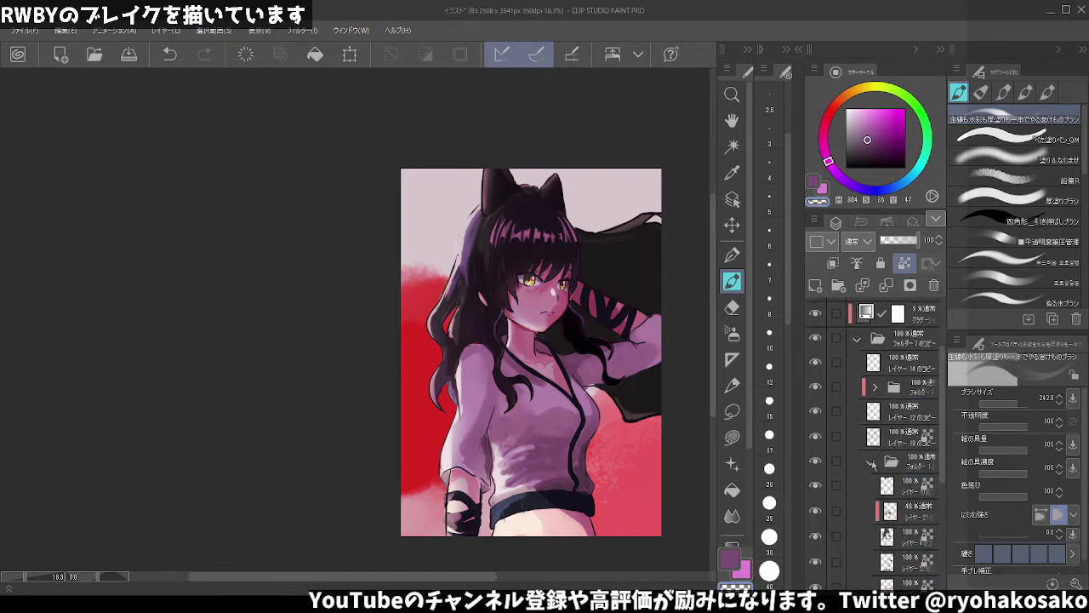
{"action": "left_click", "coordinate": [872, 462]}
{"action": "left_click", "coordinate": [903, 471]}
{"action": "scroll", "coordinate": [904, 485], "scroll_direction": "down", "scroll_amount": 1}
{"action": "scroll", "coordinate": [904, 498], "scroll_direction": "down", "scroll_amount": 1}
{"action": "scroll", "coordinate": [906, 510], "scroll_direction": "down", "scroll_amount": 1}
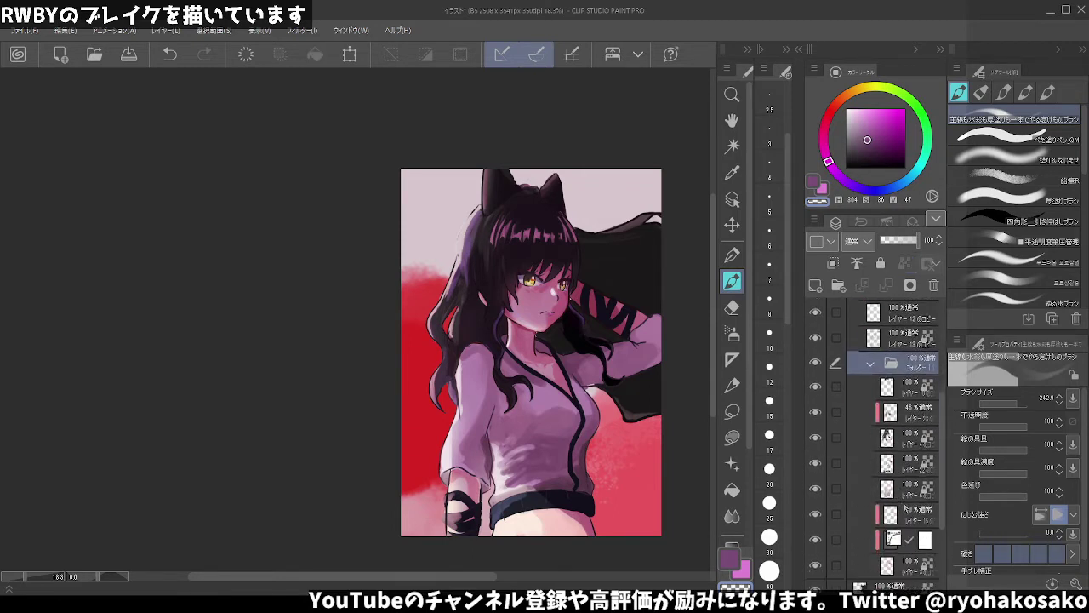
{"action": "scroll", "coordinate": [907, 527], "scroll_direction": "down", "scroll_amount": 1}
{"action": "left_click", "coordinate": [909, 544], "text": "shift"}
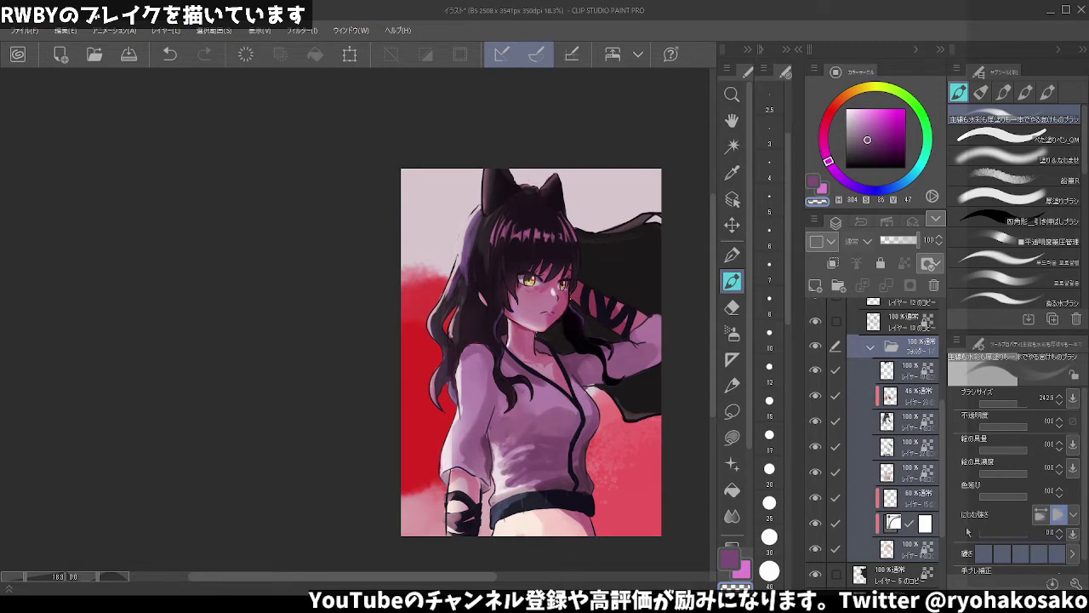
- Merge the selection into フォルダー1のコピー and make レイヤー5のコピー active
{"action": "key", "text": "shift+alt+e"}
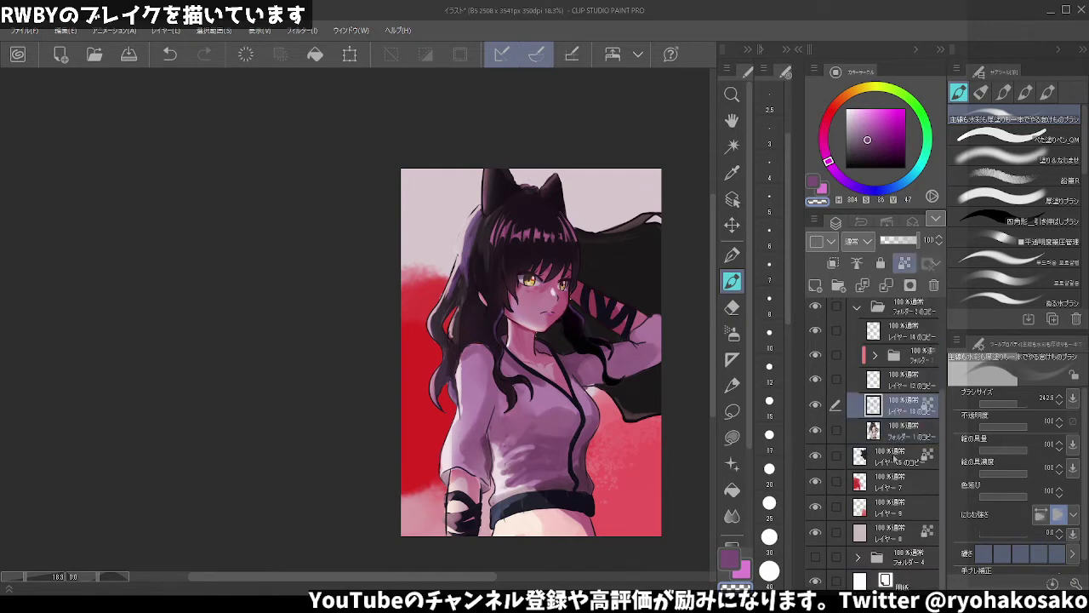
{"action": "left_click_drag", "start_coordinate": [871, 453], "coordinate": [895, 444]}
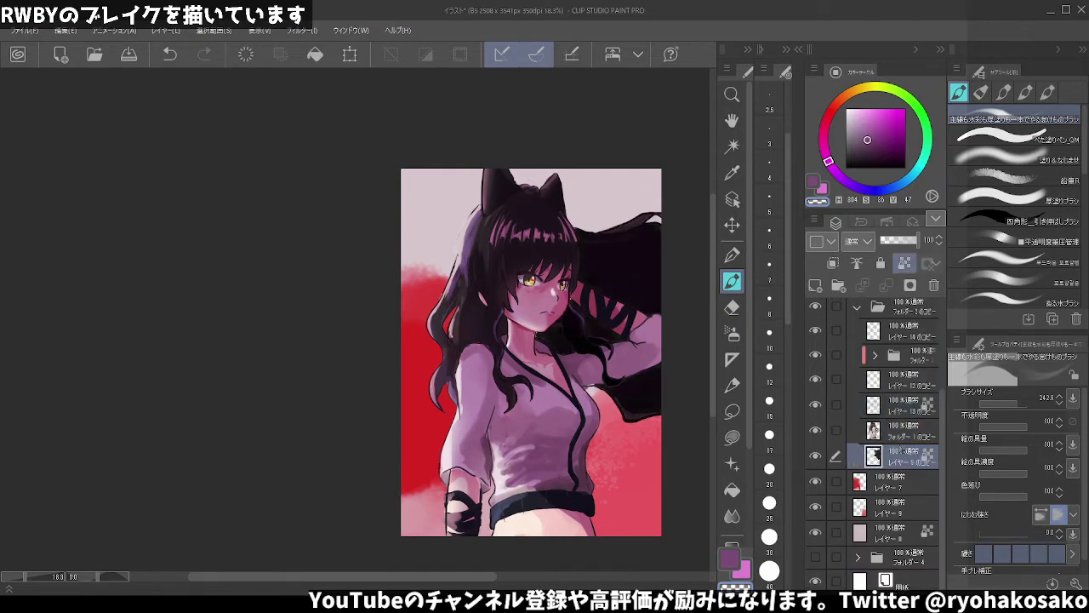
{"action": "scroll", "coordinate": [570, 337], "scroll_direction": "down", "scroll_amount": 3}
{"action": "scroll", "coordinate": [562, 328], "scroll_direction": "up", "scroll_amount": 2}
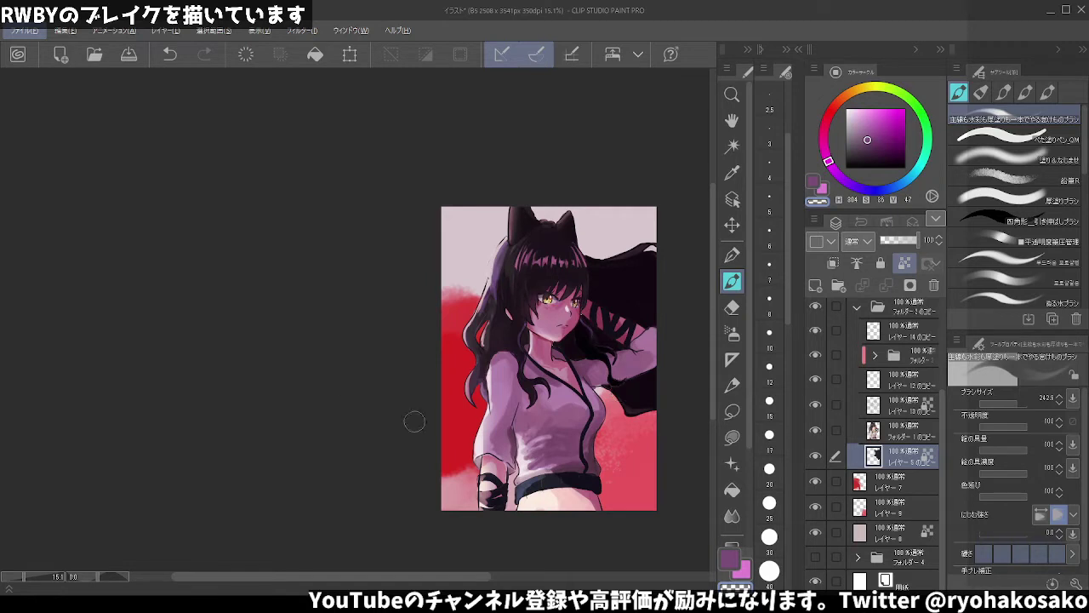
- Select フォルダー1のコピー and toggle it and the shading layers to compare
{"action": "left_click", "coordinate": [902, 434]}
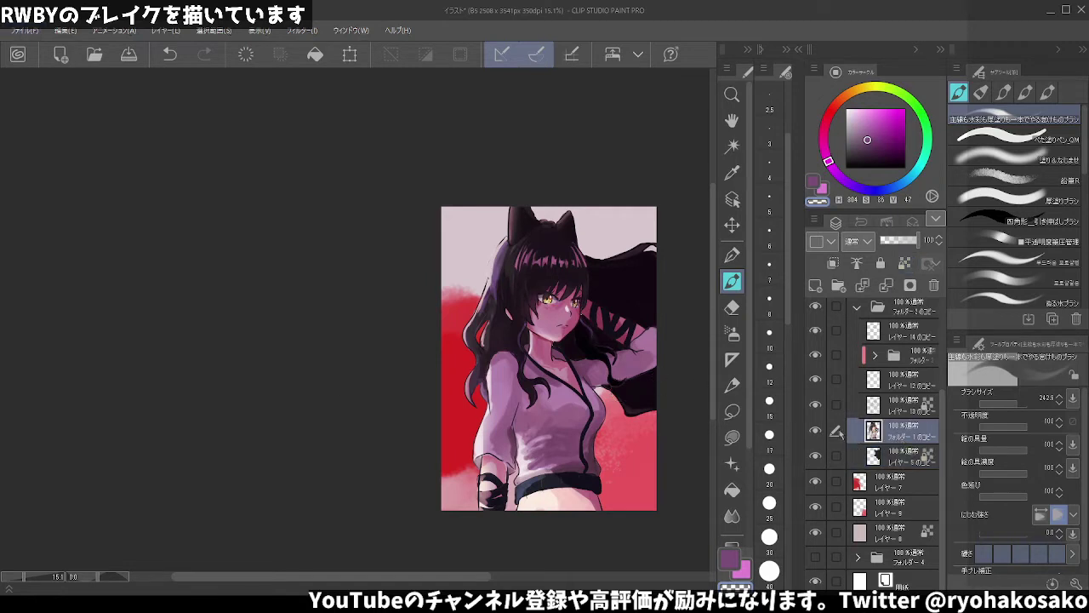
{"action": "left_click", "coordinate": [815, 431]}
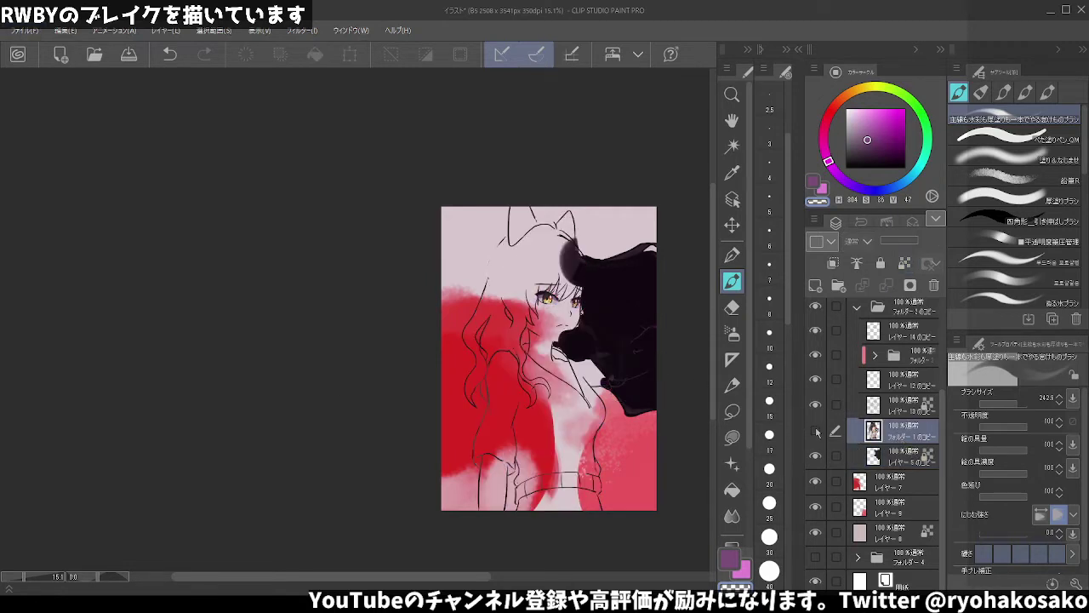
{"action": "left_click", "coordinate": [815, 430]}
{"action": "left_click", "coordinate": [816, 354]}
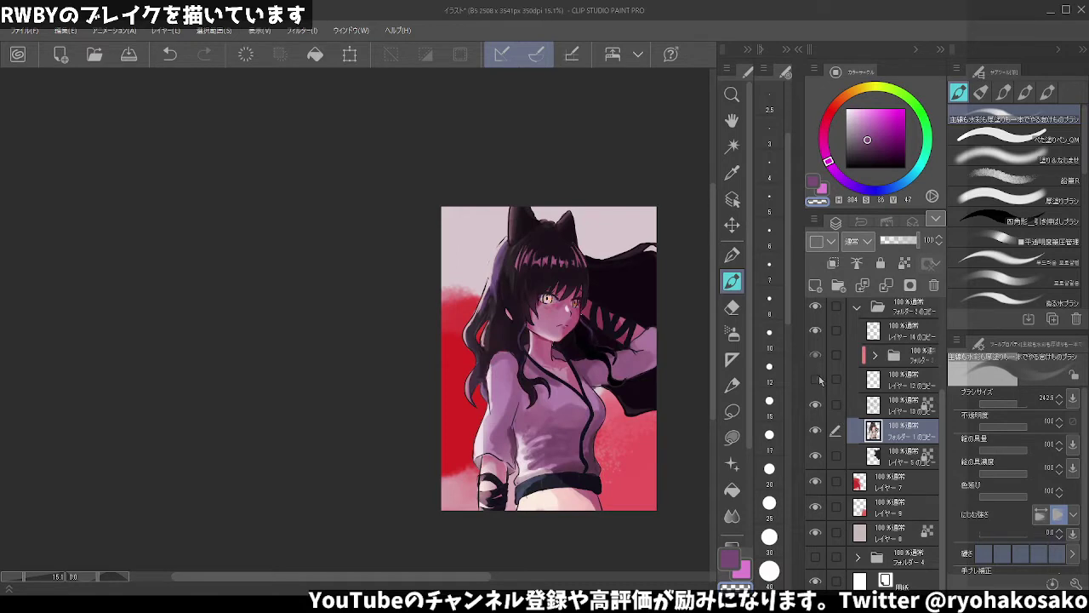
{"action": "left_click", "coordinate": [815, 380]}
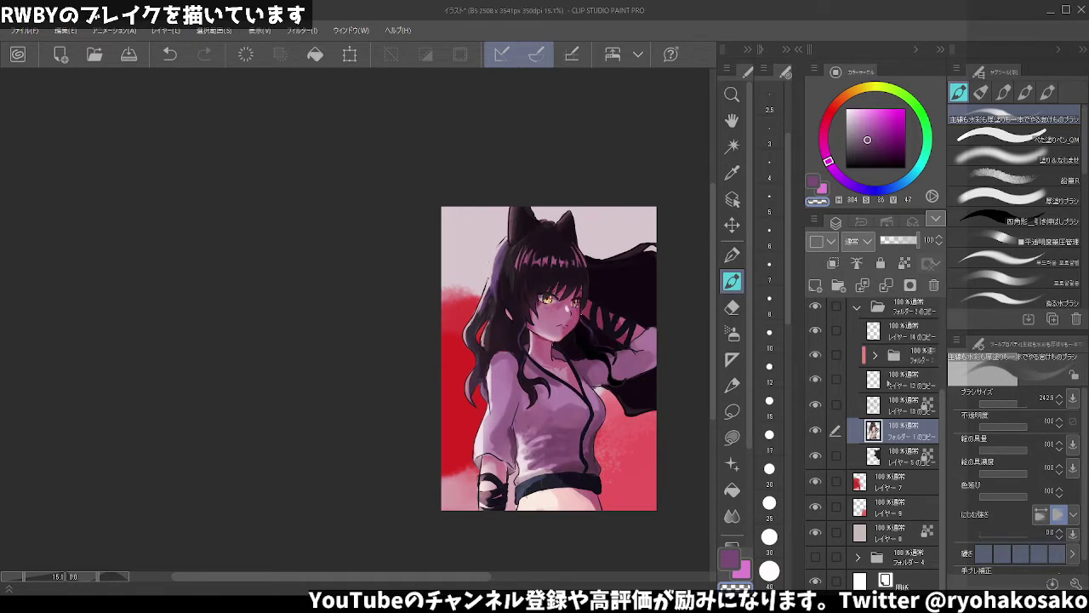
{"action": "left_click", "coordinate": [817, 406]}
{"action": "scroll", "coordinate": [627, 321], "scroll_direction": "up", "scroll_amount": 1}
{"action": "scroll", "coordinate": [628, 321], "scroll_direction": "up", "scroll_amount": 1}
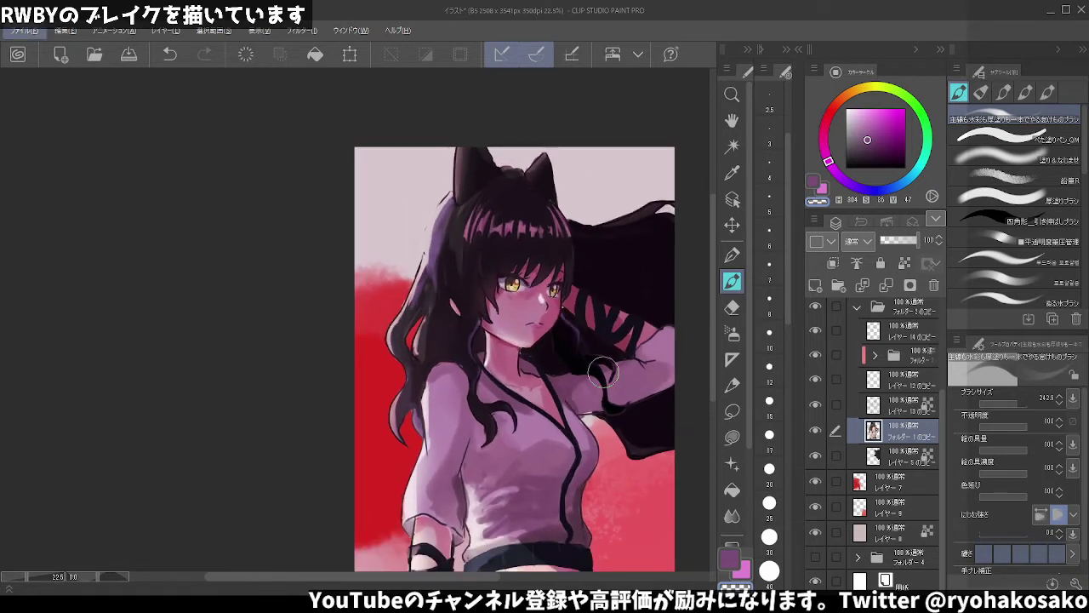
- Repaint the collar and chest shading on レイヤー13のコピー in light greyish purple
{"action": "left_click", "coordinate": [908, 407]}
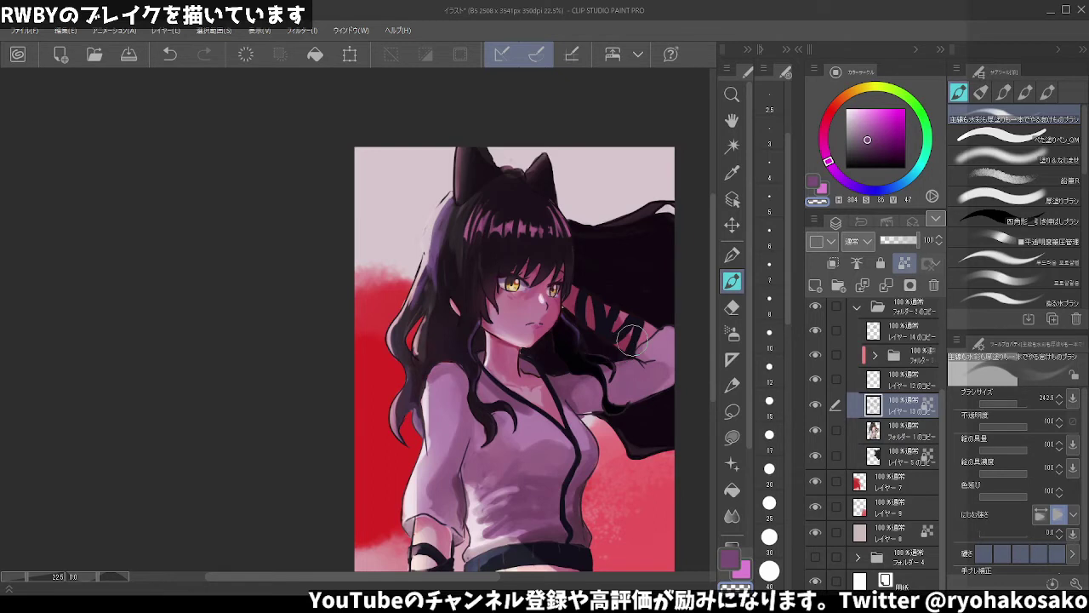
{"action": "left_click", "coordinate": [848, 143]}
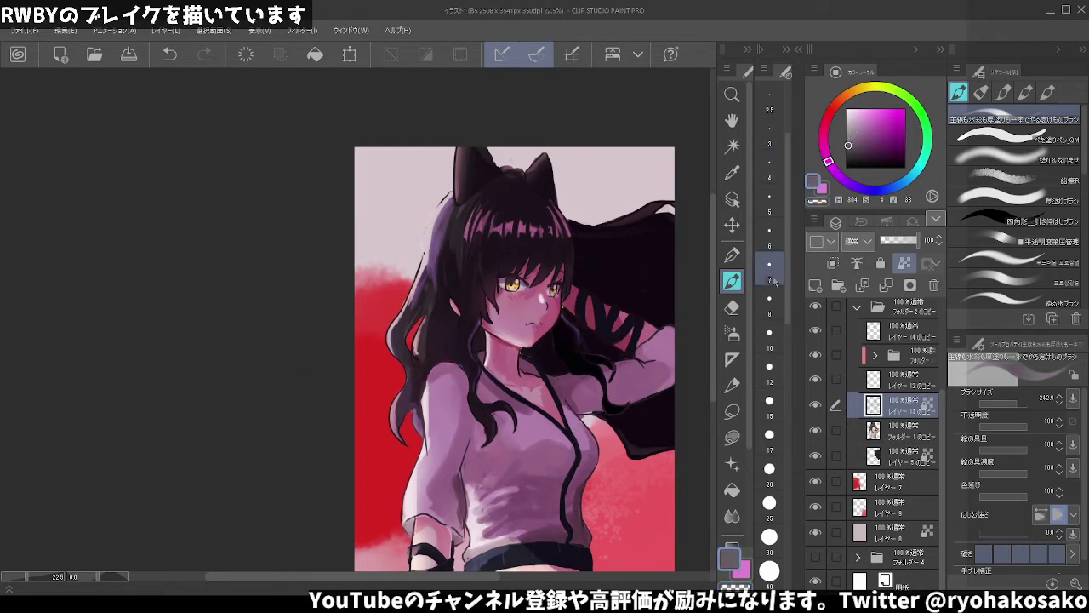
{"action": "left_click_drag", "start_coordinate": [586, 390], "coordinate": [596, 480]}
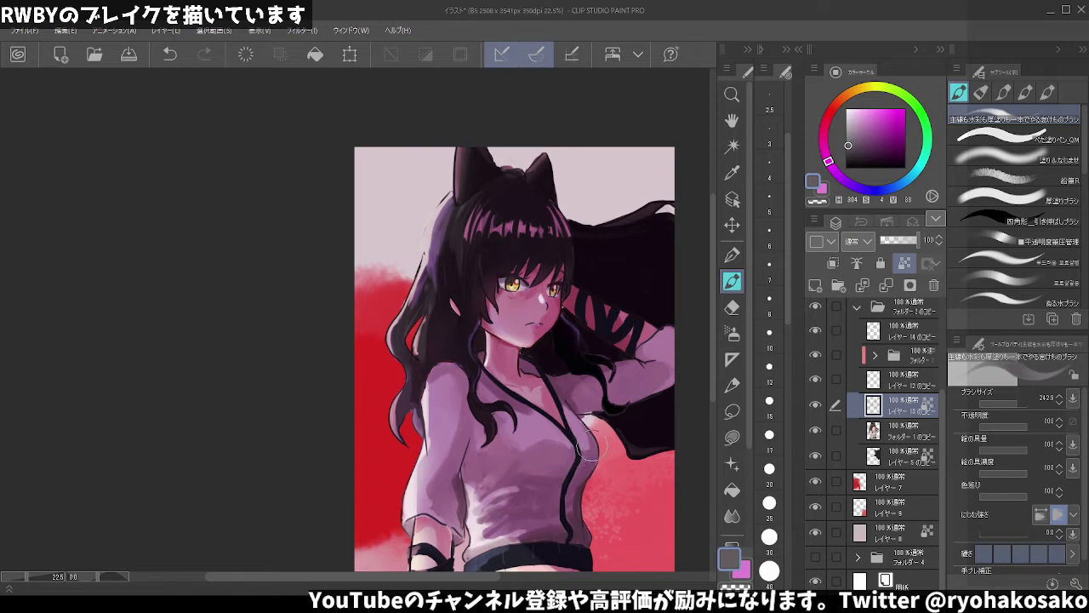
{"action": "left_click", "coordinate": [816, 405]}
- Set the drawing colour to a dark red-brown
{"action": "scroll", "coordinate": [539, 413], "scroll_direction": "down", "scroll_amount": 3}
{"action": "scroll", "coordinate": [540, 536], "scroll_direction": "up", "scroll_amount": 1}
{"action": "scroll", "coordinate": [537, 531], "scroll_direction": "up", "scroll_amount": 2}
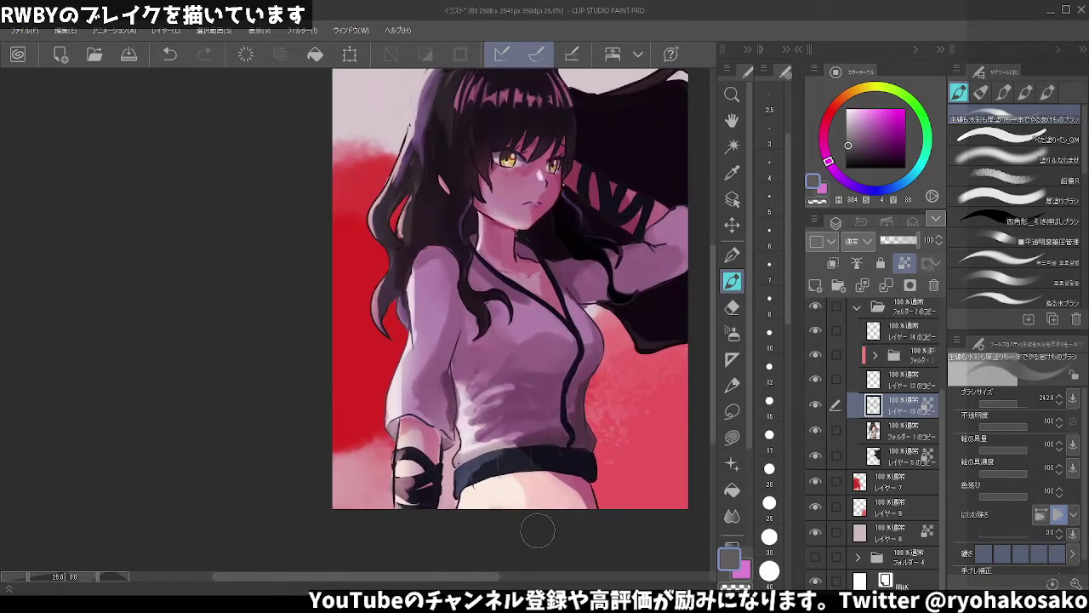
{"action": "scroll", "coordinate": [538, 531], "scroll_direction": "up", "scroll_amount": 1}
{"action": "left_click", "coordinate": [837, 103]}
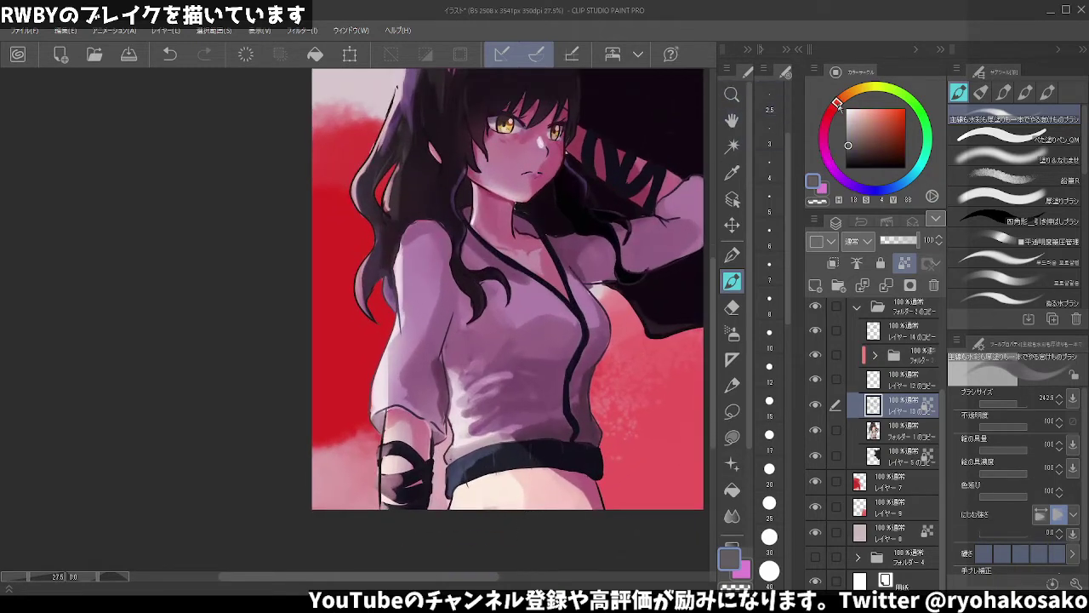
{"action": "left_click_drag", "start_coordinate": [868, 128], "coordinate": [884, 143]}
{"action": "left_click", "coordinate": [835, 105]}
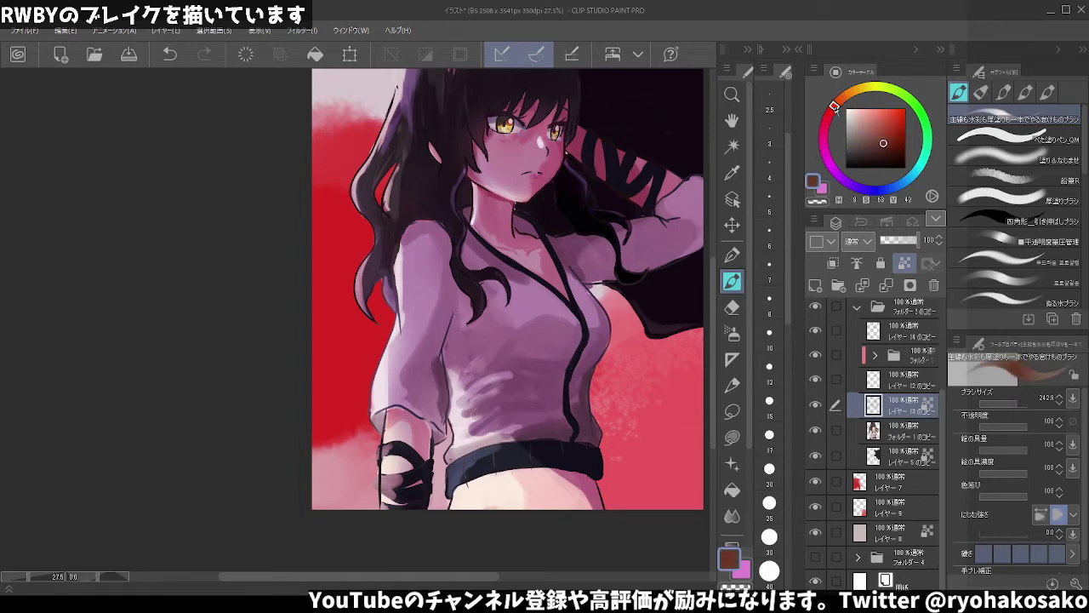
{"action": "left_click", "coordinate": [881, 146]}
- Toggle the eye colour layer, painting folder and dark arm shape layer to compare
{"action": "left_click", "coordinate": [816, 380]}
{"action": "left_click", "coordinate": [815, 379]}
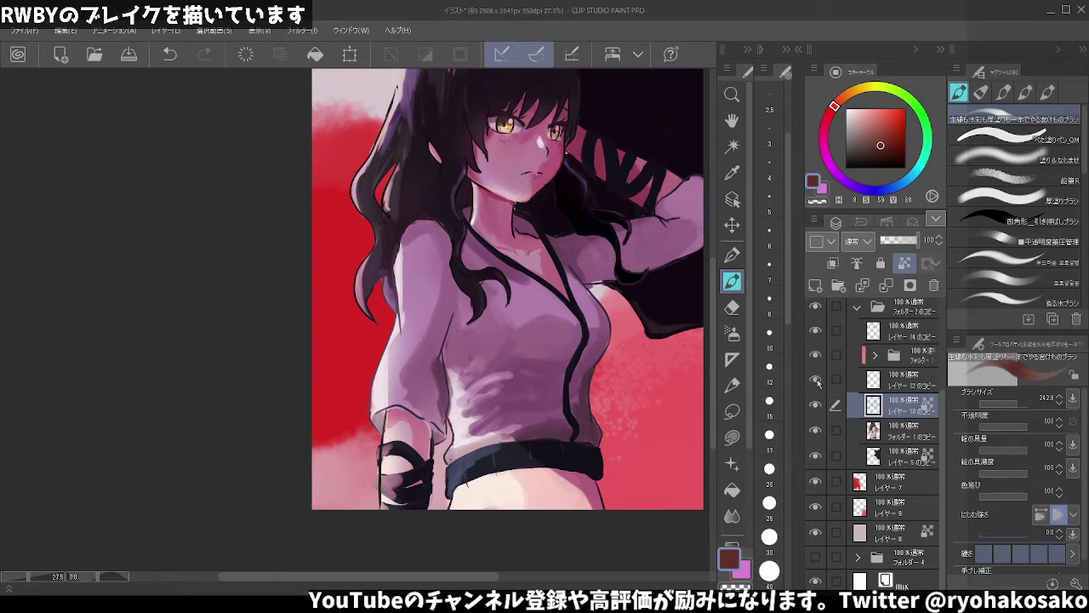
{"action": "left_click", "coordinate": [815, 431]}
{"action": "left_click", "coordinate": [816, 457]}
{"action": "left_click", "coordinate": [815, 457]}
{"action": "scroll", "coordinate": [596, 319], "scroll_direction": "down", "scroll_amount": 1}
{"action": "scroll", "coordinate": [596, 319], "scroll_direction": "down", "scroll_amount": 2}
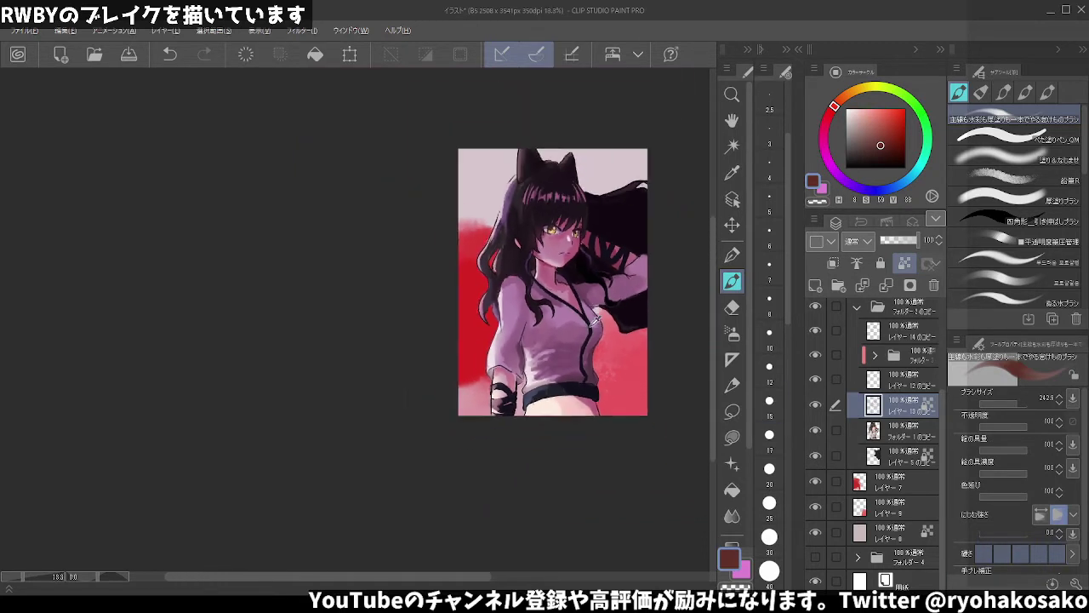
{"action": "scroll", "coordinate": [595, 319], "scroll_direction": "up", "scroll_amount": 1}
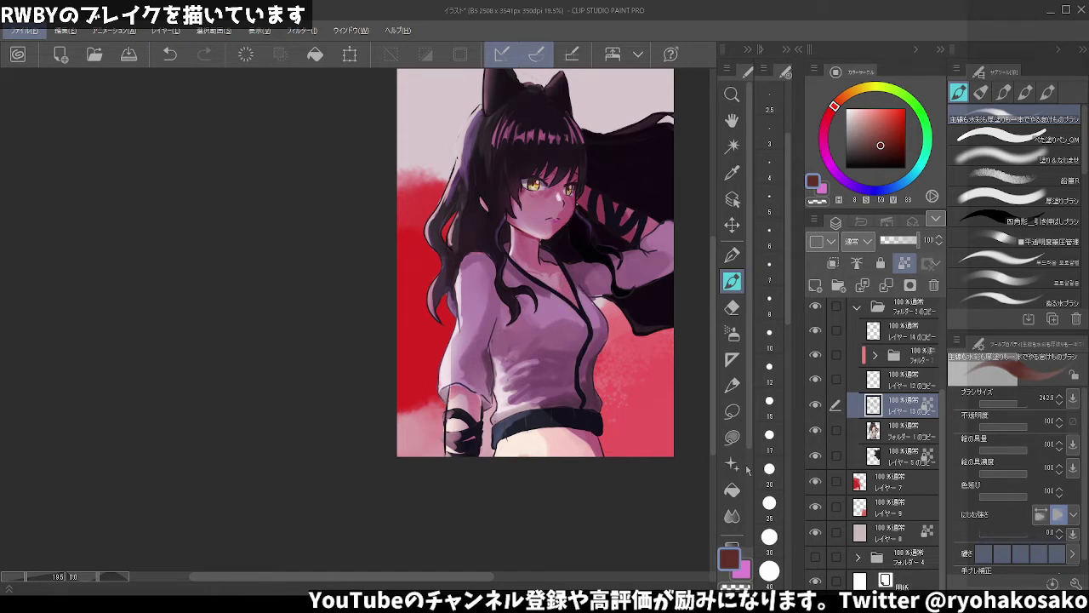
- Merge フォルダー1のコピー and レイヤー13のコピー into a single layer
{"action": "left_click", "coordinate": [895, 434]}
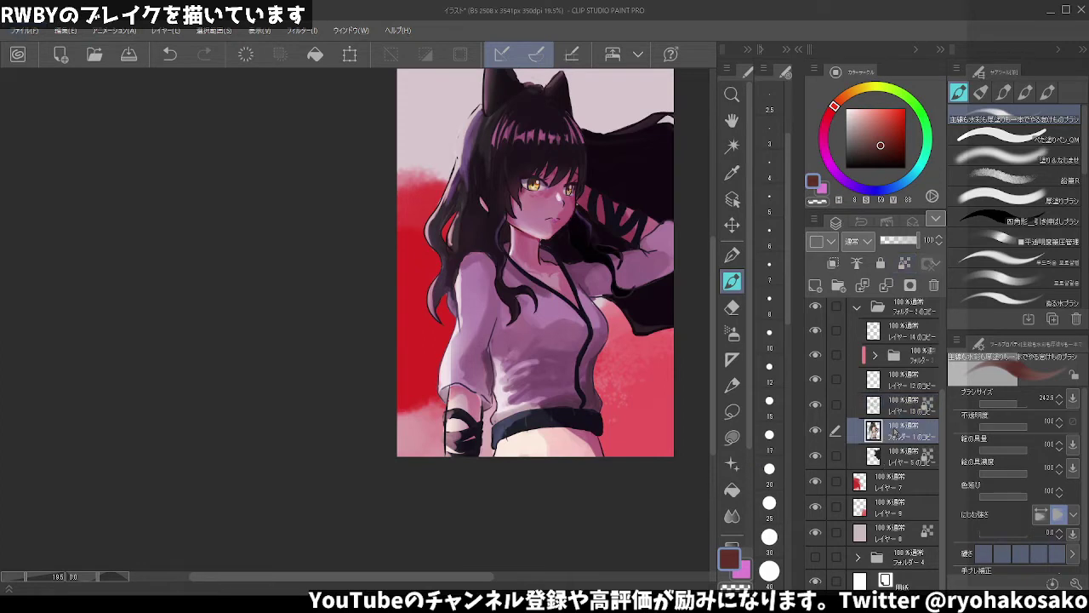
{"action": "left_click", "coordinate": [899, 414], "text": "ctrl"}
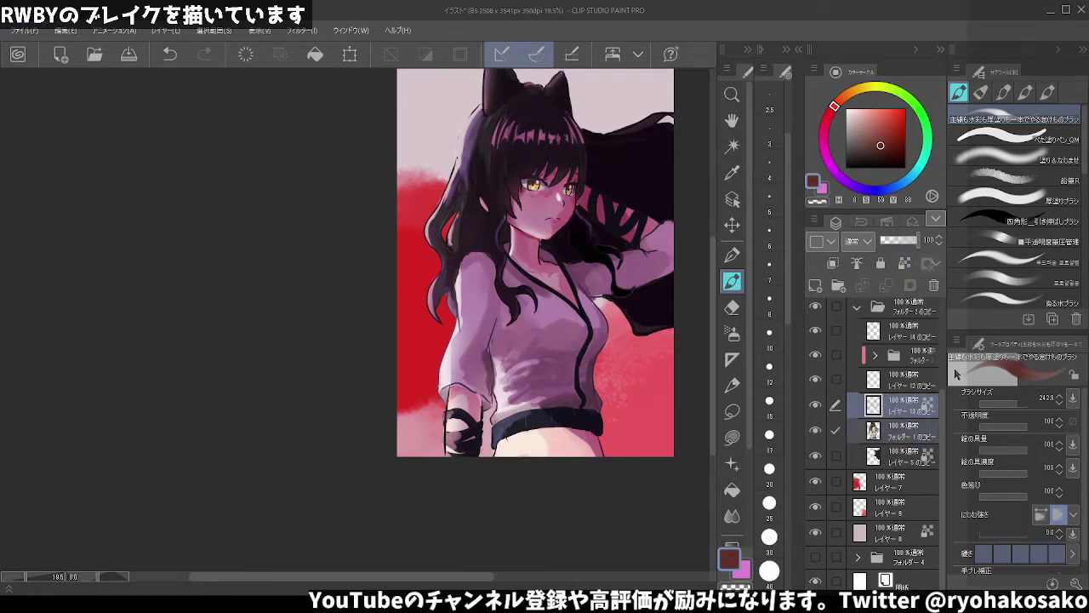
{"action": "key", "text": "shift+alt+e"}
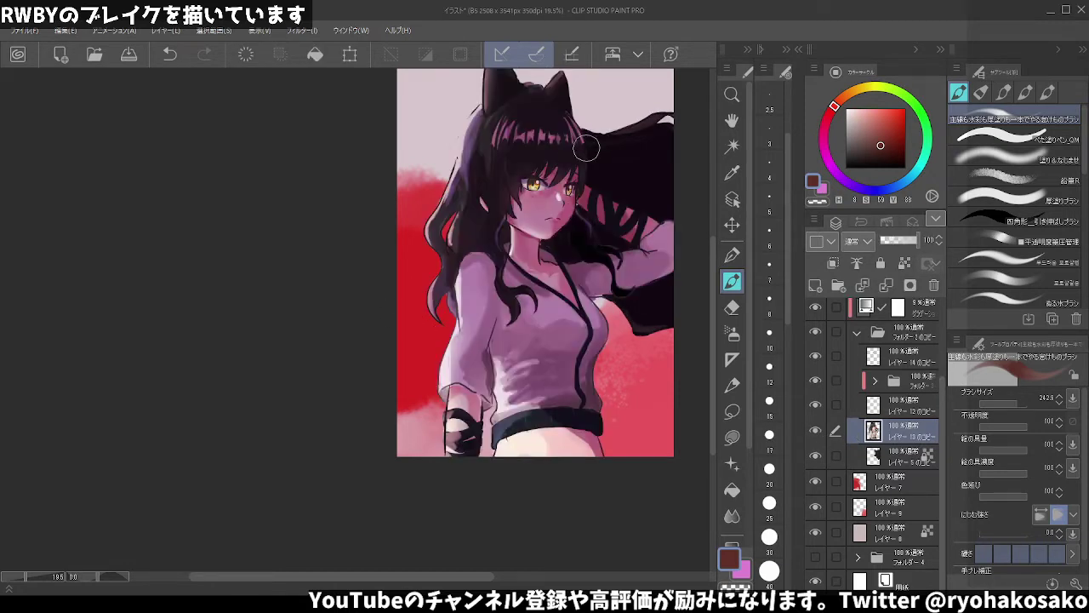
- Pick a darker red and shrink the brush to a much smaller size
{"action": "scroll", "coordinate": [586, 91], "scroll_direction": "up", "scroll_amount": 1}
{"action": "scroll", "coordinate": [586, 91], "scroll_direction": "up", "scroll_amount": 2}
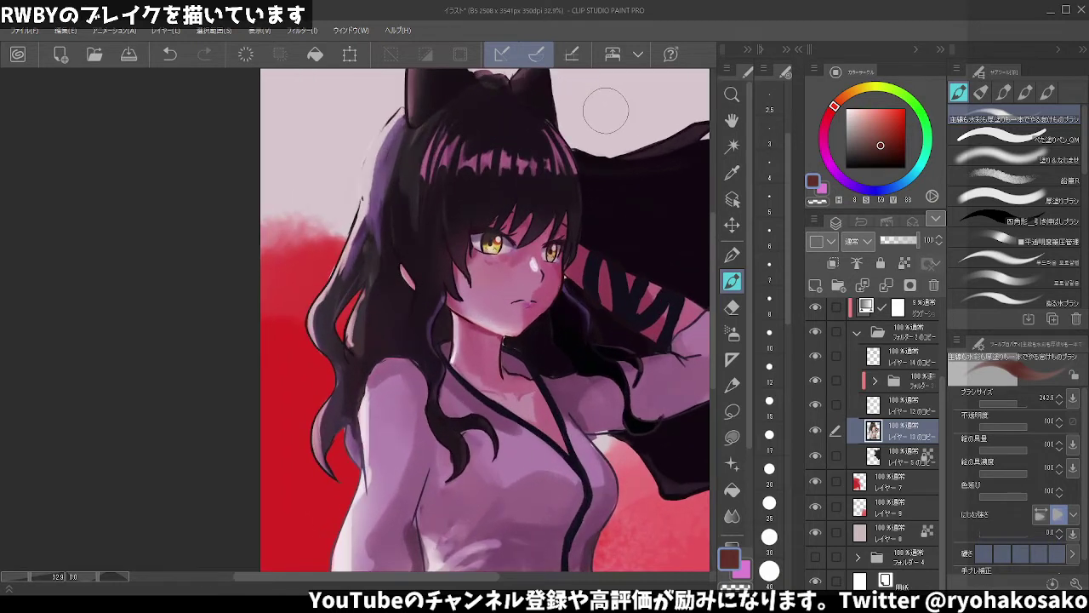
{"action": "left_click", "coordinate": [607, 124], "text": "alt"}
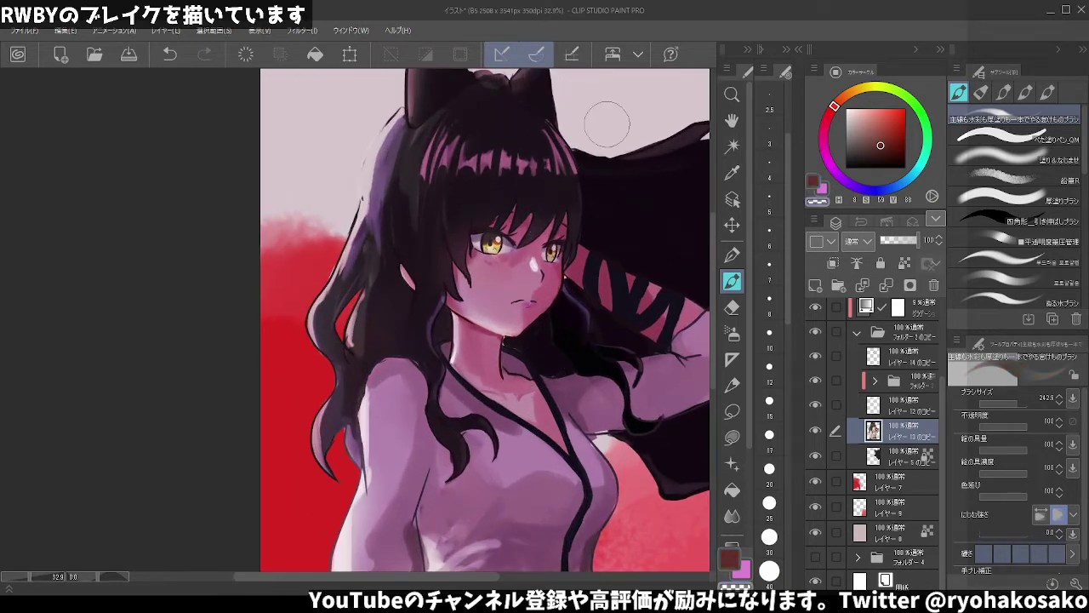
{"action": "left_click_drag", "start_coordinate": [607, 124], "coordinate": [582, 145]}
{"action": "scroll", "coordinate": [877, 366], "scroll_direction": "up", "scroll_amount": 2}
{"action": "scroll", "coordinate": [876, 366], "scroll_direction": "up", "scroll_amount": 2}
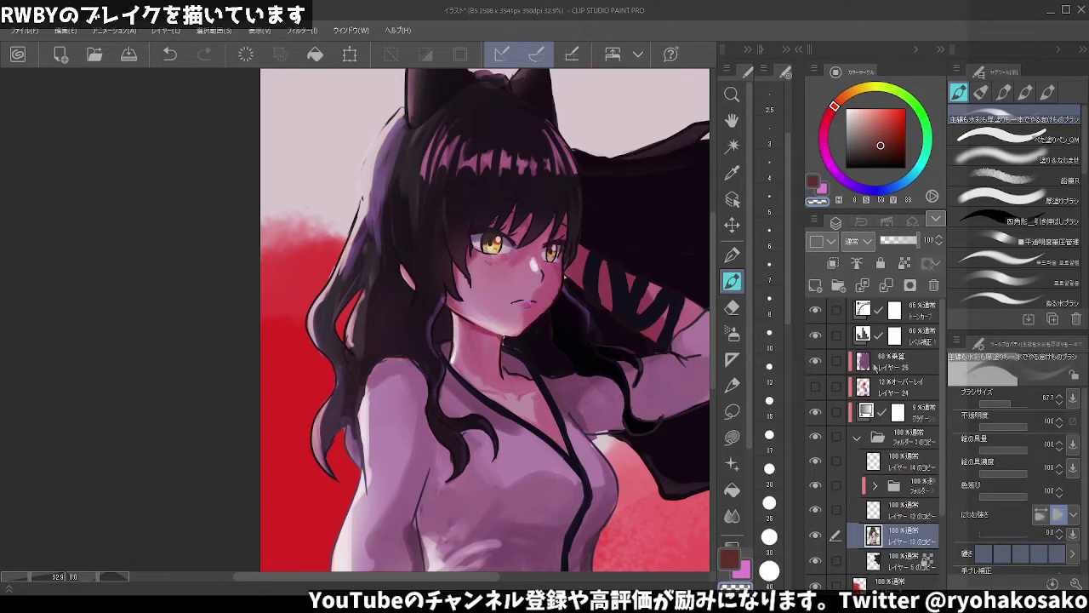
- Hide and show the top adjustment layers to compare colours, undoing and redoing a stroke
{"action": "left_click_drag", "start_coordinate": [815, 361], "coordinate": [816, 310]}
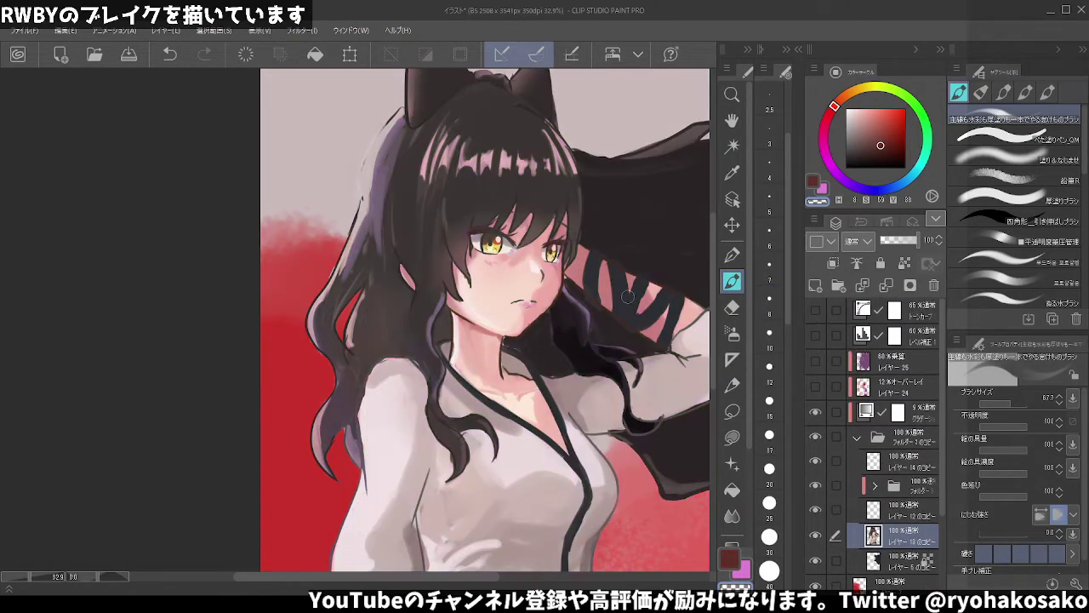
{"action": "scroll", "coordinate": [627, 295], "scroll_direction": "down", "scroll_amount": 3}
{"action": "scroll", "coordinate": [626, 295], "scroll_direction": "up", "scroll_amount": 4}
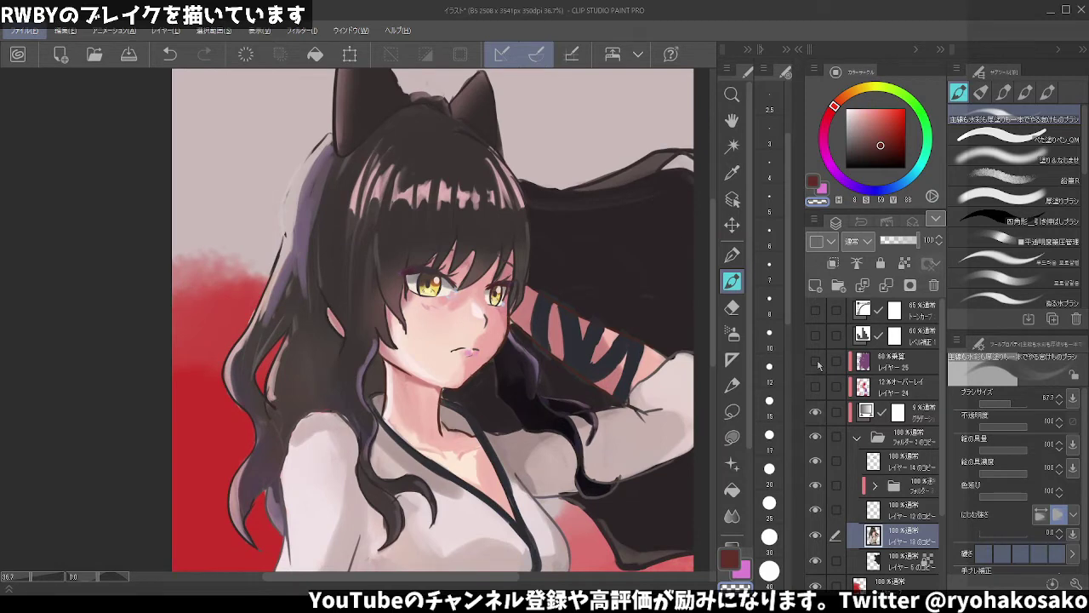
{"action": "left_click", "coordinate": [817, 310]}
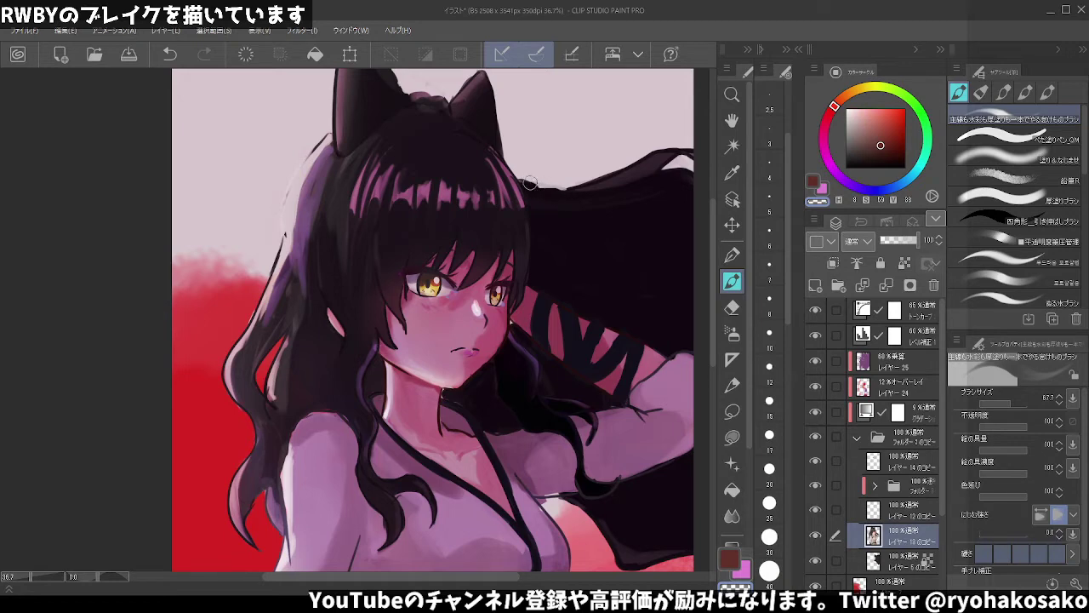
{"action": "key", "text": "ctrl+z"}
{"action": "key", "text": "ctrl+y"}
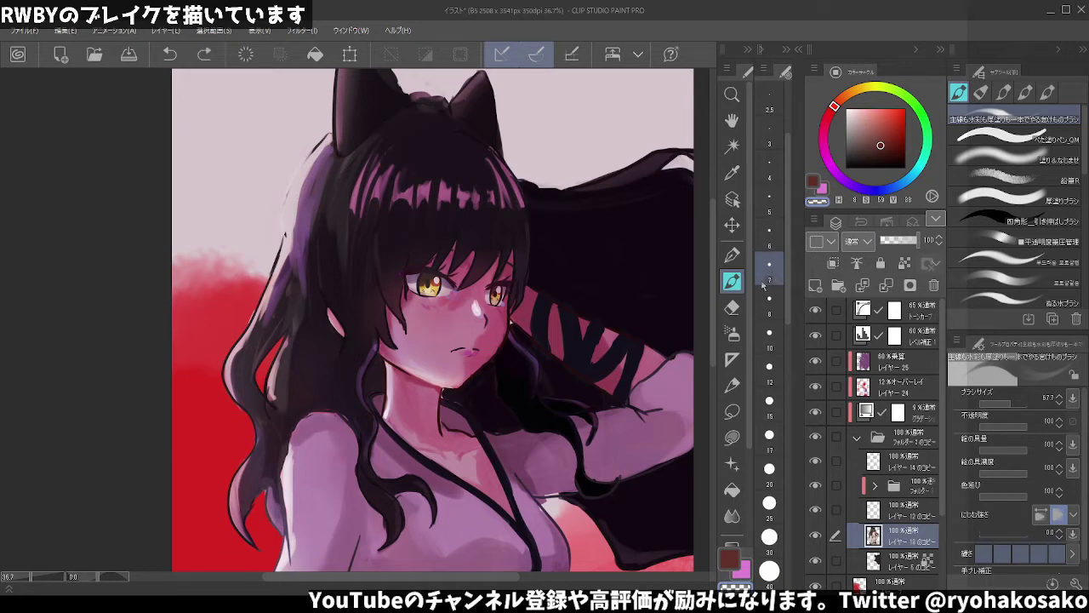
- On the main character layer, paint near-black strokes along the upper hair edge
{"action": "left_click", "coordinate": [574, 231], "text": "alt"}
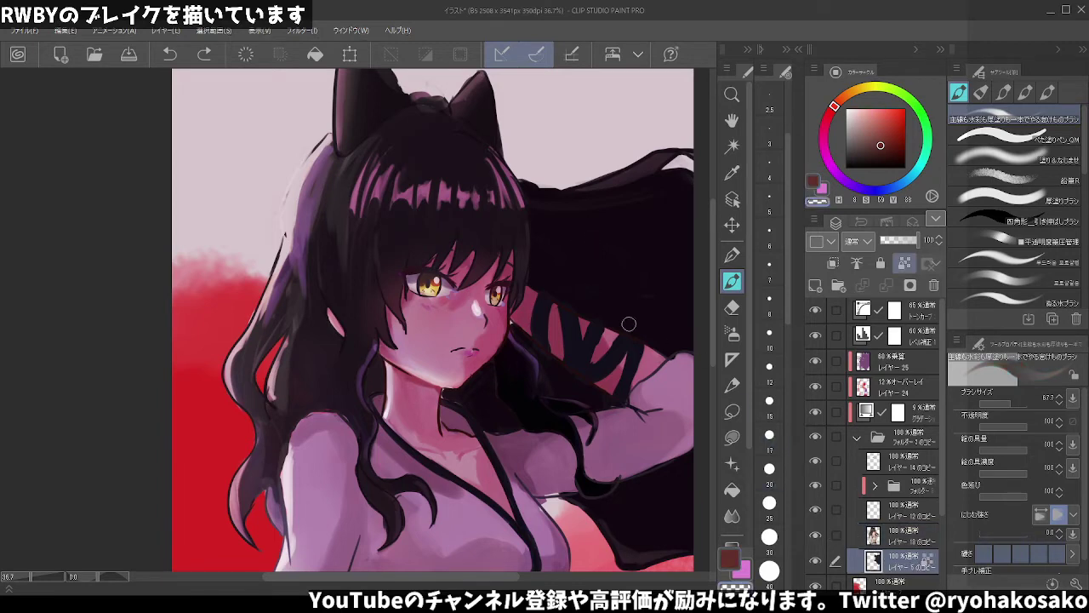
{"action": "key", "text": "alt+bracketleft"}
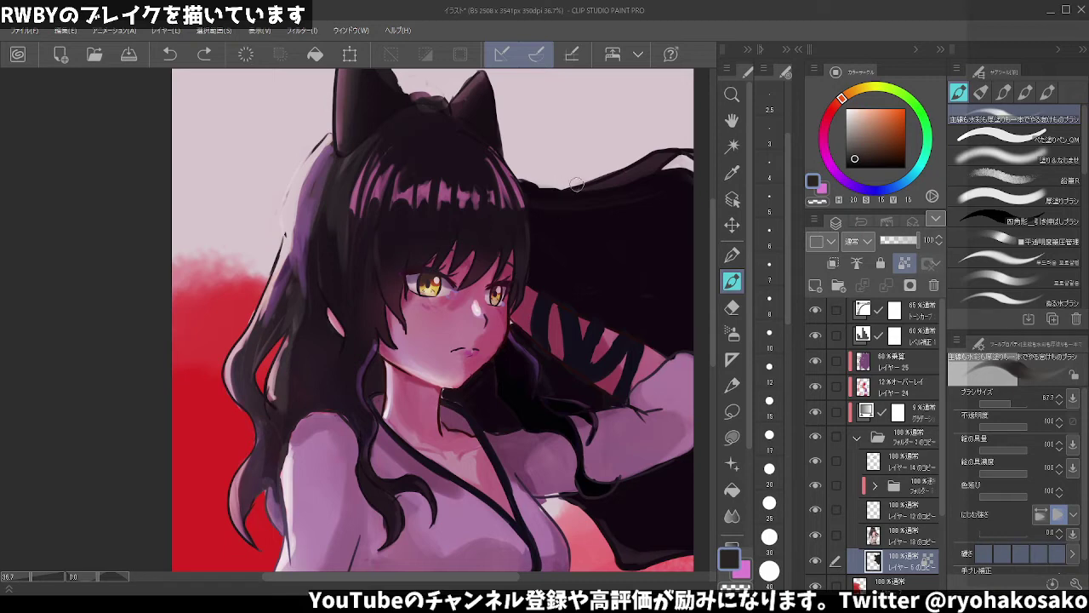
{"action": "left_click_drag", "start_coordinate": [545, 187], "coordinate": [526, 181]}
{"action": "left_click_drag", "start_coordinate": [561, 194], "coordinate": [528, 176]}
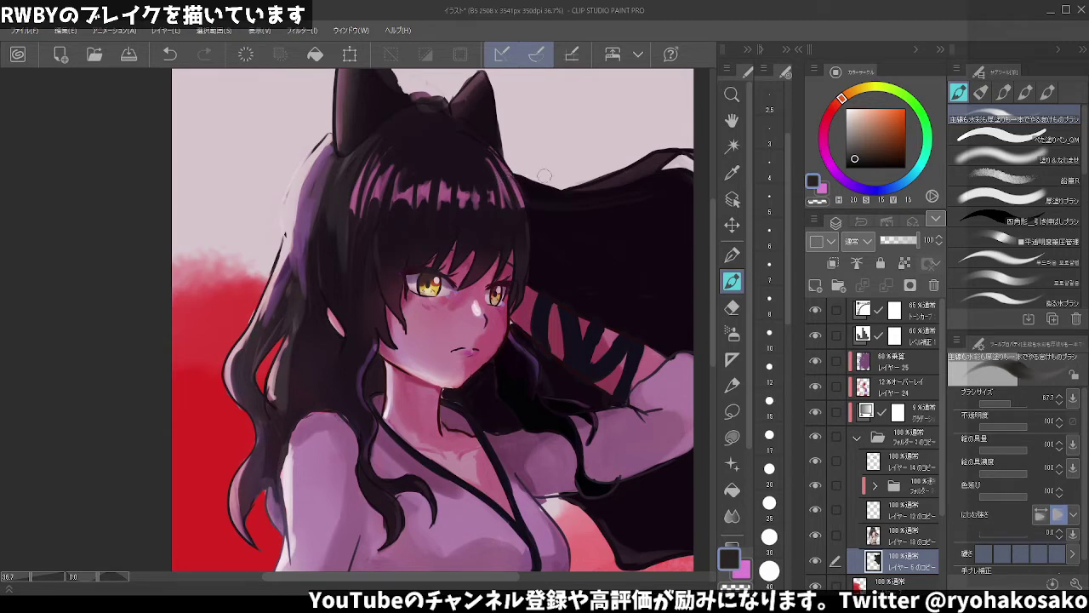
{"action": "scroll", "coordinate": [545, 170], "scroll_direction": "up", "scroll_amount": 2}
{"action": "scroll", "coordinate": [540, 132], "scroll_direction": "down", "scroll_amount": 1}
{"action": "scroll", "coordinate": [540, 132], "scroll_direction": "down", "scroll_amount": 1}
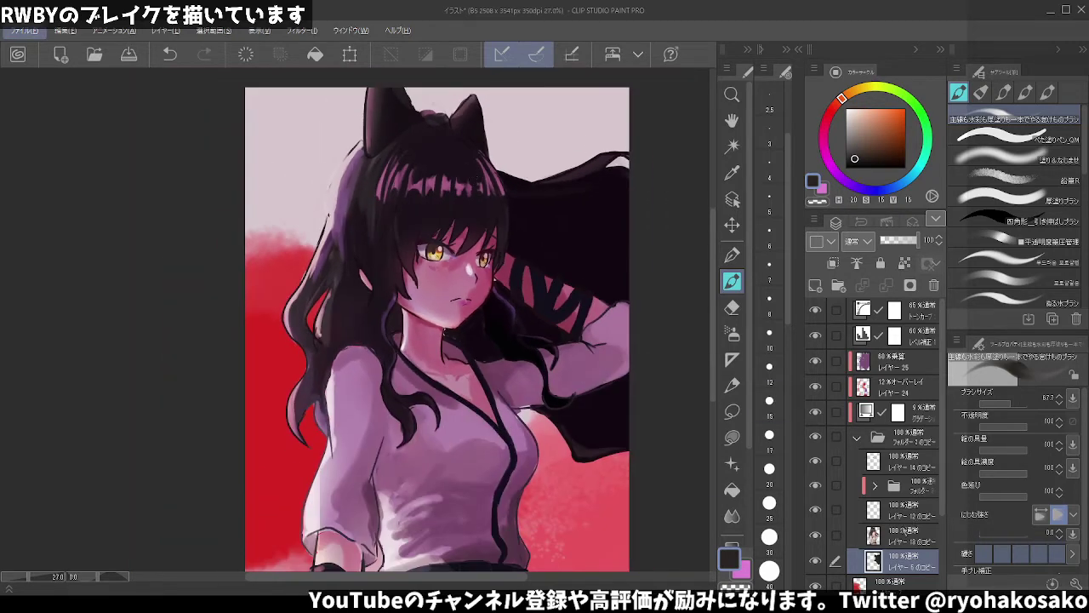
- Briefly hide and reshow the character and yellow eye colour layers to check them
{"action": "left_click", "coordinate": [815, 536]}
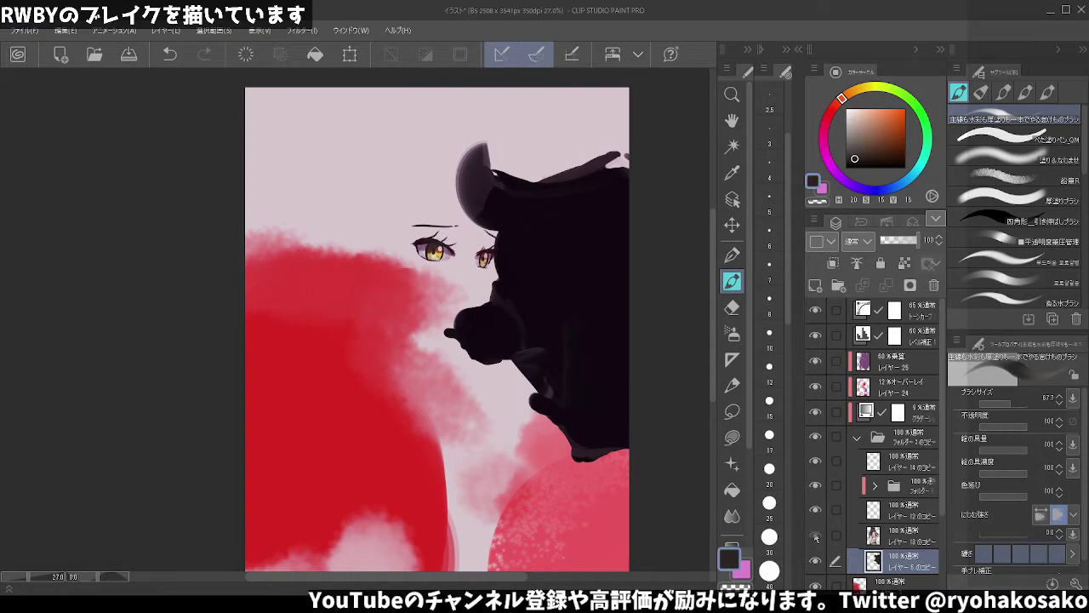
{"action": "left_click", "coordinate": [816, 536]}
{"action": "left_click", "coordinate": [817, 512]}
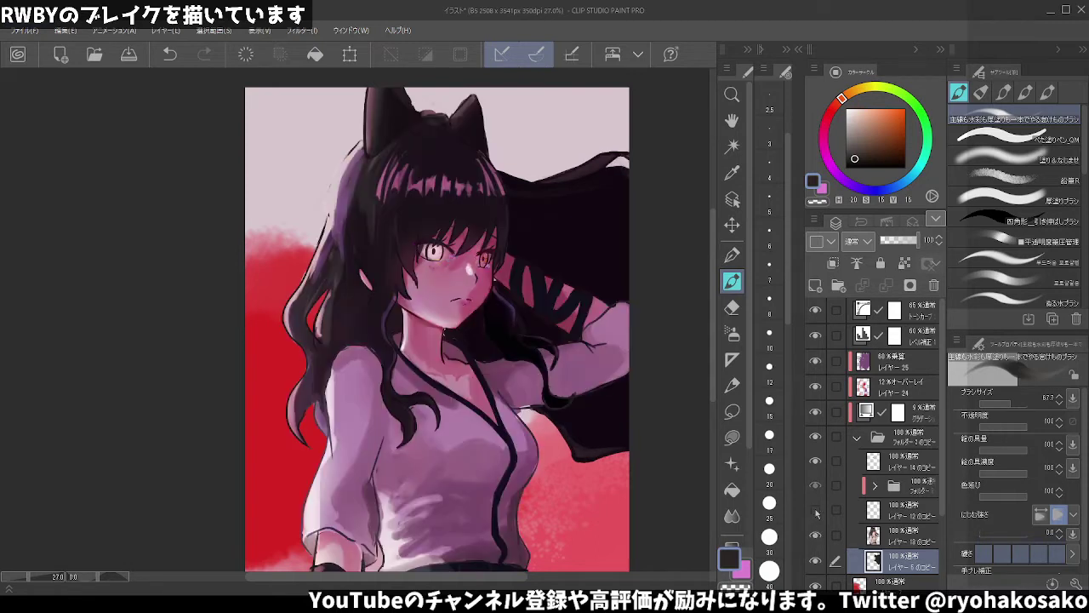
{"action": "left_click", "coordinate": [816, 512]}
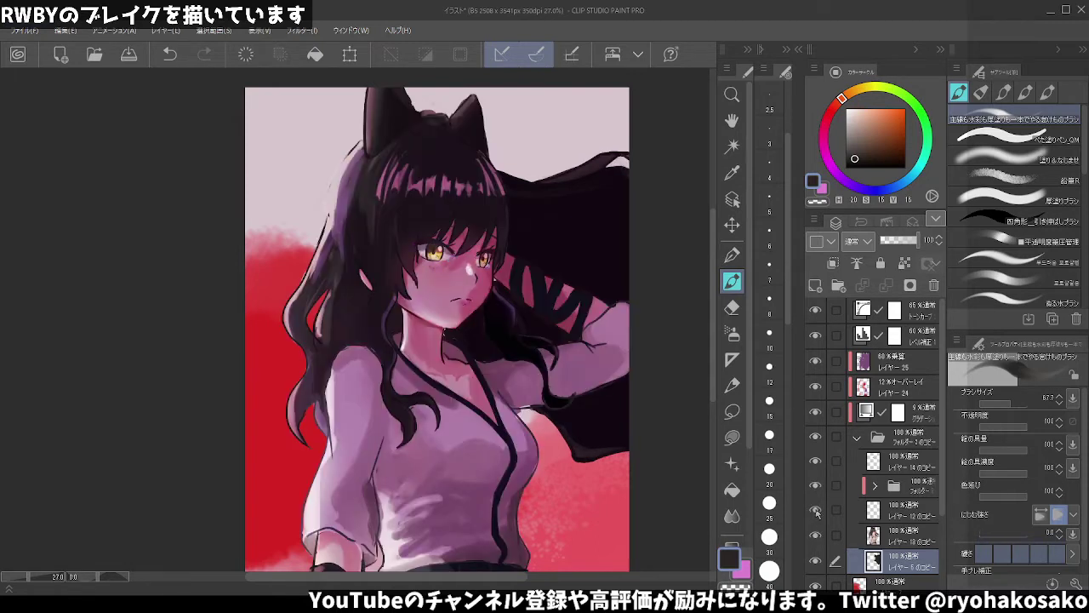
- Try erasing the top hair edge, undo it, then redraw it on レイヤー12のコピー
{"action": "left_click", "coordinate": [732, 307]}
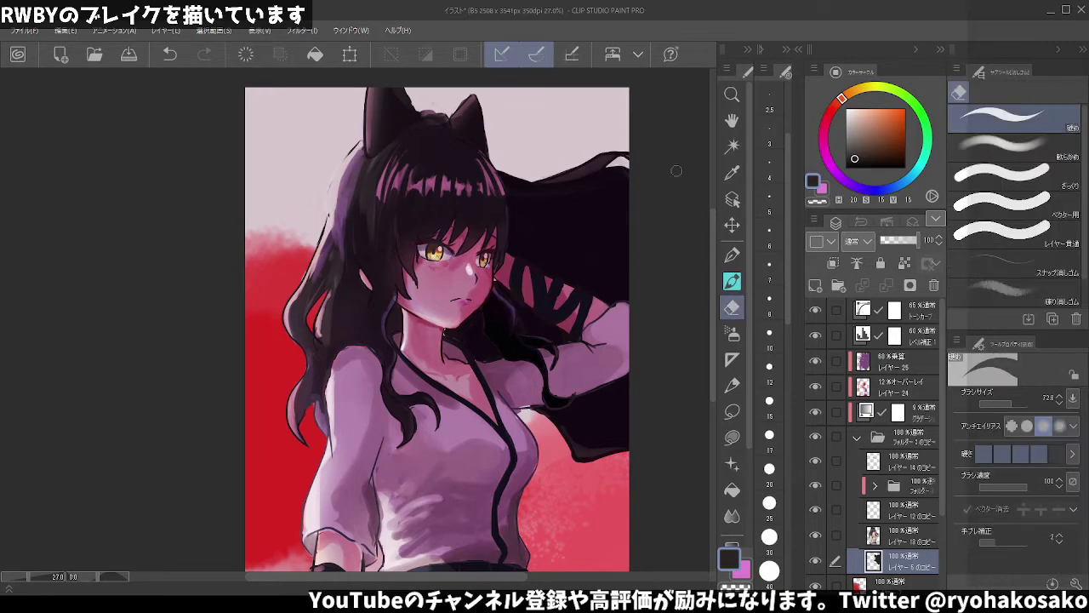
{"action": "mouse_move", "coordinate": [502, 173]}
{"action": "left_mouse_down"}
{"action": "mouse_move", "coordinate": [558, 177]}
{"action": "mouse_move", "coordinate": [612, 148]}
{"action": "left_mouse_up"}
{"action": "key", "text": "ctrl+z"}
{"action": "left_click", "coordinate": [899, 513]}
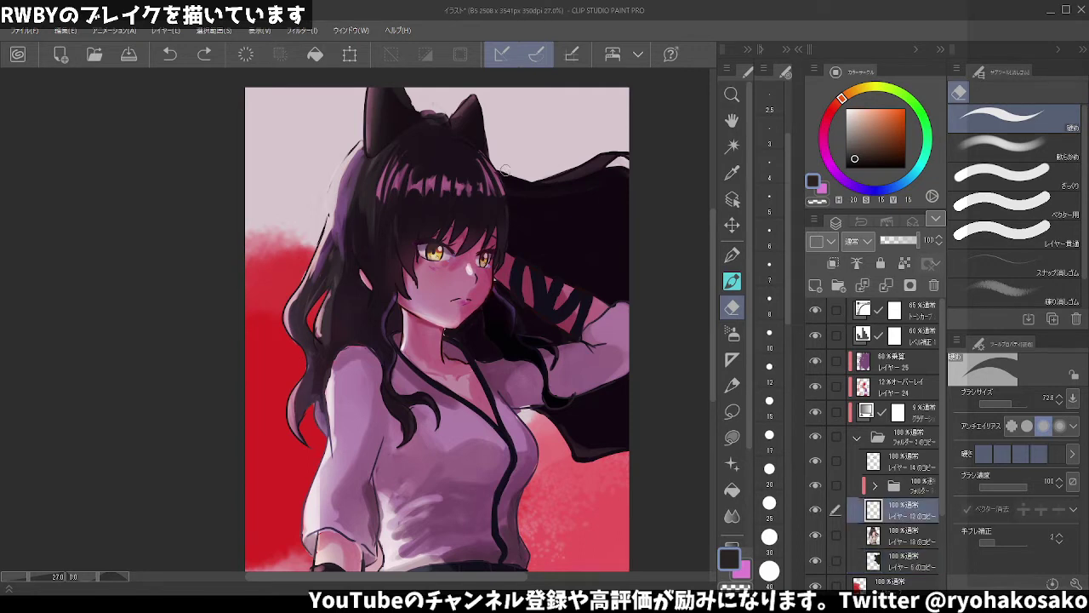
{"action": "left_click_drag", "start_coordinate": [612, 162], "coordinate": [630, 154]}
- Preview layer 14 over the face, show layer 12 copy, and inspect the subfolder
{"action": "left_click", "coordinate": [819, 462]}
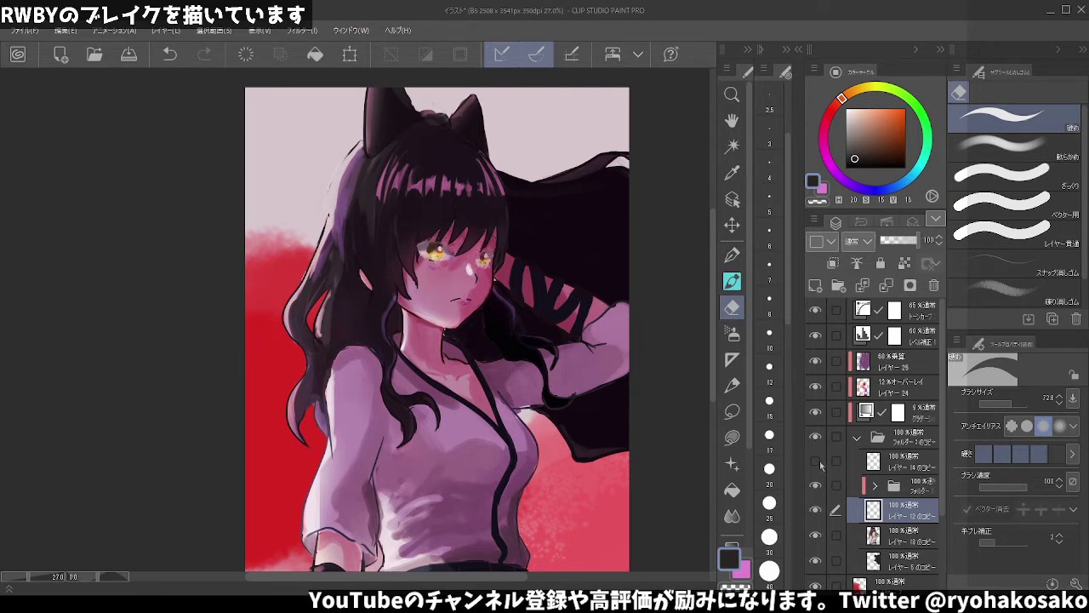
{"action": "left_click", "coordinate": [817, 511]}
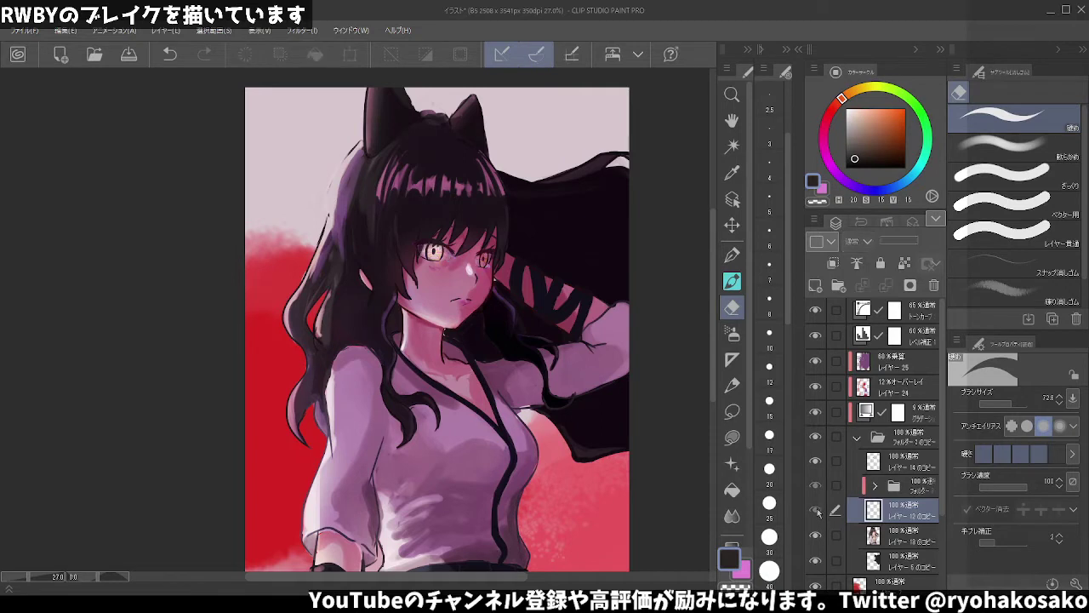
{"action": "left_click", "coordinate": [819, 462]}
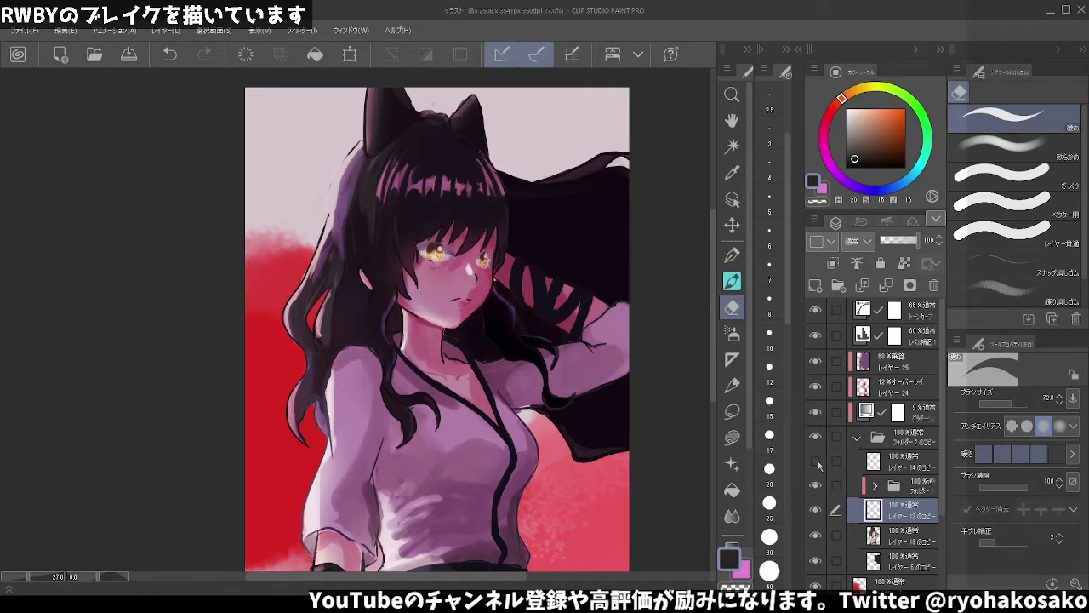
{"action": "left_click", "coordinate": [819, 462]}
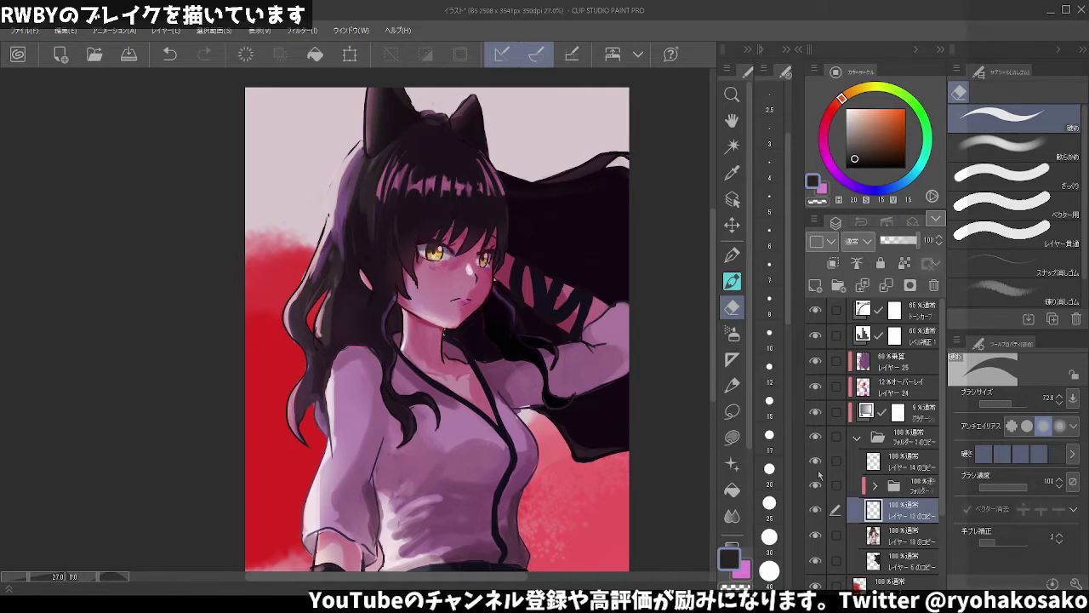
{"action": "left_click", "coordinate": [874, 487]}
{"action": "scroll", "coordinate": [873, 491], "scroll_direction": "down", "scroll_amount": 3}
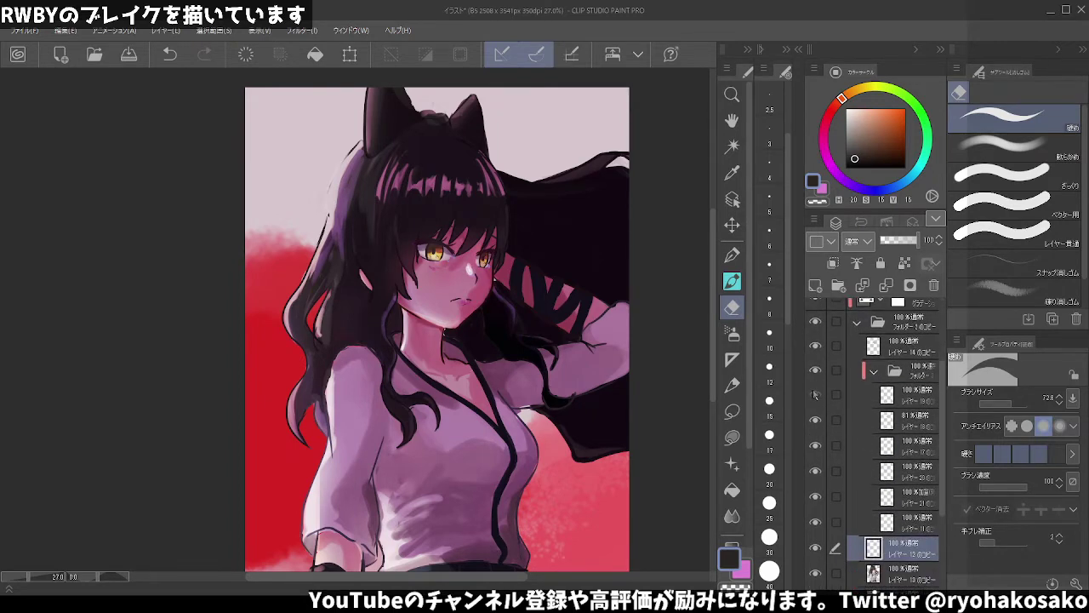
{"action": "left_click", "coordinate": [875, 371]}
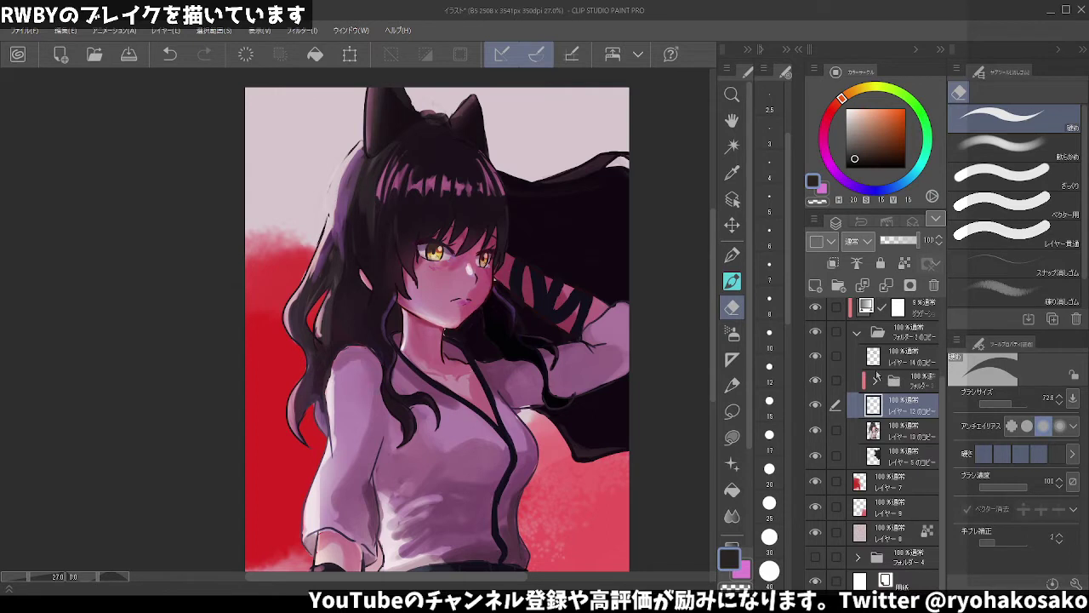
- Select layer 13 copy and toggle the hair, iris and character layers to compare
{"action": "left_click", "coordinate": [902, 431]}
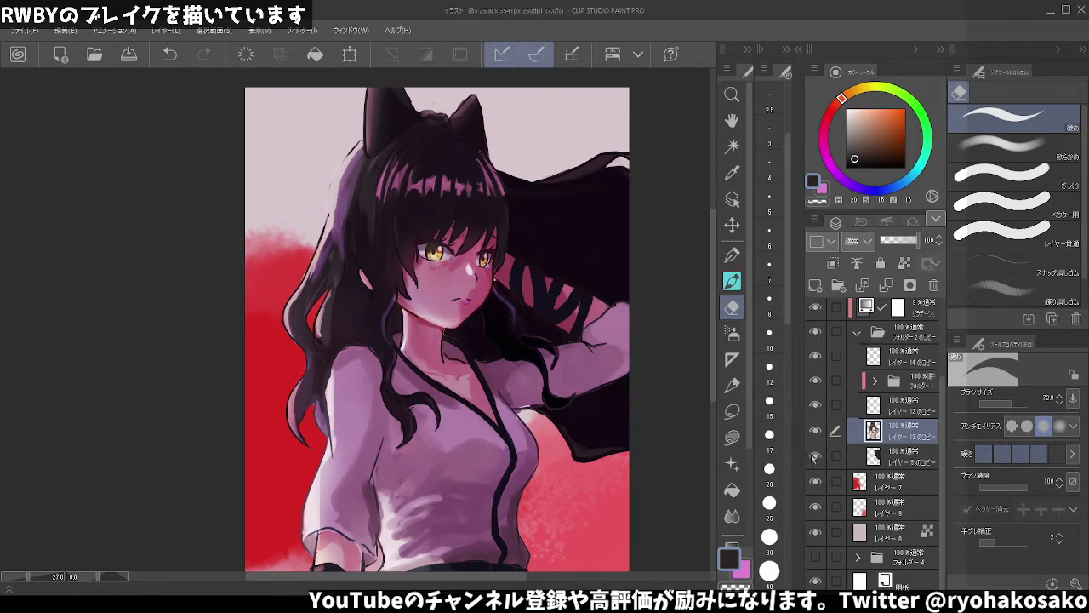
{"action": "left_click", "coordinate": [814, 457]}
{"action": "left_click", "coordinate": [814, 404]}
{"action": "left_click", "coordinate": [817, 404]}
{"action": "left_click", "coordinate": [817, 431]}
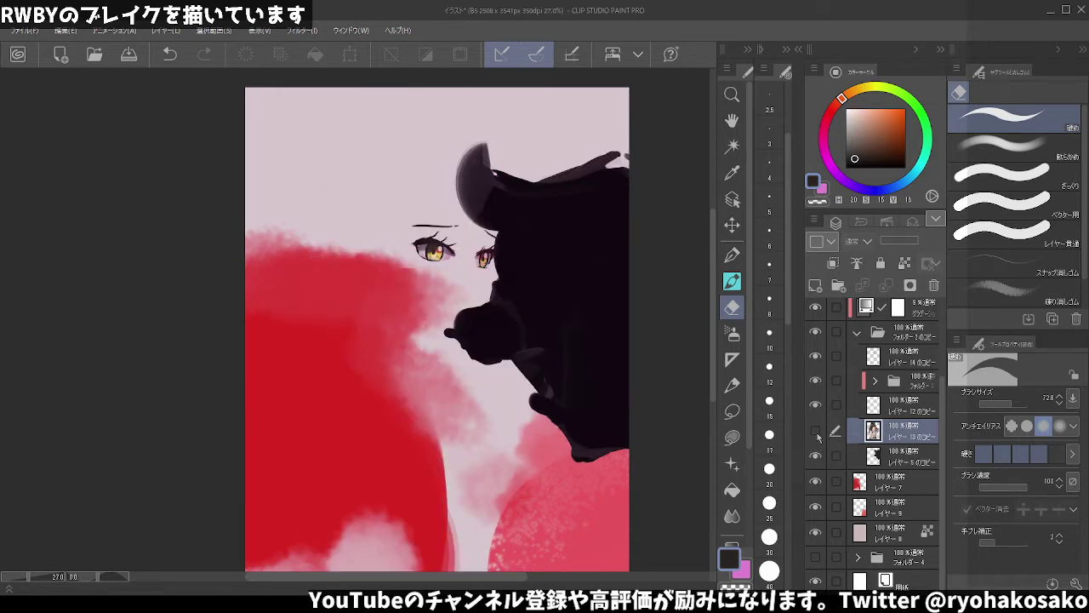
{"action": "left_click", "coordinate": [815, 432]}
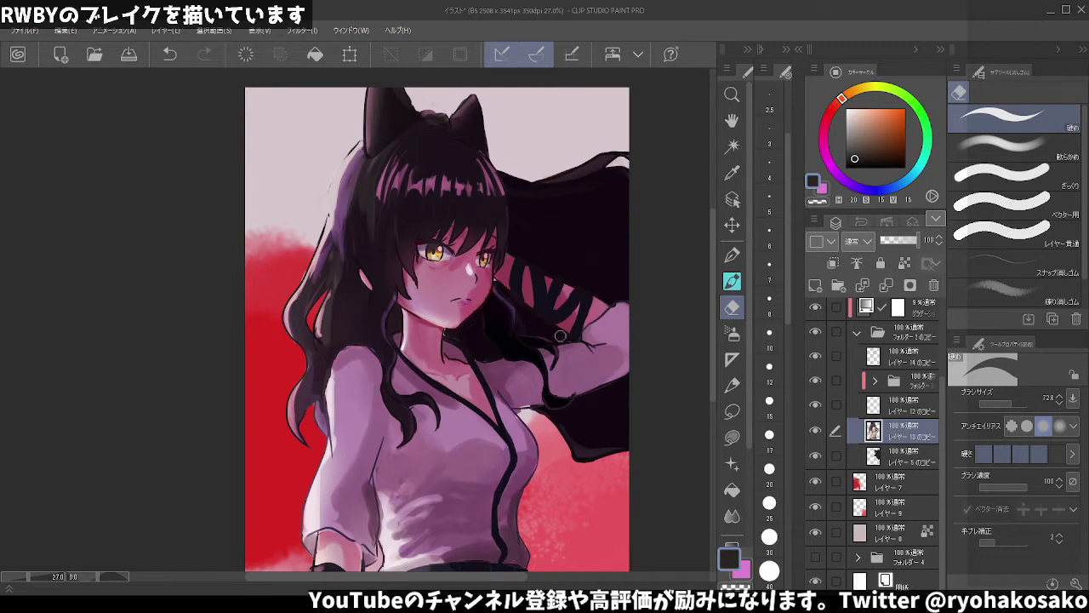
- Reshape the top-right hair silhouette, then check the hair alone on layer 5 copy
{"action": "mouse_move", "coordinate": [568, 167]}
{"action": "left_mouse_down"}
{"action": "mouse_move", "coordinate": [613, 153]}
{"action": "mouse_move", "coordinate": [638, 162]}
{"action": "mouse_move", "coordinate": [606, 168]}
{"action": "left_mouse_up"}
{"action": "scroll", "coordinate": [553, 246], "scroll_direction": "down", "scroll_amount": 2}
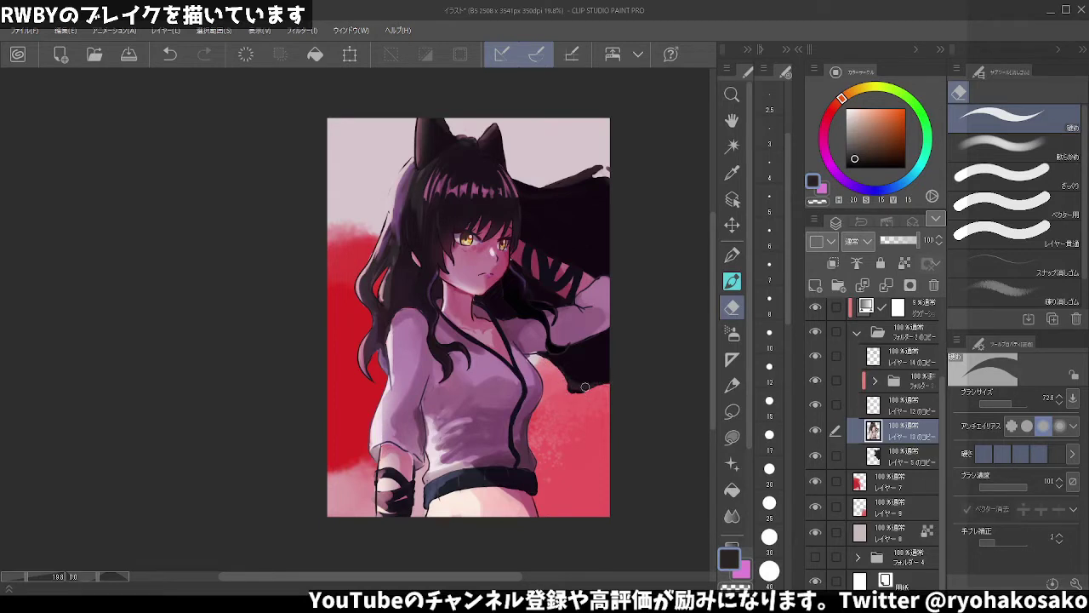
{"action": "left_click", "coordinate": [732, 281]}
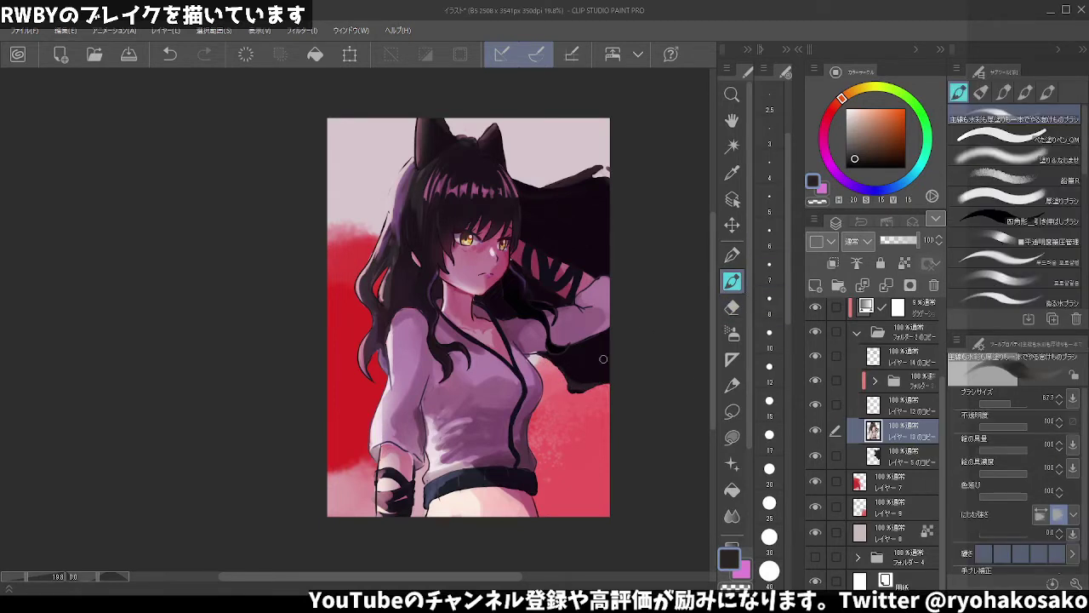
{"action": "left_click", "coordinate": [894, 458]}
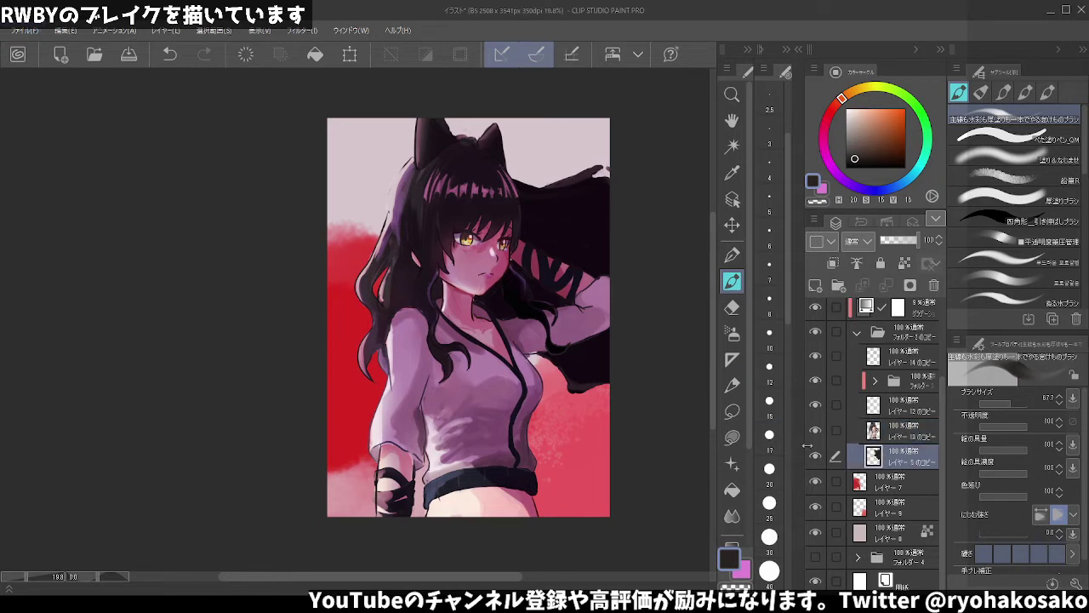
{"action": "left_click", "coordinate": [815, 430]}
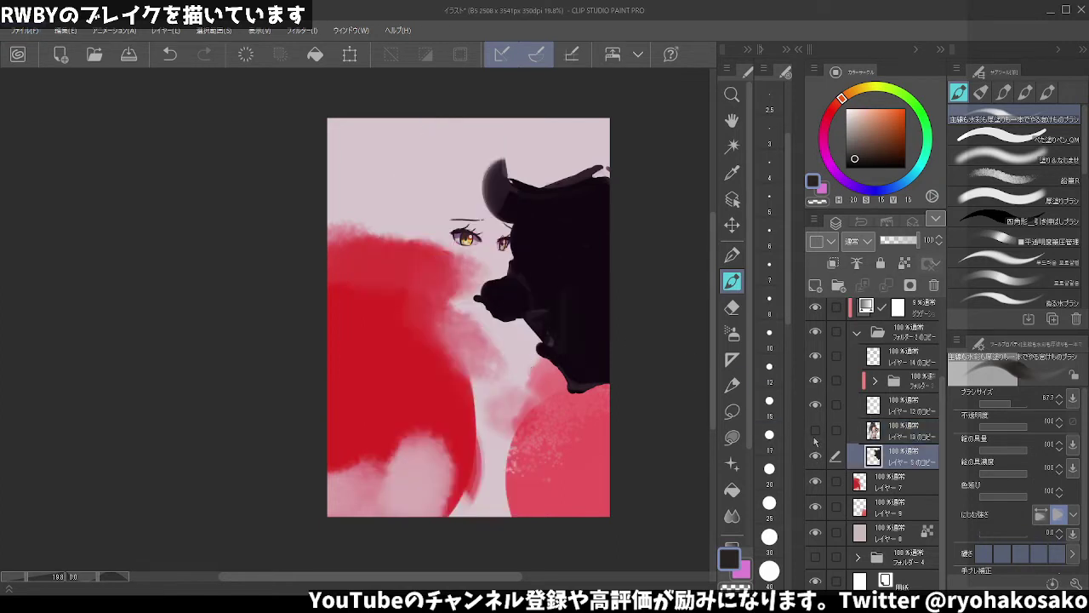
{"action": "left_click", "coordinate": [816, 458]}
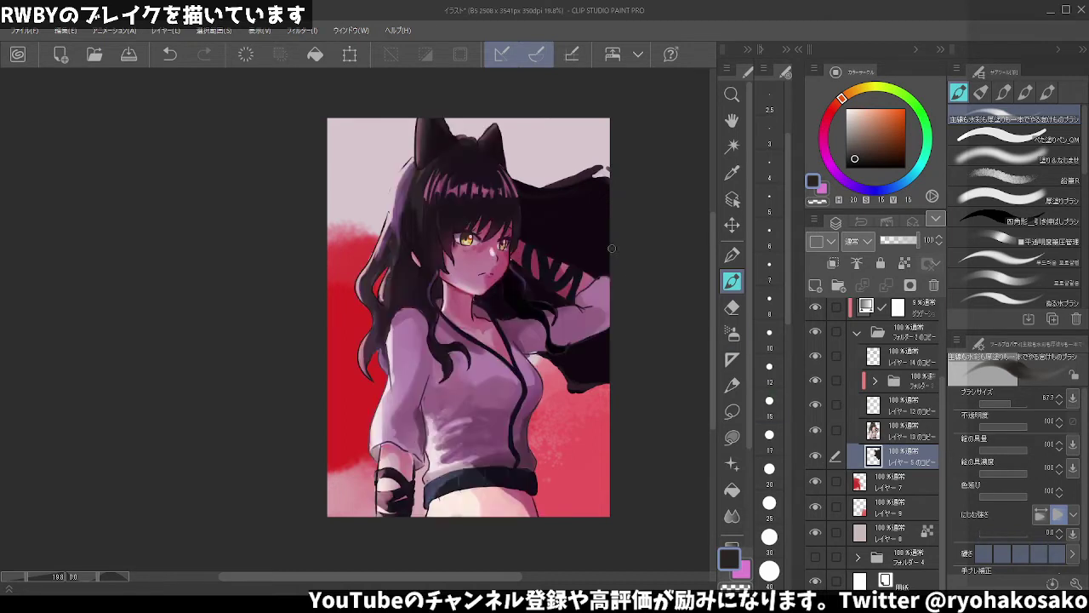
{"action": "left_click", "coordinate": [815, 432]}
- Paint dark strands and dabs along the top-right hair edge with sampled tones
{"action": "mouse_move", "coordinate": [552, 191]}
{"action": "left_mouse_down"}
{"action": "mouse_move", "coordinate": [628, 179]}
{"action": "mouse_move", "coordinate": [616, 176]}
{"action": "left_mouse_up"}
{"action": "left_click", "coordinate": [596, 174], "text": "alt"}
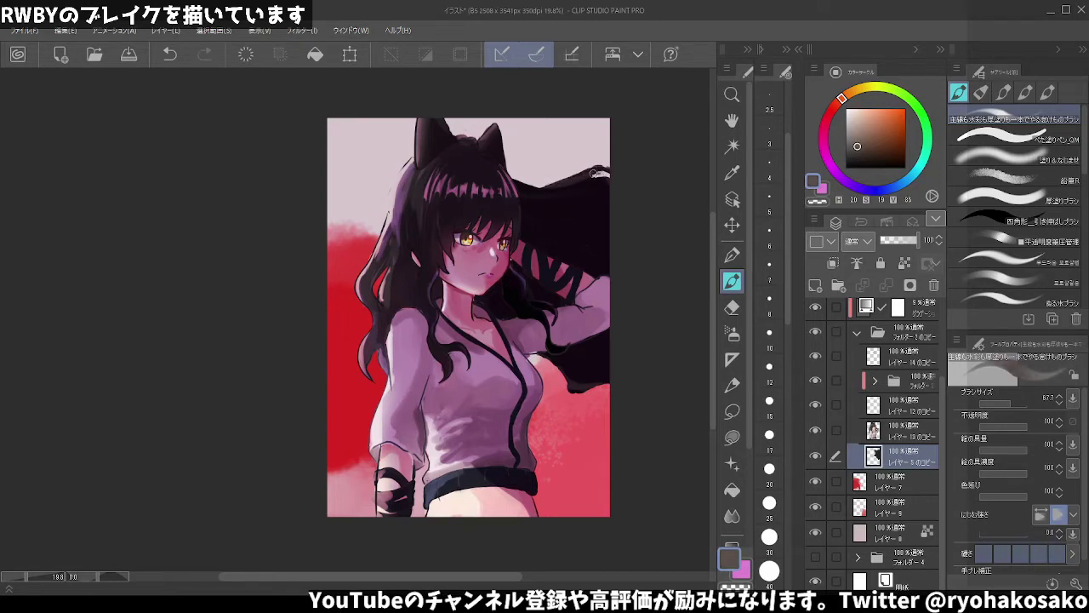
{"action": "key", "text": "ctrl+z"}
{"action": "left_click", "coordinate": [600, 177], "text": "alt"}
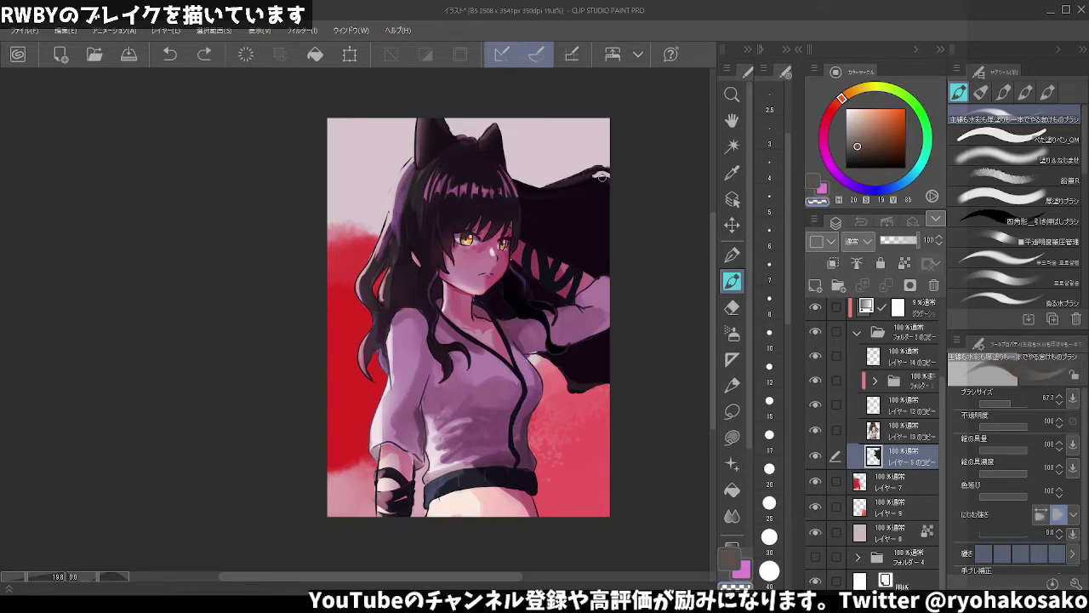
{"action": "left_click_drag", "start_coordinate": [601, 174], "coordinate": [572, 179]}
{"action": "left_click", "coordinate": [561, 182], "text": "alt"}
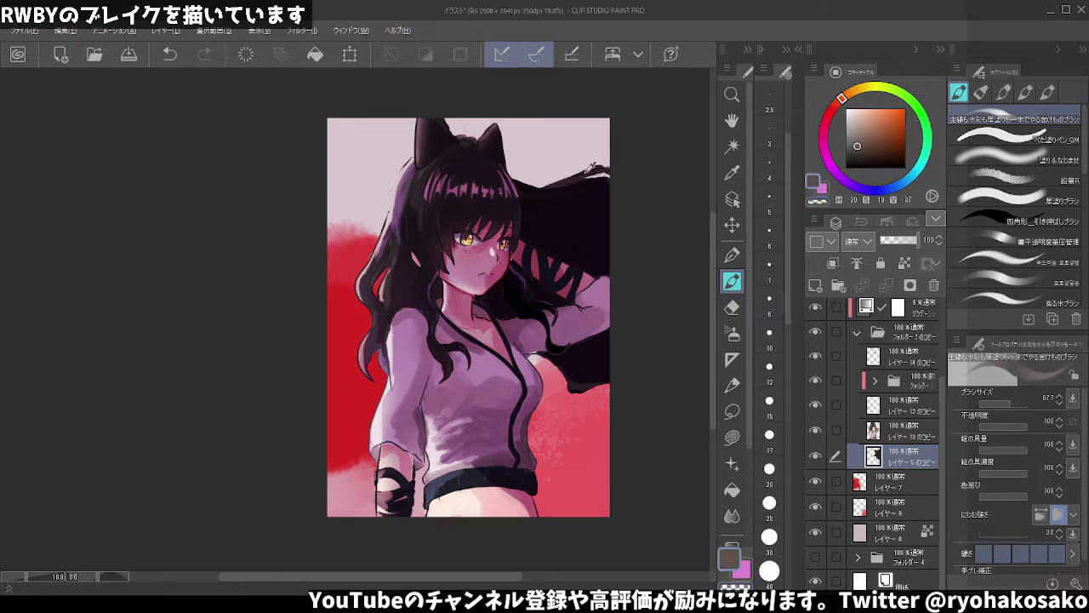
{"action": "left_click", "coordinate": [585, 173], "text": "alt"}
{"action": "left_click_drag", "start_coordinate": [585, 174], "coordinate": [610, 171]}
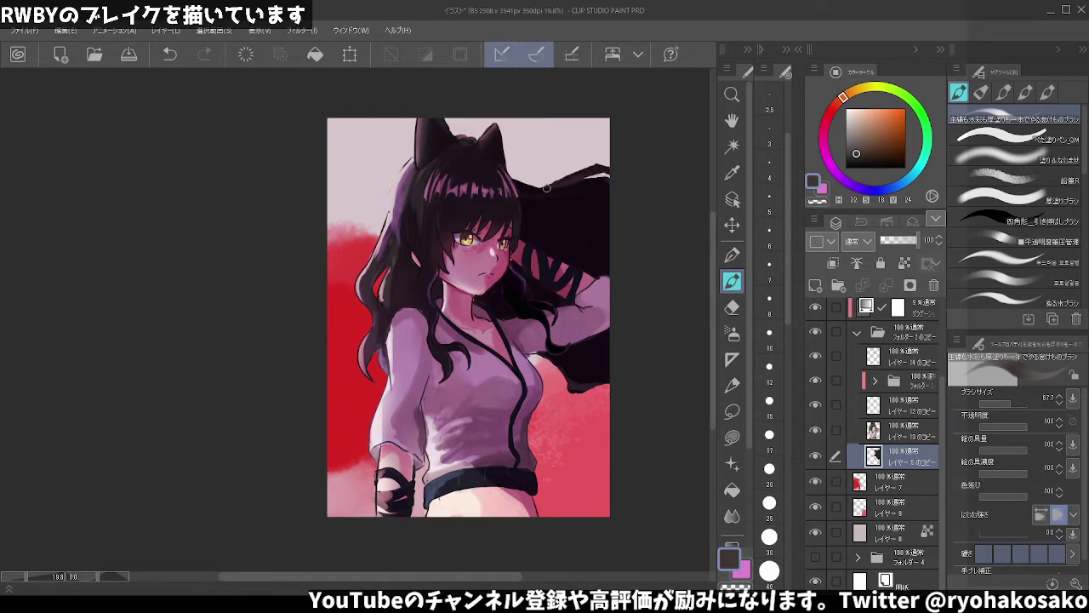
{"action": "left_click_drag", "start_coordinate": [550, 181], "coordinate": [555, 193]}
- Refine thin strands at the hair tip, redoing strokes with freshly sampled colours
{"action": "key", "text": "ctrl+z"}
{"action": "left_click_drag", "start_coordinate": [562, 181], "coordinate": [600, 157]}
{"action": "key", "text": "ctrl+z"}
{"action": "left_click", "coordinate": [552, 188], "text": "alt"}
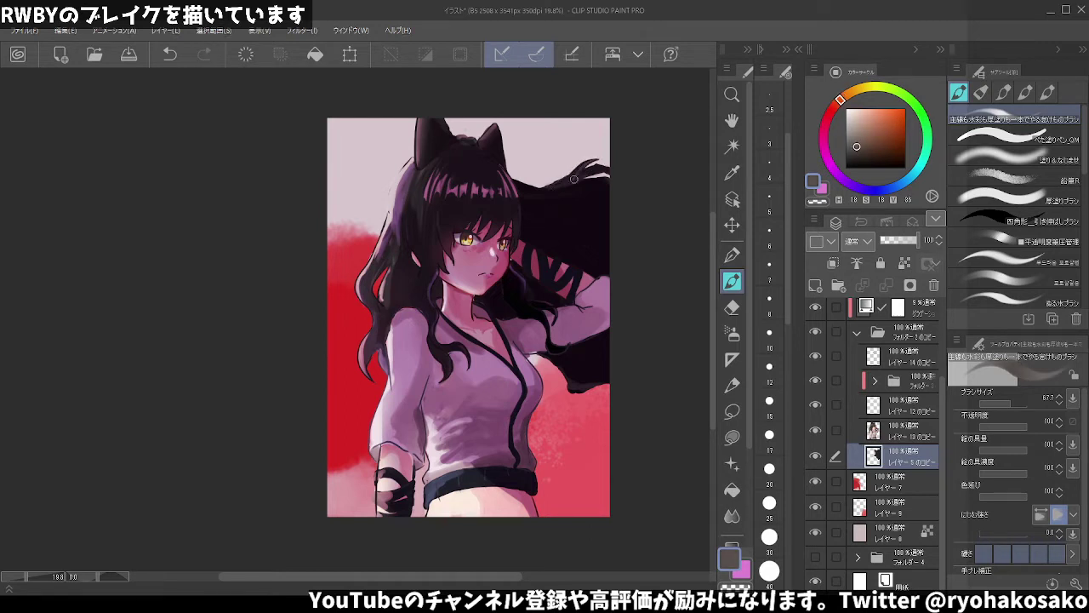
{"action": "mouse_move", "coordinate": [599, 156]}
{"action": "left_mouse_down"}
{"action": "mouse_move", "coordinate": [576, 168]}
{"action": "mouse_move", "coordinate": [608, 157]}
{"action": "left_mouse_up"}
{"action": "key", "text": "ctrl+z"}
{"action": "key", "text": "ctrl+z"}
{"action": "left_click", "coordinate": [603, 146], "text": "alt"}
{"action": "left_click_drag", "start_coordinate": [597, 157], "coordinate": [584, 160]}
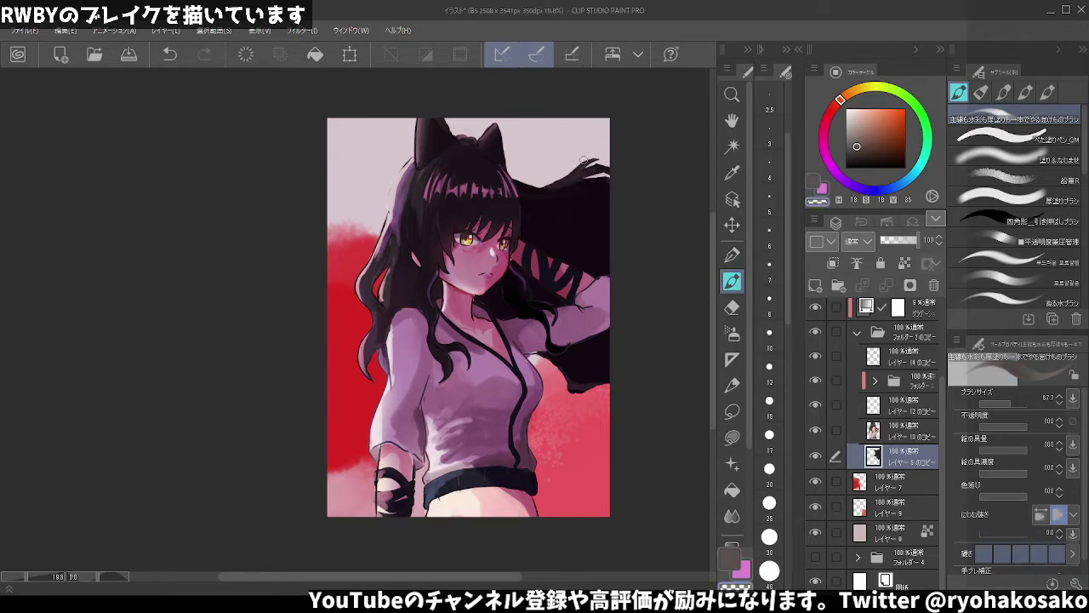
- Paint near-black strands trailing past the chest and a tapered one at the hair tip
{"action": "left_click", "coordinate": [585, 377], "text": "alt"}
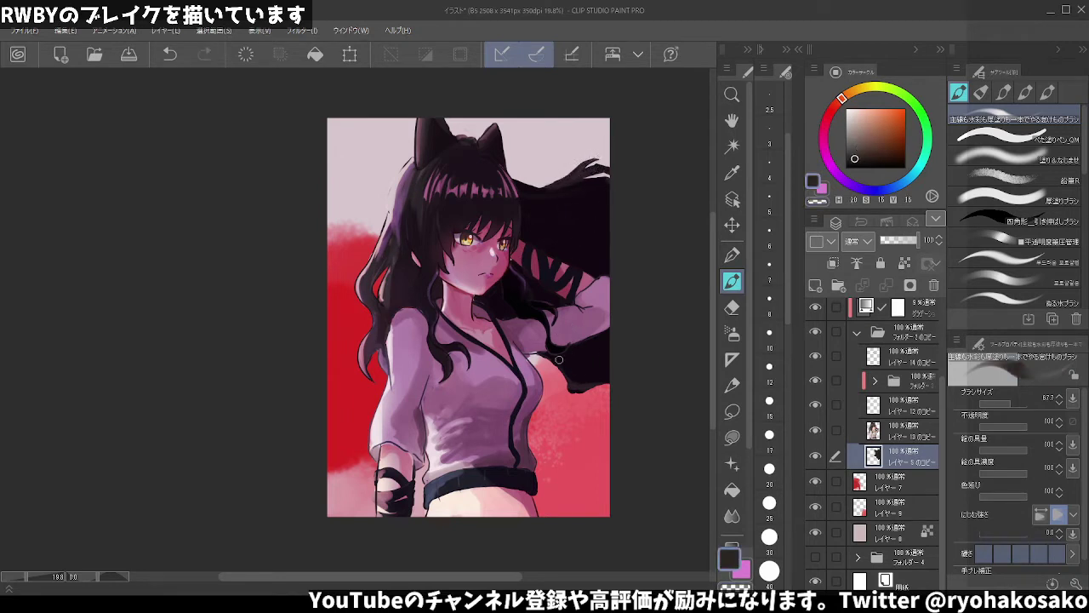
{"action": "left_click_drag", "start_coordinate": [531, 351], "coordinate": [593, 389]}
{"action": "left_click_drag", "start_coordinate": [610, 398], "coordinate": [568, 386]}
{"action": "left_click_drag", "start_coordinate": [517, 180], "coordinate": [555, 171]}
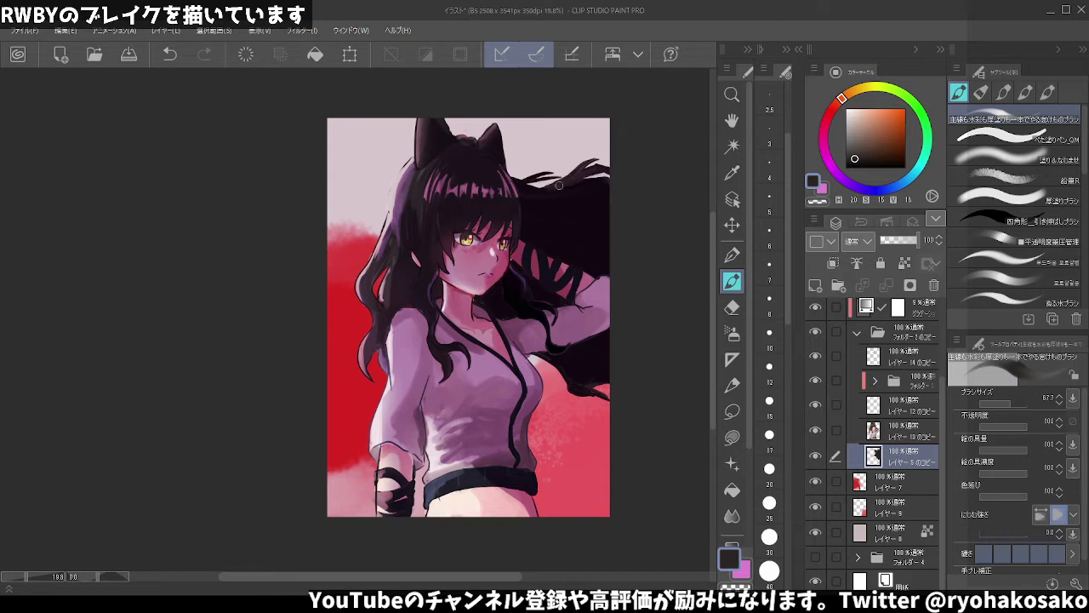
{"action": "key", "text": "ctrl+z"}
- Add short darker strokes along the top of the hair, undoing unwanted ones
{"action": "left_click_drag", "start_coordinate": [529, 179], "coordinate": [546, 173]}
{"action": "left_click", "coordinate": [532, 179], "text": "alt"}
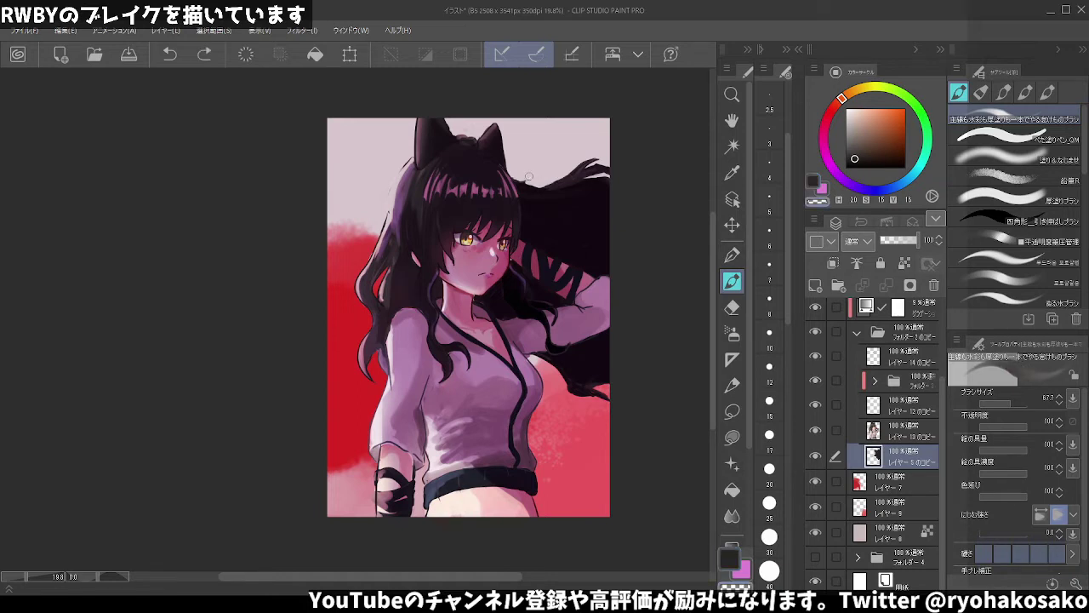
{"action": "left_click", "coordinate": [526, 179], "text": "alt"}
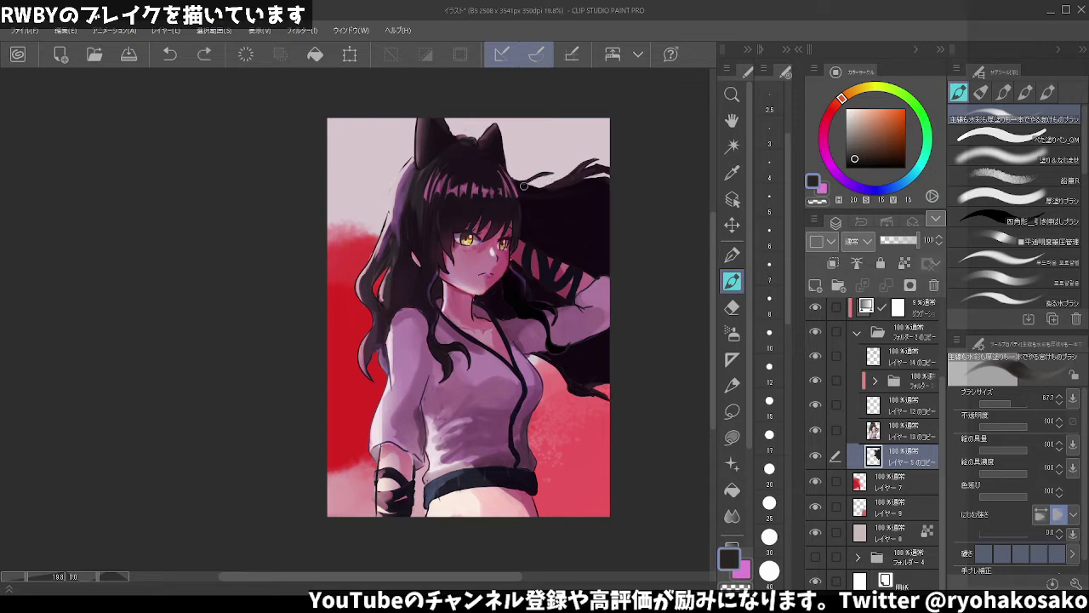
{"action": "left_click_drag", "start_coordinate": [557, 185], "coordinate": [540, 182]}
{"action": "left_click", "coordinate": [555, 179], "text": "alt"}
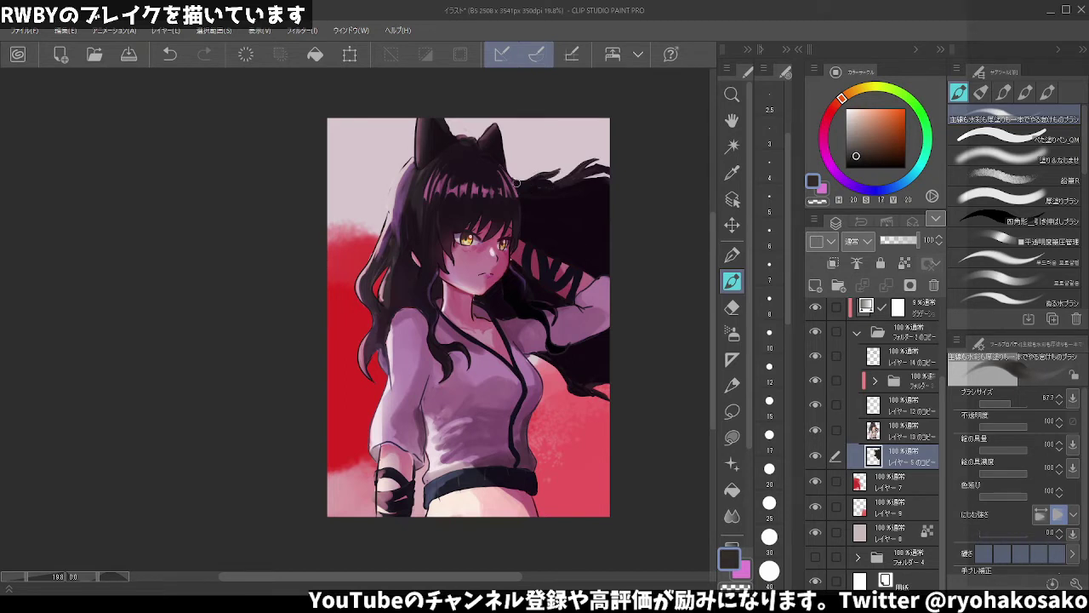
{"action": "key", "text": "ctrl+z"}
{"action": "left_click_drag", "start_coordinate": [509, 182], "coordinate": [518, 185]}
{"action": "mouse_move", "coordinate": [525, 352]}
{"action": "left_mouse_down"}
{"action": "mouse_move", "coordinate": [557, 377]}
{"action": "mouse_move", "coordinate": [535, 345]}
{"action": "mouse_move", "coordinate": [562, 378]}
{"action": "left_mouse_up"}
{"action": "key", "text": "ctrl+z"}
{"action": "key", "text": "ctrl+z"}
{"action": "key", "text": "ctrl+z"}
{"action": "left_click", "coordinate": [575, 184], "text": "alt"}
- With a smaller brush preset, paint sampled dark hair colour over the pink sleeve edge
{"action": "left_click", "coordinate": [987, 138]}
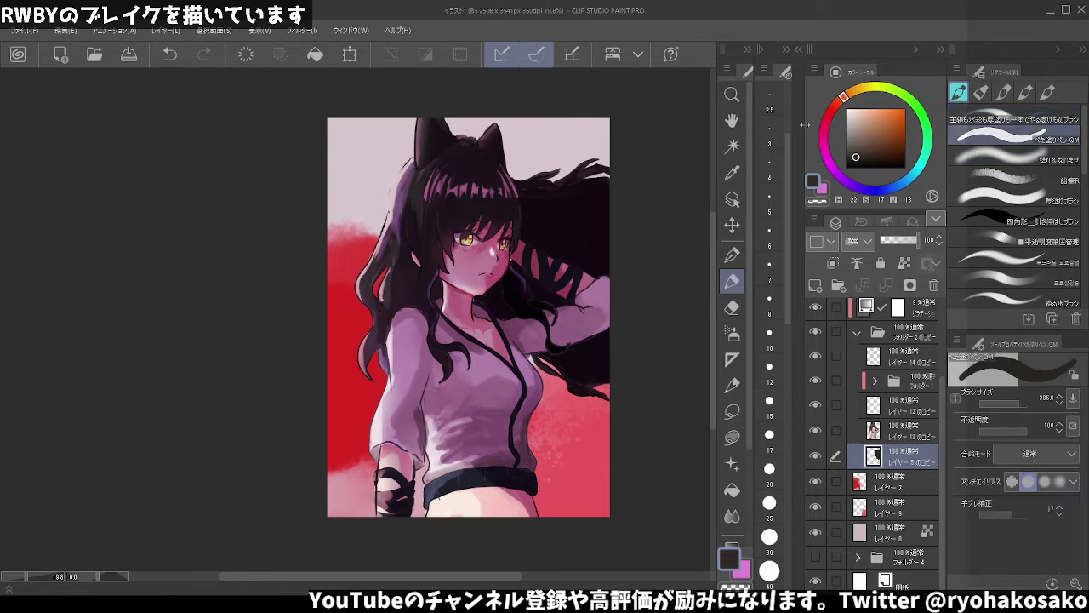
{"action": "left_click", "coordinate": [571, 182], "text": "alt"}
{"action": "mouse_move", "coordinate": [566, 189]}
{"action": "left_mouse_down"}
{"action": "mouse_move", "coordinate": [545, 186]}
{"action": "mouse_move", "coordinate": [544, 233]}
{"action": "left_mouse_up"}
{"action": "mouse_move", "coordinate": [591, 374]}
{"action": "left_mouse_down"}
{"action": "mouse_move", "coordinate": [572, 363]}
{"action": "mouse_move", "coordinate": [621, 398]}
{"action": "left_mouse_up"}
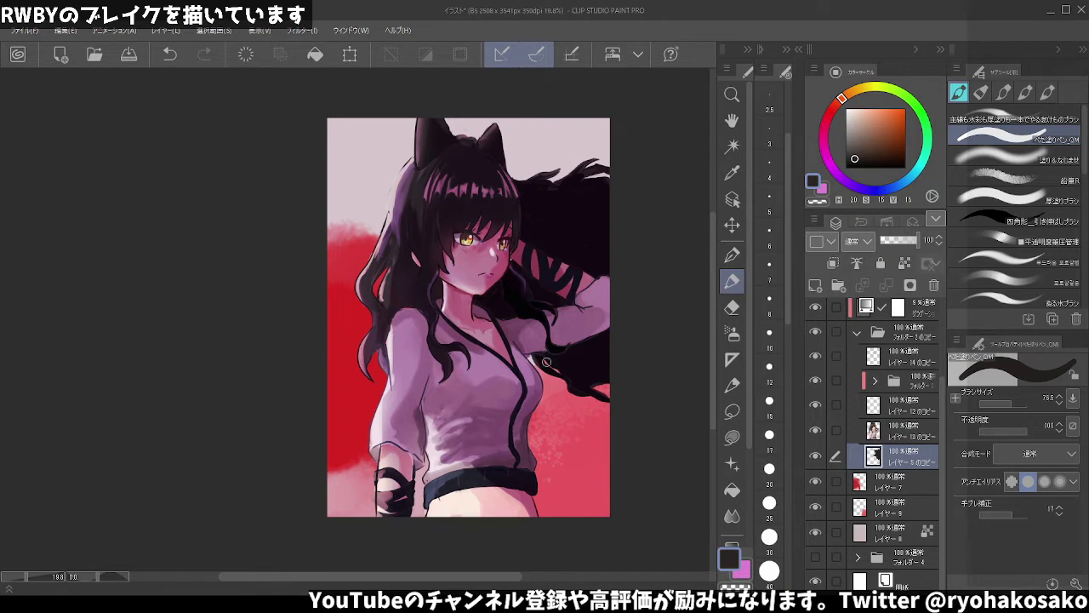
{"action": "key", "text": "ctrl+z"}
{"action": "left_click", "coordinate": [553, 390], "text": "alt"}
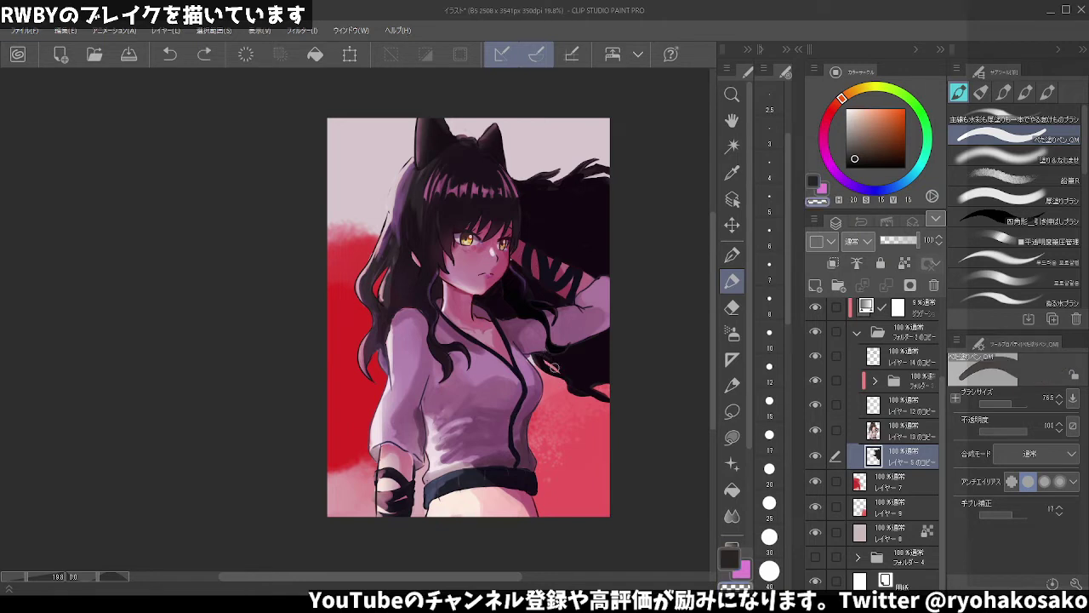
{"action": "left_click_drag", "start_coordinate": [555, 367], "coordinate": [579, 361]}
{"action": "left_click", "coordinate": [577, 361], "text": "alt"}
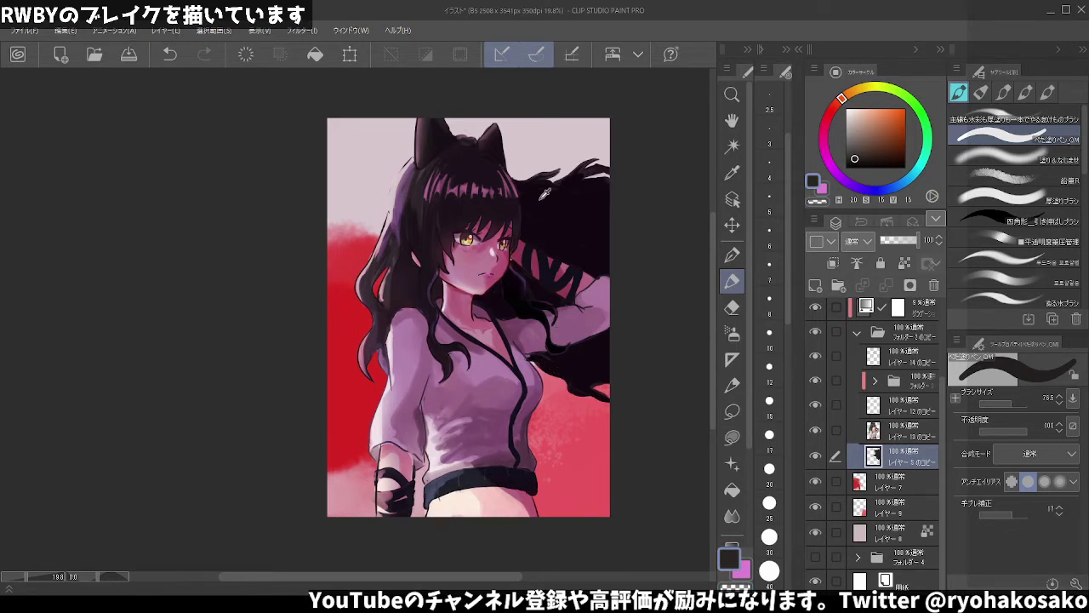
- Zoom in on the neck, select the layer 13 copy artwork, and pick dark blue
{"action": "scroll", "coordinate": [577, 192], "scroll_direction": "down", "scroll_amount": 1}
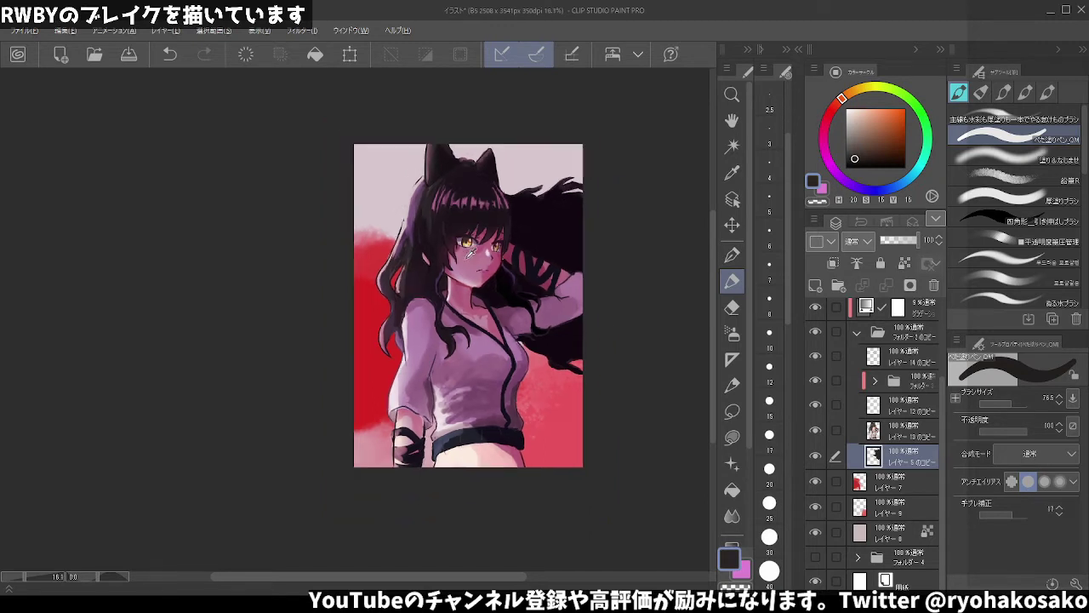
{"action": "scroll", "coordinate": [577, 192], "scroll_direction": "up", "scroll_amount": 1}
{"action": "left_click", "coordinate": [897, 433]}
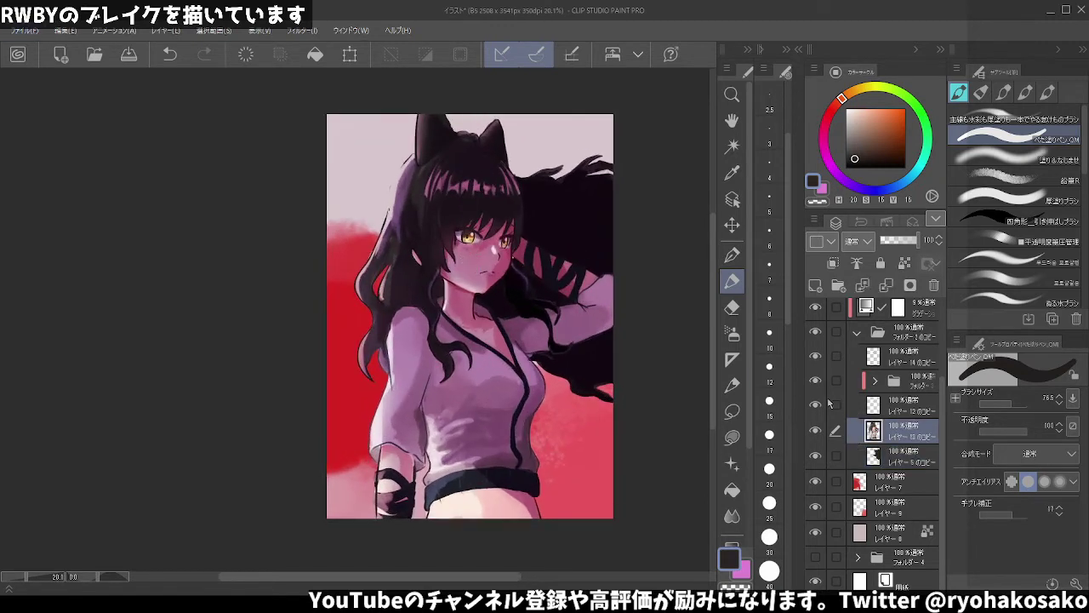
{"action": "scroll", "coordinate": [557, 370], "scroll_direction": "up", "scroll_amount": 1}
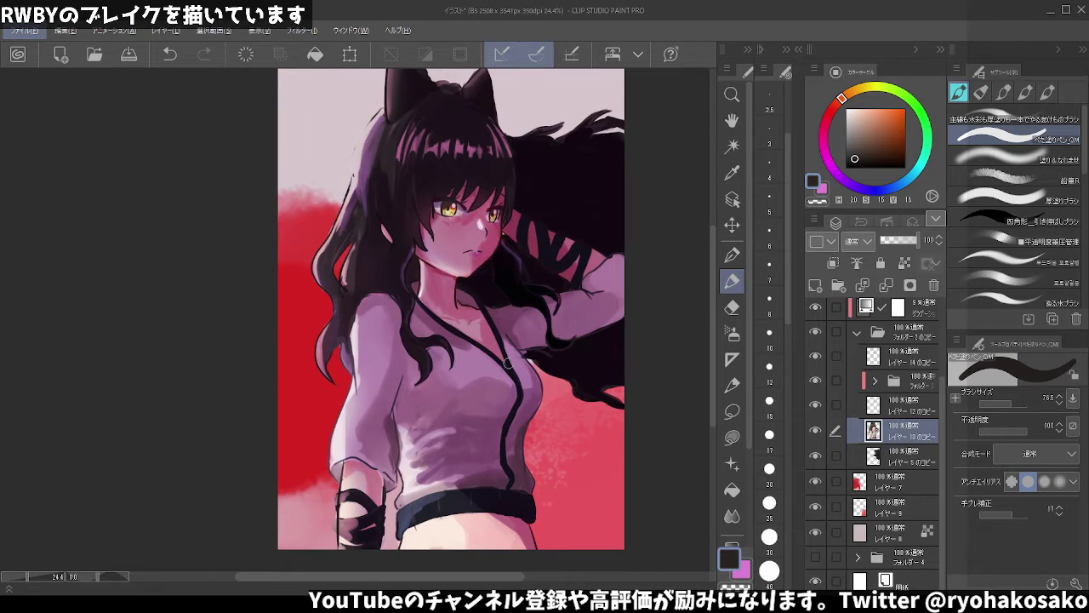
{"action": "scroll", "coordinate": [508, 362], "scroll_direction": "up", "scroll_amount": 1}
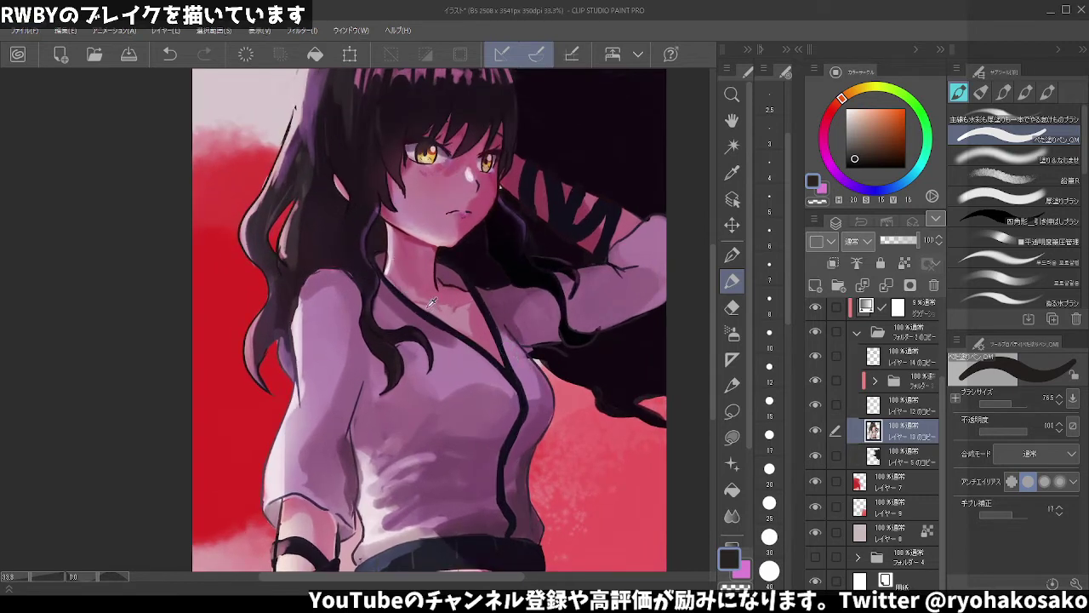
{"action": "left_click", "coordinate": [400, 293], "text": "alt"}
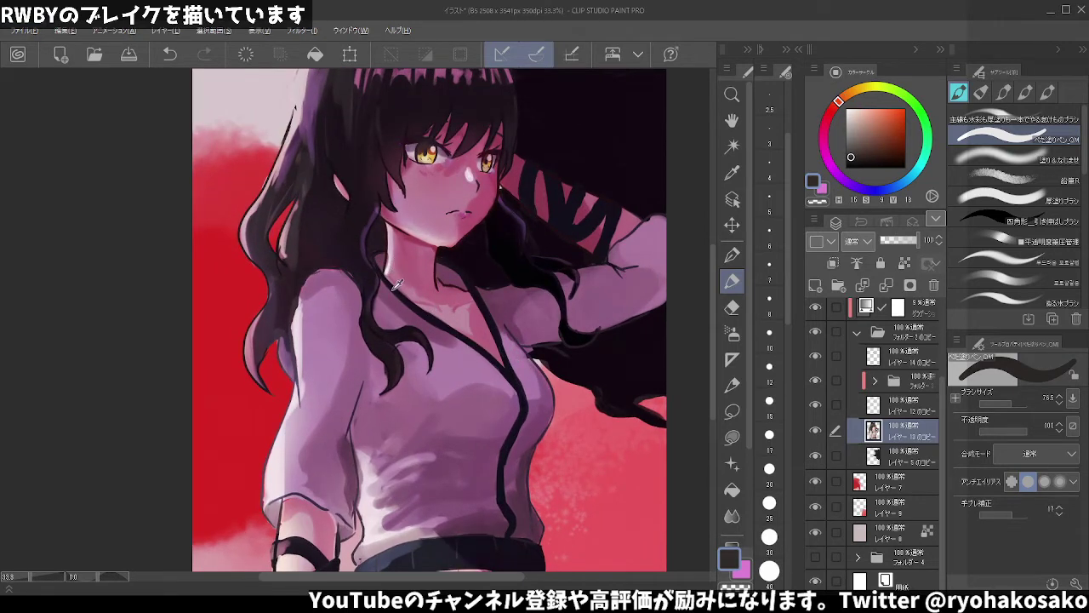
{"action": "left_click", "coordinate": [393, 283], "text": "alt"}
{"action": "key", "text": "ctrl+z"}
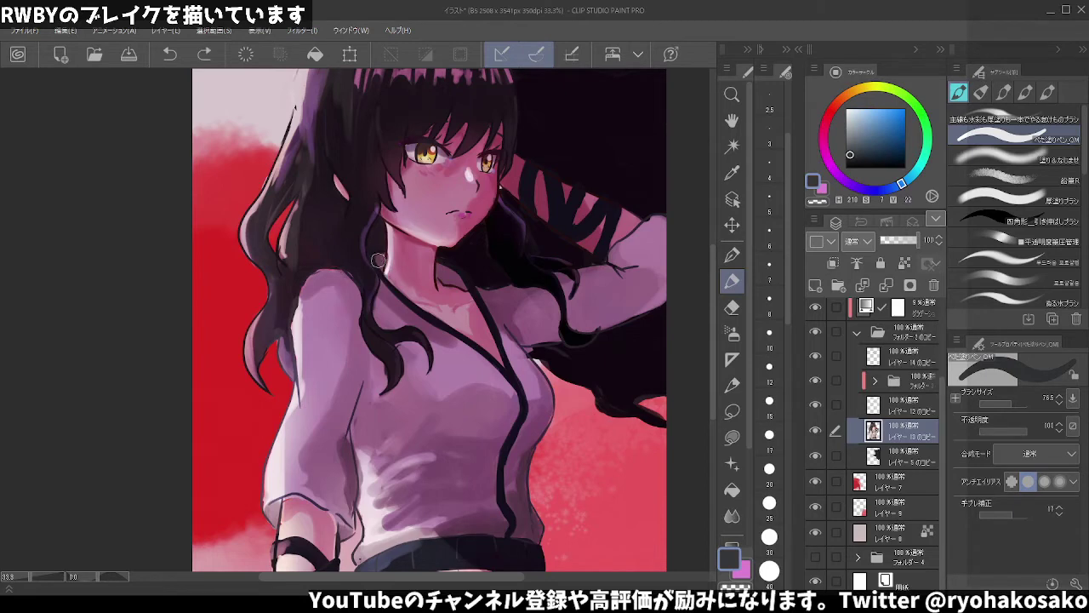
- Resize the brush and stroke a thin dark line along the collar at the neck
{"action": "left_click_drag", "start_coordinate": [380, 268], "coordinate": [452, 327]}
{"action": "key", "text": "ctrl+z"}
{"action": "key", "text": "ctrl+z"}
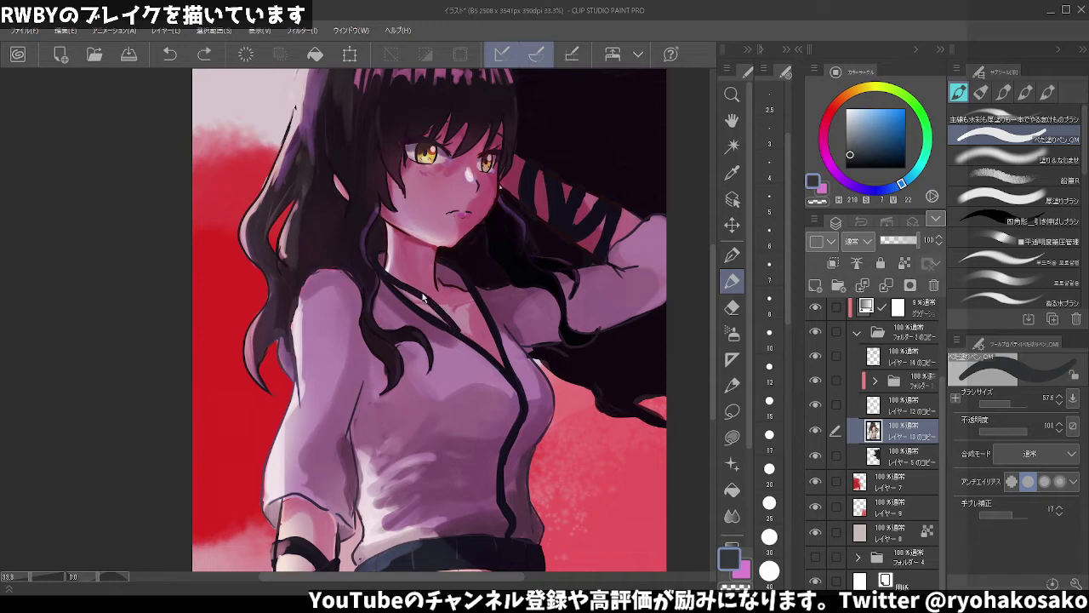
{"action": "left_click_drag", "start_coordinate": [385, 270], "coordinate": [378, 269]}
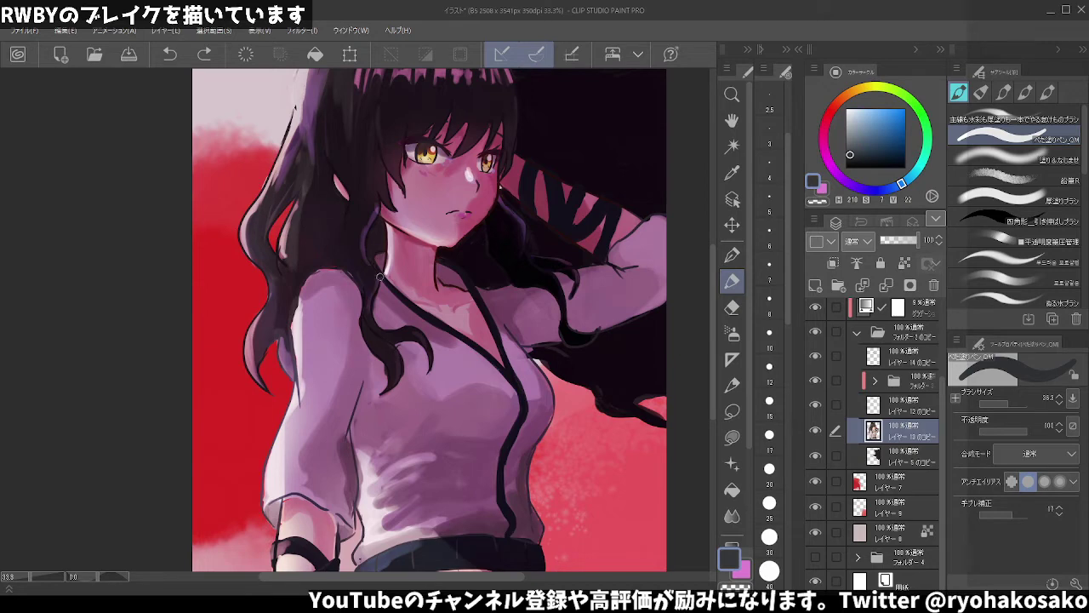
{"action": "mouse_move", "coordinate": [380, 276]}
{"action": "left_mouse_down"}
{"action": "mouse_move", "coordinate": [397, 287]}
{"action": "mouse_move", "coordinate": [371, 258]}
{"action": "mouse_move", "coordinate": [418, 289]}
{"action": "left_mouse_up"}
{"action": "key", "text": "ctrl+z"}
{"action": "key", "text": "ctrl+z"}
{"action": "left_click_drag", "start_coordinate": [451, 316], "coordinate": [460, 333]}
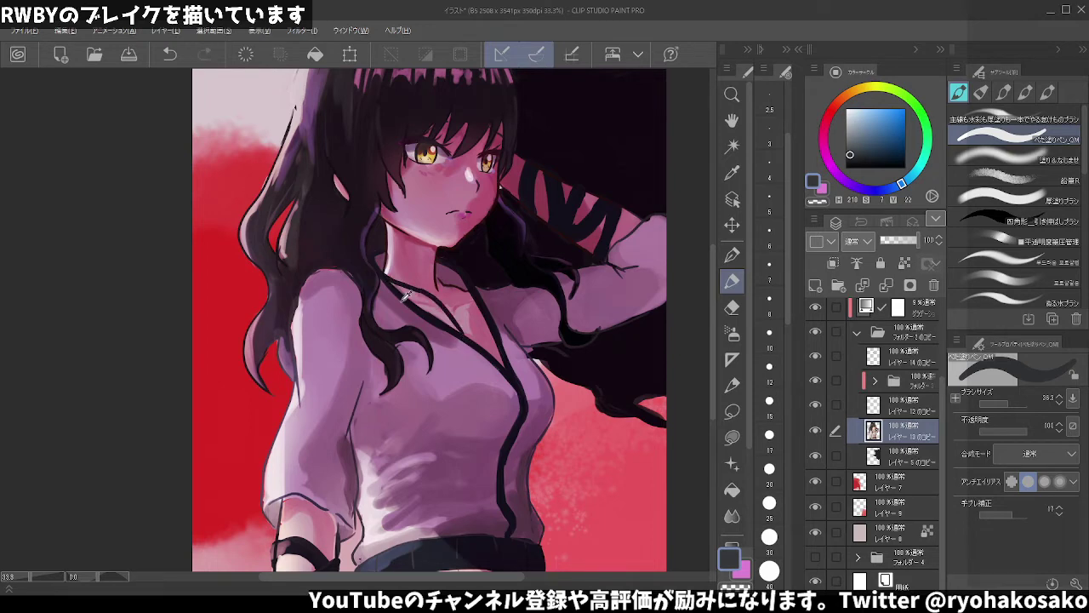
{"action": "left_click", "coordinate": [407, 295], "text": "alt"}
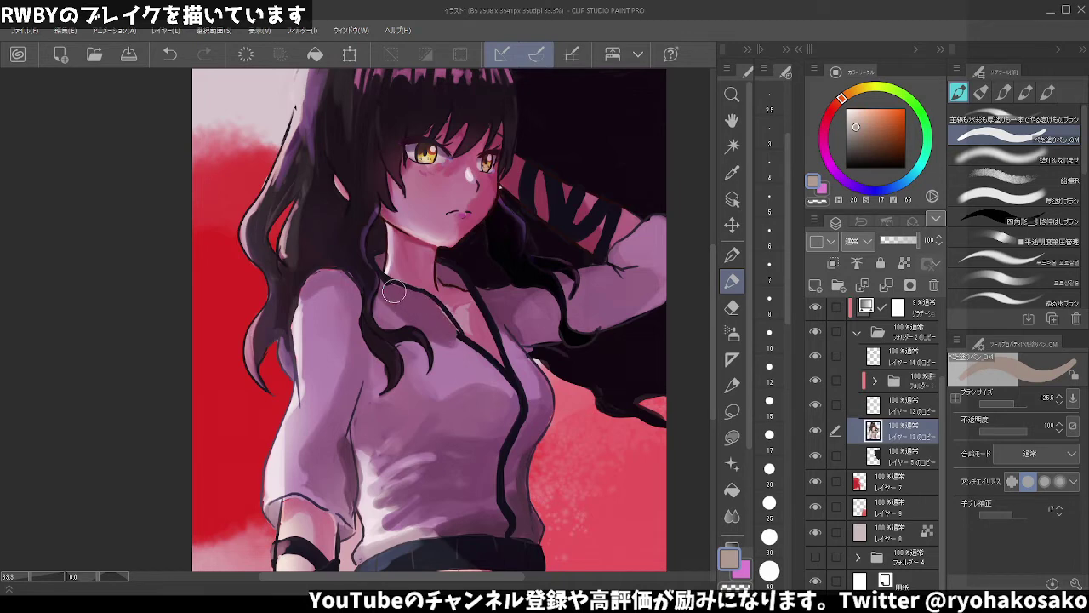
- With a smaller top brush preset, draw a dark navy line from collar to neck
{"action": "left_click", "coordinate": [465, 339], "text": "alt"}
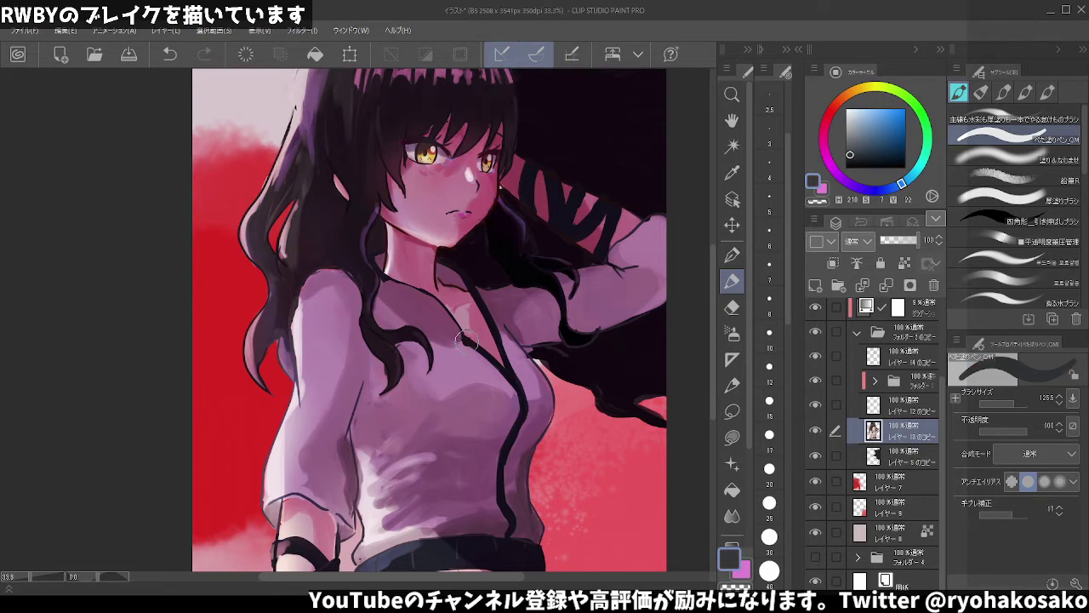
{"action": "key", "text": "ctrl+z"}
{"action": "left_click_drag", "start_coordinate": [459, 327], "coordinate": [434, 306]}
{"action": "left_click", "coordinate": [1013, 119]}
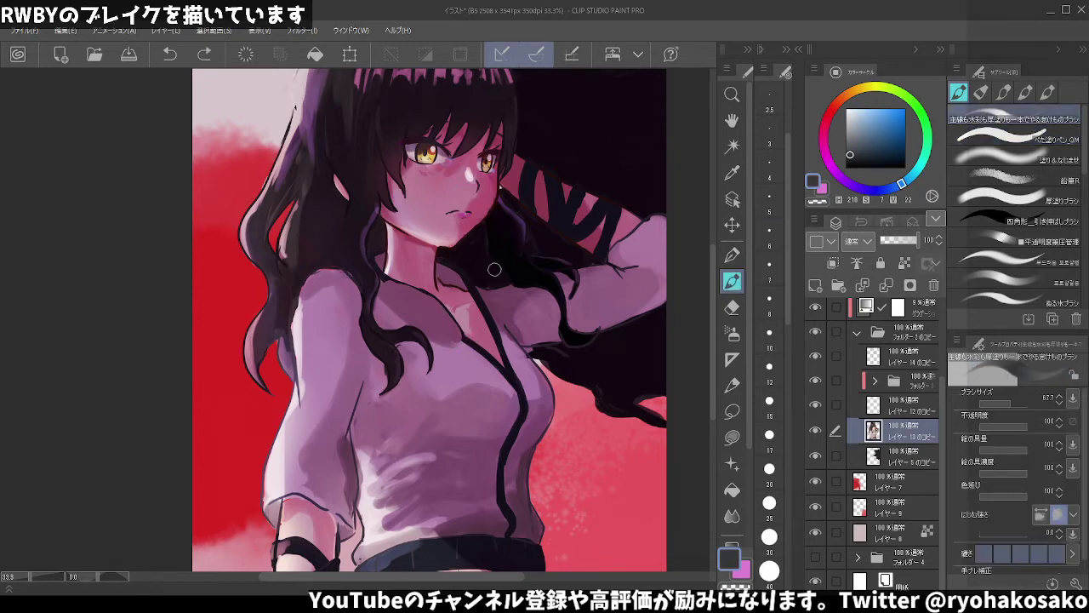
{"action": "mouse_move", "coordinate": [466, 339]}
{"action": "left_mouse_down"}
{"action": "mouse_move", "coordinate": [384, 280]}
{"action": "mouse_move", "coordinate": [450, 312]}
{"action": "left_mouse_up"}
- Repaint and blend the chest shading with a muted beige sampled from the shirt
{"action": "left_click", "coordinate": [455, 331], "text": "alt"}
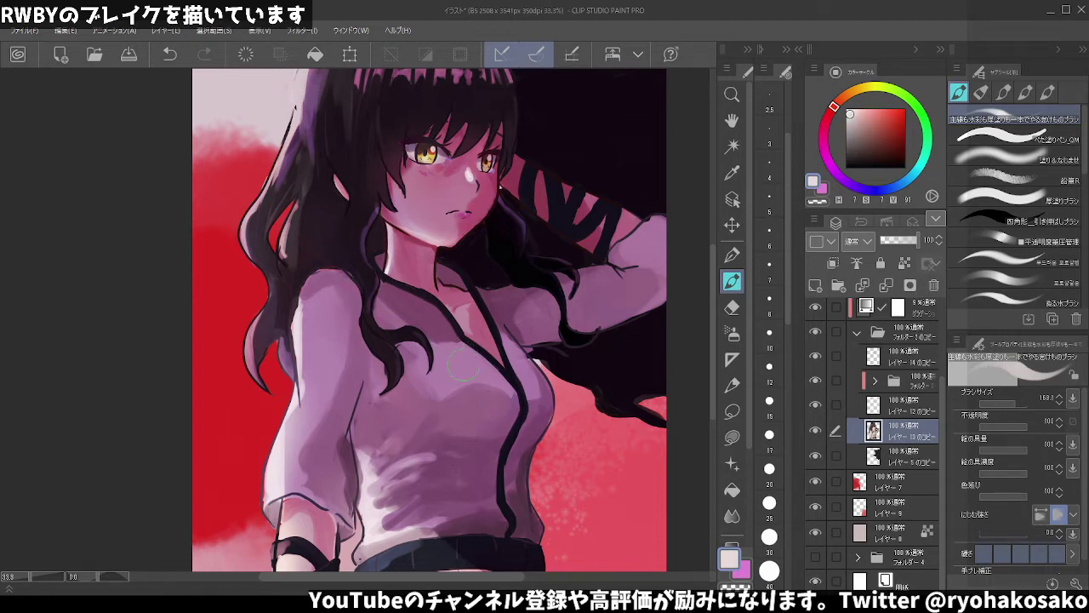
{"action": "left_click", "coordinate": [492, 397], "text": "alt"}
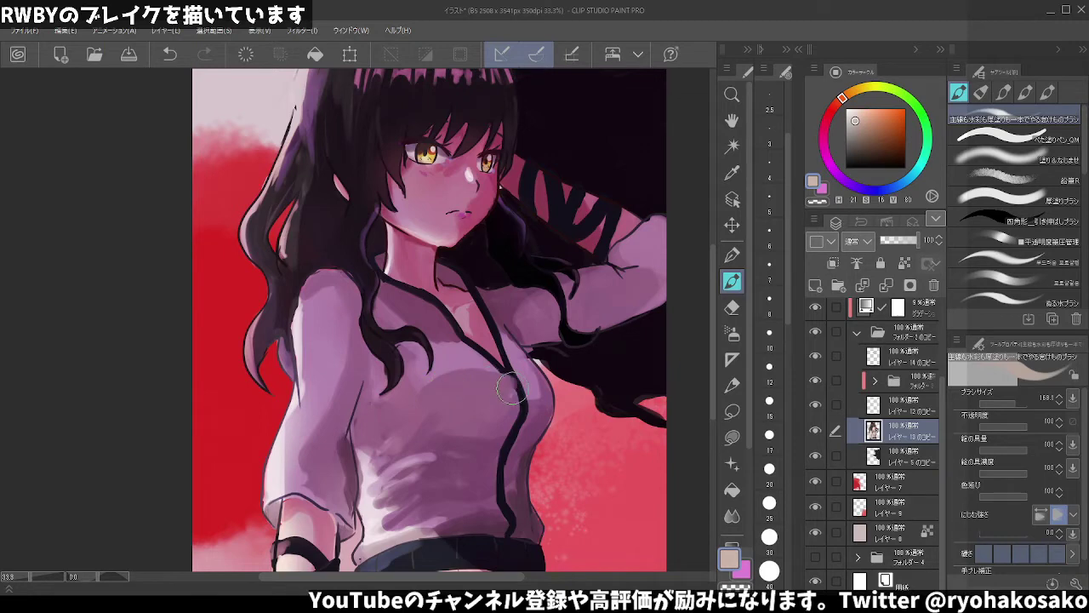
{"action": "key", "text": "ctrl+z"}
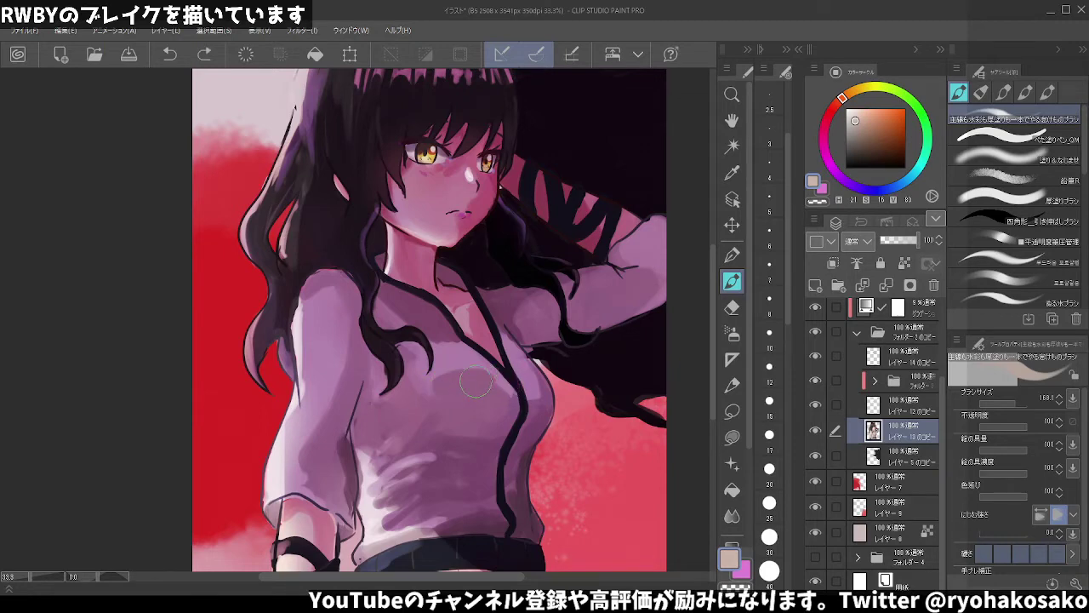
{"action": "left_click_drag", "start_coordinate": [485, 383], "coordinate": [501, 387]}
{"action": "left_click_drag", "start_coordinate": [417, 381], "coordinate": [442, 400]}
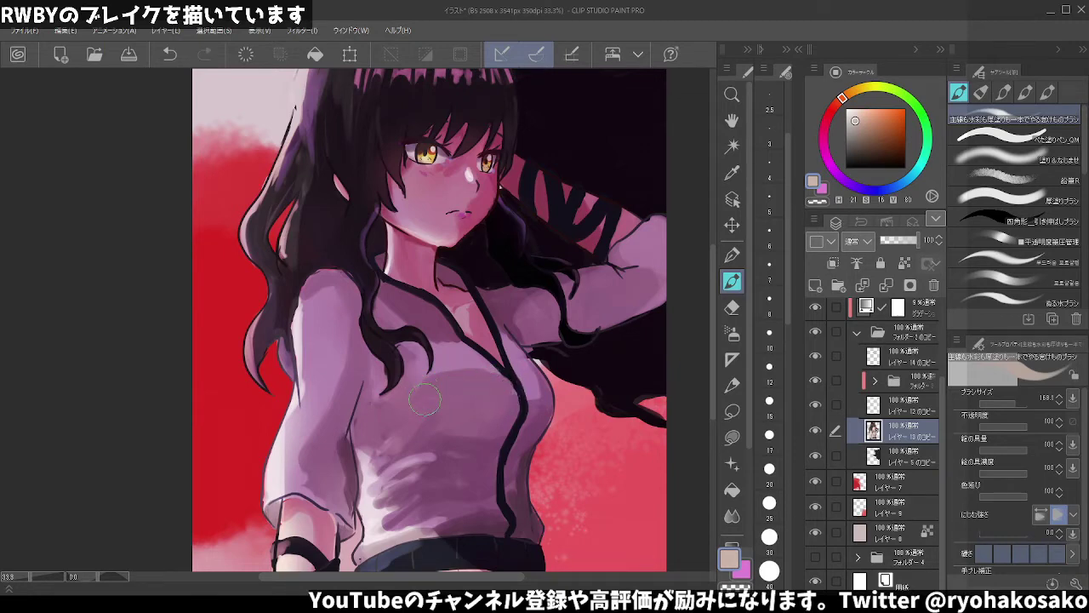
- Redraw the near-black zipper line down the front of the shirt
{"action": "left_click", "coordinate": [514, 364], "text": "alt"}
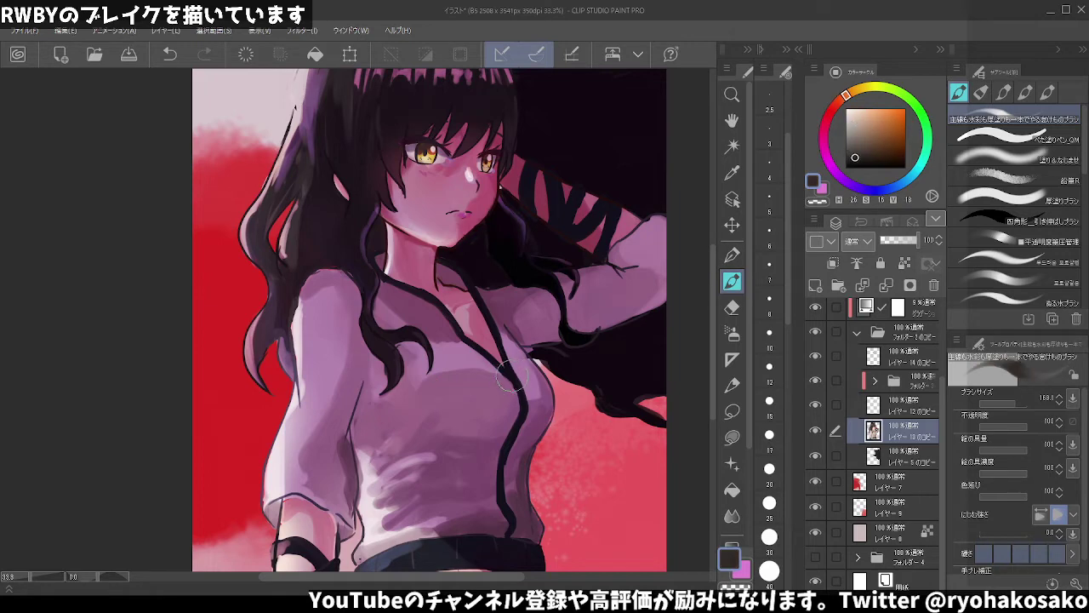
{"action": "left_click_drag", "start_coordinate": [521, 400], "coordinate": [504, 451]}
{"action": "key", "text": "ctrl+z"}
{"action": "left_click_drag", "start_coordinate": [505, 459], "coordinate": [508, 523]}
- Add a light peach accent near the collar below the choker
{"action": "left_click", "coordinate": [448, 312], "text": "alt"}
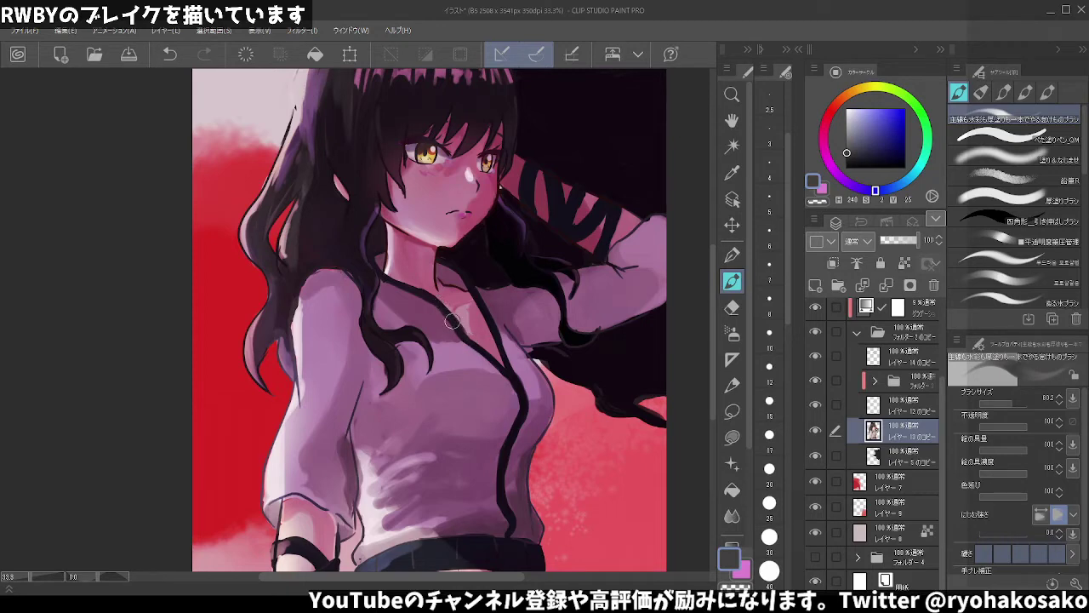
{"action": "key", "text": "ctrl+z"}
{"action": "left_click", "coordinate": [464, 310], "text": "alt"}
{"action": "left_click_drag", "start_coordinate": [464, 310], "coordinate": [468, 330]}
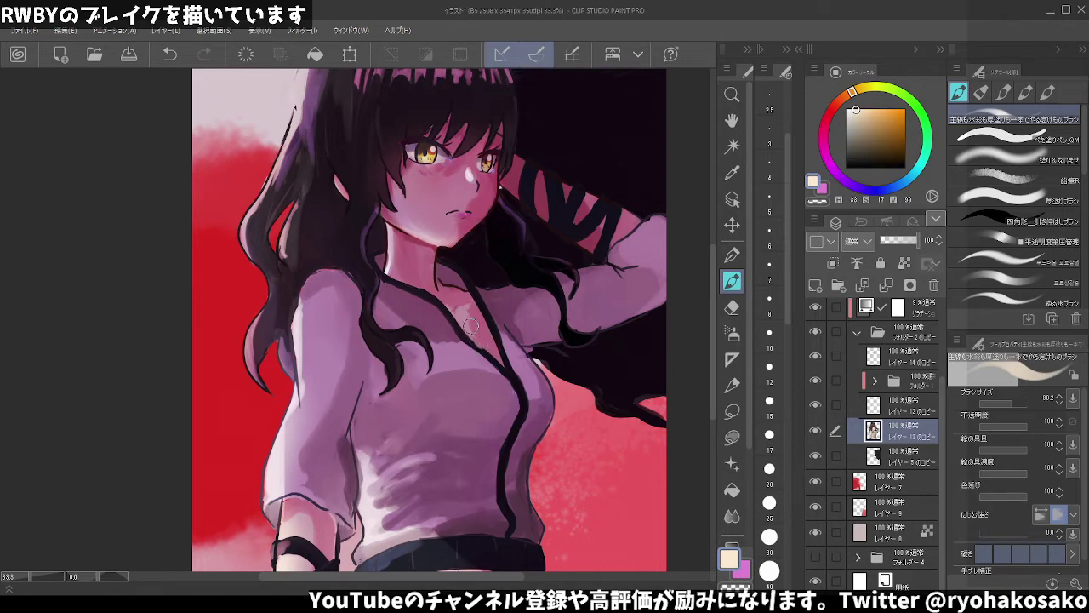
{"action": "key", "text": "ctrl+z"}
{"action": "left_click", "coordinate": [484, 350], "text": "alt"}
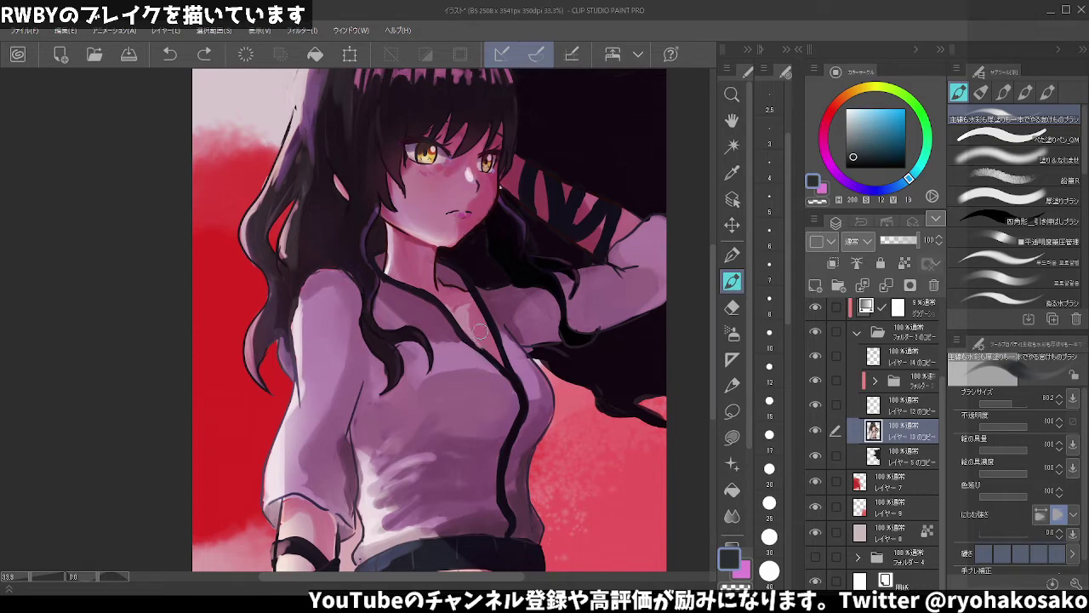
{"action": "scroll", "coordinate": [493, 271], "scroll_direction": "down", "scroll_amount": 1}
{"action": "scroll", "coordinate": [493, 271], "scroll_direction": "down", "scroll_amount": 3}
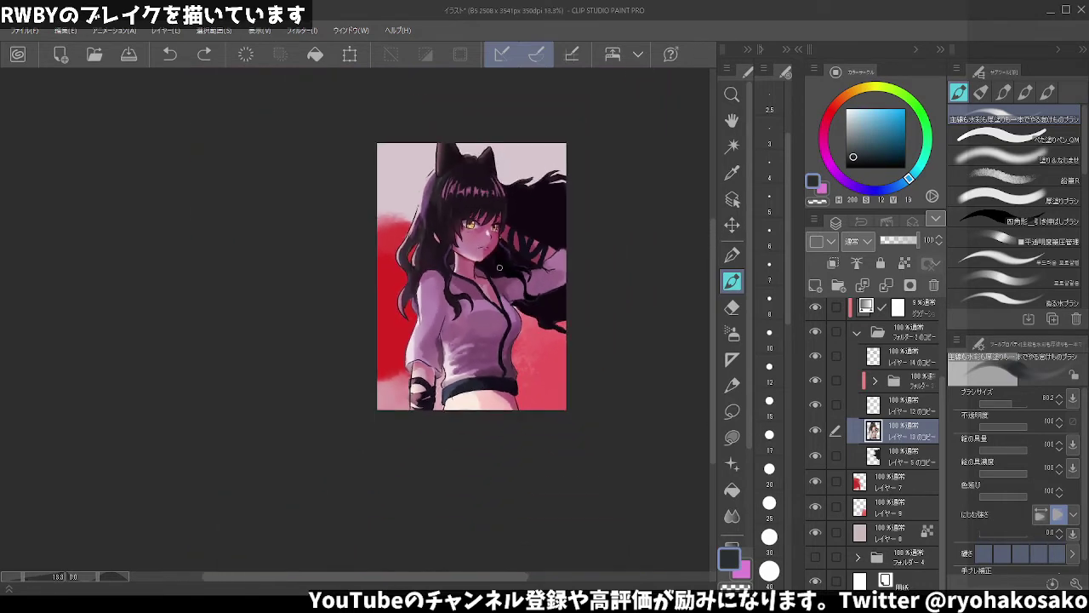
- Sample the shirt pink and near-black hair, then try and undo a short hair strand by the collar
{"action": "scroll", "coordinate": [515, 315], "scroll_direction": "up", "scroll_amount": 3}
{"action": "scroll", "coordinate": [515, 315], "scroll_direction": "up", "scroll_amount": 1}
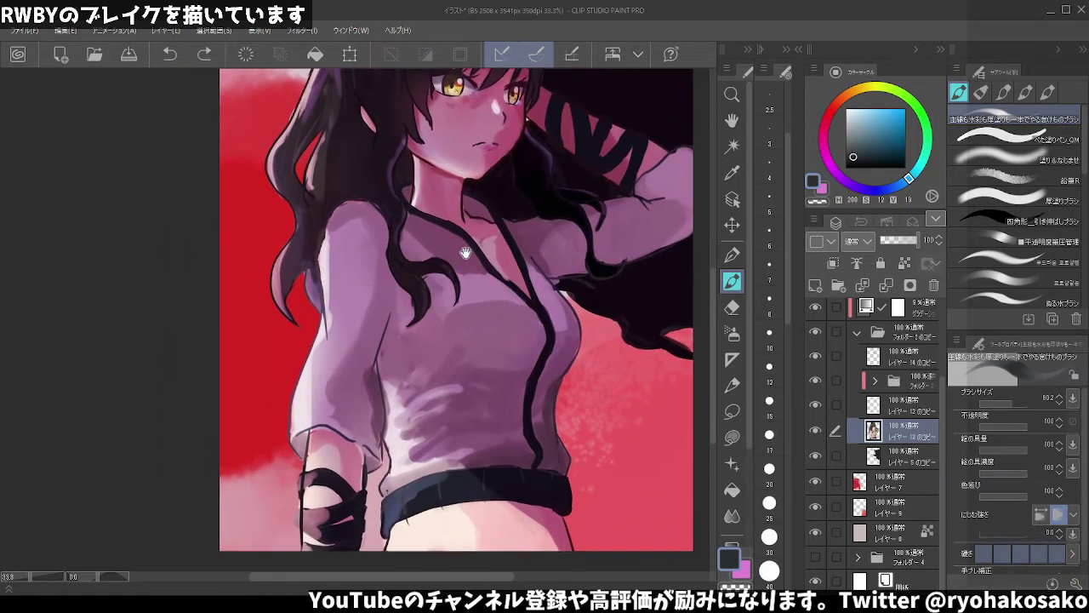
{"action": "mouse_move", "coordinate": [417, 250]}
{"action": "left_mouse_down"}
{"action": "mouse_move", "coordinate": [489, 247]}
{"action": "mouse_move", "coordinate": [468, 277]}
{"action": "left_mouse_up"}
{"action": "left_click", "coordinate": [495, 270], "text": "alt"}
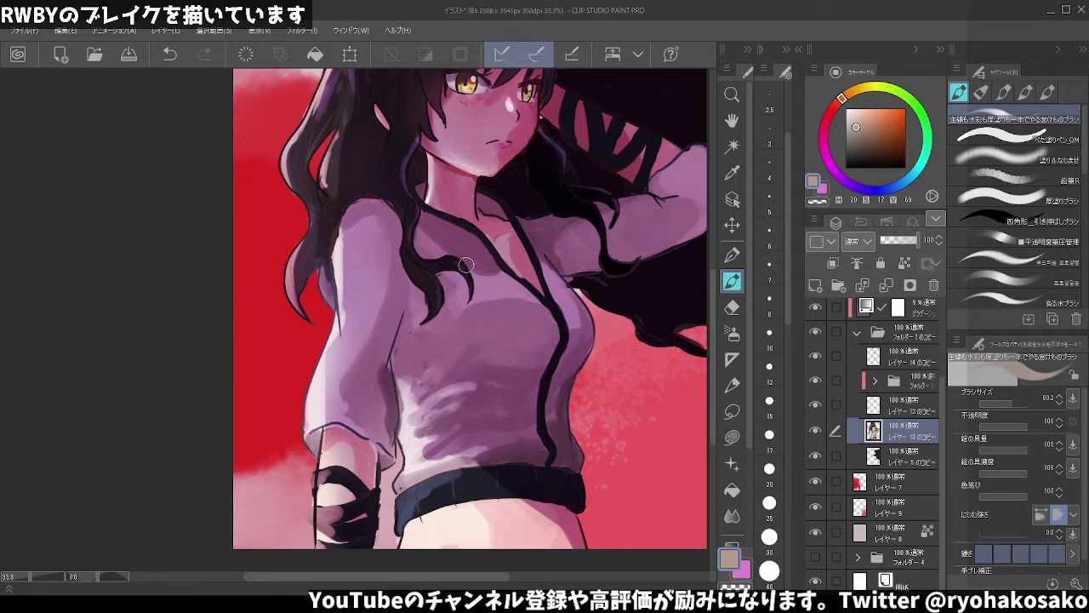
{"action": "left_click", "coordinate": [452, 263], "text": "alt"}
{"action": "key", "text": "ctrl+z"}
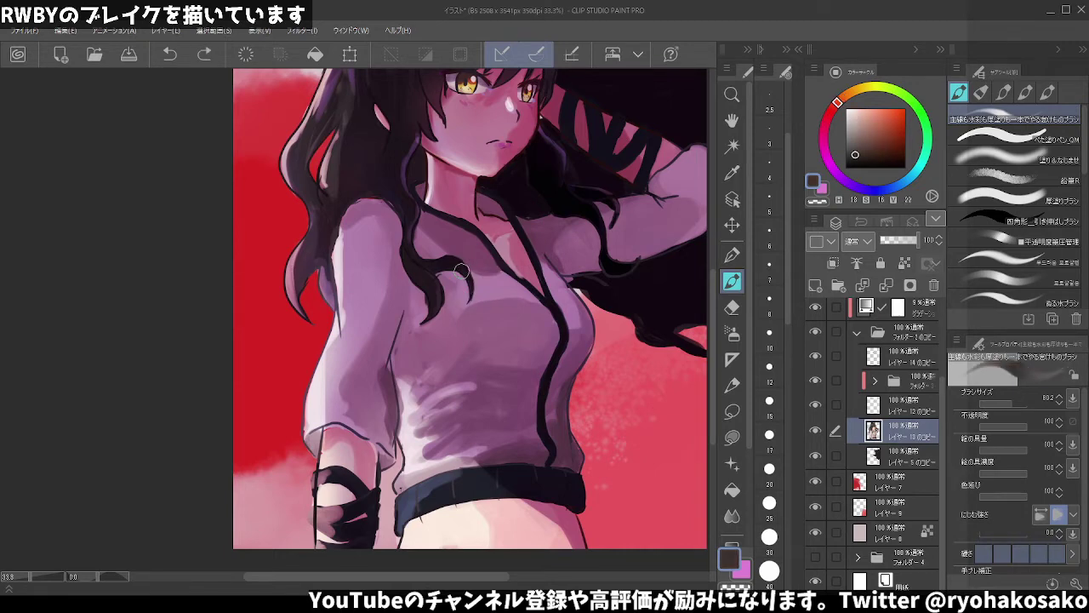
{"action": "left_click_drag", "start_coordinate": [462, 281], "coordinate": [467, 296]}
{"action": "key", "text": "ctrl+z"}
{"action": "key", "text": "alt"}
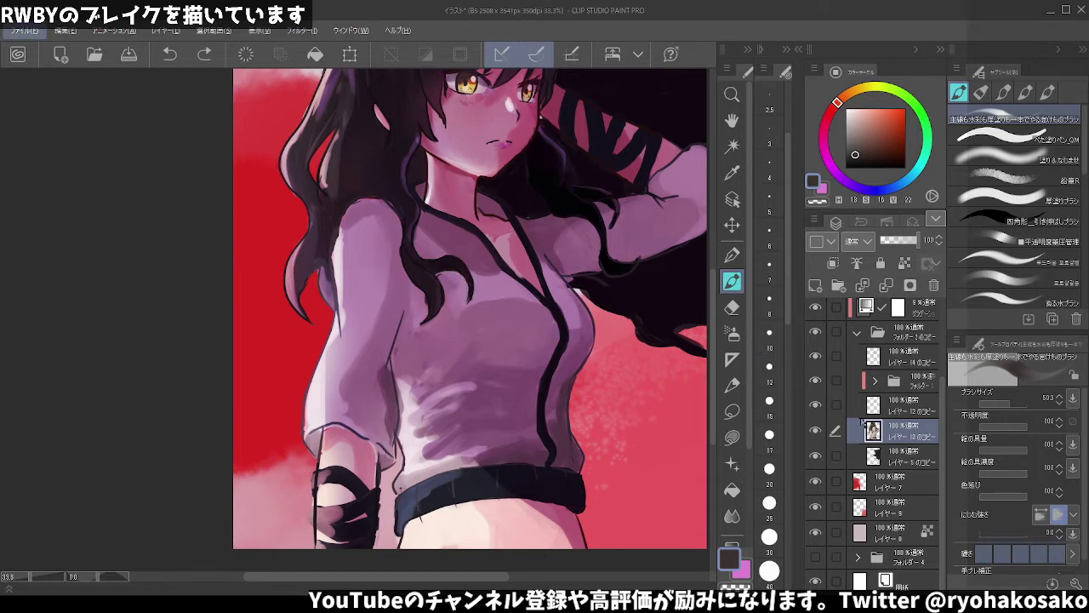
- On the hair line-art layer, paint a hair stroke near the collar, then return to shading
{"action": "left_click", "coordinate": [885, 456]}
{"action": "left_click", "coordinate": [587, 160], "text": "alt"}
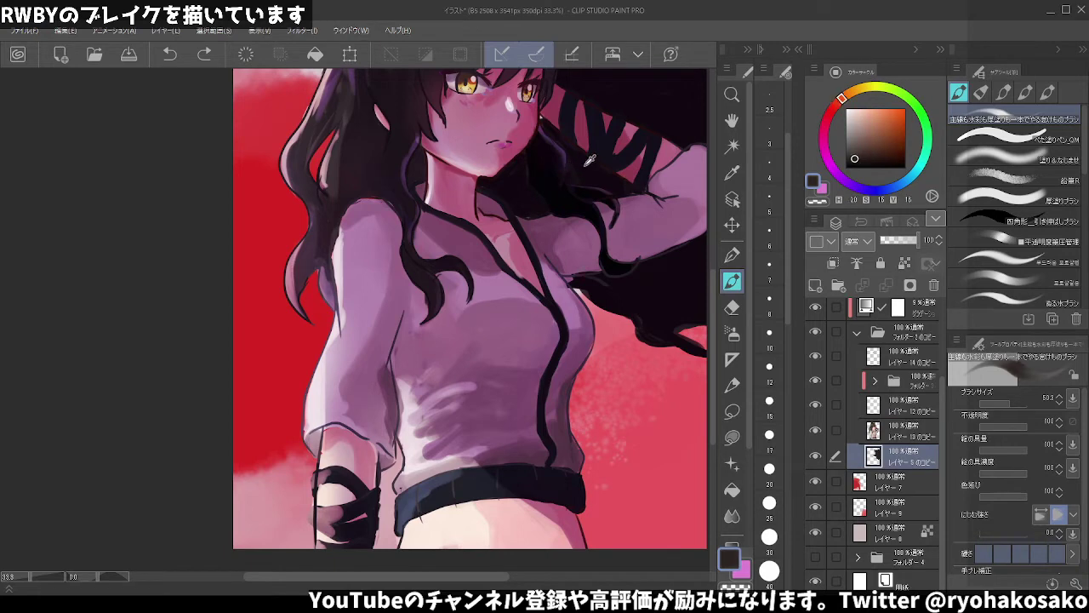
{"action": "left_click_drag", "start_coordinate": [538, 109], "coordinate": [541, 127]}
{"action": "key", "text": "alt"}
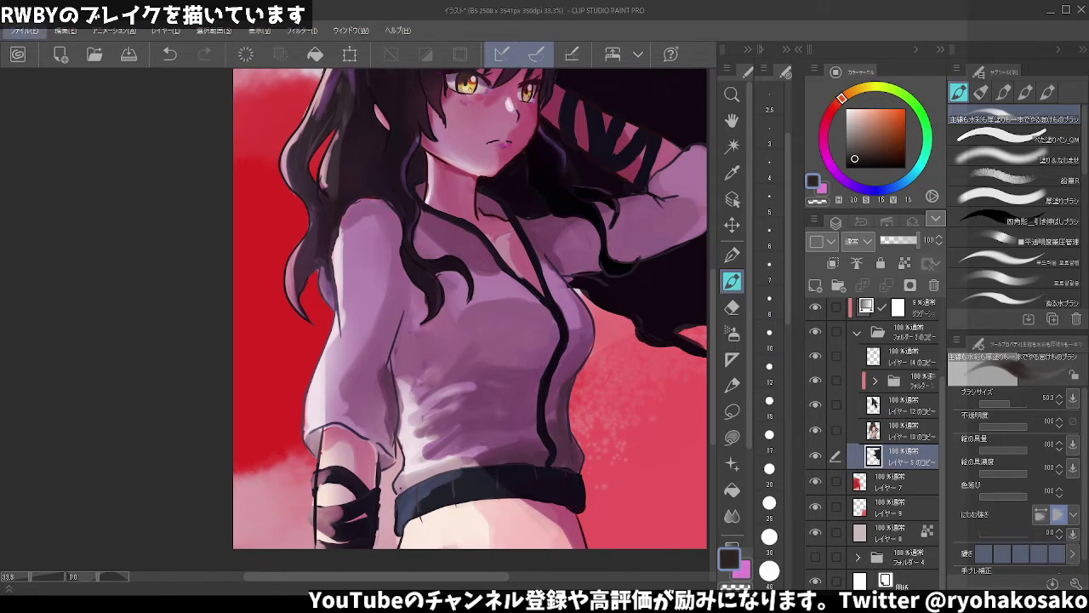
{"action": "left_click", "coordinate": [885, 429]}
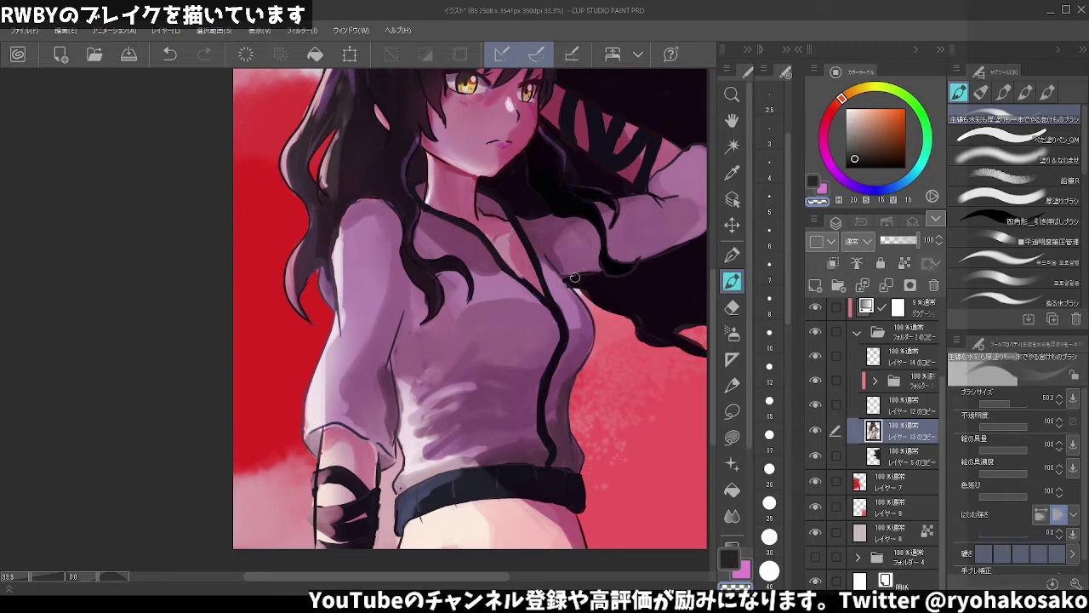
- Eyedrop light pink-beige, shirt shadow and greyish brown tones around the raised arm
{"action": "left_click", "coordinate": [587, 255], "text": "alt"}
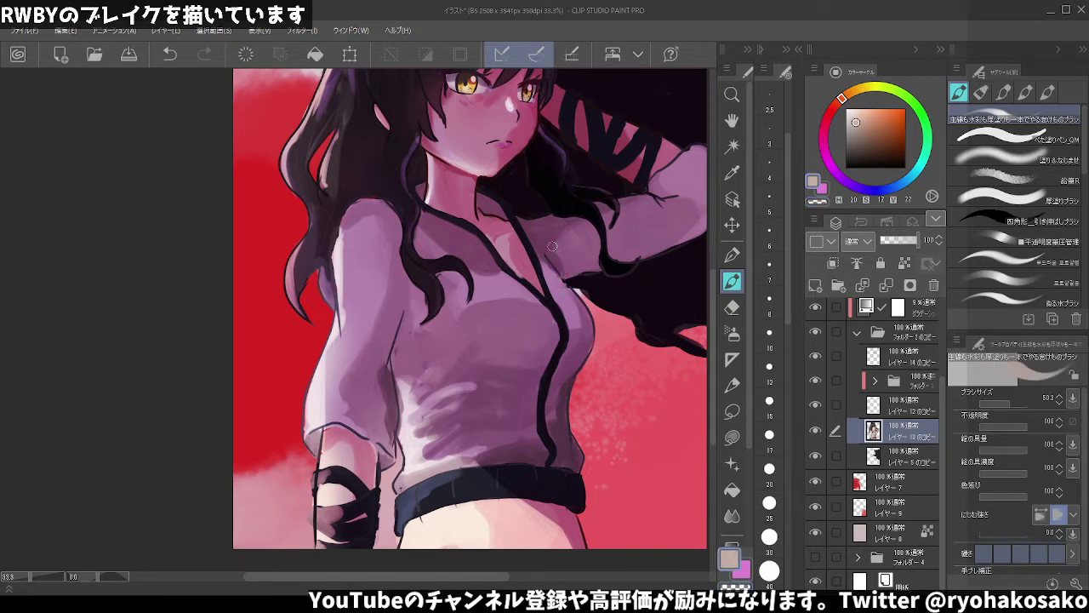
{"action": "left_click_drag", "start_coordinate": [538, 241], "coordinate": [419, 265]}
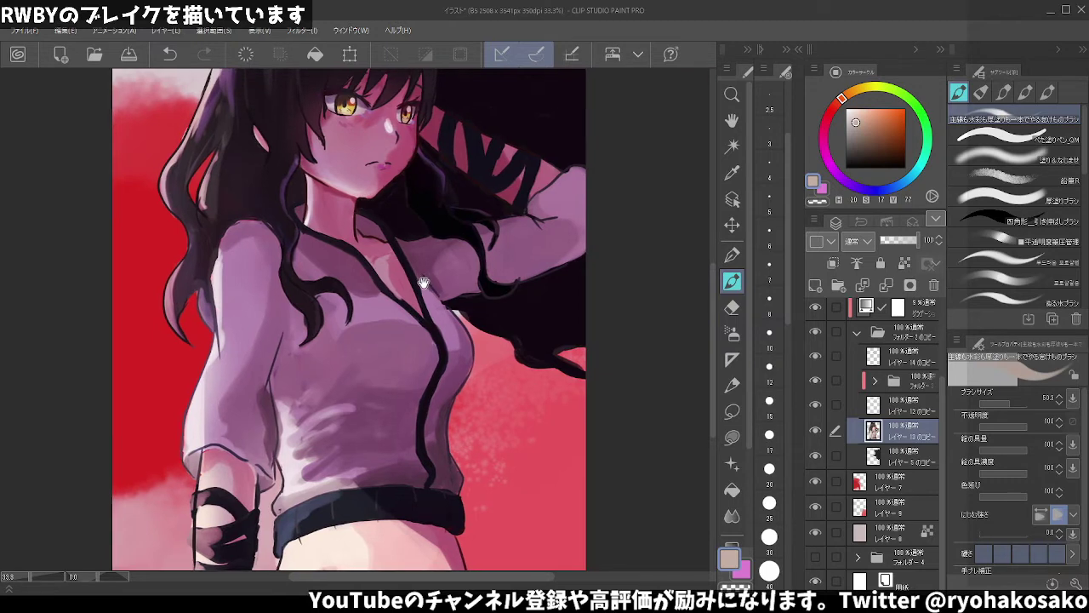
{"action": "left_click", "coordinate": [544, 206], "text": "alt"}
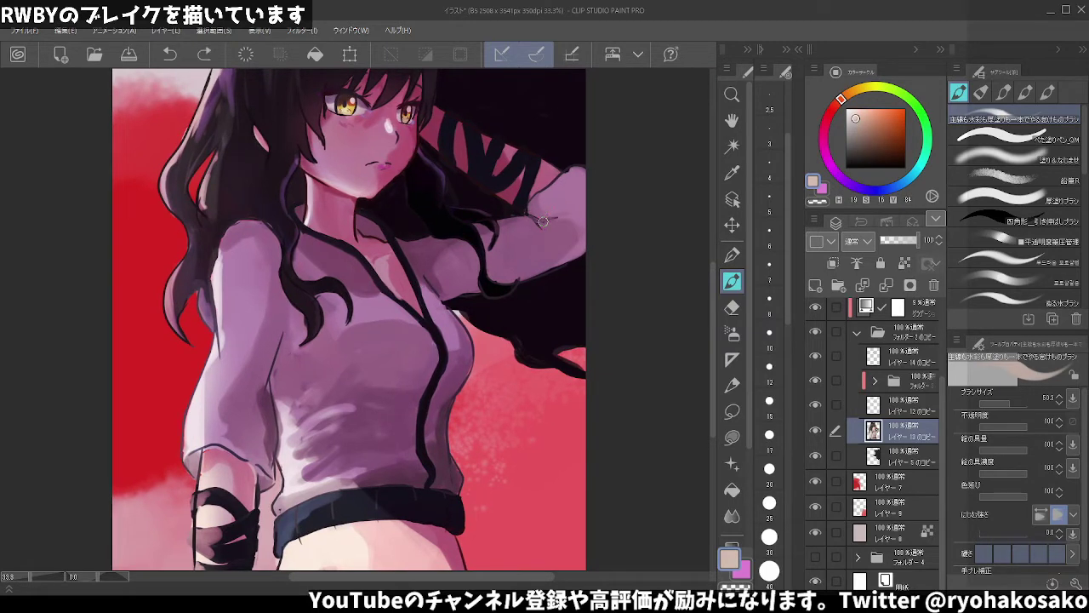
{"action": "left_click", "coordinate": [533, 218], "text": "alt"}
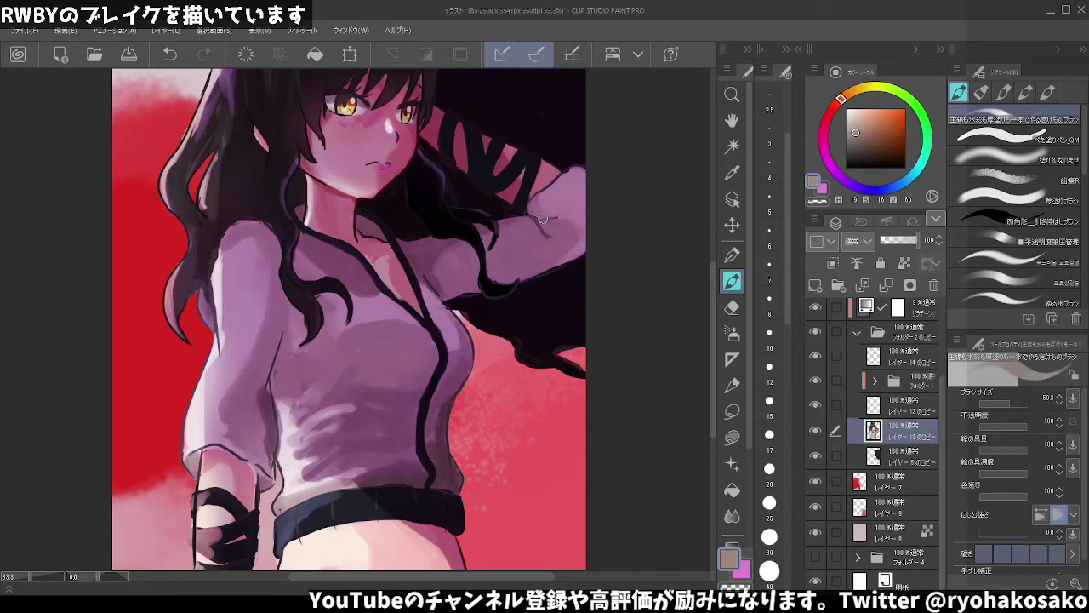
{"action": "left_click", "coordinate": [543, 185], "text": "alt"}
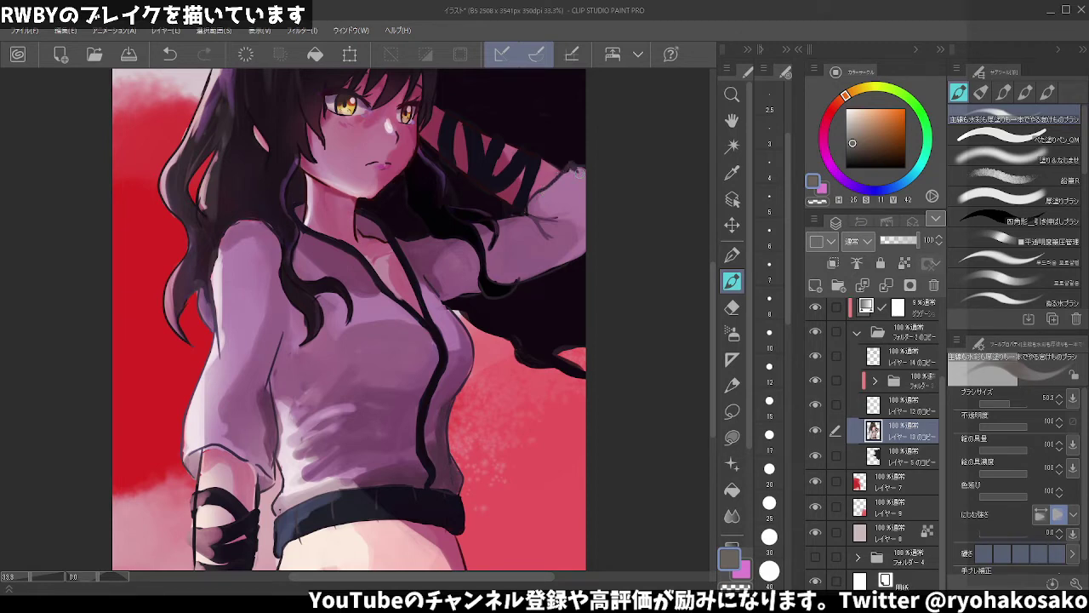
{"action": "left_click", "coordinate": [577, 161], "text": "alt"}
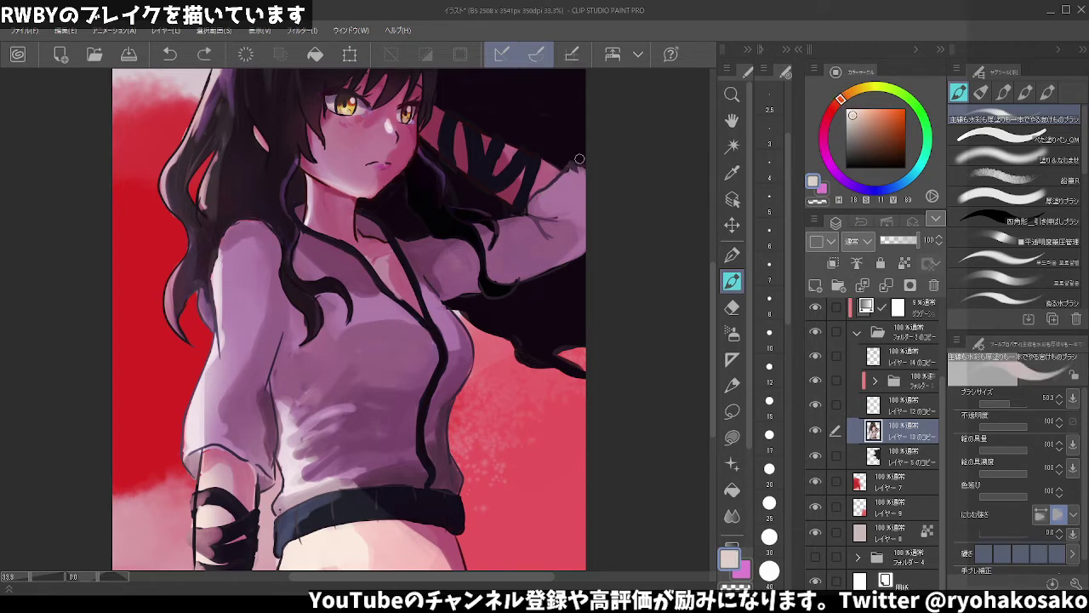
{"action": "left_click", "coordinate": [580, 165], "text": "alt"}
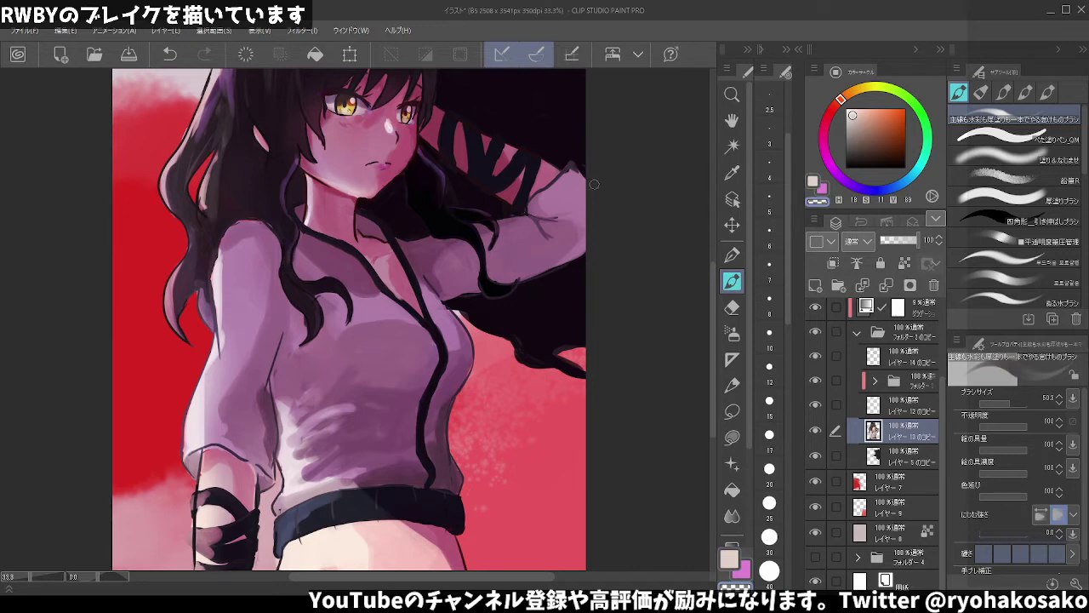
{"action": "left_click", "coordinate": [537, 194], "text": "alt"}
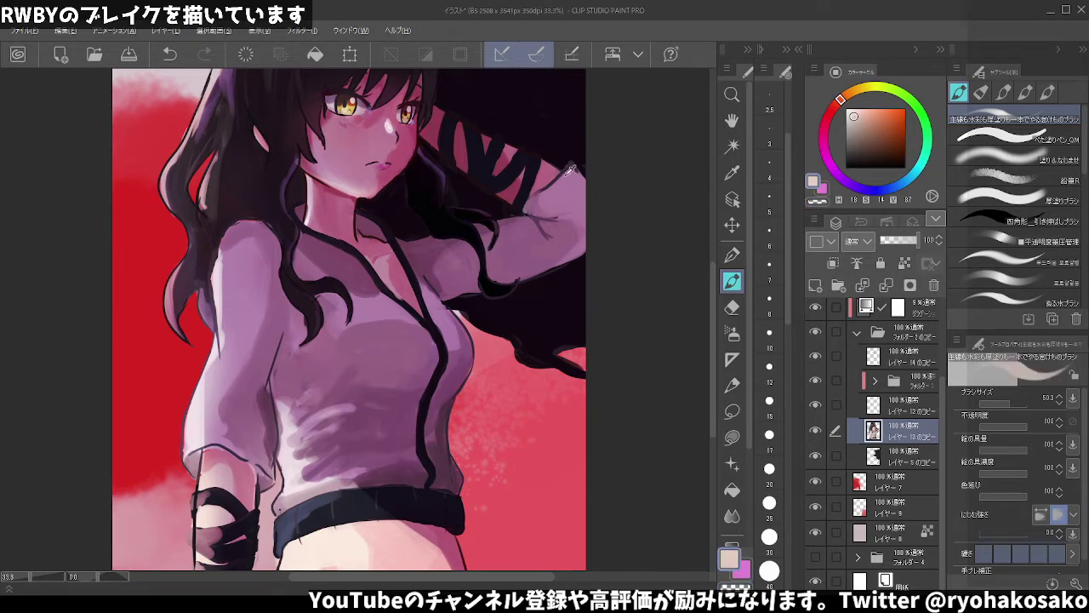
{"action": "left_click", "coordinate": [562, 175], "text": "alt"}
{"action": "key", "text": "ctrl+z"}
{"action": "left_click", "coordinate": [570, 161], "text": "alt"}
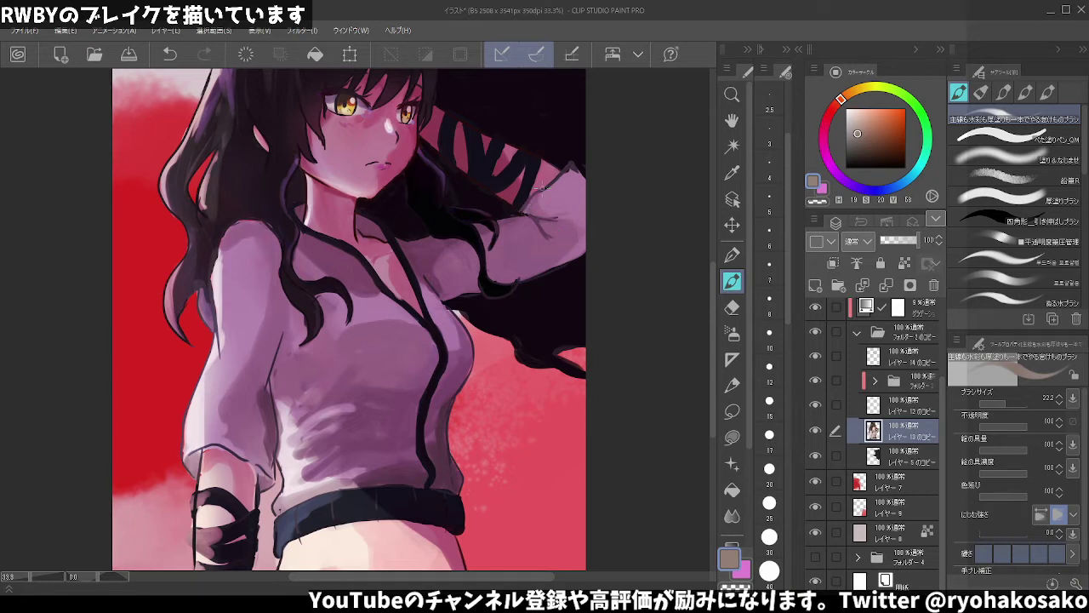
- Paint faint brownish-beige shading near the collarbone, undoing the last stroke
{"action": "left_click", "coordinate": [458, 251], "text": "alt"}
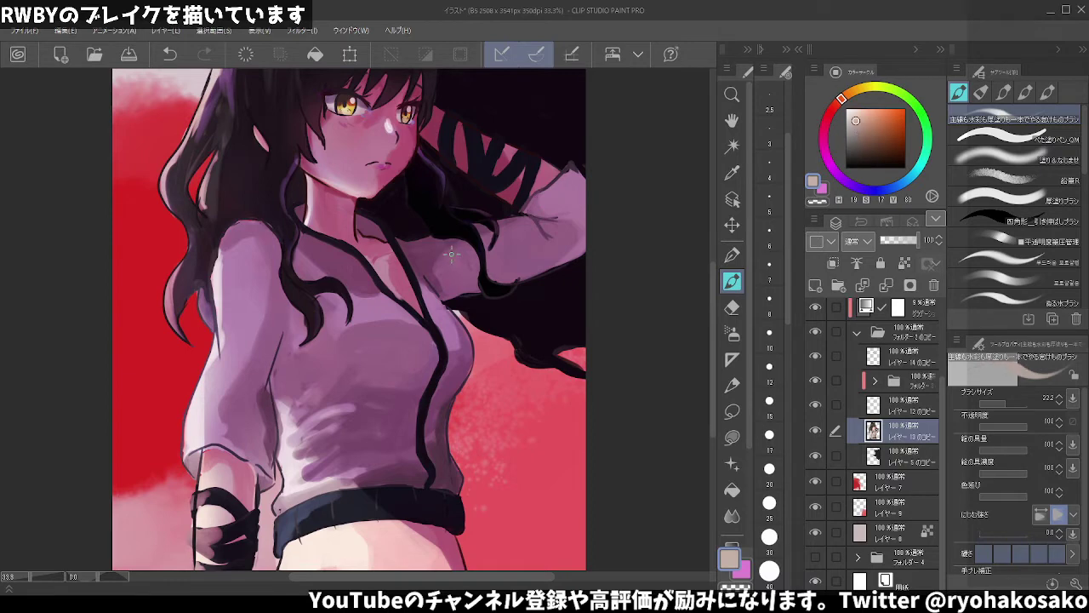
{"action": "key", "text": "ctrl+z"}
{"action": "left_click", "coordinate": [434, 248], "text": "alt"}
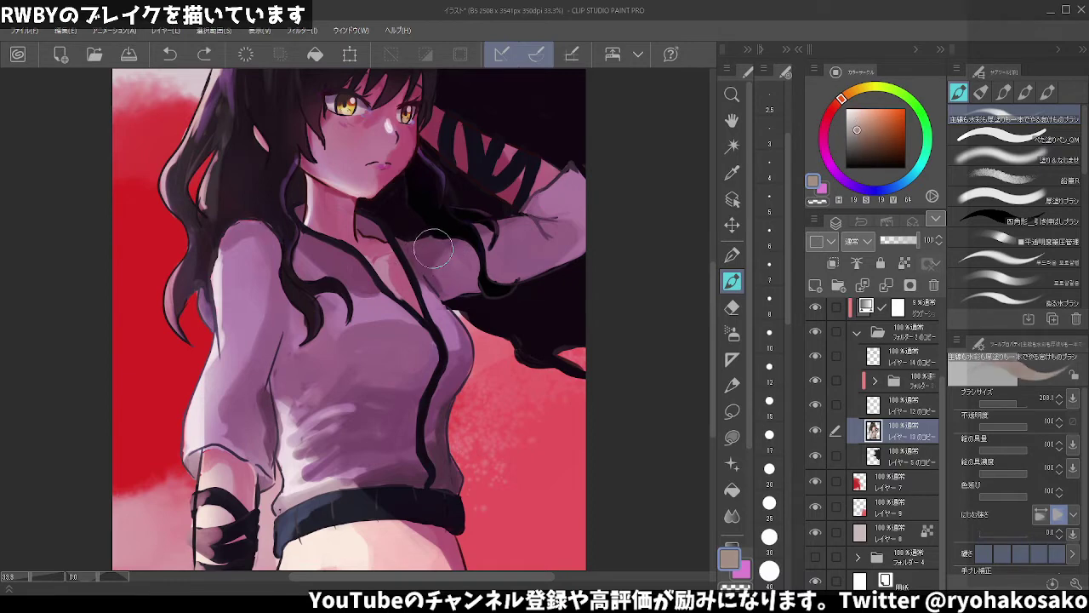
{"action": "left_click_drag", "start_coordinate": [434, 249], "coordinate": [422, 255]}
{"action": "left_click_drag", "start_coordinate": [440, 242], "coordinate": [417, 251]}
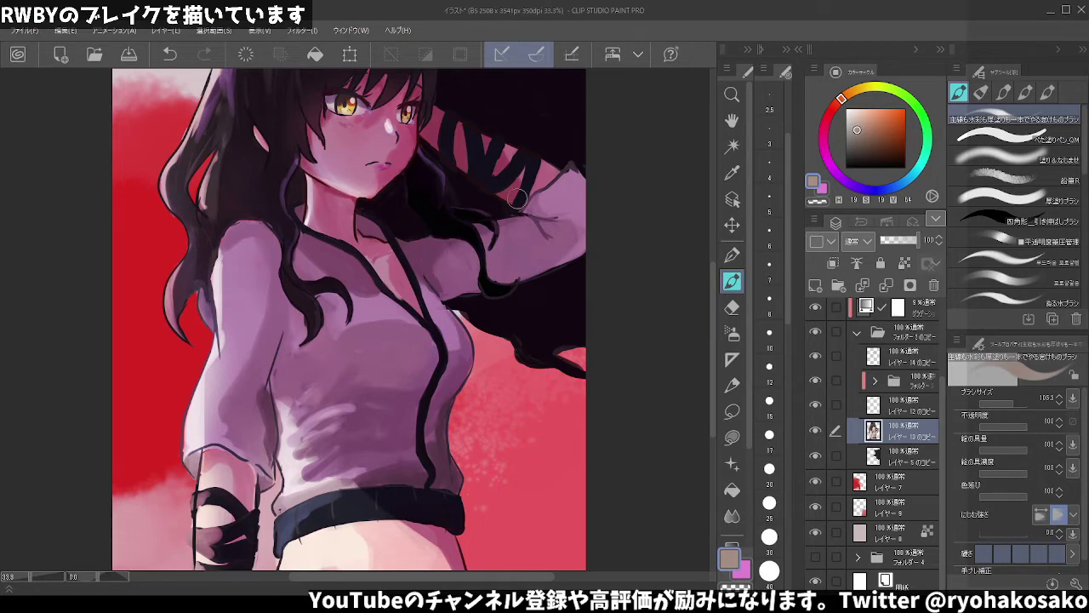
{"action": "key", "text": "ctrl+z"}
- Lighten the raised arm with a light pinkish-beige stroke
{"action": "left_click", "coordinate": [569, 171], "text": "alt"}
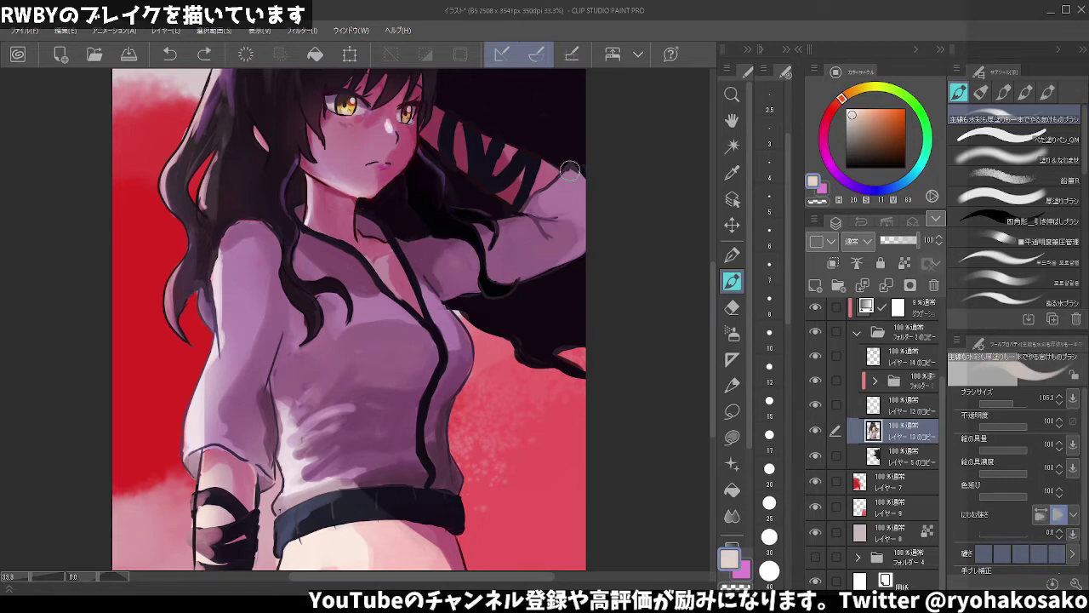
{"action": "left_click_drag", "start_coordinate": [569, 171], "coordinate": [583, 180]}
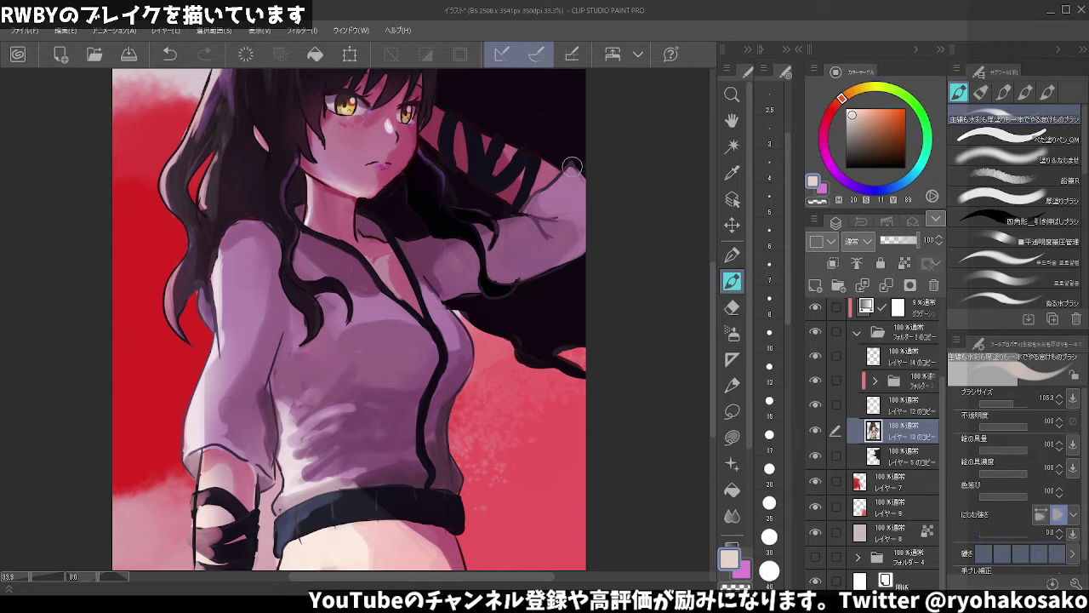
{"action": "left_click", "coordinate": [581, 248], "text": "alt"}
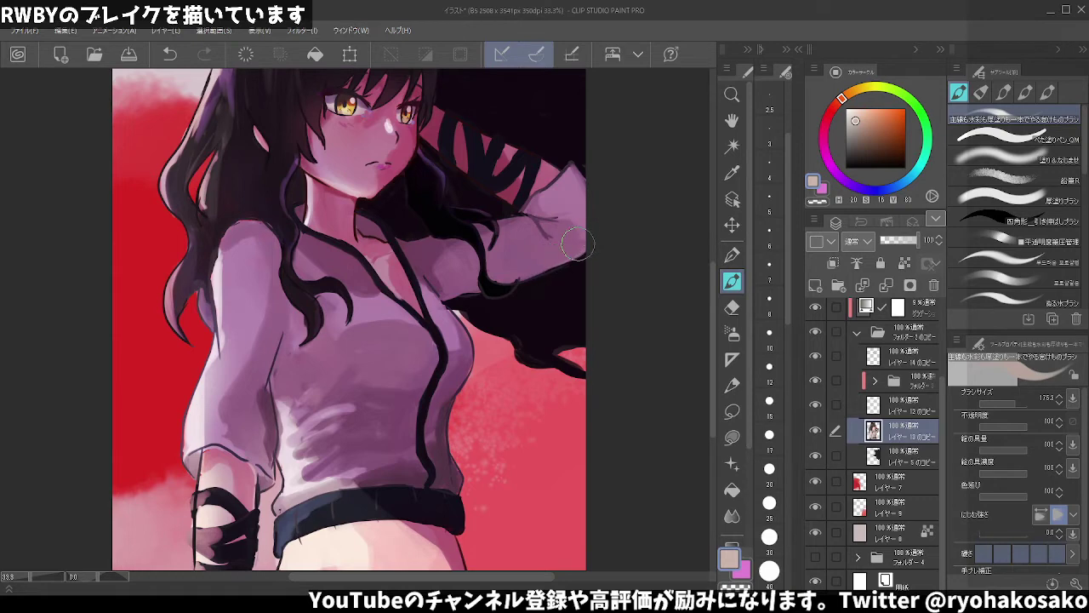
{"action": "mouse_move", "coordinate": [473, 226]}
{"action": "left_mouse_down"}
{"action": "mouse_move", "coordinate": [524, 184]}
{"action": "mouse_move", "coordinate": [551, 283]}
{"action": "left_mouse_up"}
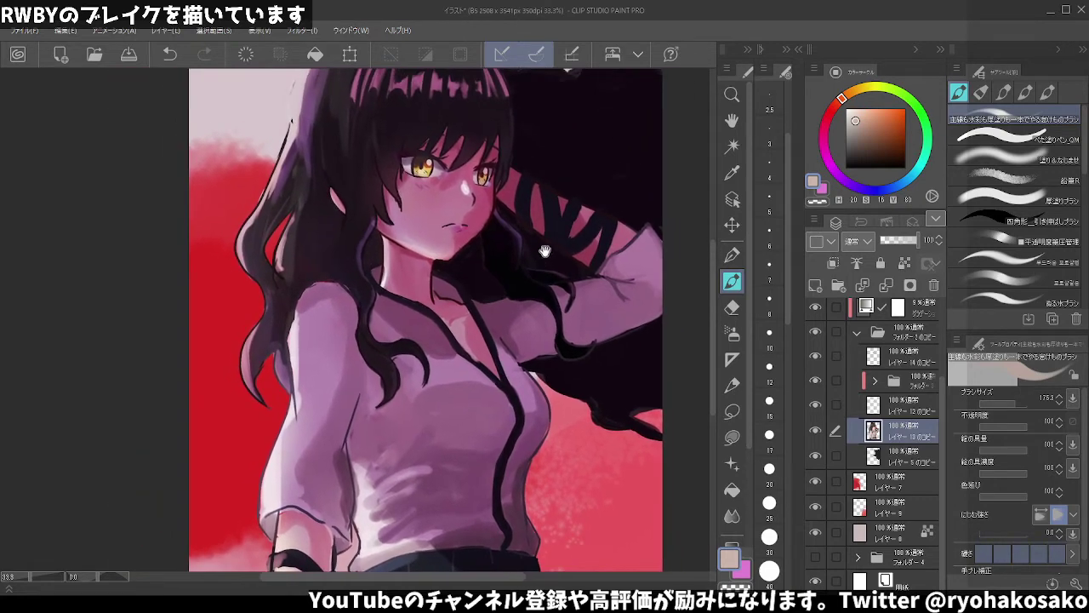
- With a smaller dark blue-grey brush, paint dark strands into the hair by the raised hand
{"action": "left_click", "coordinate": [607, 211], "text": "alt"}
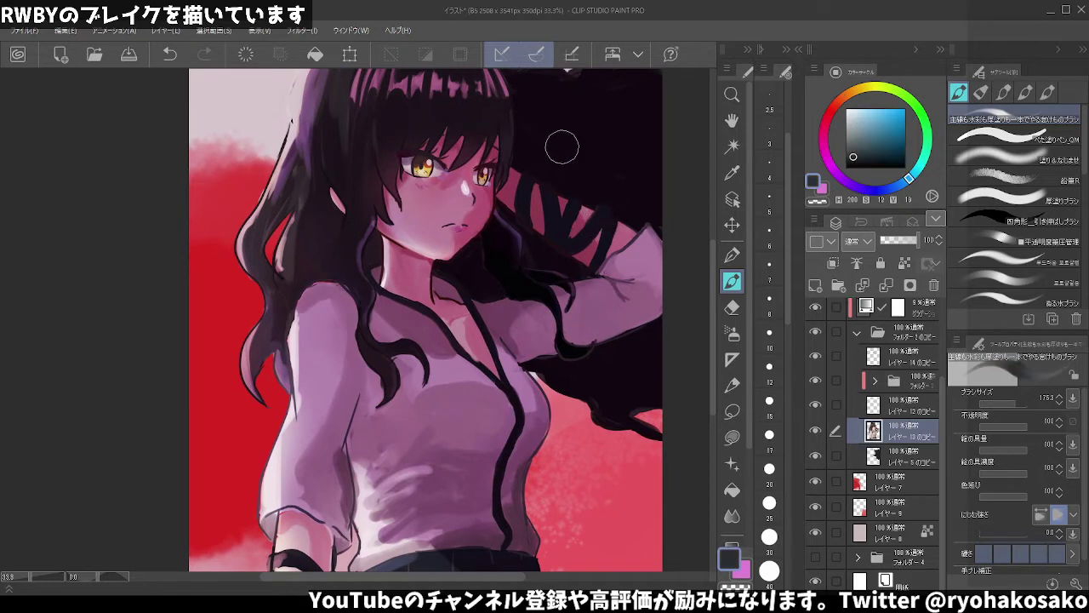
{"action": "key", "text": "ctrl+z"}
{"action": "left_click", "coordinate": [855, 145]}
{"action": "key", "text": "bracketleft"}
{"action": "key", "text": "bracketleft"}
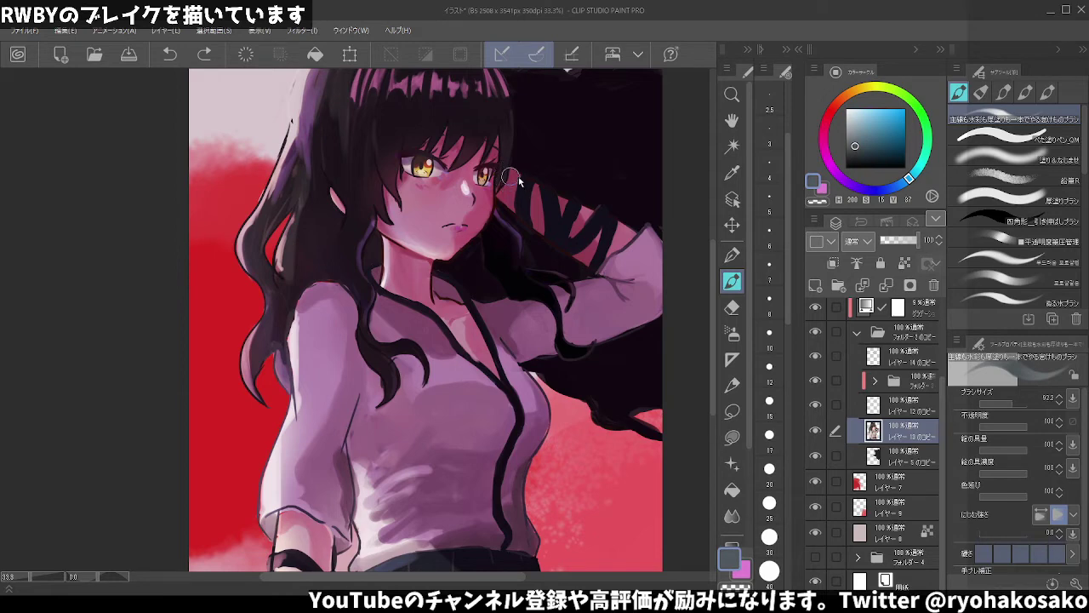
{"action": "key", "text": "bracketleft"}
{"action": "left_click_drag", "start_coordinate": [521, 175], "coordinate": [528, 181]}
{"action": "key", "text": "ctrl+z"}
{"action": "key", "text": "bracketleft"}
{"action": "key", "text": "bracketleft"}
{"action": "key", "text": "bracketleft"}
{"action": "left_click_drag", "start_coordinate": [528, 181], "coordinate": [531, 223]}
{"action": "mouse_move", "coordinate": [553, 188]}
{"action": "left_mouse_down"}
{"action": "mouse_move", "coordinate": [561, 232]}
{"action": "mouse_move", "coordinate": [569, 203]}
{"action": "mouse_move", "coordinate": [564, 251]}
{"action": "mouse_move", "coordinate": [574, 209]}
{"action": "mouse_move", "coordinate": [562, 238]}
{"action": "mouse_move", "coordinate": [598, 209]}
{"action": "mouse_move", "coordinate": [577, 229]}
{"action": "mouse_move", "coordinate": [608, 212]}
{"action": "mouse_move", "coordinate": [587, 269]}
{"action": "mouse_move", "coordinate": [612, 241]}
{"action": "mouse_move", "coordinate": [606, 264]}
{"action": "left_mouse_up"}
{"action": "key", "text": "ctrl+z"}
{"action": "key", "text": "ctrl+z"}
{"action": "key", "text": "ctrl+z"}
- Add near-black hair beside the raised hand and paint pink over stray hair under the arm
{"action": "left_click", "coordinate": [613, 225], "text": "alt"}
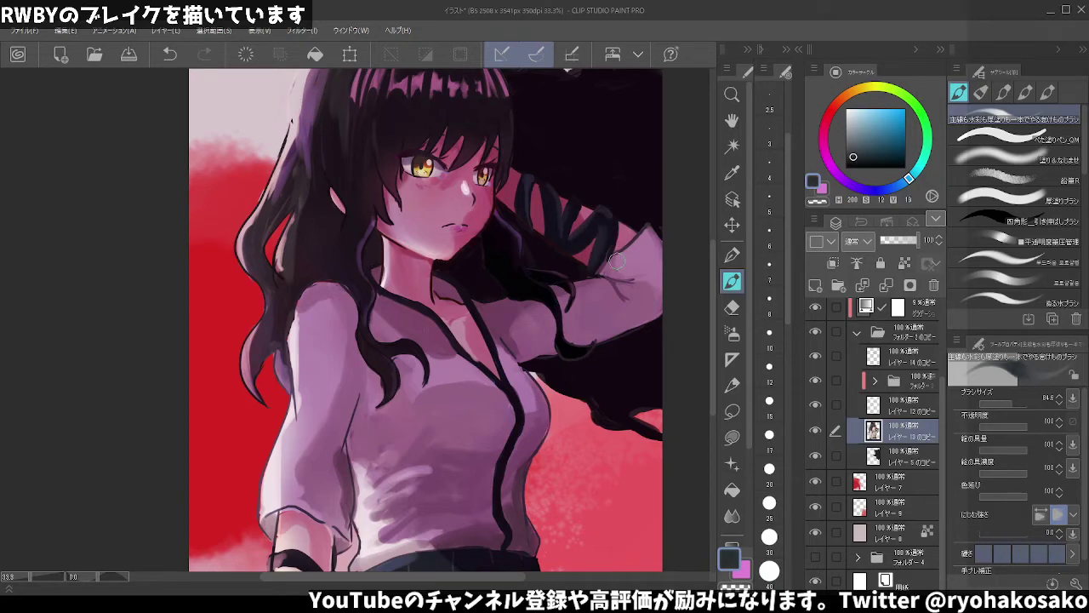
{"action": "left_click", "coordinate": [607, 257], "text": "alt"}
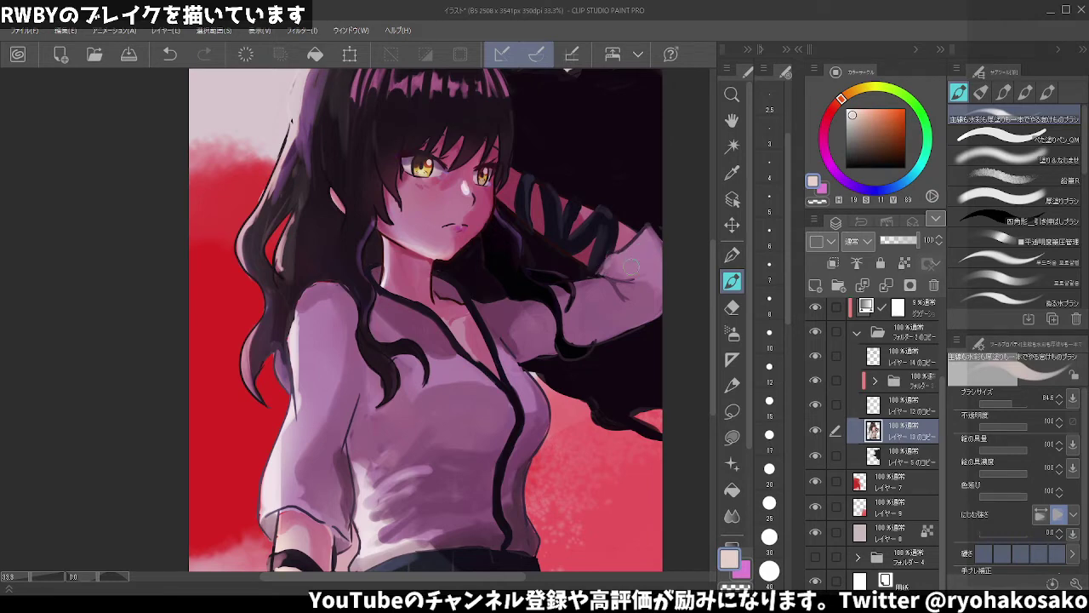
{"action": "left_click", "coordinate": [626, 260], "text": "alt"}
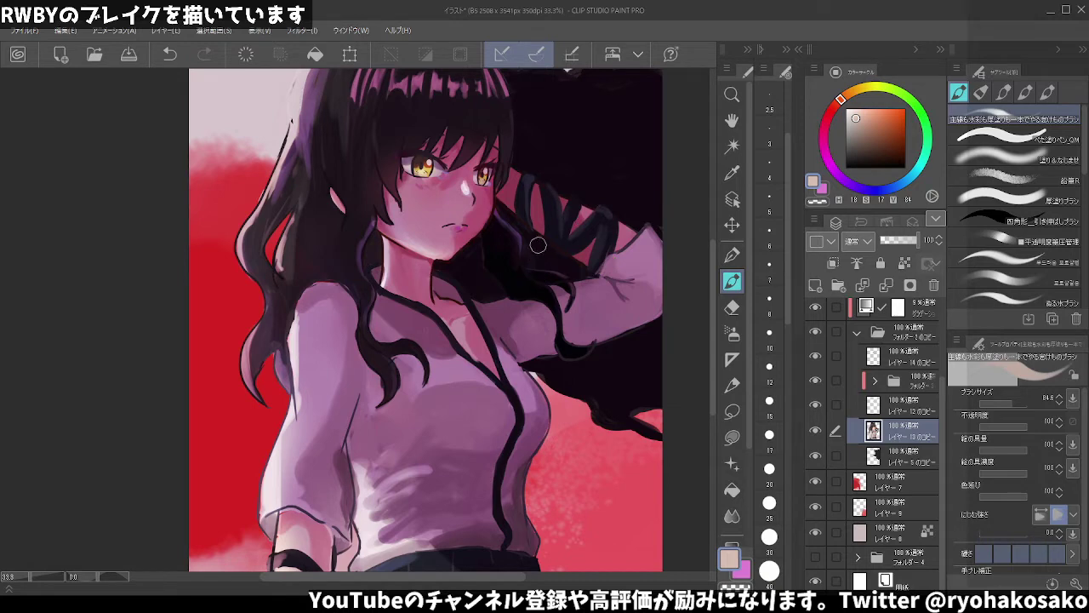
{"action": "left_click_drag", "start_coordinate": [552, 298], "coordinate": [599, 294]}
{"action": "left_click", "coordinate": [606, 289], "text": "alt"}
{"action": "left_click", "coordinate": [532, 316], "text": "alt"}
- Redraw a small dark hair stroke over the arm and cover a dark strand with muted purple
{"action": "left_click", "coordinate": [545, 327], "text": "alt"}
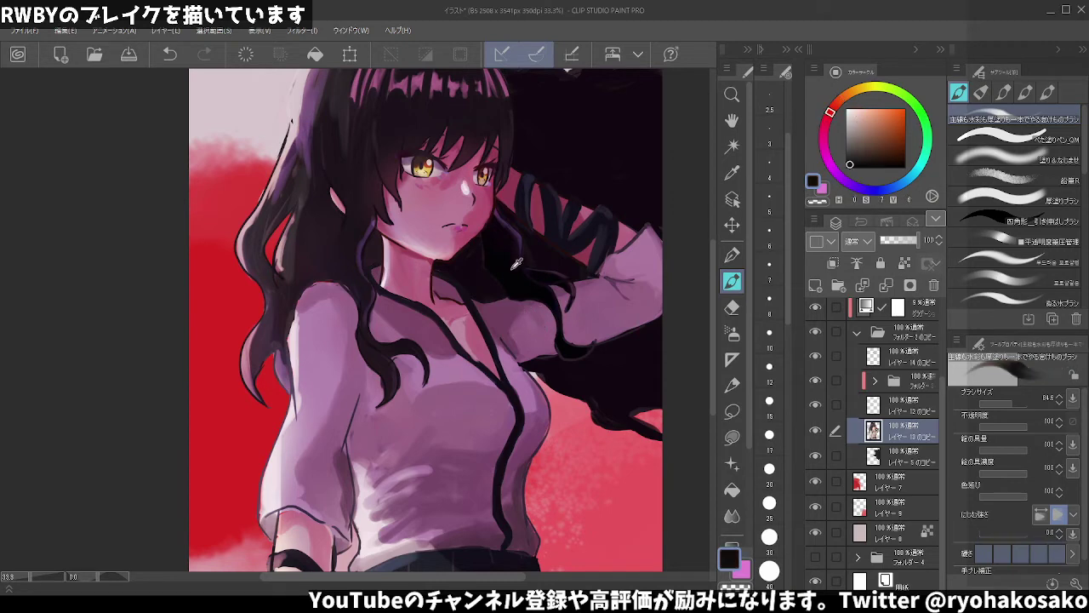
{"action": "key", "text": "bracketleft"}
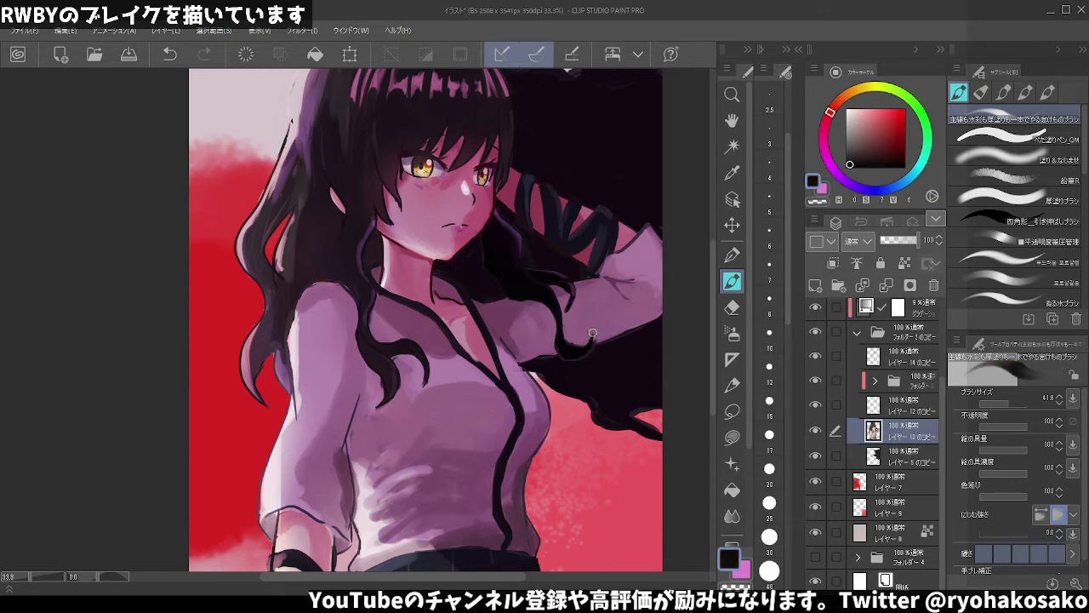
{"action": "key", "text": "ctrl+z"}
{"action": "mouse_move", "coordinate": [590, 346]}
{"action": "left_mouse_down"}
{"action": "mouse_move", "coordinate": [593, 329]}
{"action": "mouse_move", "coordinate": [587, 338]}
{"action": "left_mouse_up"}
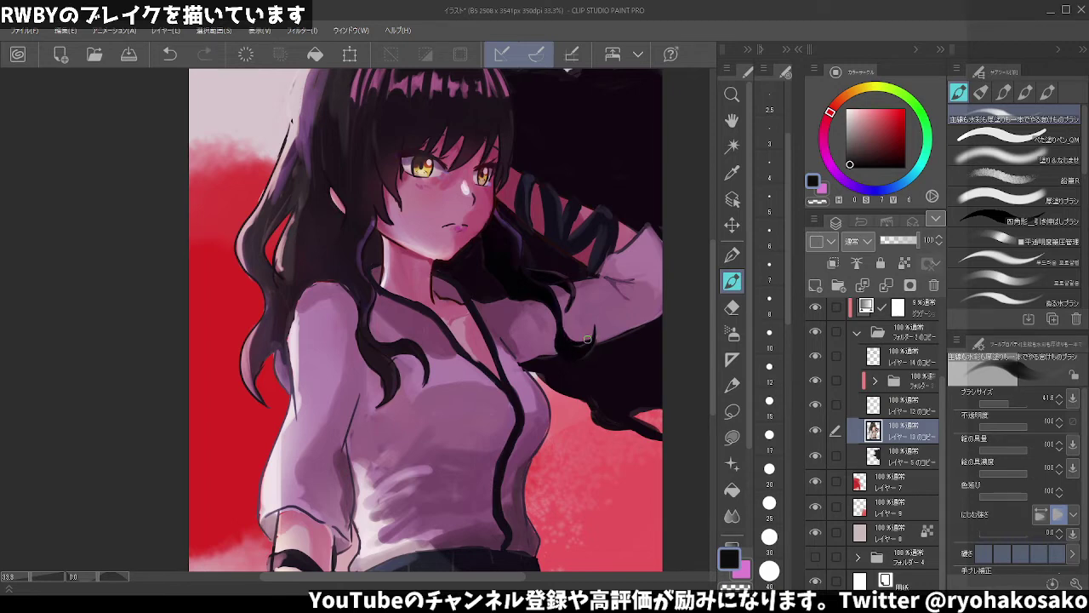
{"action": "left_click", "coordinate": [522, 227], "text": "alt"}
{"action": "left_click_drag", "start_coordinate": [554, 291], "coordinate": [557, 324]}
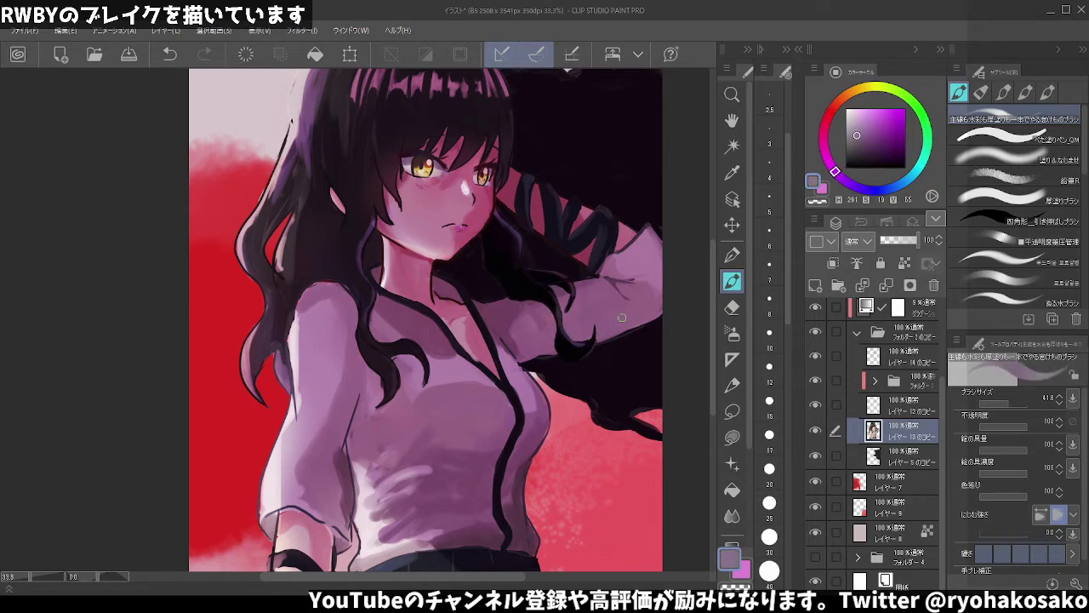
- Redo the light purple cover over the dark hair by the arm and add a small curved dark strand
{"action": "scroll", "coordinate": [637, 287], "scroll_direction": "down", "scroll_amount": 2}
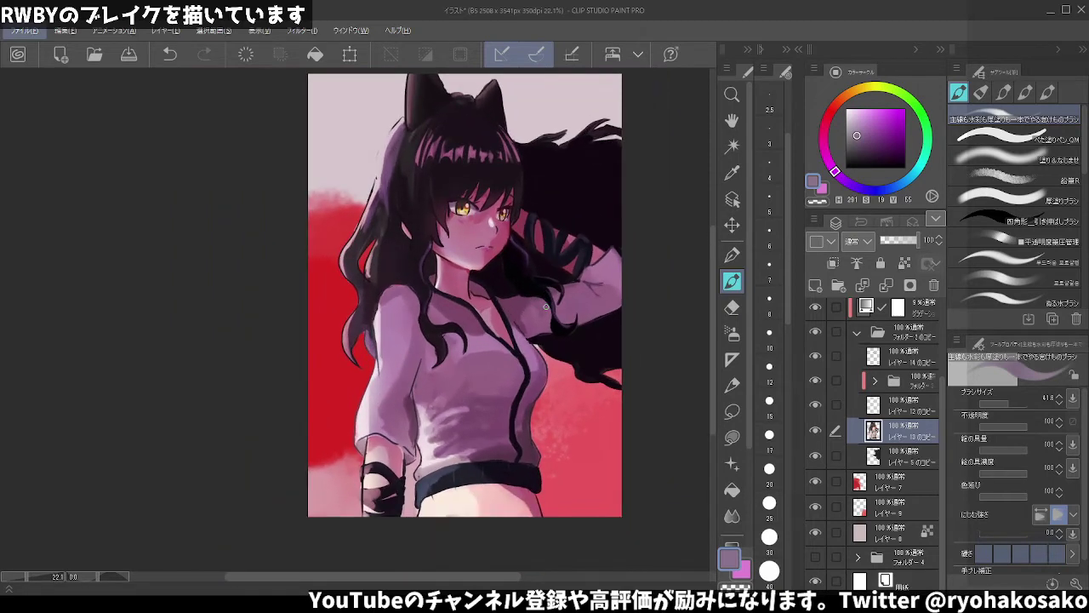
{"action": "scroll", "coordinate": [546, 305], "scroll_direction": "up", "scroll_amount": 1}
{"action": "scroll", "coordinate": [548, 306], "scroll_direction": "up", "scroll_amount": 1}
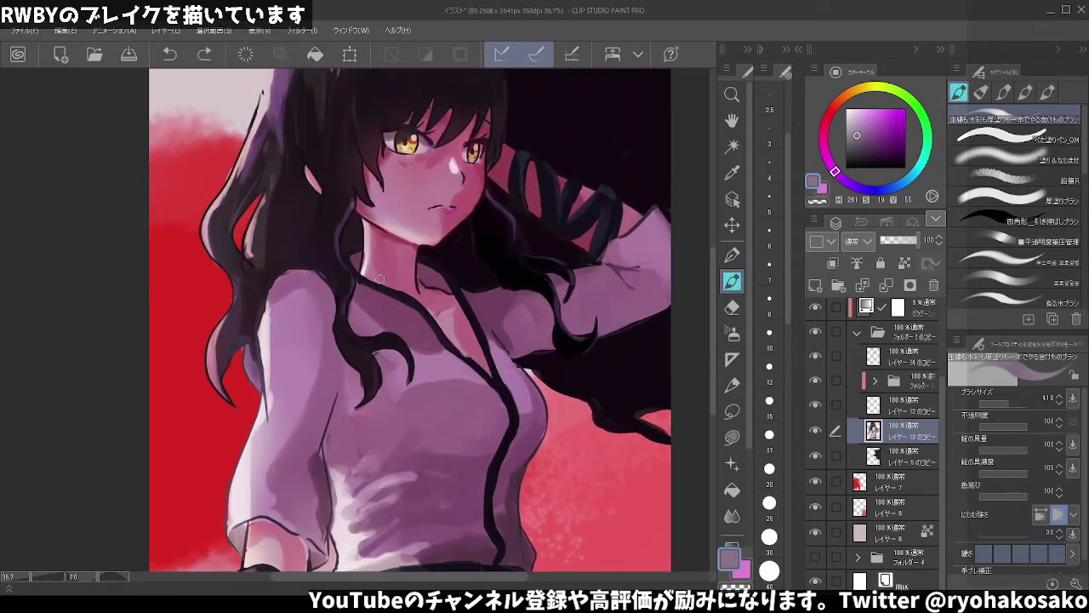
{"action": "key", "text": "ctrl+z"}
{"action": "left_click_drag", "start_coordinate": [551, 279], "coordinate": [555, 289]}
{"action": "left_click_drag", "start_coordinate": [594, 337], "coordinate": [589, 351]}
- Undo a test stroke and eyedrop the dark reddish hair colour
{"action": "scroll", "coordinate": [568, 326], "scroll_direction": "down", "scroll_amount": 1}
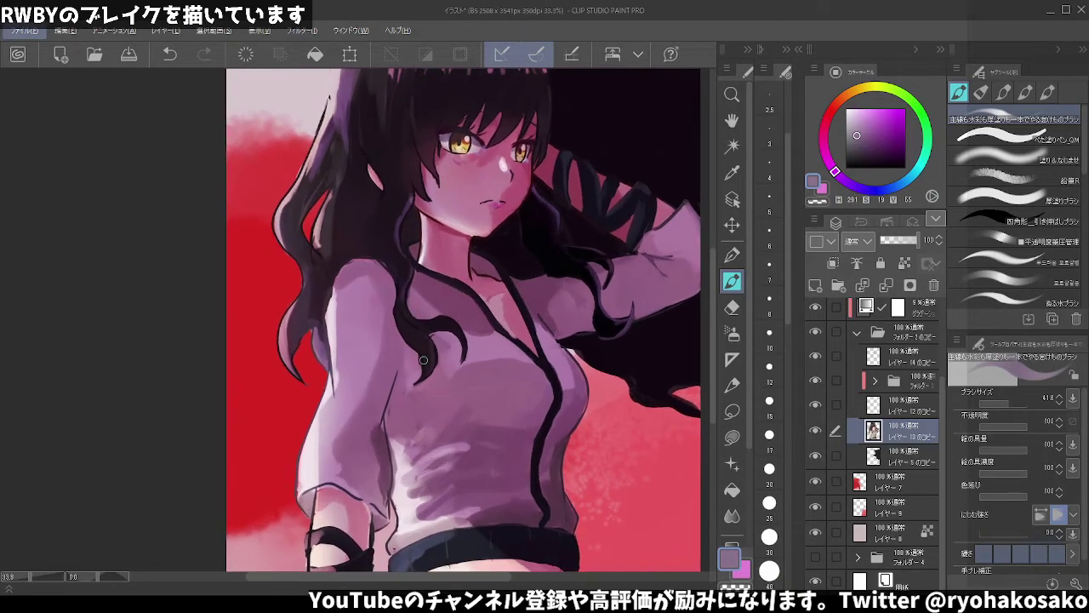
{"action": "left_click", "coordinate": [629, 320], "text": "alt"}
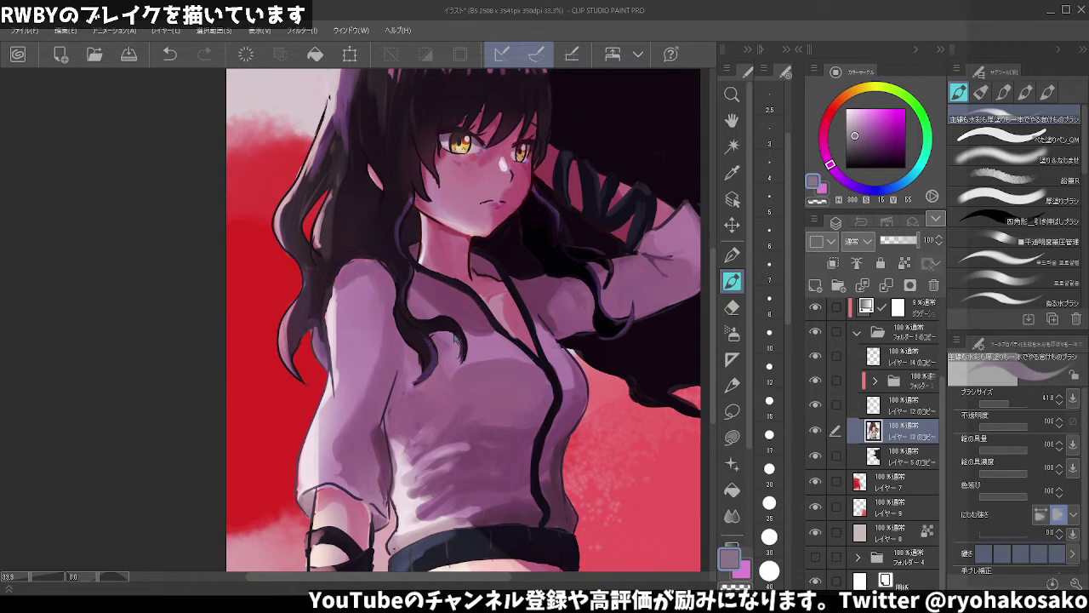
{"action": "key", "text": "ctrl+z"}
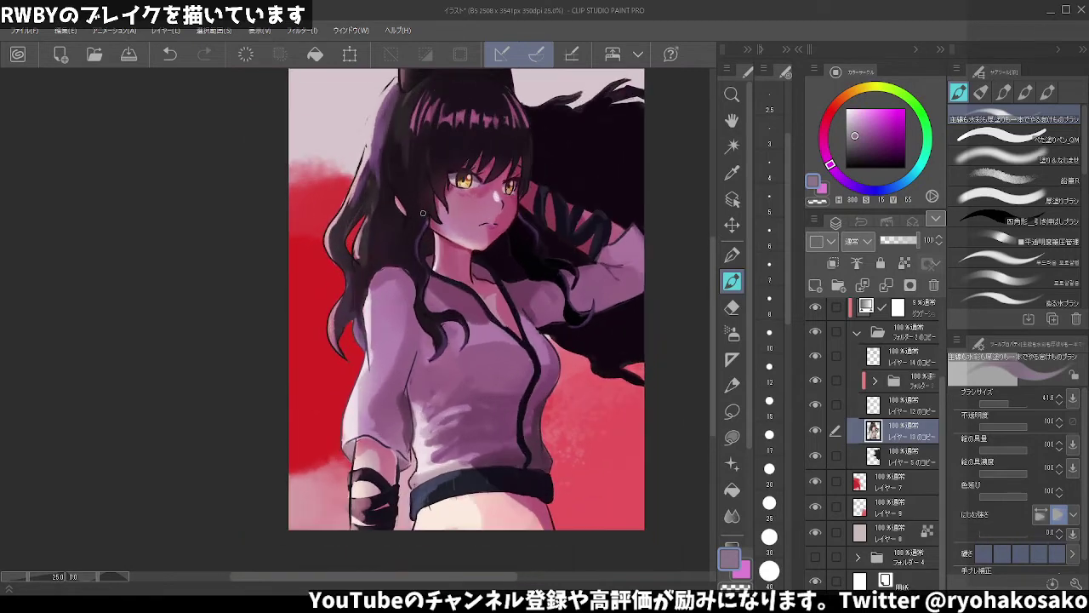
{"action": "scroll", "coordinate": [427, 220], "scroll_direction": "up", "scroll_amount": 3}
{"action": "scroll", "coordinate": [426, 220], "scroll_direction": "up", "scroll_amount": 2}
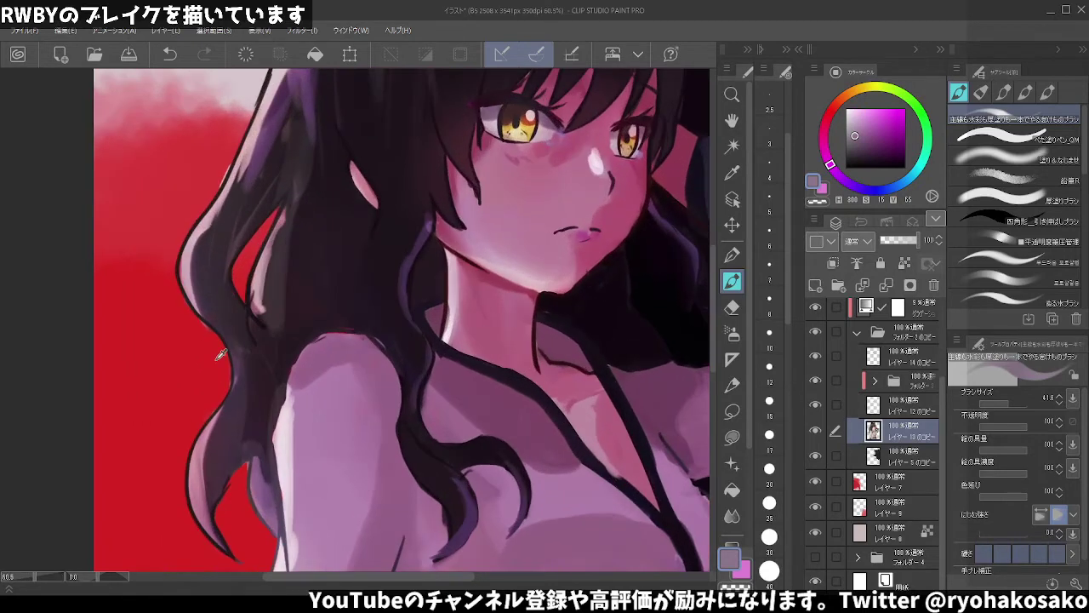
{"action": "left_click", "coordinate": [418, 207], "text": "alt"}
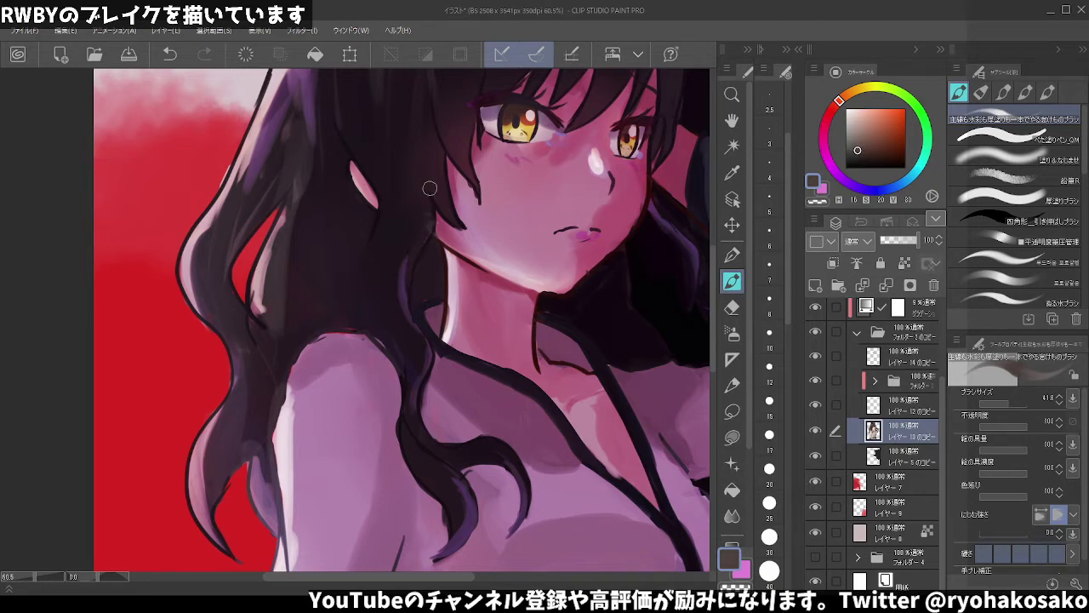
{"action": "scroll", "coordinate": [432, 189], "scroll_direction": "down", "scroll_amount": 3}
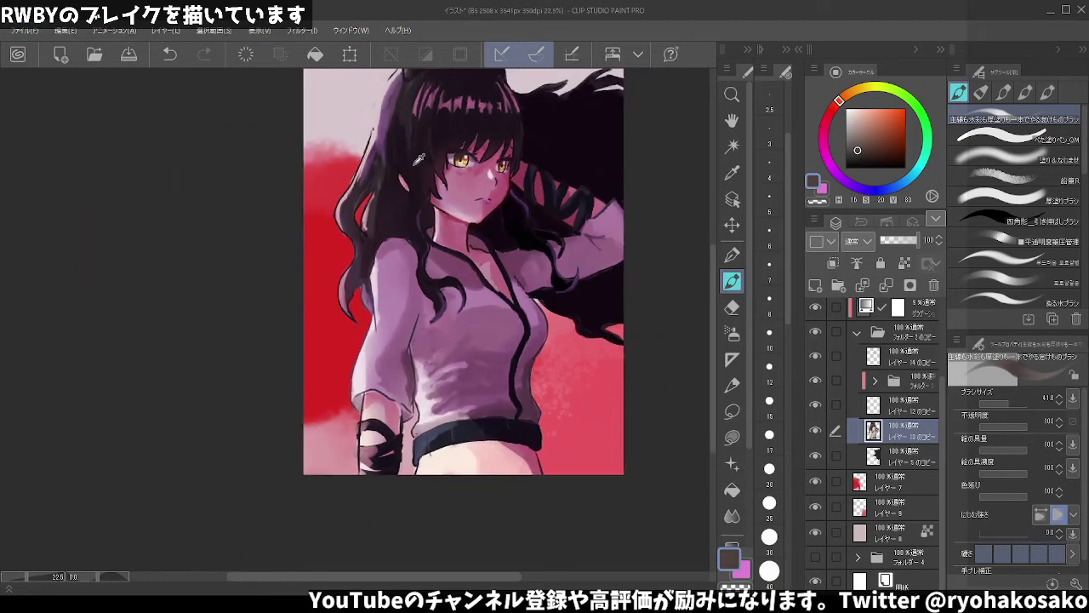
{"action": "scroll", "coordinate": [427, 170], "scroll_direction": "down", "scroll_amount": 1}
{"action": "scroll", "coordinate": [430, 128], "scroll_direction": "up", "scroll_amount": 2}
{"action": "scroll", "coordinate": [435, 91], "scroll_direction": "up", "scroll_amount": 1}
{"action": "scroll", "coordinate": [434, 91], "scroll_direction": "up", "scroll_amount": 1}
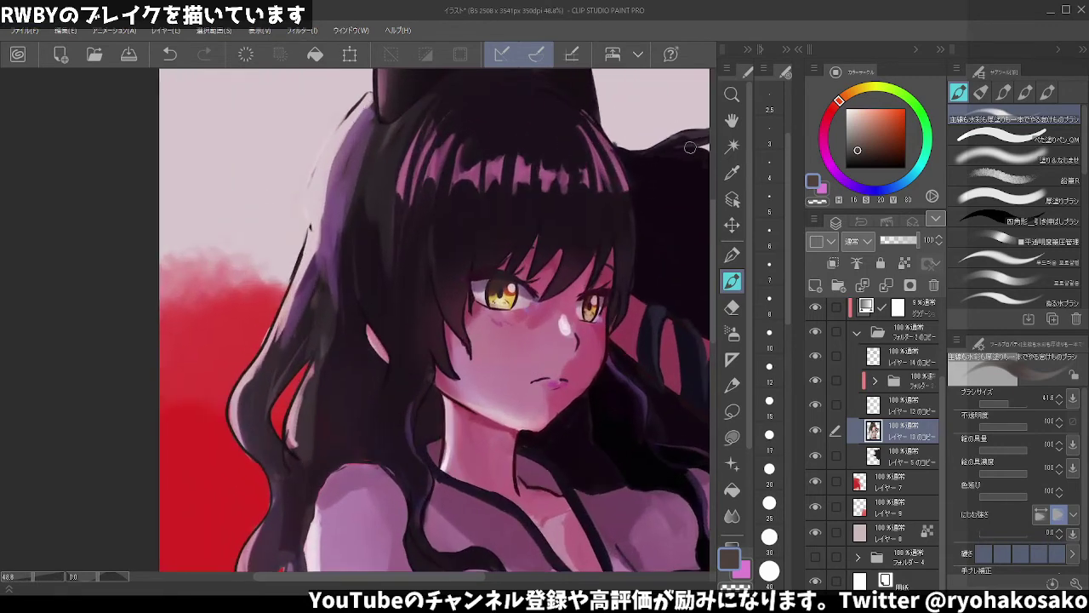
{"action": "scroll", "coordinate": [888, 358], "scroll_direction": "up", "scroll_amount": 2}
{"action": "scroll", "coordinate": [889, 357], "scroll_direction": "up", "scroll_amount": 1}
- On レイヤー 25, paint pink highlight strokes on the left hair strands and across the bangs
{"action": "left_click", "coordinate": [889, 361]}
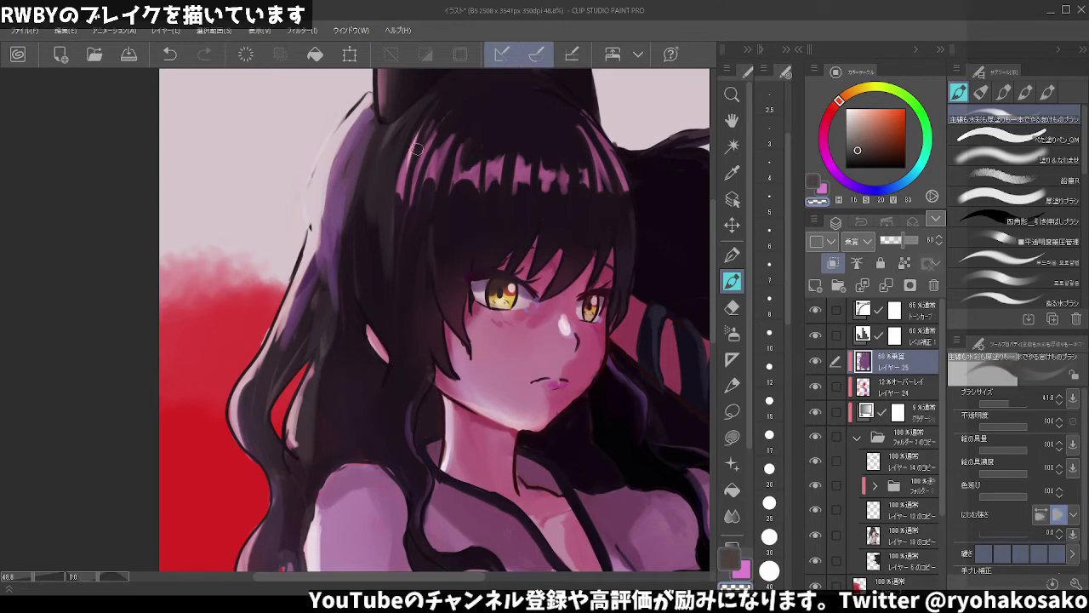
{"action": "mouse_move", "coordinate": [411, 146]}
{"action": "left_mouse_down"}
{"action": "mouse_move", "coordinate": [397, 193]}
{"action": "mouse_move", "coordinate": [442, 167]}
{"action": "left_mouse_up"}
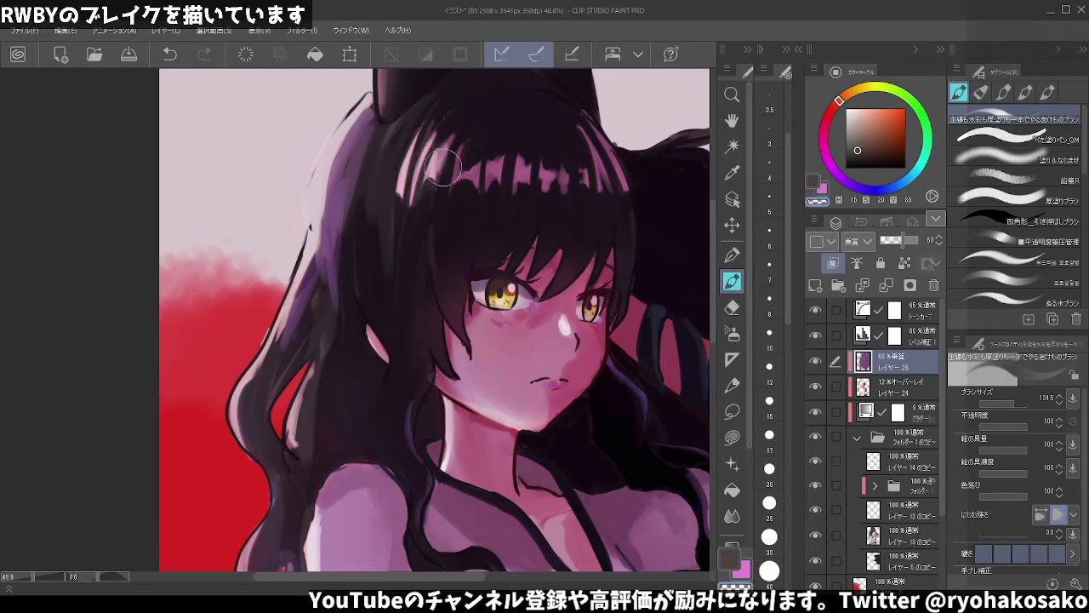
{"action": "key", "text": "ctrl+z"}
{"action": "mouse_move", "coordinate": [438, 176]}
{"action": "left_mouse_down"}
{"action": "mouse_move", "coordinate": [423, 155]}
{"action": "mouse_move", "coordinate": [458, 170]}
{"action": "mouse_move", "coordinate": [589, 181]}
{"action": "left_mouse_up"}
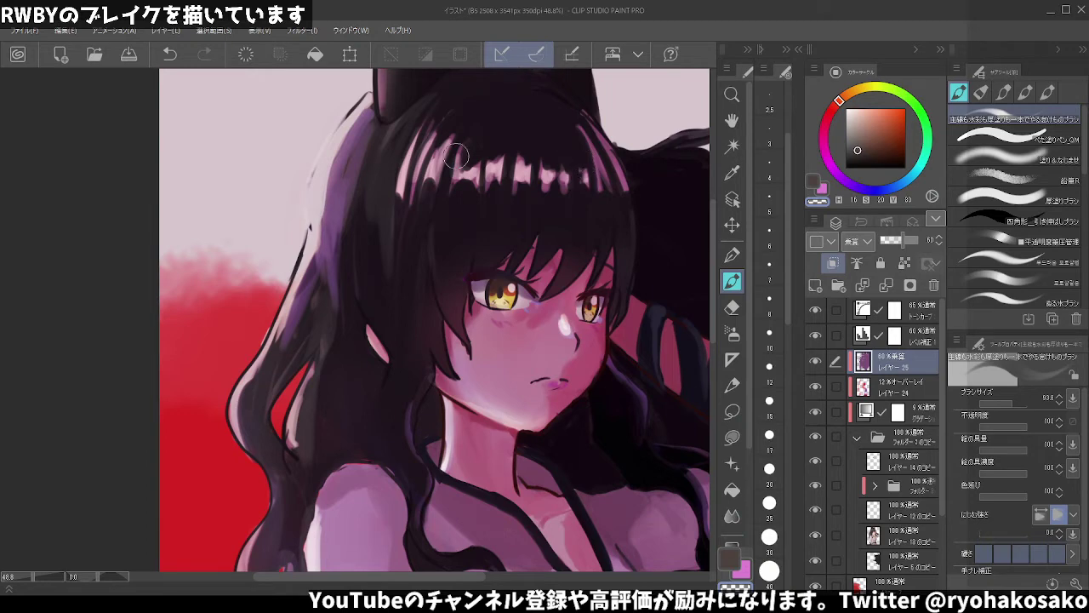
{"action": "left_click_drag", "start_coordinate": [419, 164], "coordinate": [407, 202]}
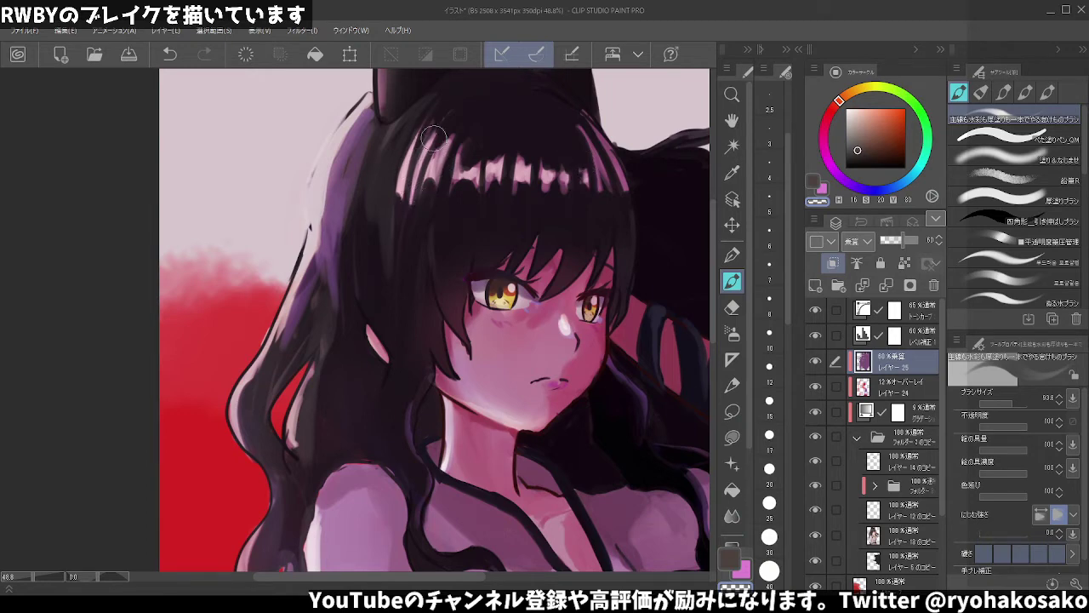
{"action": "left_click_drag", "start_coordinate": [451, 150], "coordinate": [465, 180]}
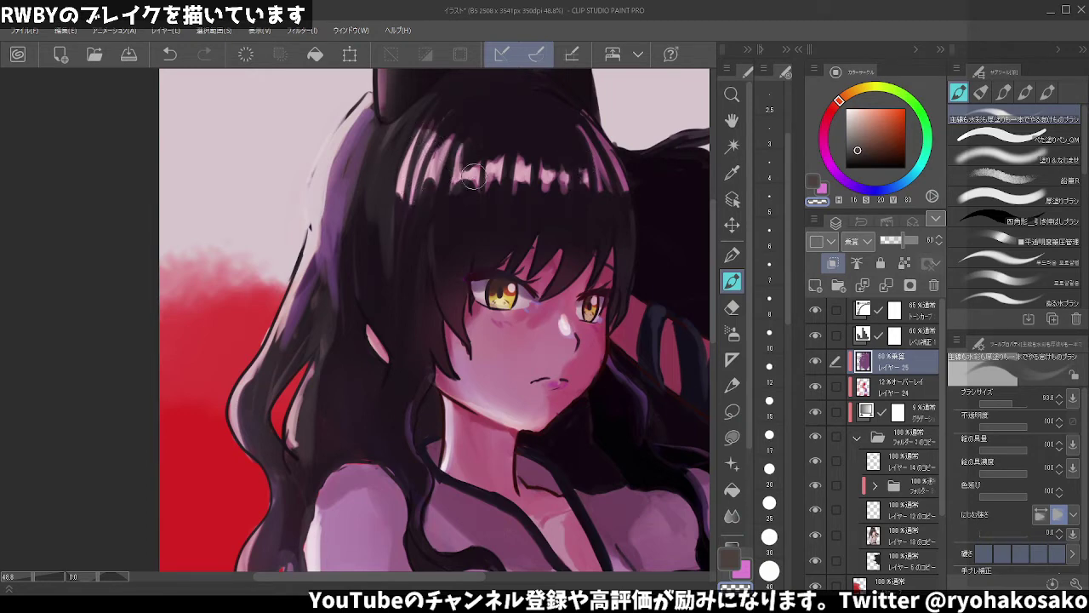
{"action": "scroll", "coordinate": [492, 170], "scroll_direction": "down", "scroll_amount": 1}
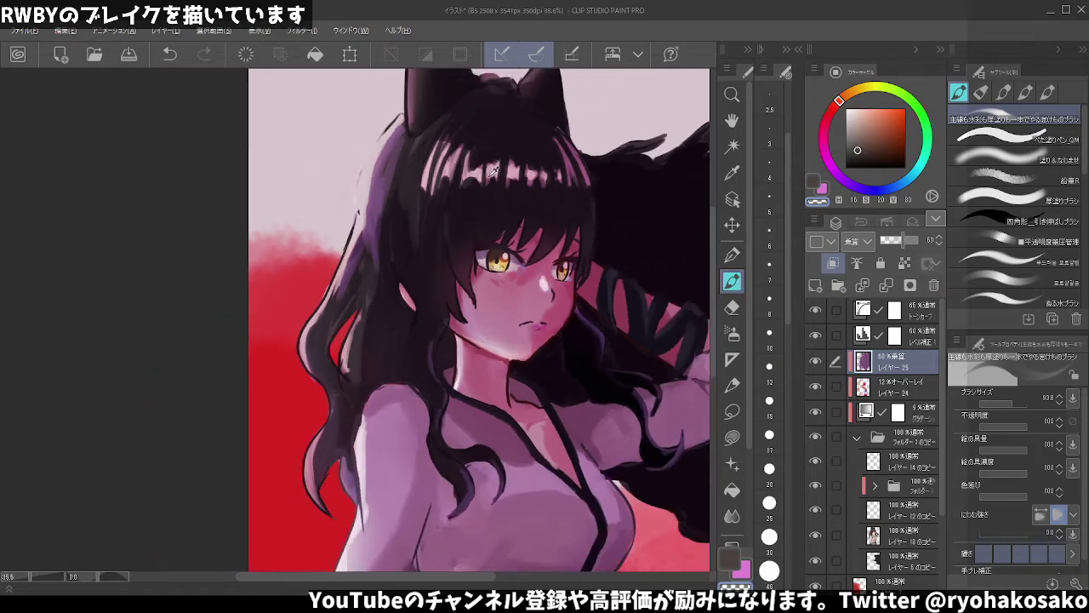
{"action": "scroll", "coordinate": [492, 170], "scroll_direction": "down", "scroll_amount": 1}
{"action": "scroll", "coordinate": [390, 163], "scroll_direction": "down", "scroll_amount": 1}
{"action": "scroll", "coordinate": [393, 166], "scroll_direction": "down", "scroll_amount": 1}
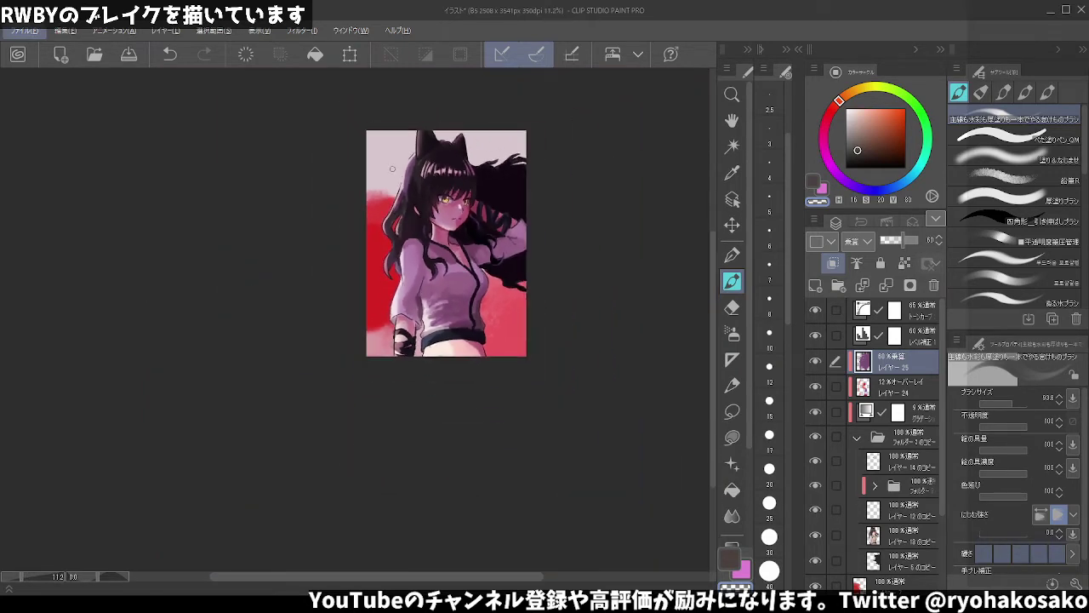
{"action": "scroll", "coordinate": [442, 212], "scroll_direction": "up", "scroll_amount": 1}
{"action": "scroll", "coordinate": [481, 247], "scroll_direction": "up", "scroll_amount": 1}
{"action": "scroll", "coordinate": [482, 249], "scroll_direction": "up", "scroll_amount": 1}
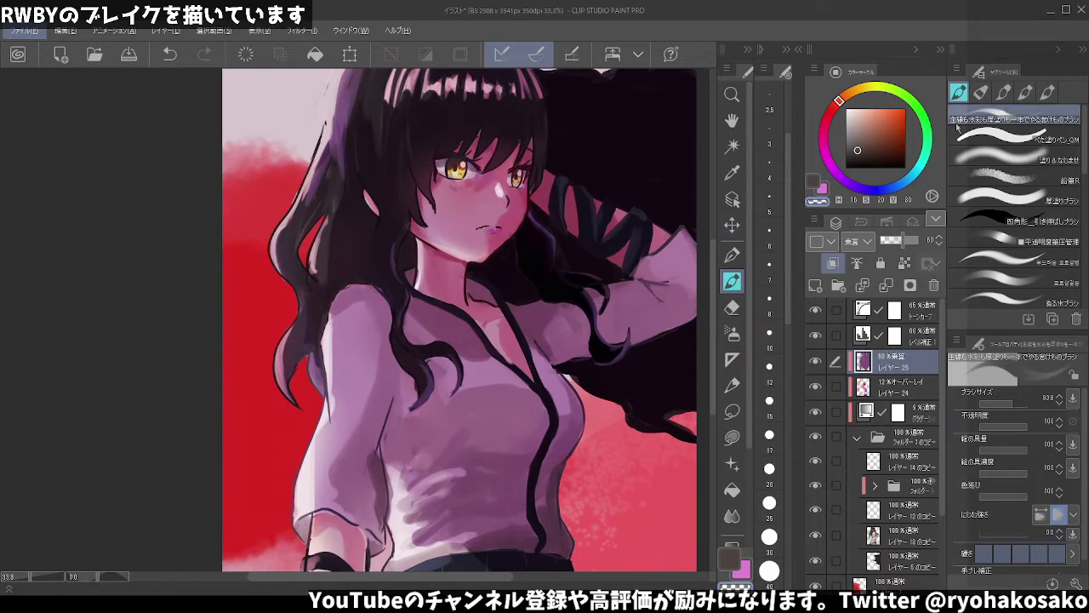
- Switch to a larger 塗り&なじませ brush and blend soft pink over the face and cheeks
{"action": "left_click", "coordinate": [1013, 155]}
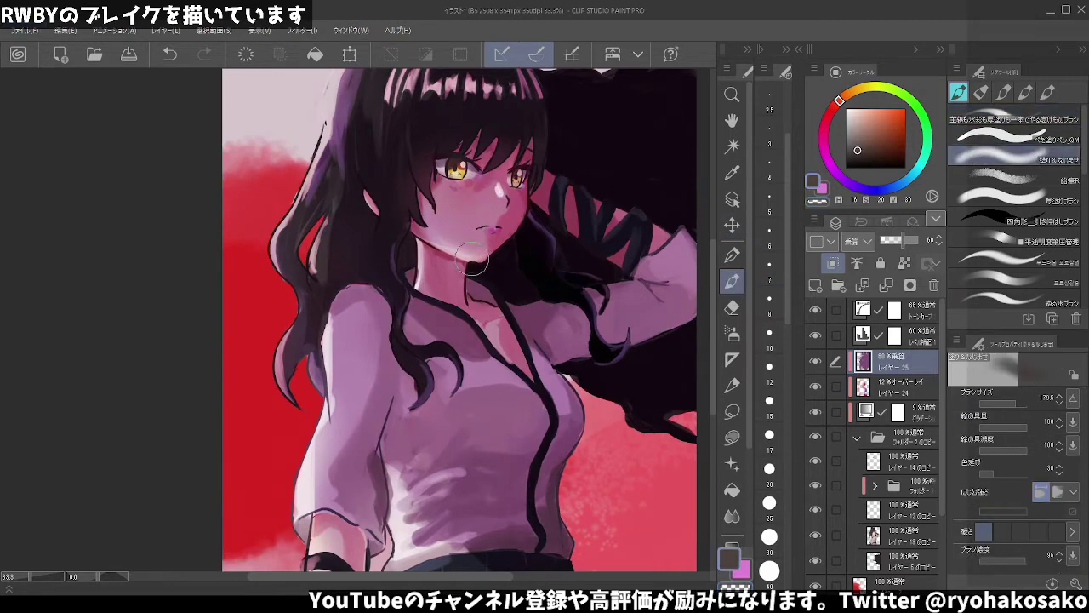
{"action": "left_click_drag", "start_coordinate": [464, 223], "coordinate": [510, 223]}
{"action": "mouse_move", "coordinate": [458, 223]}
{"action": "left_mouse_down"}
{"action": "mouse_move", "coordinate": [464, 196]}
{"action": "mouse_move", "coordinate": [459, 213]}
{"action": "mouse_move", "coordinate": [485, 205]}
{"action": "mouse_move", "coordinate": [461, 186]}
{"action": "left_mouse_up"}
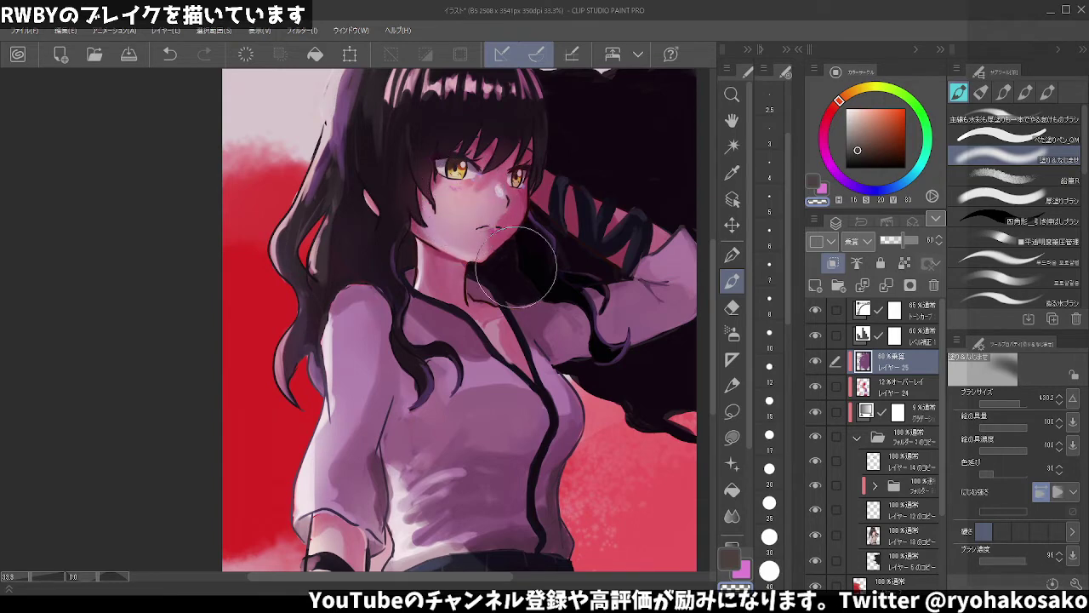
{"action": "scroll", "coordinate": [477, 204], "scroll_direction": "down", "scroll_amount": 1}
{"action": "scroll", "coordinate": [512, 230], "scroll_direction": "down", "scroll_amount": 1}
{"action": "scroll", "coordinate": [512, 228], "scroll_direction": "down", "scroll_amount": 1}
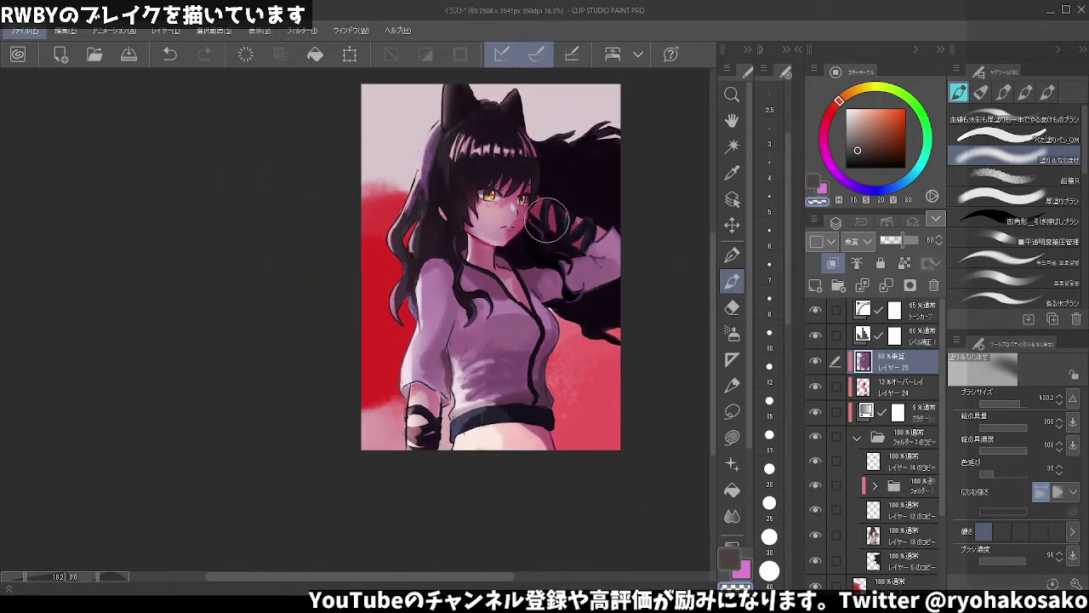
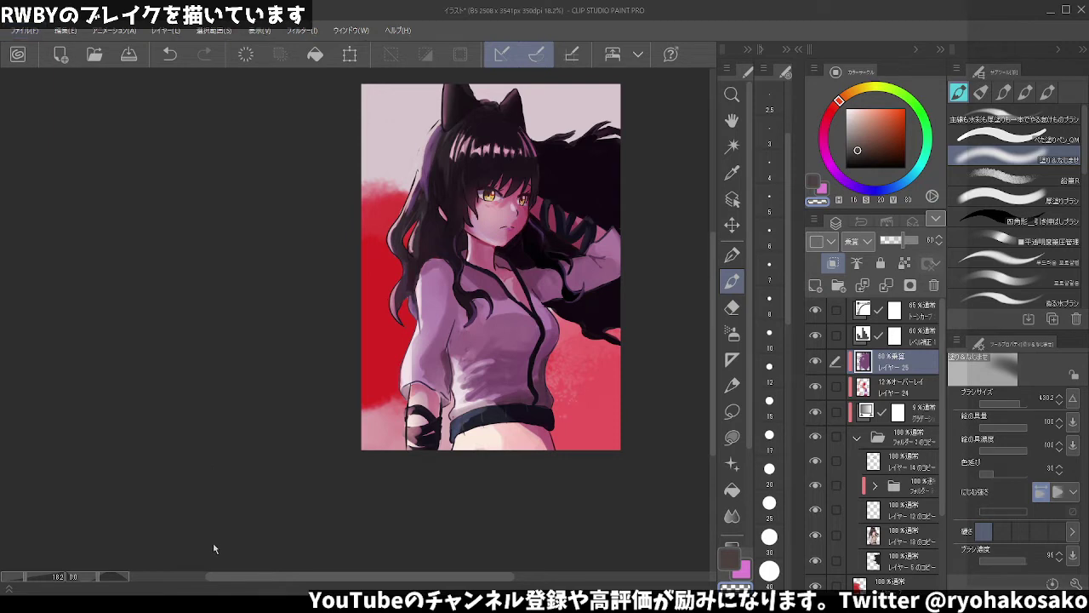
- Undo the left-sleeve shadow, shrink the brush to about 131 and target the layer 10 copy
{"action": "scroll", "coordinate": [451, 365], "scroll_direction": "up", "scroll_amount": 1}
{"action": "scroll", "coordinate": [449, 364], "scroll_direction": "up", "scroll_amount": 1}
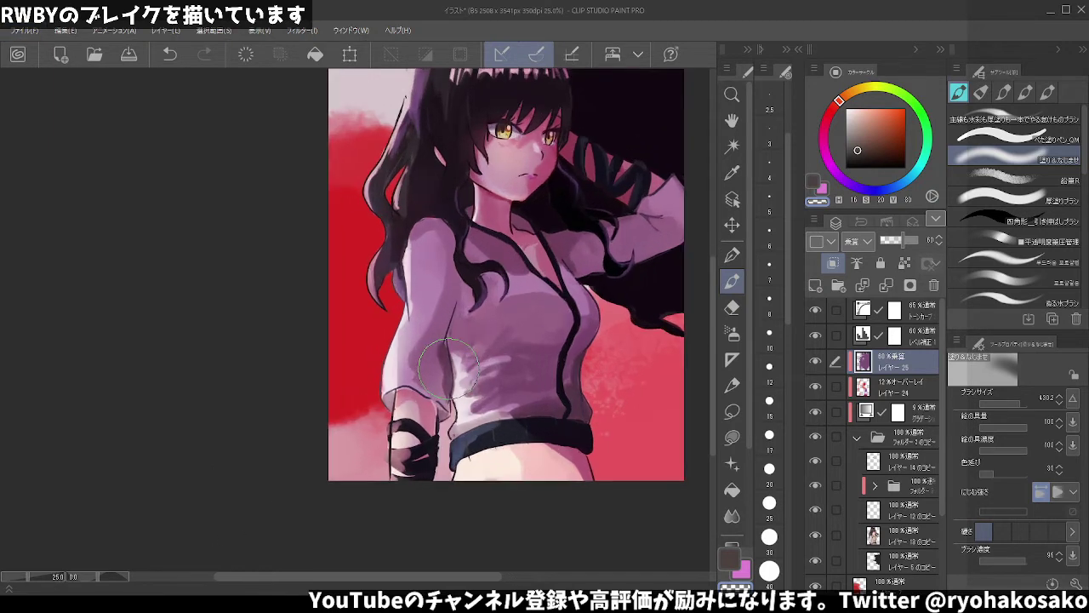
{"action": "scroll", "coordinate": [432, 370], "scroll_direction": "up", "scroll_amount": 1}
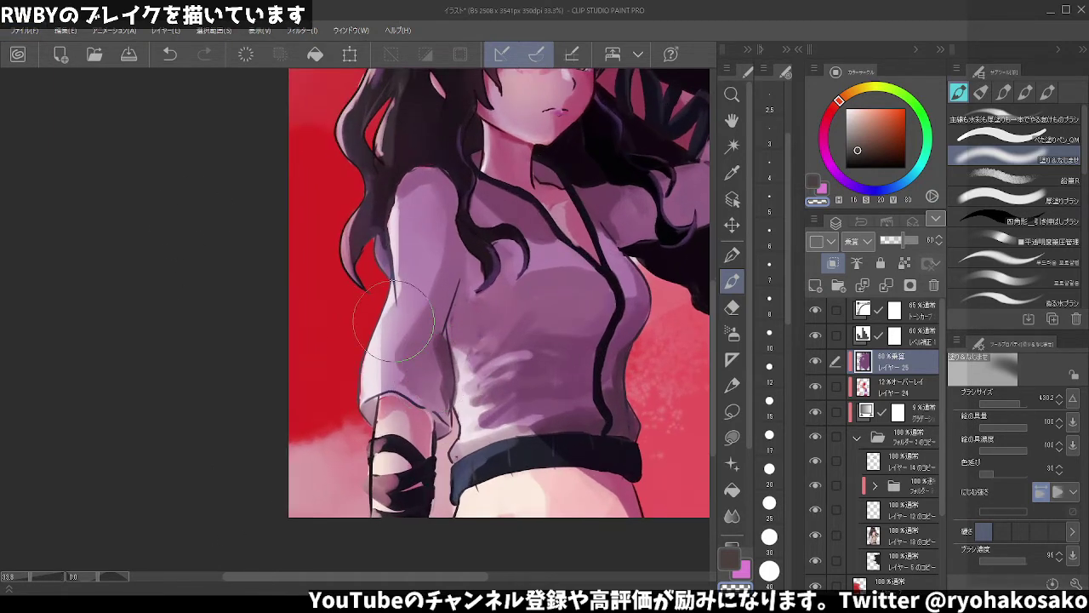
{"action": "left_click", "coordinate": [432, 356], "text": "alt"}
{"action": "left_click_drag", "start_coordinate": [431, 356], "coordinate": [408, 356]}
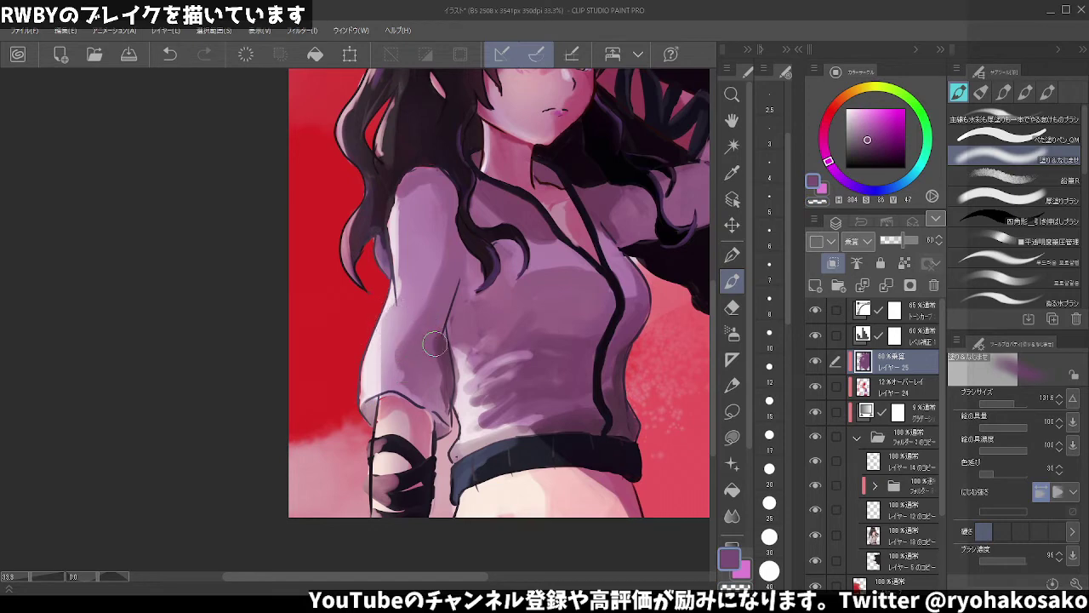
{"action": "key", "text": "ctrl+z"}
{"action": "left_click", "coordinate": [447, 361], "text": "ctrl+shift"}
- Sample lighter pale and pinker shirt tones for the main pen to repaint the sleeve
{"action": "left_click", "coordinate": [431, 339], "text": "alt"}
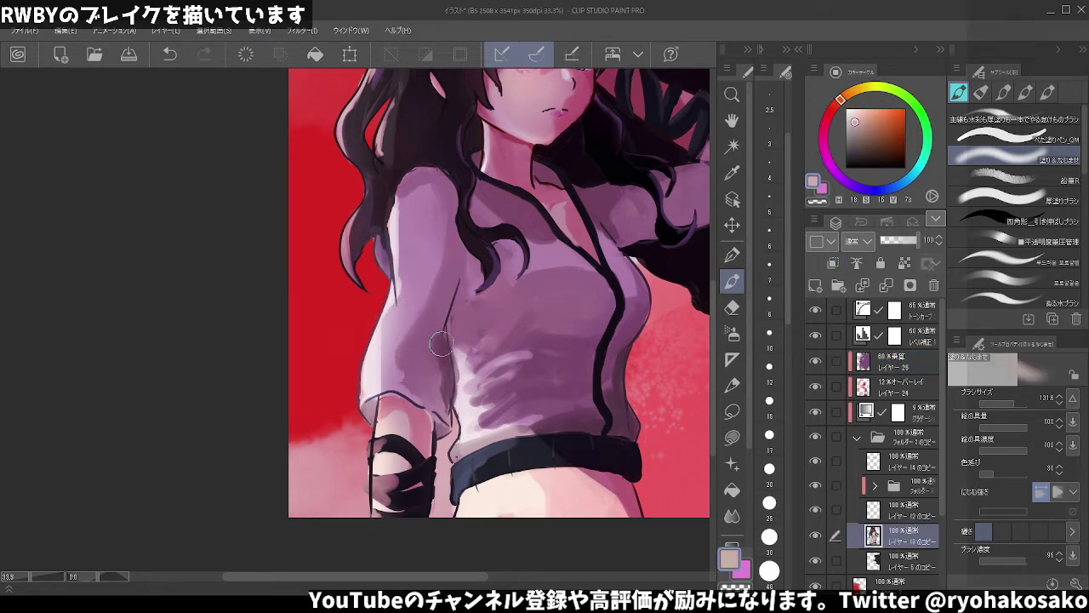
{"action": "mouse_move", "coordinate": [443, 378]}
{"action": "left_mouse_down"}
{"action": "mouse_move", "coordinate": [438, 345]}
{"action": "mouse_move", "coordinate": [444, 405]}
{"action": "left_mouse_up"}
{"action": "key", "text": "ctrl+z"}
{"action": "key", "text": "p"}
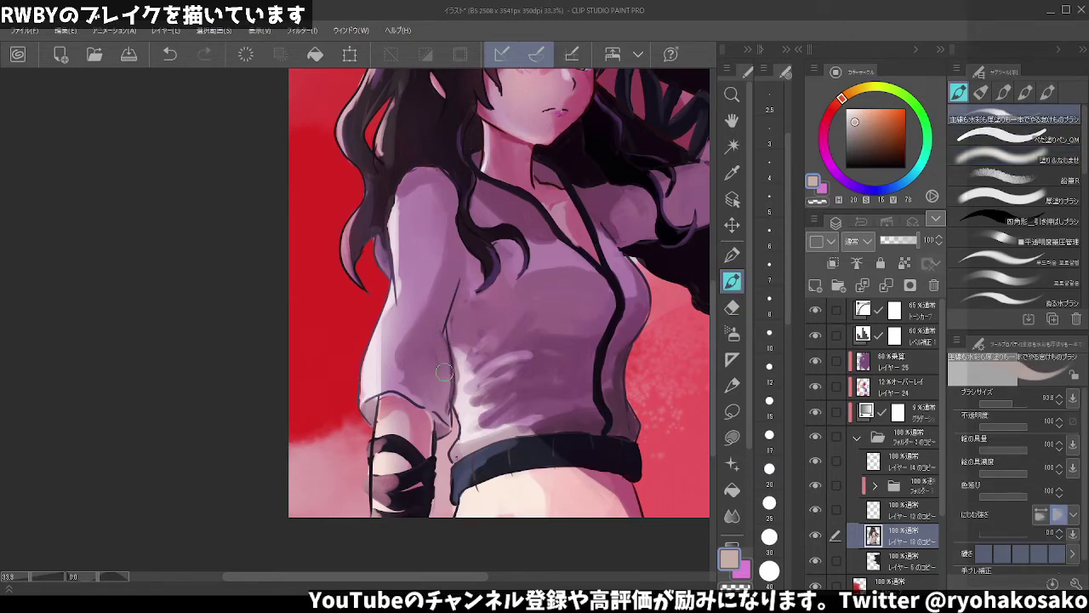
{"action": "left_click", "coordinate": [420, 349], "text": "alt"}
{"action": "left_click", "coordinate": [399, 364], "text": "alt"}
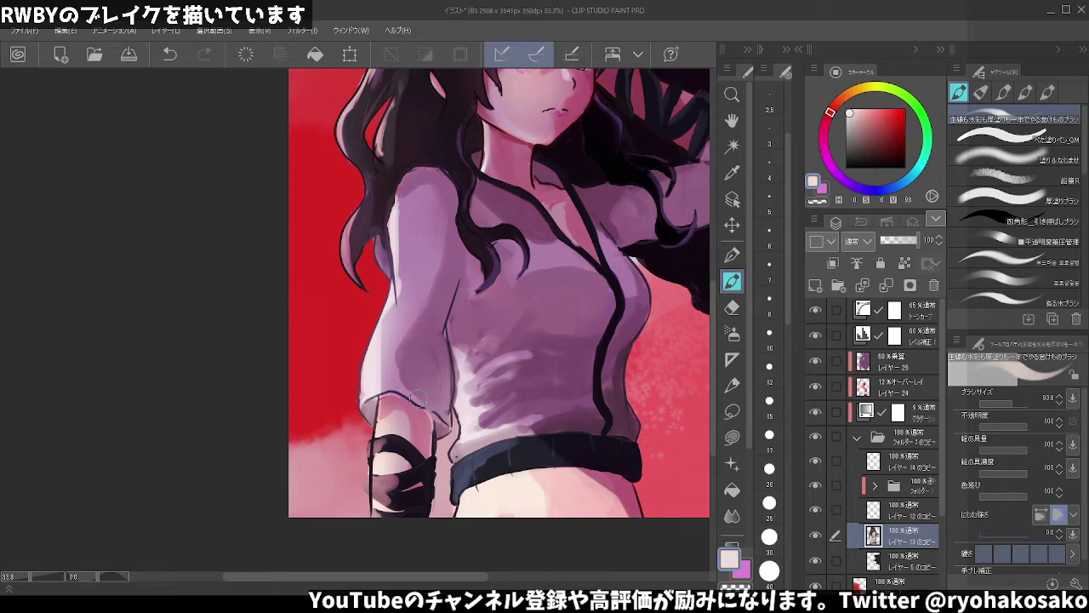
{"action": "left_click", "coordinate": [409, 397], "text": "alt"}
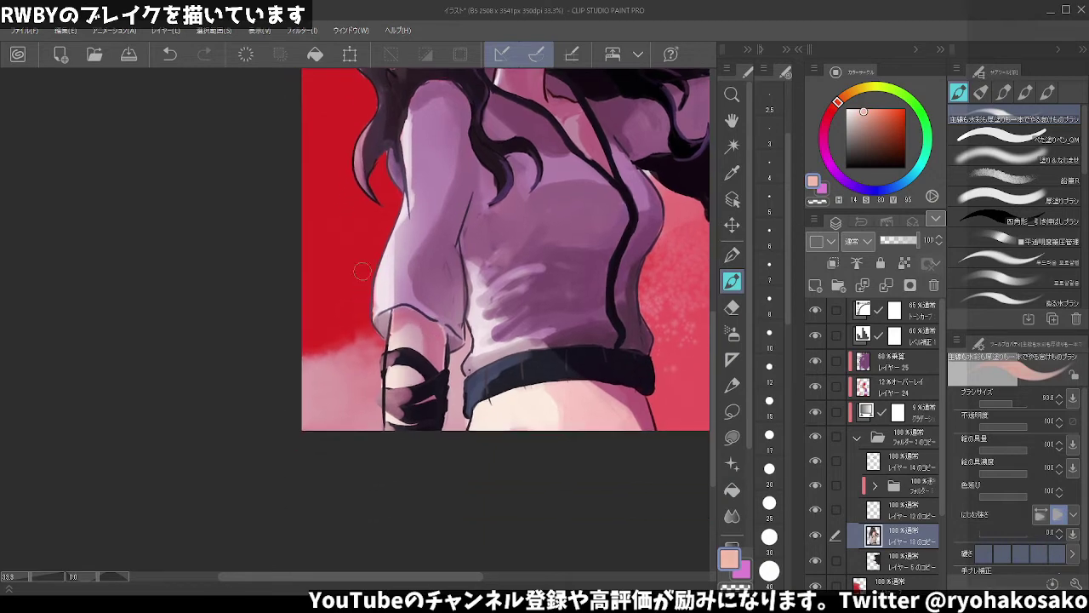
- Reduce the brush to about 68 and sample a muted brown by the lower arm
{"action": "left_click_drag", "start_coordinate": [344, 398], "coordinate": [358, 313]}
{"action": "left_click", "coordinate": [393, 352], "text": "alt"}
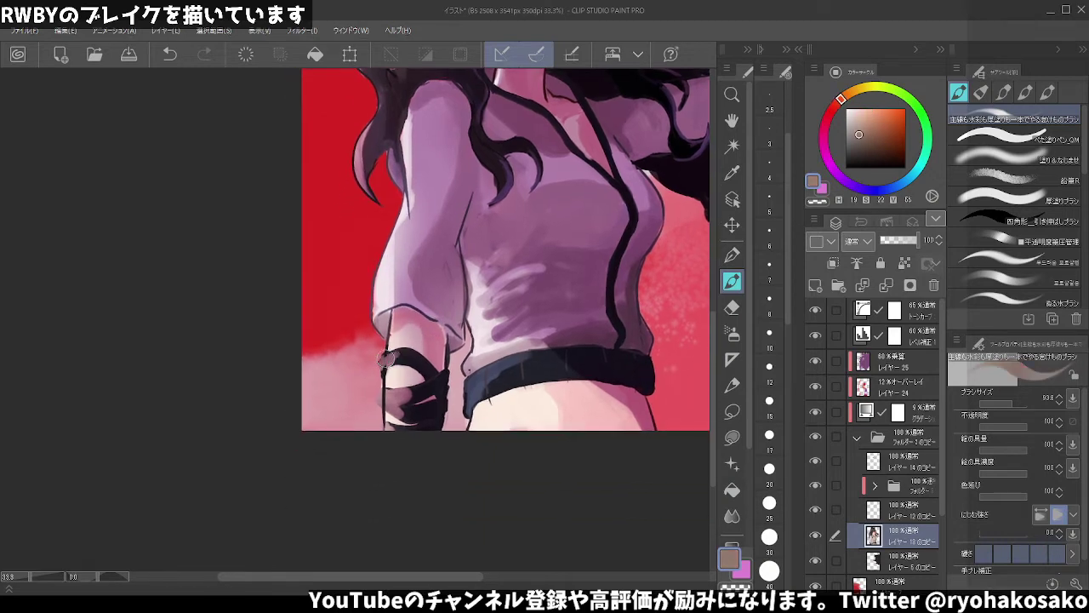
{"action": "key", "text": "ctrl+z"}
{"action": "left_click_drag", "start_coordinate": [388, 356], "coordinate": [384, 362]}
- Shade the hand with sampled pink-beige and greyish-brown tones
{"action": "left_click_drag", "start_coordinate": [379, 372], "coordinate": [367, 325]}
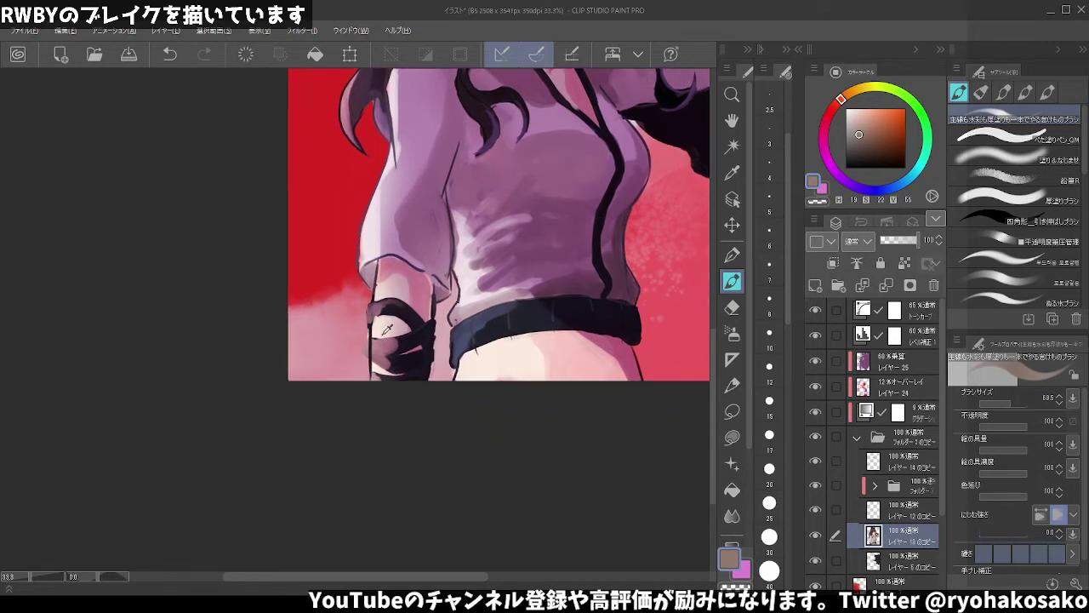
{"action": "left_click", "coordinate": [383, 333], "text": "alt"}
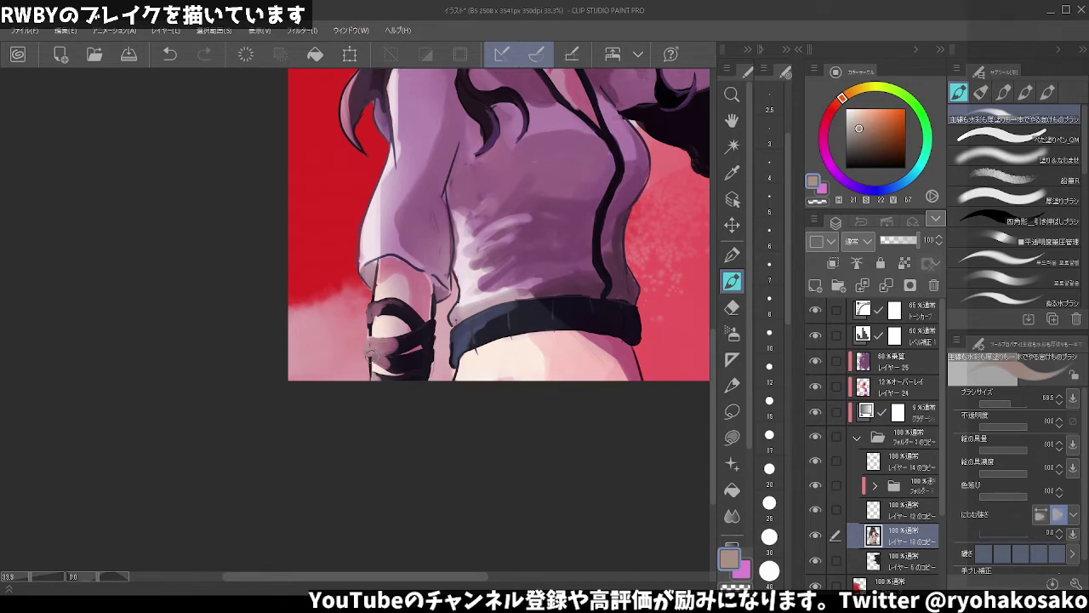
{"action": "left_click", "coordinate": [402, 343], "text": "alt"}
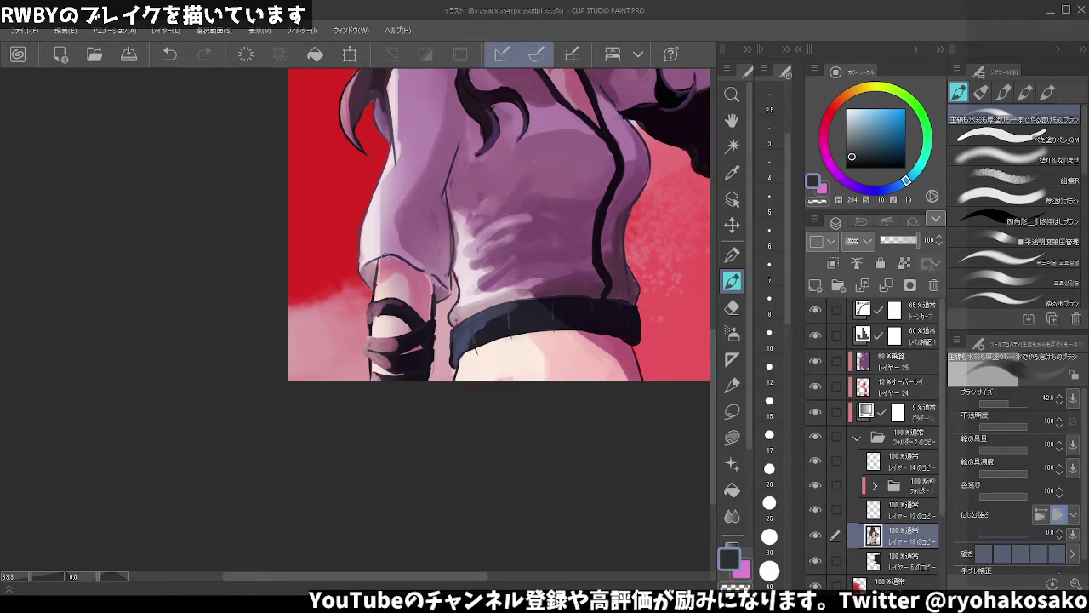
{"action": "key", "text": "ctrl+z"}
{"action": "left_click", "coordinate": [389, 315]}
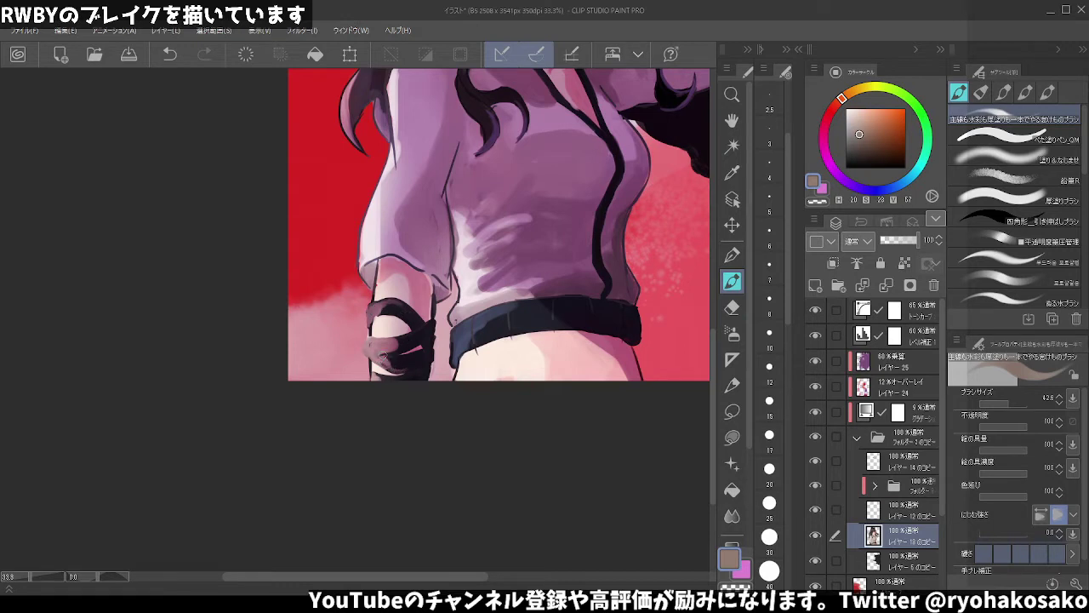
{"action": "left_click", "coordinate": [396, 338], "text": "alt"}
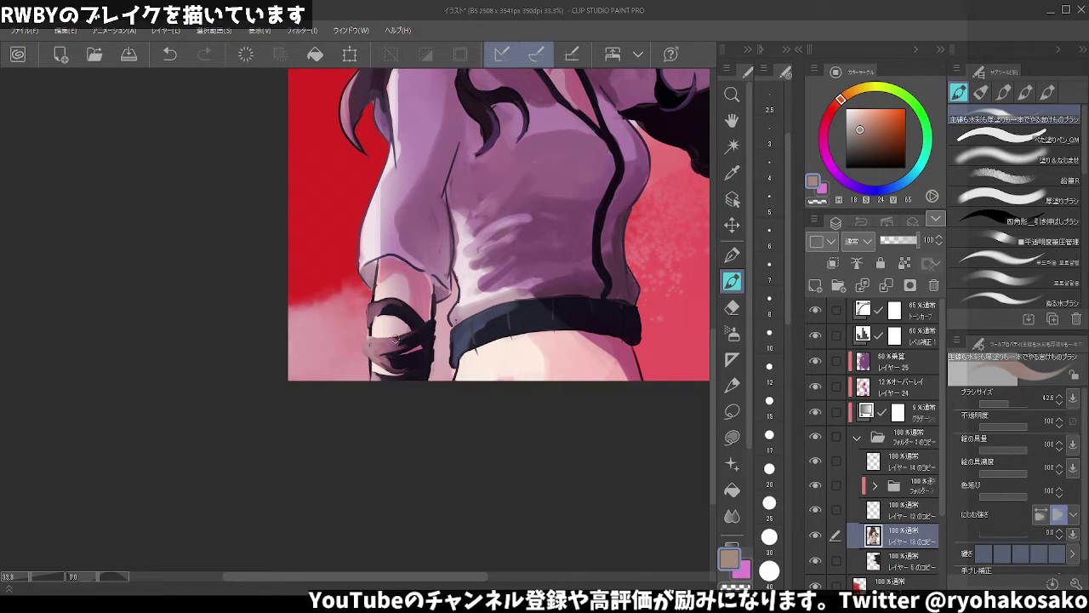
- Add a small stroke of a sampled tone on the arm strap
{"action": "left_click_drag", "start_coordinate": [371, 360], "coordinate": [369, 327]}
{"action": "left_click", "coordinate": [387, 323], "text": "alt"}
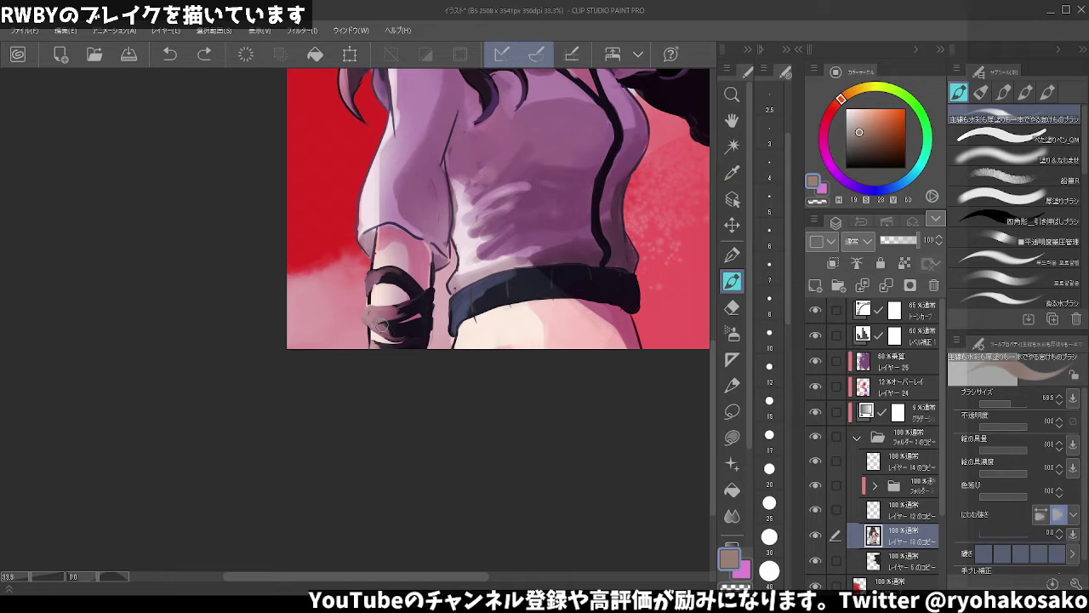
{"action": "left_click_drag", "start_coordinate": [382, 326], "coordinate": [385, 327]}
{"action": "scroll", "coordinate": [360, 327], "scroll_direction": "up", "scroll_amount": 2}
{"action": "scroll", "coordinate": [376, 298], "scroll_direction": "down", "scroll_amount": 2}
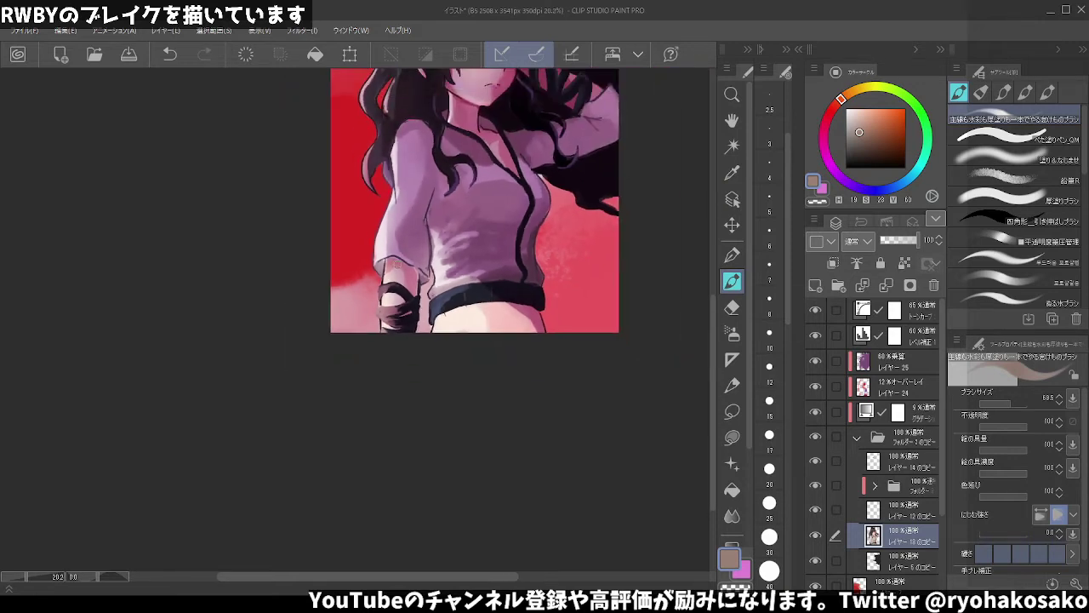
{"action": "scroll", "coordinate": [396, 301], "scroll_direction": "up", "scroll_amount": 2}
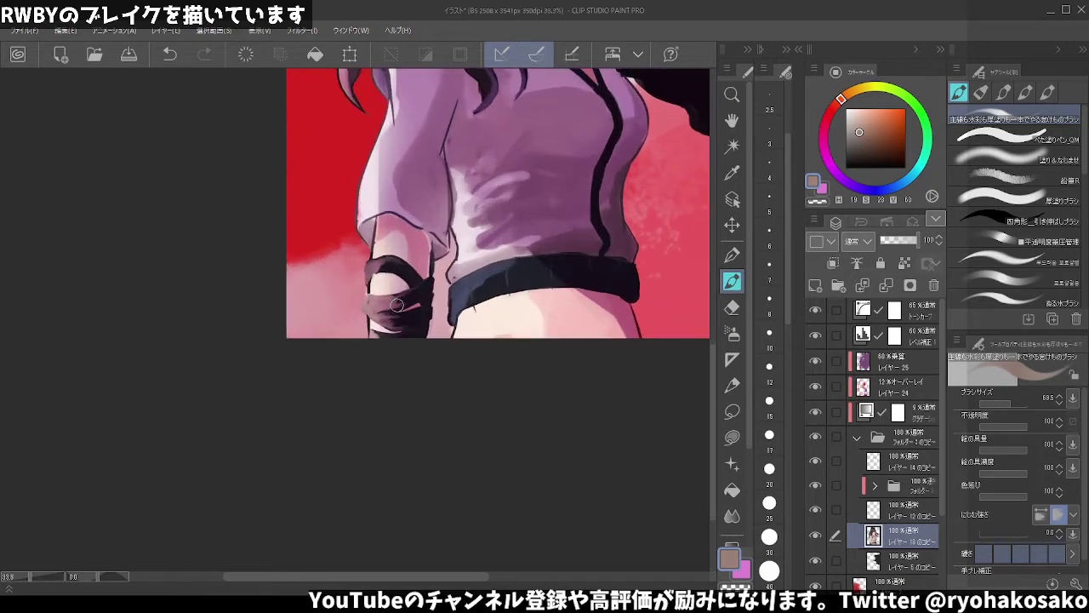
- Cover the light patch on the strap with a sampled very dark grey
{"action": "left_click", "coordinate": [417, 288], "text": "alt"}
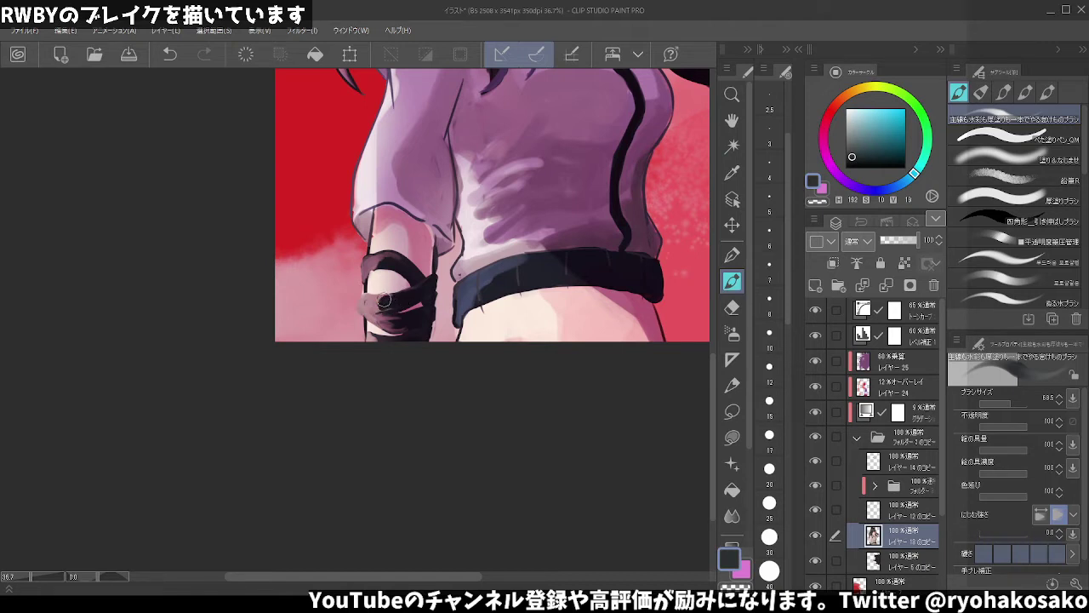
{"action": "left_click", "coordinate": [390, 258], "text": "alt"}
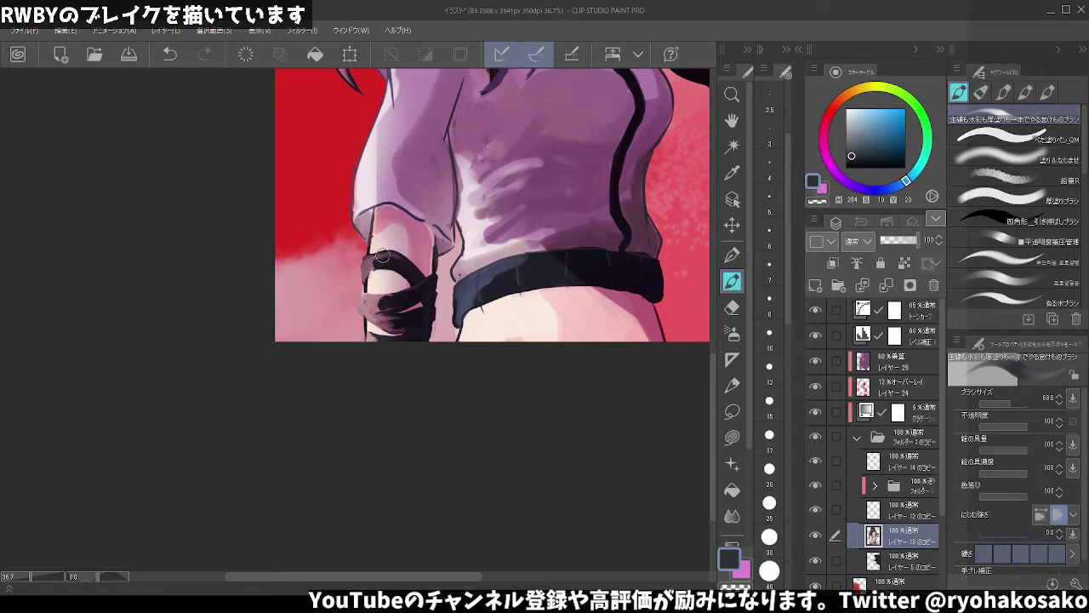
{"action": "left_click", "coordinate": [411, 323], "text": "alt"}
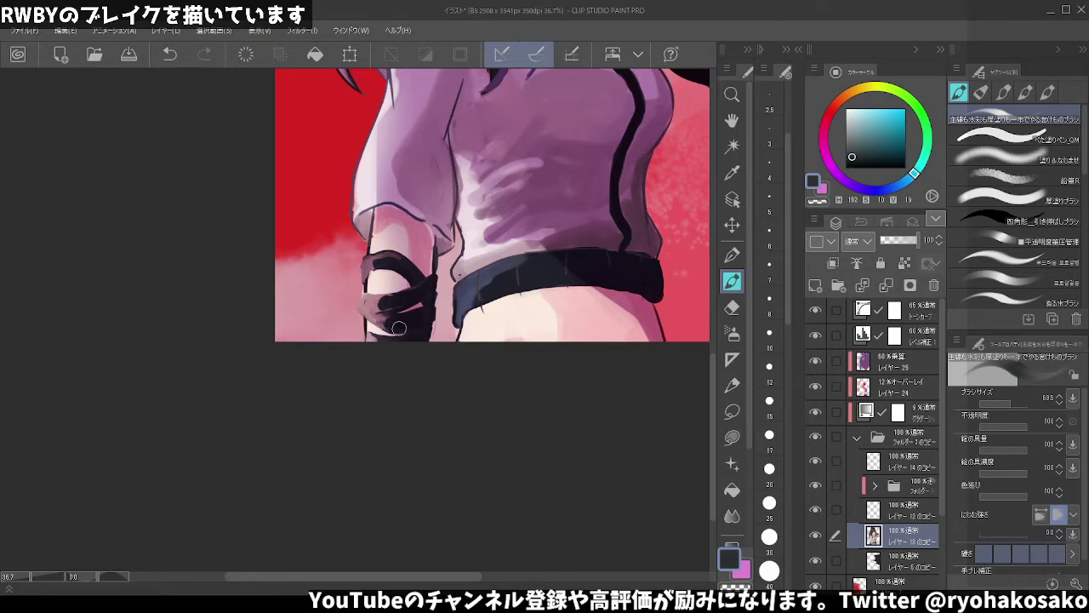
{"action": "left_click", "coordinate": [375, 328], "text": "alt"}
{"action": "left_click", "coordinate": [376, 338], "text": "alt"}
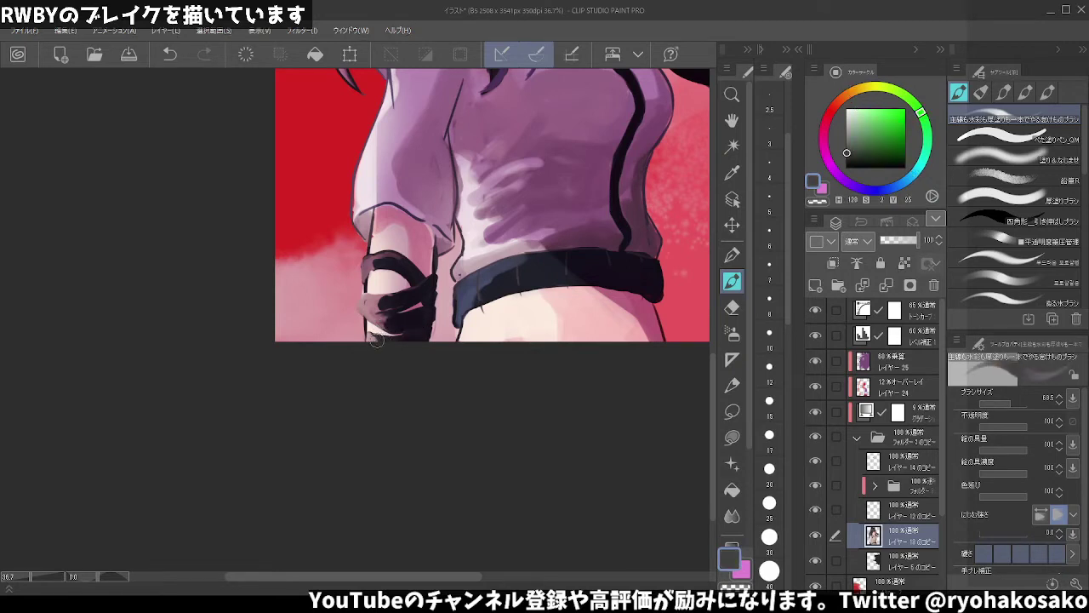
{"action": "left_click_drag", "start_coordinate": [375, 337], "coordinate": [387, 339]}
{"action": "scroll", "coordinate": [407, 346], "scroll_direction": "down", "scroll_amount": 1}
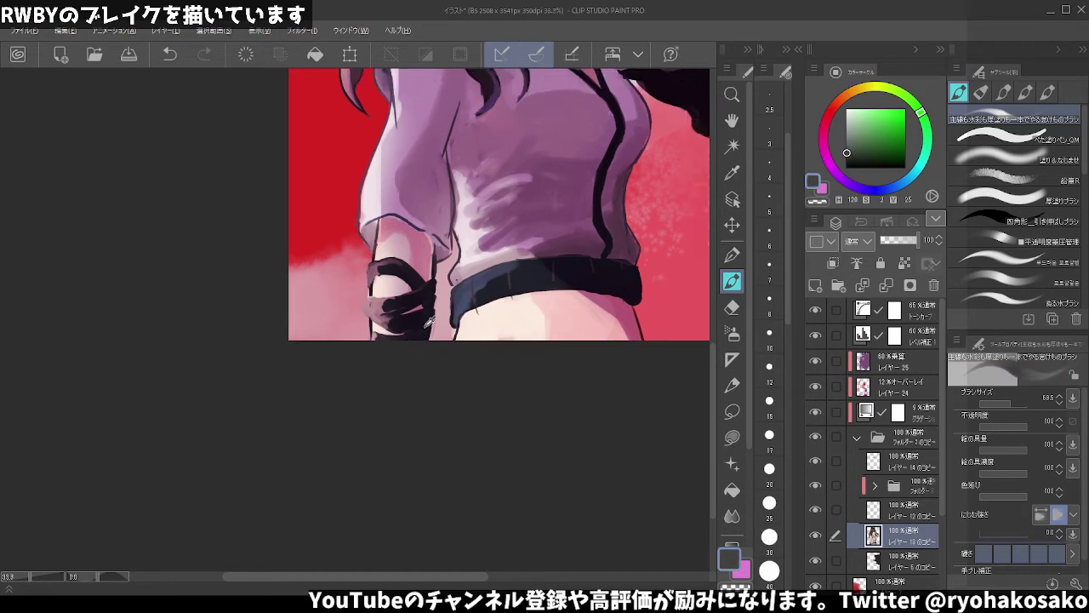
{"action": "scroll", "coordinate": [417, 341], "scroll_direction": "down", "scroll_amount": 1}
{"action": "scroll", "coordinate": [430, 336], "scroll_direction": "down", "scroll_amount": 1}
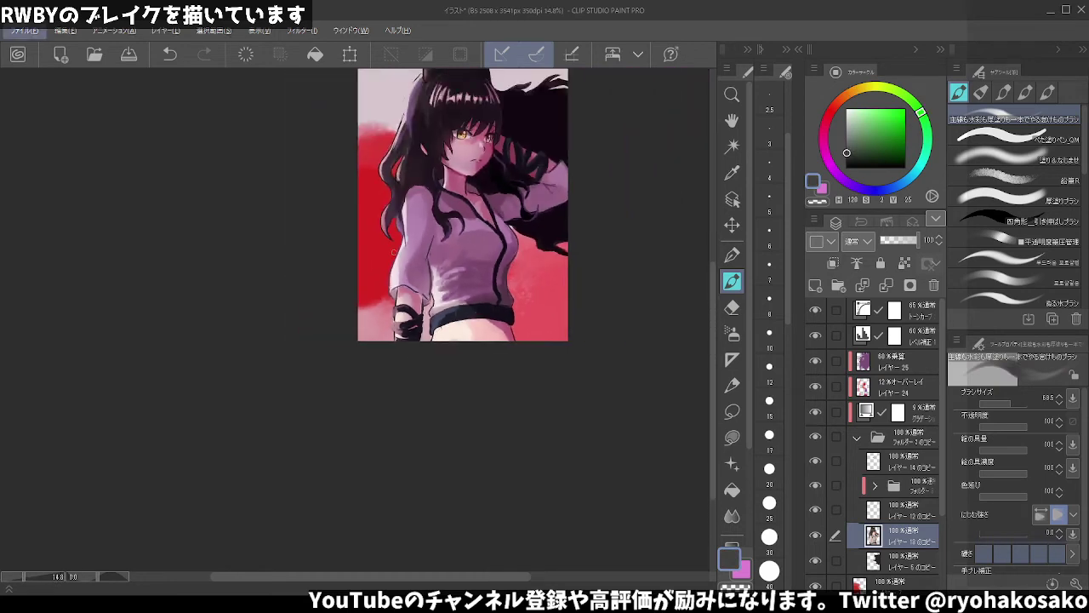
- Try a shadow stroke on the 60% multiply layer with a brush about 254, then undo it
{"action": "scroll", "coordinate": [394, 251], "scroll_direction": "up", "scroll_amount": 1}
{"action": "scroll", "coordinate": [389, 252], "scroll_direction": "up", "scroll_amount": 1}
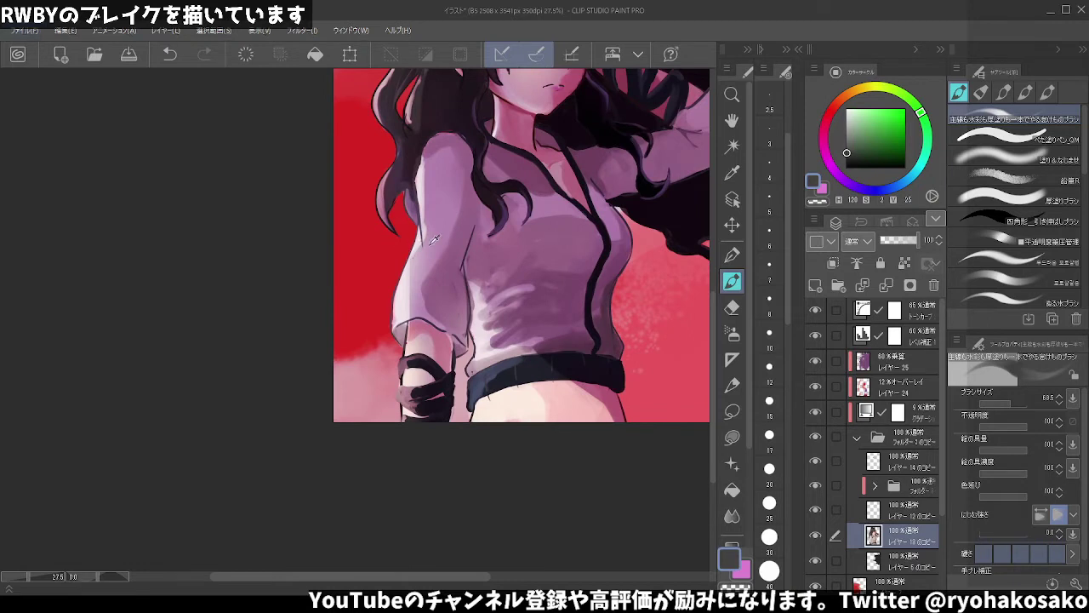
{"action": "left_click", "coordinate": [418, 252], "text": "ctrl+shift"}
{"action": "key", "text": "c"}
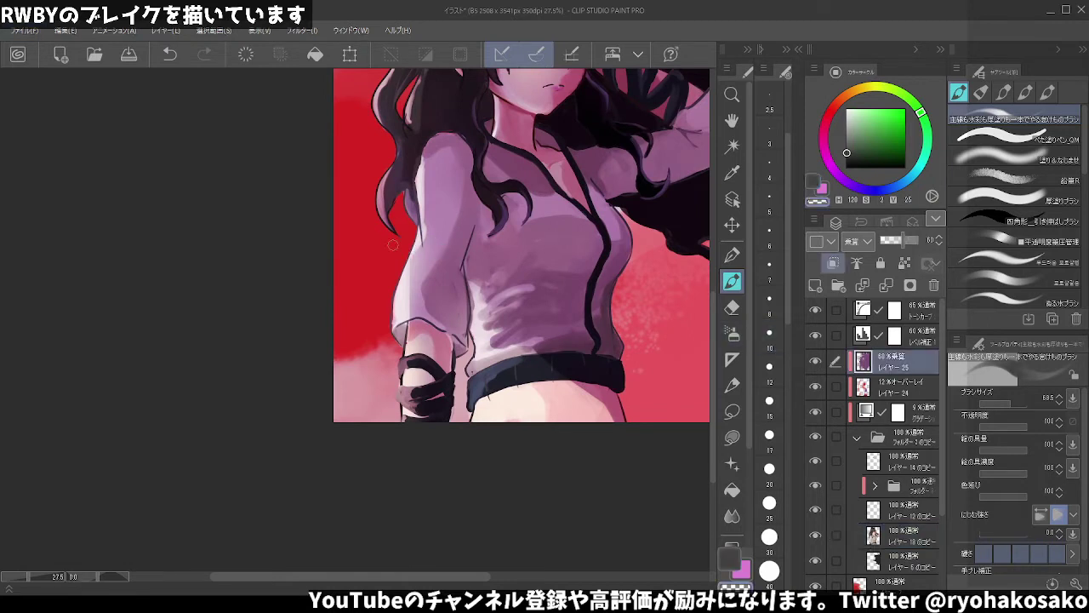
{"action": "mouse_move", "coordinate": [418, 252]}
{"action": "left_mouse_down"}
{"action": "mouse_move", "coordinate": [410, 292]}
{"action": "mouse_move", "coordinate": [421, 317]}
{"action": "mouse_move", "coordinate": [377, 278]}
{"action": "left_mouse_up"}
{"action": "key", "text": "ctrl+z"}
{"action": "scroll", "coordinate": [444, 238], "scroll_direction": "up", "scroll_amount": 2}
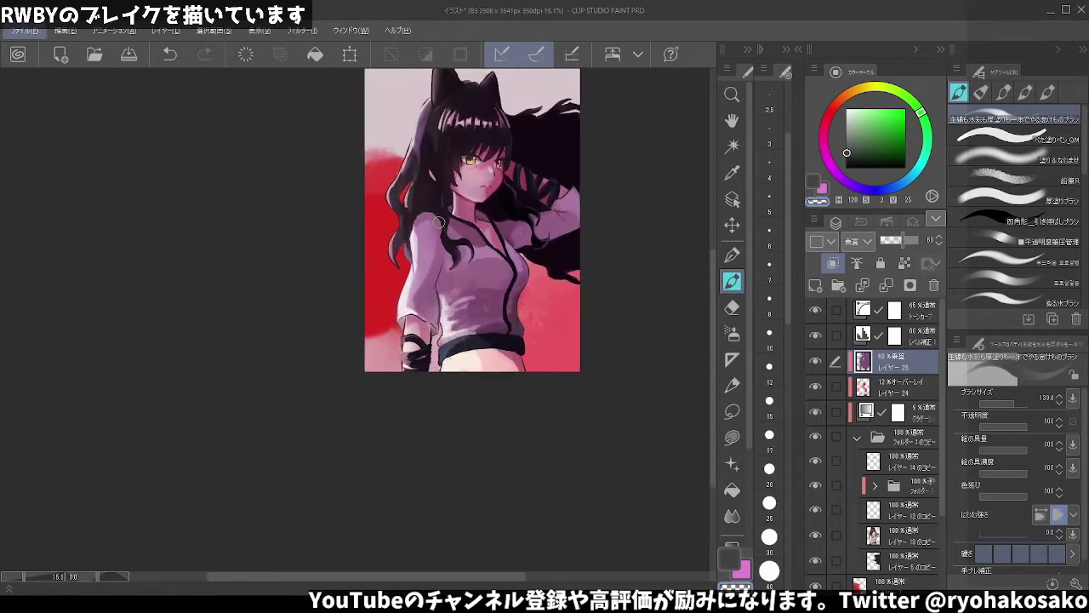
{"action": "scroll", "coordinate": [439, 223], "scroll_direction": "up", "scroll_amount": 2}
{"action": "left_click", "coordinate": [435, 217], "text": "alt"}
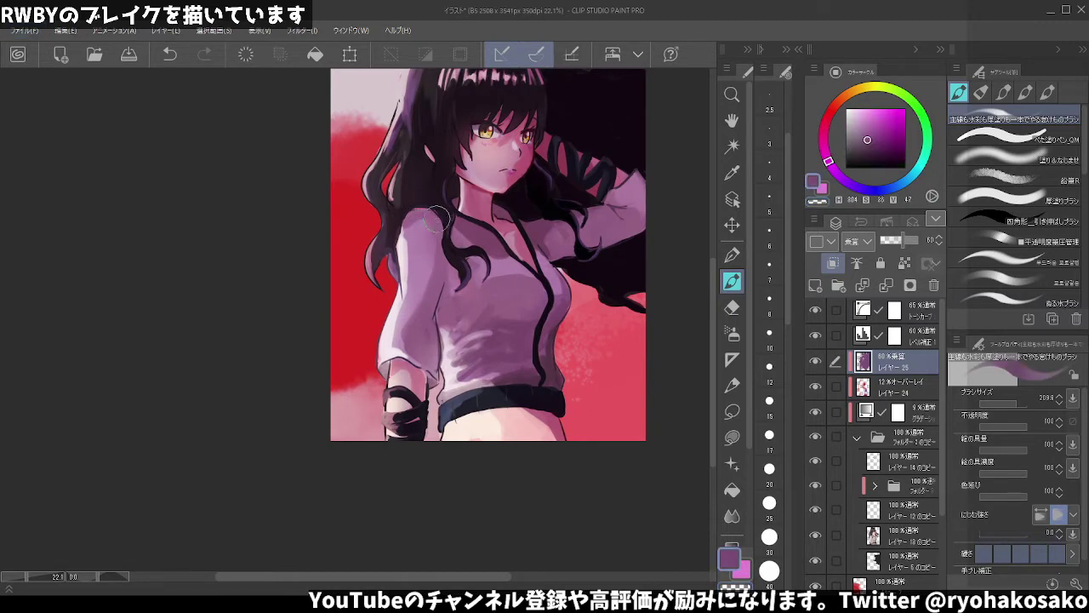
{"action": "key", "text": "ctrl+z"}
- On the layer 13 copy, paint beige along the hair edge at the left shoulder with a 164 brush
{"action": "left_click", "coordinate": [889, 538]}
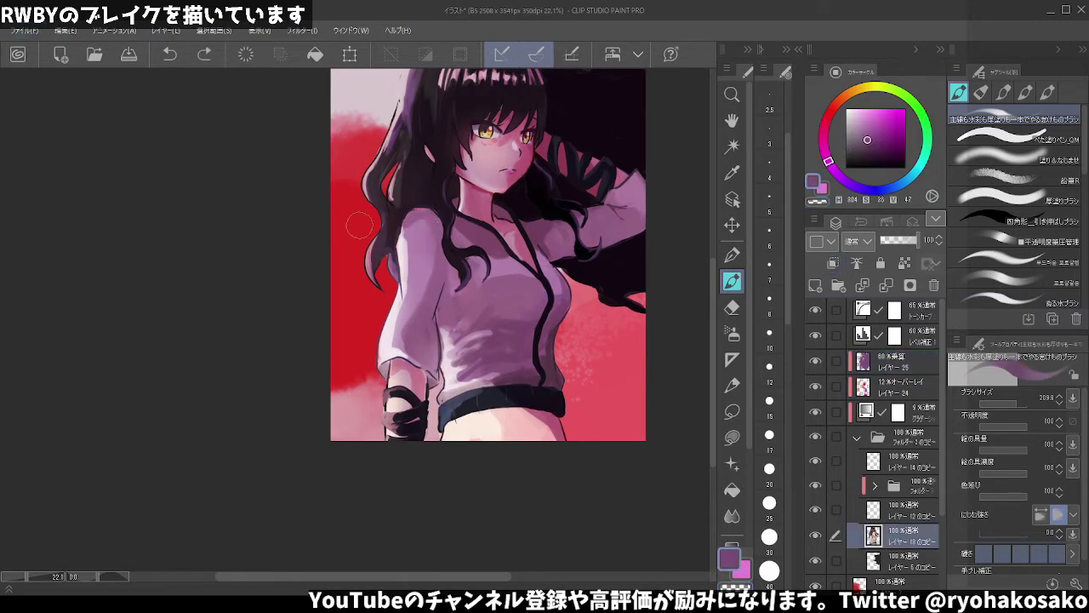
{"action": "left_click", "coordinate": [420, 211], "text": "alt"}
{"action": "left_click_drag", "start_coordinate": [422, 209], "coordinate": [406, 214]}
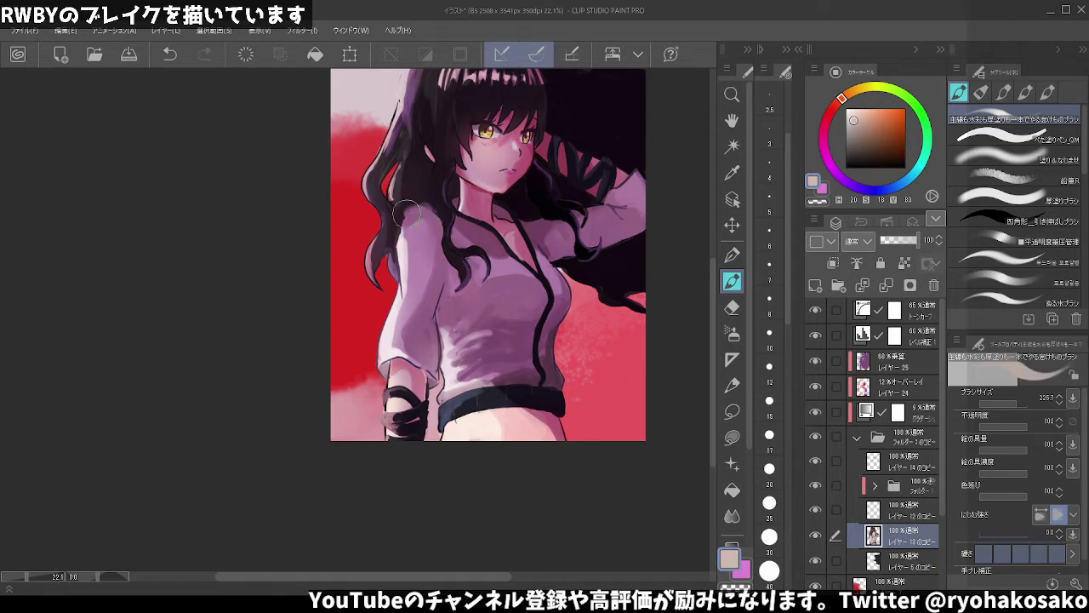
{"action": "key", "text": "ctrl+z"}
{"action": "left_click", "coordinate": [933, 196]}
{"action": "key", "text": "bracketleft"}
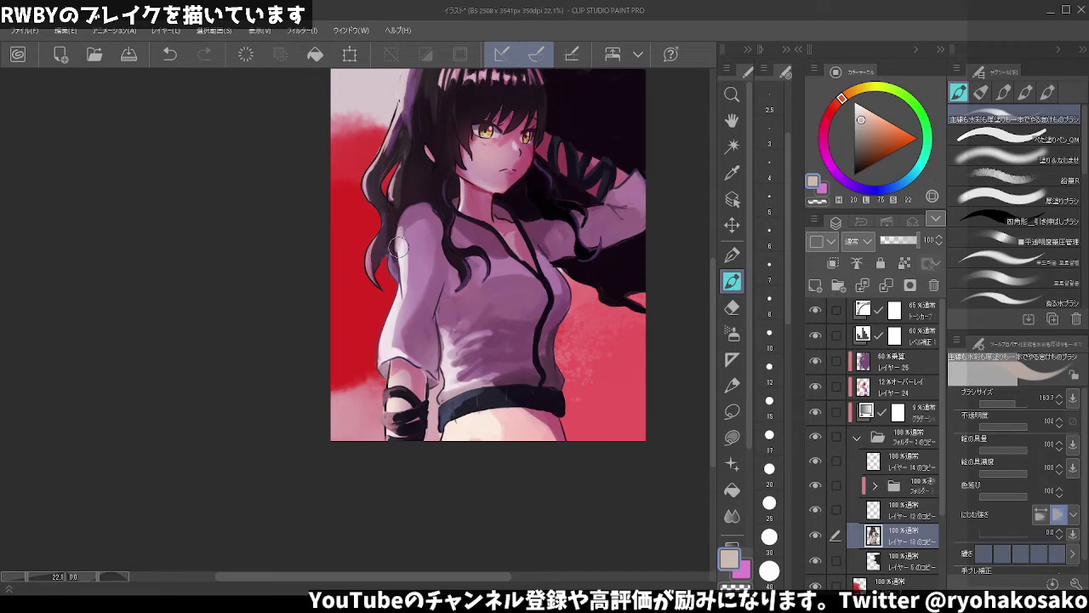
{"action": "key", "text": "ctrl+z"}
{"action": "left_click_drag", "start_coordinate": [398, 243], "coordinate": [402, 221]}
- Lighten the midriff shirt shadow with soft pale pink strokes
{"action": "scroll", "coordinate": [411, 262], "scroll_direction": "down", "scroll_amount": 2}
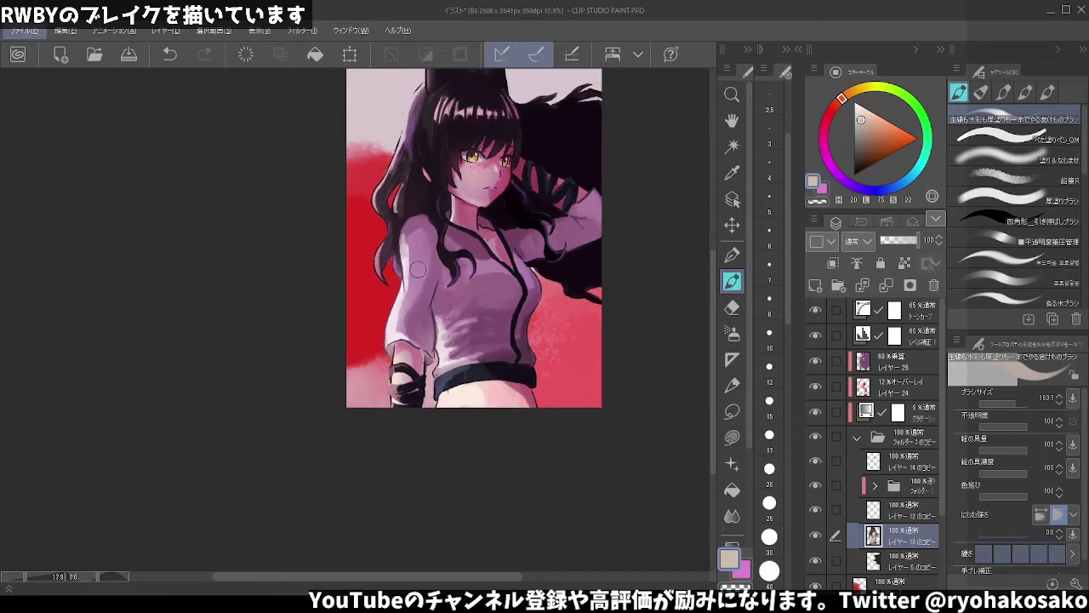
{"action": "scroll", "coordinate": [419, 268], "scroll_direction": "up", "scroll_amount": 2}
{"action": "scroll", "coordinate": [419, 268], "scroll_direction": "up", "scroll_amount": 2}
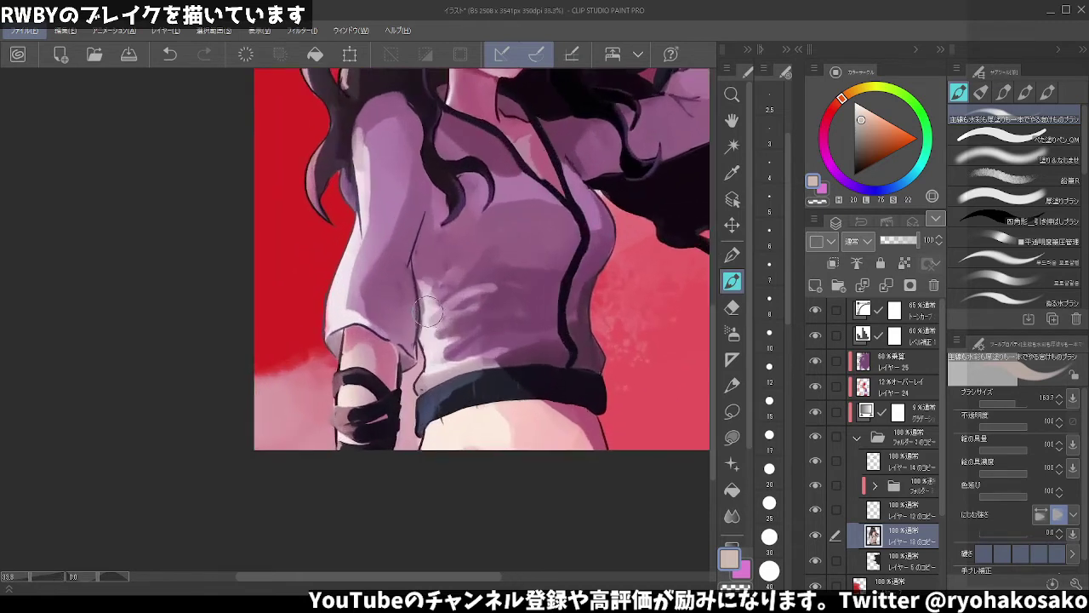
{"action": "scroll", "coordinate": [421, 289], "scroll_direction": "up", "scroll_amount": 1}
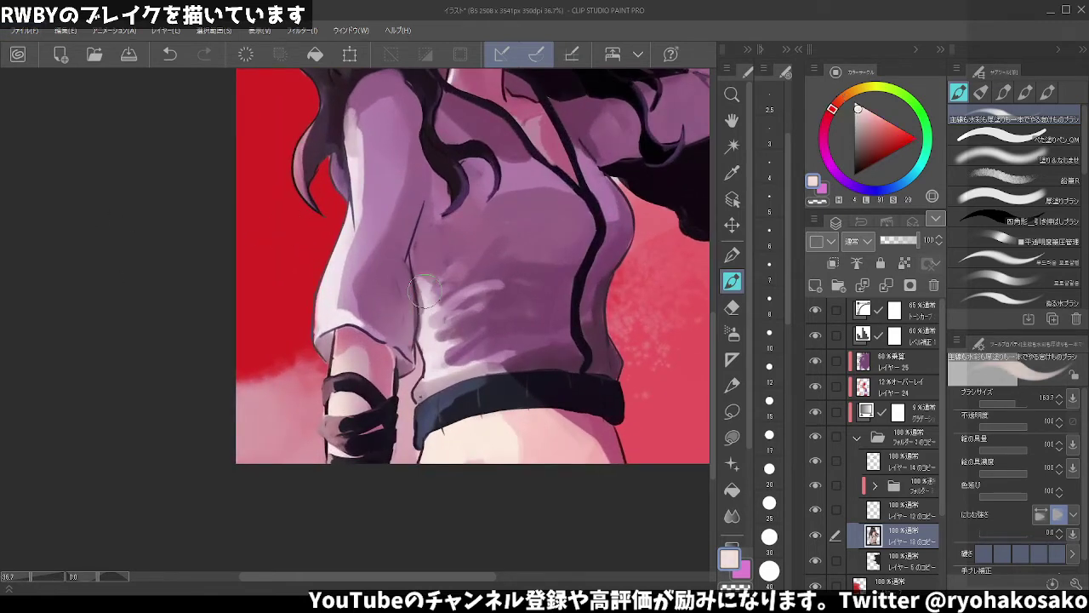
{"action": "left_click", "coordinate": [408, 284], "text": "alt"}
{"action": "mouse_move", "coordinate": [408, 283]}
{"action": "left_mouse_down"}
{"action": "mouse_move", "coordinate": [430, 300]}
{"action": "mouse_move", "coordinate": [419, 321]}
{"action": "left_mouse_up"}
{"action": "left_click", "coordinate": [417, 320], "text": "alt"}
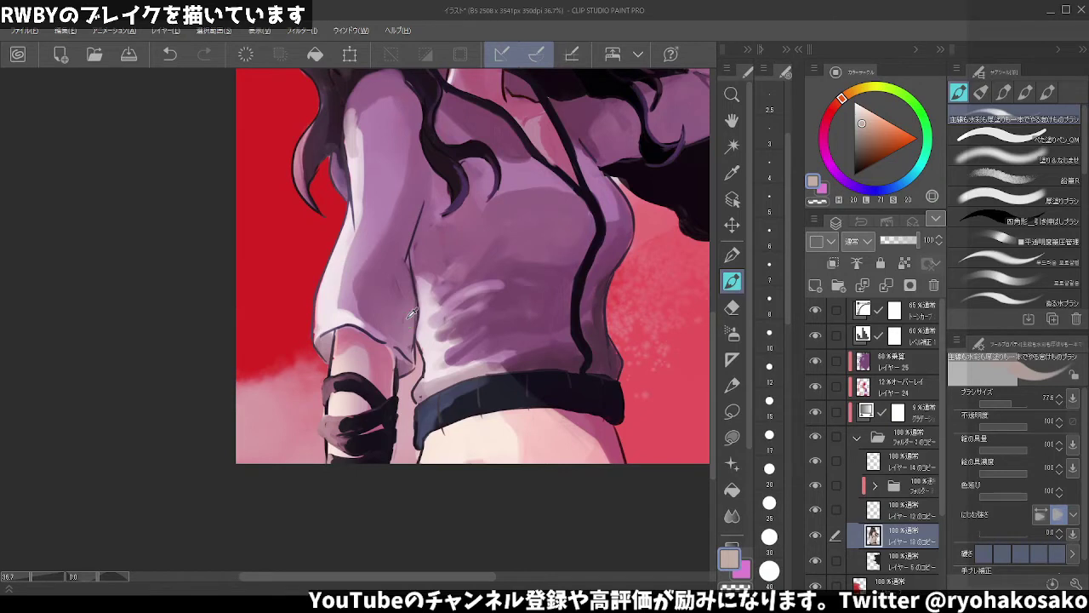
- Smooth the shirt's right contour using its sampled edge colour
{"action": "scroll", "coordinate": [407, 214], "scroll_direction": "up", "scroll_amount": 2}
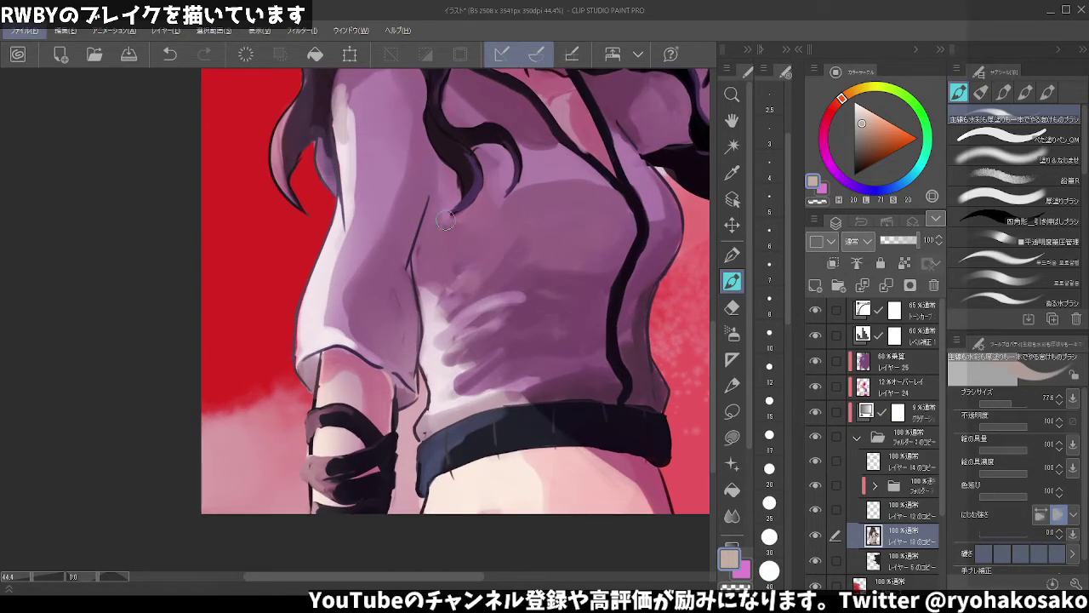
{"action": "left_click", "coordinate": [675, 227], "text": "alt"}
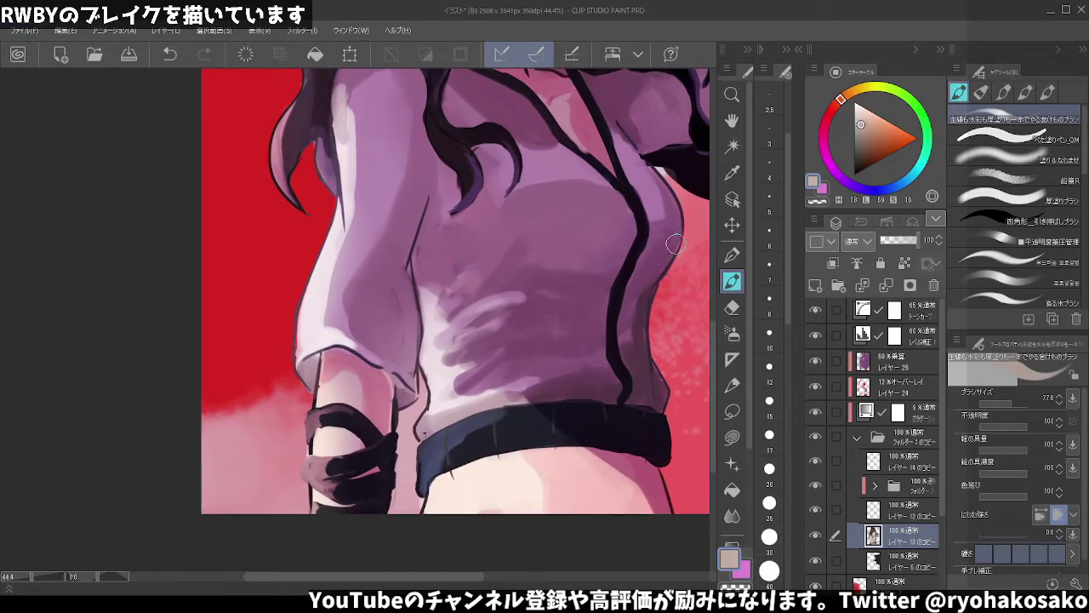
{"action": "left_click_drag", "start_coordinate": [674, 245], "coordinate": [652, 364]}
{"action": "key", "text": "ctrl+z"}
{"action": "left_click_drag", "start_coordinate": [652, 365], "coordinate": [664, 393]}
{"action": "left_click", "coordinate": [662, 383], "text": "alt"}
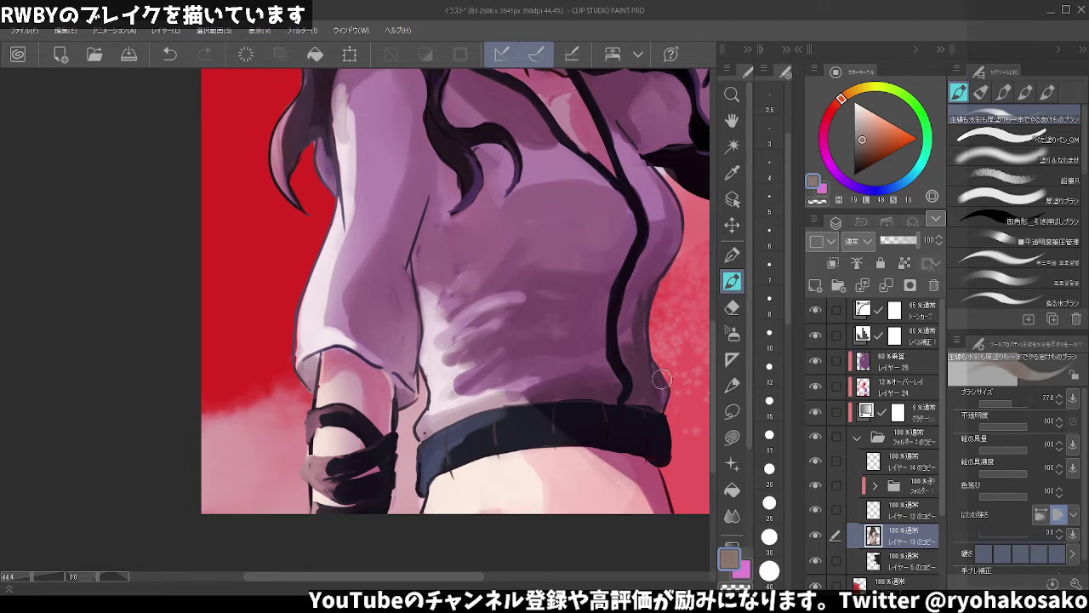
- Try darkening the waistband's lower-right end with a darker pink from the hue square
{"action": "left_click_drag", "start_coordinate": [572, 344], "coordinate": [552, 287]}
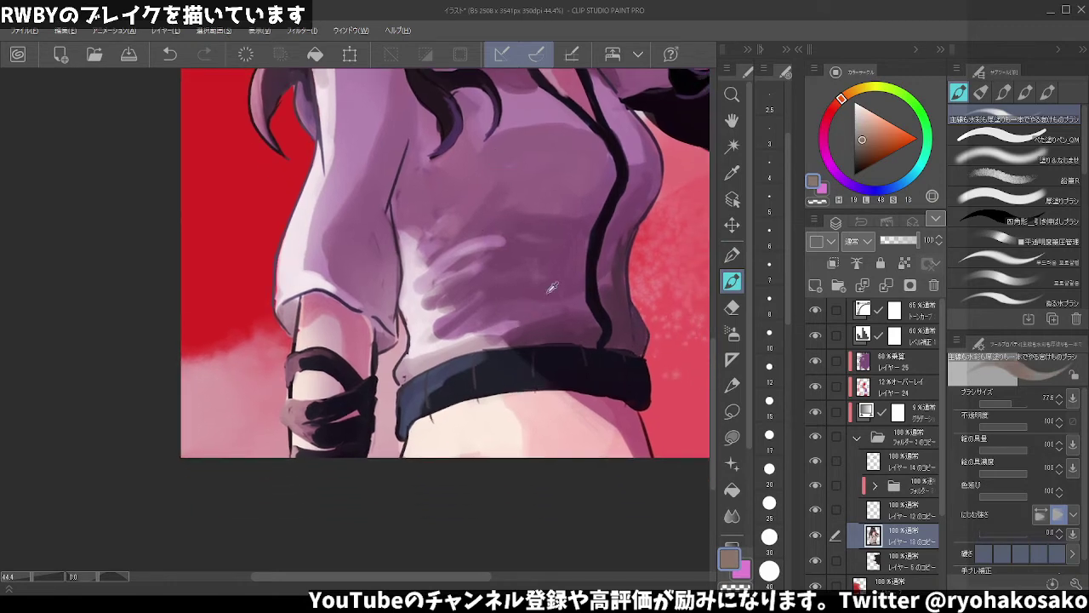
{"action": "left_click", "coordinate": [645, 421], "text": "alt"}
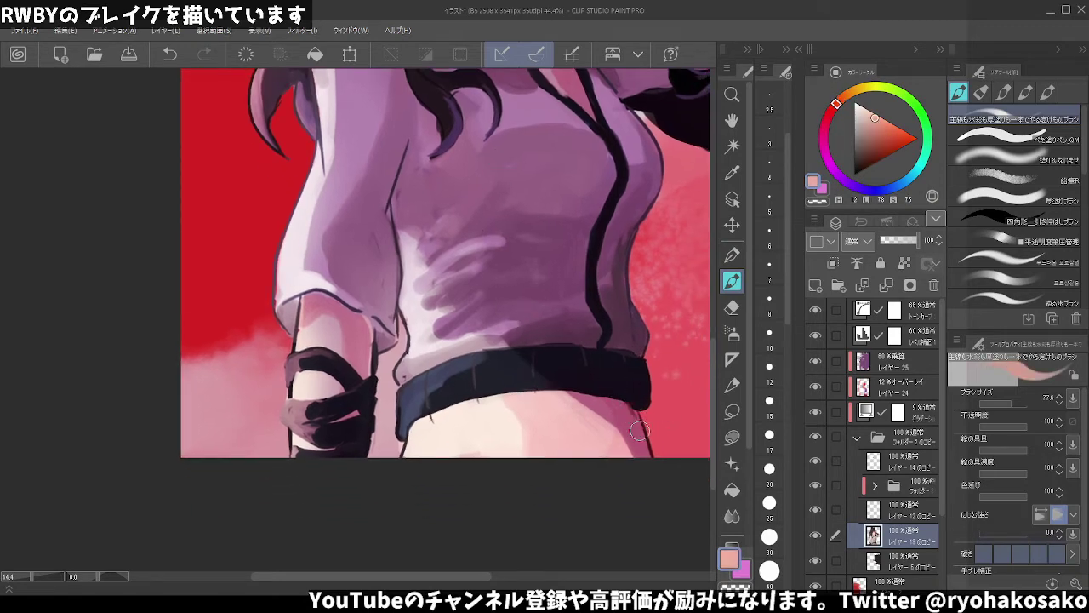
{"action": "key", "text": "ctrl+z"}
{"action": "left_click_drag", "start_coordinate": [631, 415], "coordinate": [647, 421]}
{"action": "left_click", "coordinate": [933, 196]}
{"action": "left_click", "coordinate": [872, 119]}
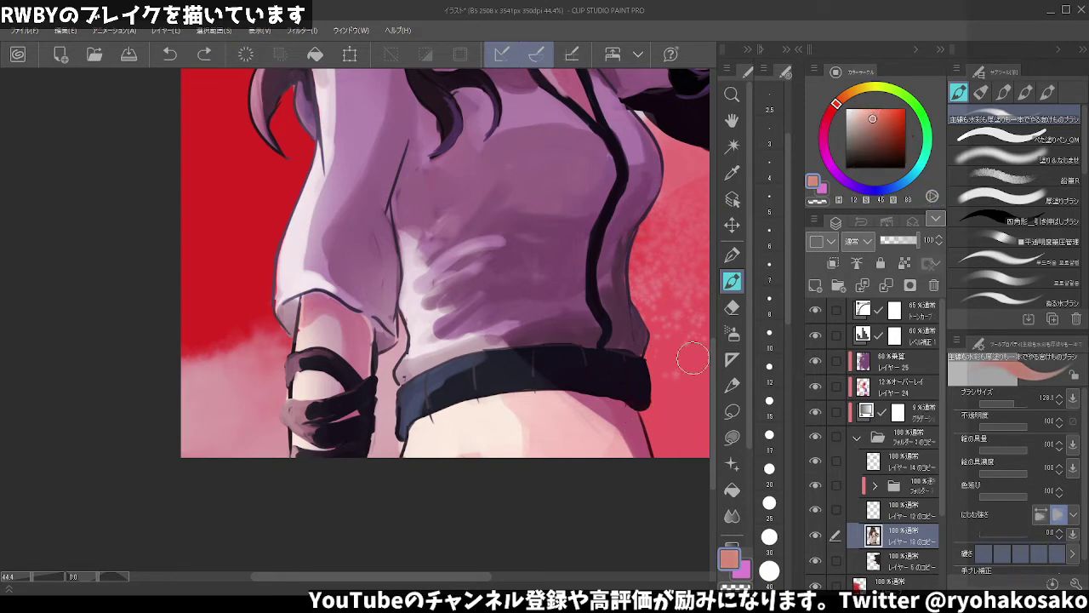
{"action": "mouse_move", "coordinate": [640, 397]}
{"action": "left_mouse_down"}
{"action": "mouse_move", "coordinate": [628, 412]}
{"action": "mouse_move", "coordinate": [650, 451]}
{"action": "left_mouse_up"}
{"action": "key", "text": "ctrl+z"}
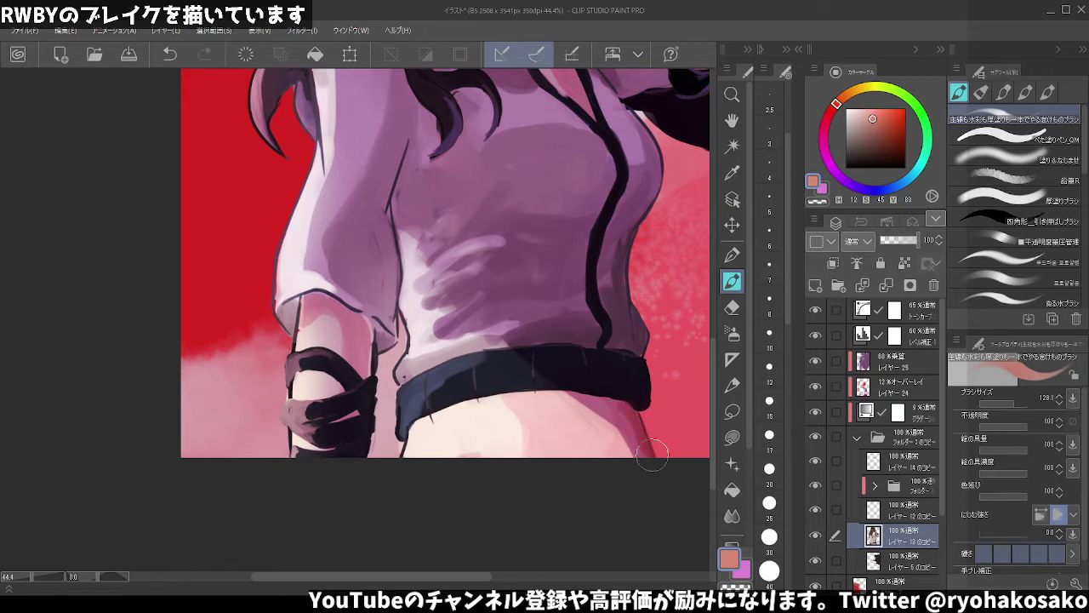
{"action": "scroll", "coordinate": [638, 334], "scroll_direction": "down", "scroll_amount": 5}
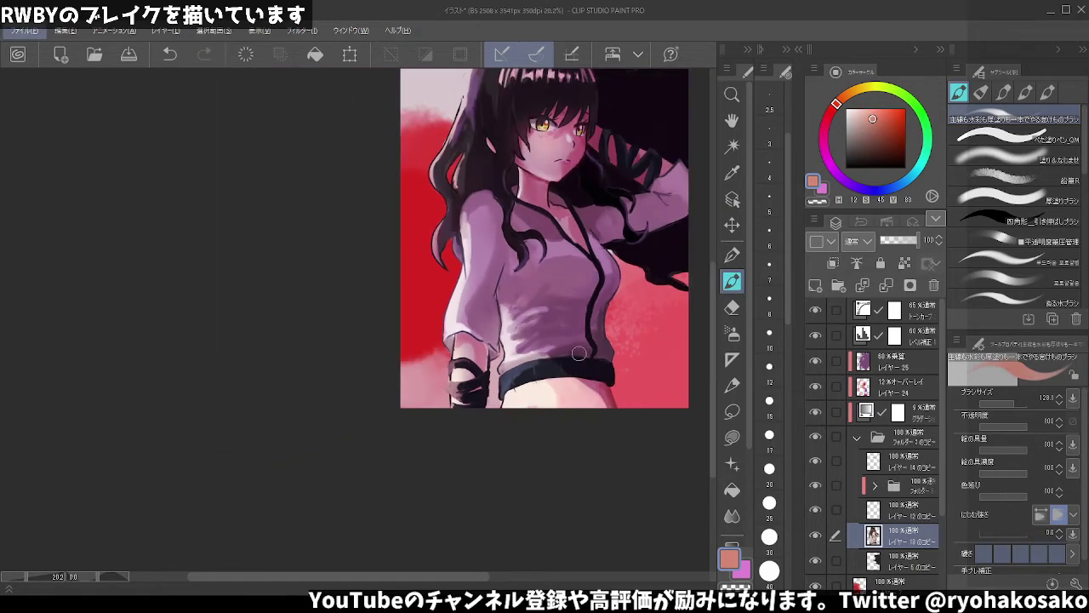
{"action": "key", "text": "ctrl+z"}
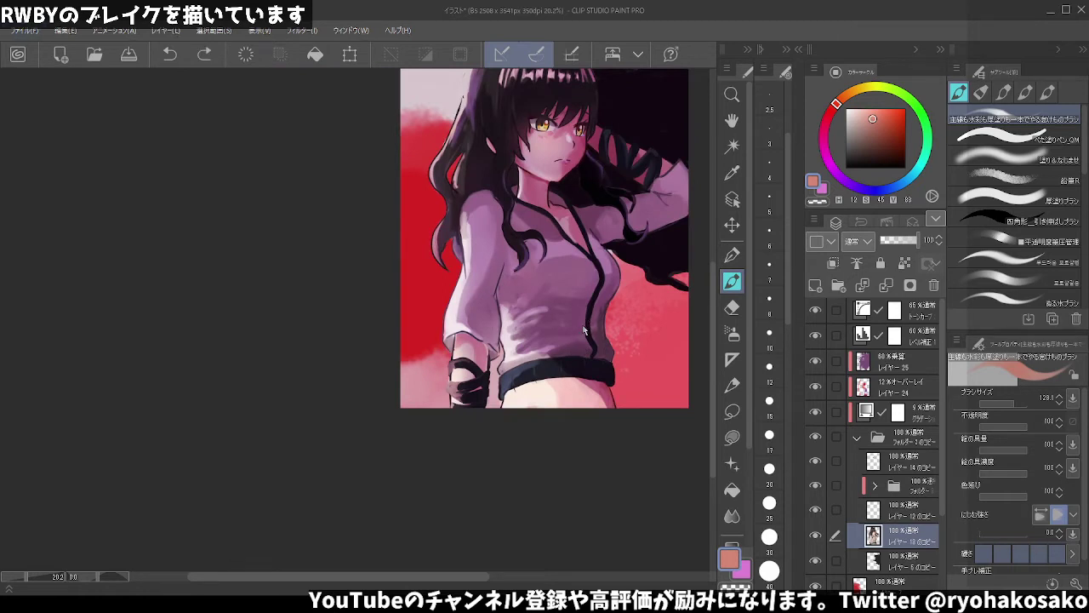
{"action": "scroll", "coordinate": [664, 409], "scroll_direction": "up", "scroll_amount": 5}
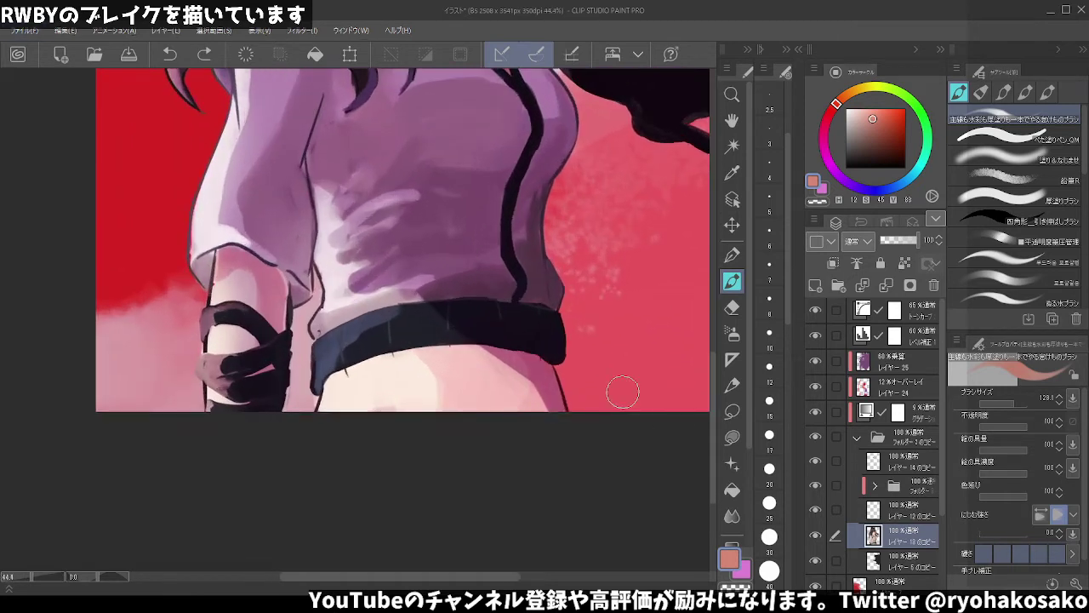
- Repaint the shirt edge above the belt and the belt's right edge and top in navy
{"action": "left_click", "coordinate": [555, 358], "text": "alt"}
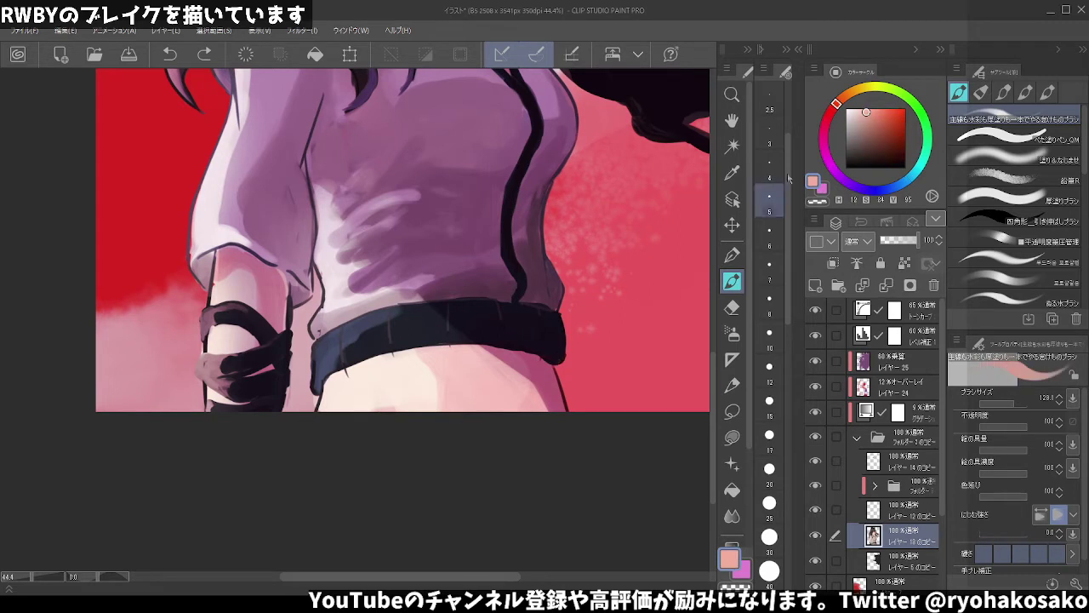
{"action": "left_click", "coordinate": [490, 320], "text": "alt"}
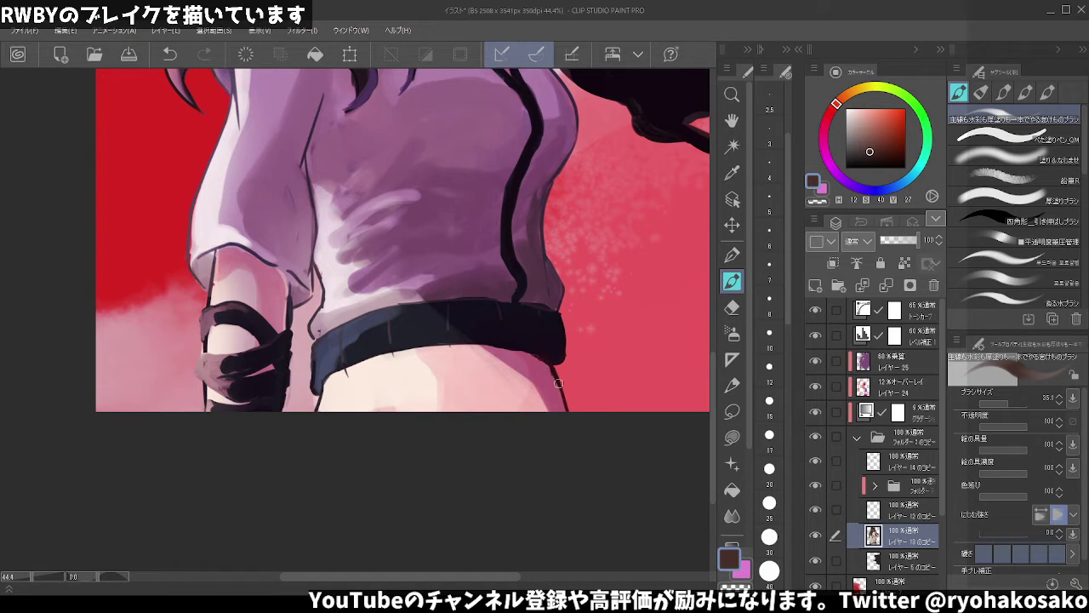
{"action": "left_click_drag", "start_coordinate": [464, 217], "coordinate": [496, 234]}
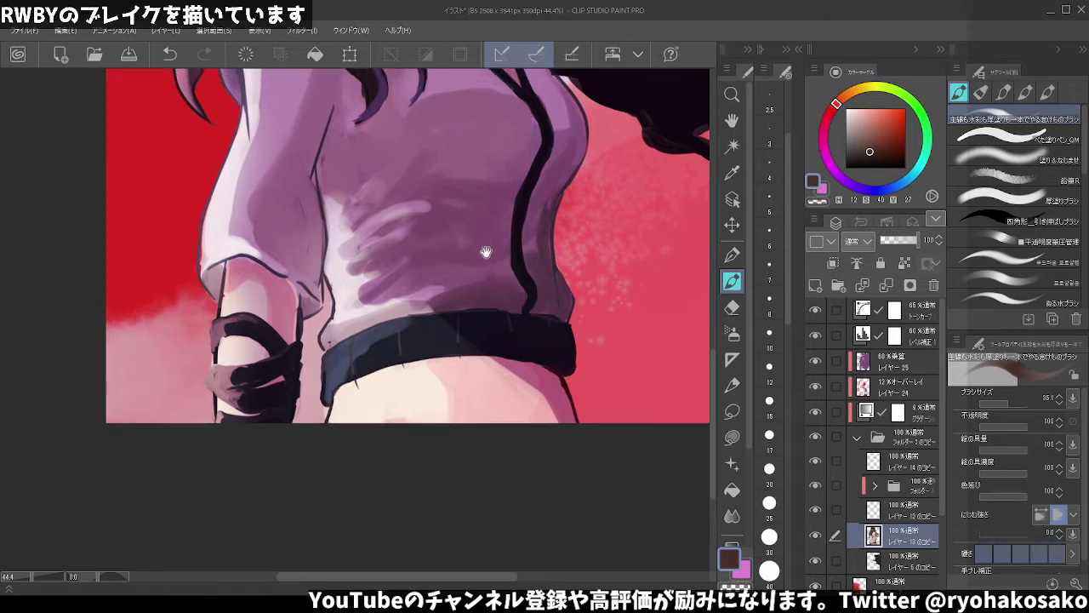
{"action": "left_click", "coordinate": [568, 298], "text": "alt"}
{"action": "left_click_drag", "start_coordinate": [571, 304], "coordinate": [565, 317]}
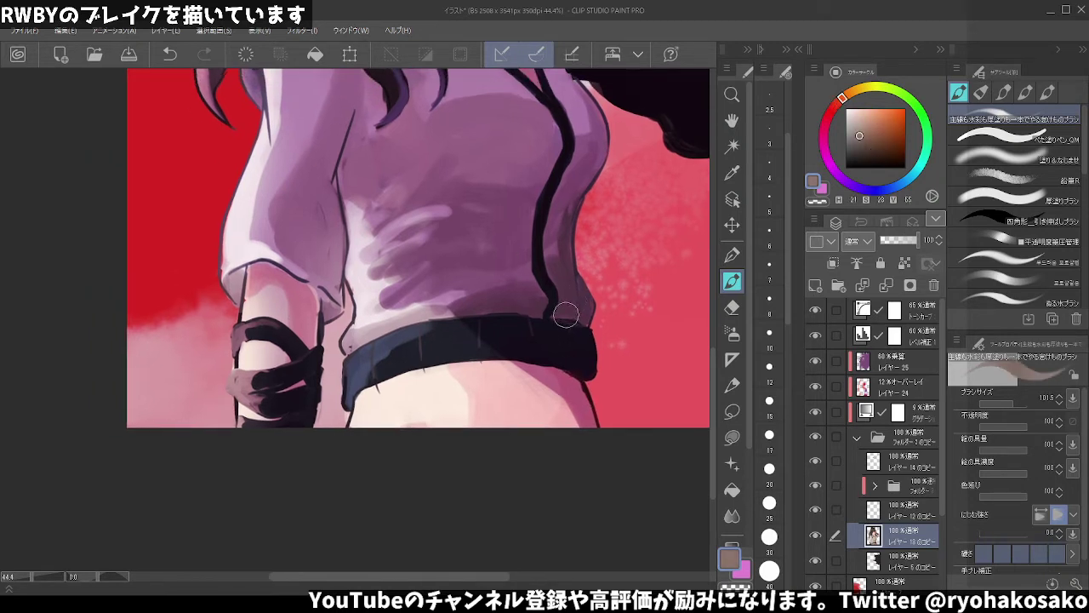
{"action": "key", "text": "bracketright"}
{"action": "left_click", "coordinate": [529, 330]}
{"action": "left_click", "coordinate": [533, 327], "text": "alt"}
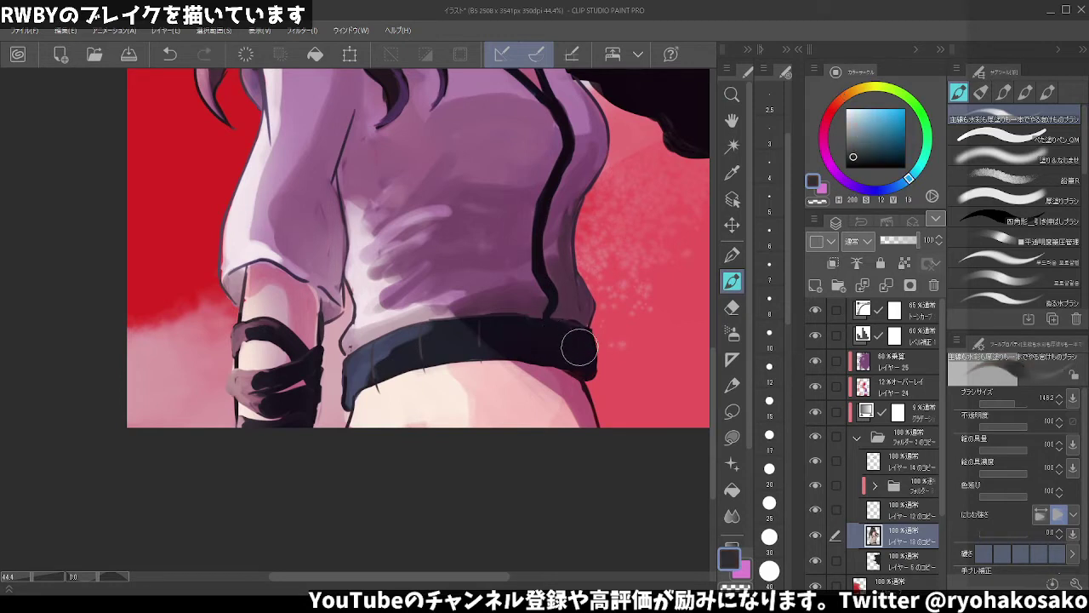
{"action": "left_click_drag", "start_coordinate": [562, 335], "coordinate": [585, 381]}
{"action": "key", "text": "bracketleft"}
{"action": "key", "text": "bracketleft"}
- Darken the waistband's left edge in navy and reshape its left corner with muted pink
{"action": "left_click", "coordinate": [407, 337], "text": "alt"}
{"action": "key", "text": "bracketleft"}
{"action": "key", "text": "bracketleft"}
{"action": "key", "text": "bracketleft"}
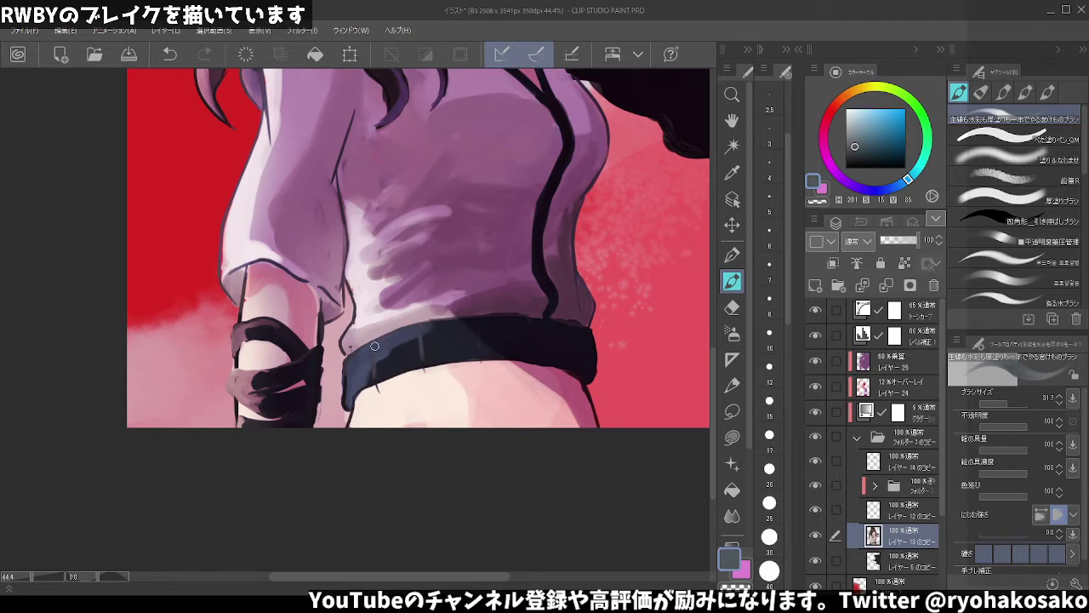
{"action": "left_click", "coordinate": [379, 388], "text": "alt"}
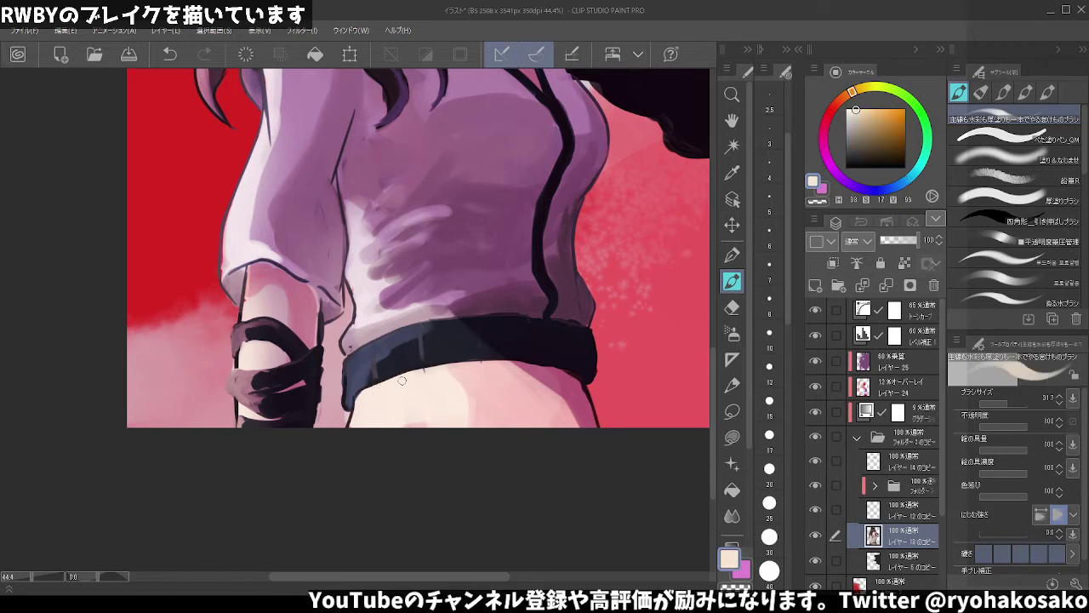
{"action": "left_click", "coordinate": [487, 363], "text": "alt"}
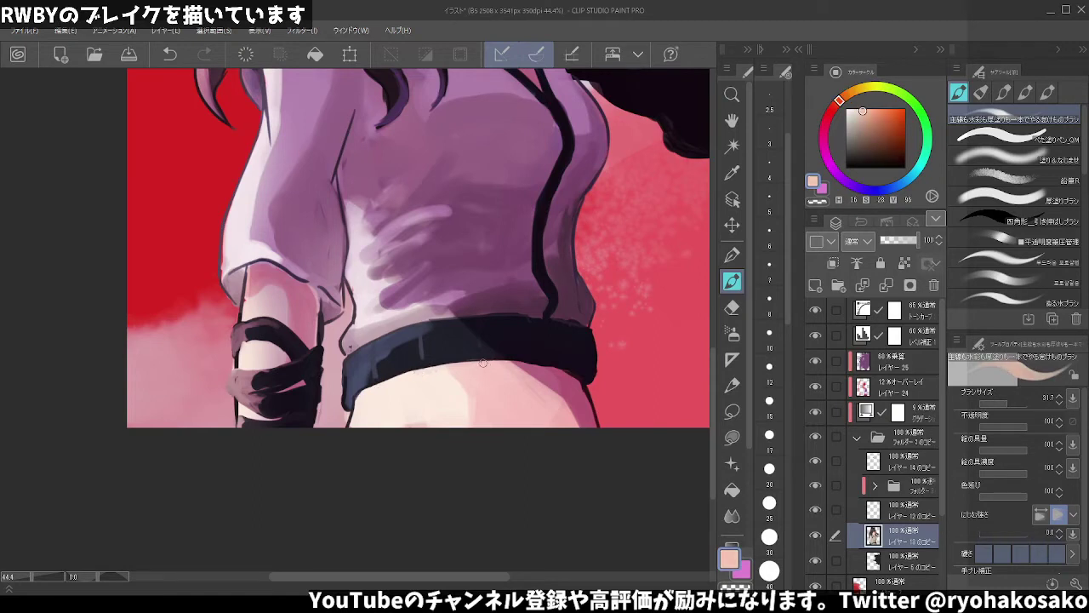
{"action": "left_click", "coordinate": [423, 336], "text": "alt"}
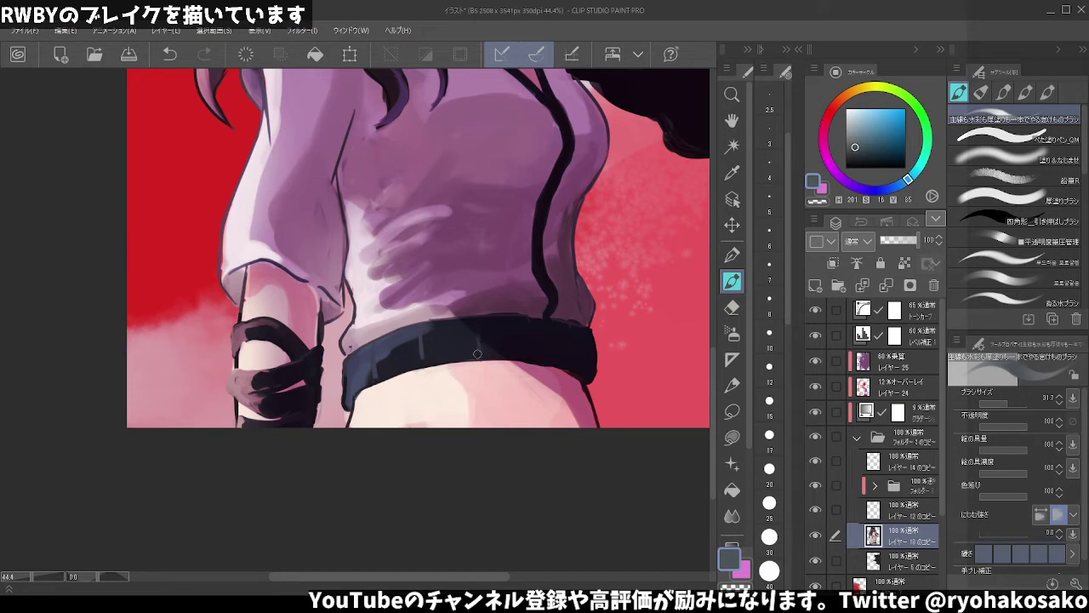
{"action": "left_click_drag", "start_coordinate": [440, 321], "coordinate": [471, 321]}
{"action": "left_click_drag", "start_coordinate": [351, 357], "coordinate": [345, 398]}
{"action": "left_click_drag", "start_coordinate": [830, 119], "coordinate": [835, 107]}
{"action": "left_click", "coordinate": [863, 125]}
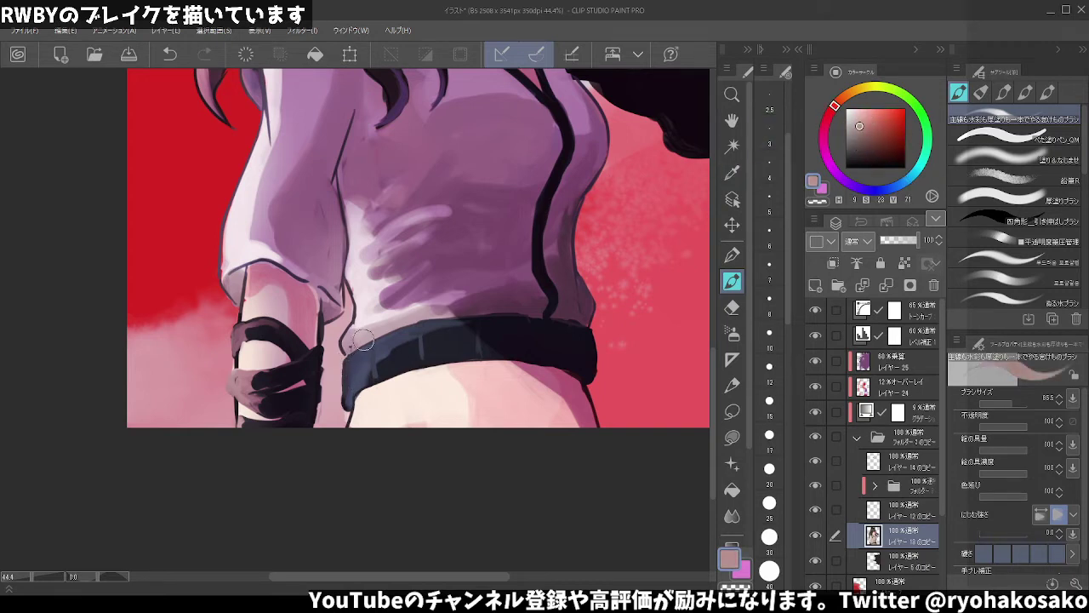
{"action": "mouse_move", "coordinate": [363, 340]}
{"action": "left_mouse_down"}
{"action": "mouse_move", "coordinate": [344, 374]}
{"action": "mouse_move", "coordinate": [350, 407]}
{"action": "mouse_move", "coordinate": [346, 367]}
{"action": "mouse_move", "coordinate": [368, 349]}
{"action": "left_mouse_up"}
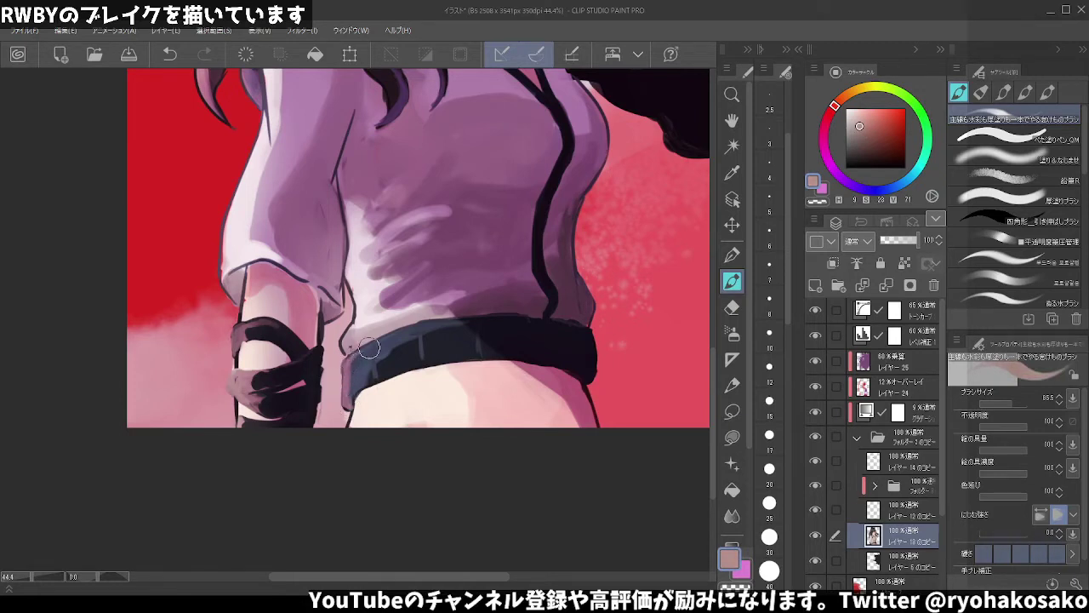
{"action": "scroll", "coordinate": [428, 295], "scroll_direction": "down", "scroll_amount": 2}
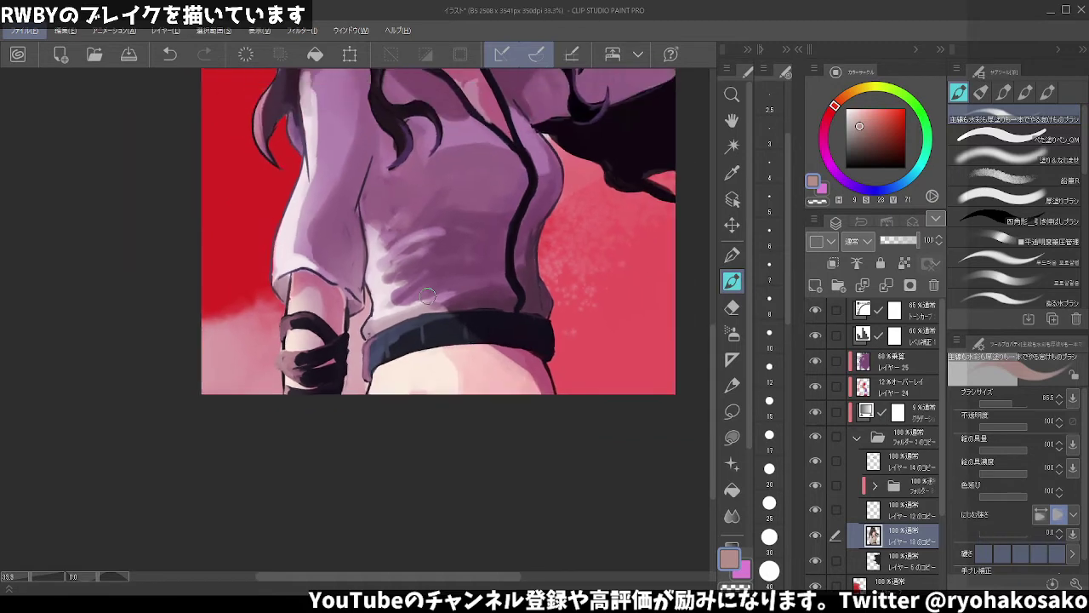
- Add a faint patch of slightly lighter pink beside the sleeve
{"action": "scroll", "coordinate": [427, 295], "scroll_direction": "down", "scroll_amount": 4}
{"action": "scroll", "coordinate": [423, 290], "scroll_direction": "up", "scroll_amount": 3}
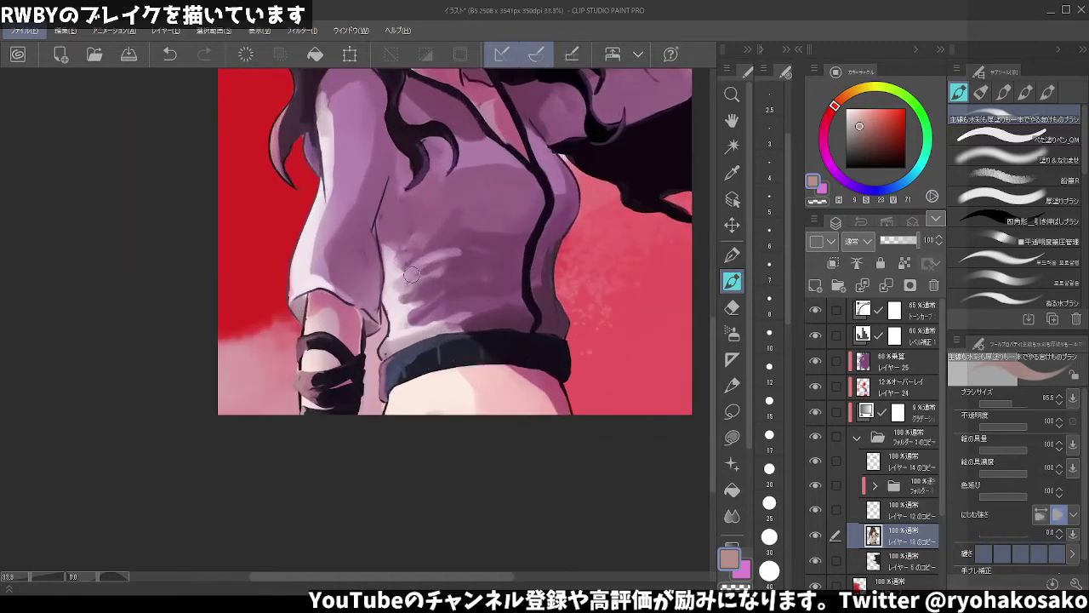
{"action": "left_click", "coordinate": [870, 116]}
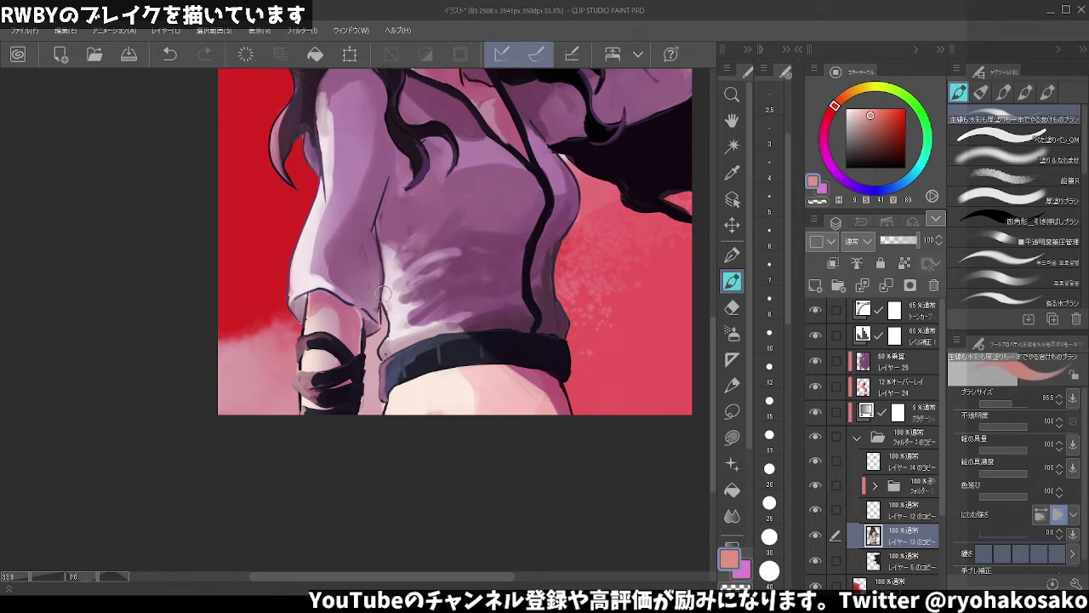
{"action": "left_click_drag", "start_coordinate": [383, 294], "coordinate": [388, 319]}
- Paint light pink strokes along the shoulder edge and down the upper arm
{"action": "left_click_drag", "start_coordinate": [337, 184], "coordinate": [391, 206]}
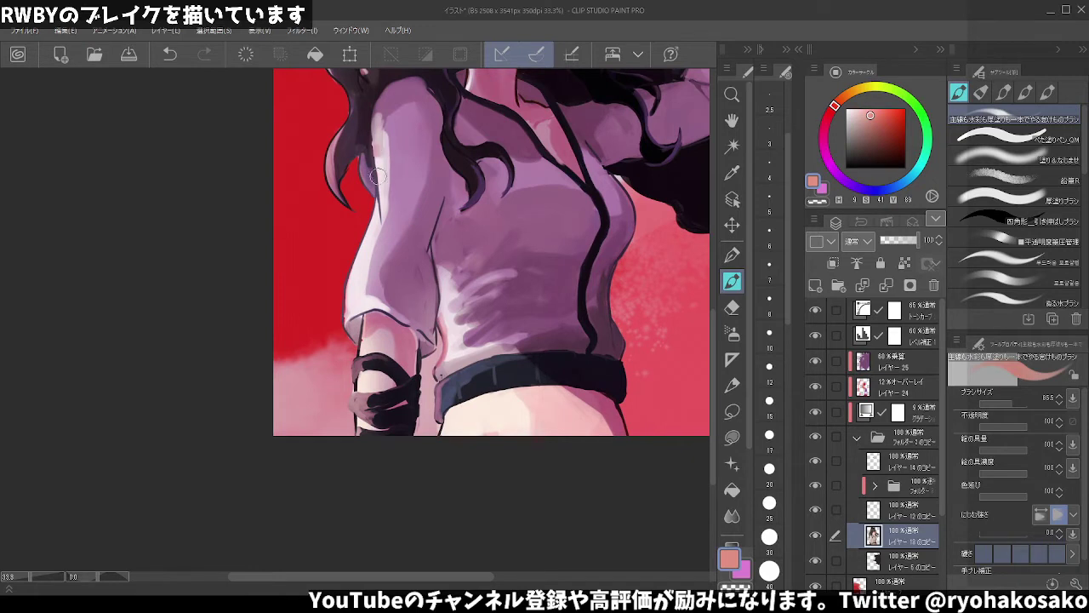
{"action": "key", "text": "ctrl+z"}
{"action": "left_click_drag", "start_coordinate": [378, 163], "coordinate": [375, 215]}
{"action": "key", "text": "ctrl+z"}
{"action": "mouse_move", "coordinate": [378, 160]}
{"action": "left_mouse_down"}
{"action": "mouse_move", "coordinate": [379, 213]}
{"action": "mouse_move", "coordinate": [354, 250]}
{"action": "left_mouse_up"}
{"action": "key", "text": "ctrl+z"}
{"action": "left_click_drag", "start_coordinate": [379, 206], "coordinate": [340, 297]}
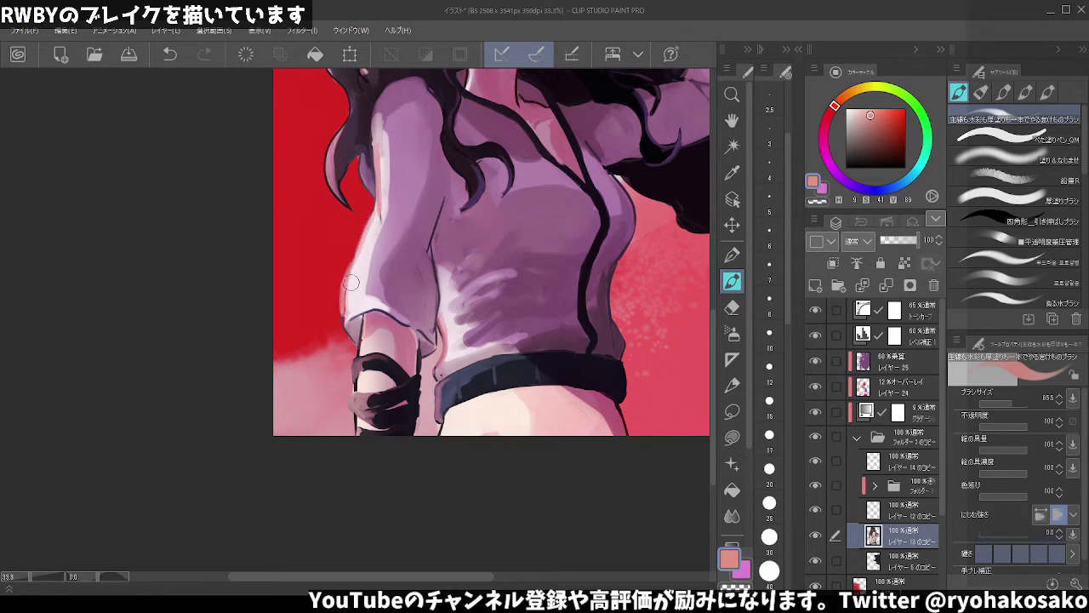
{"action": "scroll", "coordinate": [351, 282], "scroll_direction": "down", "scroll_amount": 2}
{"action": "scroll", "coordinate": [383, 264], "scroll_direction": "down", "scroll_amount": 2}
{"action": "scroll", "coordinate": [417, 251], "scroll_direction": "down", "scroll_amount": 2}
{"action": "scroll", "coordinate": [441, 242], "scroll_direction": "down", "scroll_amount": 1}
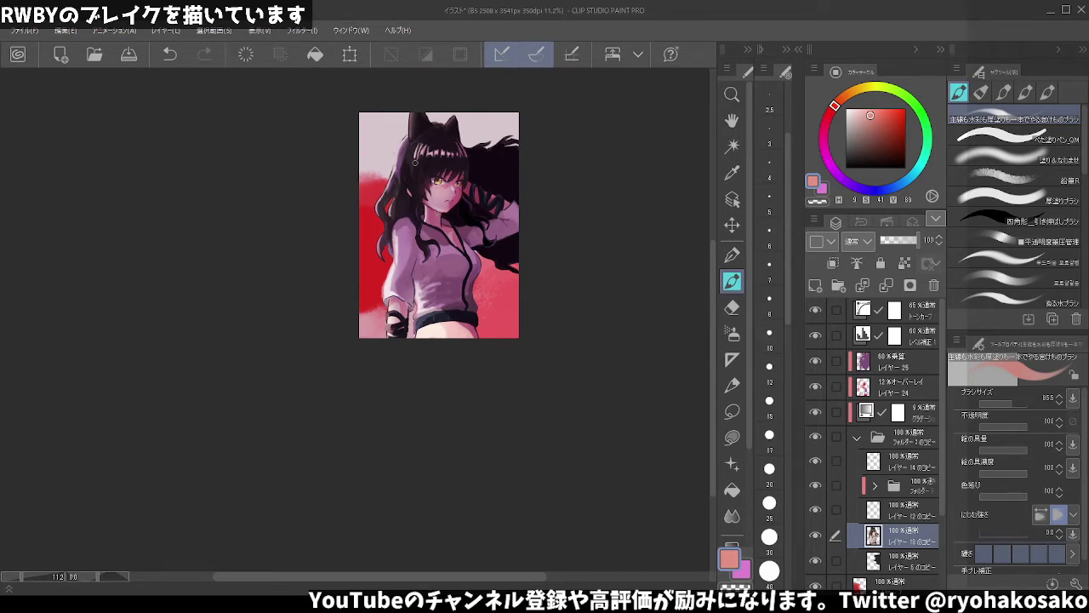
- Shade the shirt with a muted tan-pink after testing pale and greyish pinks
{"action": "scroll", "coordinate": [434, 174], "scroll_direction": "up", "scroll_amount": 2}
{"action": "scroll", "coordinate": [493, 205], "scroll_direction": "up", "scroll_amount": 2}
{"action": "scroll", "coordinate": [553, 235], "scroll_direction": "up", "scroll_amount": 2}
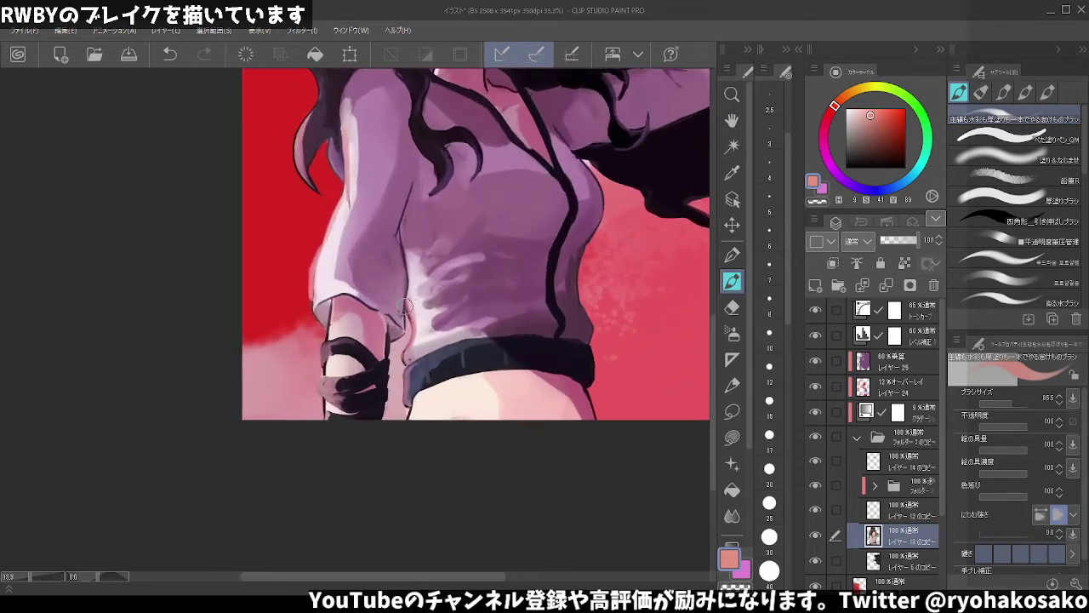
{"action": "scroll", "coordinate": [613, 264], "scroll_direction": "up", "scroll_amount": 1}
{"action": "left_click_drag", "start_coordinate": [873, 116], "coordinate": [865, 124]}
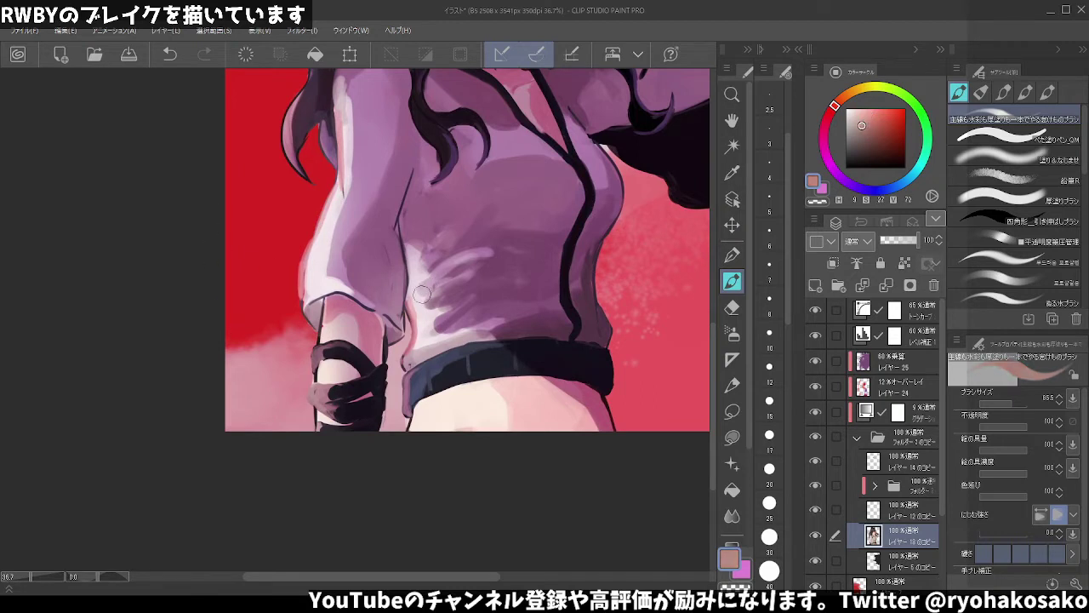
{"action": "left_click", "coordinate": [457, 271], "text": "alt"}
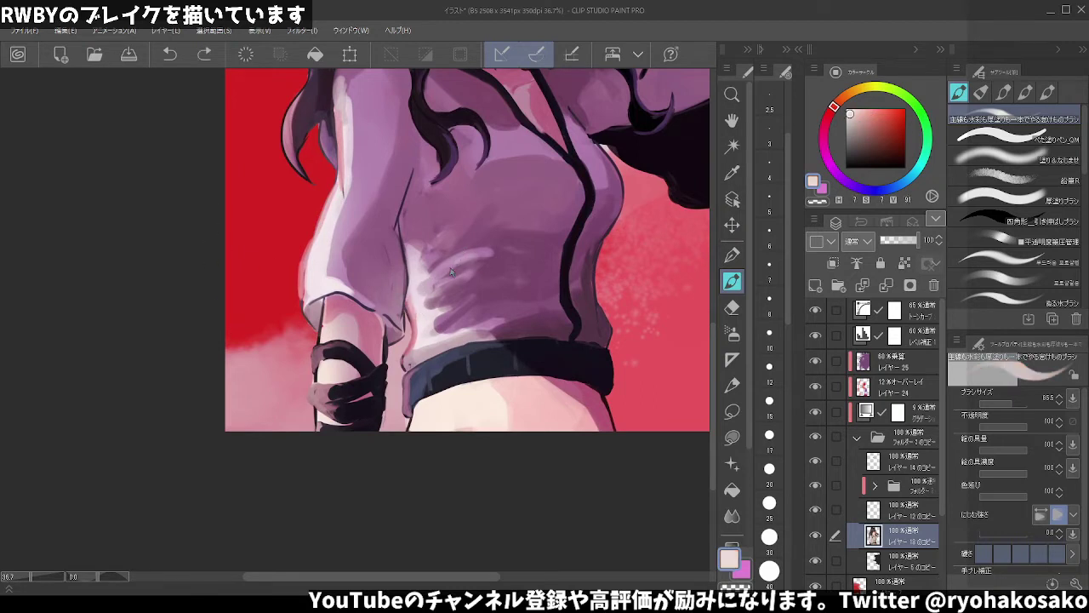
{"action": "left_click", "coordinate": [470, 254], "text": "alt"}
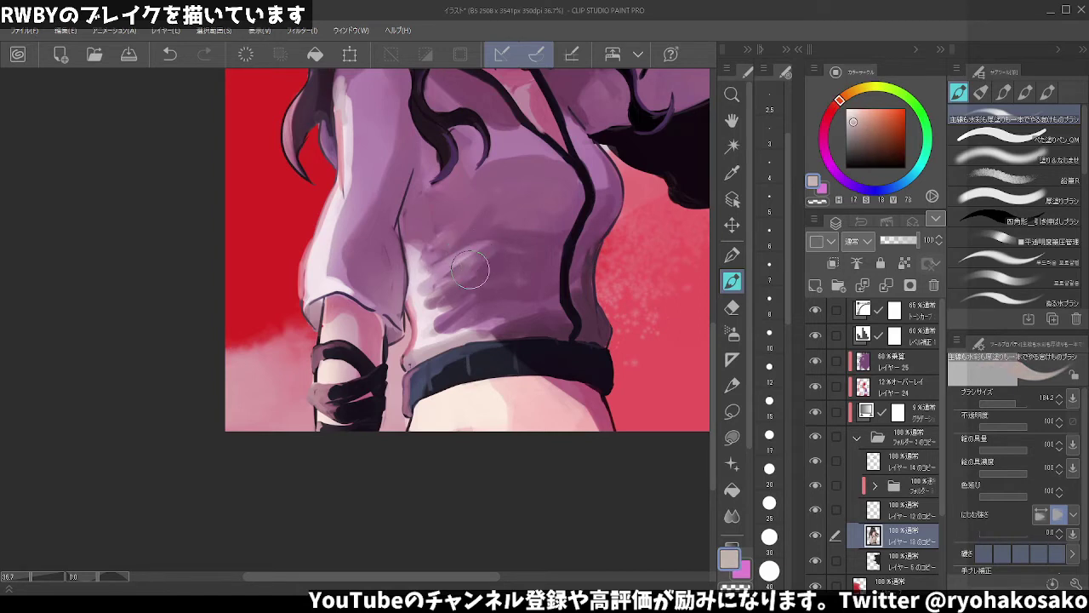
{"action": "left_click", "coordinate": [470, 259], "text": "alt"}
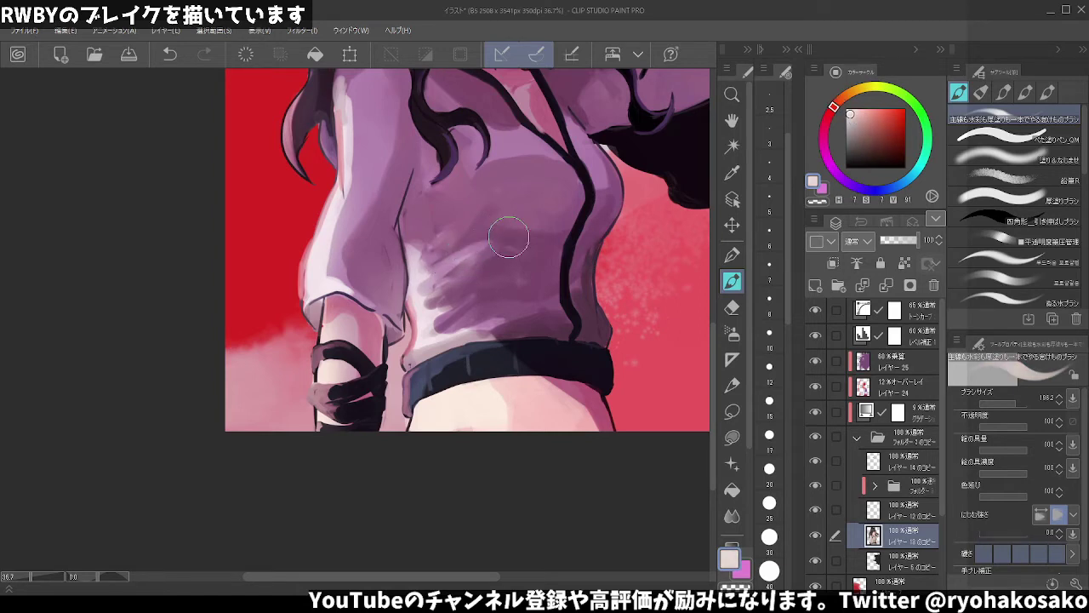
{"action": "key", "text": "ctrl+z"}
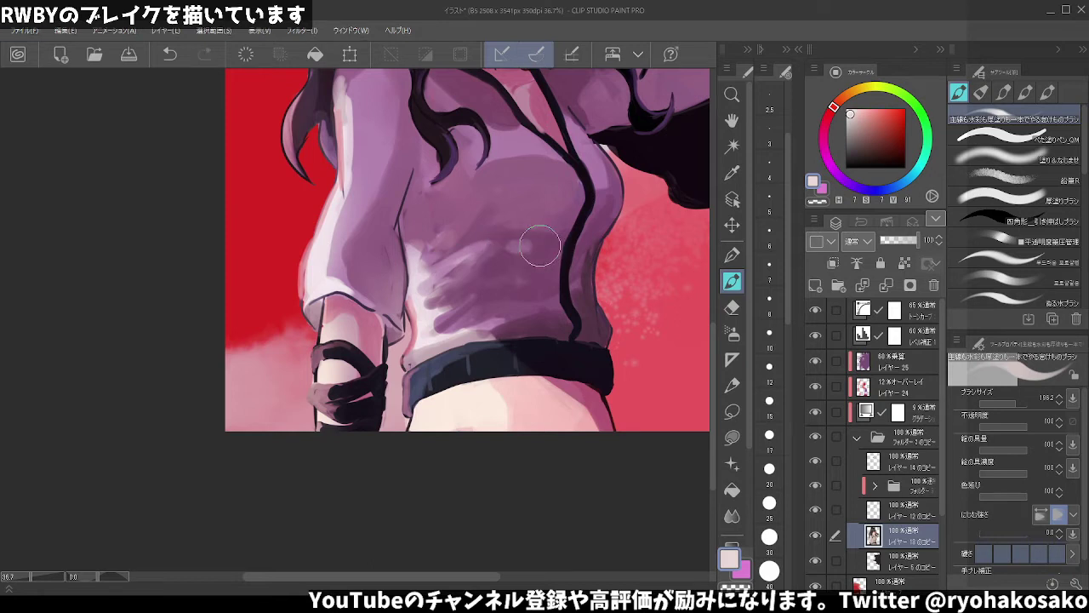
{"action": "left_click", "coordinate": [549, 245], "text": "alt"}
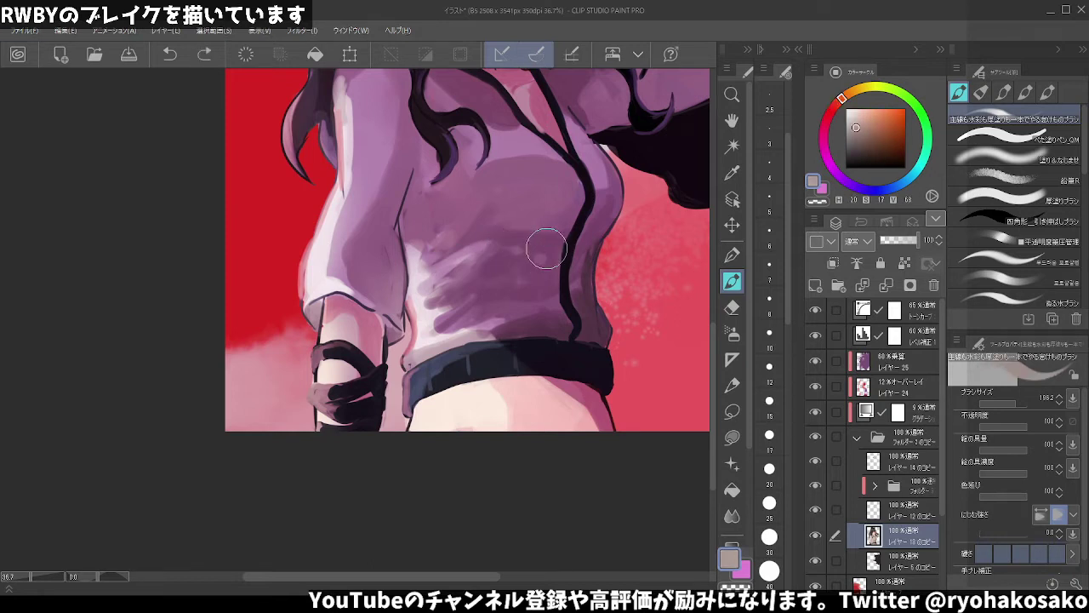
{"action": "left_click_drag", "start_coordinate": [548, 248], "coordinate": [511, 244]}
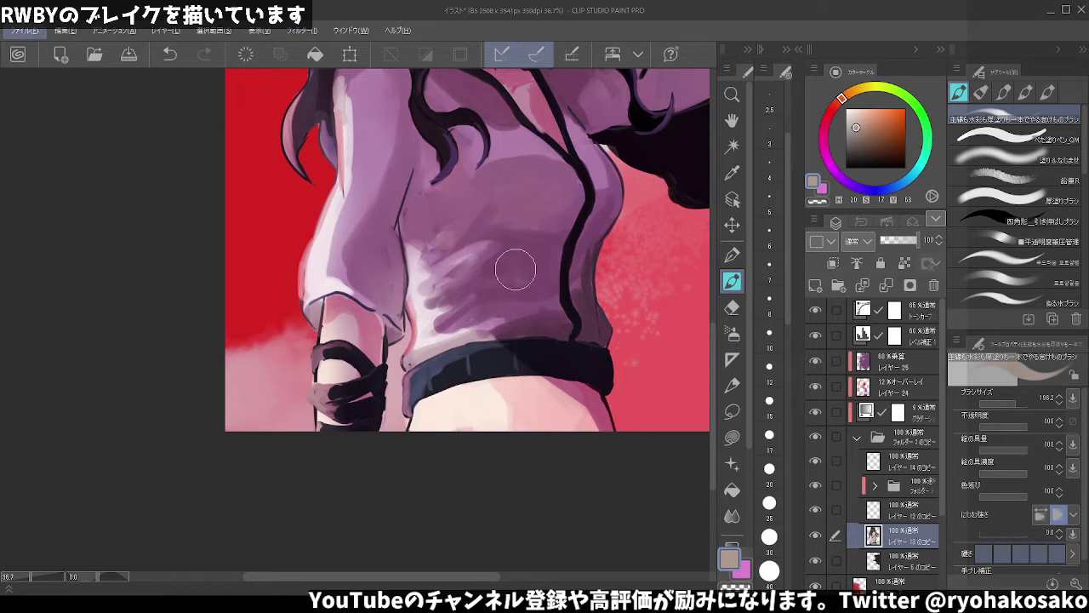
- Paint darker purple shading across the shirt just above the belt
{"action": "left_click", "coordinate": [511, 263], "text": "alt"}
{"action": "left_click", "coordinate": [486, 259], "text": "alt"}
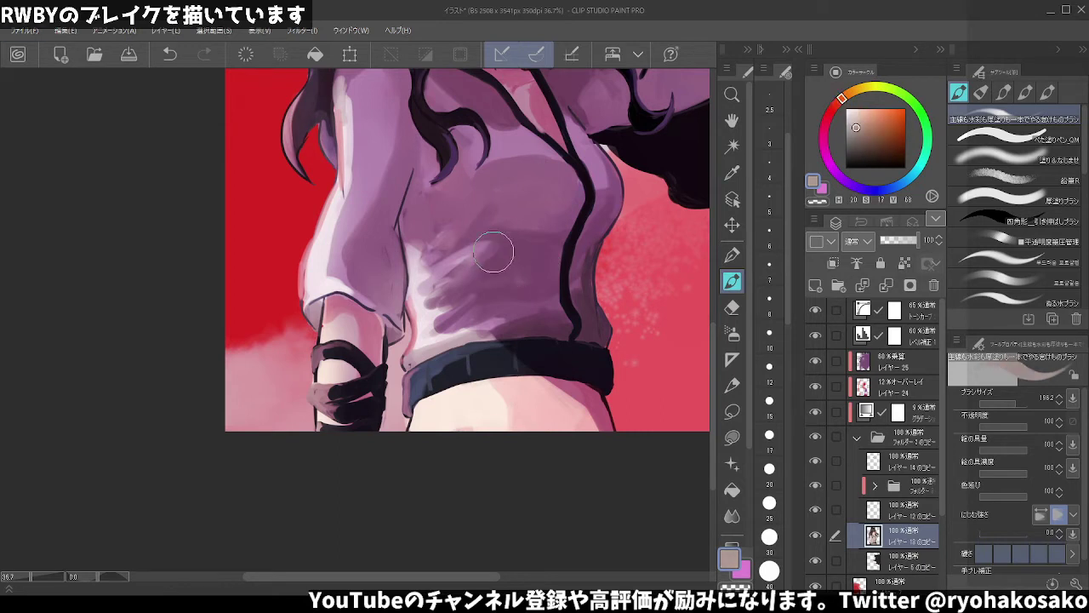
{"action": "left_click", "coordinate": [461, 295], "text": "alt"}
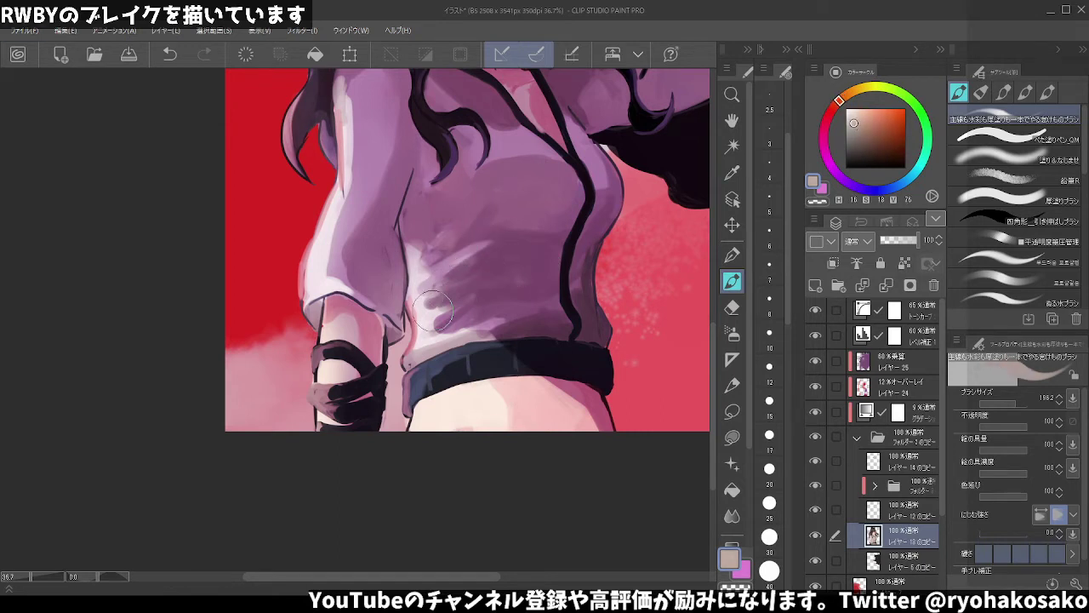
{"action": "key", "text": "ctrl+z"}
{"action": "mouse_move", "coordinate": [451, 316]}
{"action": "left_mouse_down"}
{"action": "mouse_move", "coordinate": [464, 306]}
{"action": "mouse_move", "coordinate": [511, 326]}
{"action": "left_mouse_up"}
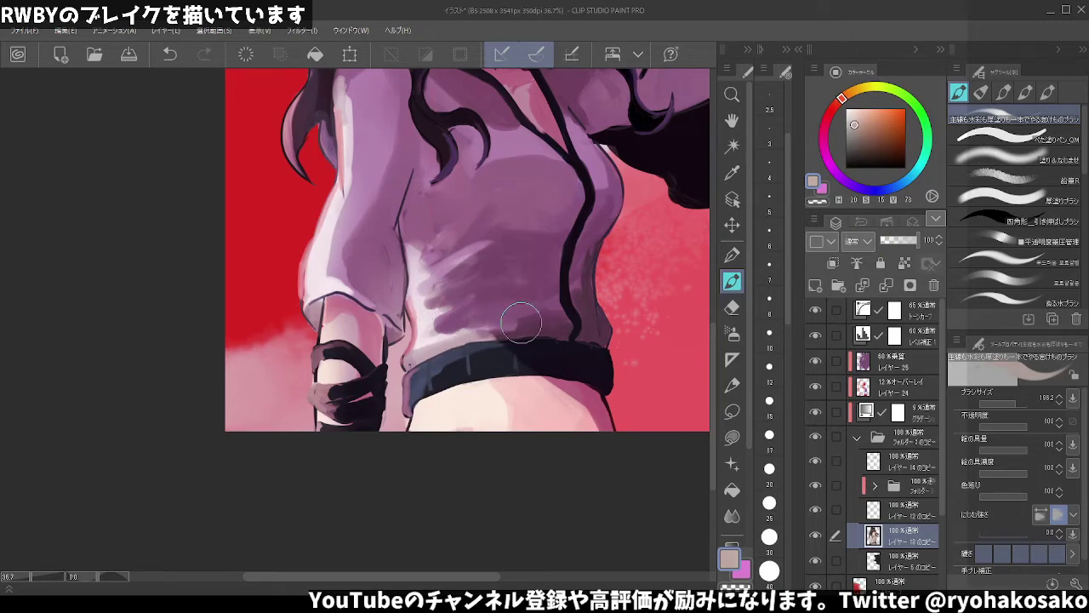
- Retouch the shirt shading near the belt edge with a smaller brush and lighter tone
{"action": "left_click", "coordinate": [538, 316], "text": "alt"}
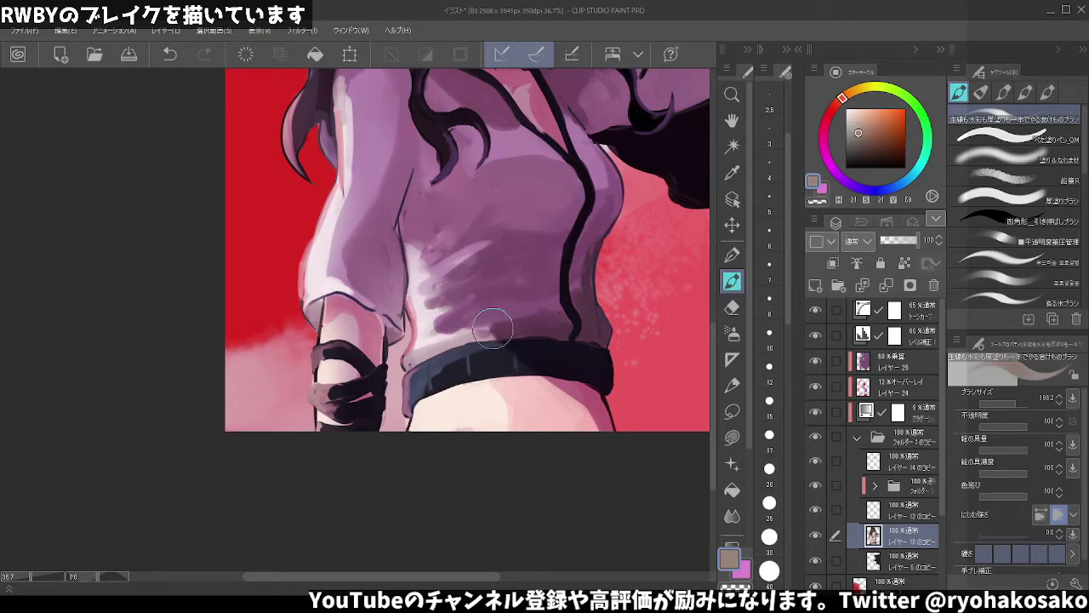
{"action": "key", "text": "bracketleft"}
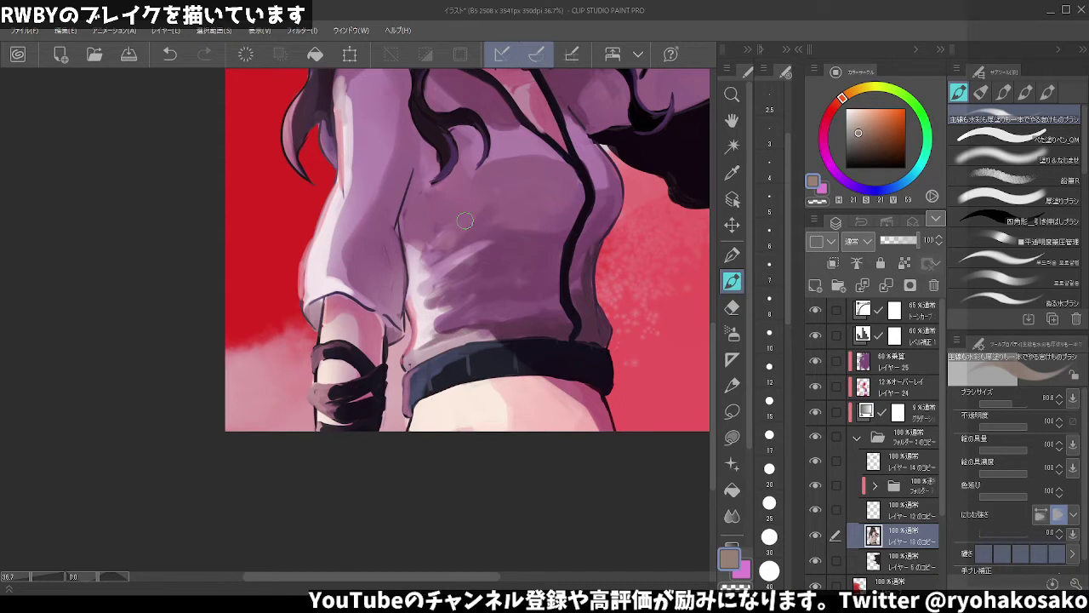
{"action": "left_click", "coordinate": [594, 241], "text": "alt"}
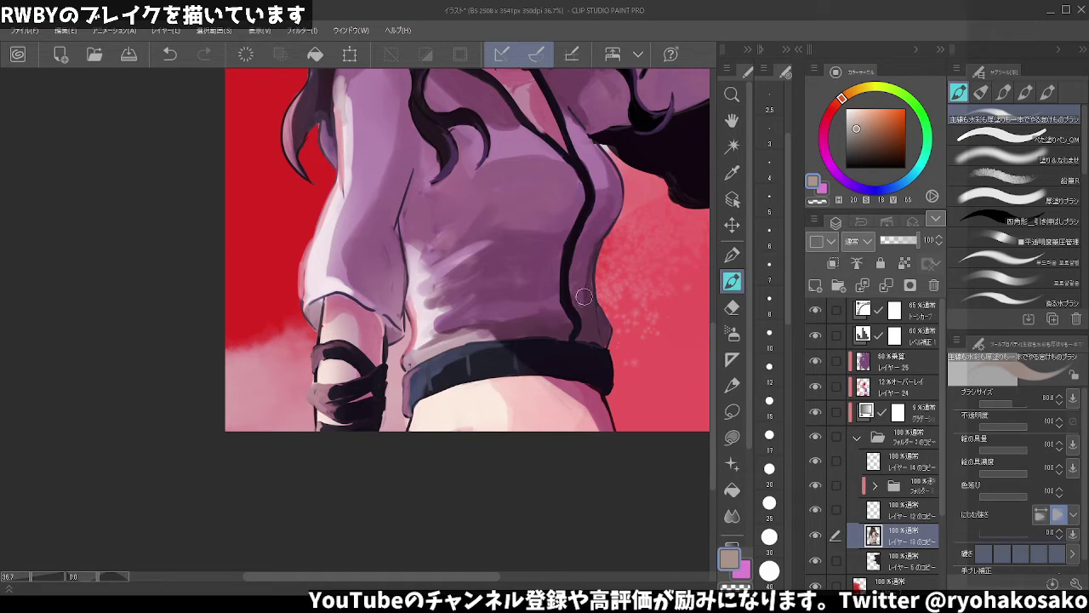
{"action": "key", "text": "ctrl+z"}
{"action": "mouse_move", "coordinate": [599, 299]}
{"action": "left_mouse_down"}
{"action": "mouse_move", "coordinate": [603, 344]}
{"action": "mouse_move", "coordinate": [595, 308]}
{"action": "left_mouse_up"}
{"action": "key", "text": "ctrl+z"}
- Add a new layer clipped to the shirt layer and pick a light lavender colour
{"action": "scroll", "coordinate": [630, 312], "scroll_direction": "down", "scroll_amount": 2}
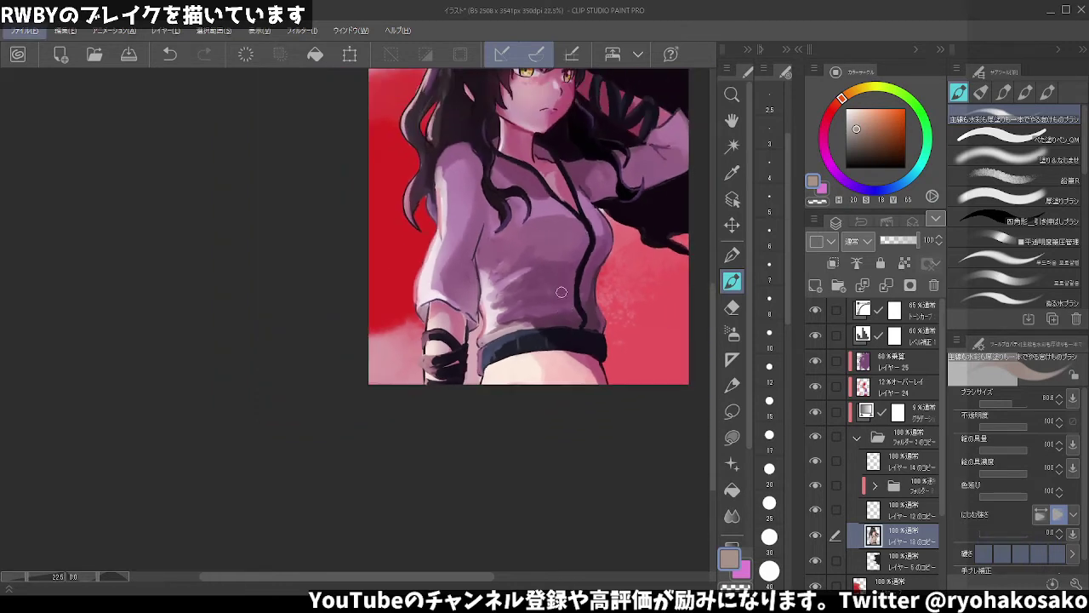
{"action": "scroll", "coordinate": [658, 128], "scroll_direction": "up", "scroll_amount": 1}
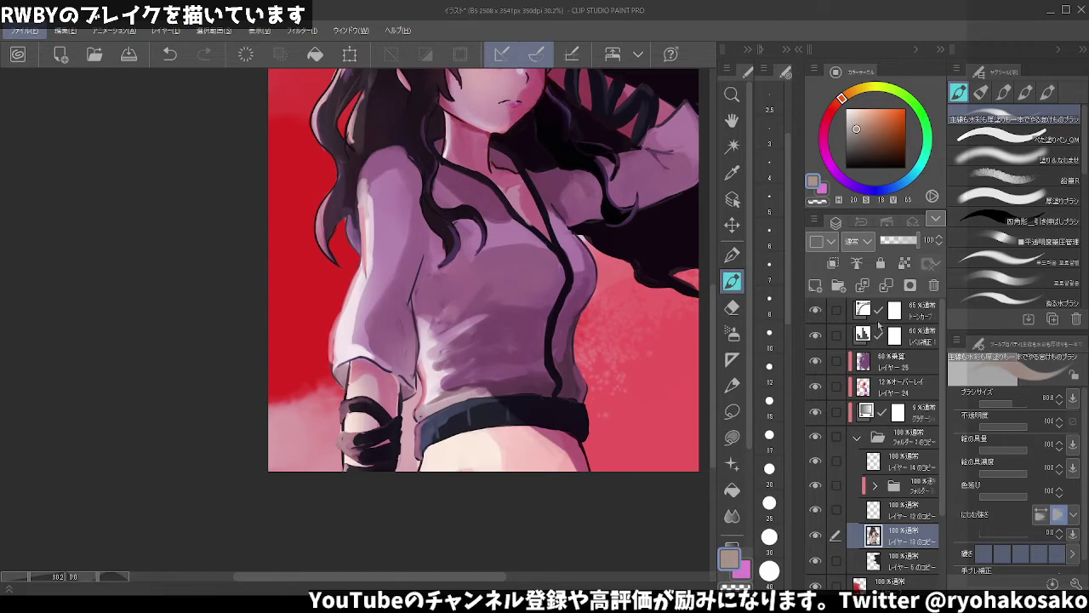
{"action": "left_click", "coordinate": [815, 285]}
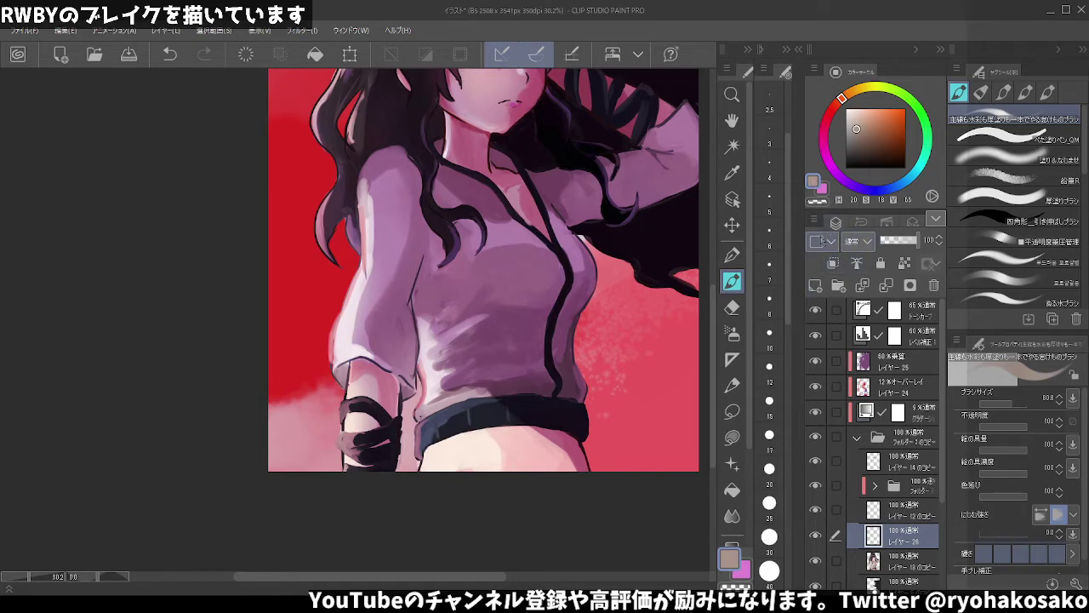
{"action": "left_click", "coordinate": [833, 263]}
{"action": "left_click", "coordinate": [874, 191]}
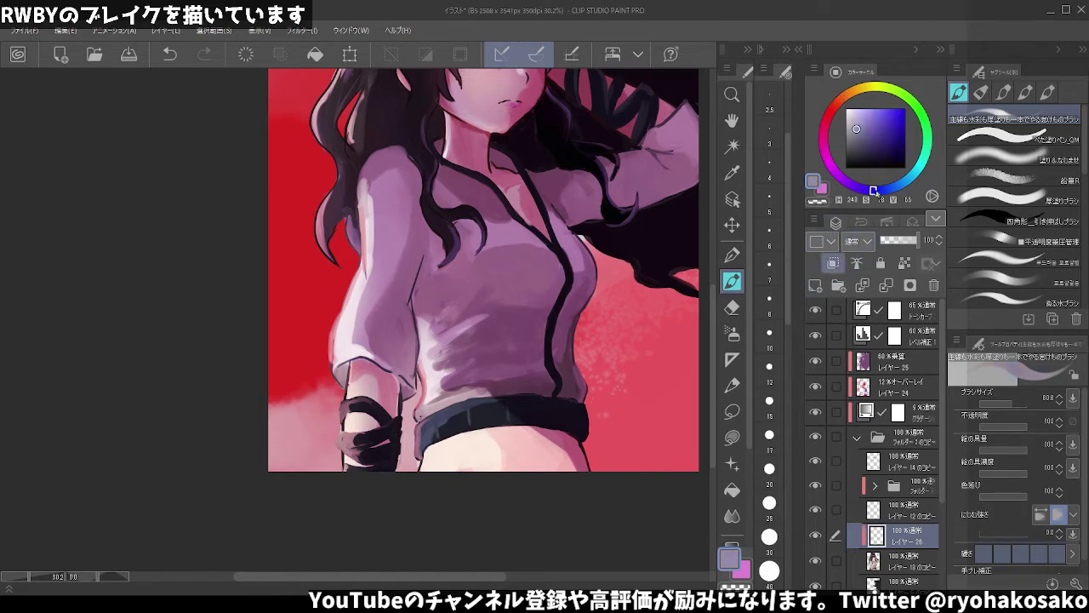
{"action": "left_click_drag", "start_coordinate": [874, 191], "coordinate": [883, 189]}
{"action": "left_click", "coordinate": [852, 114]}
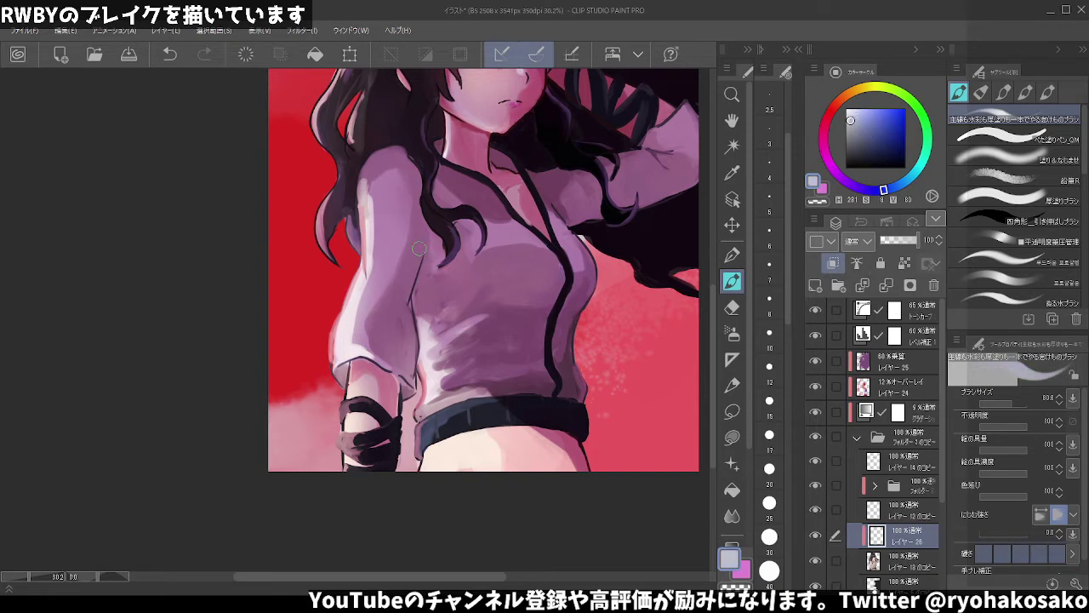
- Try deeper purple and pale lavender strokes on the raised arm, undoing unwanted ones
{"action": "left_click_drag", "start_coordinate": [462, 308], "coordinate": [422, 307]}
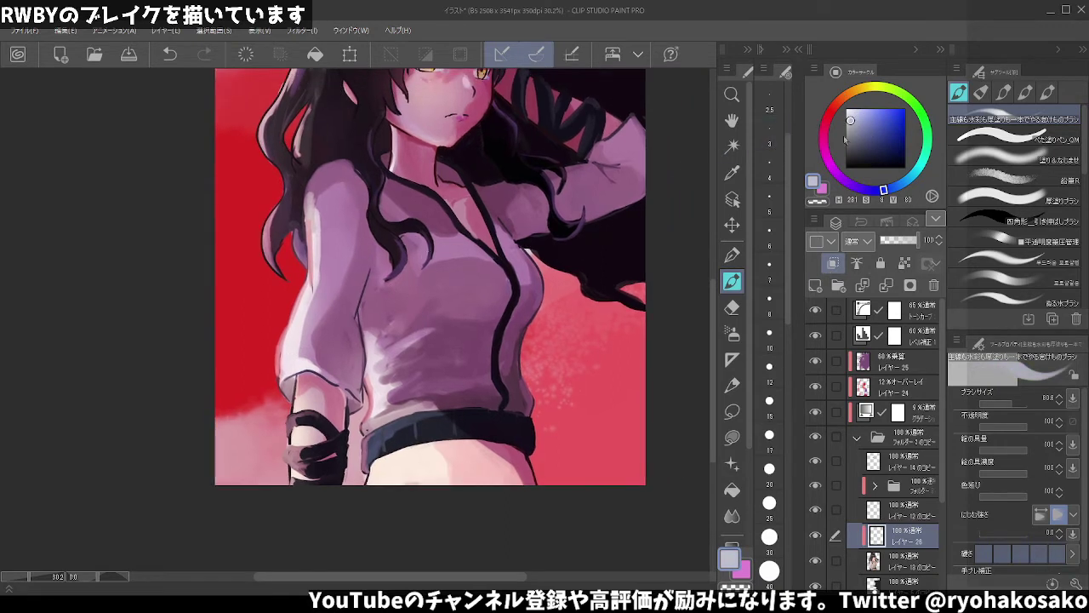
{"action": "left_click_drag", "start_coordinate": [863, 114], "coordinate": [871, 130]}
{"action": "left_click", "coordinate": [850, 185]}
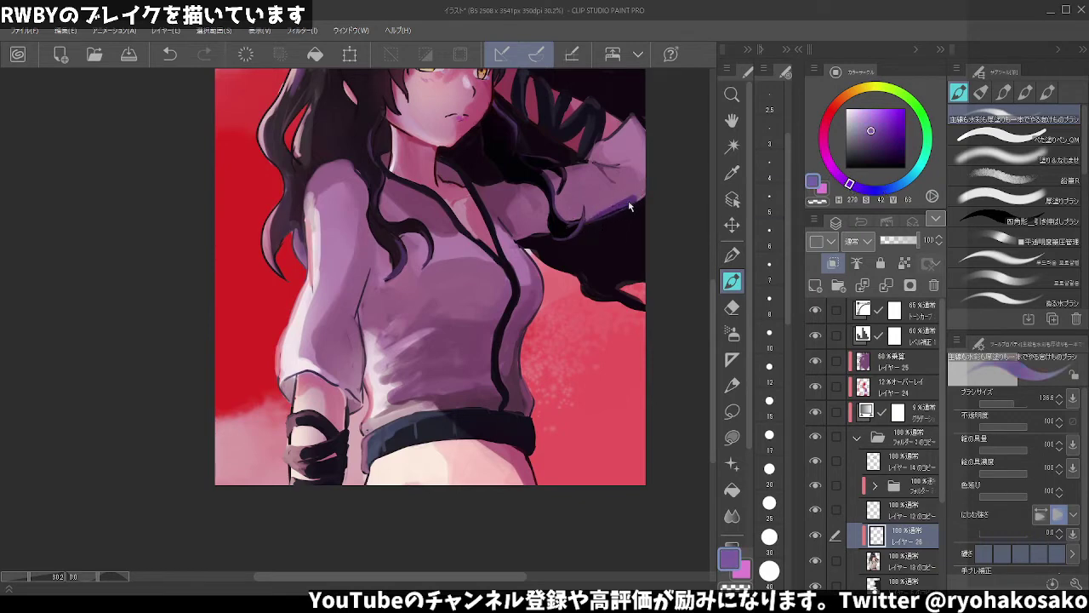
{"action": "key", "text": "ctrl+z"}
{"action": "left_click_drag", "start_coordinate": [596, 211], "coordinate": [621, 200]}
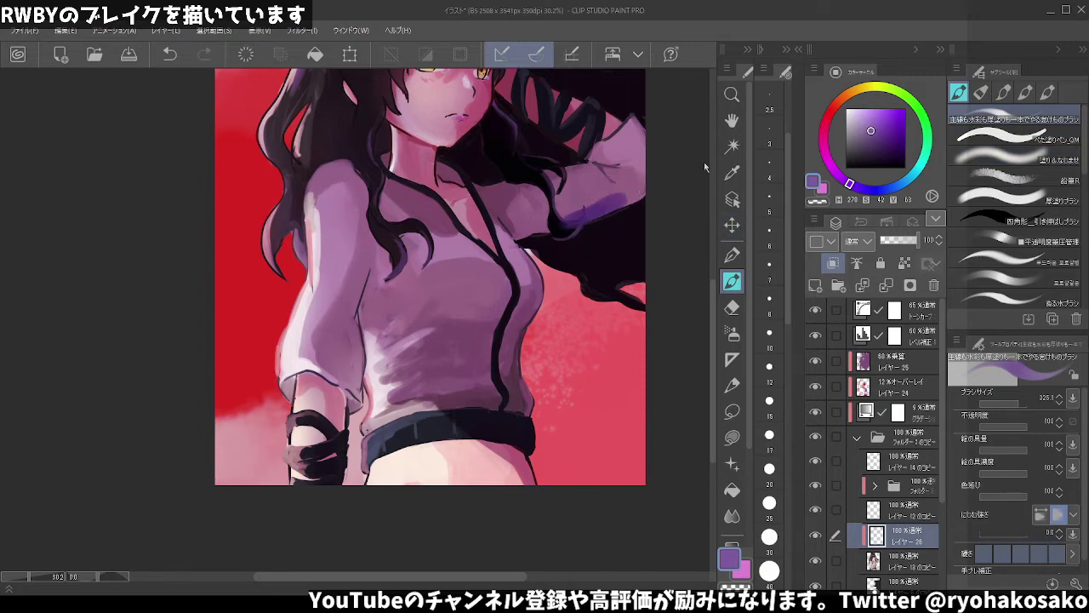
{"action": "key", "text": "ctrl+z"}
{"action": "left_click_drag", "start_coordinate": [874, 130], "coordinate": [855, 123]}
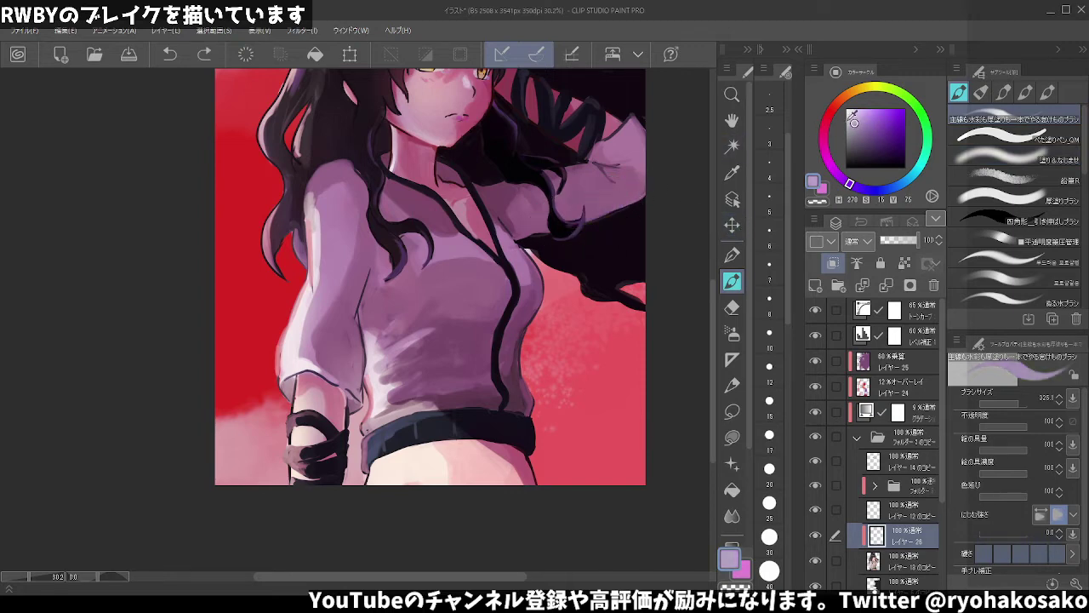
{"action": "left_click_drag", "start_coordinate": [628, 194], "coordinate": [596, 204]}
{"action": "key", "text": "ctrl+z"}
- Paint pale lavender shading across the arm, then shift the colour to a darker, saturated blue
{"action": "left_click_drag", "start_coordinate": [650, 185], "coordinate": [526, 230]}
{"action": "scroll", "coordinate": [565, 284], "scroll_direction": "down", "scroll_amount": 3}
{"action": "scroll", "coordinate": [541, 293], "scroll_direction": "up", "scroll_amount": 2}
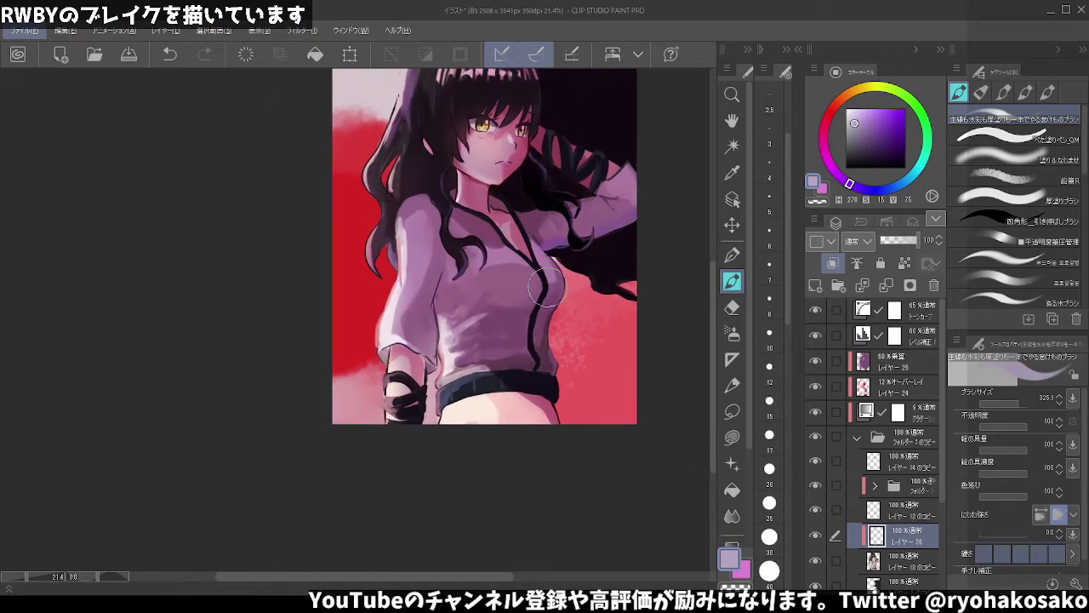
{"action": "key", "text": "ctrl+z"}
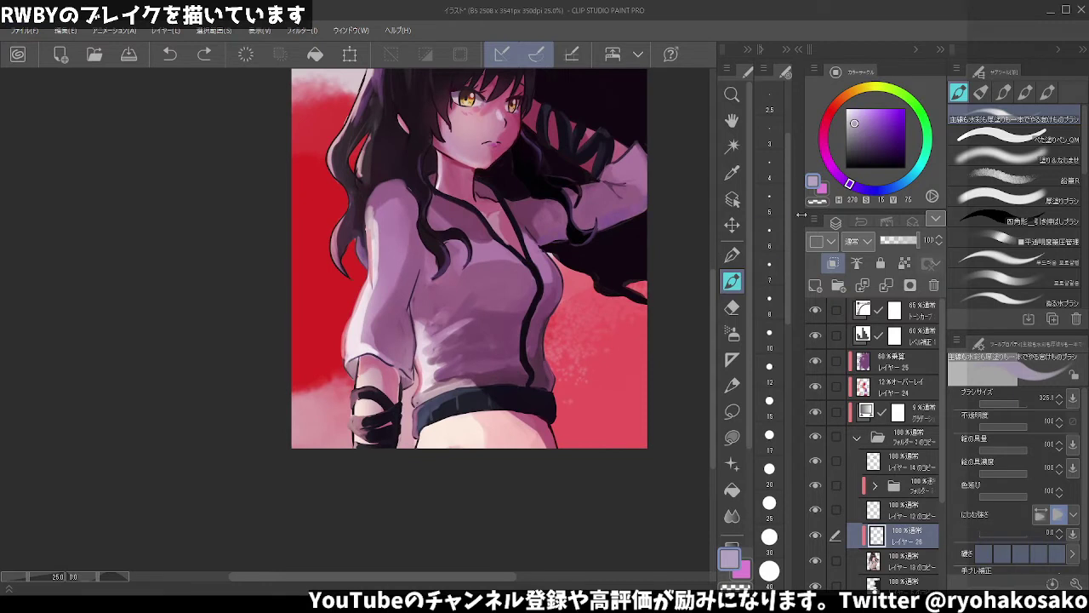
{"action": "left_click_drag", "start_coordinate": [900, 189], "coordinate": [883, 191]}
{"action": "left_click_drag", "start_coordinate": [856, 121], "coordinate": [862, 128]}
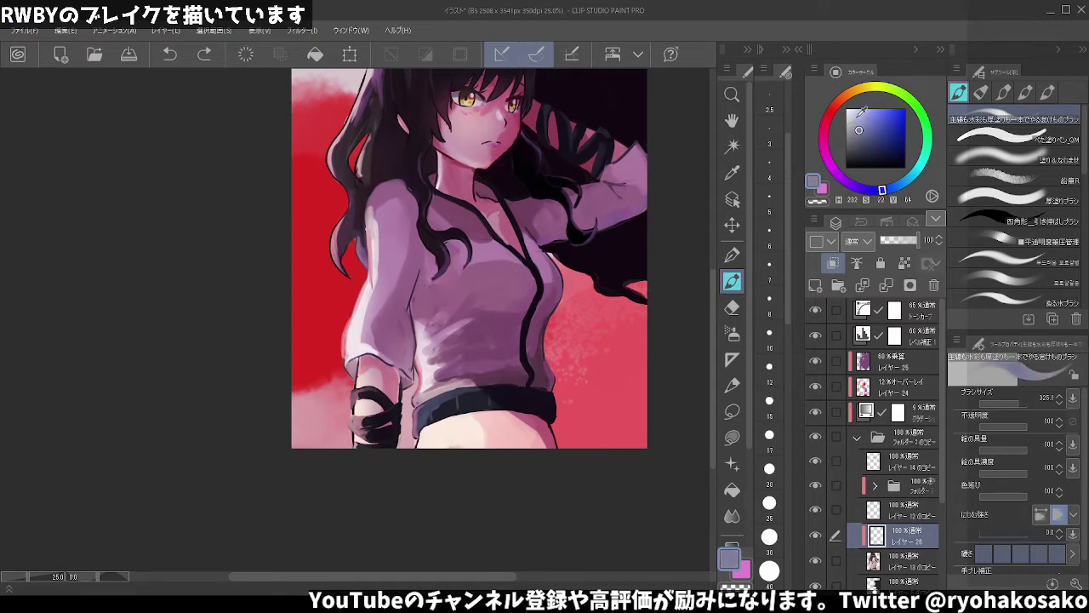
- Adjust the brush size and retry smaller and broader strokes near the arm
{"action": "left_click_drag", "start_coordinate": [614, 188], "coordinate": [600, 183]}
{"action": "left_click_drag", "start_coordinate": [624, 218], "coordinate": [616, 218]}
{"action": "key", "text": "ctrl+z"}
{"action": "mouse_move", "coordinate": [611, 220]}
{"action": "left_mouse_down"}
{"action": "mouse_move", "coordinate": [626, 209]}
{"action": "mouse_move", "coordinate": [614, 192]}
{"action": "mouse_move", "coordinate": [631, 206]}
{"action": "mouse_move", "coordinate": [609, 227]}
{"action": "left_mouse_up"}
{"action": "key", "text": "ctrl+z"}
{"action": "key", "text": "ctrl+z"}
{"action": "left_click_drag", "start_coordinate": [625, 220], "coordinate": [631, 213]}
- Lower the shading layer's opacity and paint lighter purple over the shoulder and sleeve
{"action": "left_click", "coordinate": [902, 241]}
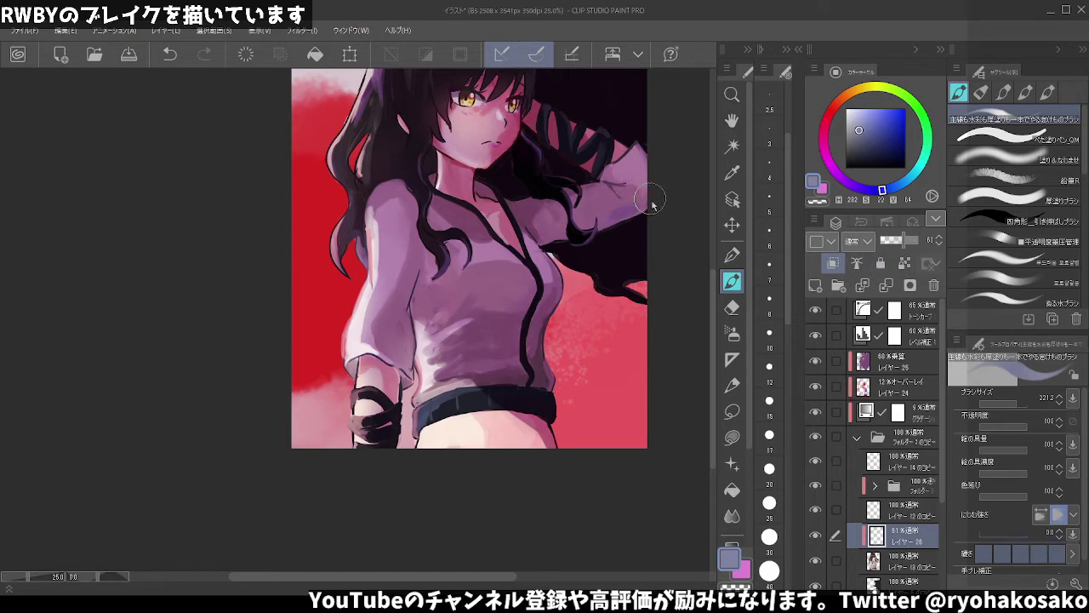
{"action": "key", "text": "ctrl+z"}
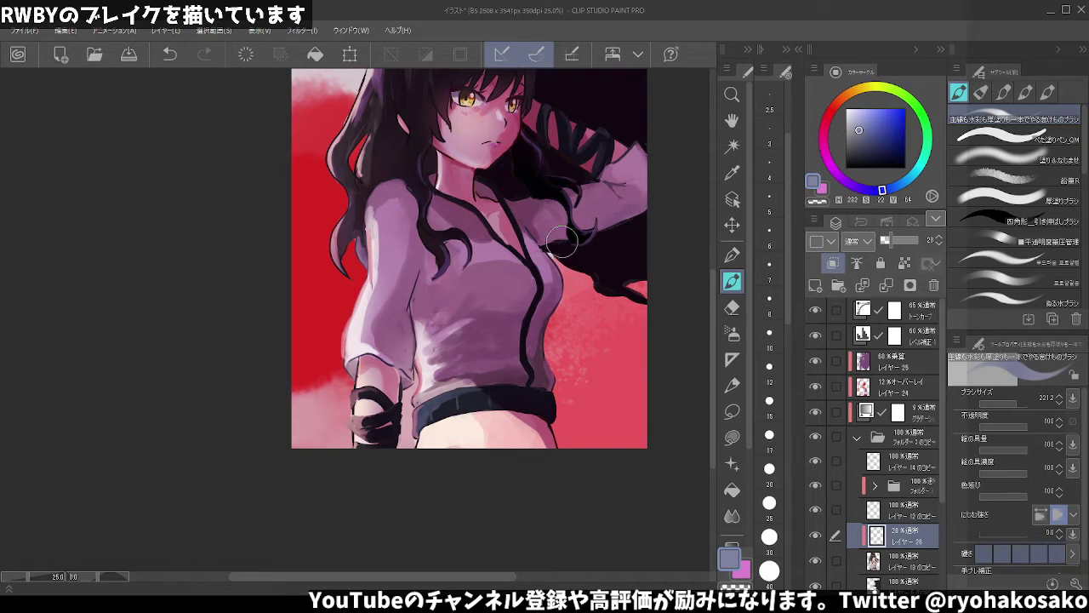
{"action": "left_click_drag", "start_coordinate": [564, 230], "coordinate": [544, 254]}
{"action": "key", "text": "bracketleft"}
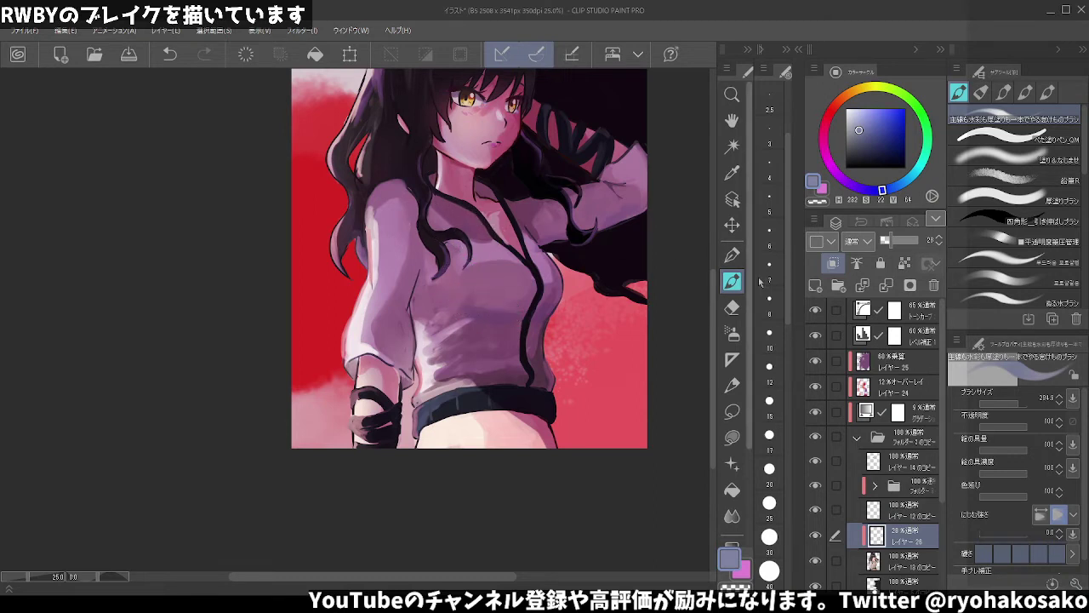
{"action": "left_click", "coordinate": [893, 560]}
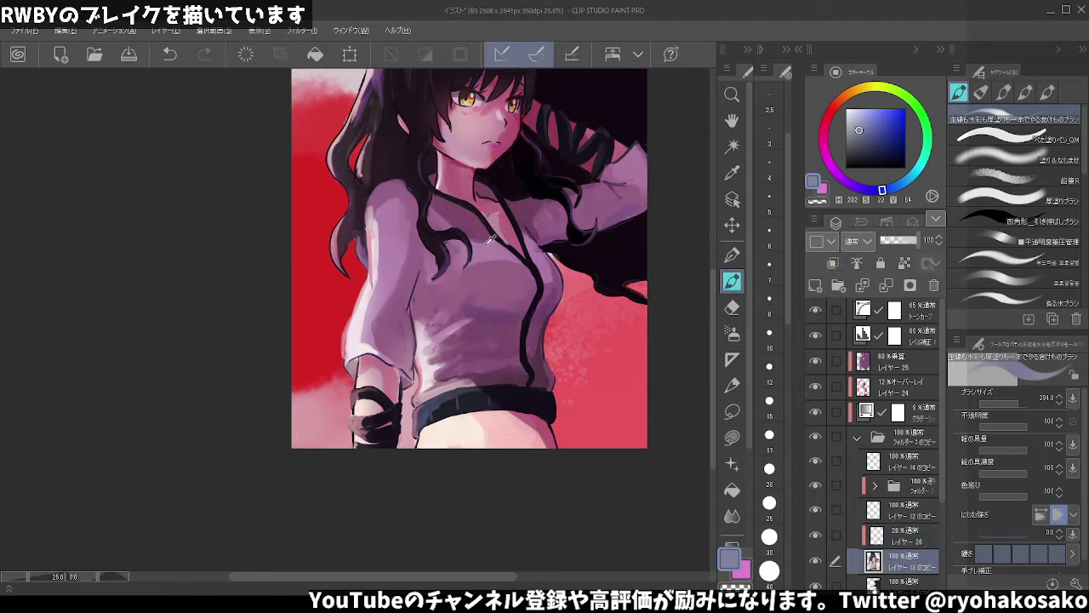
- Draw a dark collar line across the shirt with a smaller brush
{"action": "left_click", "coordinate": [488, 243], "text": "alt"}
{"action": "key", "text": "ctrl+z"}
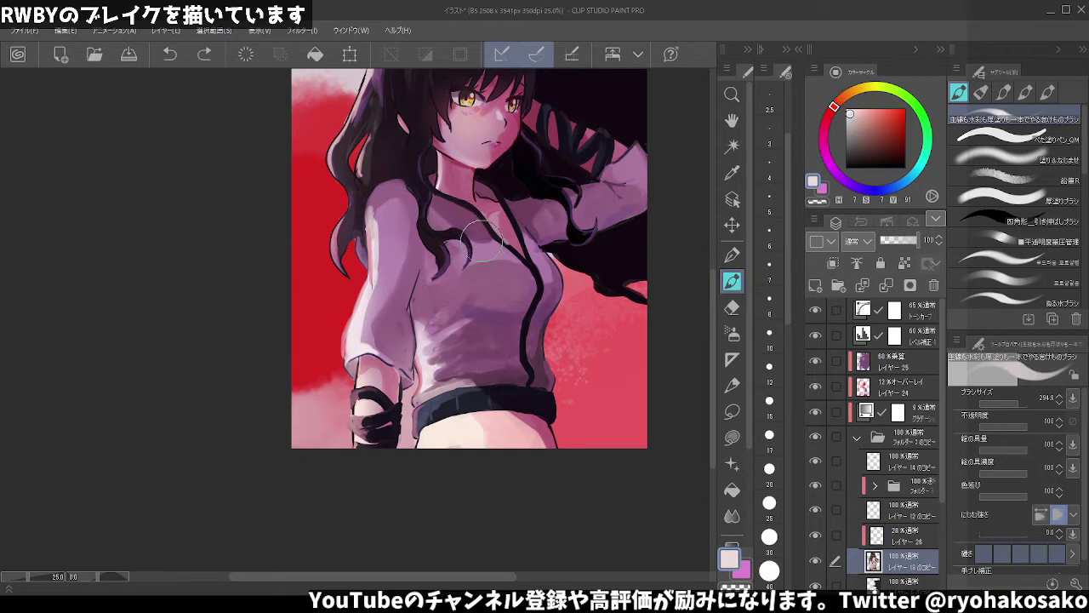
{"action": "left_click_drag", "start_coordinate": [481, 241], "coordinate": [461, 219]}
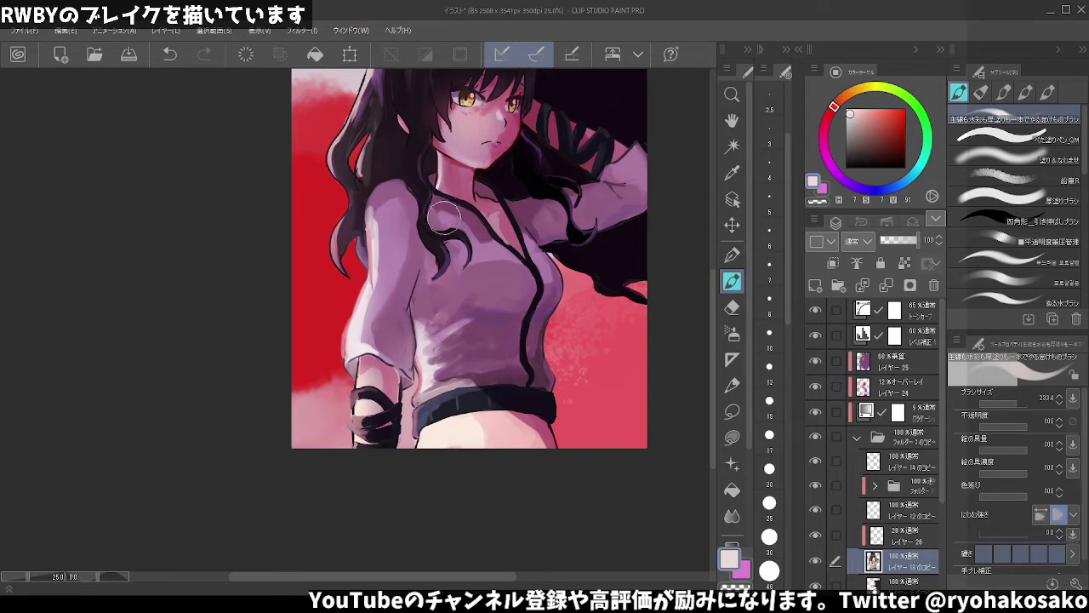
{"action": "left_click", "coordinate": [437, 243], "text": "alt"}
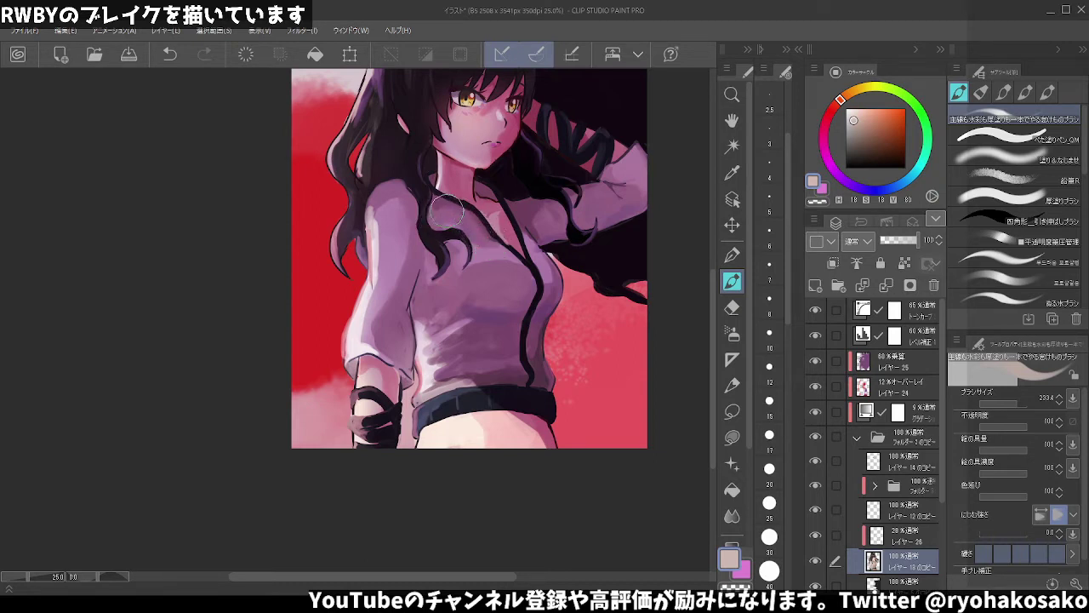
{"action": "left_click_drag", "start_coordinate": [448, 211], "coordinate": [526, 267]}
- Lock transparent pixels and dab light pink highlights on the shoulder and collar
{"action": "scroll", "coordinate": [513, 213], "scroll_direction": "down", "scroll_amount": 2}
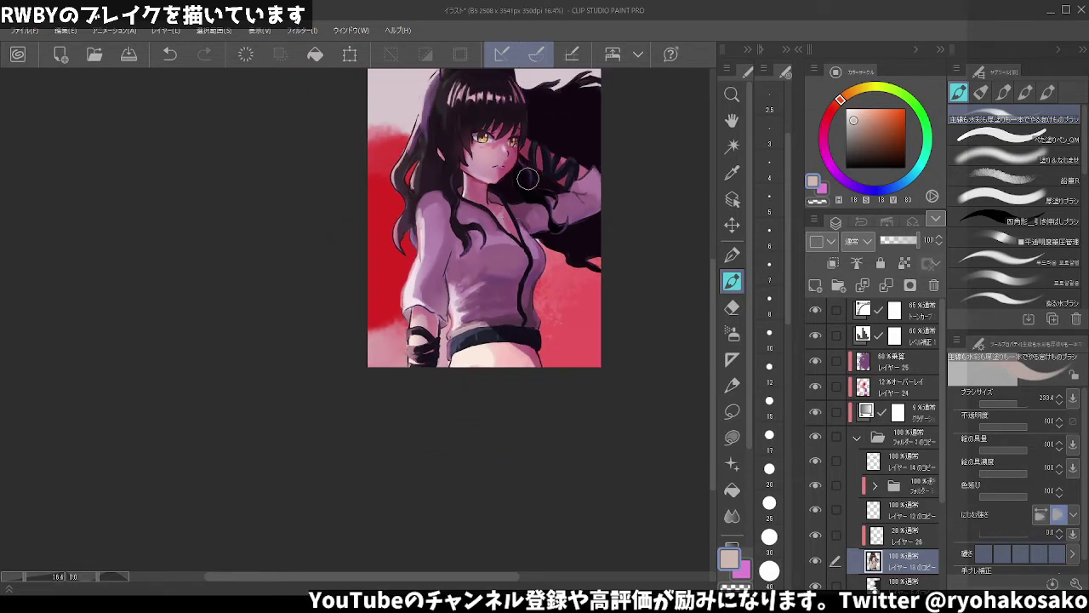
{"action": "scroll", "coordinate": [552, 247], "scroll_direction": "up", "scroll_amount": 3}
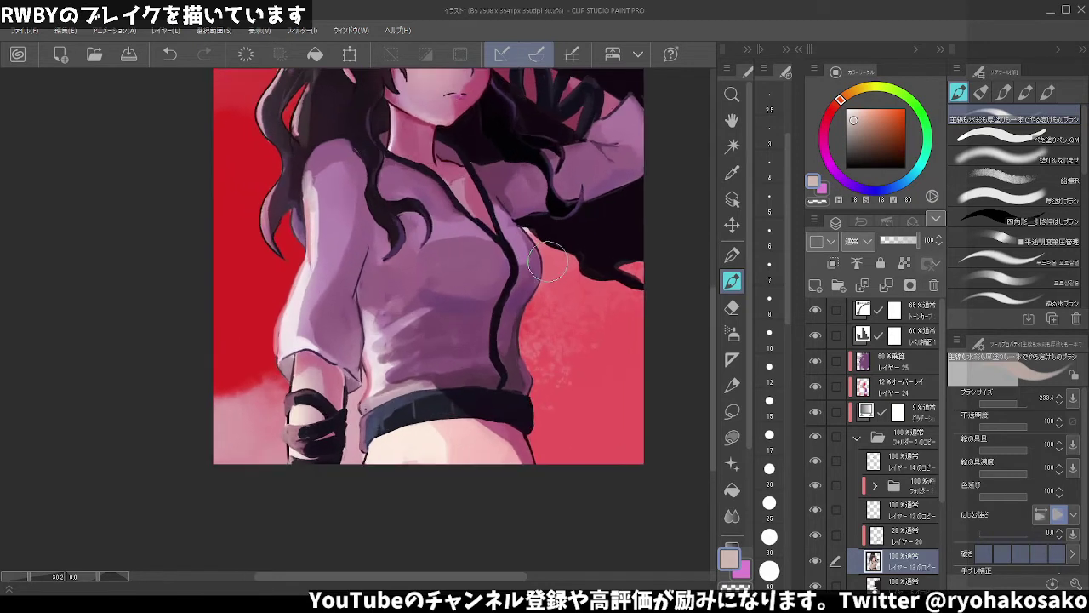
{"action": "left_click", "coordinate": [509, 228], "text": "alt"}
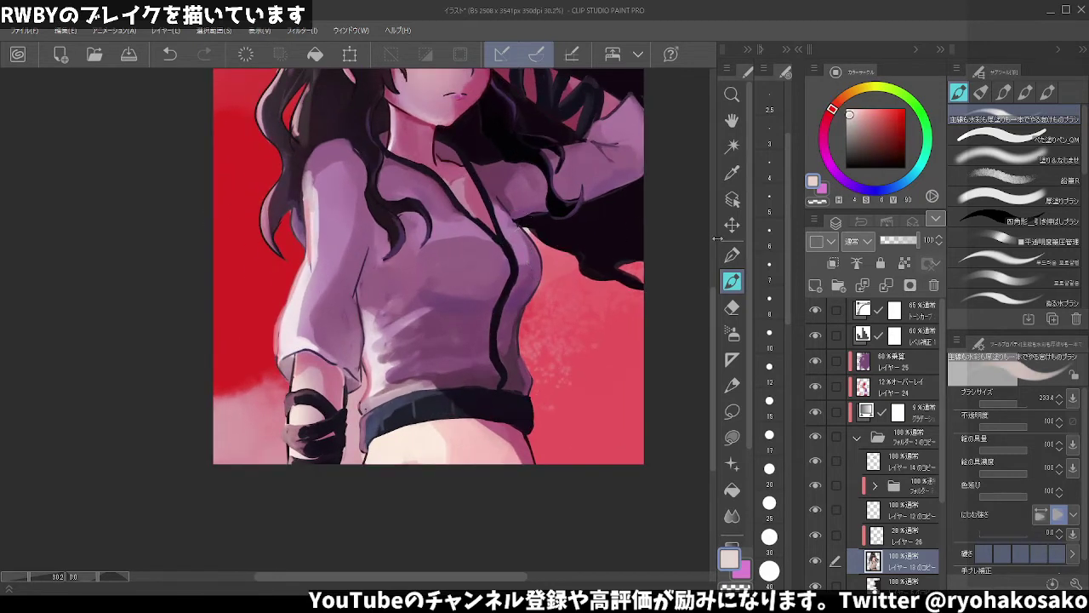
{"action": "left_click", "coordinate": [904, 262]}
{"action": "left_click_drag", "start_coordinate": [519, 238], "coordinate": [530, 243]}
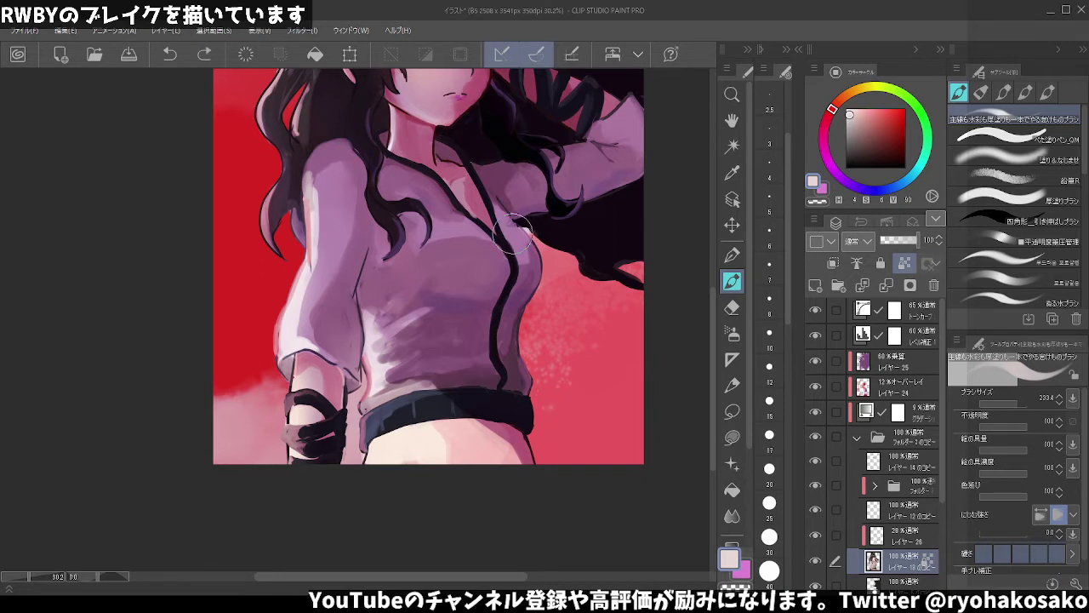
{"action": "left_click_drag", "start_coordinate": [528, 240], "coordinate": [533, 246]}
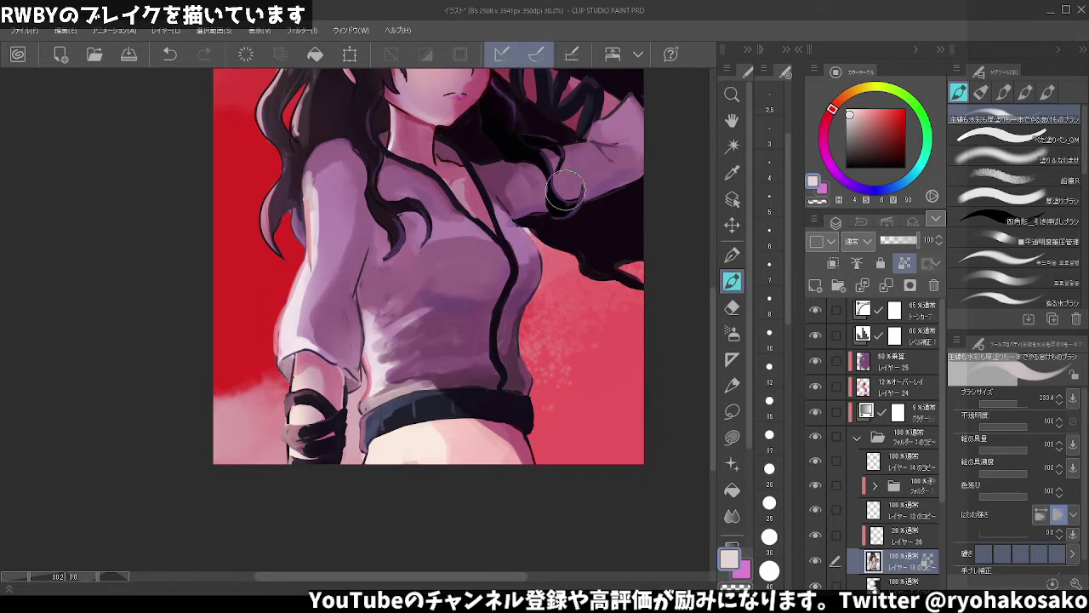
{"action": "left_click", "coordinate": [516, 269], "text": "alt"}
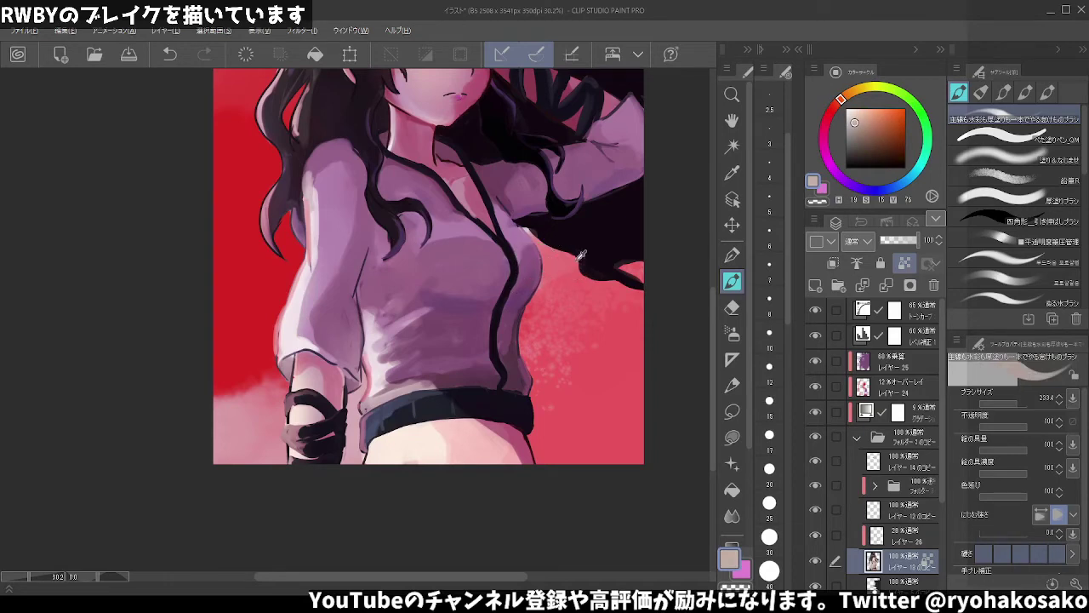
{"action": "scroll", "coordinate": [581, 255], "scroll_direction": "down", "scroll_amount": 5}
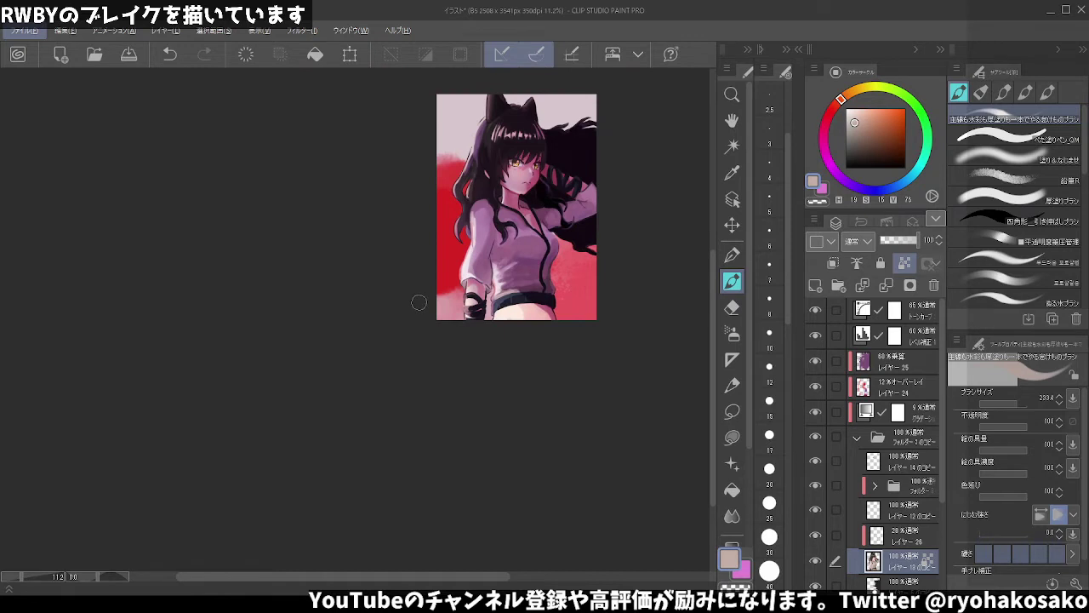
{"action": "scroll", "coordinate": [540, 308], "scroll_direction": "up", "scroll_amount": 1}
{"action": "left_click", "coordinate": [911, 362]}
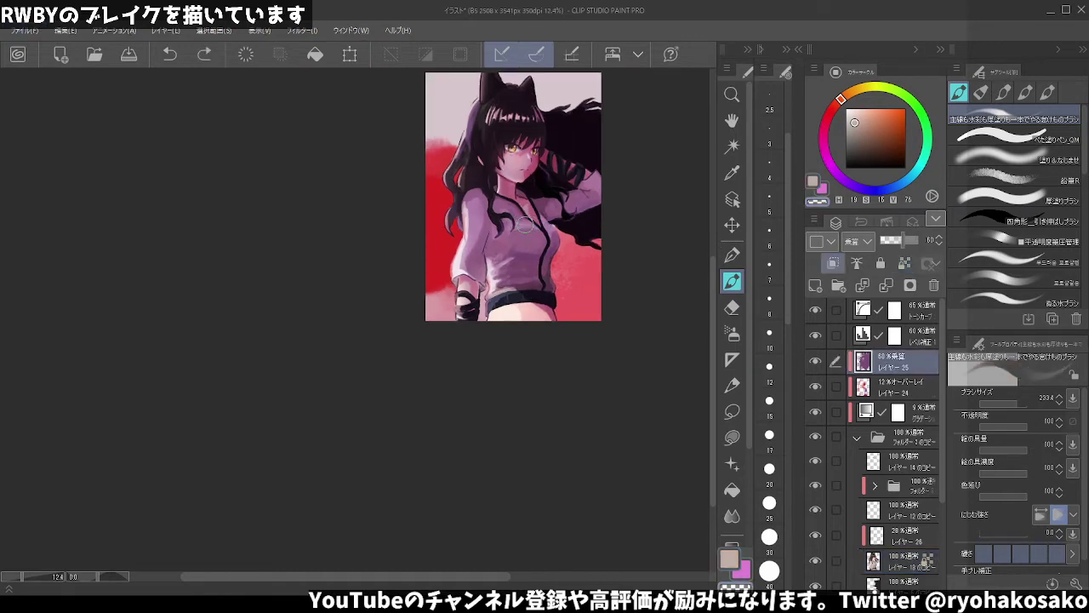
- Brighten the shirt's left side with the paint-and-blend brush
{"action": "left_click", "coordinate": [999, 151]}
{"action": "left_click", "coordinate": [998, 154]}
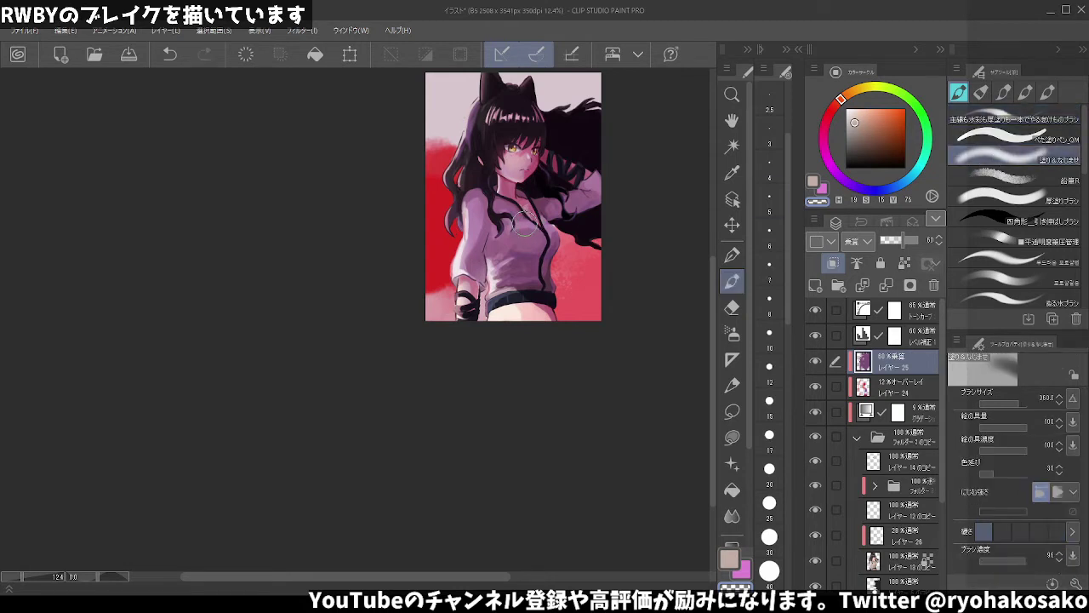
{"action": "left_click_drag", "start_coordinate": [526, 225], "coordinate": [528, 224]}
{"action": "key", "text": "ctrl+z"}
{"action": "scroll", "coordinate": [595, 146], "scroll_direction": "up", "scroll_amount": 1}
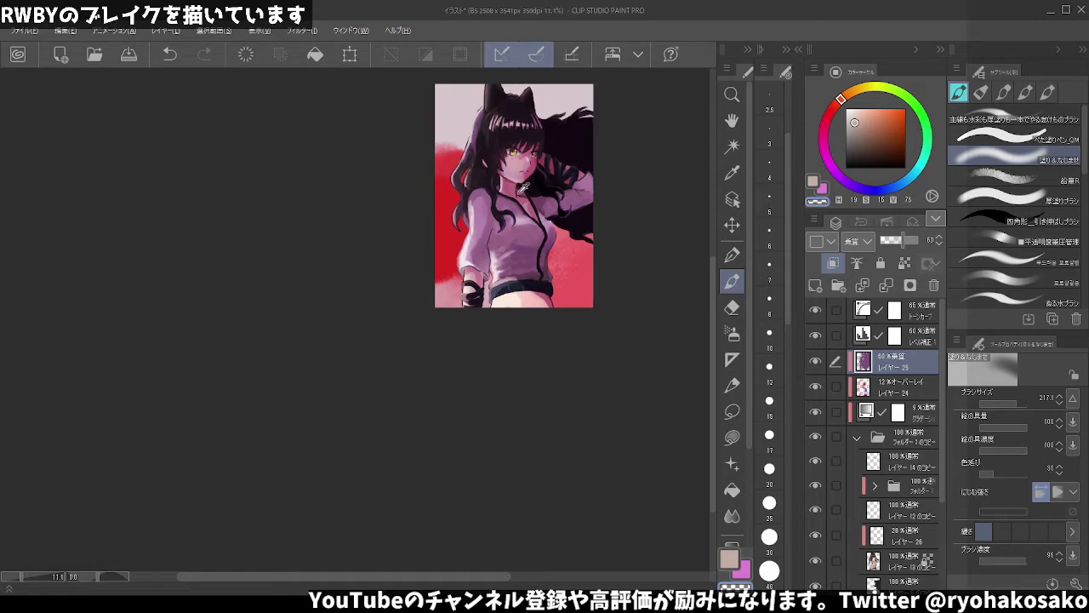
{"action": "scroll", "coordinate": [553, 179], "scroll_direction": "up", "scroll_amount": 1}
{"action": "scroll", "coordinate": [520, 202], "scroll_direction": "up", "scroll_amount": 1}
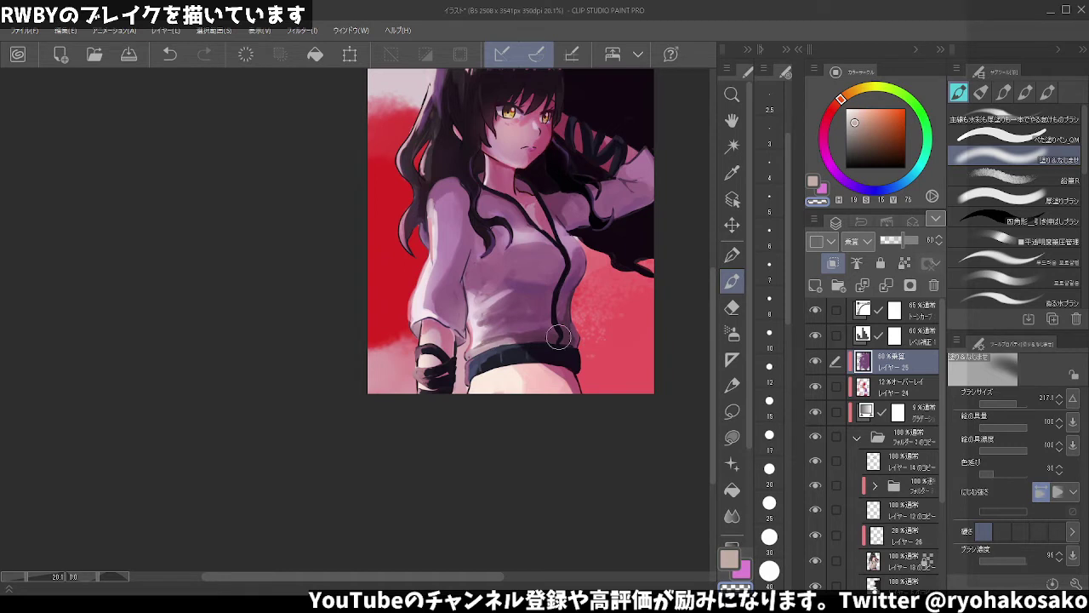
{"action": "left_click_drag", "start_coordinate": [477, 299], "coordinate": [470, 402]}
- Repaint the belly skin a lighter peach near the bottom edge on the base layer
{"action": "left_click", "coordinate": [898, 555]}
{"action": "left_click", "coordinate": [481, 374], "text": "alt"}
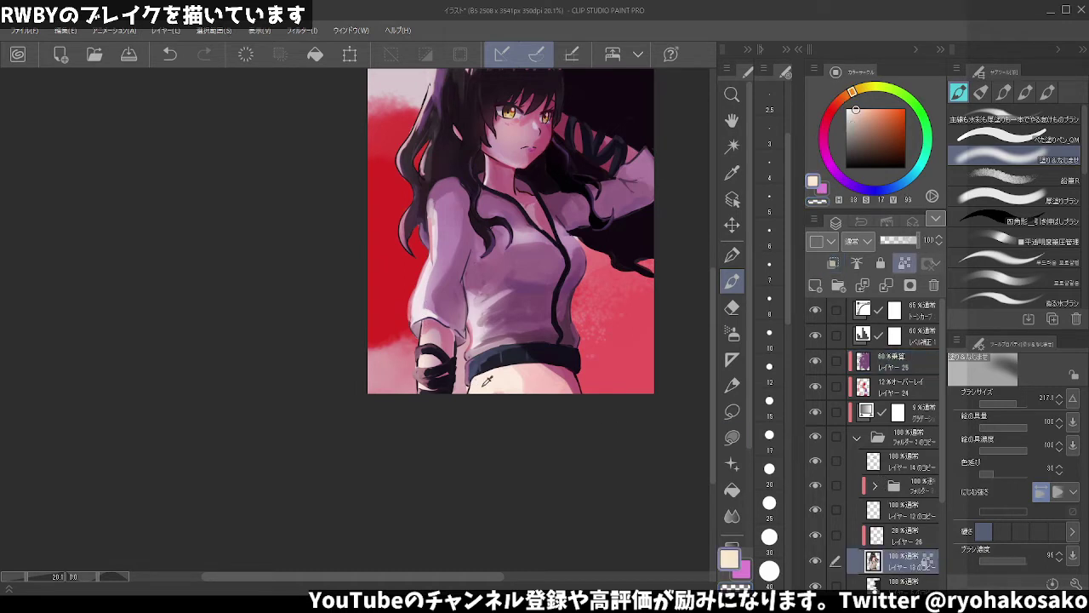
{"action": "left_click_drag", "start_coordinate": [472, 385], "coordinate": [485, 383]}
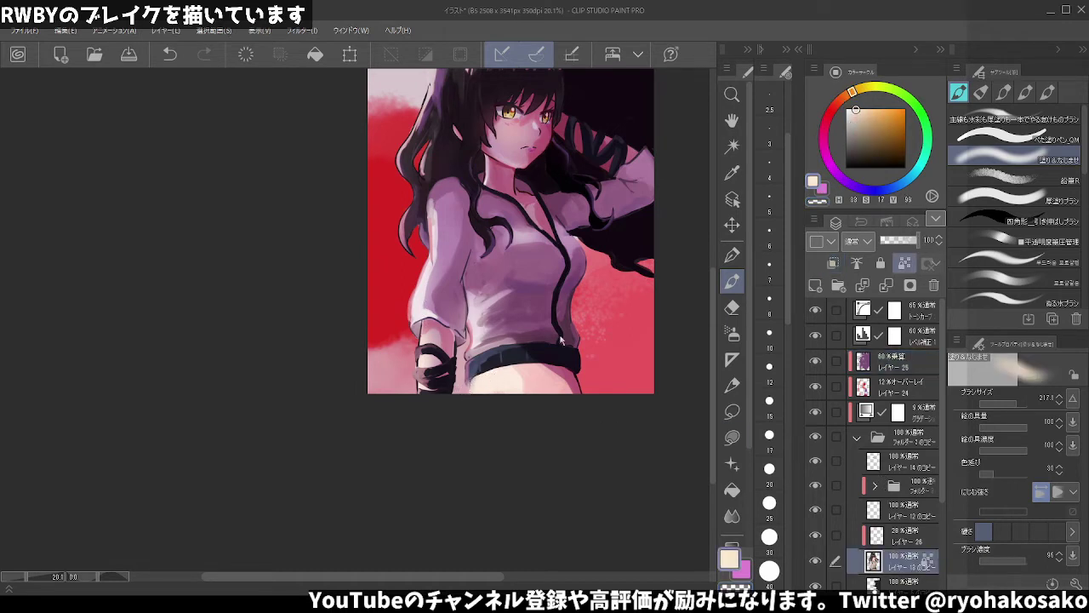
{"action": "key", "text": "ctrl+z"}
{"action": "left_click_drag", "start_coordinate": [489, 390], "coordinate": [480, 396]}
{"action": "key", "text": "ctrl+z"}
{"action": "left_click", "coordinate": [1043, 117]}
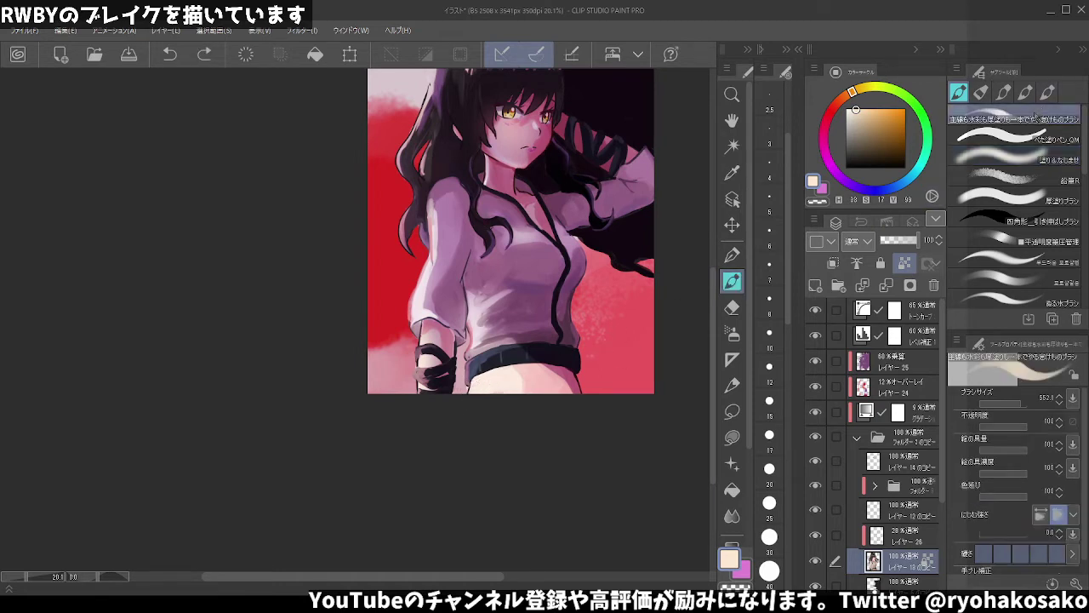
{"action": "left_click_drag", "start_coordinate": [486, 389], "coordinate": [474, 388]}
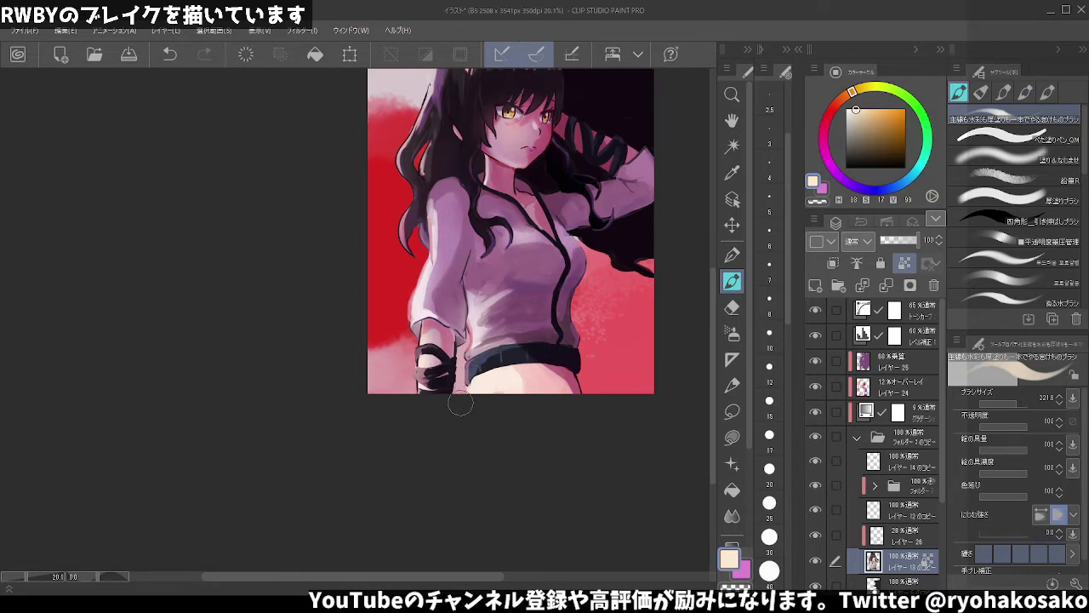
{"action": "left_click", "coordinate": [895, 383]}
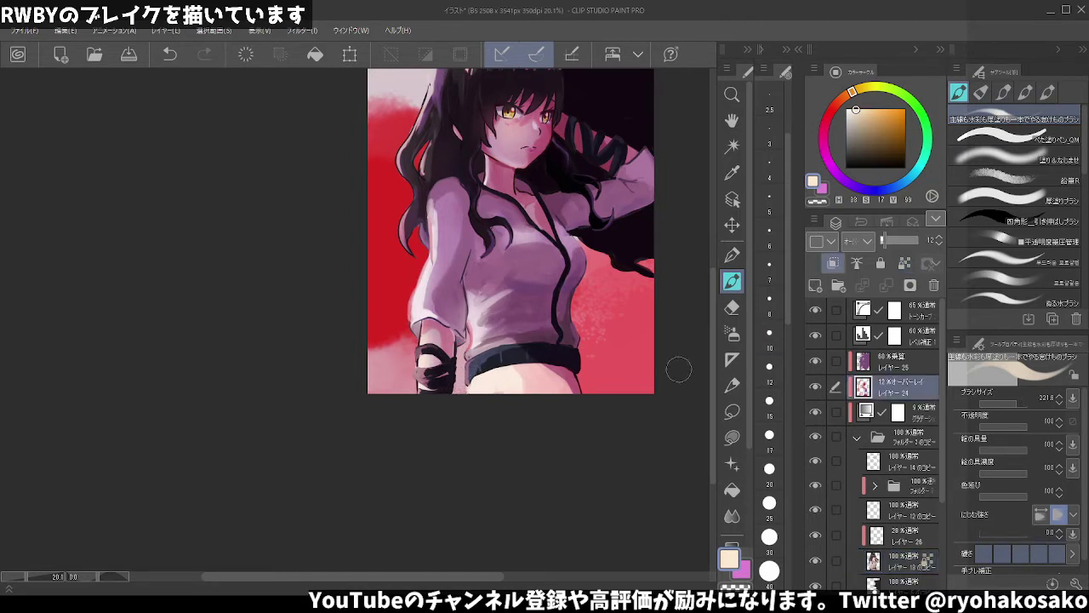
- Add a new Hard Light layer and pick a purple colour for the glow
{"action": "scroll", "coordinate": [679, 370], "scroll_direction": "up", "scroll_amount": 1}
{"action": "left_click", "coordinate": [815, 285]}
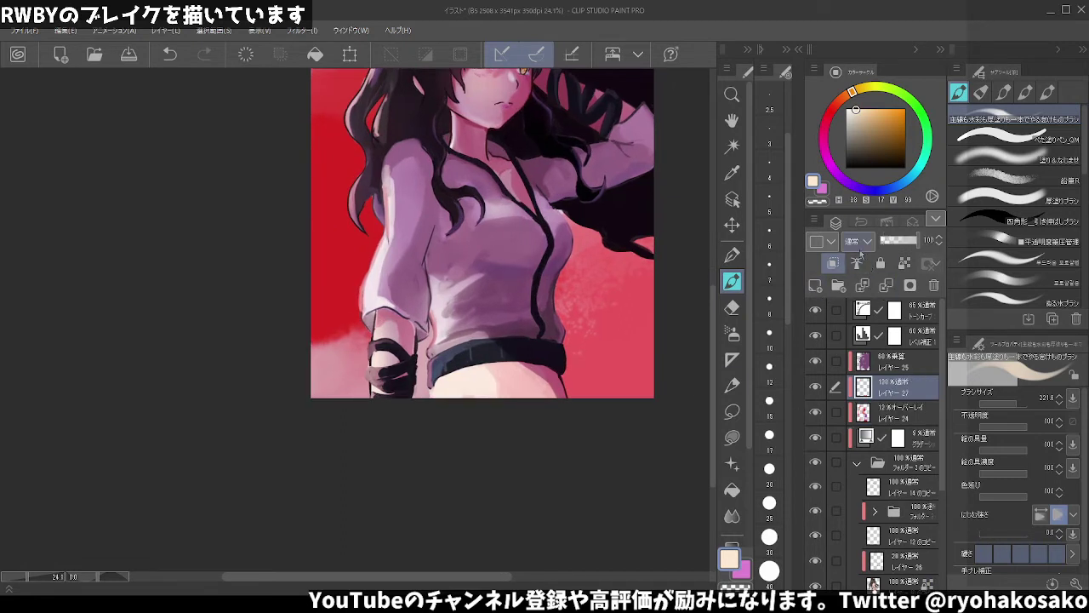
{"action": "left_click", "coordinate": [855, 241]}
{"action": "left_click", "coordinate": [842, 134]}
{"action": "left_click", "coordinate": [837, 175]}
{"action": "left_click", "coordinate": [877, 121]}
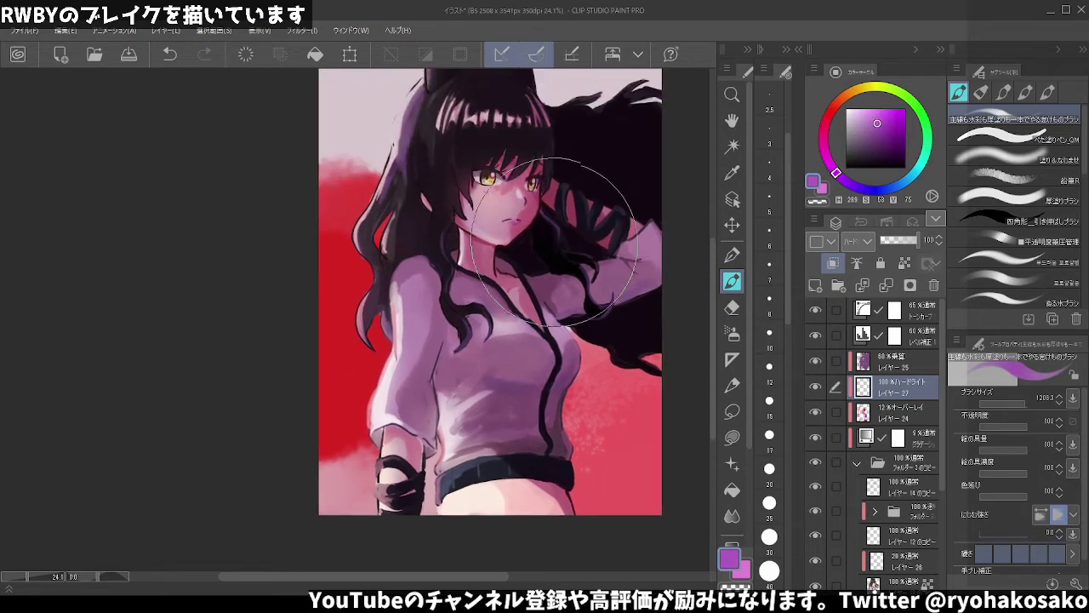
{"action": "left_click_drag", "start_coordinate": [510, 213], "coordinate": [541, 152]}
{"action": "key", "text": "ctrl+z"}
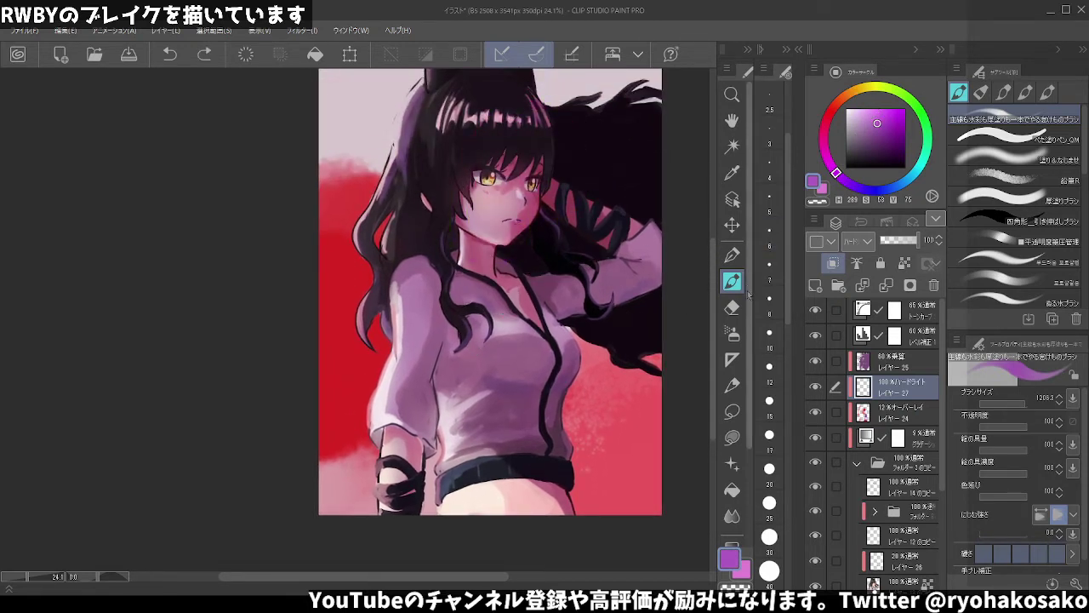
- Set up the soft airbrush with 86% layer opacity and a brush size around 1100
{"action": "left_click", "coordinate": [734, 333]}
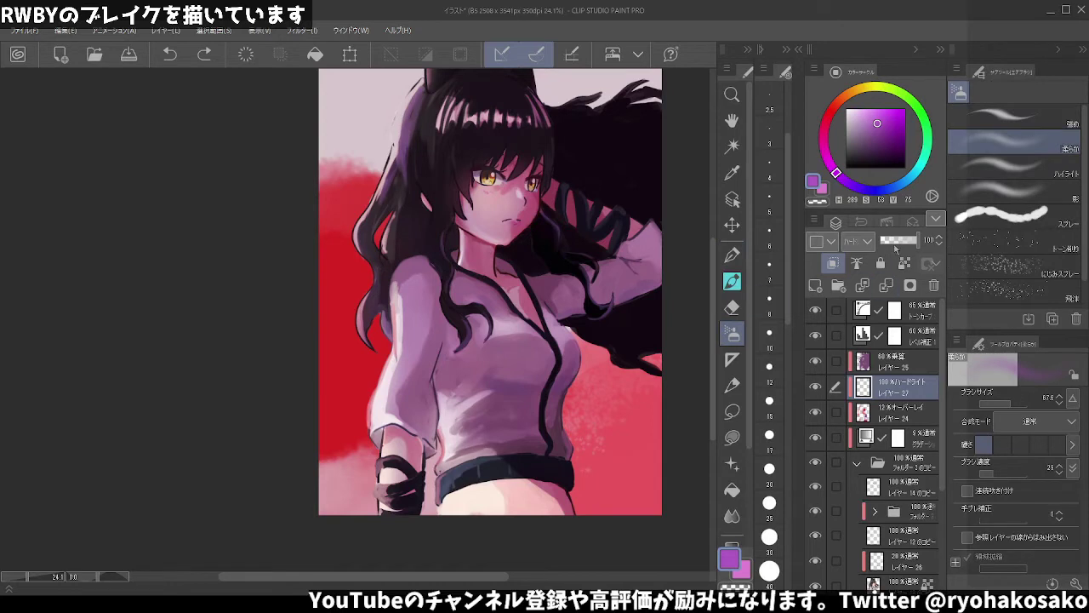
{"action": "left_click", "coordinate": [894, 244]}
{"action": "left_click_drag", "start_coordinate": [602, 217], "coordinate": [493, 255]}
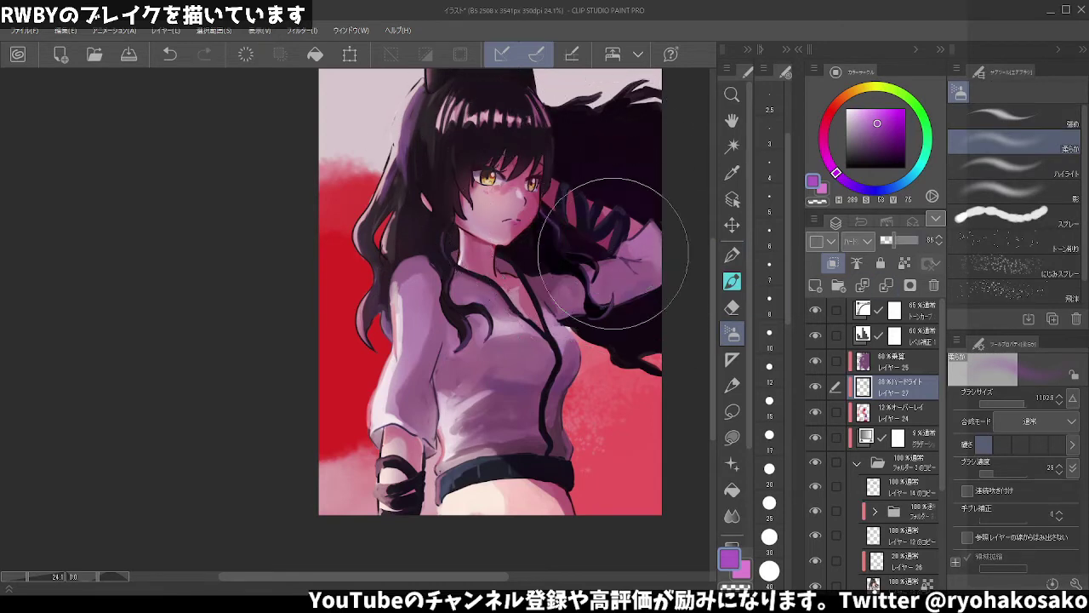
{"action": "left_click_drag", "start_coordinate": [600, 217], "coordinate": [511, 149]}
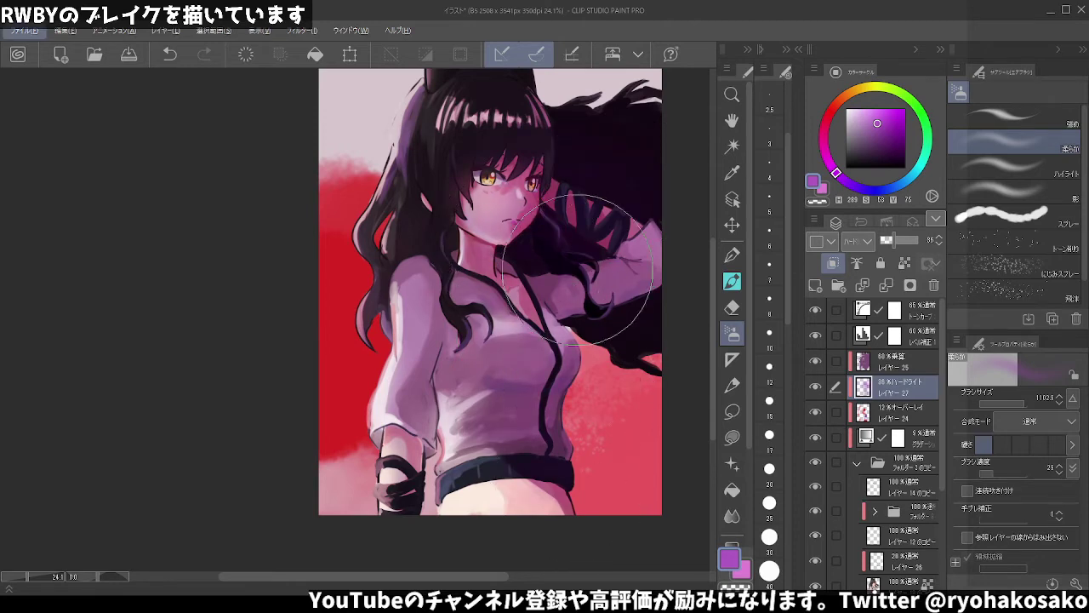
{"action": "scroll", "coordinate": [520, 256], "scroll_direction": "down", "scroll_amount": 1}
{"action": "scroll", "coordinate": [507, 219], "scroll_direction": "down", "scroll_amount": 1}
{"action": "scroll", "coordinate": [508, 219], "scroll_direction": "up", "scroll_amount": 2}
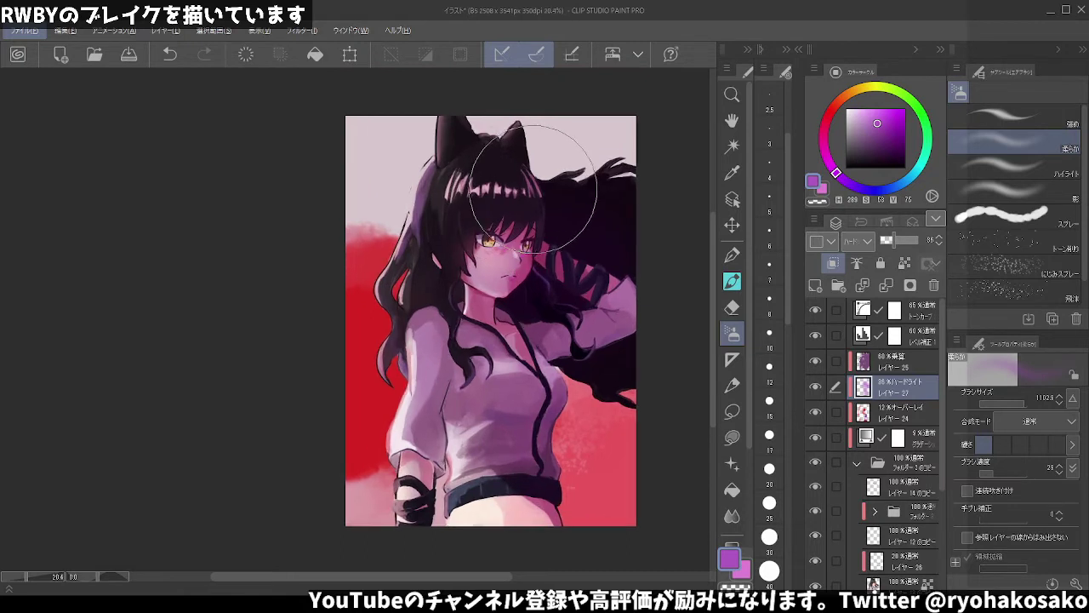
{"action": "scroll", "coordinate": [898, 460], "scroll_direction": "down", "scroll_amount": 2}
{"action": "scroll", "coordinate": [896, 458], "scroll_direction": "down", "scroll_amount": 3}
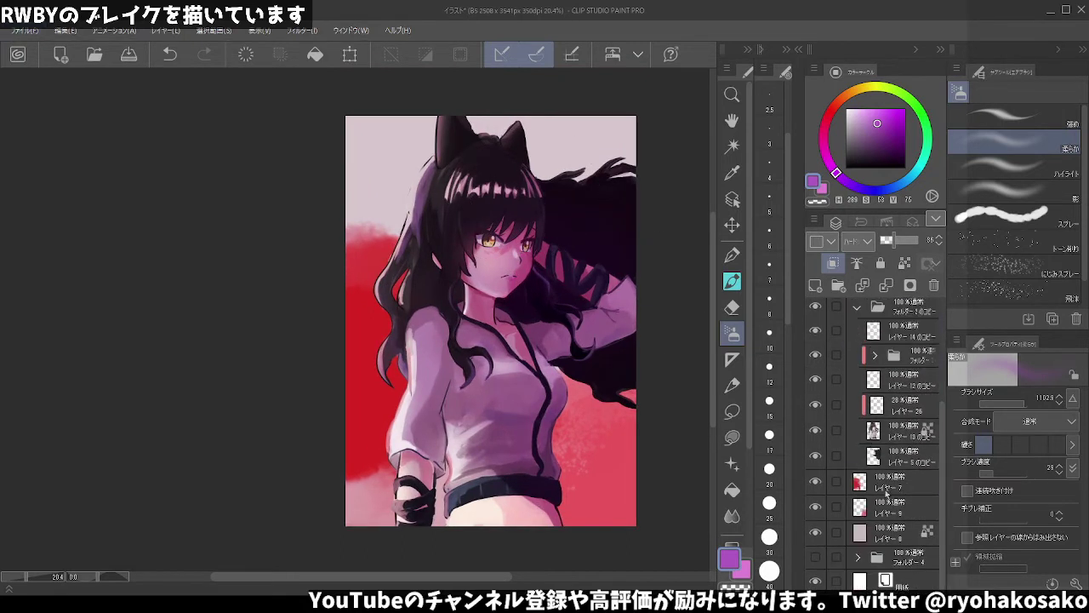
- Group layers 7, 9 and 8 into a new folder with Ctrl+G
{"action": "left_click", "coordinate": [887, 483]}
{"action": "left_click", "coordinate": [891, 511], "text": "ctrl"}
{"action": "left_click", "coordinate": [892, 536], "text": "ctrl"}
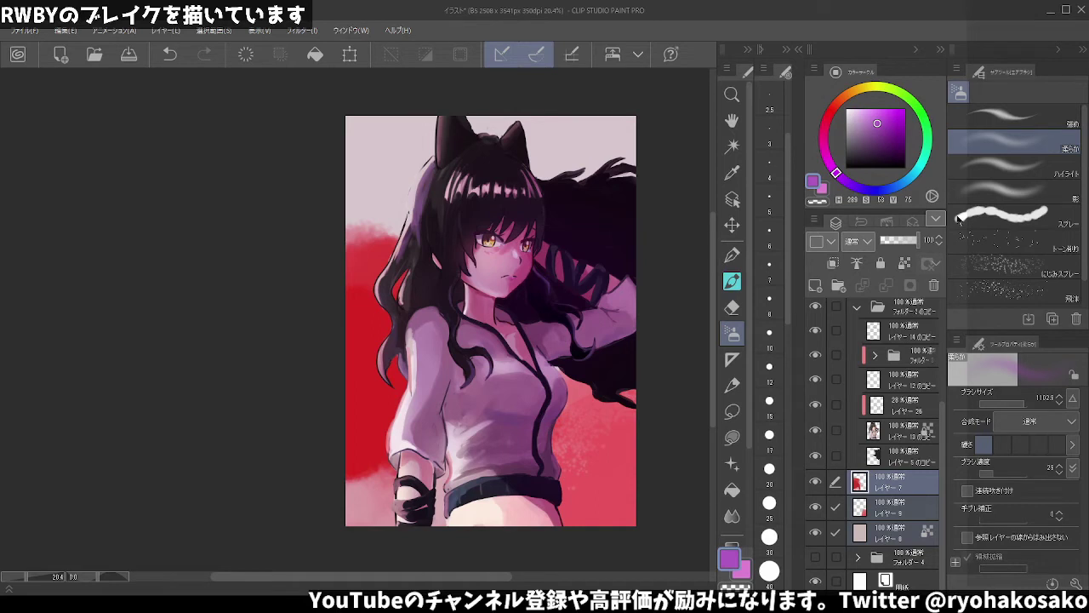
{"action": "key", "text": "ctrl+g"}
- Reselect layer 7 inside the new folder and return to the regular brush
{"action": "left_click", "coordinate": [899, 509]}
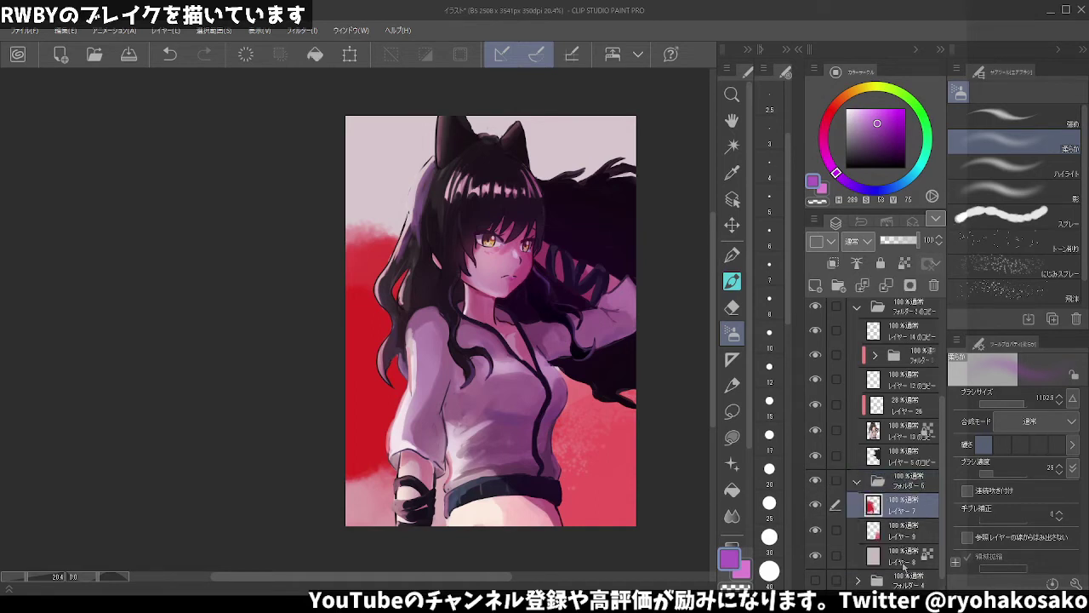
{"action": "left_click_drag", "start_coordinate": [901, 482], "coordinate": [904, 487]}
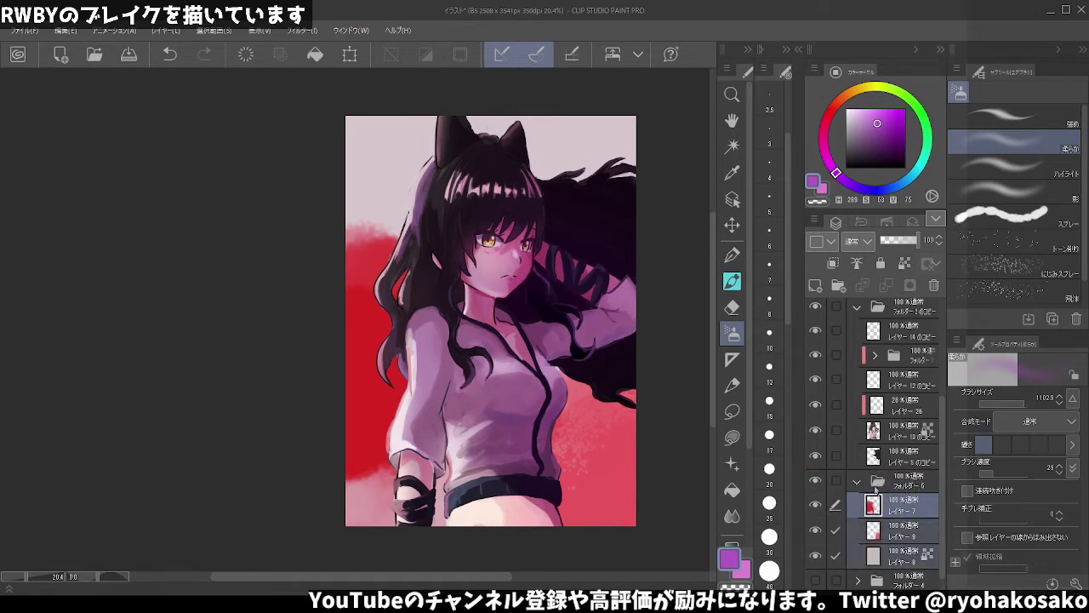
{"action": "left_click", "coordinate": [857, 482]}
{"action": "left_click", "coordinate": [857, 533]}
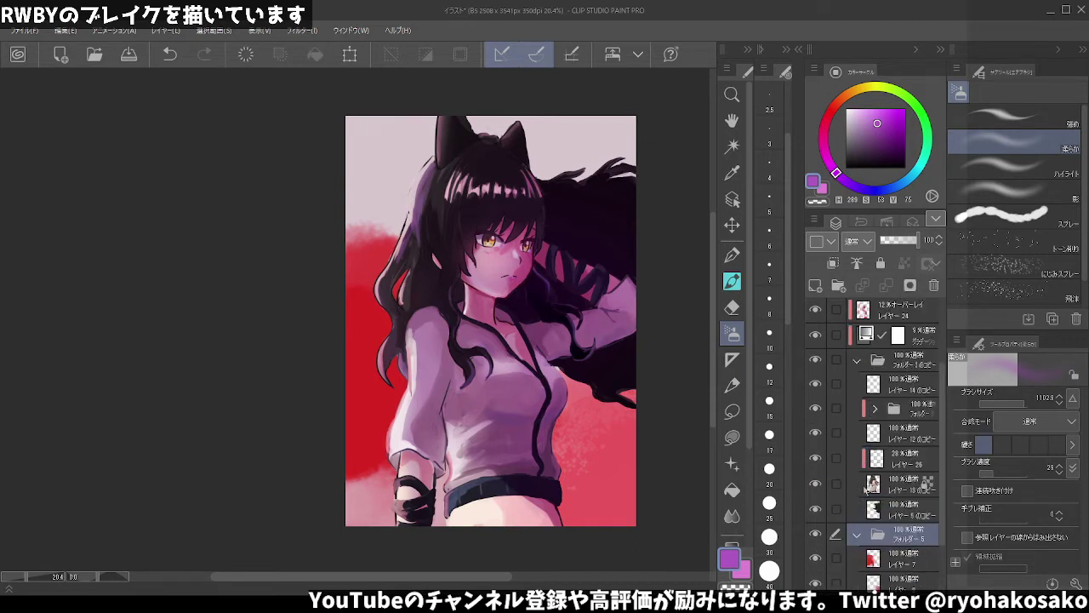
{"action": "left_click", "coordinate": [889, 536]}
{"action": "scroll", "coordinate": [1013, 127], "scroll_direction": "down", "scroll_amount": 1}
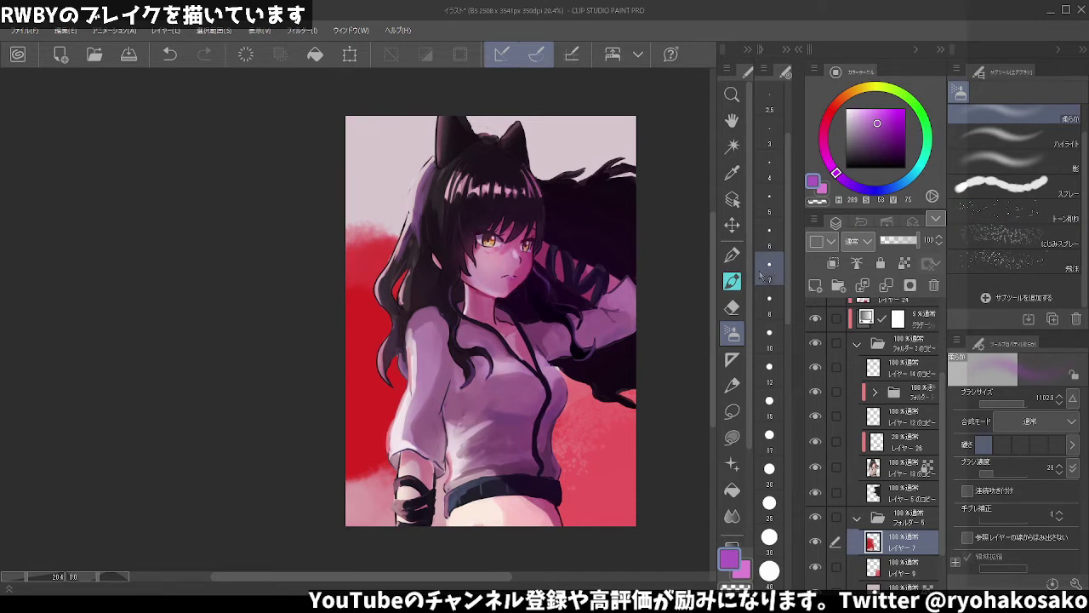
{"action": "left_click", "coordinate": [732, 281]}
{"action": "scroll", "coordinate": [1021, 222], "scroll_direction": "down", "scroll_amount": 2}
{"action": "scroll", "coordinate": [1020, 222], "scroll_direction": "down", "scroll_amount": 3}
- Sample the background red and test grass-brush strokes at the top and lower left, undoing them
{"action": "scroll", "coordinate": [1021, 222], "scroll_direction": "down", "scroll_amount": 2}
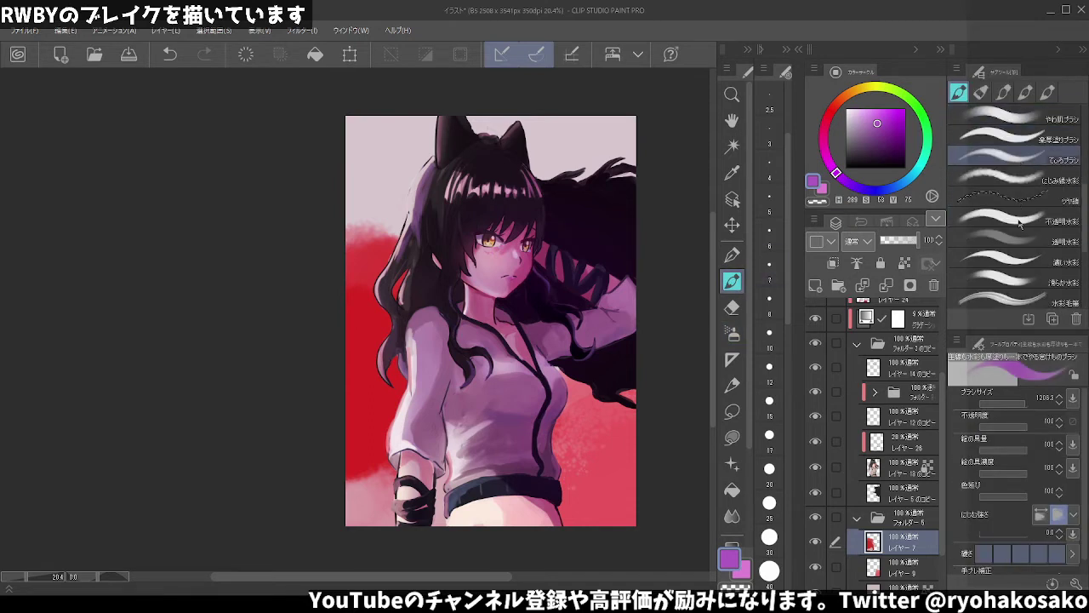
{"action": "scroll", "coordinate": [1021, 224], "scroll_direction": "down", "scroll_amount": 1}
{"action": "scroll", "coordinate": [1023, 225], "scroll_direction": "down", "scroll_amount": 2}
{"action": "scroll", "coordinate": [1026, 228], "scroll_direction": "down", "scroll_amount": 2}
{"action": "scroll", "coordinate": [1026, 228], "scroll_direction": "up", "scroll_amount": 3}
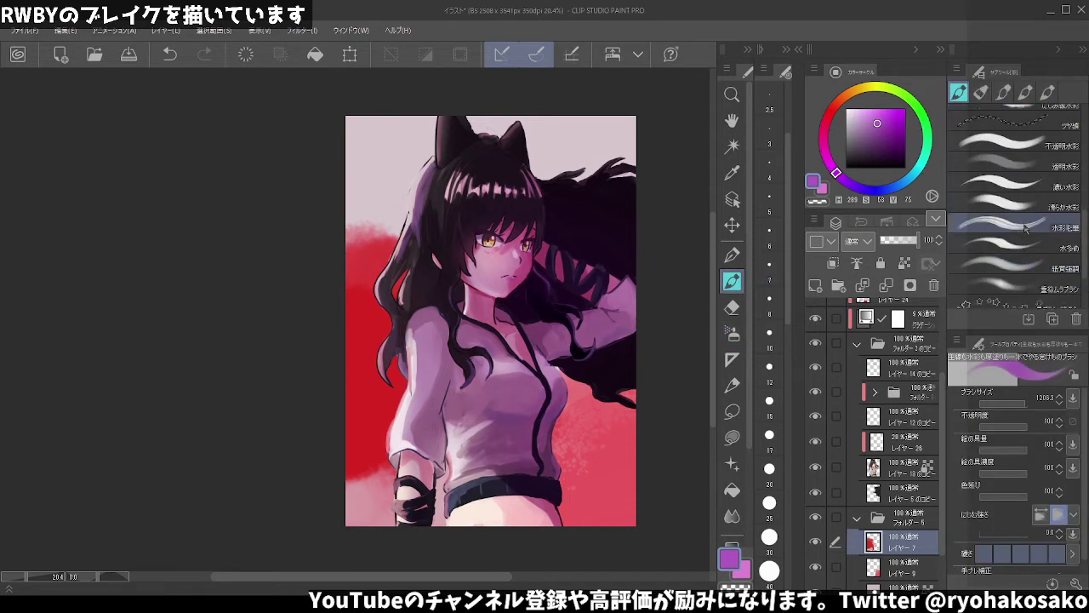
{"action": "scroll", "coordinate": [1026, 228], "scroll_direction": "down", "scroll_amount": 3}
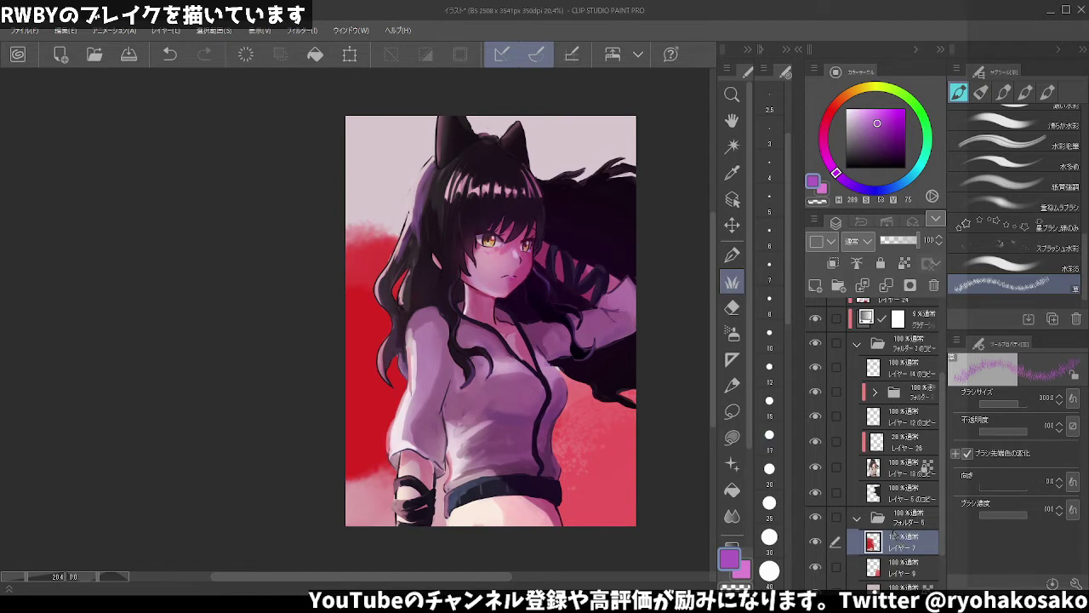
{"action": "left_click", "coordinate": [368, 275], "text": "alt"}
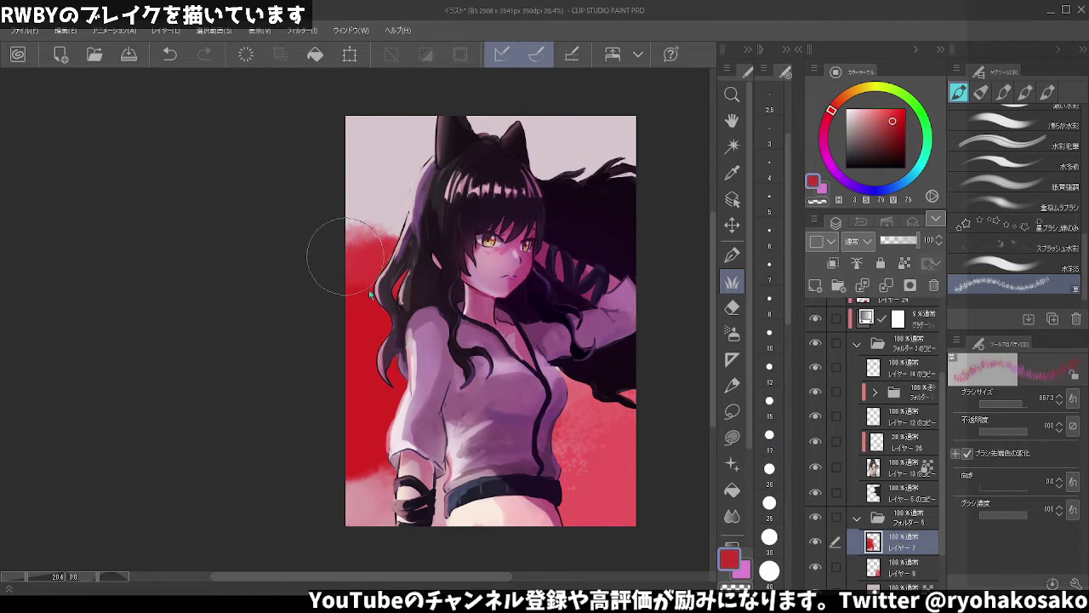
{"action": "left_click_drag", "start_coordinate": [349, 234], "coordinate": [408, 230]}
{"action": "key", "text": "ctrl+z"}
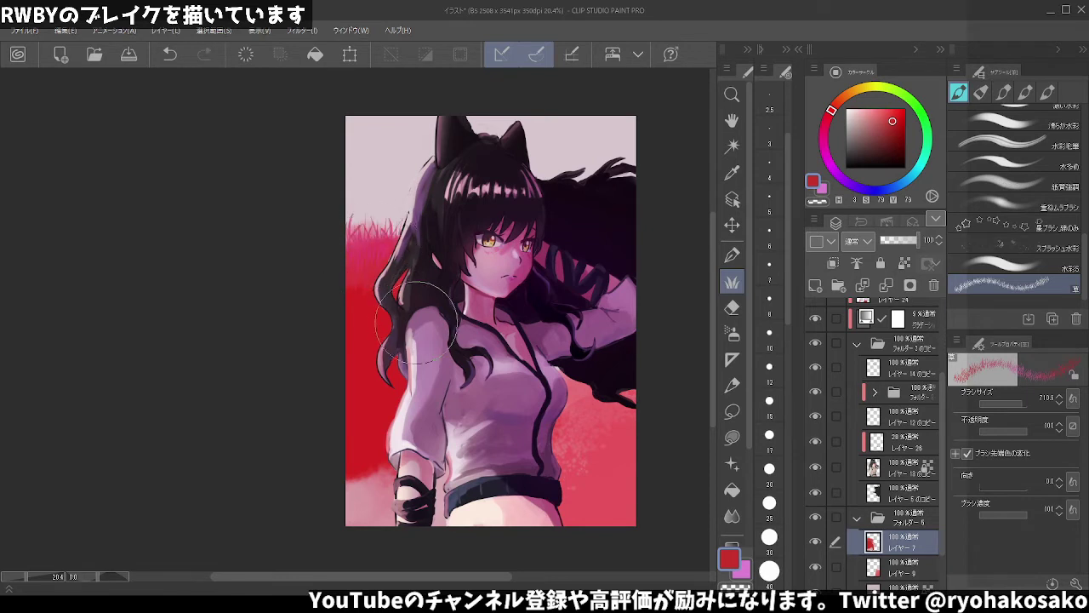
{"action": "left_click_drag", "start_coordinate": [341, 437], "coordinate": [358, 444]}
{"action": "key", "text": "ctrl+z"}
{"action": "key", "text": "ctrl+z"}
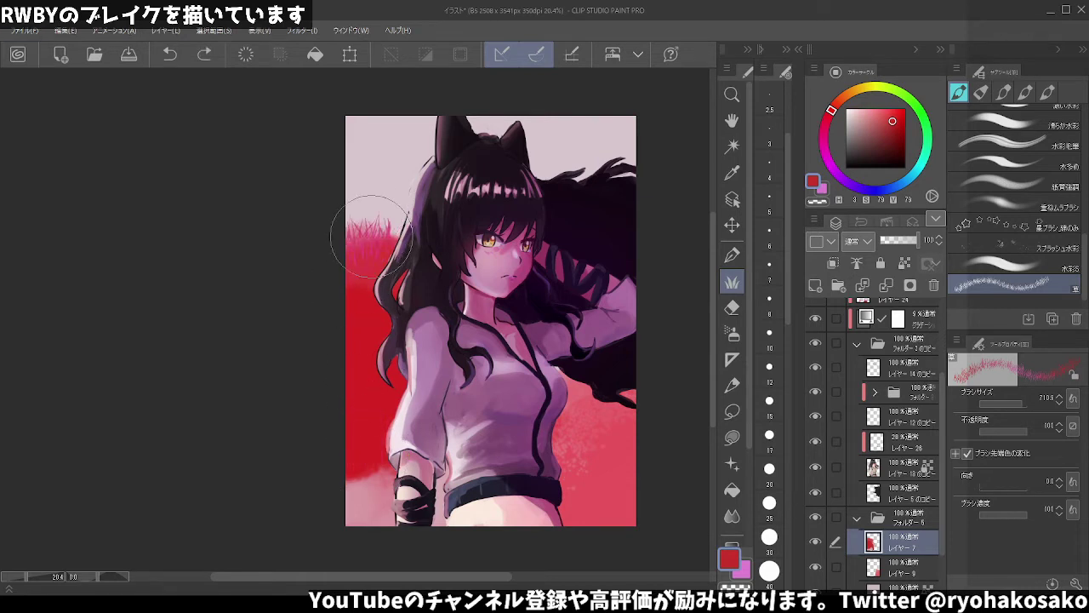
- Paint paler pink grass strokes along the upper-left red edge beside her hair
{"action": "left_click_drag", "start_coordinate": [372, 236], "coordinate": [405, 255]}
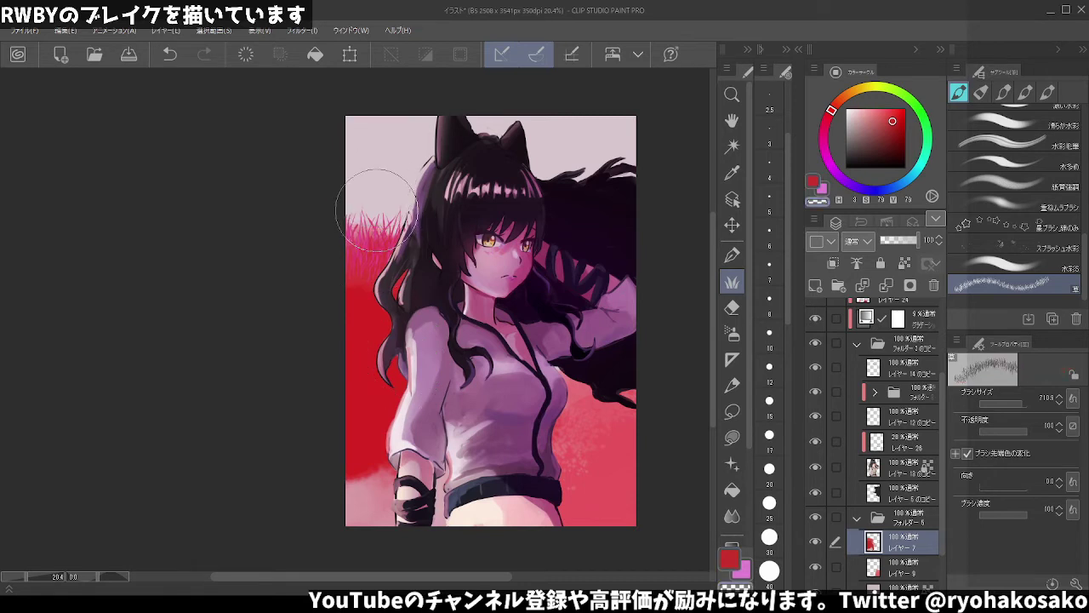
{"action": "left_click_drag", "start_coordinate": [379, 208], "coordinate": [400, 217]}
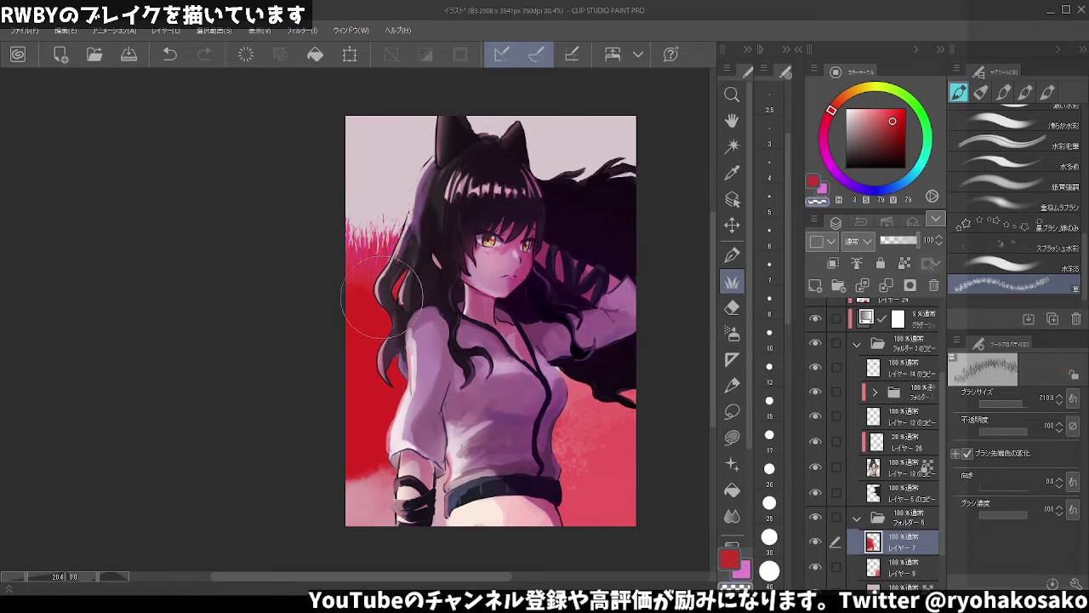
{"action": "left_click_drag", "start_coordinate": [362, 254], "coordinate": [340, 219]}
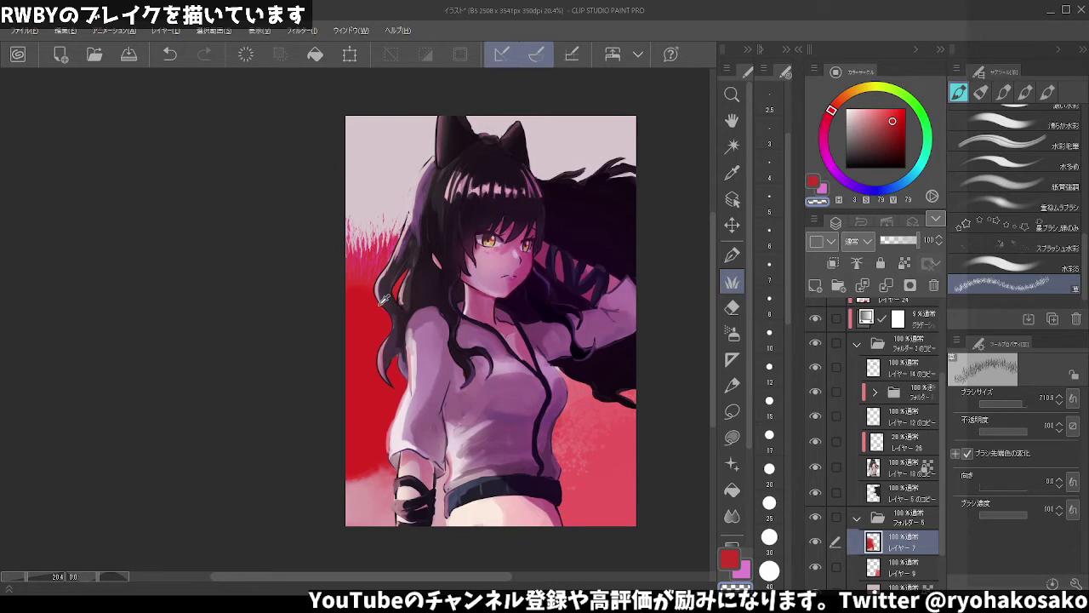
{"action": "mouse_move", "coordinate": [375, 251]}
{"action": "left_mouse_down"}
{"action": "mouse_move", "coordinate": [360, 213]}
{"action": "mouse_move", "coordinate": [408, 213]}
{"action": "left_mouse_up"}
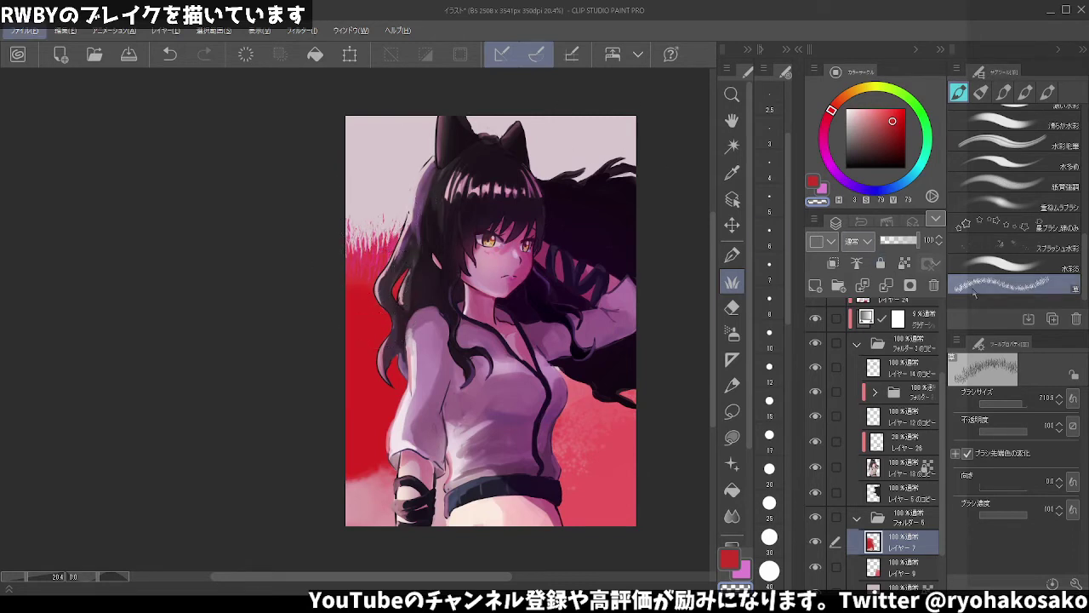
{"action": "scroll", "coordinate": [976, 293], "scroll_direction": "down", "scroll_amount": 1}
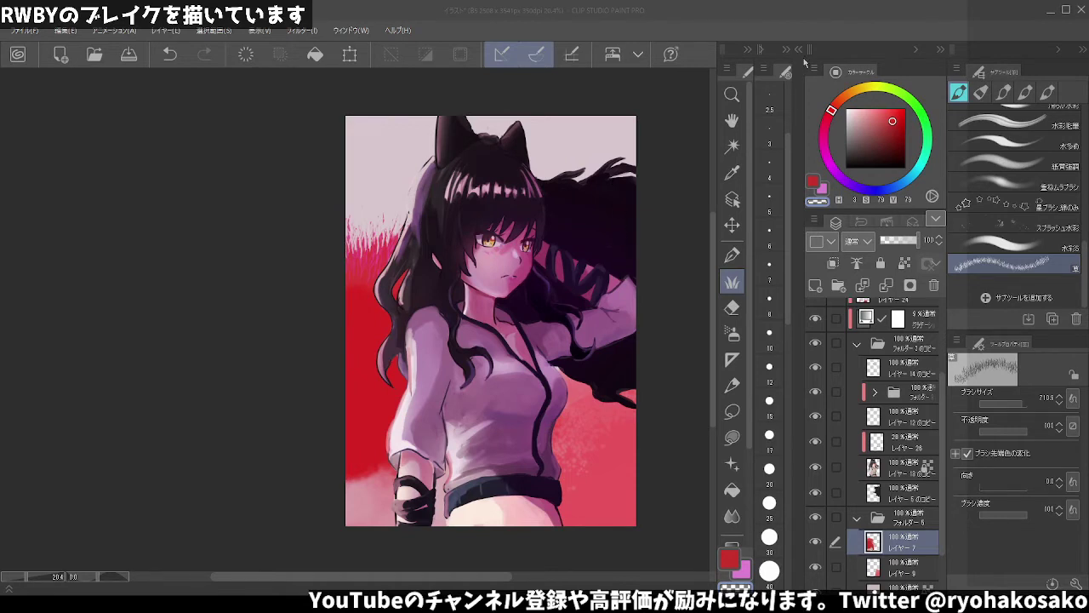
- Add a new brush to the set and repaint the red top edge and lower-left area by the arm
{"action": "left_click_drag", "start_coordinate": [885, 264], "coordinate": [1013, 285]}
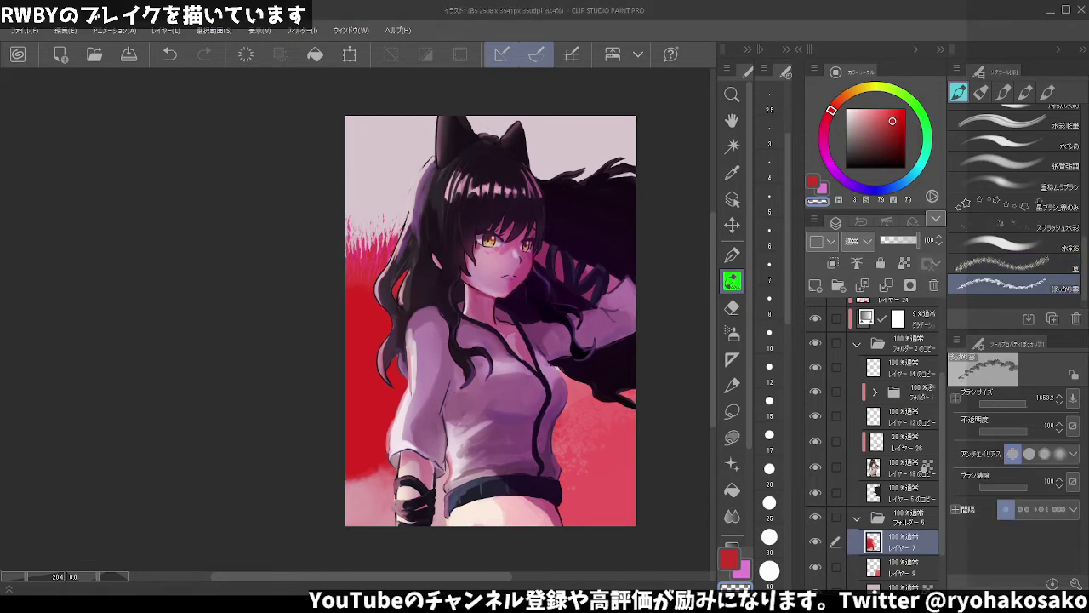
{"action": "mouse_move", "coordinate": [381, 296]}
{"action": "left_mouse_down"}
{"action": "mouse_move", "coordinate": [328, 238]}
{"action": "mouse_move", "coordinate": [363, 288]}
{"action": "mouse_move", "coordinate": [366, 240]}
{"action": "mouse_move", "coordinate": [374, 260]}
{"action": "left_mouse_up"}
{"action": "key", "text": "ctrl+z"}
{"action": "left_click", "coordinate": [391, 209], "text": "alt"}
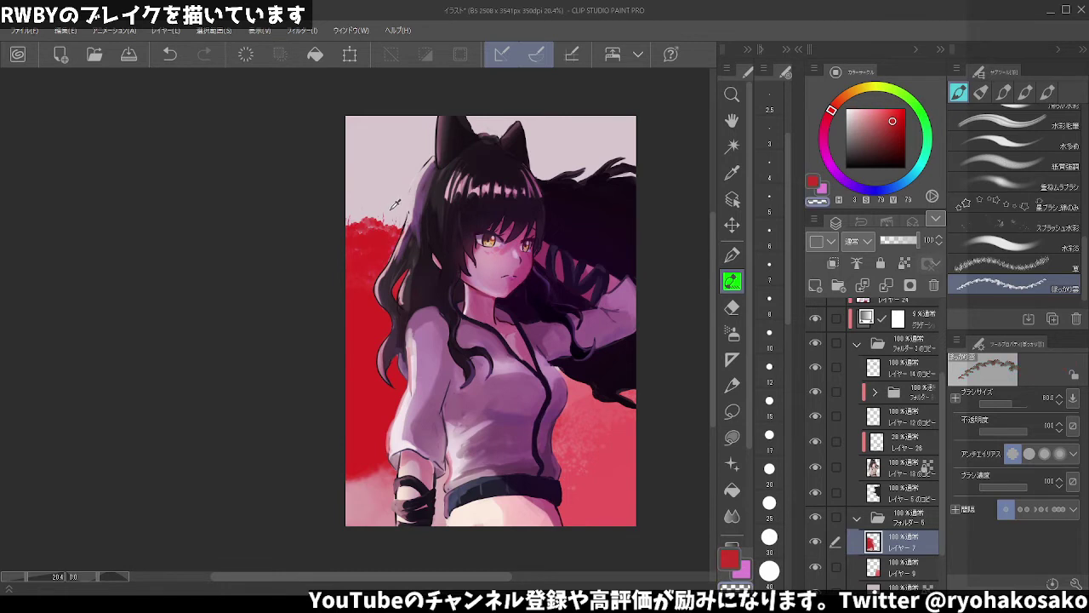
{"action": "left_click_drag", "start_coordinate": [391, 210], "coordinate": [383, 226]}
{"action": "left_click", "coordinate": [376, 441], "text": "alt"}
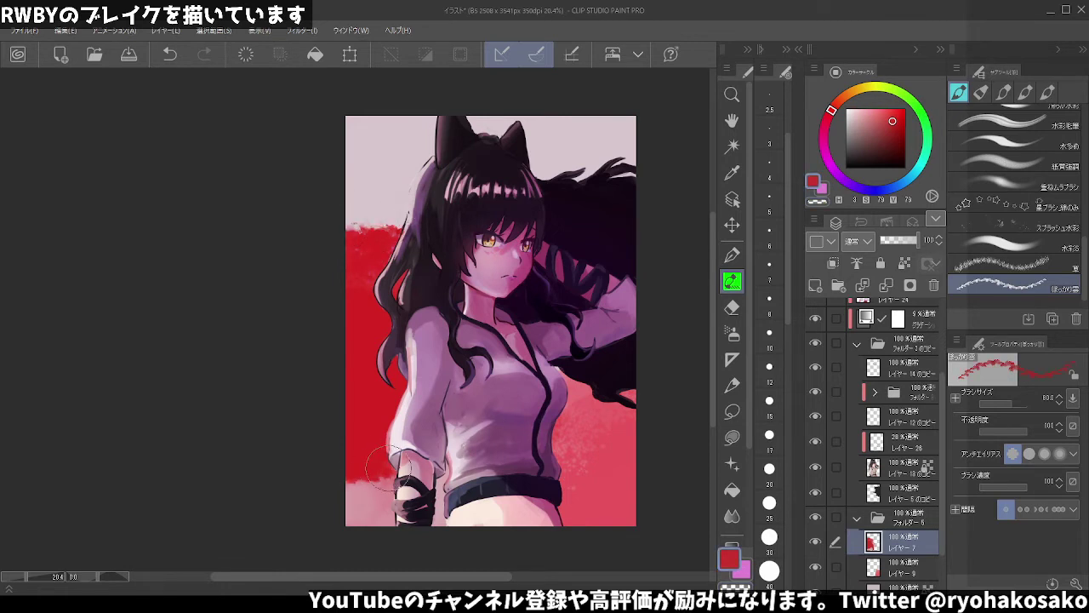
{"action": "mouse_move", "coordinate": [362, 494]}
{"action": "left_mouse_down"}
{"action": "mouse_move", "coordinate": [389, 476]}
{"action": "mouse_move", "coordinate": [353, 498]}
{"action": "left_mouse_up"}
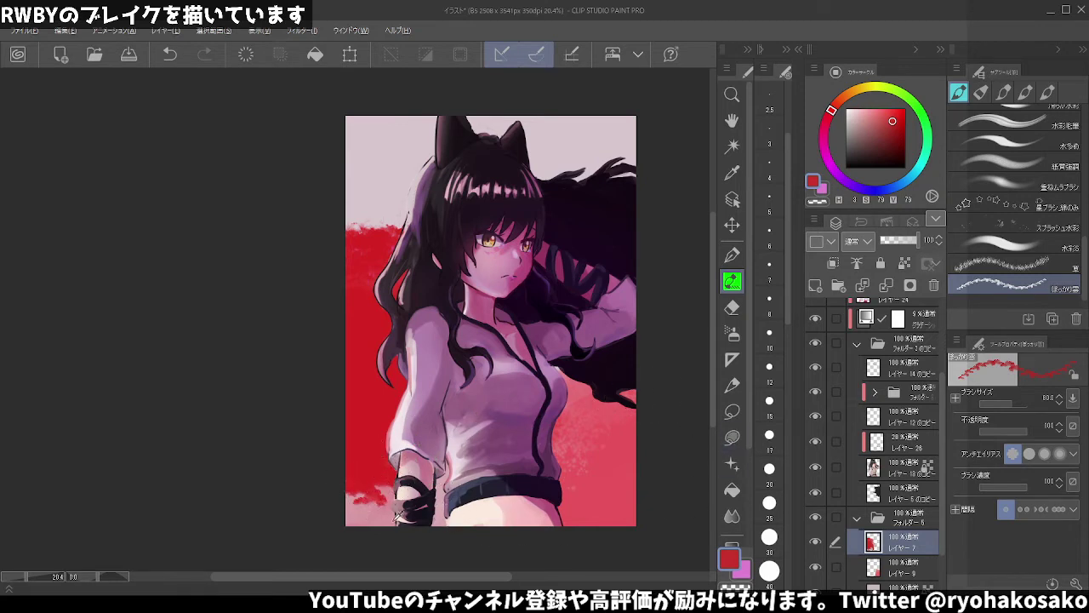
- On レイヤー 9, smooth the red background right of the shirt and add a new layer below
{"action": "left_click", "coordinate": [899, 574]}
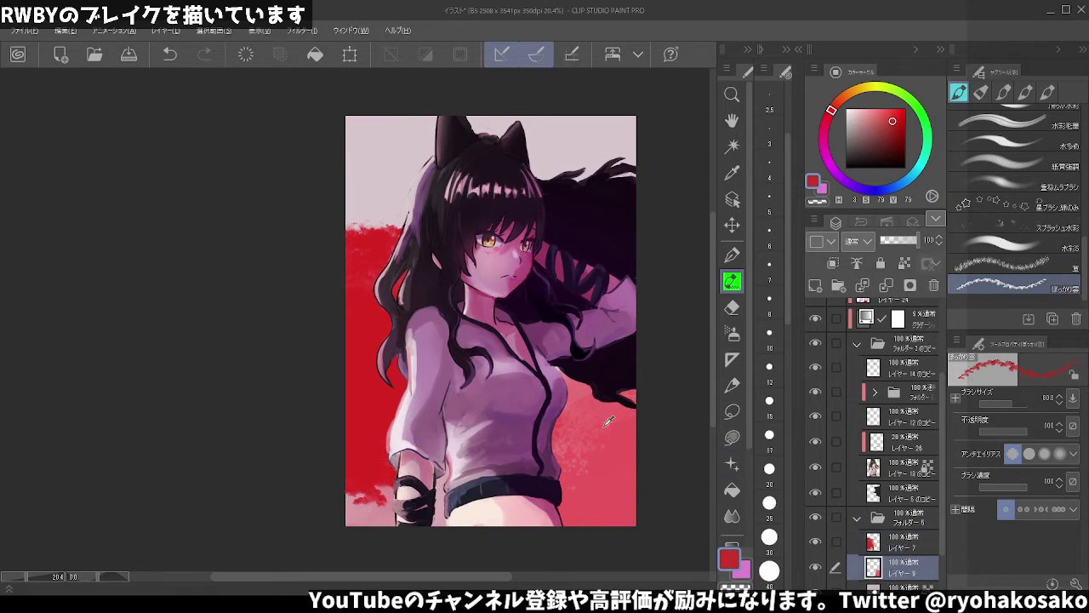
{"action": "left_click", "coordinate": [609, 422], "text": "alt"}
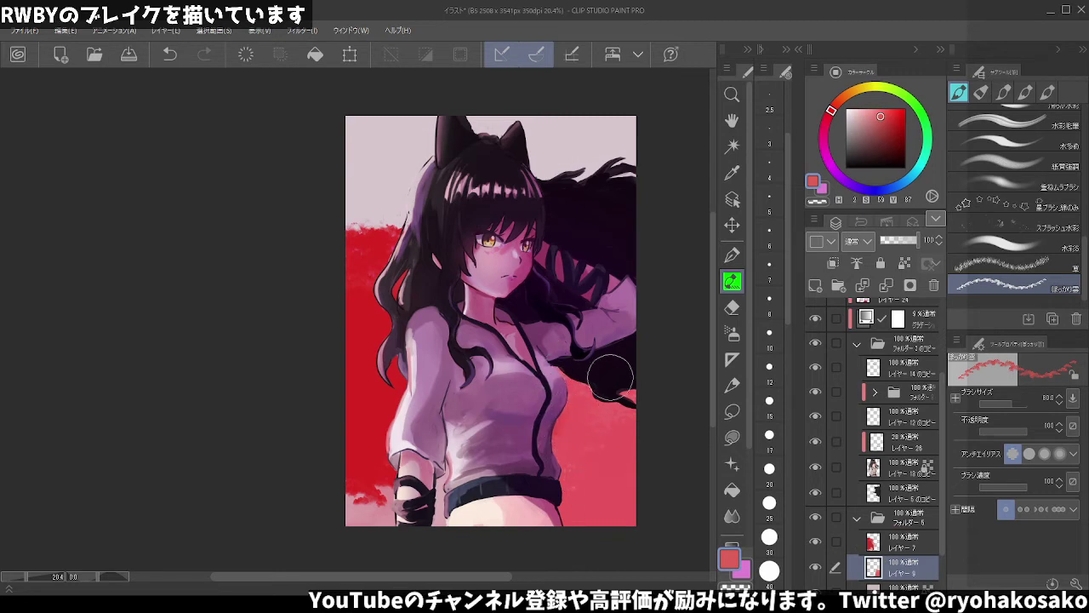
{"action": "left_click_drag", "start_coordinate": [566, 416], "coordinate": [585, 432]}
{"action": "scroll", "coordinate": [890, 582], "scroll_direction": "down", "scroll_amount": 1}
{"action": "left_click", "coordinate": [889, 564]}
{"action": "left_click", "coordinate": [816, 285]}
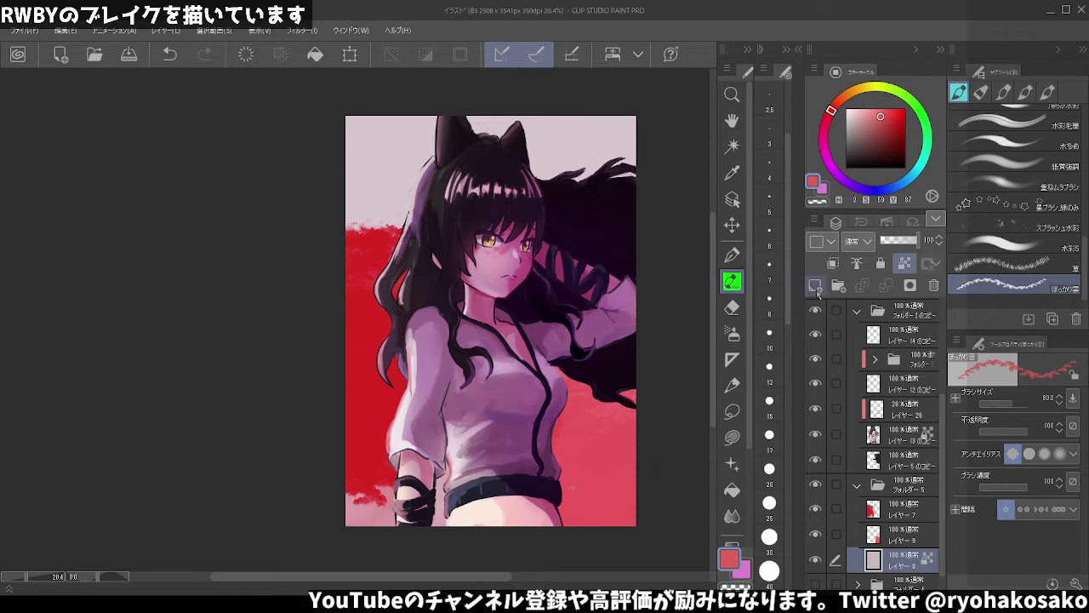
- Mix a deep red paint colour and set the brush size to 17
{"action": "left_click", "coordinate": [371, 394], "text": "alt"}
{"action": "left_click_drag", "start_coordinate": [881, 115], "coordinate": [886, 137]}
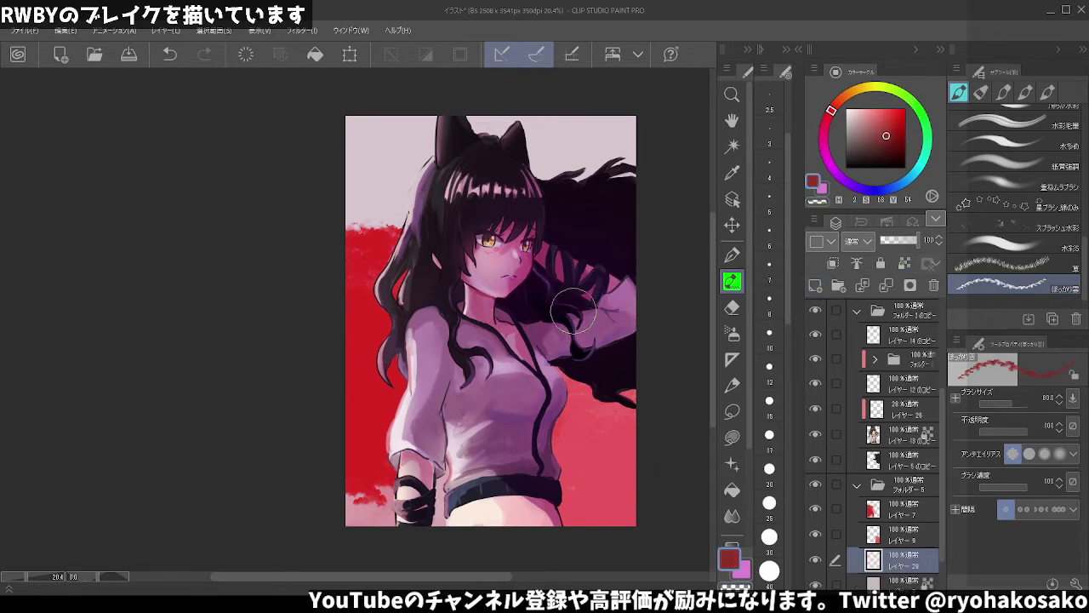
{"action": "left_click_drag", "start_coordinate": [366, 494], "coordinate": [444, 489]}
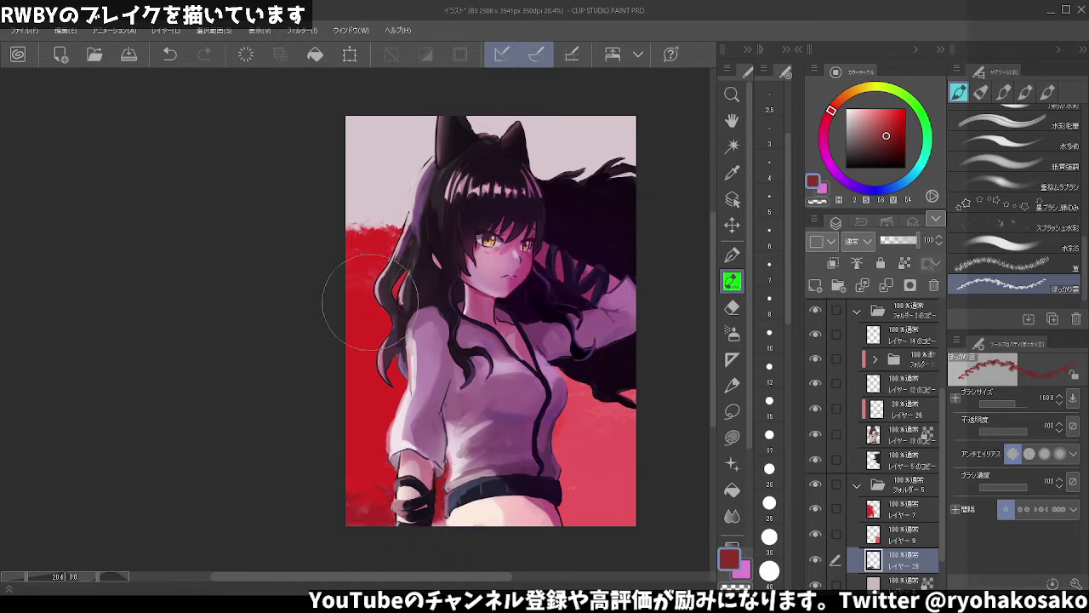
{"action": "left_click", "coordinate": [769, 434]}
{"action": "key", "text": "ctrl+z"}
- On レイヤー 7, paint dark red left of the hair, along its edge and lower left
{"action": "left_click", "coordinate": [857, 504]}
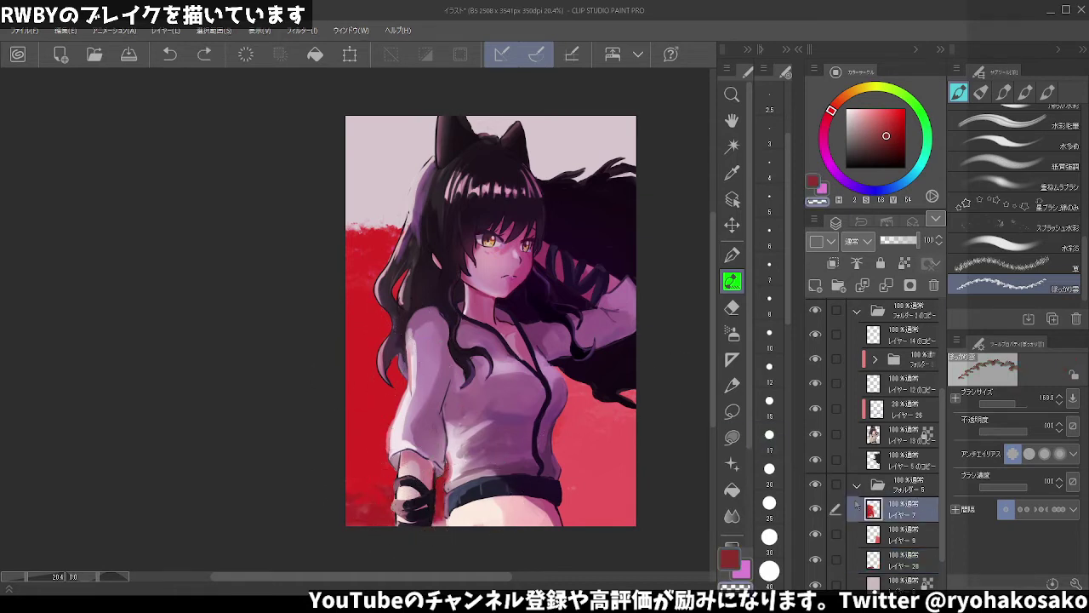
{"action": "left_click", "coordinate": [356, 364], "text": "alt"}
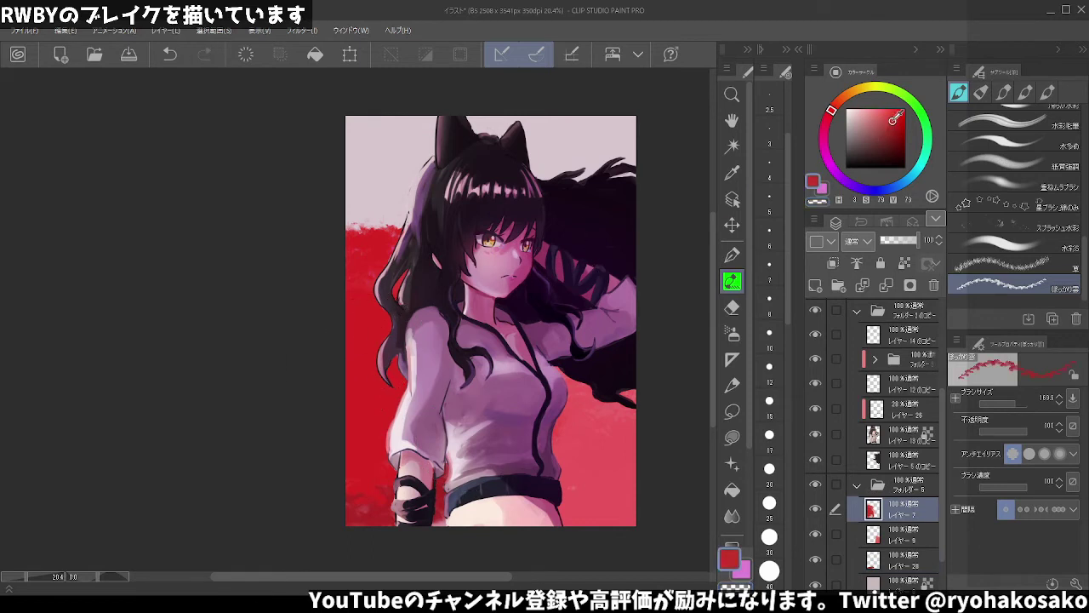
{"action": "left_click_drag", "start_coordinate": [894, 120], "coordinate": [892, 134]}
{"action": "left_click_drag", "start_coordinate": [374, 339], "coordinate": [349, 340]}
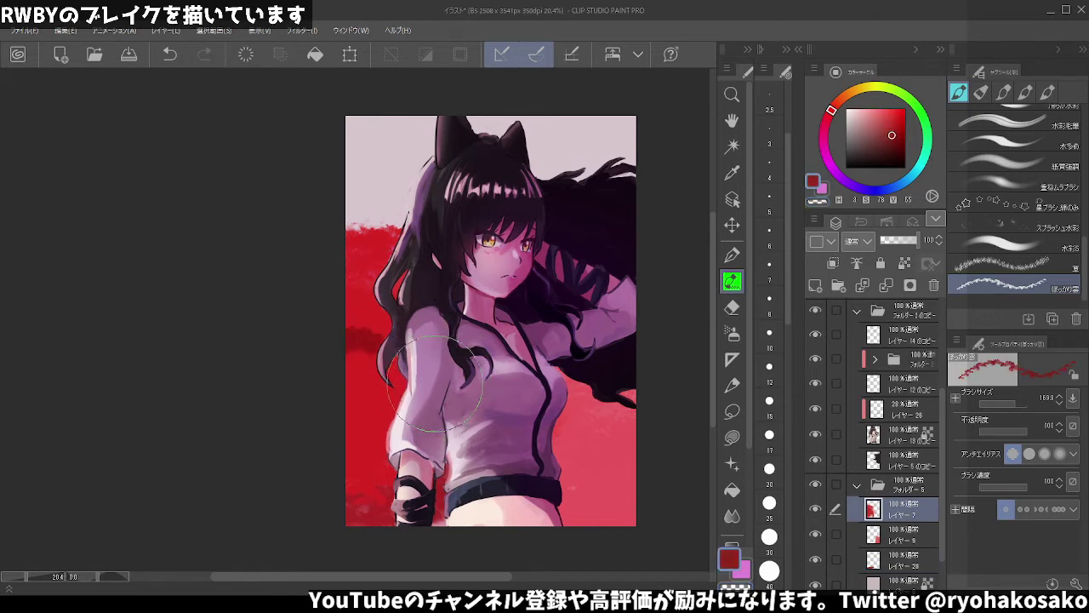
{"action": "left_click_drag", "start_coordinate": [361, 422], "coordinate": [350, 430]}
{"action": "left_click_drag", "start_coordinate": [383, 289], "coordinate": [374, 271]}
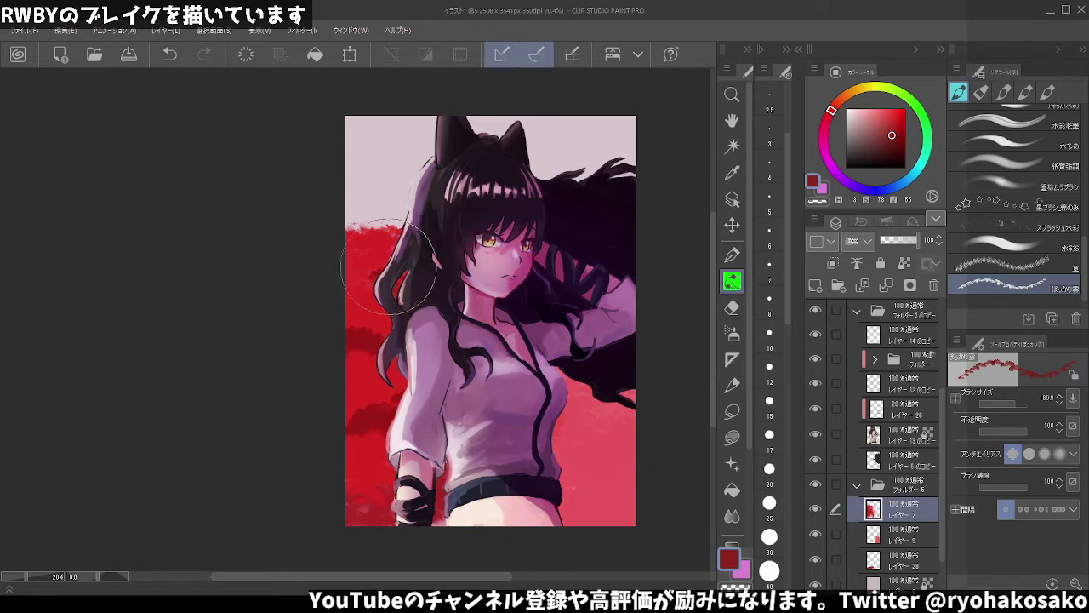
- Retry darker red strokes on the lower-left and top-left background, then undo them
{"action": "key", "text": "ctrl+z"}
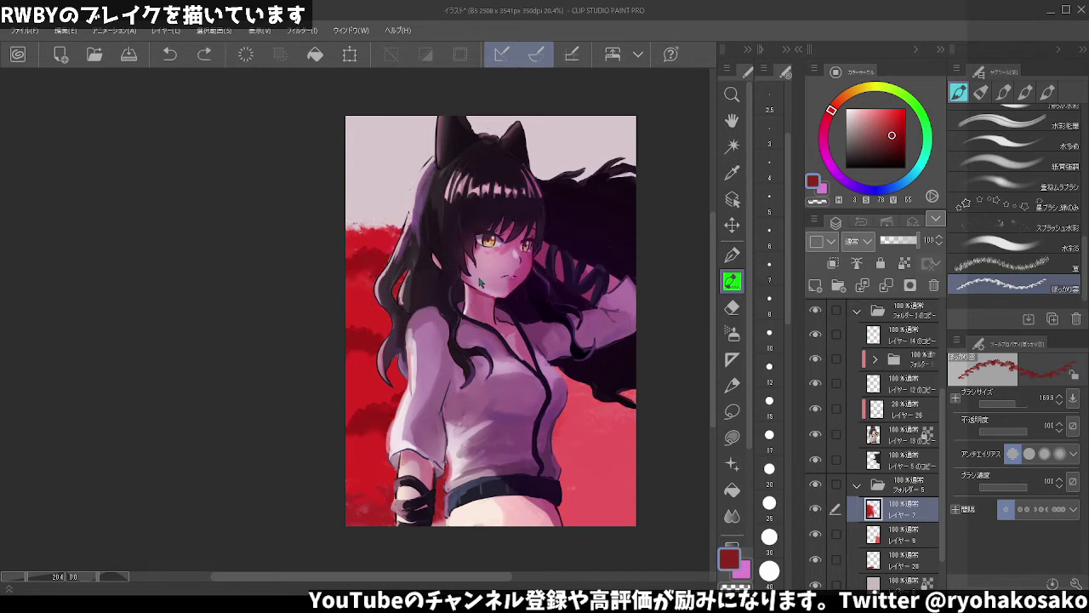
{"action": "key", "text": "ctrl+z"}
{"action": "key", "text": "ctrl+z"}
{"action": "key", "text": "ctrl+z"}
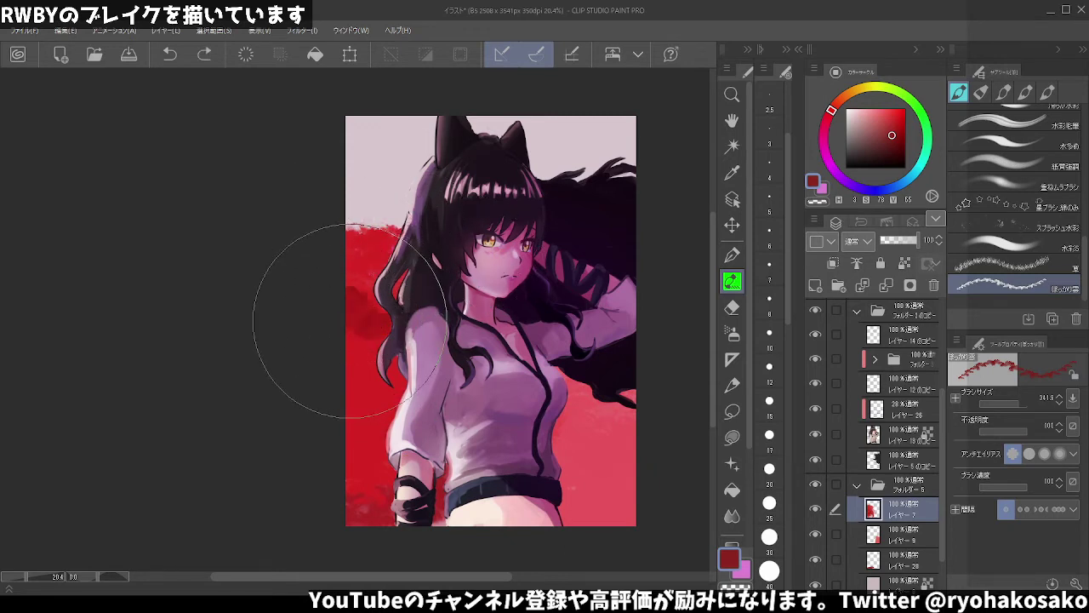
{"action": "left_click_drag", "start_coordinate": [365, 374], "coordinate": [379, 477]}
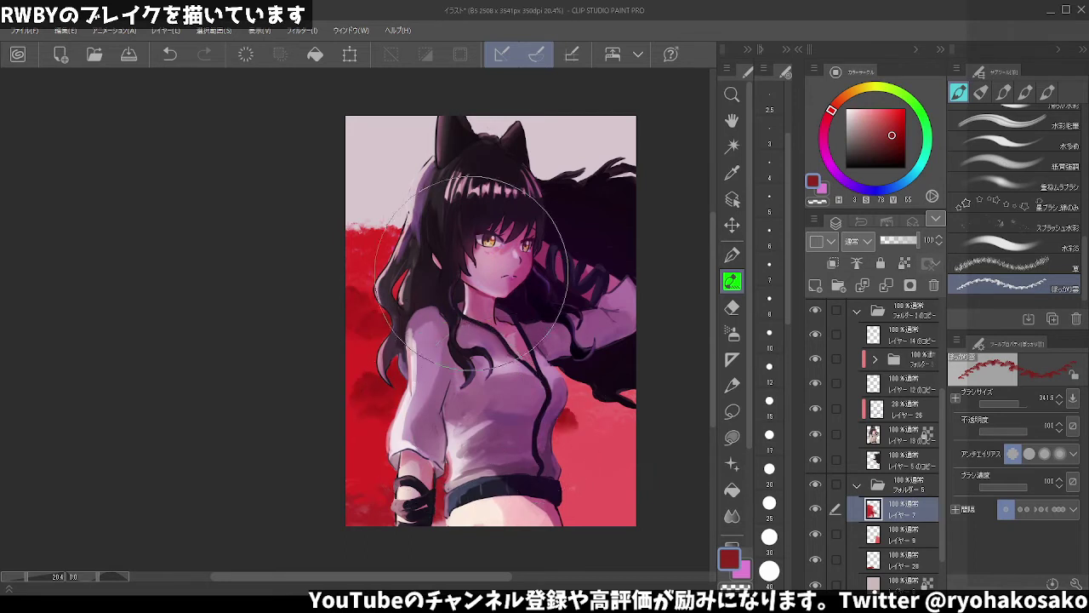
{"action": "left_click_drag", "start_coordinate": [362, 247], "coordinate": [400, 223]}
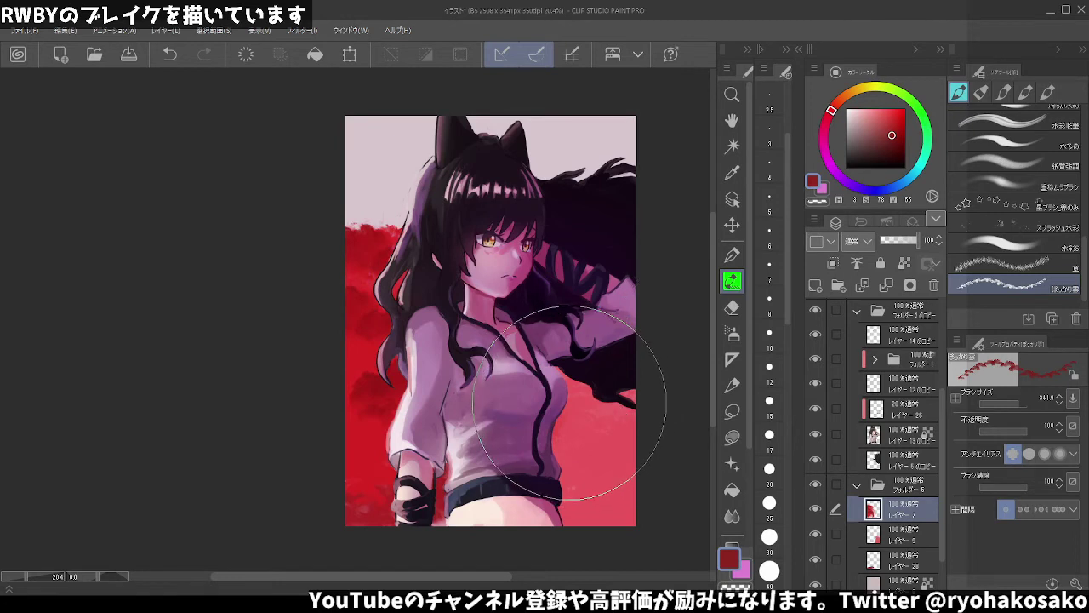
{"action": "key", "text": "ctrl+z"}
{"action": "key", "text": "ctrl+z"}
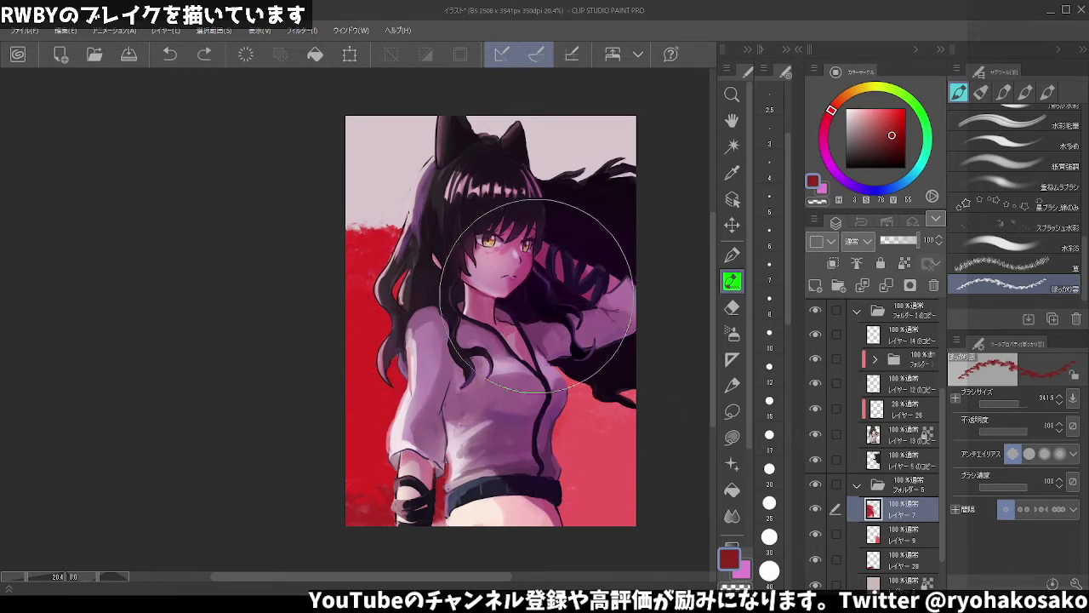
{"action": "left_click", "coordinate": [1004, 264]}
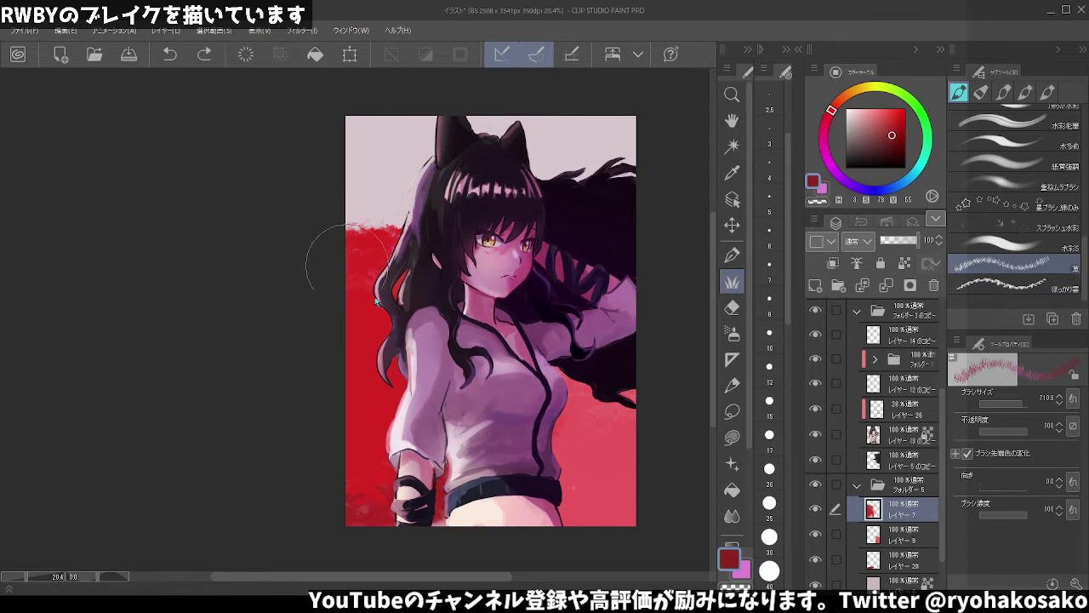
- Resize the brush to about 286 and try the splash watercolour brush
{"action": "mouse_move", "coordinate": [345, 328]}
{"action": "left_mouse_down"}
{"action": "mouse_move", "coordinate": [389, 332]}
{"action": "mouse_move", "coordinate": [328, 401]}
{"action": "mouse_move", "coordinate": [341, 400]}
{"action": "mouse_move", "coordinate": [328, 389]}
{"action": "mouse_move", "coordinate": [434, 315]}
{"action": "left_mouse_up"}
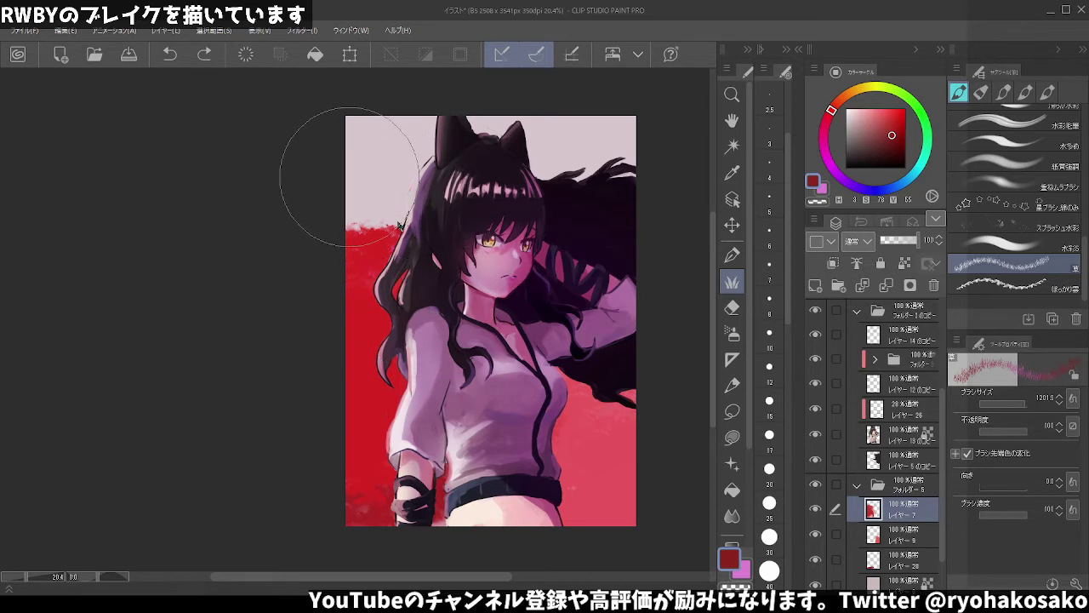
{"action": "key", "text": "bracketleft"}
{"action": "key", "text": "bracketleft"}
{"action": "key", "text": "bracketleft"}
{"action": "left_click", "coordinate": [990, 224]}
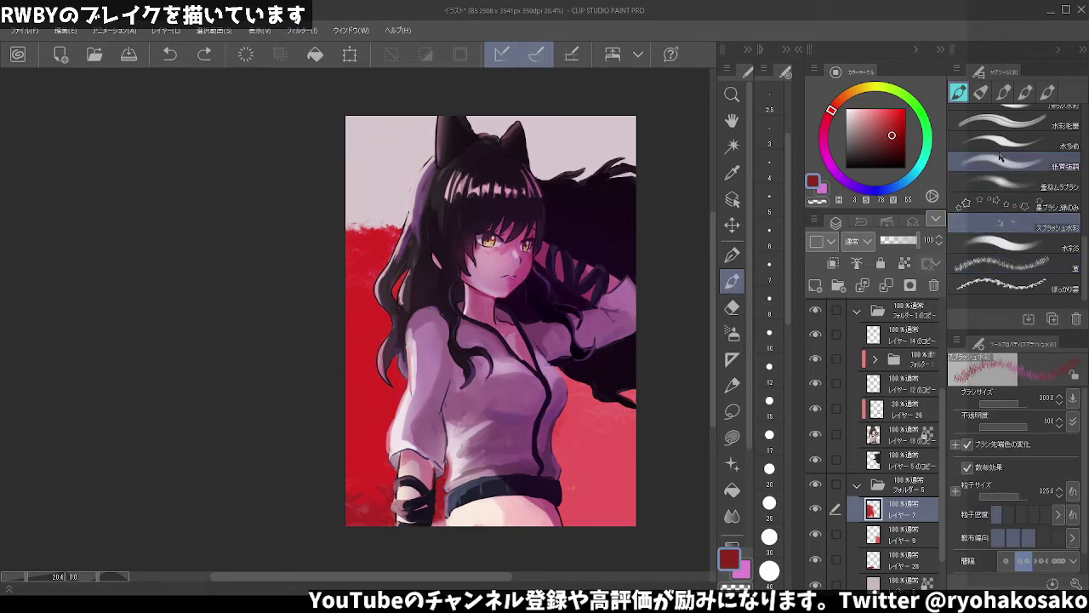
{"action": "scroll", "coordinate": [995, 154], "scroll_direction": "down", "scroll_amount": 2}
{"action": "scroll", "coordinate": [998, 149], "scroll_direction": "down", "scroll_amount": 2}
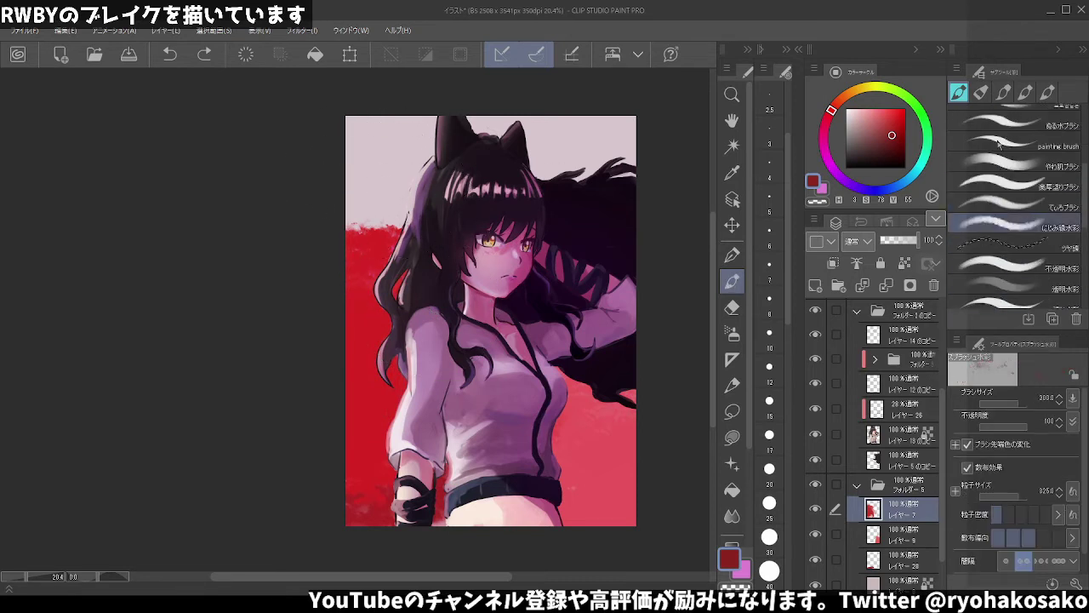
{"action": "scroll", "coordinate": [1000, 144], "scroll_direction": "down", "scroll_amount": 2}
{"action": "scroll", "coordinate": [1000, 145], "scroll_direction": "up", "scroll_amount": 3}
- Switch to the pen and make a darkened background red the painting colour
{"action": "left_click", "coordinate": [1020, 136]}
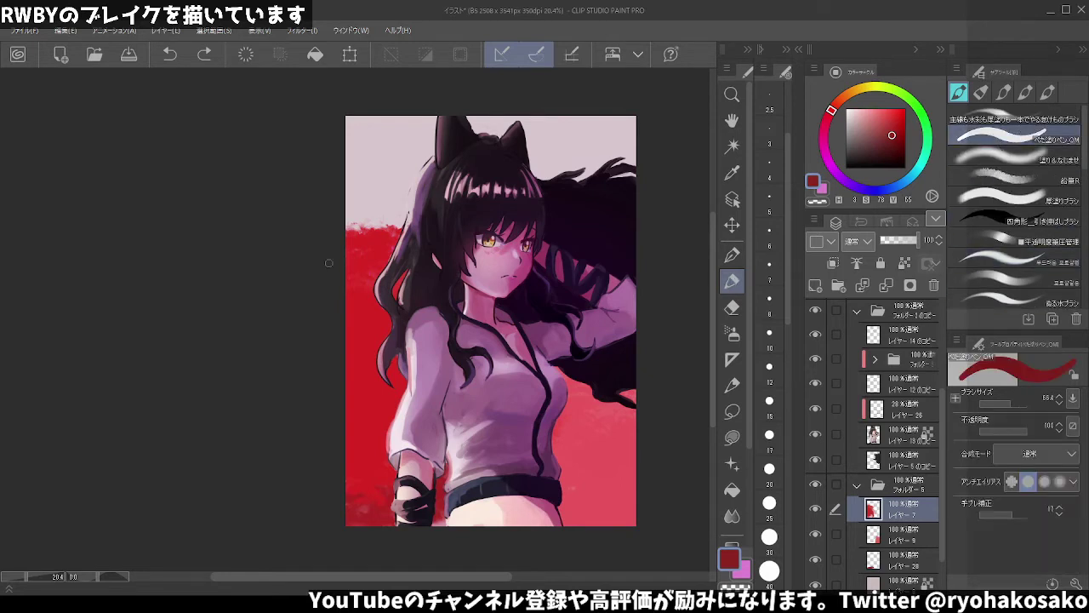
{"action": "left_click", "coordinate": [978, 93]}
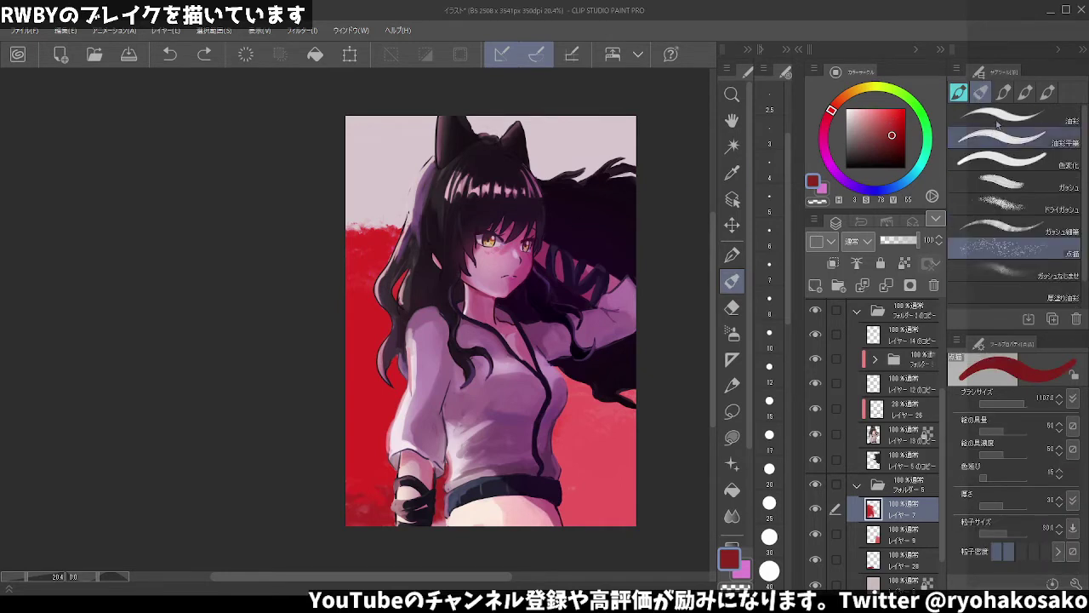
{"action": "left_click", "coordinate": [1004, 92]}
{"action": "key", "text": "p"}
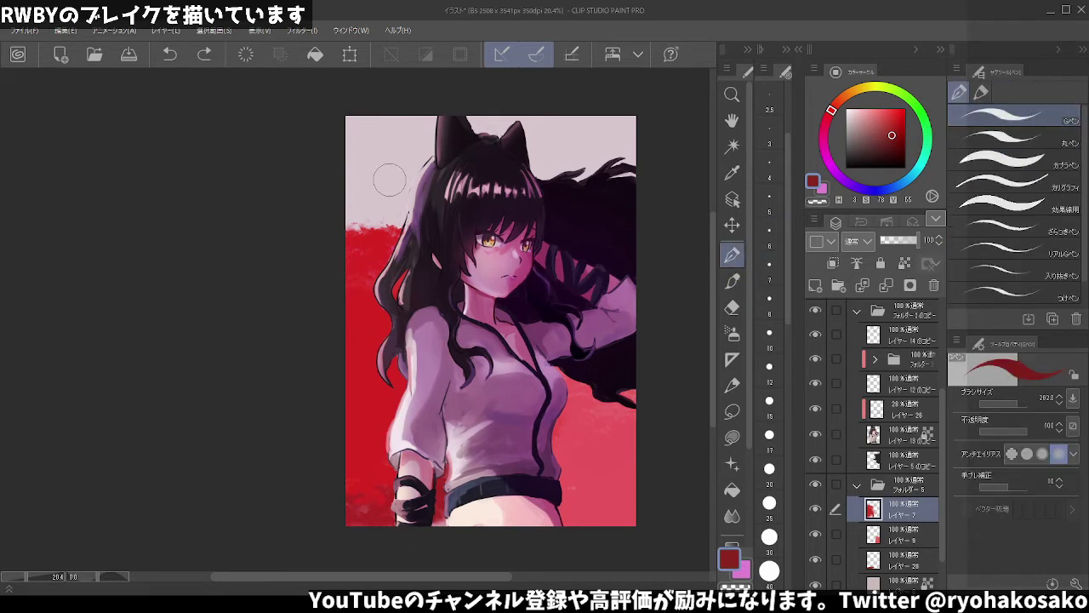
{"action": "left_click", "coordinate": [361, 265], "text": "alt"}
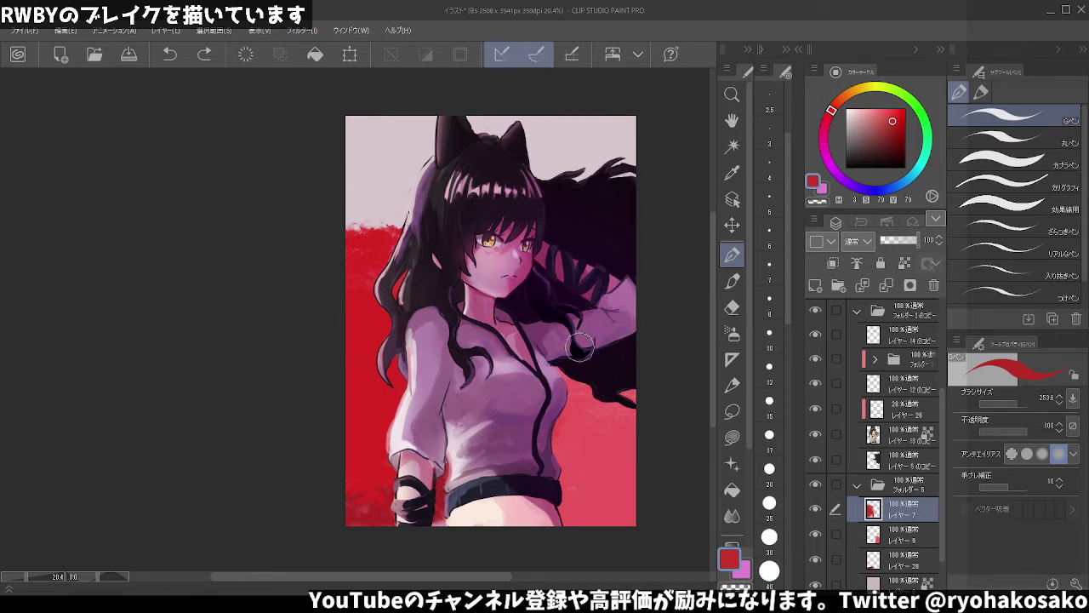
{"action": "left_click_drag", "start_coordinate": [895, 120], "coordinate": [886, 124]}
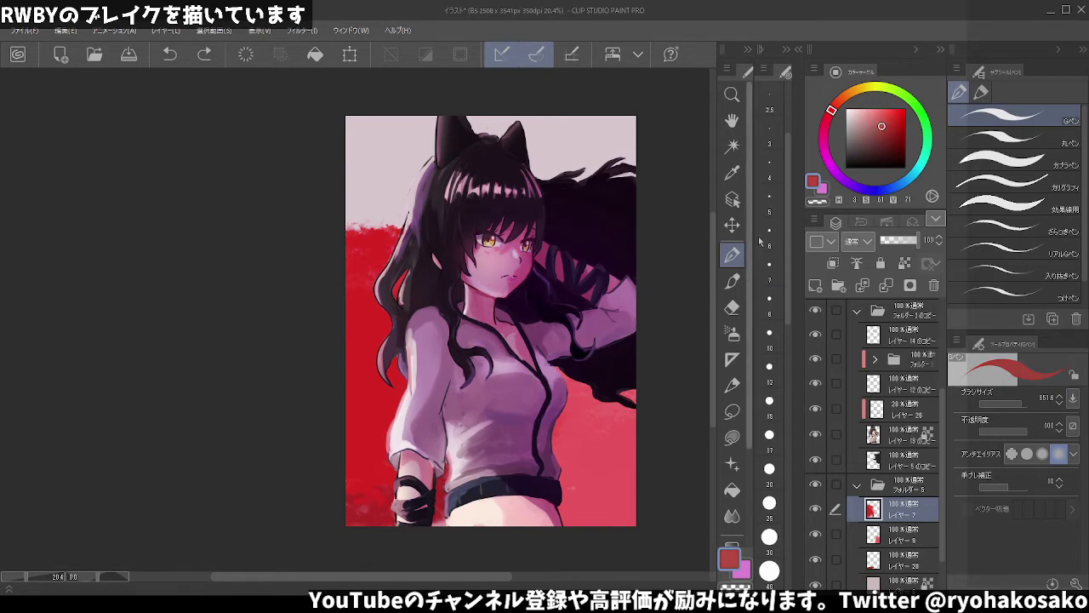
- Try a にじみ墨 bleeding-ink blend stroke right of the figure, then undo it
{"action": "left_click", "coordinate": [729, 284]}
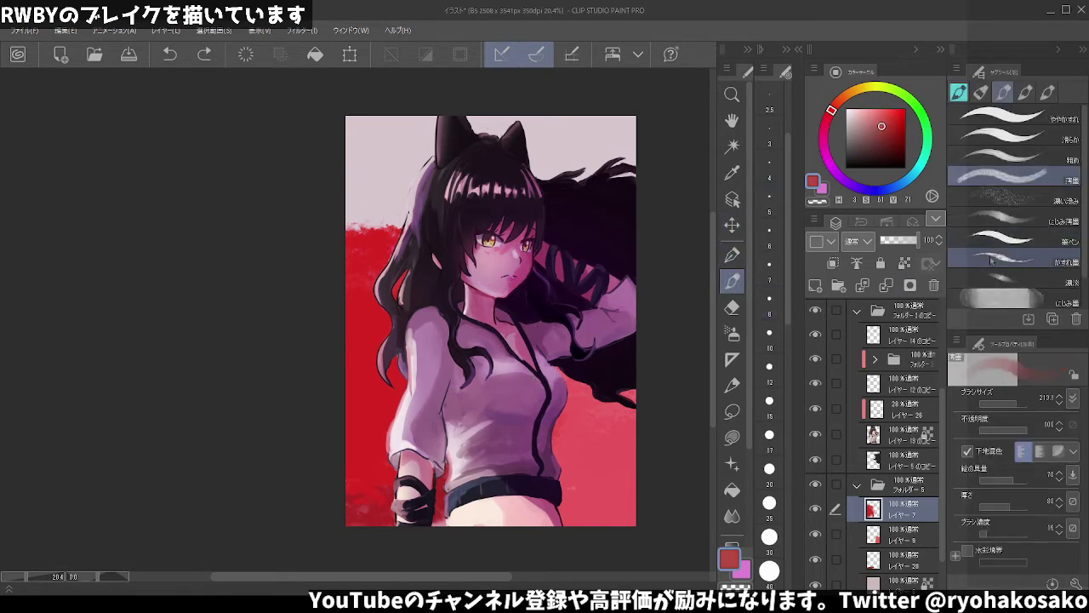
{"action": "scroll", "coordinate": [991, 260], "scroll_direction": "down", "scroll_amount": 1}
{"action": "left_click", "coordinate": [1019, 266]}
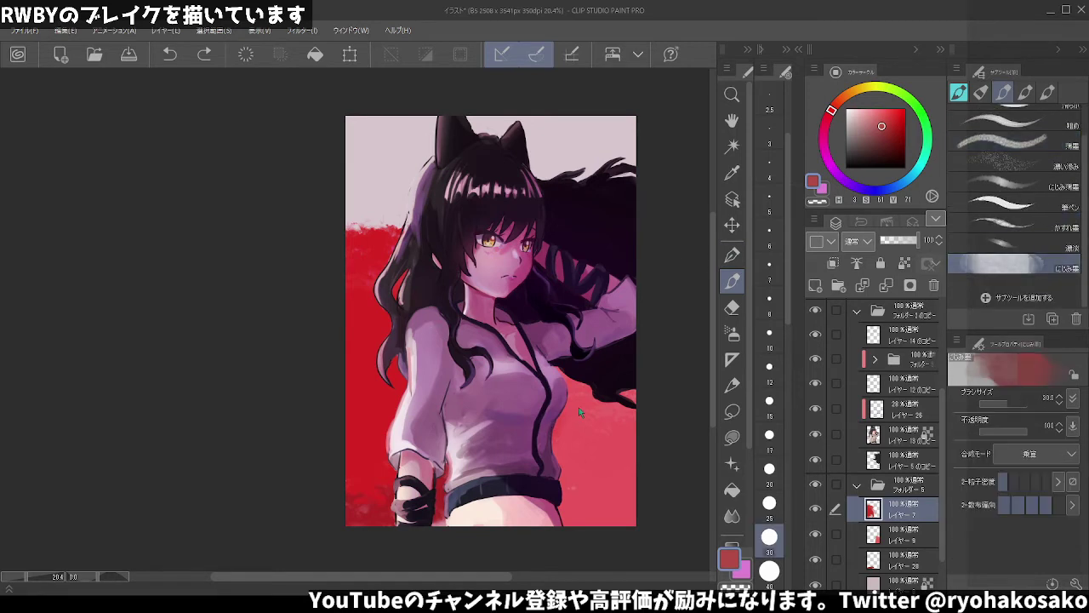
{"action": "left_click_drag", "start_coordinate": [579, 412], "coordinate": [581, 422]}
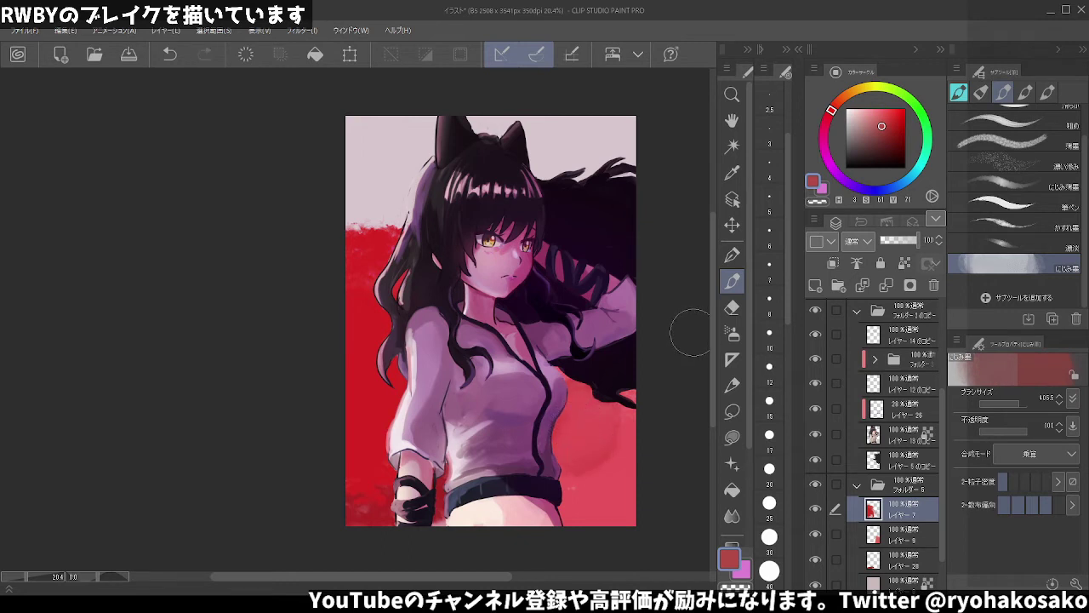
{"action": "key", "text": "ctrl+z"}
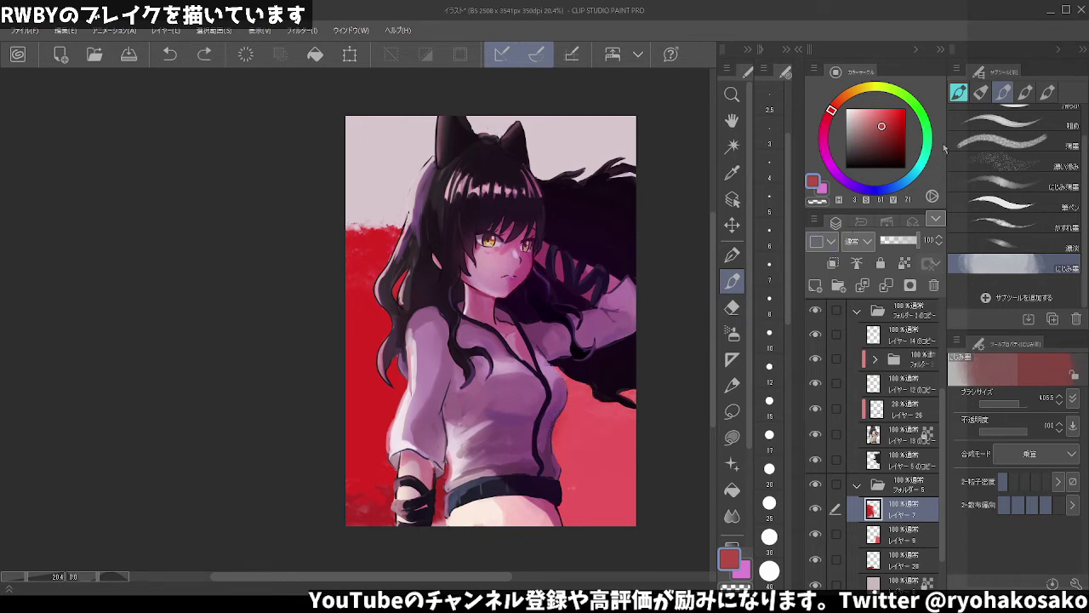
- Pick a bleeding-line watercolour brush and scroll through the brush list
{"action": "left_click", "coordinate": [959, 92]}
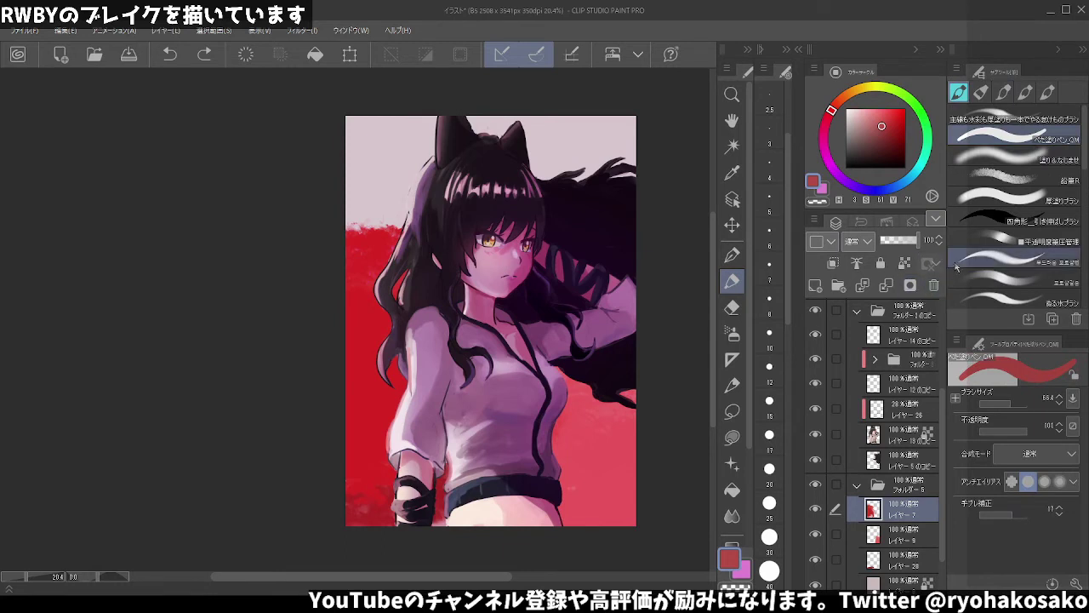
{"action": "scroll", "coordinate": [957, 268], "scroll_direction": "down", "scroll_amount": 3}
{"action": "left_click", "coordinate": [1010, 299]}
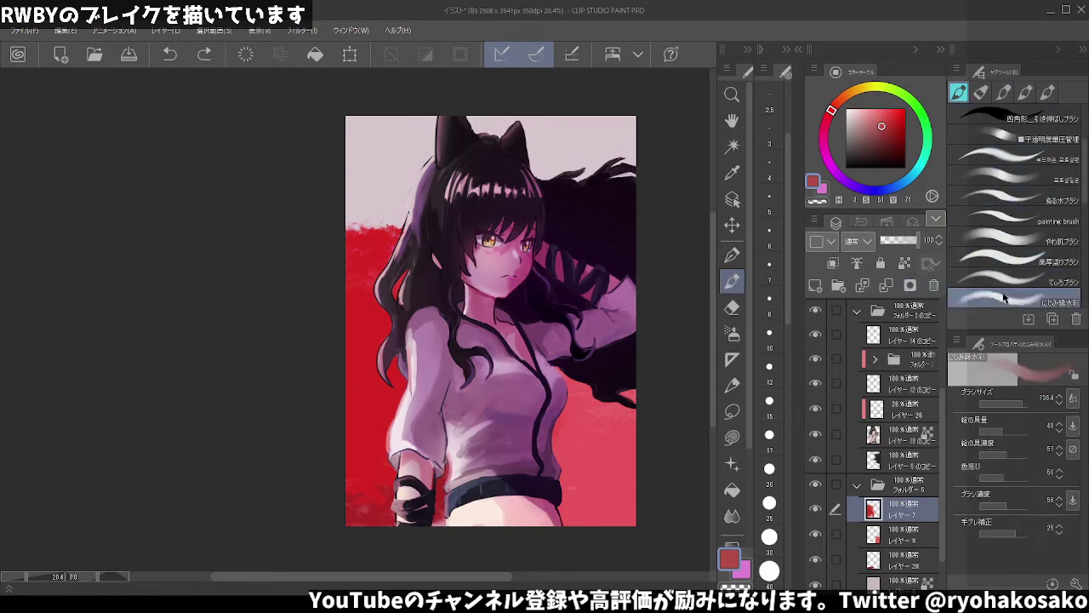
{"action": "scroll", "coordinate": [1003, 294], "scroll_direction": "down", "scroll_amount": 2}
{"action": "scroll", "coordinate": [999, 288], "scroll_direction": "down", "scroll_amount": 2}
{"action": "scroll", "coordinate": [994, 281], "scroll_direction": "down", "scroll_amount": 2}
{"action": "scroll", "coordinate": [989, 273], "scroll_direction": "down", "scroll_amount": 2}
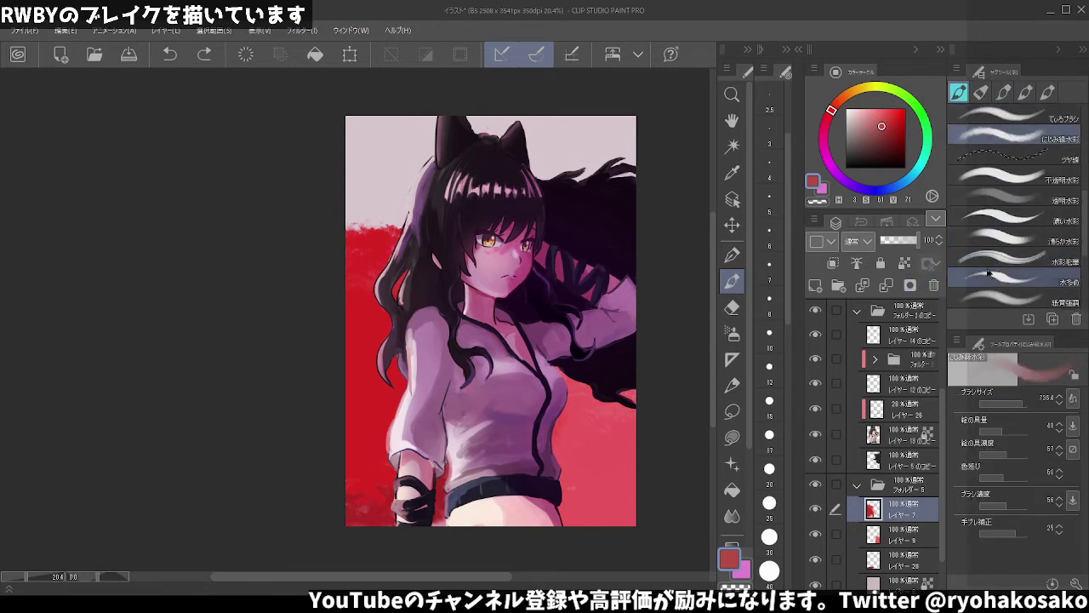
{"action": "scroll", "coordinate": [989, 272], "scroll_direction": "down", "scroll_amount": 2}
{"action": "scroll", "coordinate": [988, 276], "scroll_direction": "down", "scroll_amount": 2}
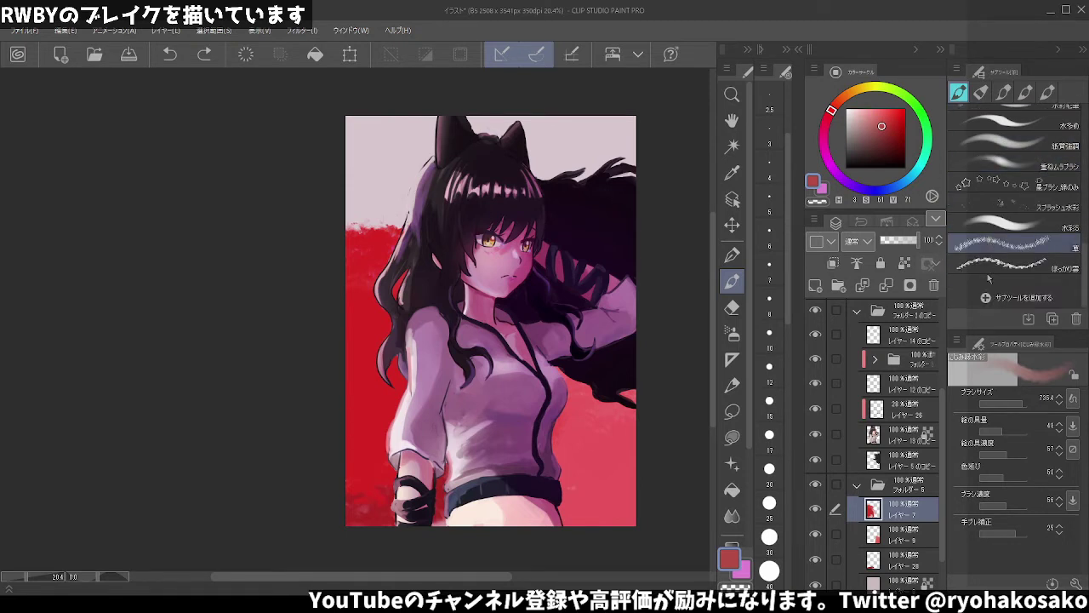
{"action": "scroll", "coordinate": [988, 277], "scroll_direction": "up", "scroll_amount": 1}
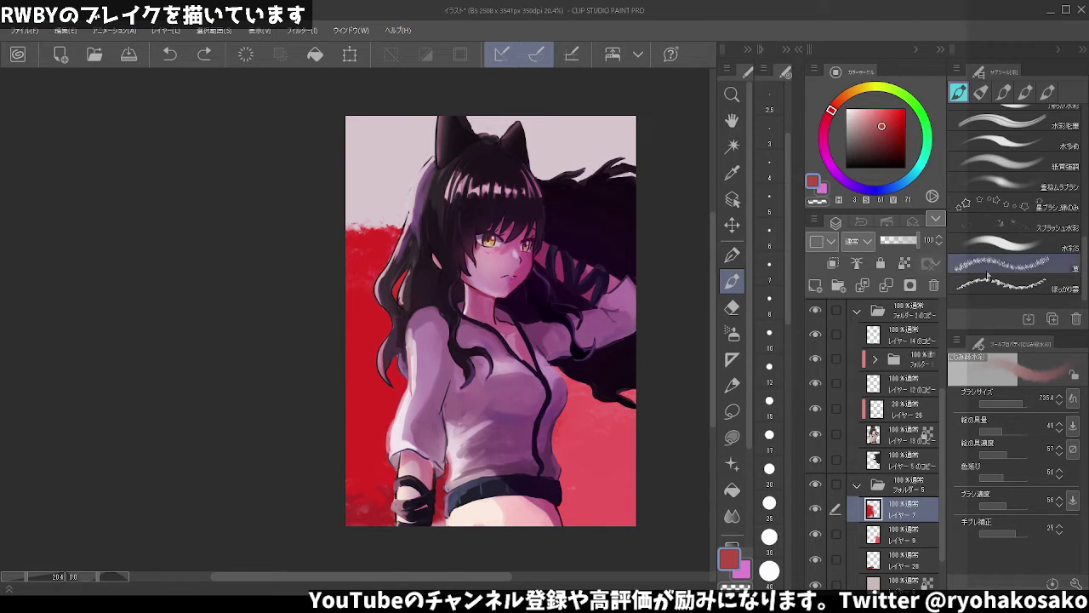
{"action": "scroll", "coordinate": [960, 285], "scroll_direction": "down", "scroll_amount": 1}
- Texture the red background right of the shirt with the ぼっかり雪 scatter brush
{"action": "left_click", "coordinate": [976, 268]}
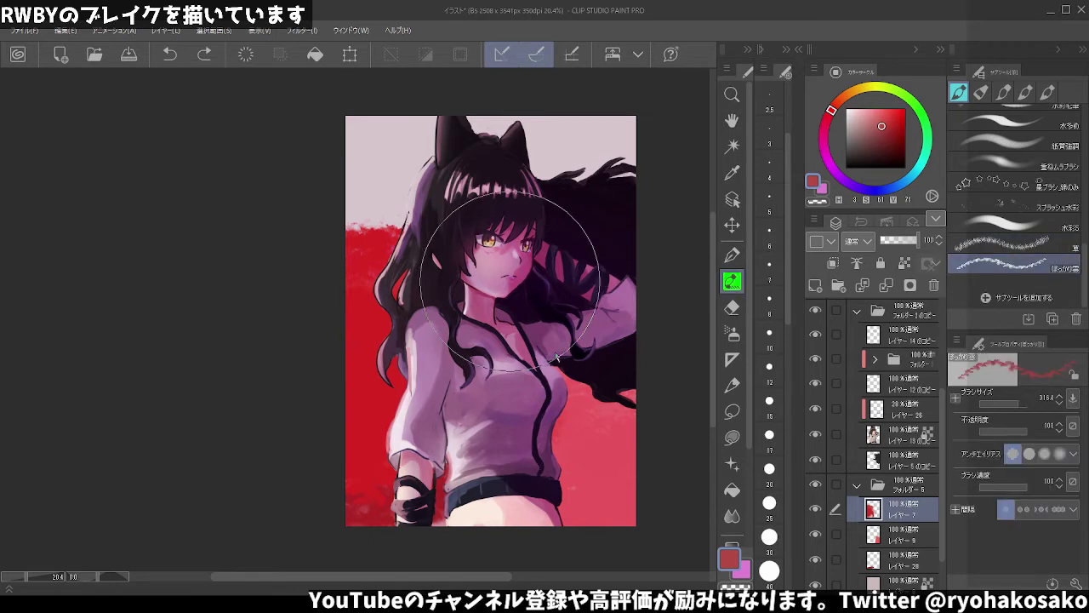
{"action": "key", "text": "bracketleft"}
{"action": "key", "text": "bracketleft"}
{"action": "key", "text": "bracketleft"}
{"action": "mouse_move", "coordinate": [578, 439]}
{"action": "left_mouse_down"}
{"action": "mouse_move", "coordinate": [588, 400]}
{"action": "mouse_move", "coordinate": [604, 460]}
{"action": "mouse_move", "coordinate": [566, 479]}
{"action": "mouse_move", "coordinate": [579, 459]}
{"action": "left_mouse_up"}
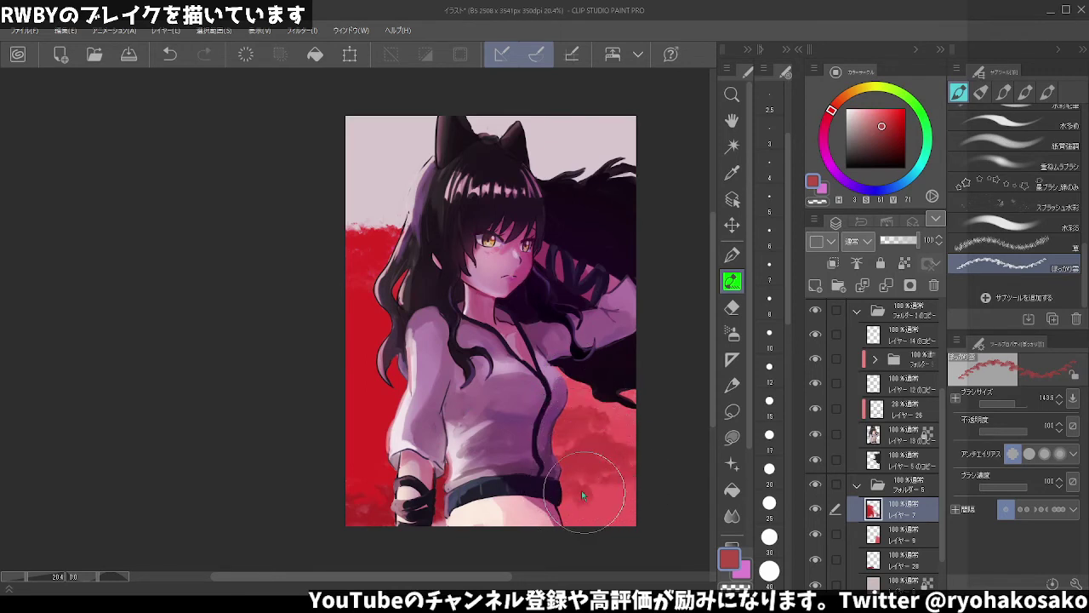
{"action": "key", "text": "bracketright"}
{"action": "key", "text": "bracketright"}
{"action": "mouse_move", "coordinate": [625, 514]}
{"action": "left_mouse_down"}
{"action": "mouse_move", "coordinate": [578, 474]}
{"action": "mouse_move", "coordinate": [557, 519]}
{"action": "mouse_move", "coordinate": [579, 532]}
{"action": "mouse_move", "coordinate": [641, 487]}
{"action": "mouse_move", "coordinate": [596, 434]}
{"action": "mouse_move", "coordinate": [605, 417]}
{"action": "mouse_move", "coordinate": [588, 391]}
{"action": "mouse_move", "coordinate": [617, 417]}
{"action": "left_mouse_up"}
{"action": "left_click", "coordinate": [580, 389], "text": "alt"}
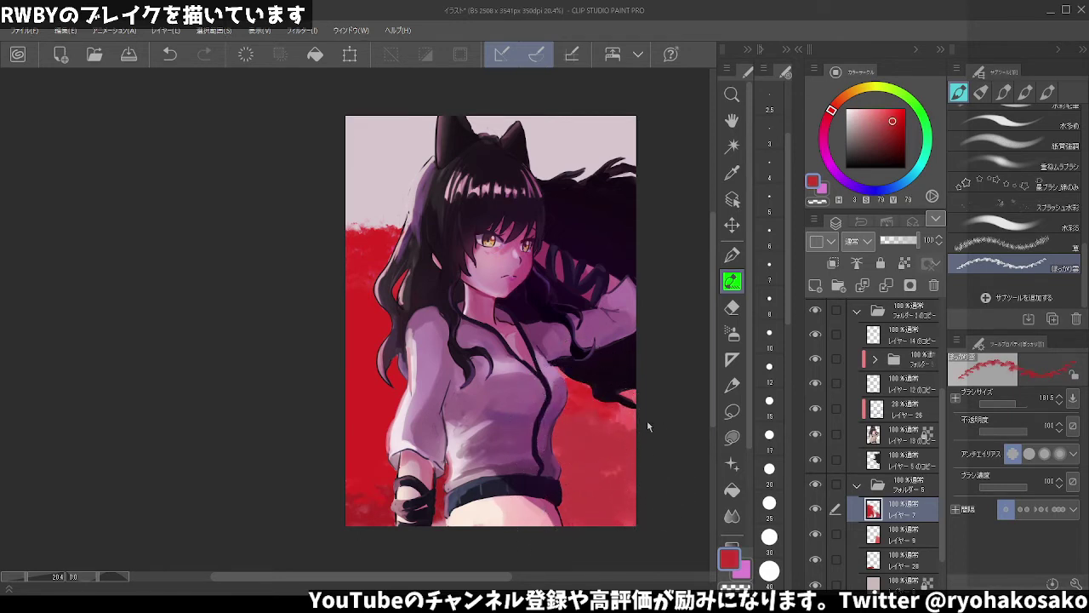
{"action": "key", "text": "ctrl+z"}
- Touch up red texture and hair strands right of the shirt and by the left shoulder
{"action": "left_click", "coordinate": [915, 538]}
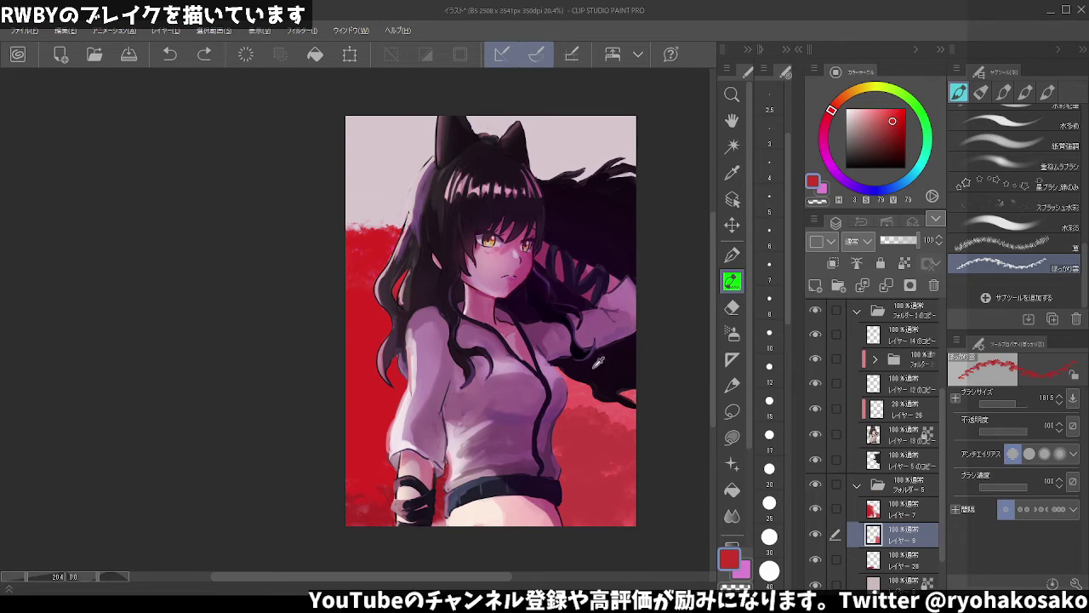
{"action": "left_click_drag", "start_coordinate": [579, 390], "coordinate": [618, 404]}
{"action": "left_click", "coordinate": [900, 555]}
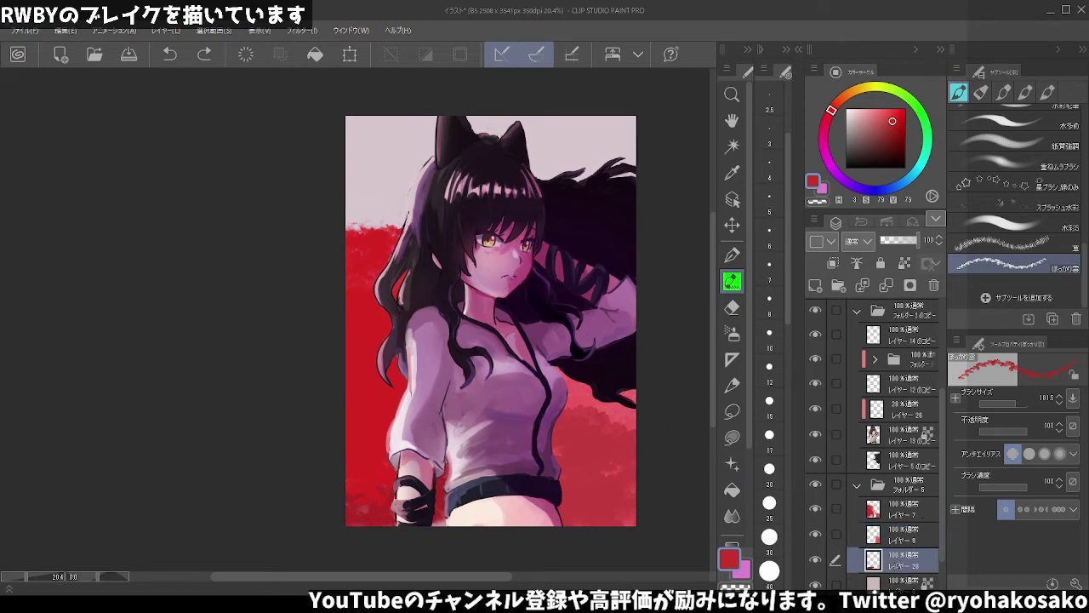
{"action": "left_click", "coordinate": [898, 539]}
{"action": "left_click", "coordinate": [892, 515]}
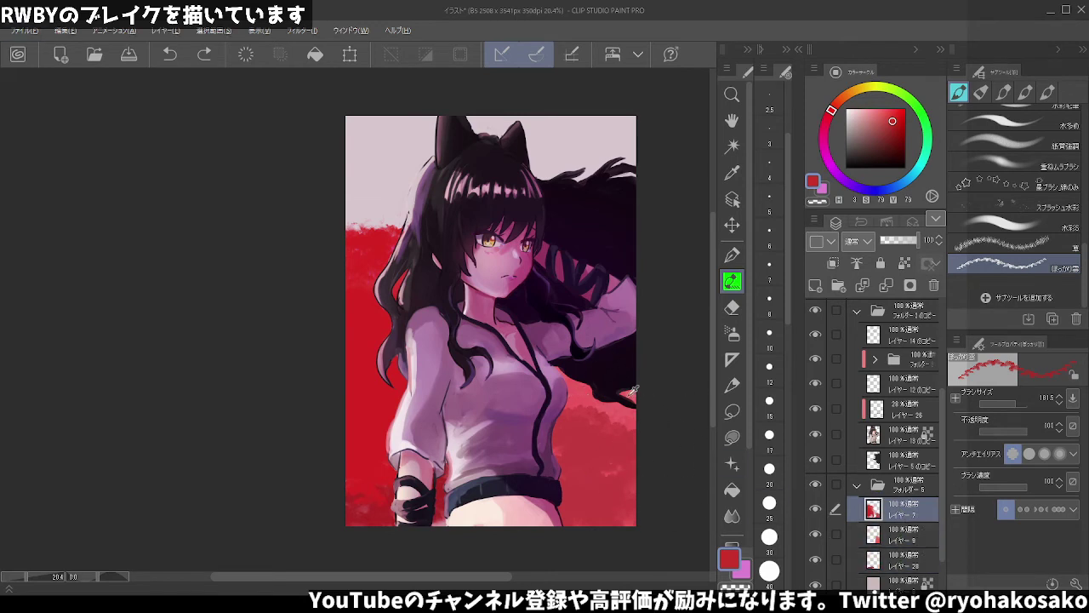
{"action": "mouse_move", "coordinate": [579, 394]}
{"action": "left_mouse_down"}
{"action": "mouse_move", "coordinate": [631, 417]}
{"action": "mouse_move", "coordinate": [655, 315]}
{"action": "left_mouse_up"}
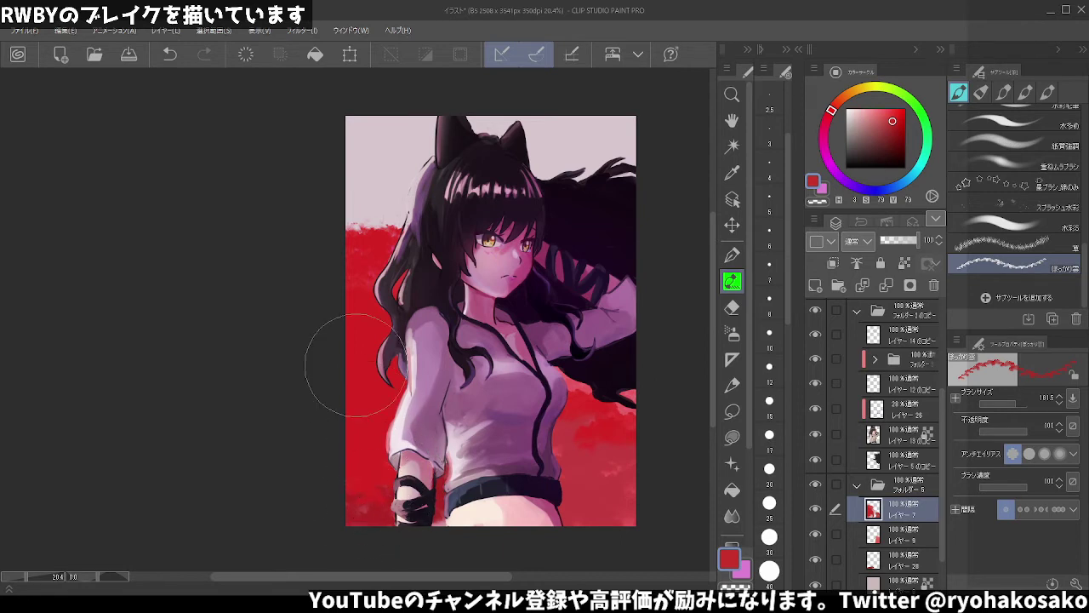
{"action": "left_click_drag", "start_coordinate": [316, 309], "coordinate": [425, 325]}
- Merge layers 20 and 9 into layer 7, then pick a darker red and smaller brush
{"action": "left_click", "coordinate": [888, 562], "text": "ctrl"}
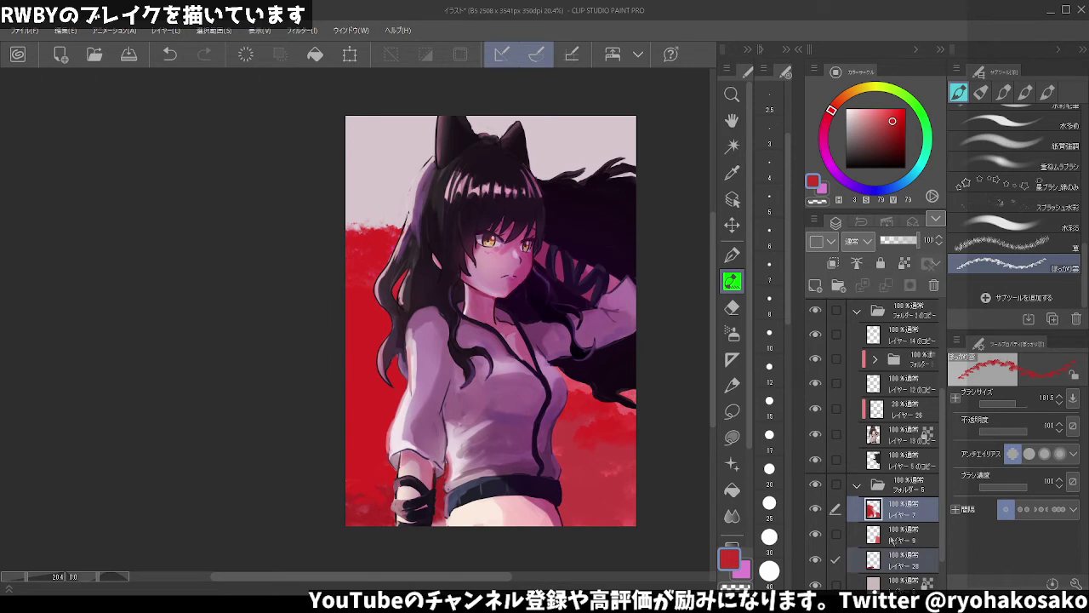
{"action": "left_click", "coordinate": [891, 538], "text": "ctrl"}
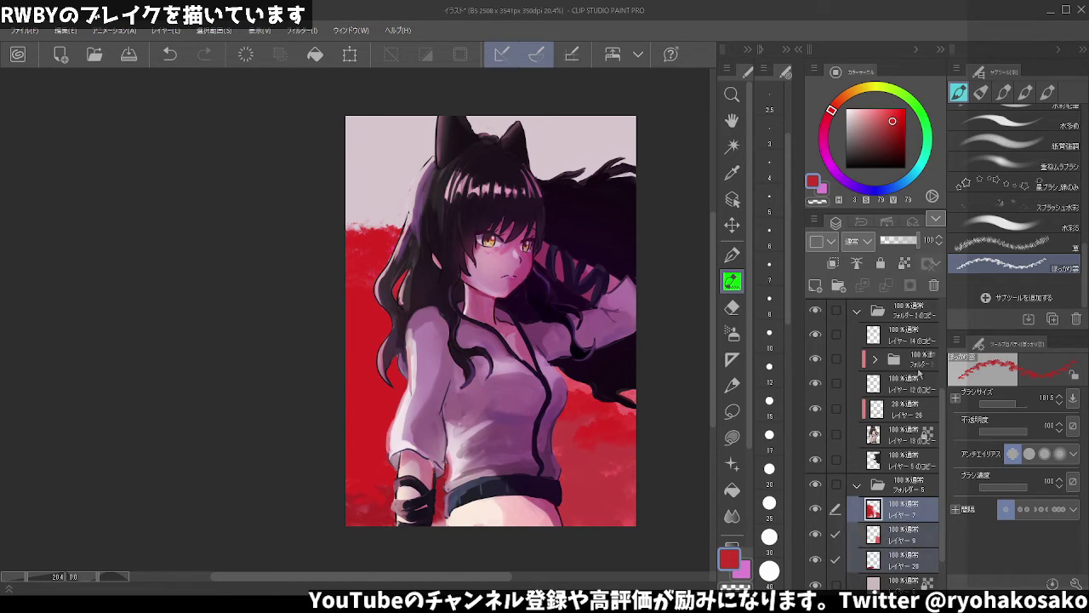
{"action": "key", "text": "shift+alt+e"}
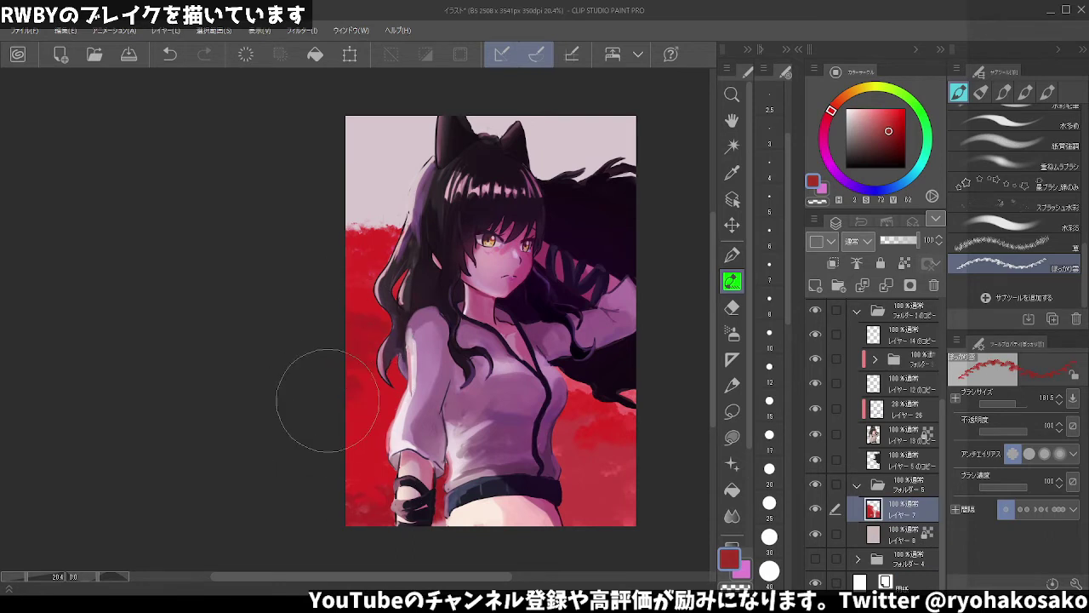
{"action": "scroll", "coordinate": [354, 380], "scroll_direction": "down", "scroll_amount": 2}
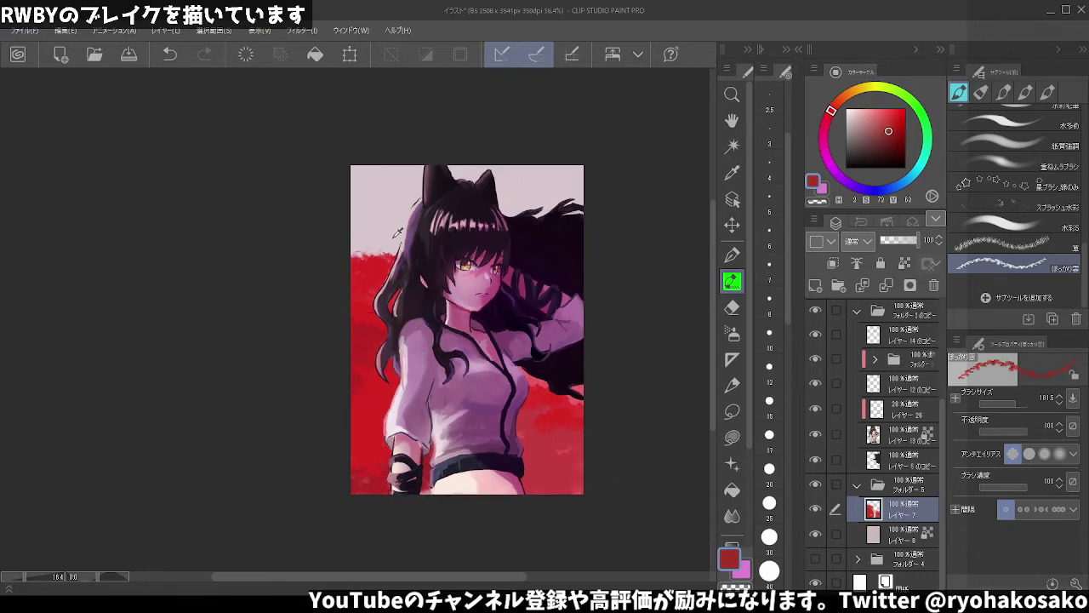
{"action": "left_click", "coordinate": [372, 222], "text": "alt"}
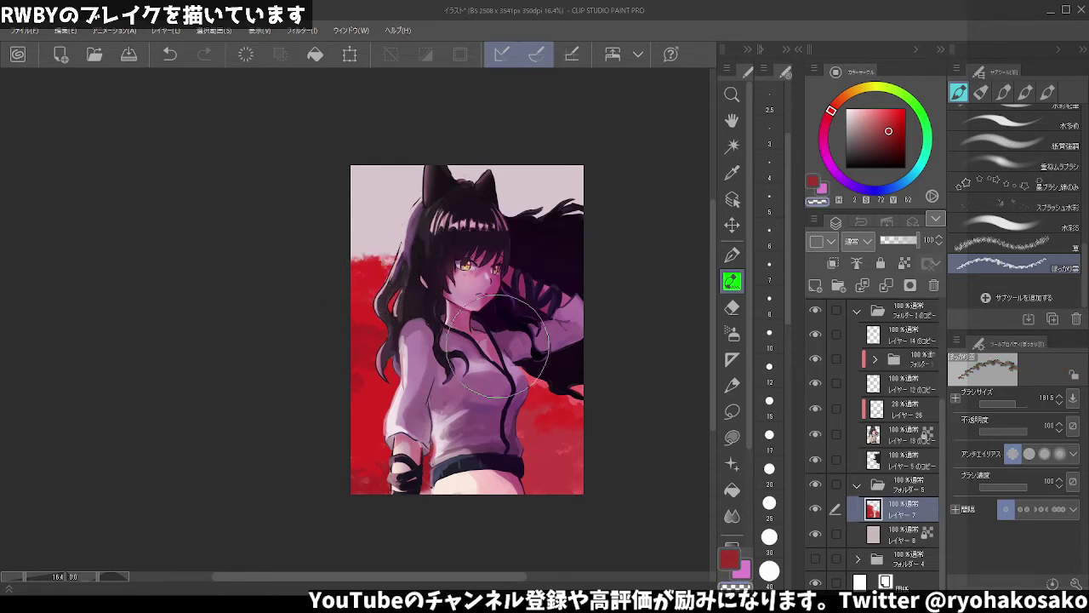
{"action": "left_click_drag", "start_coordinate": [345, 238], "coordinate": [319, 238]}
- Trial pink splash-watercolour dabs at the upper left, then select the かすれ墨 dry ink brush
{"action": "left_click", "coordinate": [1021, 210]}
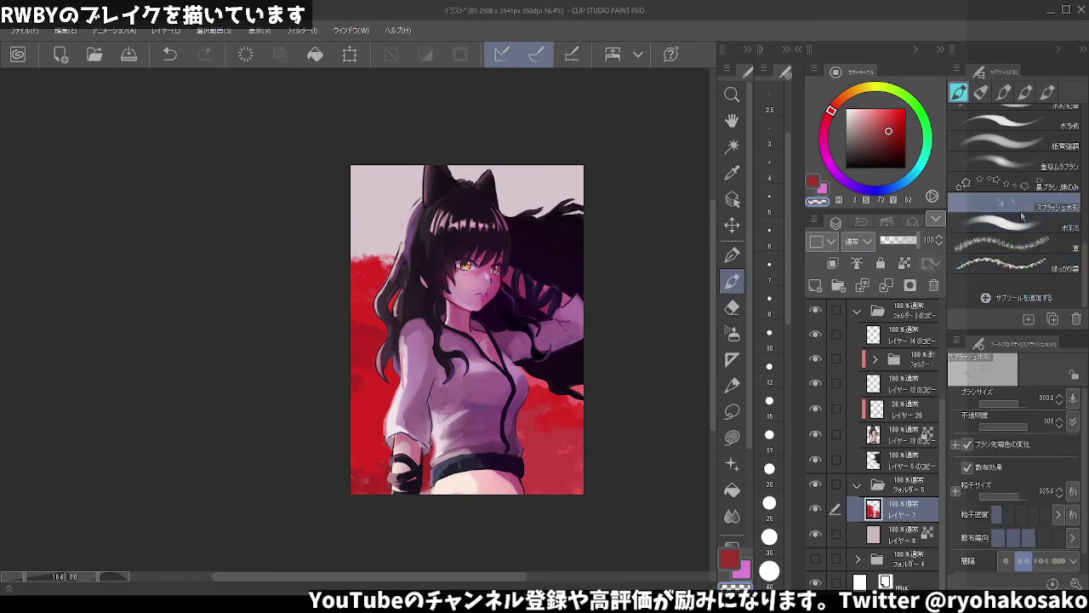
{"action": "mouse_move", "coordinate": [349, 242]}
{"action": "left_mouse_down"}
{"action": "mouse_move", "coordinate": [374, 245]}
{"action": "mouse_move", "coordinate": [394, 212]}
{"action": "mouse_move", "coordinate": [379, 223]}
{"action": "left_mouse_up"}
{"action": "left_click", "coordinate": [373, 262], "text": "alt"}
{"action": "key", "text": "ctrl+z"}
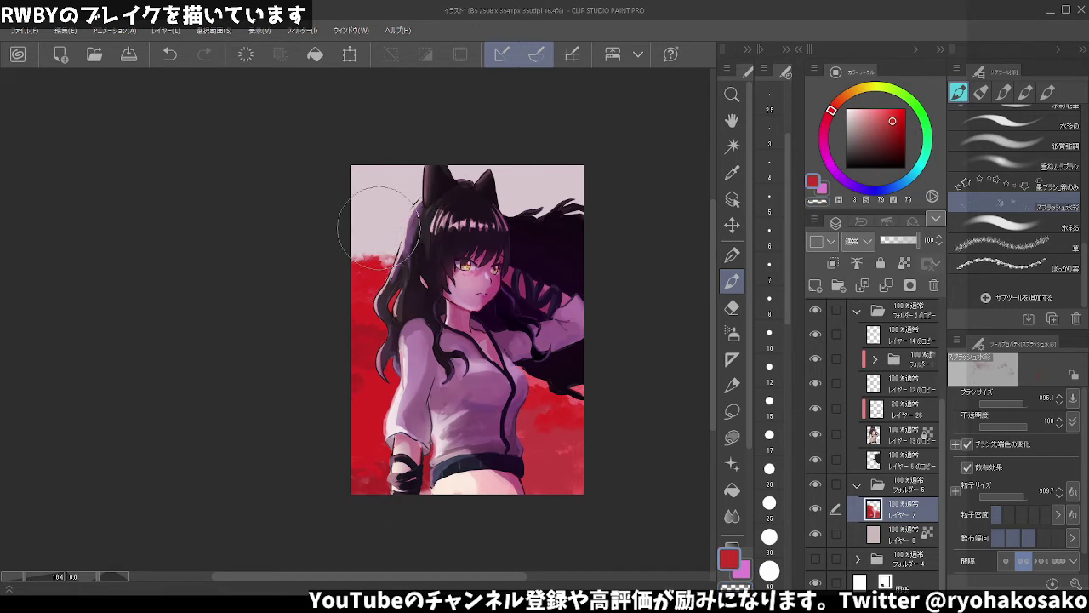
{"action": "key", "text": "ctrl+z"}
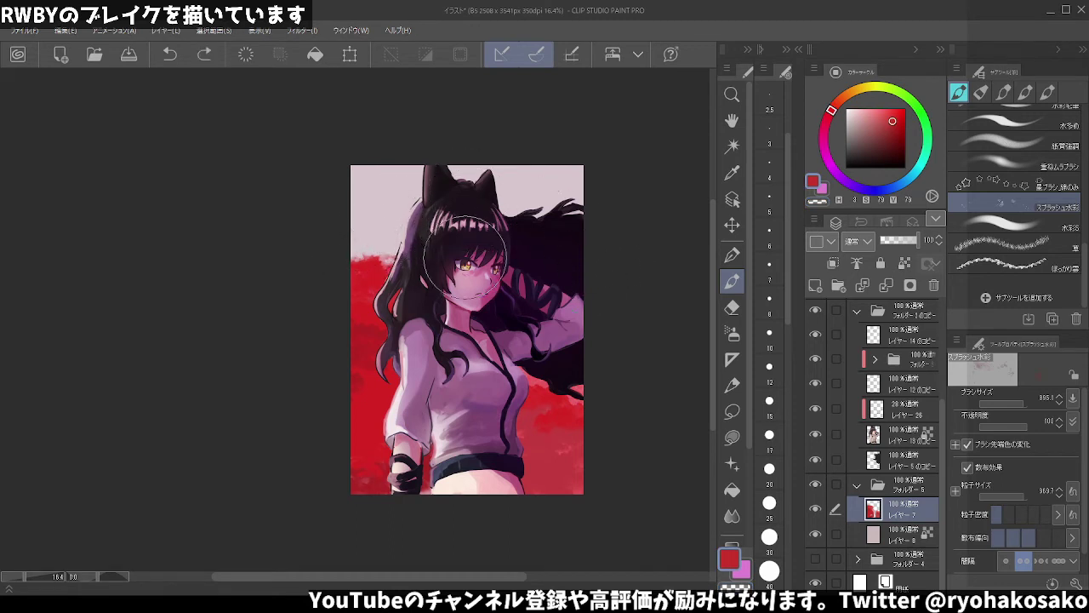
{"action": "left_click_drag", "start_coordinate": [377, 241], "coordinate": [439, 225]}
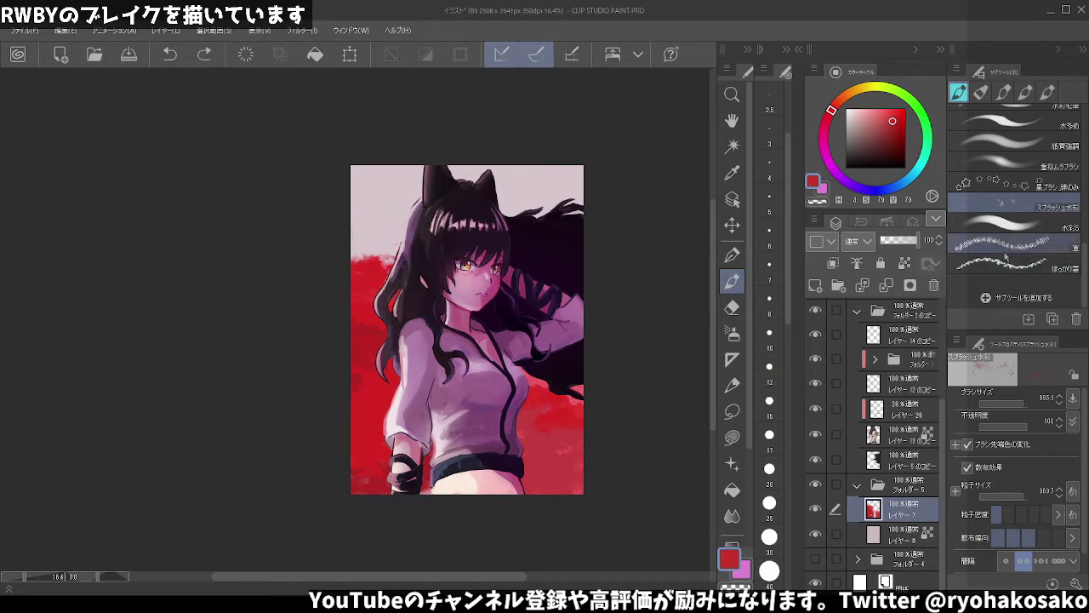
{"action": "left_click", "coordinate": [1009, 228]}
{"action": "left_click", "coordinate": [1012, 94]}
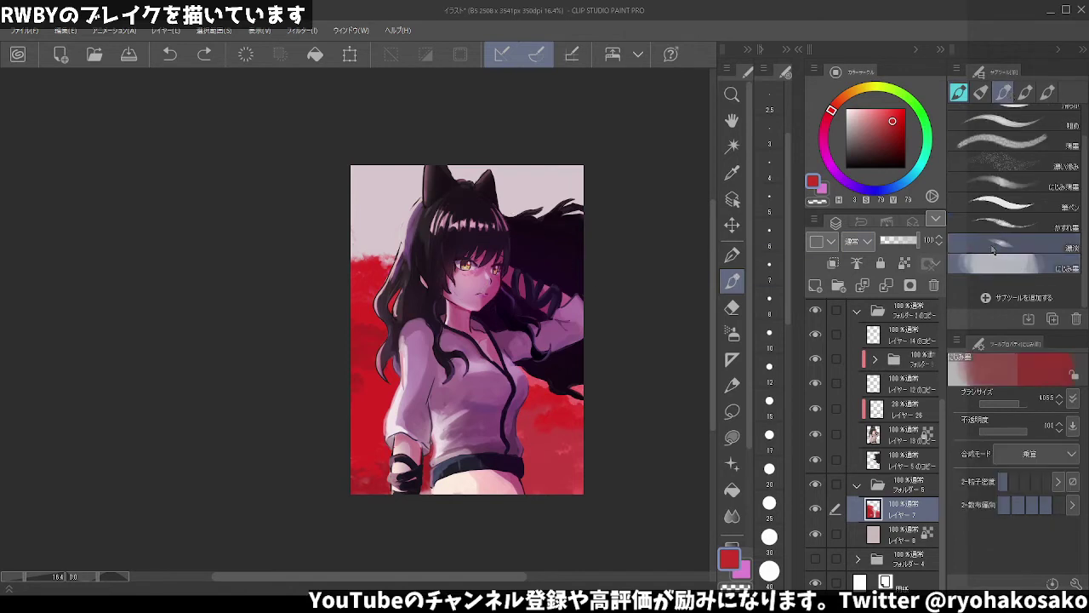
{"action": "left_click", "coordinate": [1004, 223]}
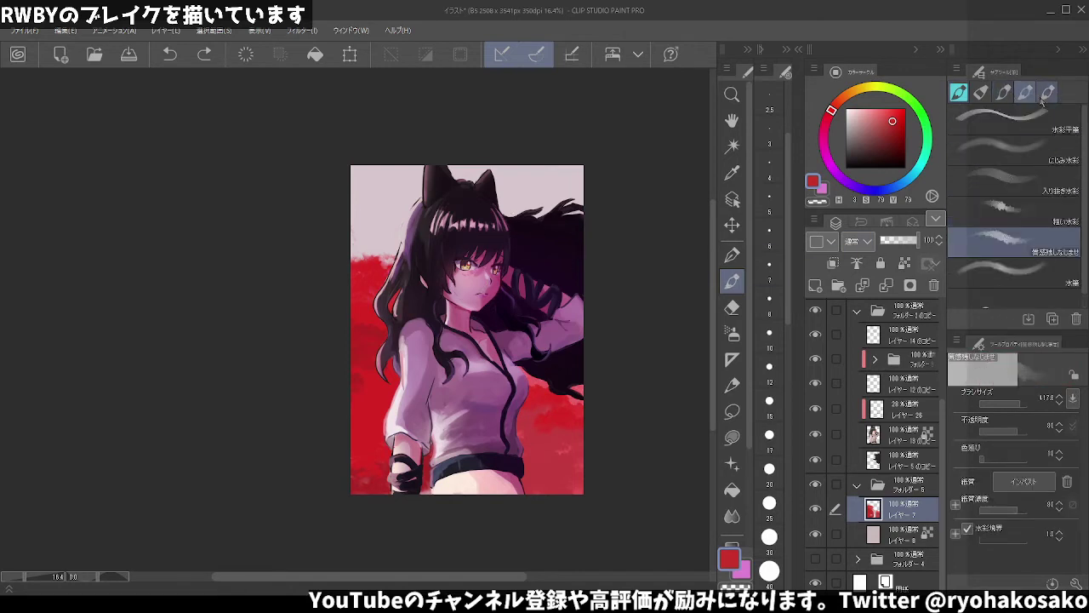
- Choose the 点描 oil speckle brush with lower 厚さ and larger 粒子サイズ
{"action": "left_click", "coordinate": [983, 94]}
{"action": "left_click", "coordinate": [1005, 247]}
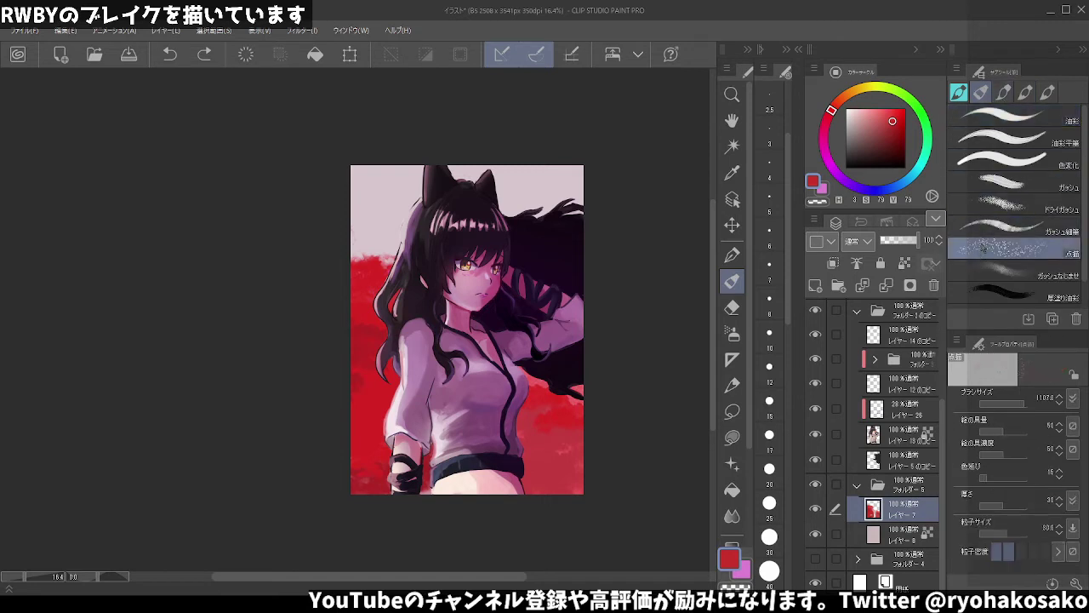
{"action": "left_click_drag", "start_coordinate": [372, 221], "coordinate": [398, 213]}
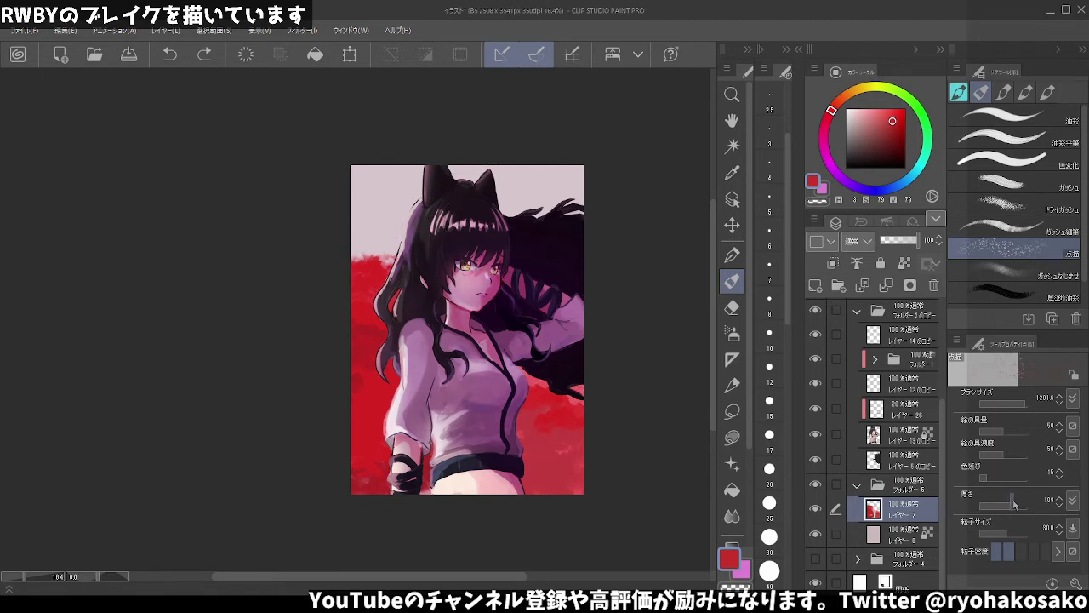
{"action": "left_click", "coordinate": [1018, 535]}
{"action": "left_click", "coordinate": [987, 505]}
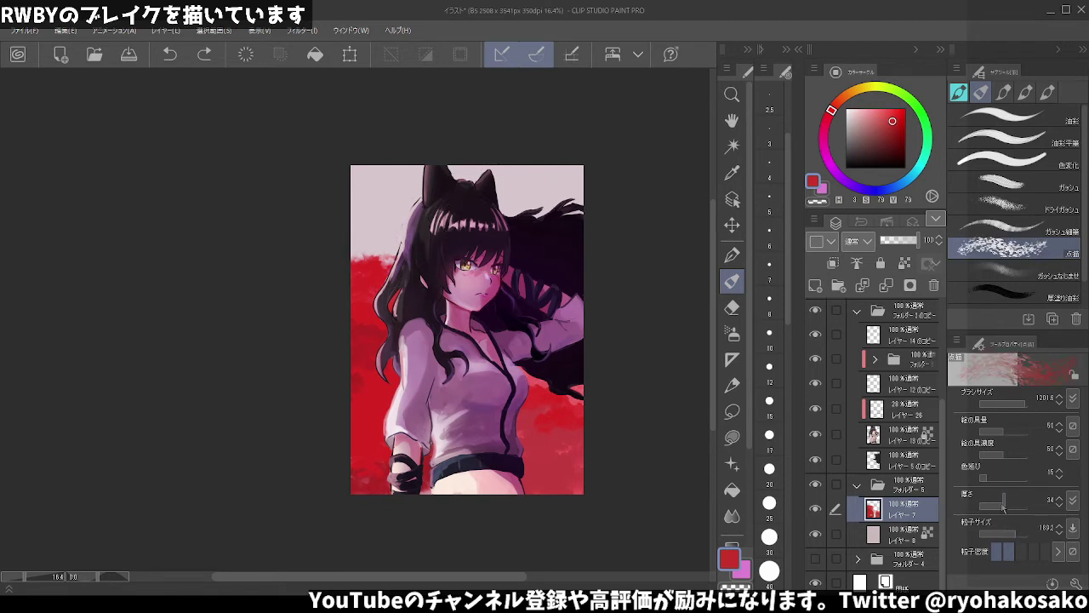
{"action": "key", "text": "ctrl+z"}
- Paint red up along the hair's upper-left edge and brighten the red right of the waist
{"action": "left_click", "coordinate": [384, 228]}
{"action": "left_click_drag", "start_coordinate": [382, 249], "coordinate": [390, 286]}
{"action": "left_click_drag", "start_coordinate": [349, 241], "coordinate": [406, 278]}
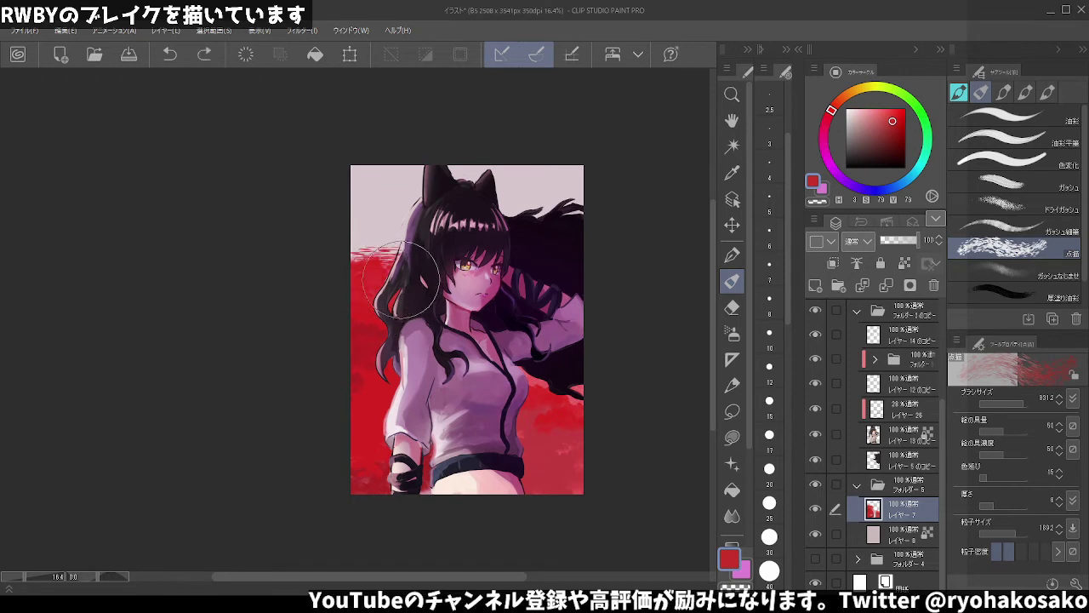
{"action": "left_click_drag", "start_coordinate": [405, 277], "coordinate": [379, 352]}
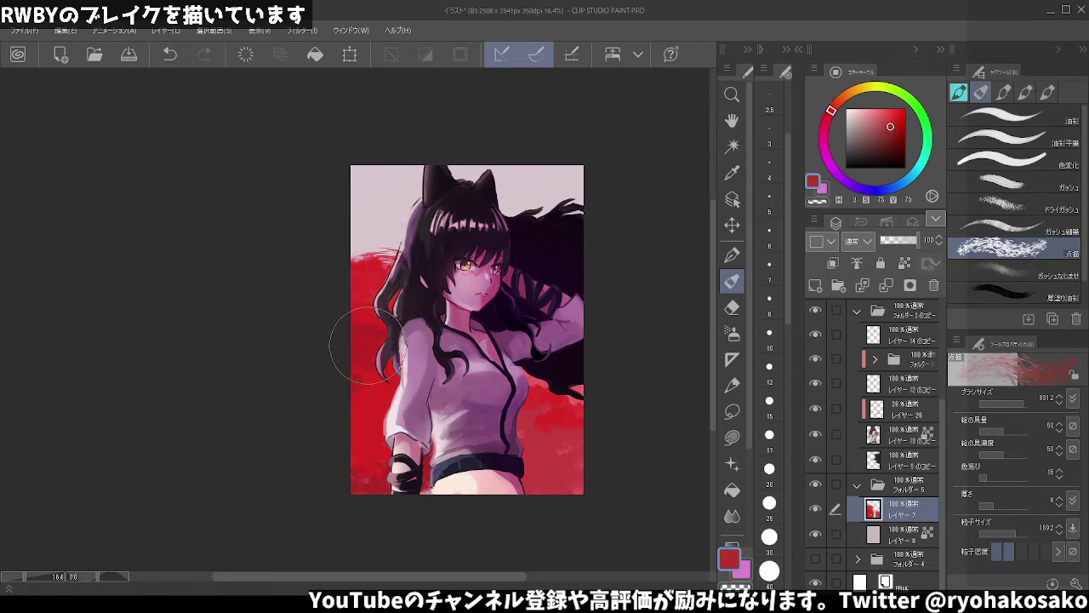
{"action": "mouse_move", "coordinate": [530, 402]}
{"action": "left_mouse_down"}
{"action": "mouse_move", "coordinate": [539, 428]}
{"action": "mouse_move", "coordinate": [563, 439]}
{"action": "mouse_move", "coordinate": [374, 461]}
{"action": "mouse_move", "coordinate": [404, 469]}
{"action": "left_mouse_up"}
{"action": "key", "text": "alt"}
{"action": "key", "text": "alt"}
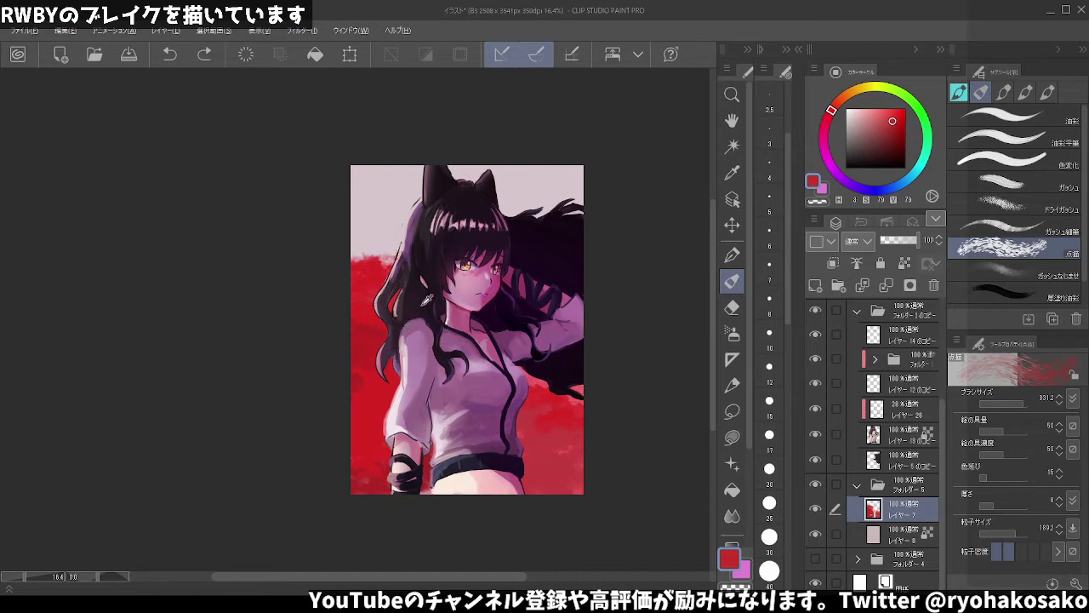
{"action": "scroll", "coordinate": [408, 307], "scroll_direction": "down", "scroll_amount": 1}
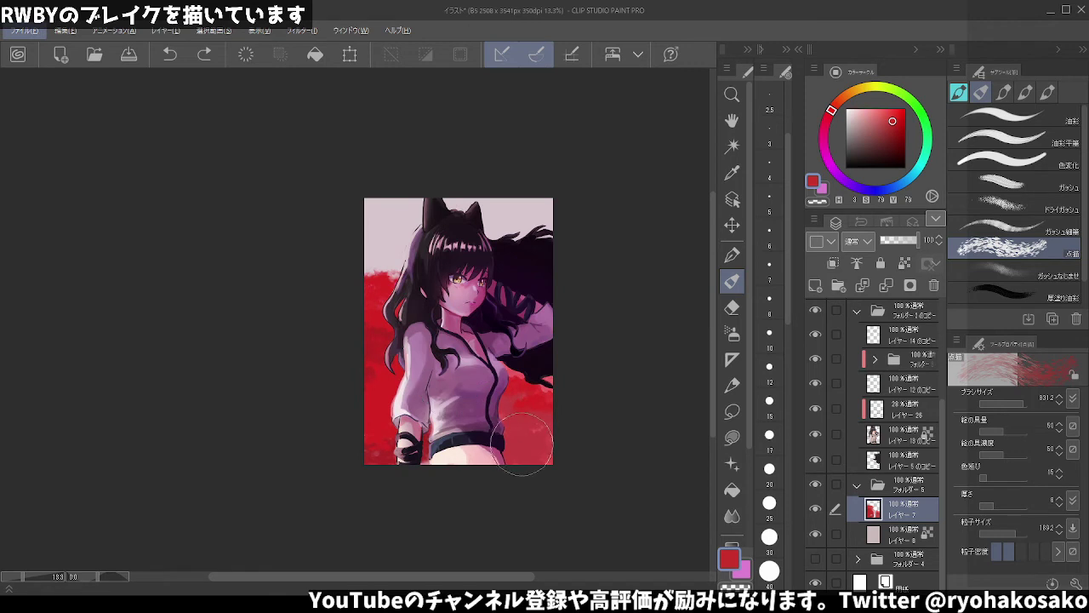
- Select レイヤー8 and create a red-to-pink gradient layer above it, discarding a trial blank layer
{"action": "left_click", "coordinate": [909, 540]}
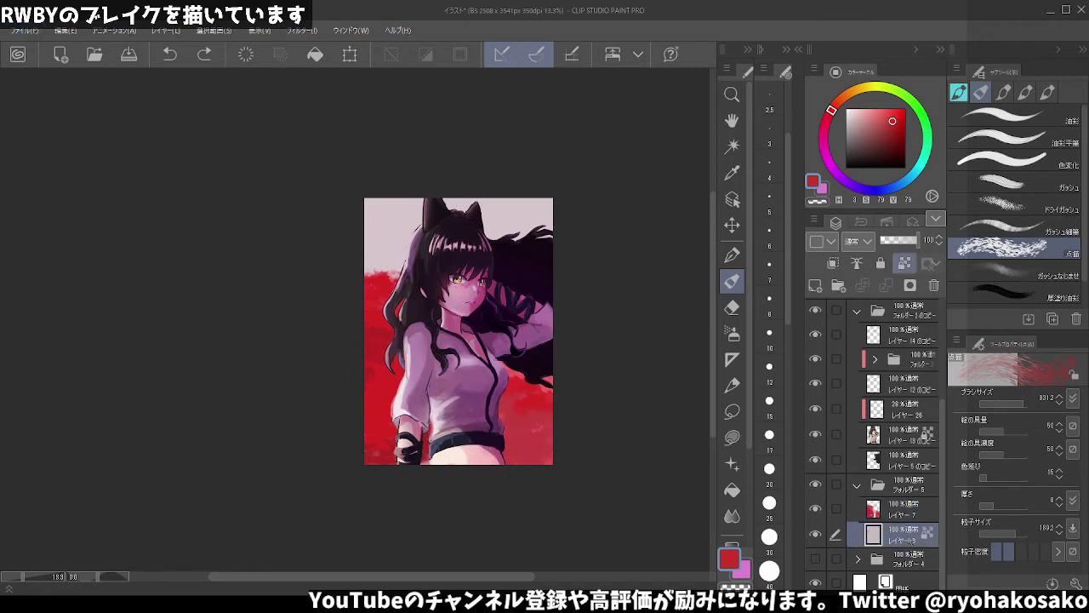
{"action": "left_click", "coordinate": [815, 285]}
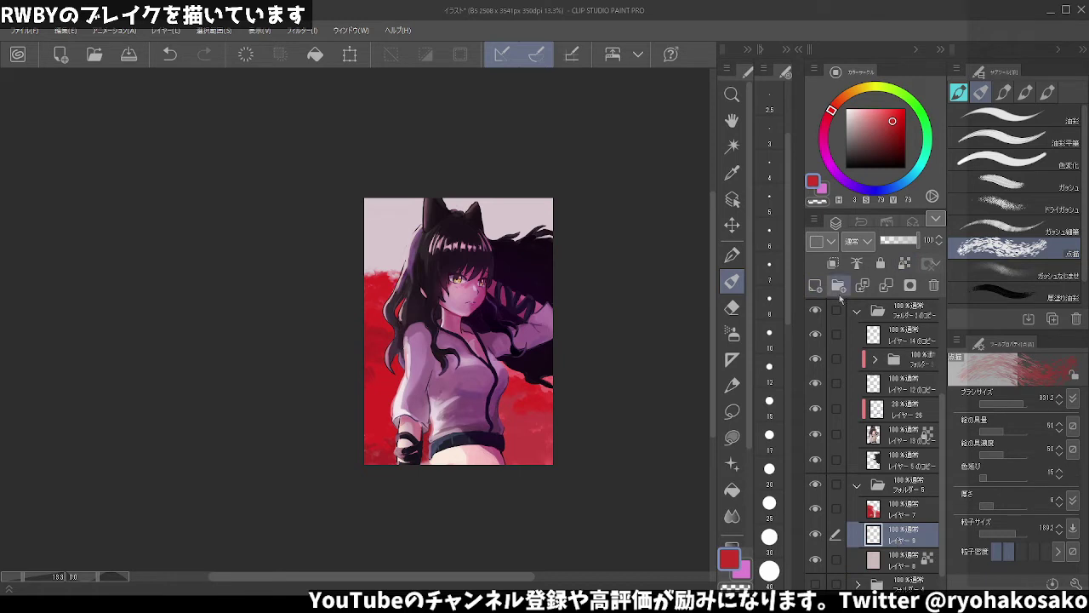
{"action": "key", "text": "ctrl+z"}
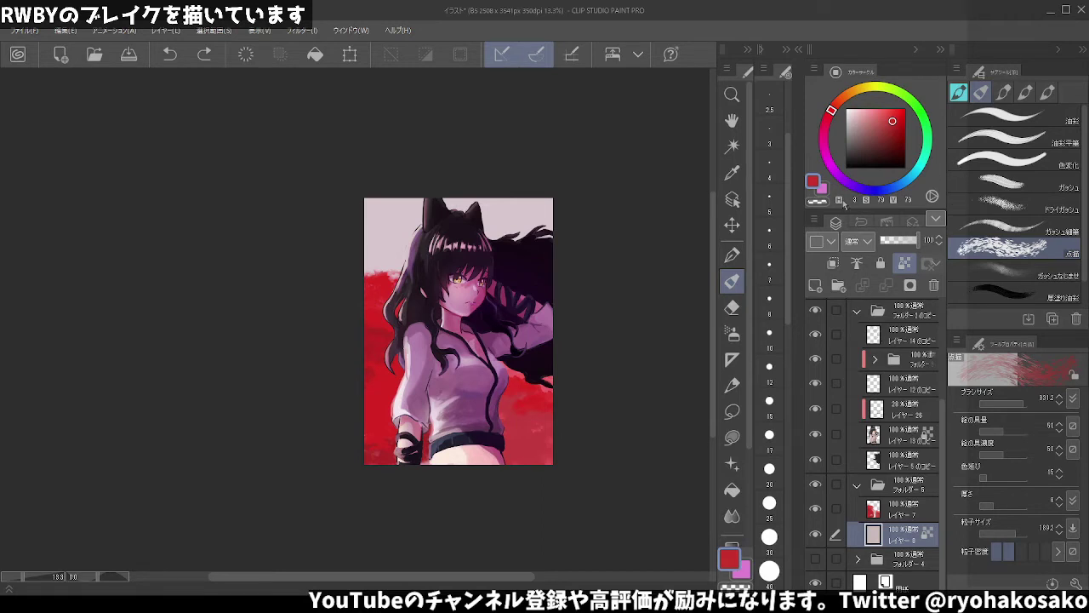
{"action": "key", "text": "ctrl+y"}
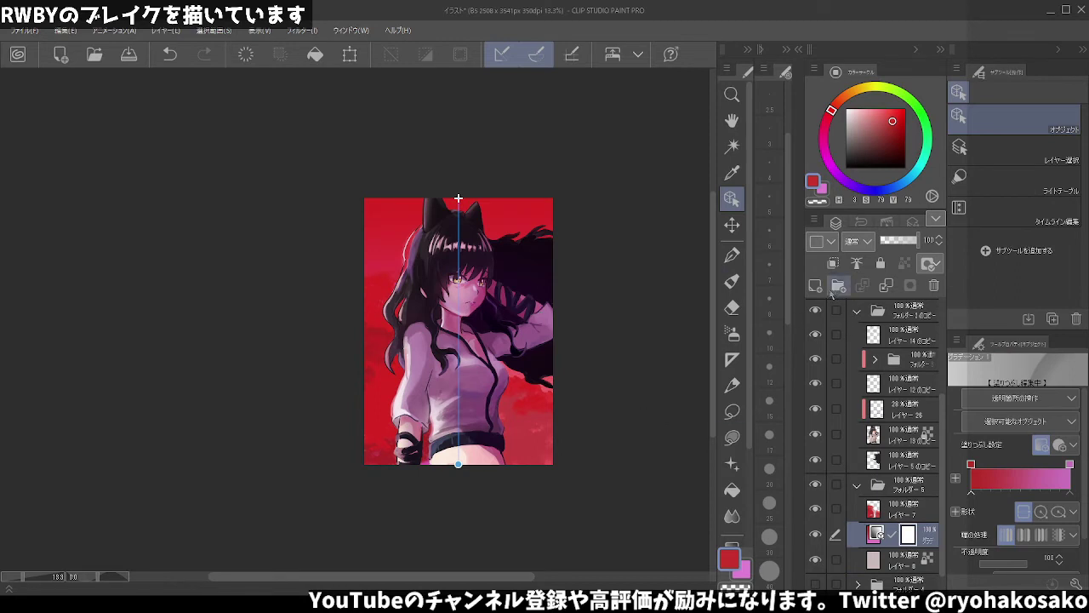
- Clip the gradient to the layer below, set it to Overlay, and angle it diagonally
{"action": "left_click", "coordinate": [833, 263]}
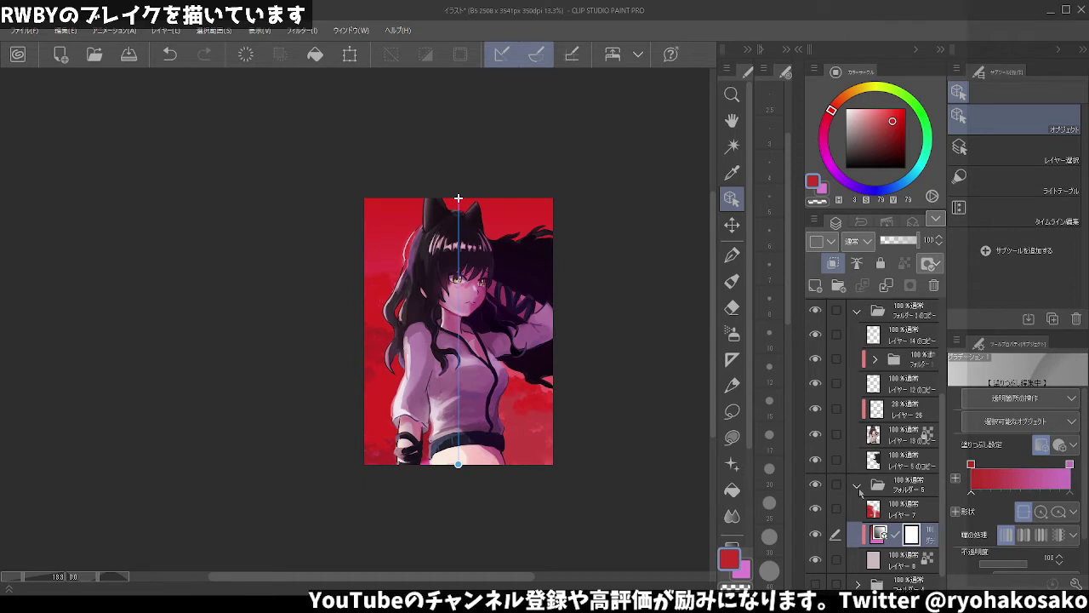
{"action": "left_click", "coordinate": [857, 460]}
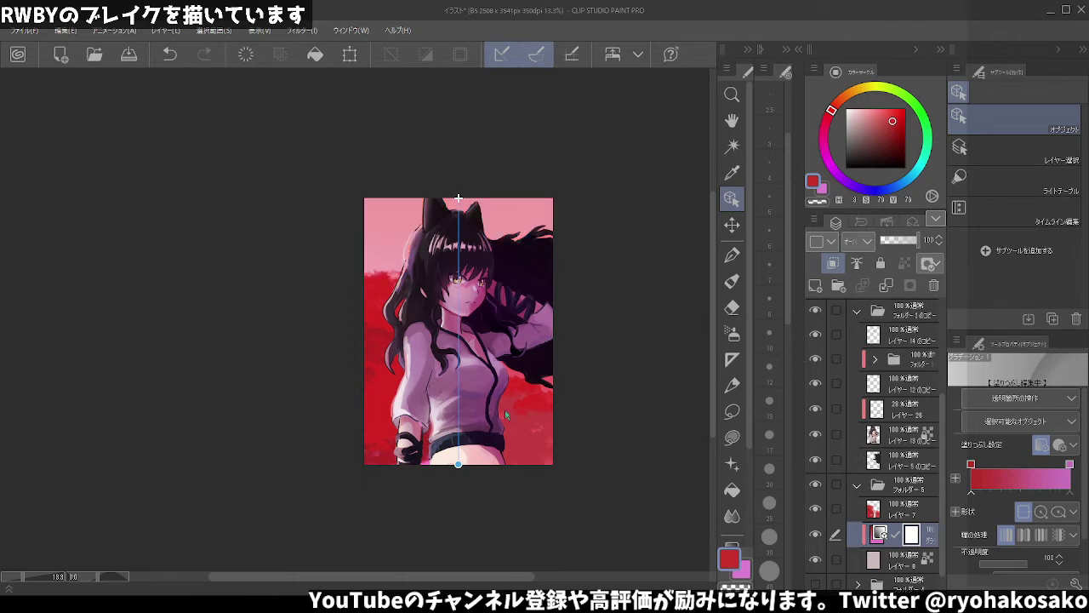
{"action": "left_click_drag", "start_coordinate": [458, 465], "coordinate": [531, 366]}
{"action": "left_click_drag", "start_coordinate": [459, 200], "coordinate": [400, 189]}
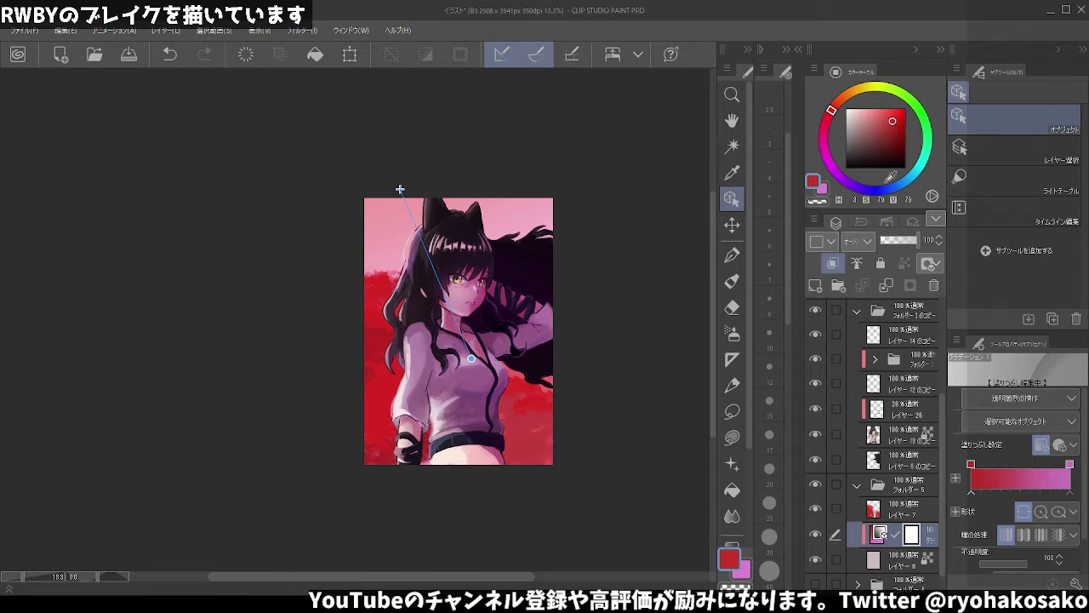
- Set the gradient colour to saturated red after trying purple and pale pink
{"action": "left_click_drag", "start_coordinate": [832, 111], "coordinate": [842, 179]}
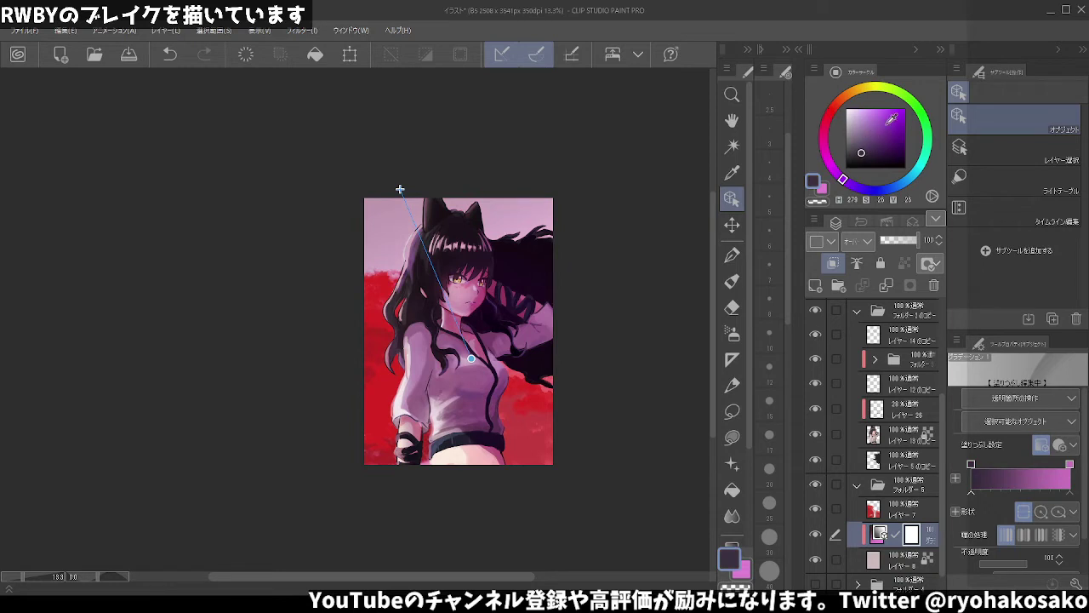
{"action": "left_click", "coordinate": [890, 120]}
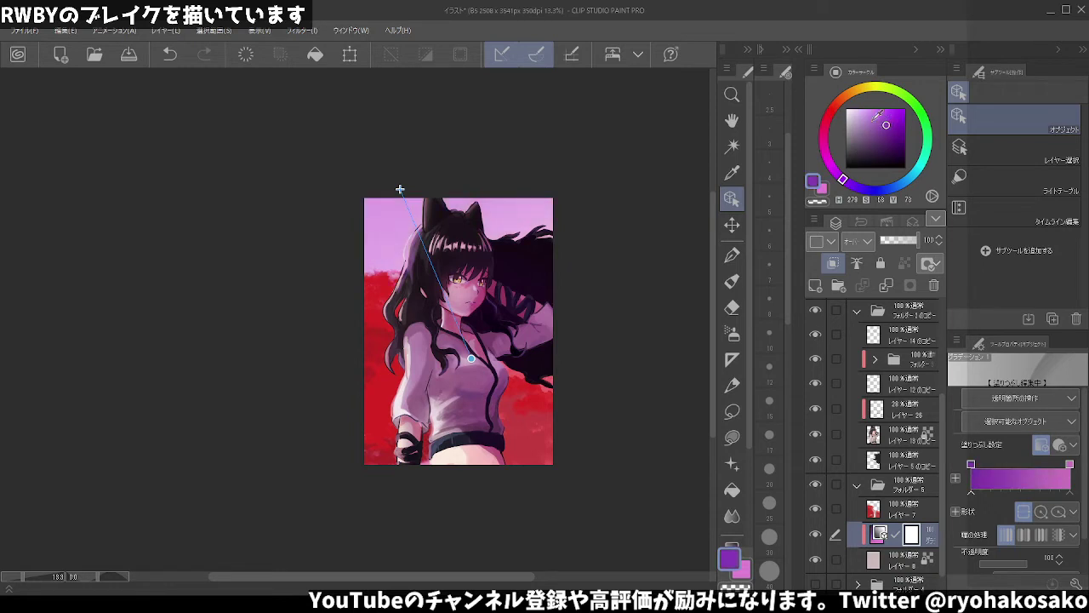
{"action": "left_click", "coordinate": [858, 113]}
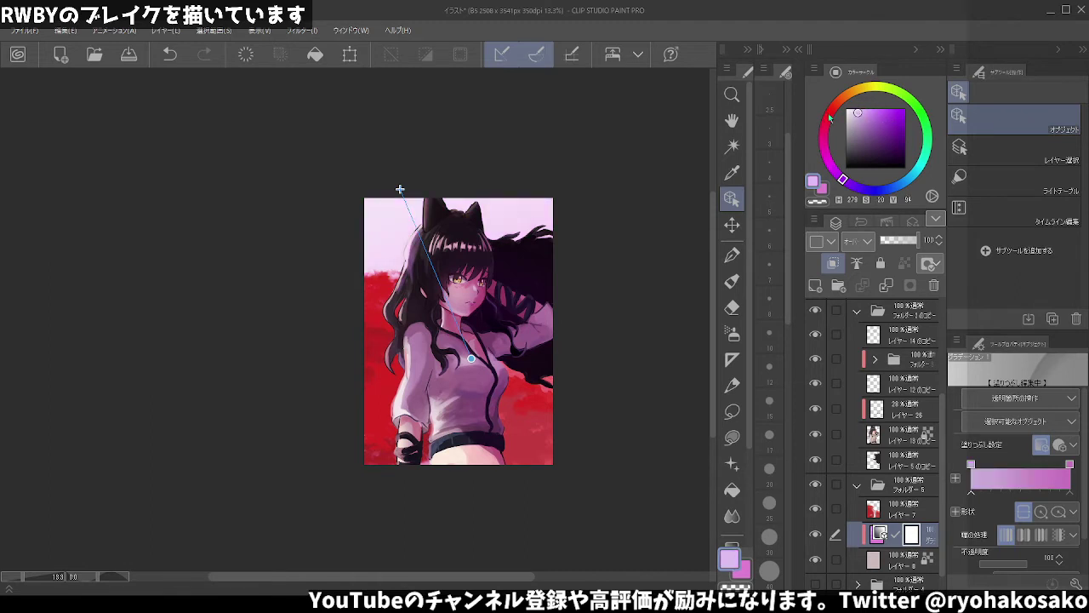
{"action": "left_click", "coordinate": [829, 114]}
{"action": "left_click", "coordinate": [895, 119]}
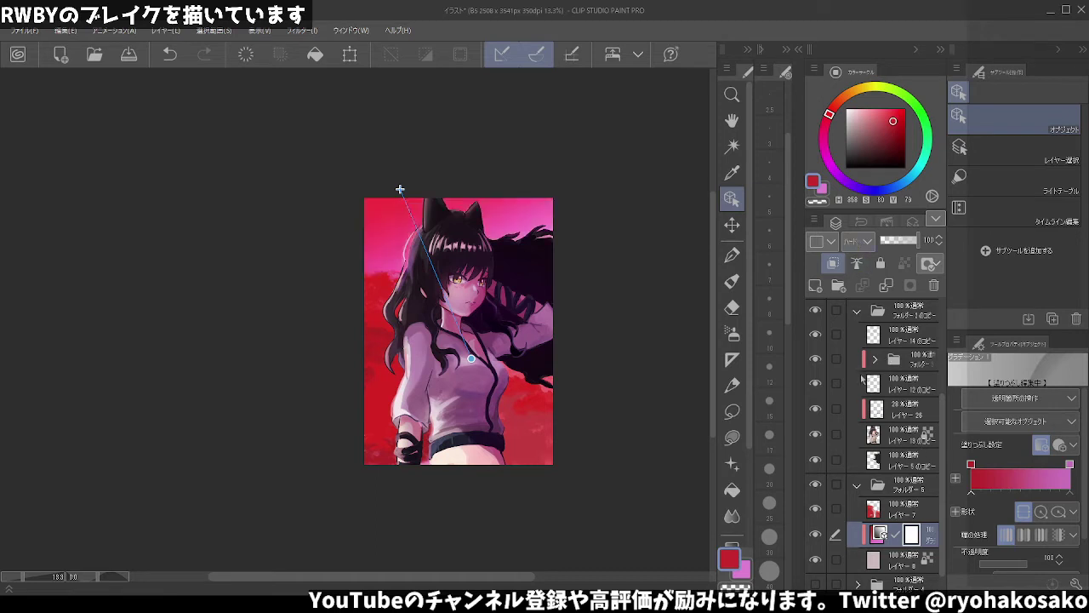
- Set the gradient layer's opacity to 42%
{"action": "left_click", "coordinate": [889, 242]}
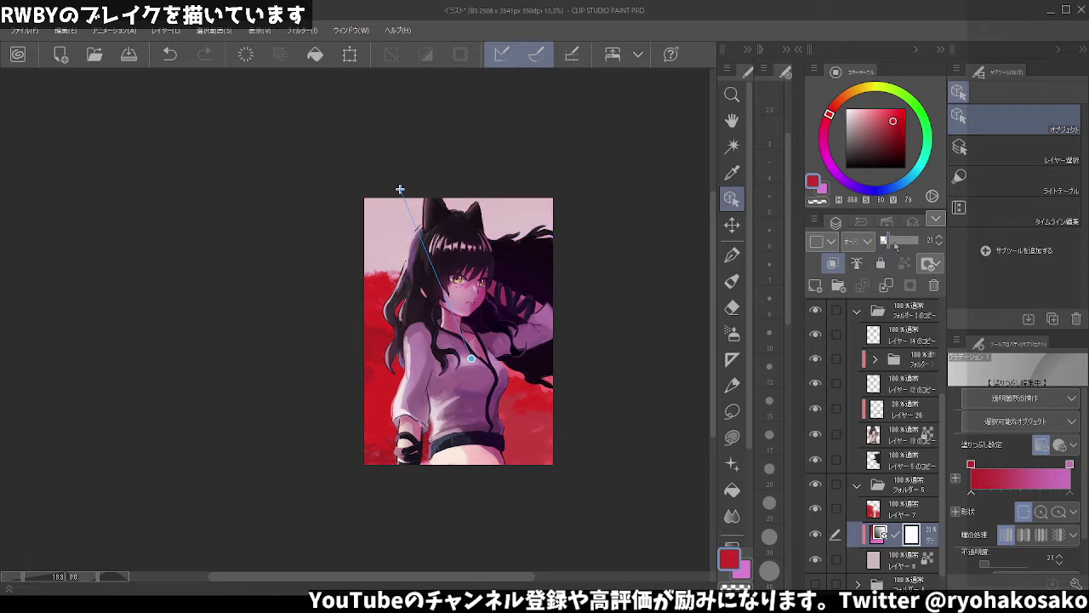
{"action": "left_click", "coordinate": [907, 245]}
{"action": "left_click", "coordinate": [909, 245]}
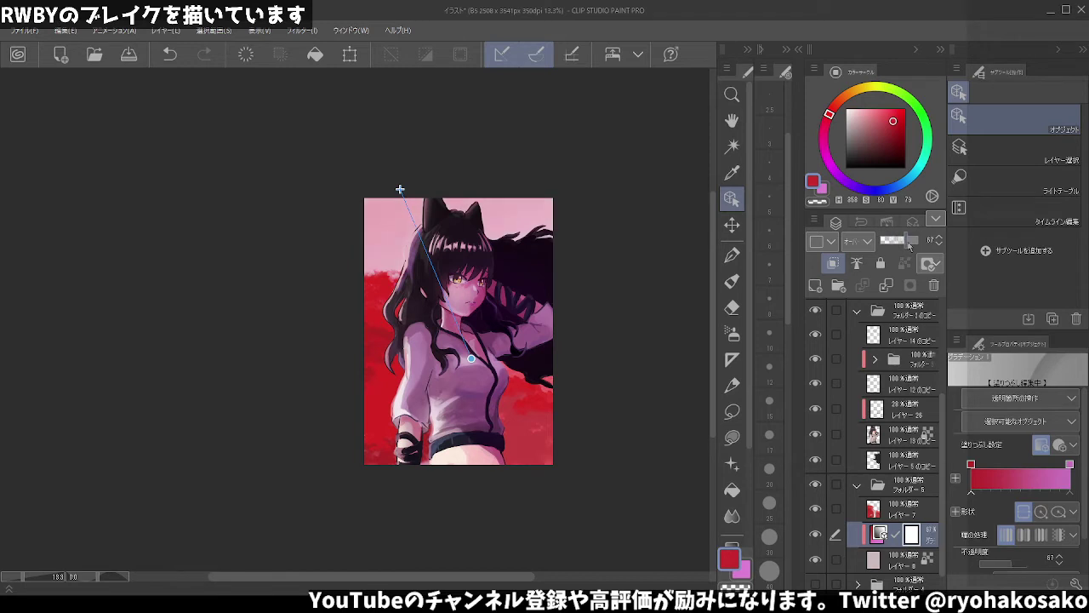
{"action": "left_click_drag", "start_coordinate": [896, 245], "coordinate": [894, 244]}
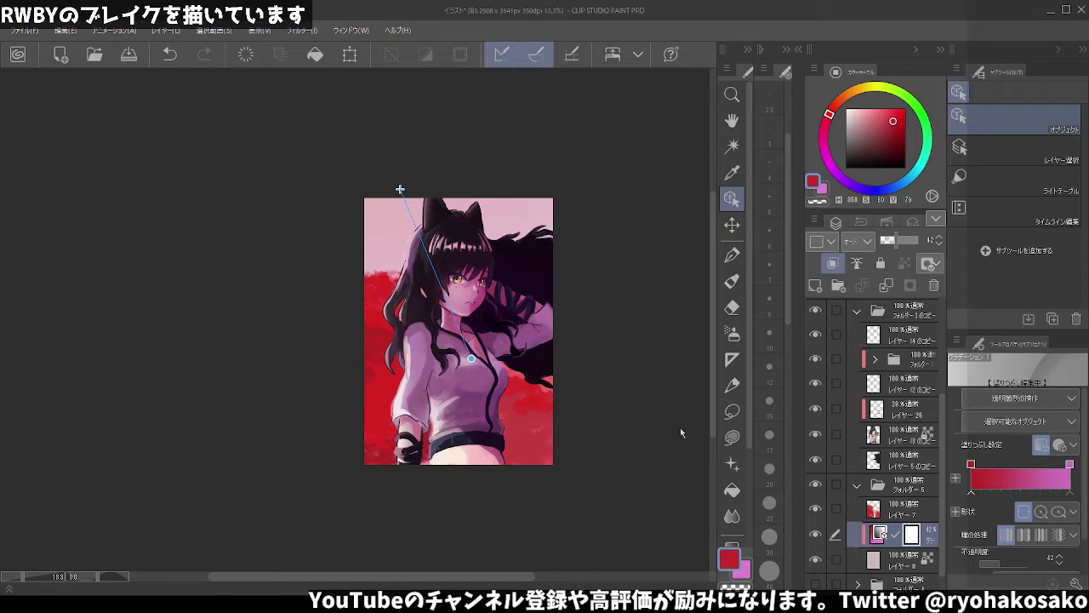
{"action": "left_click", "coordinate": [890, 437]}
- Return to brush painting, undo the last action, and pick the first preset at a much smaller size
{"action": "scroll", "coordinate": [511, 467], "scroll_direction": "up", "scroll_amount": 1}
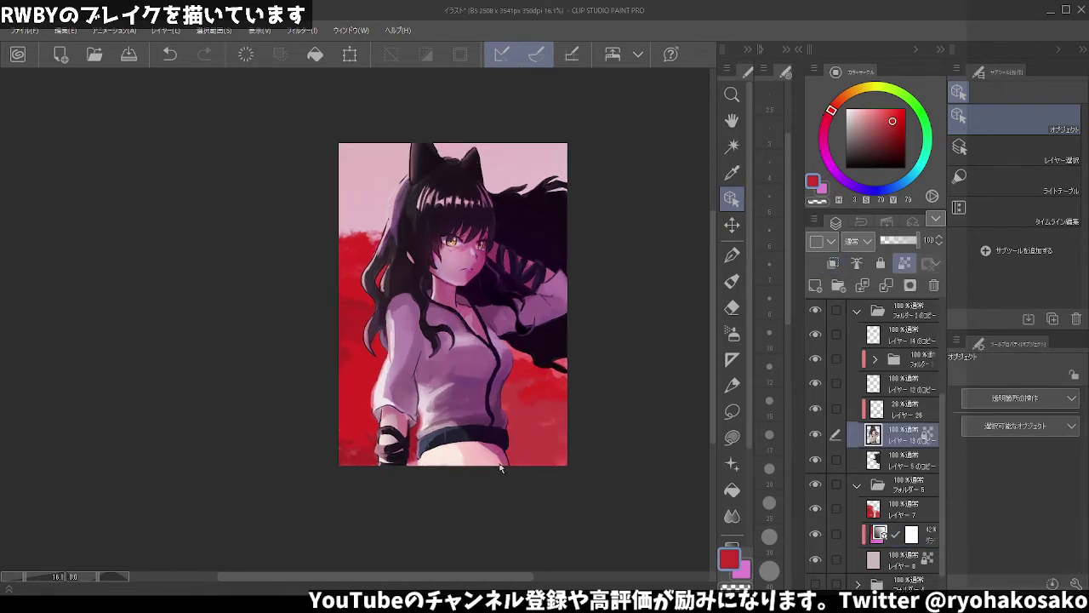
{"action": "scroll", "coordinate": [510, 466], "scroll_direction": "up", "scroll_amount": 1}
{"action": "scroll", "coordinate": [510, 464], "scroll_direction": "up", "scroll_amount": 1}
{"action": "scroll", "coordinate": [510, 464], "scroll_direction": "up", "scroll_amount": 1}
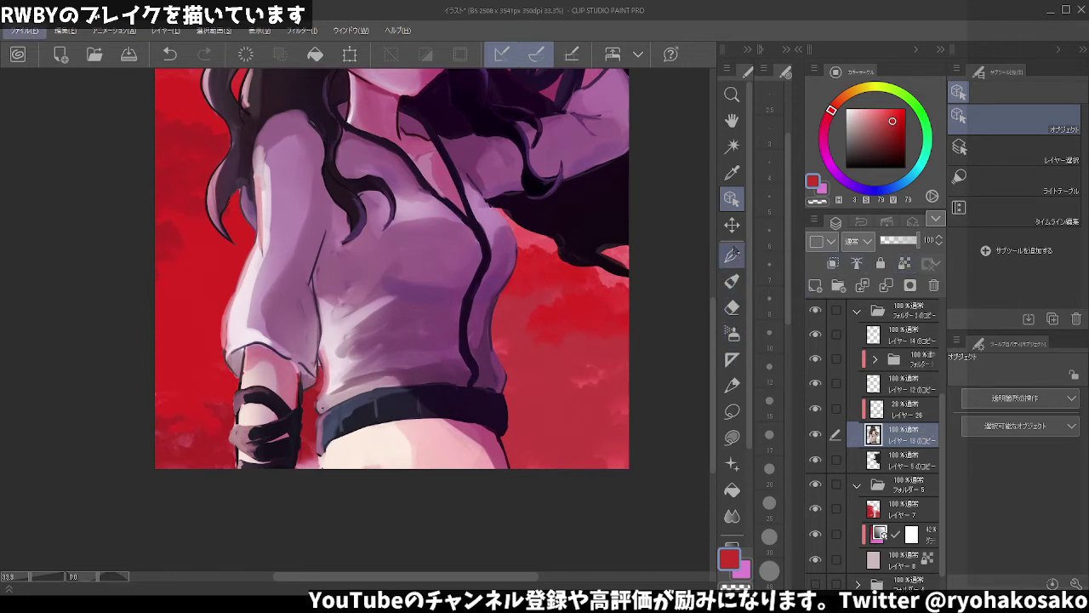
{"action": "left_click", "coordinate": [732, 281]}
{"action": "key", "text": "b"}
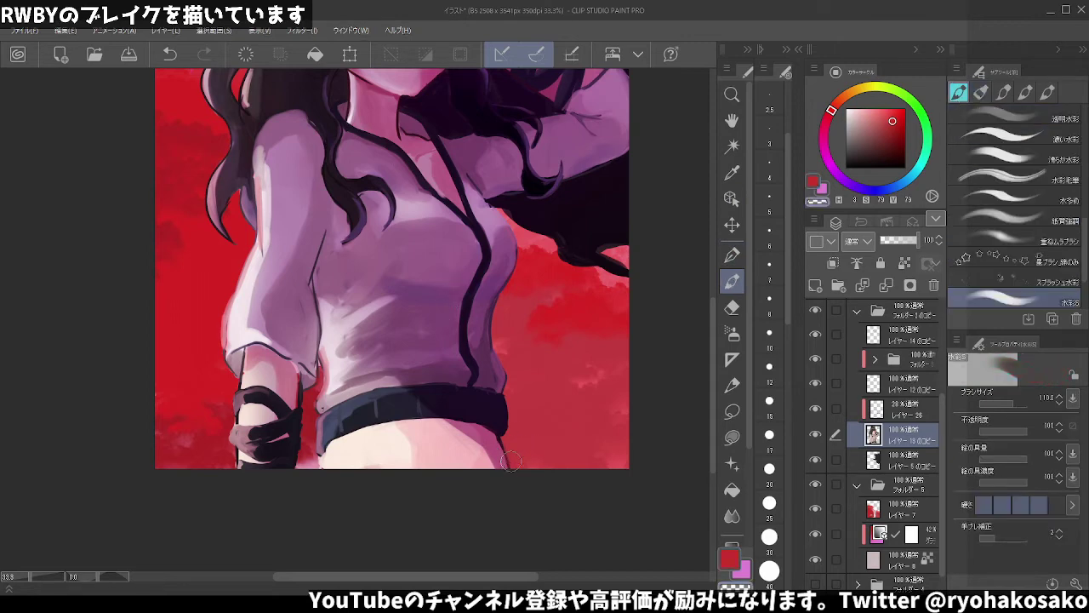
{"action": "key", "text": "ctrl+z"}
{"action": "scroll", "coordinate": [1054, 180], "scroll_direction": "up", "scroll_amount": 3}
{"action": "scroll", "coordinate": [1053, 181], "scroll_direction": "up", "scroll_amount": 3}
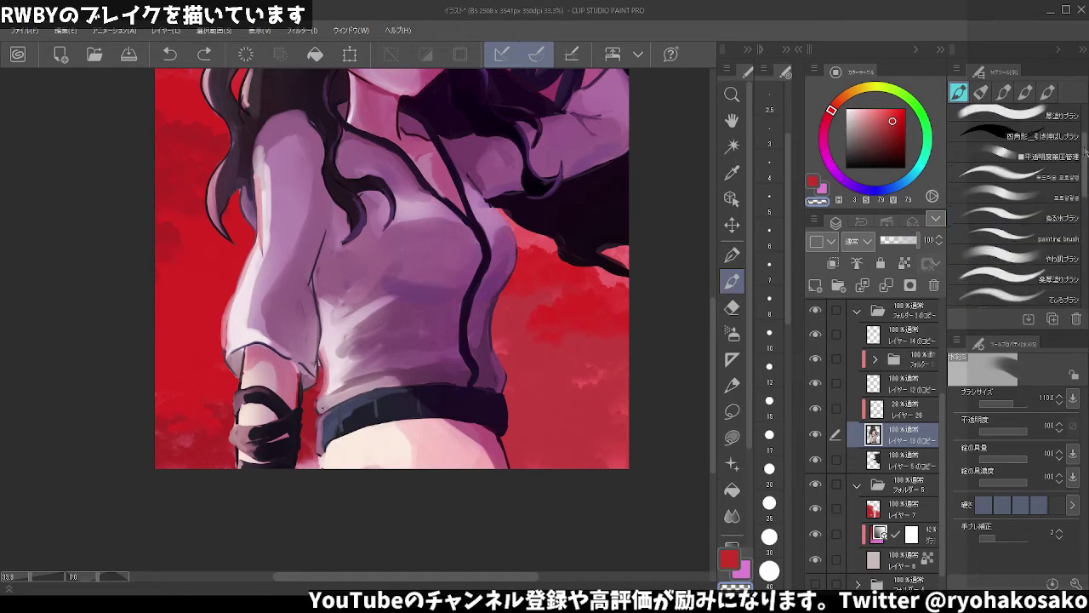
{"action": "scroll", "coordinate": [1043, 153], "scroll_direction": "up", "scroll_amount": 3}
{"action": "left_click", "coordinate": [1032, 119]}
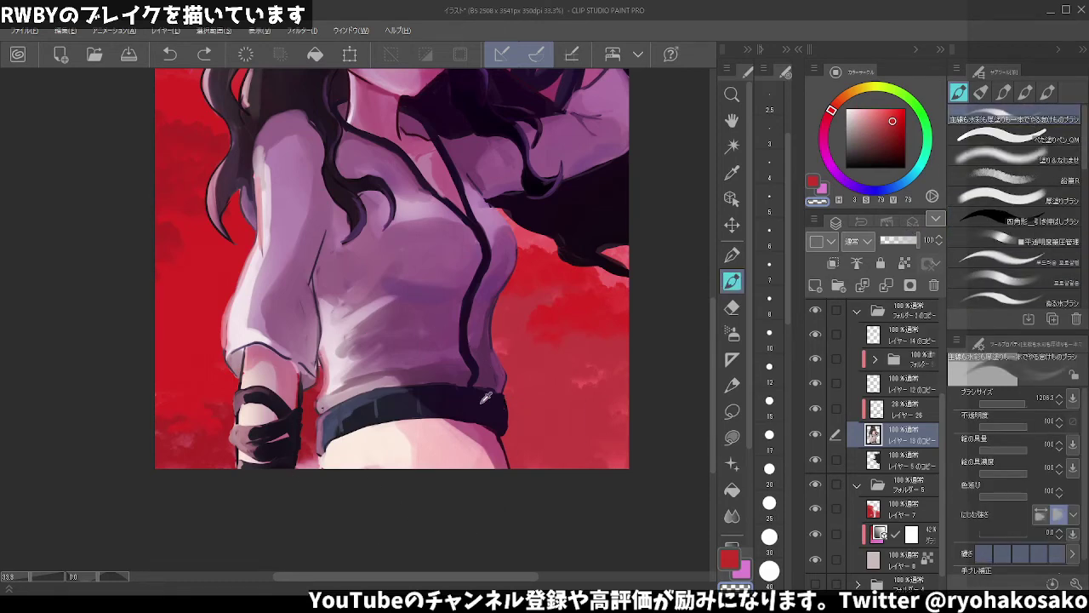
{"action": "mouse_move", "coordinate": [389, 285]}
{"action": "left_mouse_down"}
{"action": "mouse_move", "coordinate": [417, 313]}
{"action": "mouse_move", "coordinate": [407, 303]}
{"action": "left_mouse_up"}
- Extend the belt's right end with the sampled dark navy, undoing a stray stroke
{"action": "left_click_drag", "start_coordinate": [503, 421], "coordinate": [507, 468]}
{"action": "left_click", "coordinate": [502, 414], "text": "alt"}
{"action": "left_click_drag", "start_coordinate": [488, 429], "coordinate": [504, 473]}
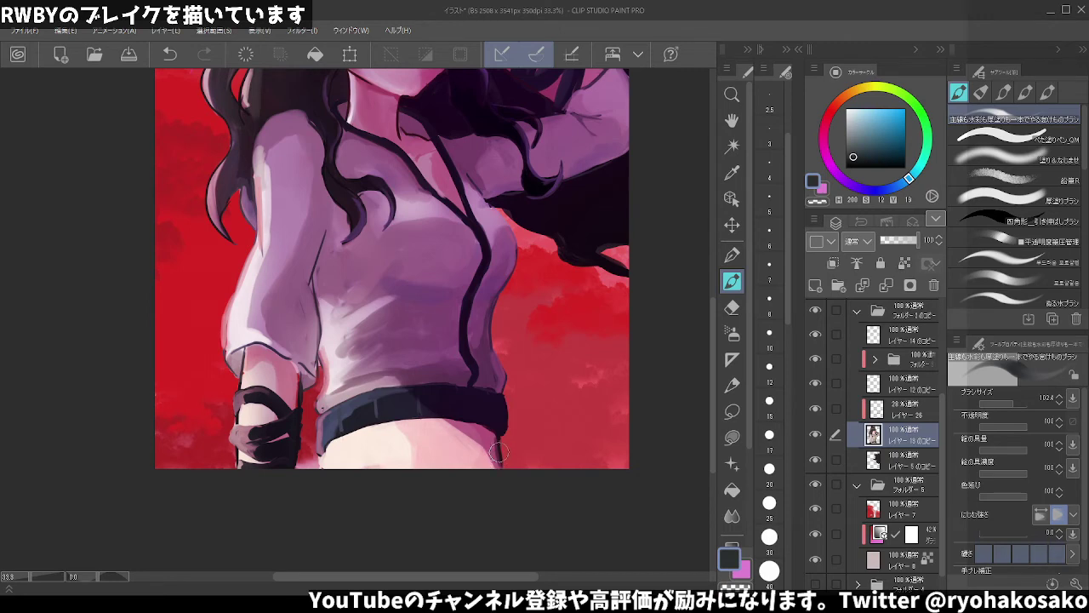
{"action": "key", "text": "ctrl+z"}
{"action": "left_click_drag", "start_coordinate": [497, 435], "coordinate": [503, 438]}
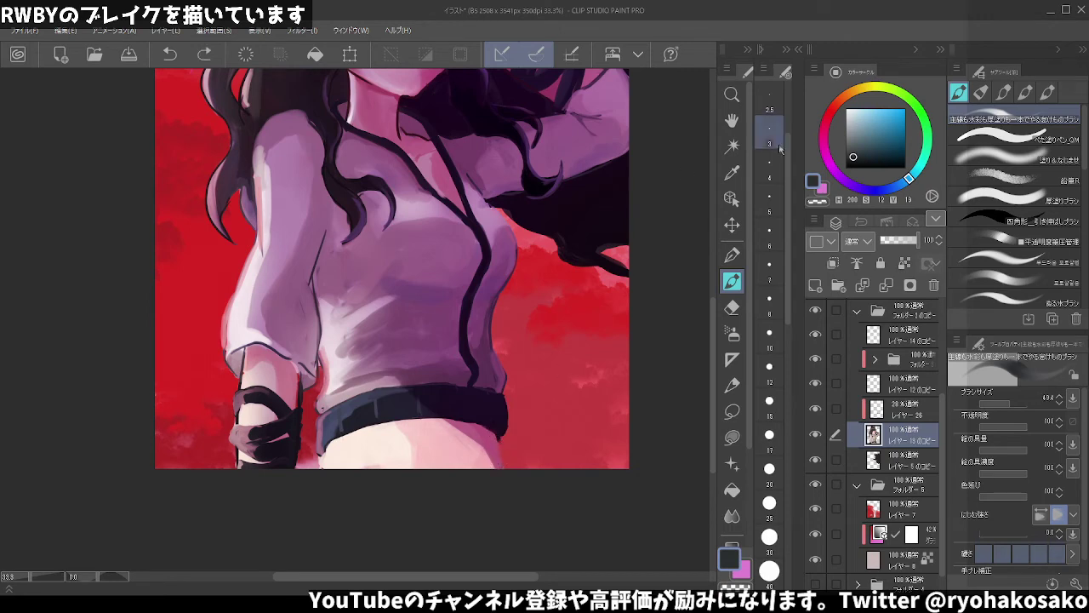
- Try a dark maroon on the belt's right end, then undo that stroke
{"action": "left_click", "coordinate": [830, 113]}
{"action": "left_click_drag", "start_coordinate": [853, 157], "coordinate": [873, 151]}
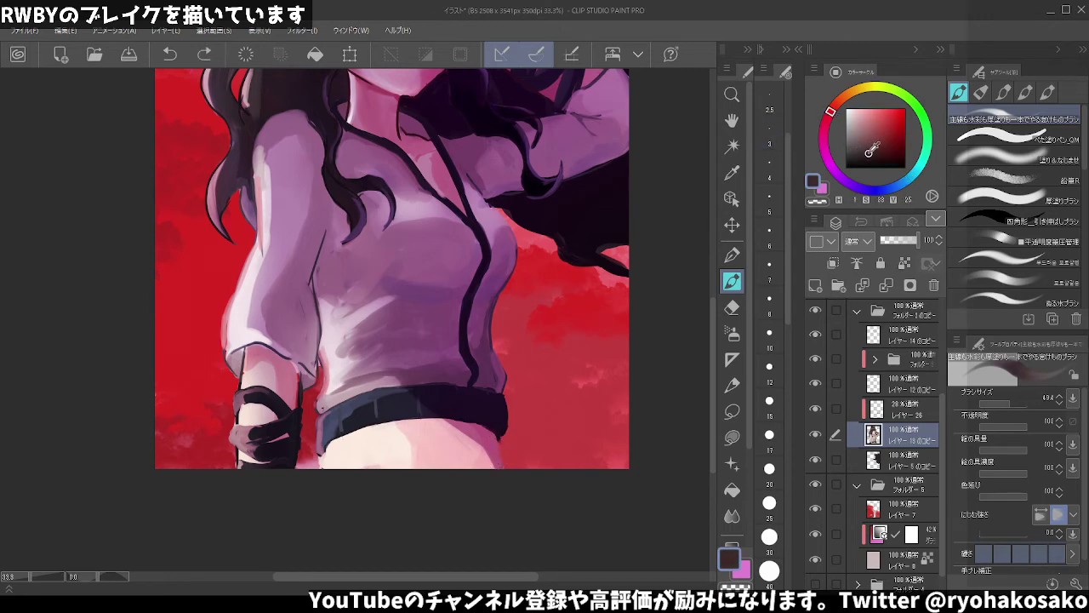
{"action": "left_click_drag", "start_coordinate": [831, 113], "coordinate": [838, 103]}
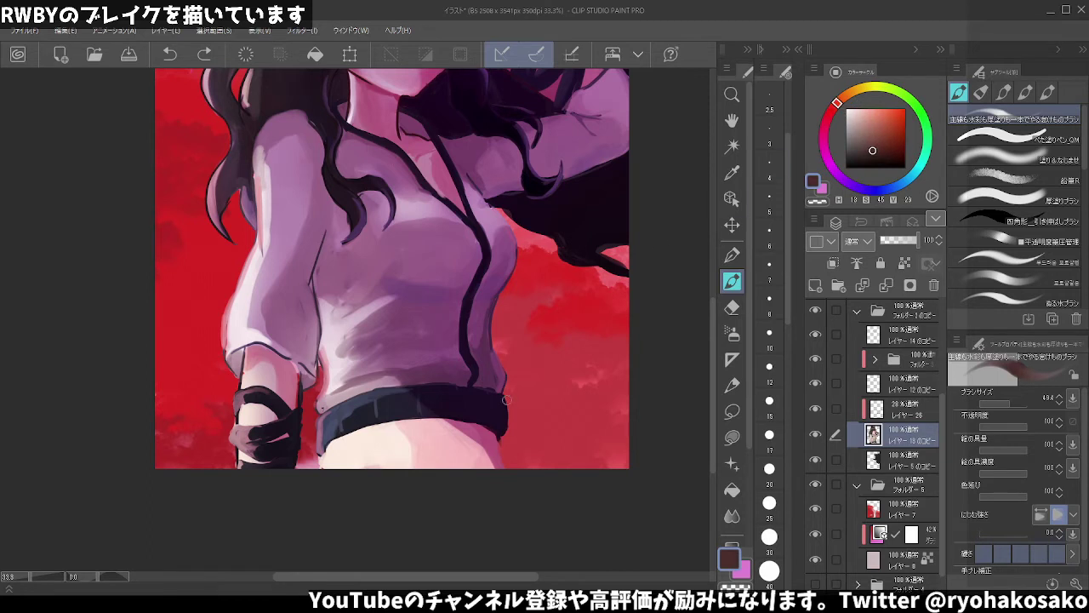
{"action": "left_click_drag", "start_coordinate": [501, 438], "coordinate": [497, 445]}
{"action": "key", "text": "ctrl+z"}
{"action": "key", "text": "ctrl+z"}
- Center the midriff and load a light greyish tan sampled from the canvas
{"action": "left_click_drag", "start_coordinate": [486, 374], "coordinate": [544, 357]}
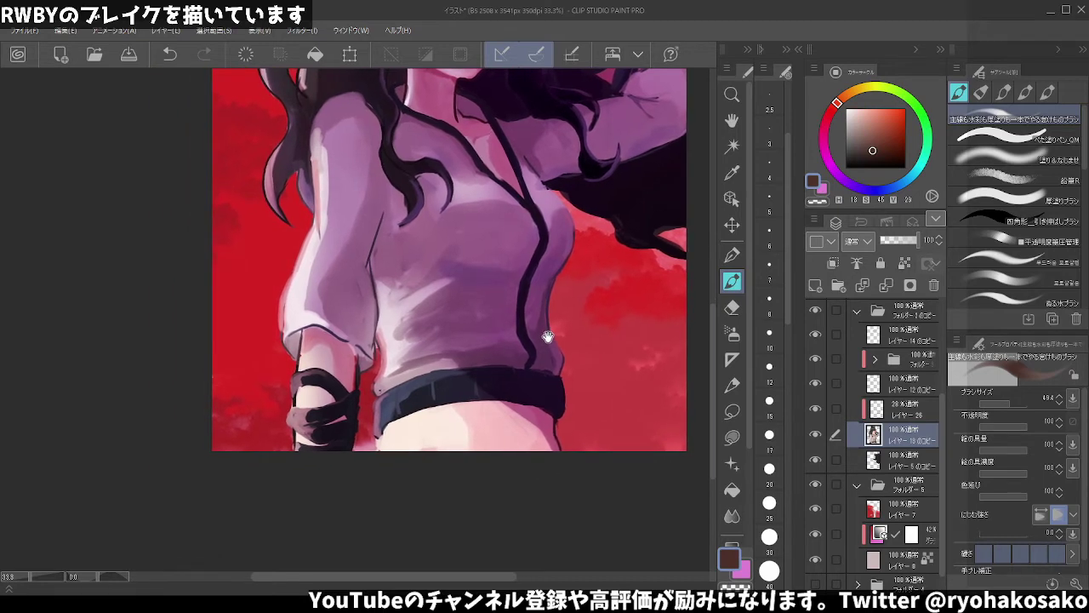
{"action": "left_click", "coordinate": [375, 435], "text": "alt"}
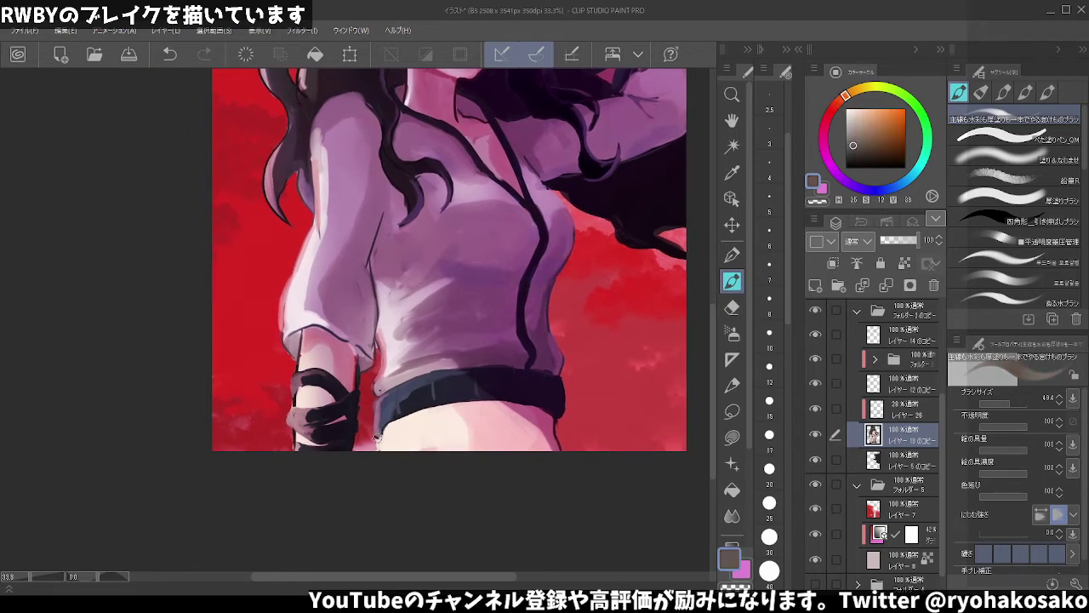
{"action": "left_click_drag", "start_coordinate": [853, 144], "coordinate": [858, 128]}
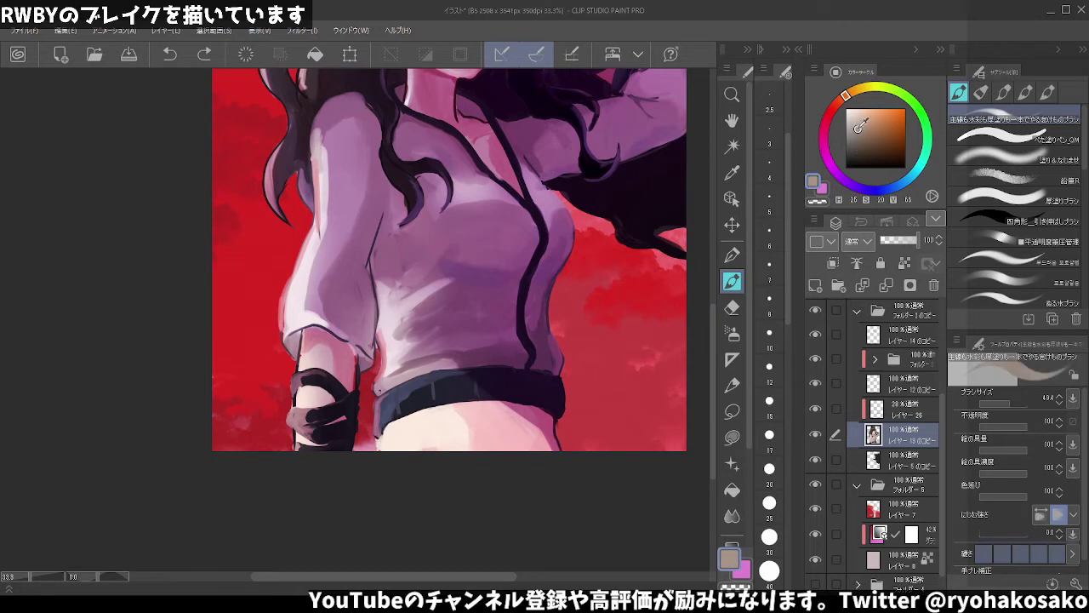
- Sample browns, skin pink and dark blue-grey near the belt's left end
{"action": "left_click", "coordinate": [375, 440]}
{"action": "key", "text": "ctrl+z"}
{"action": "left_click", "coordinate": [376, 442]}
{"action": "left_click", "coordinate": [374, 440], "text": "alt"}
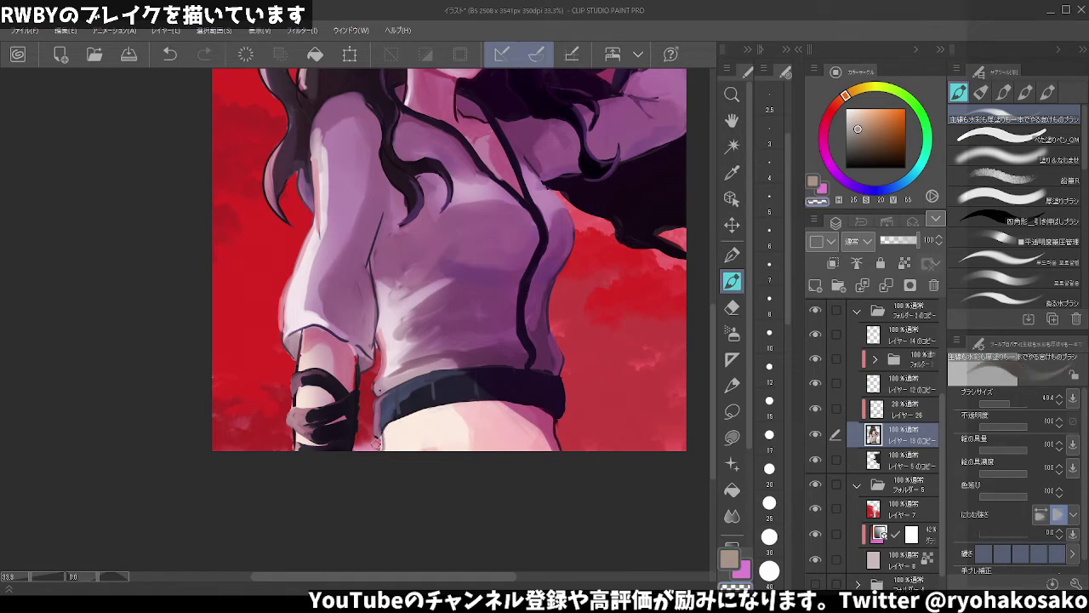
{"action": "left_click", "coordinate": [376, 432], "text": "alt"}
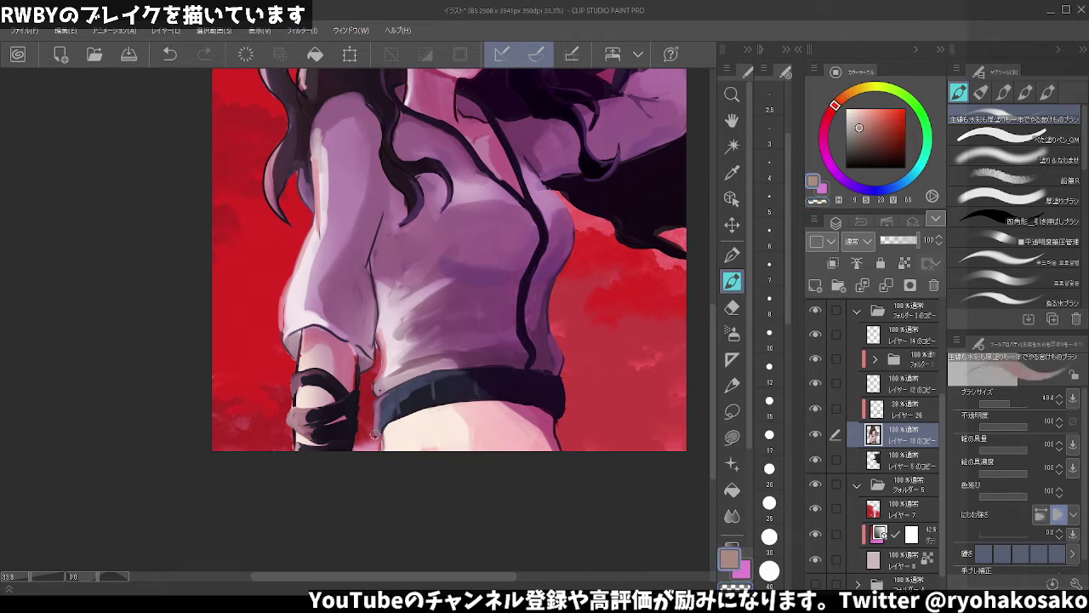
{"action": "left_click", "coordinate": [382, 431], "text": "alt"}
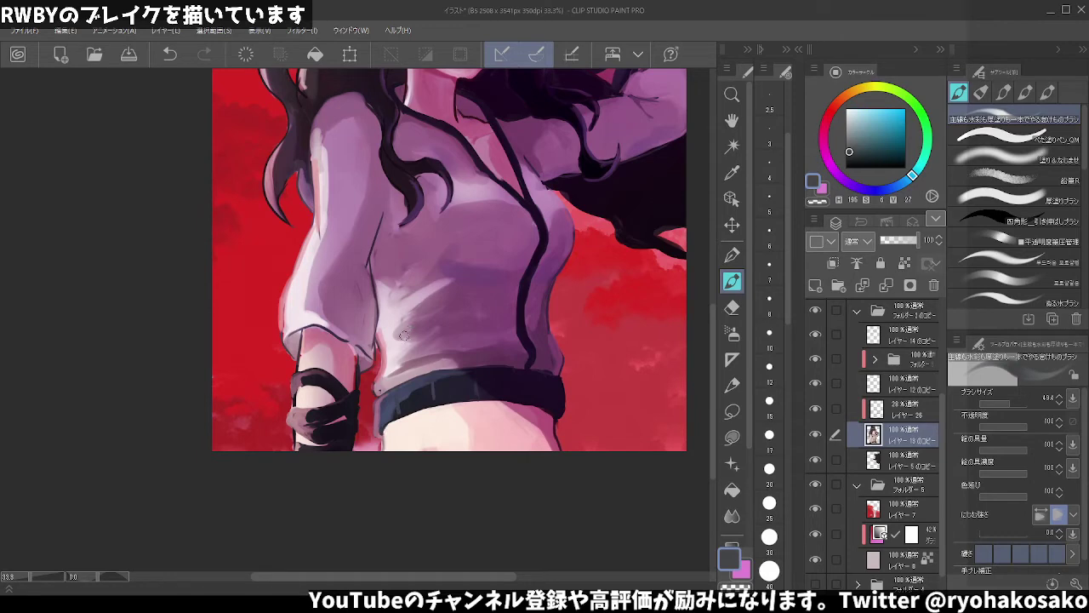
- Eyedrop the navy waistband and the skin pink, then paint a faint light midriff stroke
{"action": "key", "text": "alt"}
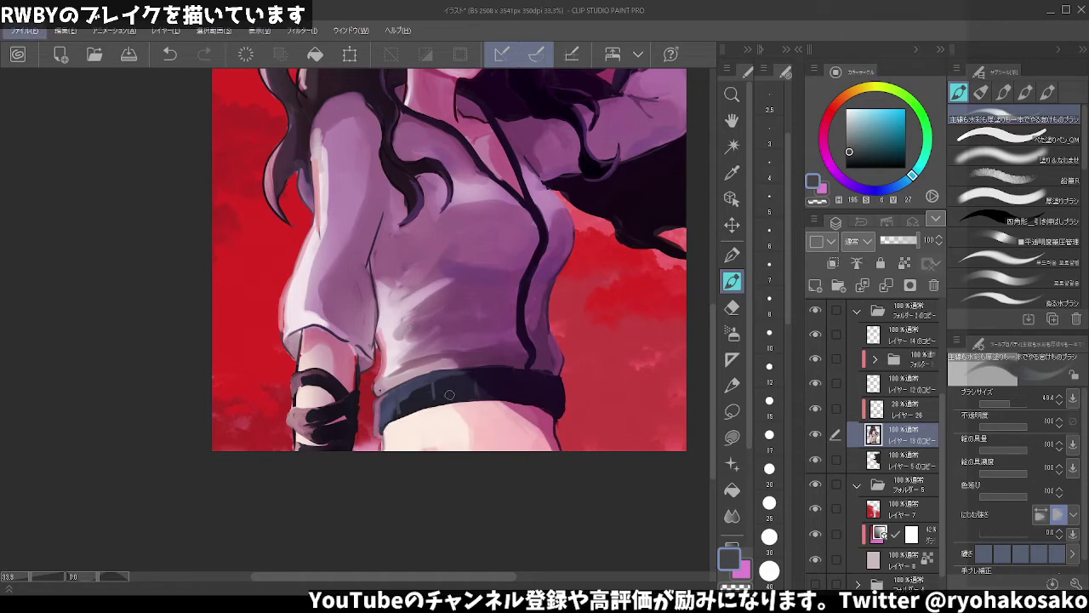
{"action": "left_click", "coordinate": [439, 381], "text": "alt"}
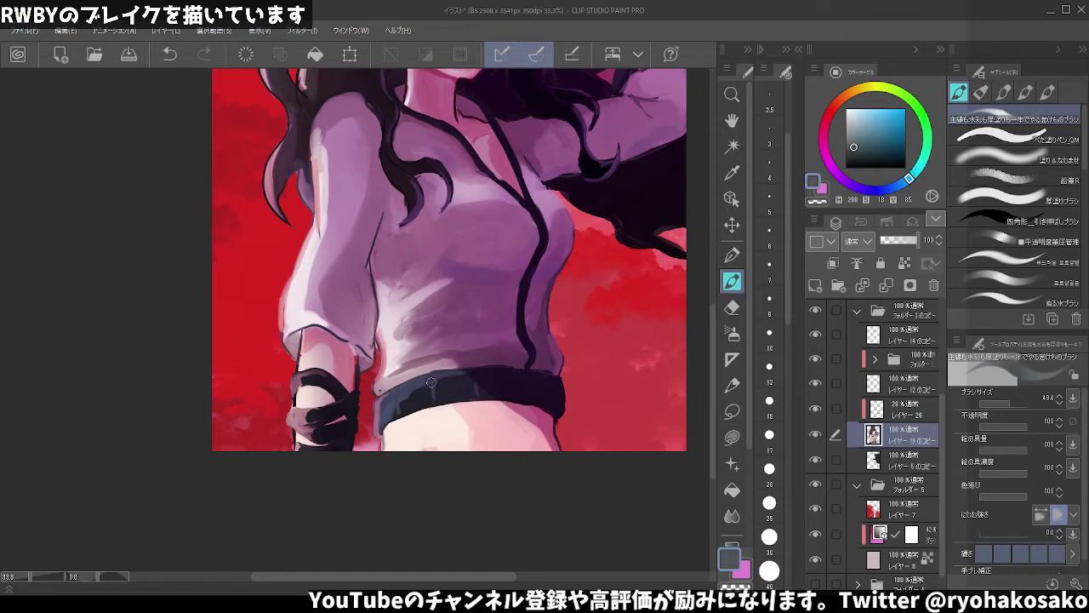
{"action": "left_click", "coordinate": [480, 381], "text": "alt"}
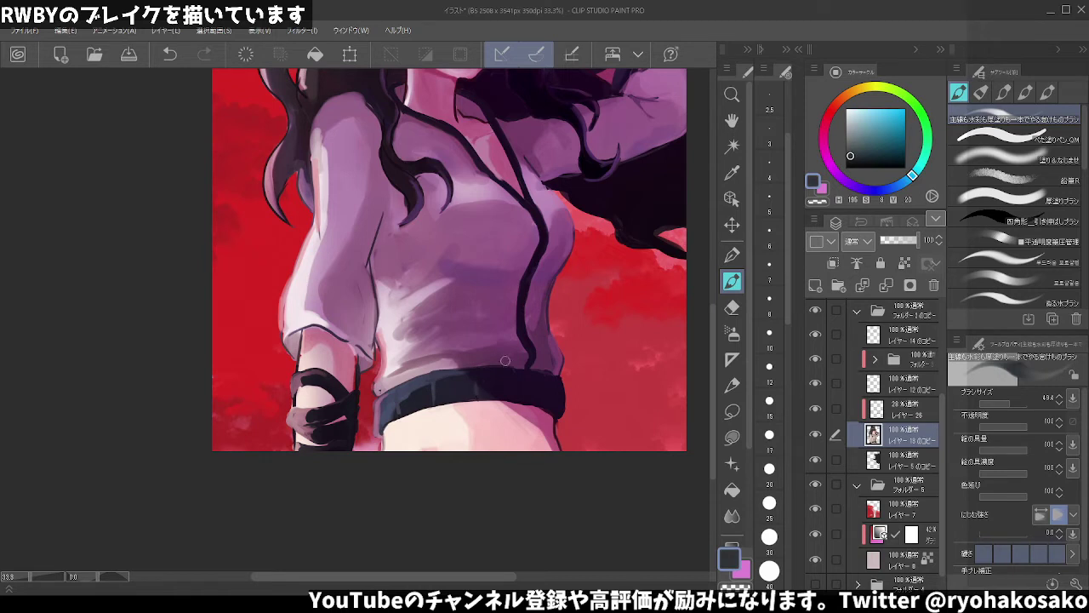
{"action": "left_click", "coordinate": [536, 405], "text": "alt"}
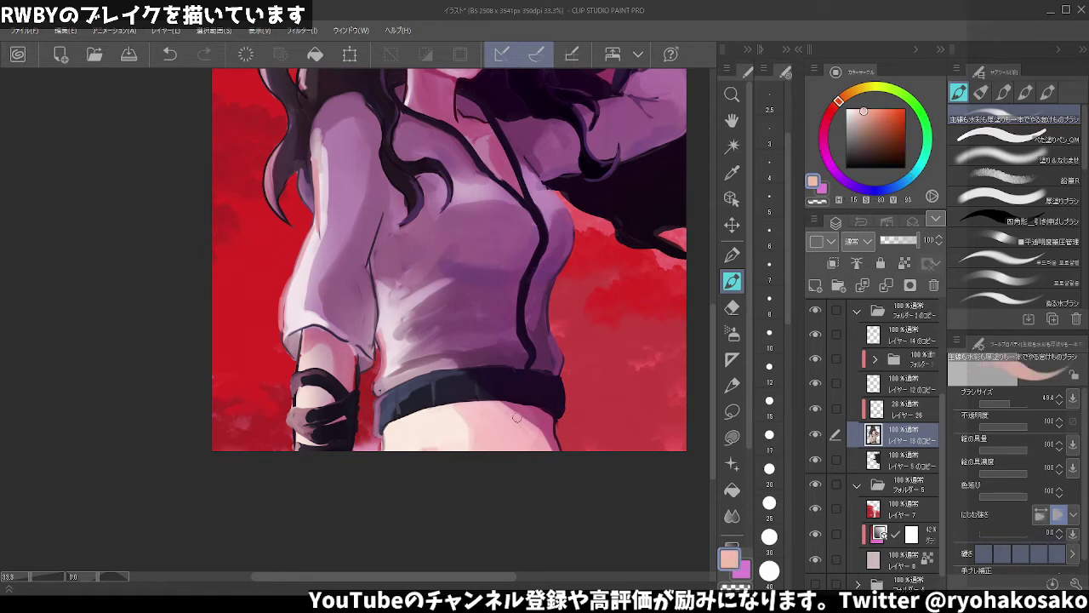
{"action": "left_click_drag", "start_coordinate": [447, 421], "coordinate": [472, 458]}
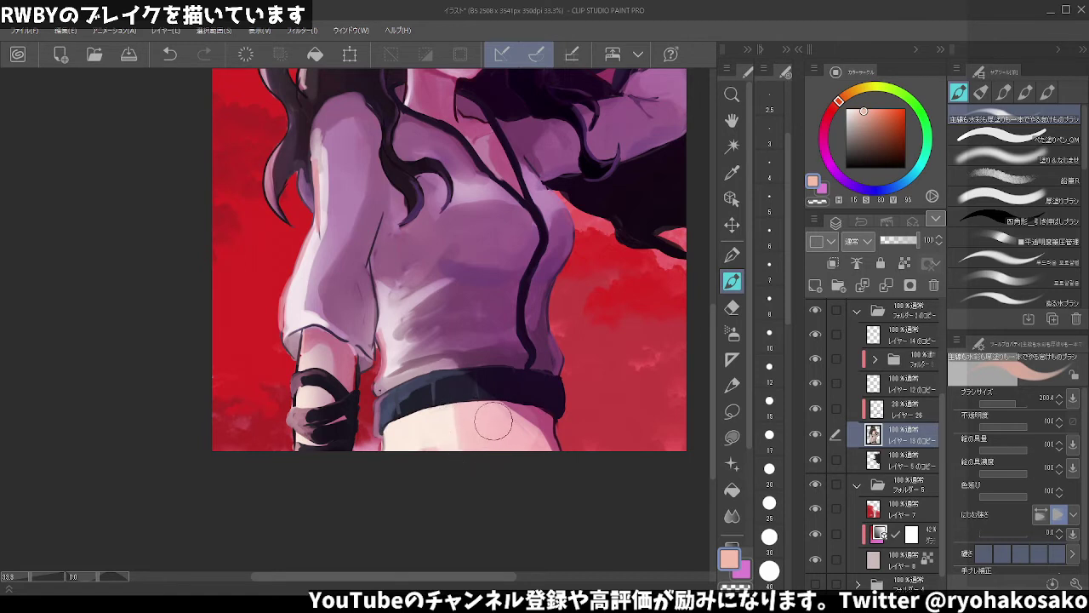
- Add peach and pink highlights to the midriff just below the waistband
{"action": "left_click", "coordinate": [426, 430], "text": "alt"}
{"action": "left_click_drag", "start_coordinate": [479, 415], "coordinate": [496, 480]}
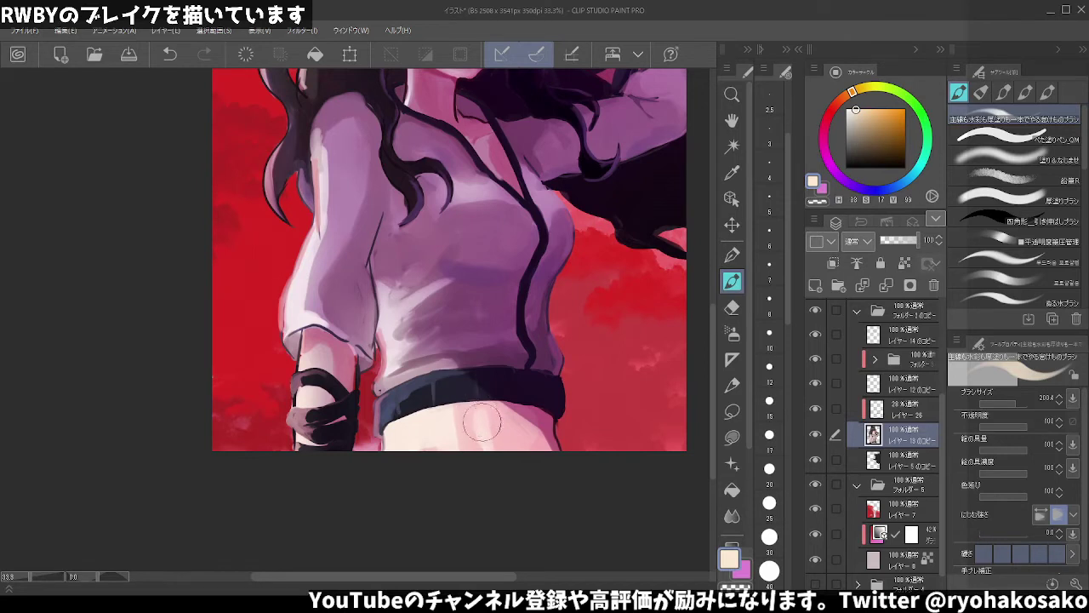
{"action": "left_click", "coordinate": [472, 410], "text": "alt"}
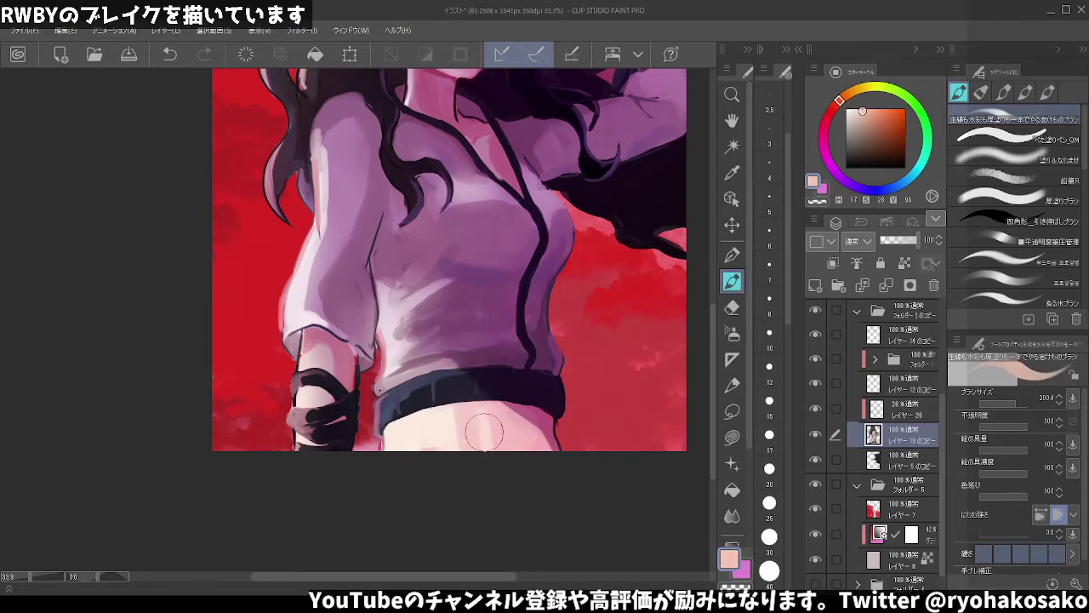
{"action": "left_click_drag", "start_coordinate": [492, 413], "coordinate": [497, 463]}
{"action": "left_click", "coordinate": [494, 442], "text": "alt"}
{"action": "left_click_drag", "start_coordinate": [487, 405], "coordinate": [493, 436]}
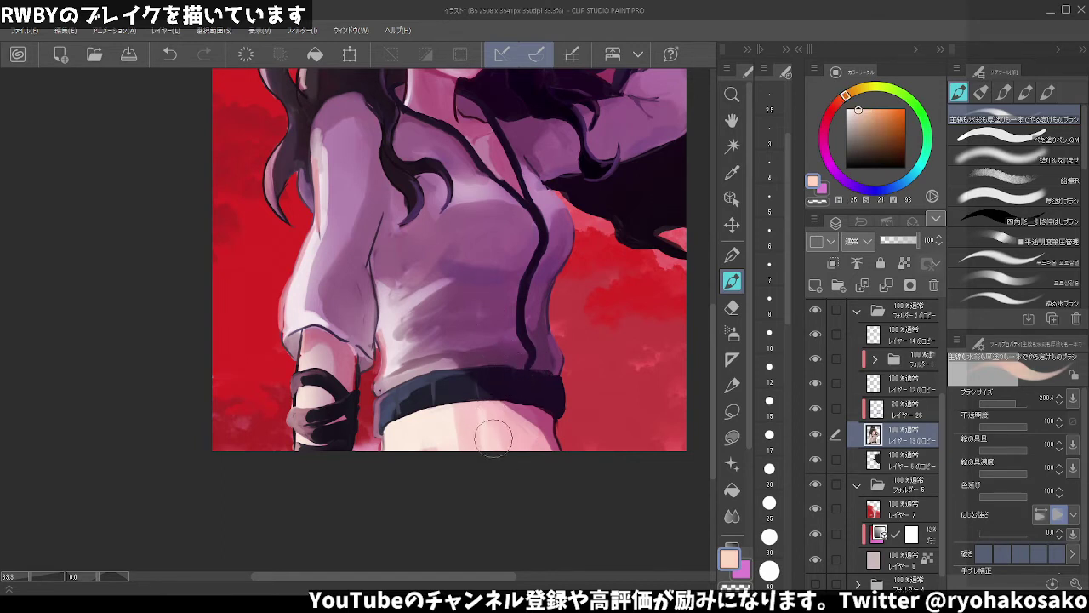
- Lighten the skin under the waistband further with resampled tones, then select the 塗りをなじませ blending brush
{"action": "left_click", "coordinate": [473, 415], "text": "alt"}
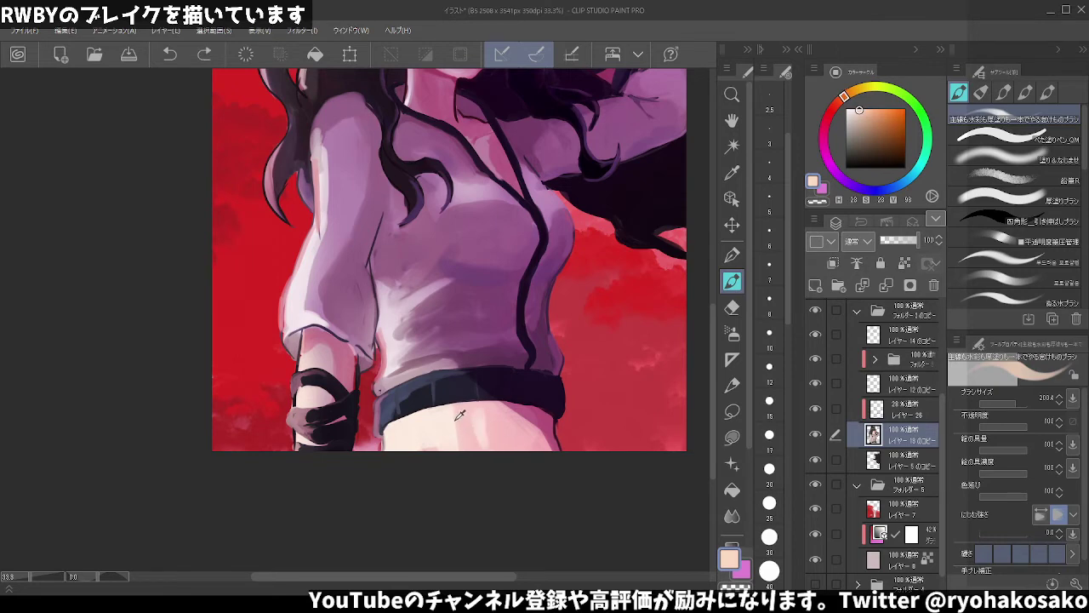
{"action": "mouse_move", "coordinate": [460, 408]}
{"action": "left_mouse_down"}
{"action": "mouse_move", "coordinate": [459, 423]}
{"action": "mouse_move", "coordinate": [483, 445]}
{"action": "left_mouse_up"}
{"action": "left_click", "coordinate": [445, 414], "text": "alt"}
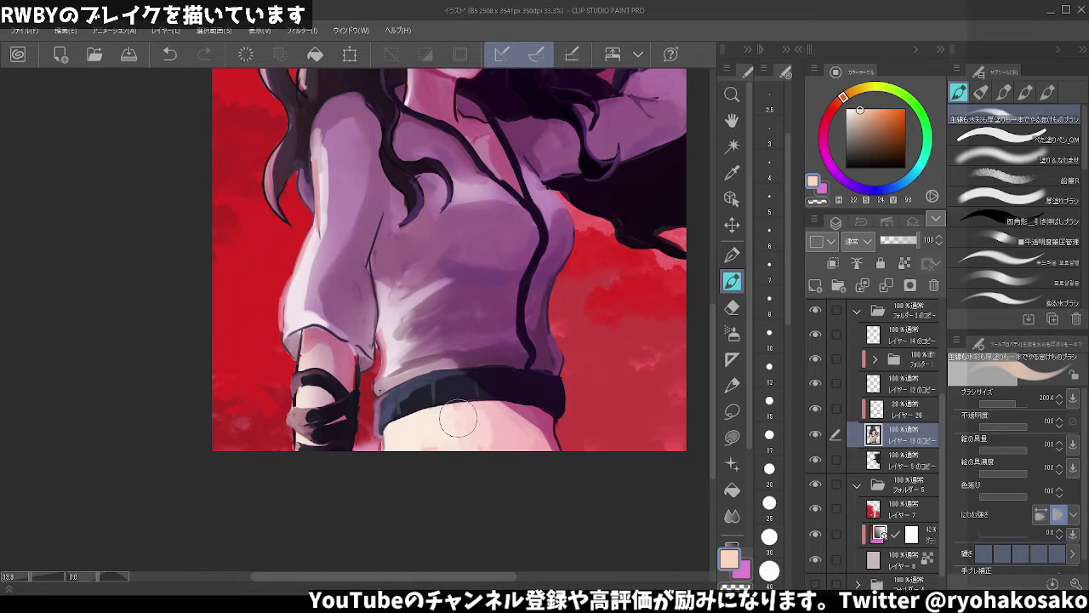
{"action": "mouse_move", "coordinate": [445, 413]}
{"action": "left_mouse_down"}
{"action": "mouse_move", "coordinate": [486, 452]}
{"action": "mouse_move", "coordinate": [456, 423]}
{"action": "mouse_move", "coordinate": [496, 445]}
{"action": "left_mouse_up"}
{"action": "left_click", "coordinate": [483, 456], "text": "alt"}
{"action": "left_click", "coordinate": [487, 424], "text": "alt"}
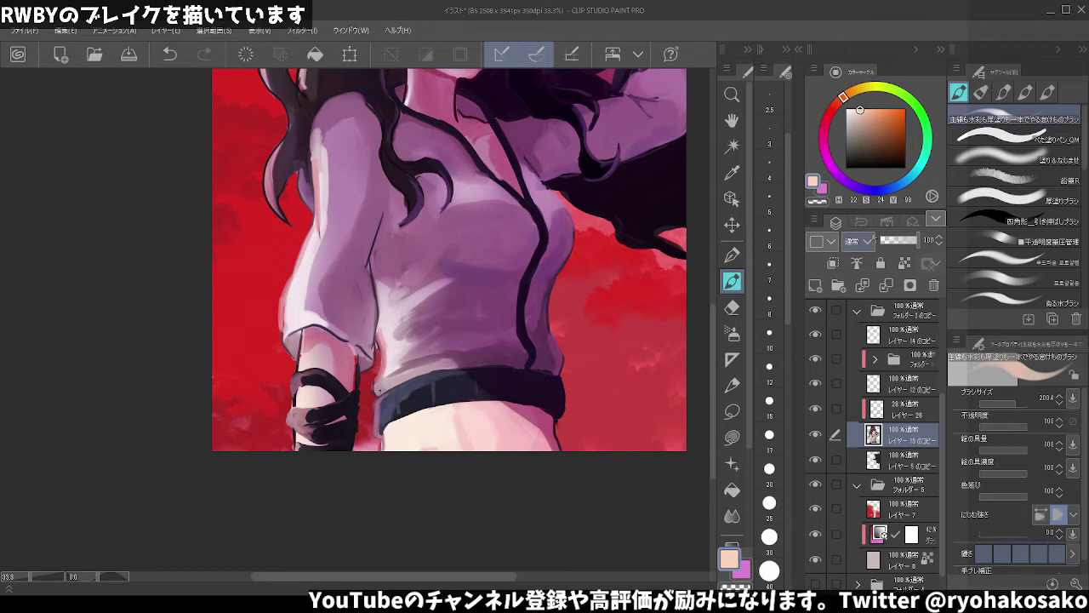
{"action": "left_click", "coordinate": [1013, 159]}
- Blend the midriff skin with the 塗りをなじませ brush, undoing strokes that don't work
{"action": "left_click_drag", "start_coordinate": [485, 402], "coordinate": [493, 424]}
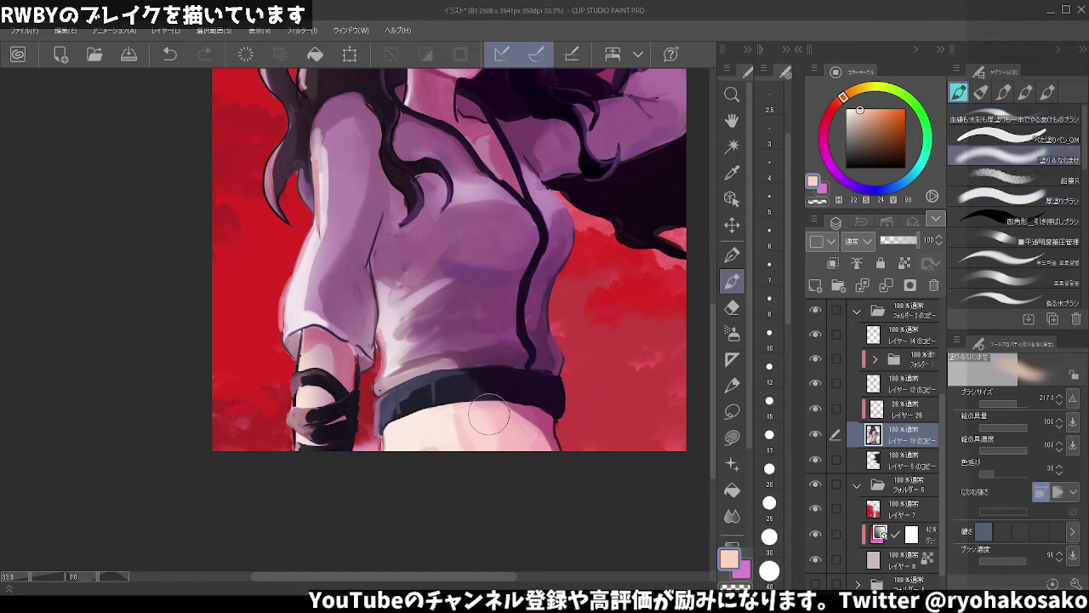
{"action": "key", "text": "ctrl+z"}
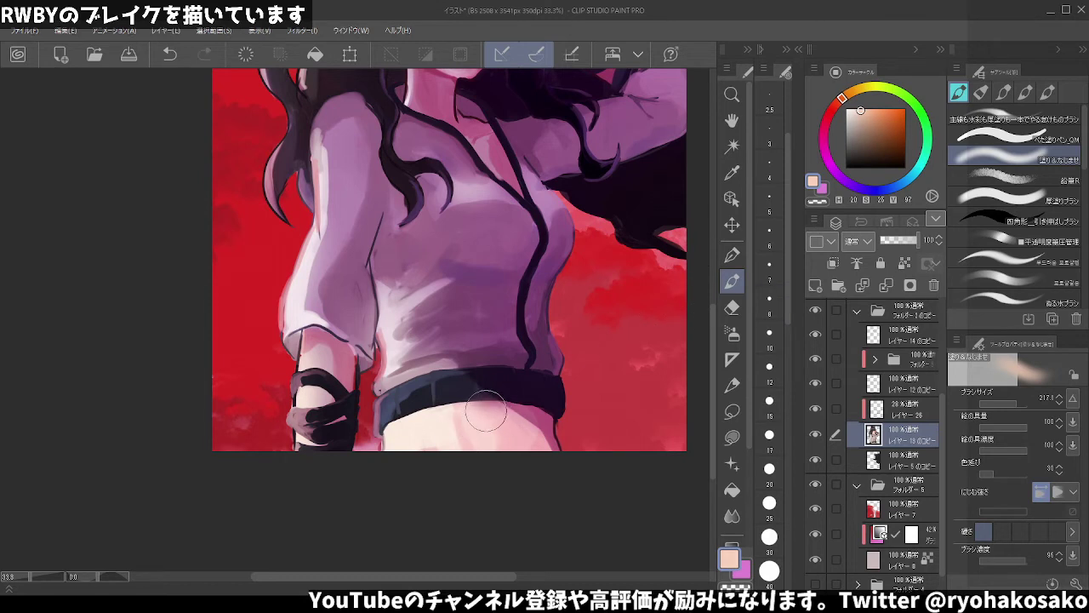
{"action": "left_click_drag", "start_coordinate": [491, 414], "coordinate": [515, 413]}
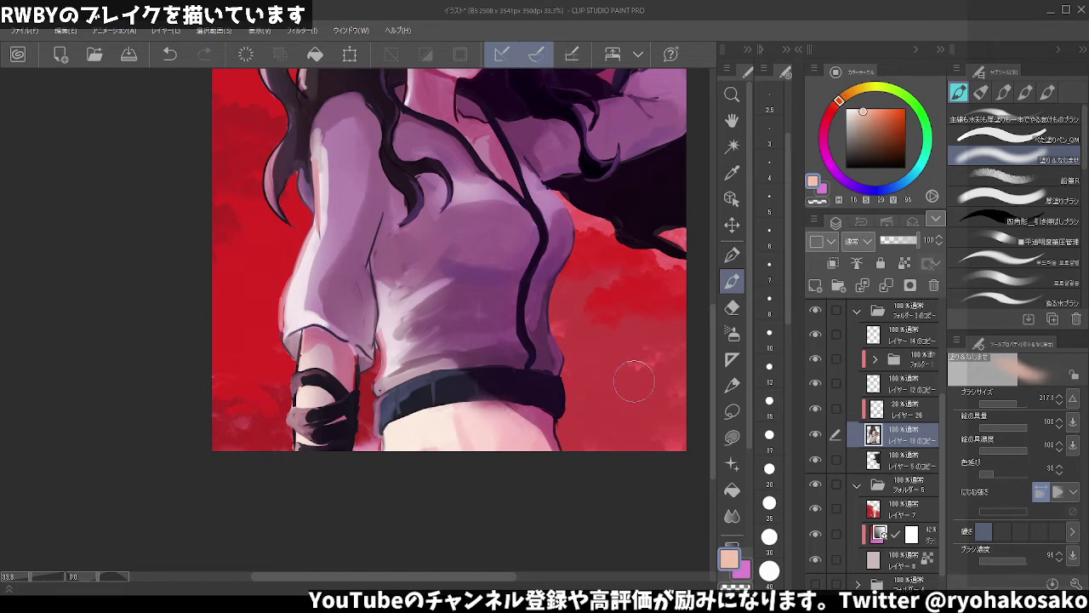
{"action": "key", "text": "ctrl+z"}
{"action": "mouse_move", "coordinate": [477, 400]}
{"action": "left_mouse_down"}
{"action": "mouse_move", "coordinate": [511, 438]}
{"action": "mouse_move", "coordinate": [487, 436]}
{"action": "left_mouse_up"}
{"action": "left_click", "coordinate": [491, 417], "text": "alt"}
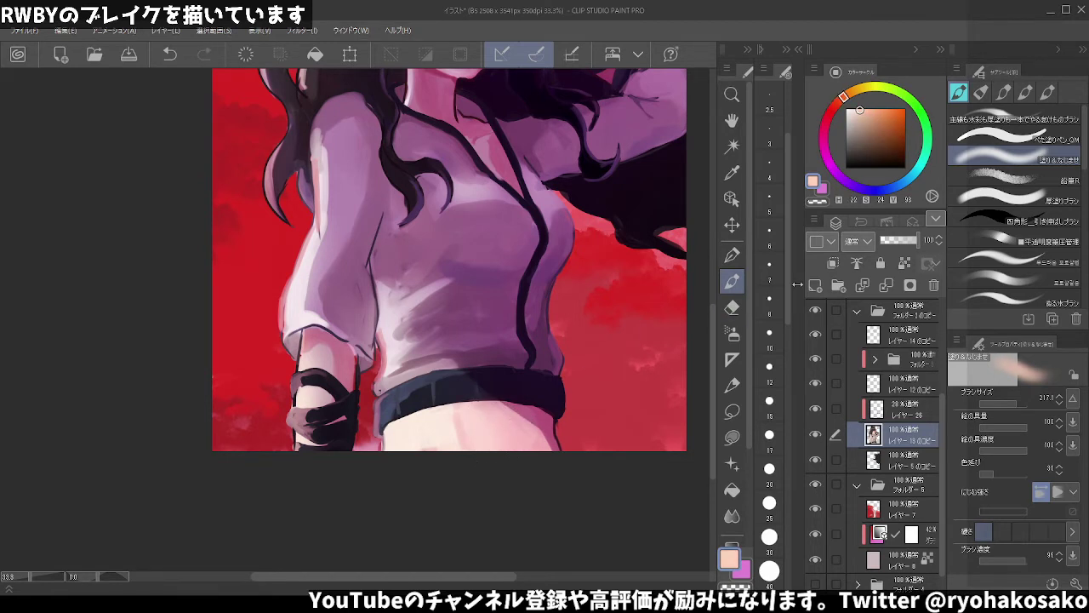
{"action": "key", "text": "ctrl+z"}
- Return to the previous paint brush and add soft pink shading below the belt
{"action": "left_click", "coordinate": [1009, 128]}
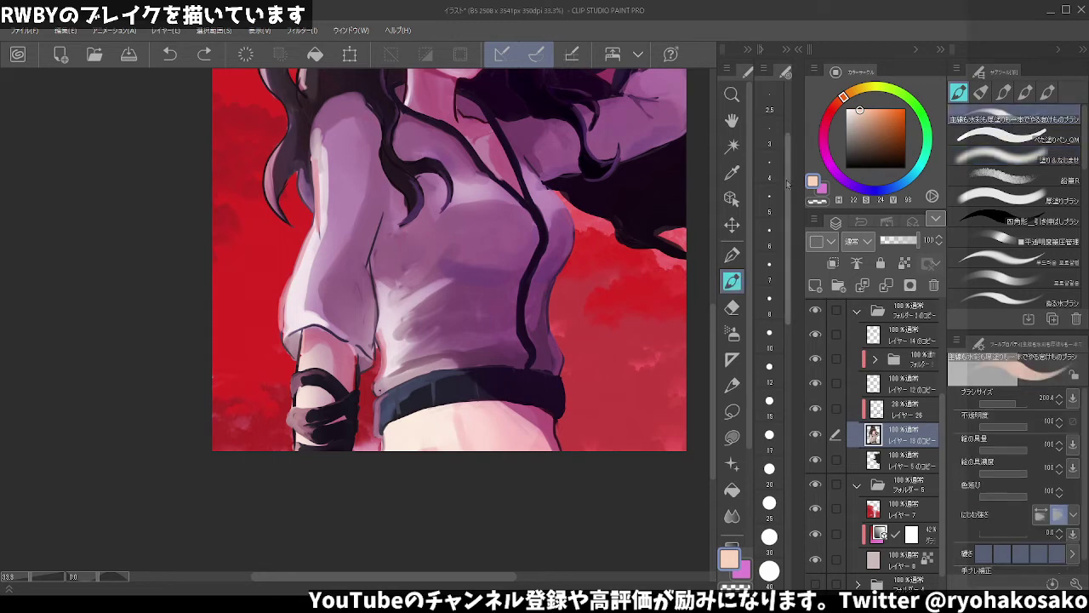
{"action": "left_click", "coordinate": [487, 391], "text": "alt"}
{"action": "left_click_drag", "start_coordinate": [477, 400], "coordinate": [489, 419]}
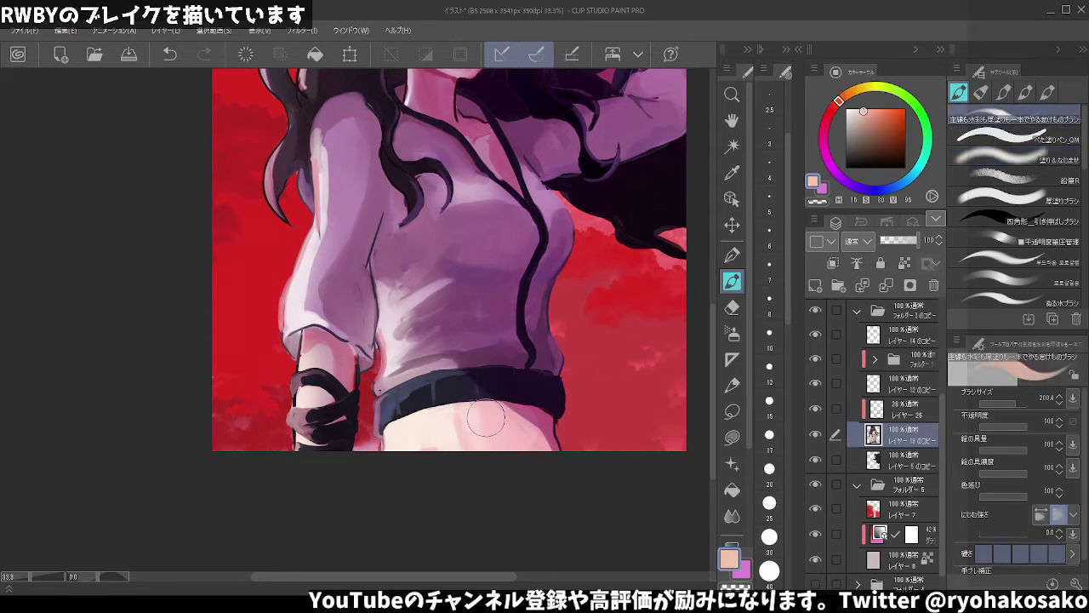
{"action": "mouse_move", "coordinate": [501, 420]}
{"action": "left_mouse_down"}
{"action": "mouse_move", "coordinate": [527, 453]}
{"action": "mouse_move", "coordinate": [531, 426]}
{"action": "left_mouse_up"}
{"action": "scroll", "coordinate": [515, 358], "scroll_direction": "down", "scroll_amount": 1}
{"action": "scroll", "coordinate": [516, 332], "scroll_direction": "down", "scroll_amount": 1}
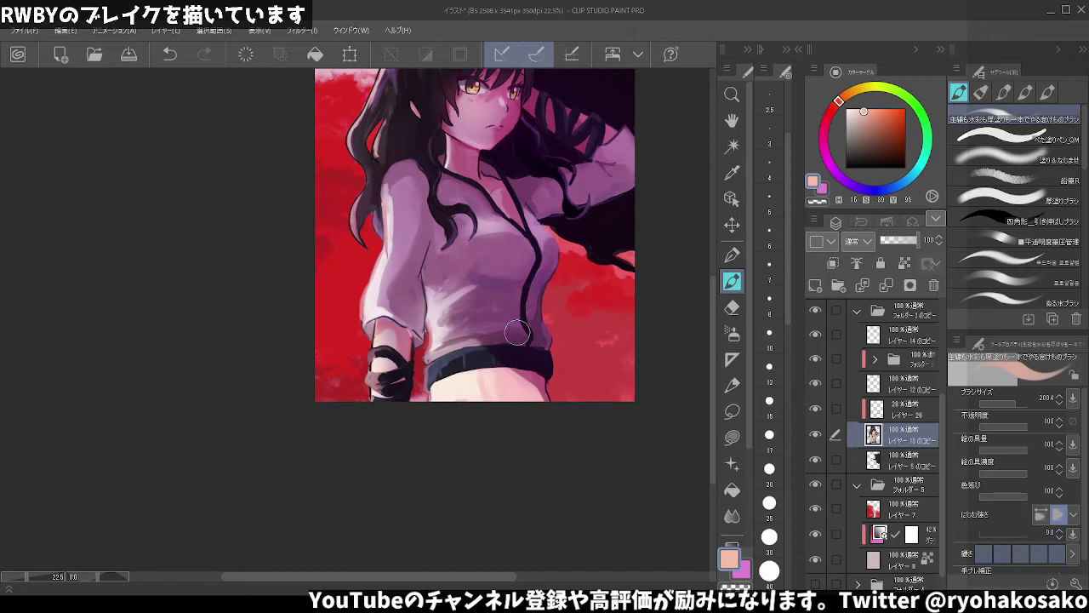
{"action": "scroll", "coordinate": [532, 340], "scroll_direction": "up", "scroll_amount": 1}
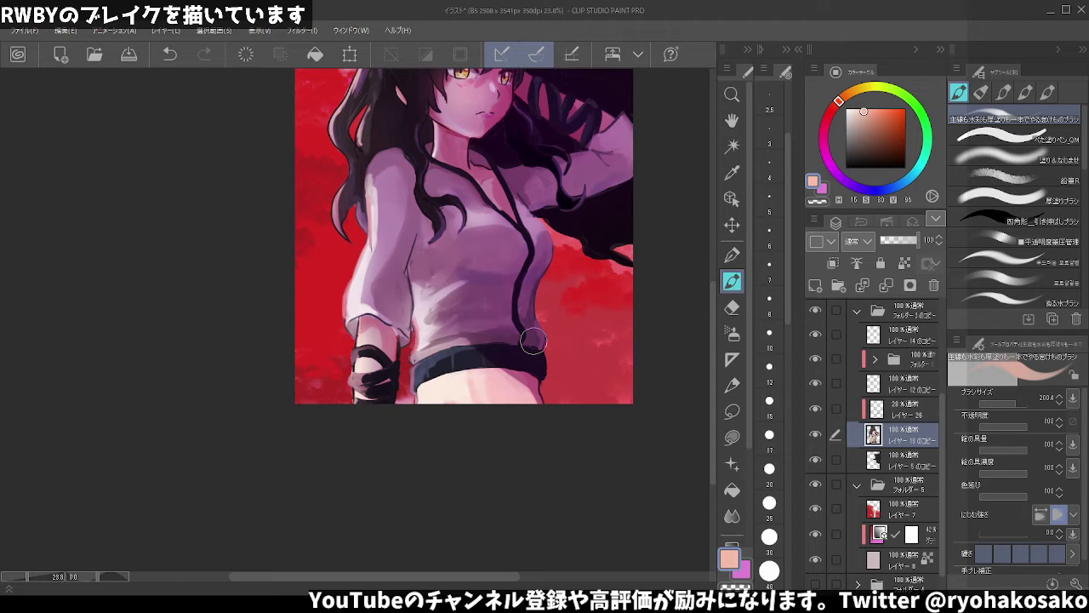
- Eyedrop a light peach from Blake's belly skin, then test a stroke below the belt and undo it
{"action": "left_click", "coordinate": [515, 394], "text": "alt"}
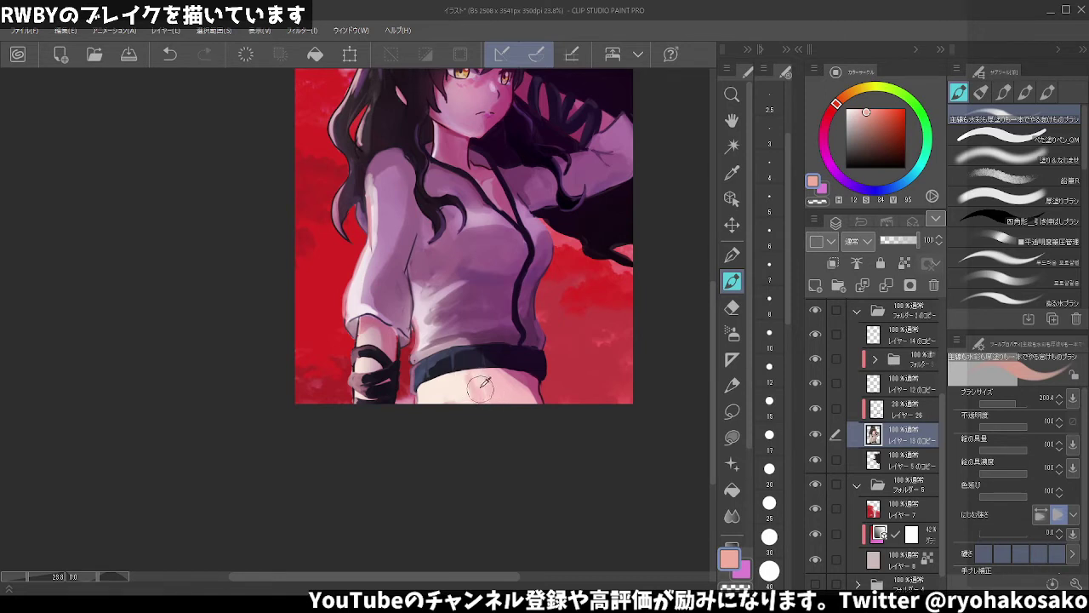
{"action": "left_click", "coordinate": [483, 385], "text": "alt"}
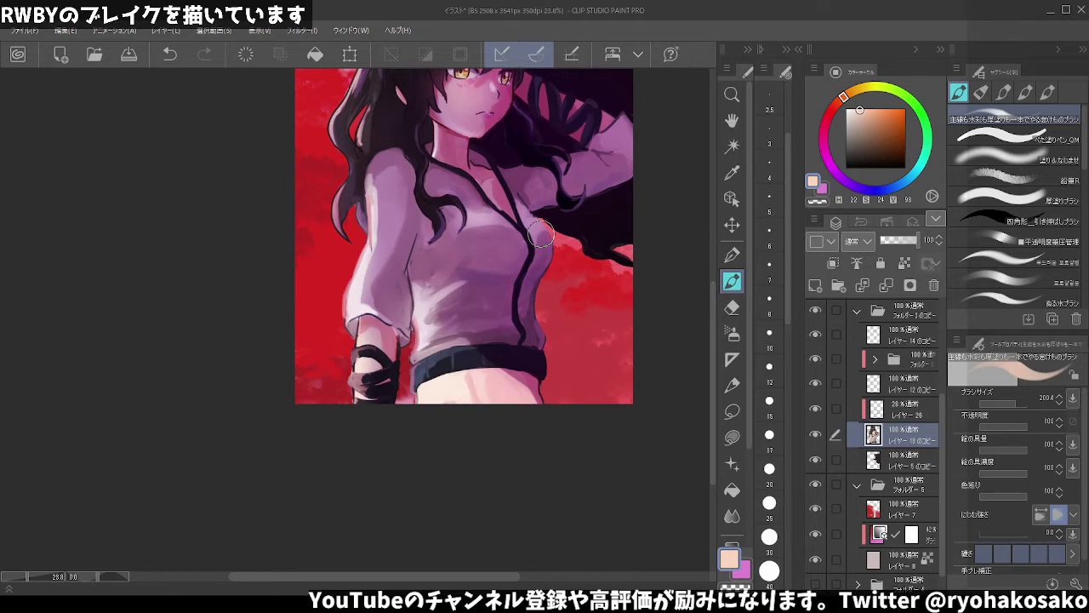
{"action": "left_click", "coordinate": [465, 402], "text": "alt"}
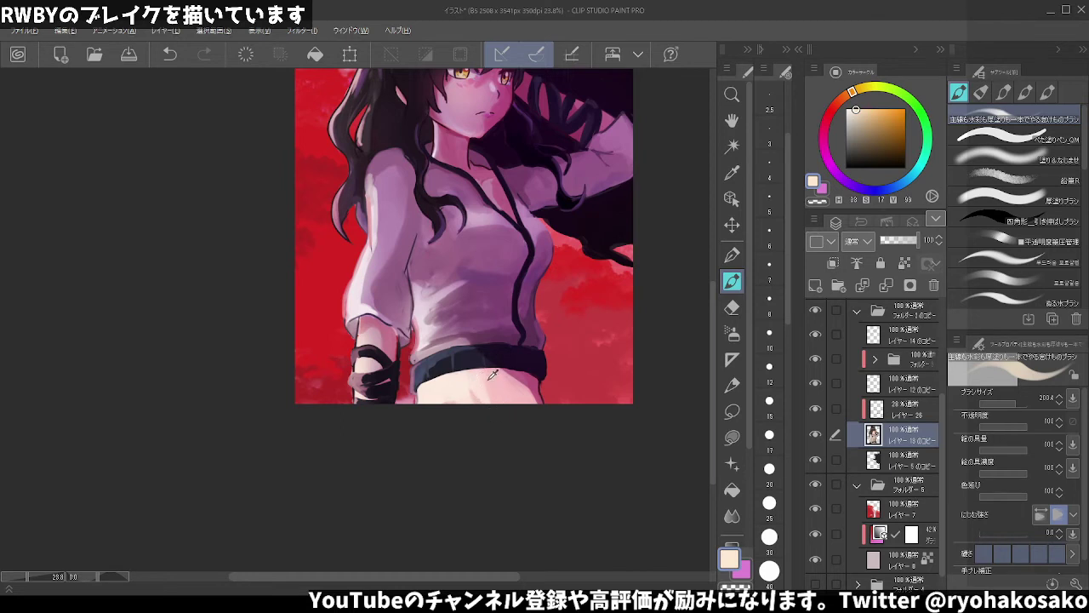
{"action": "left_click", "coordinate": [492, 374], "text": "alt"}
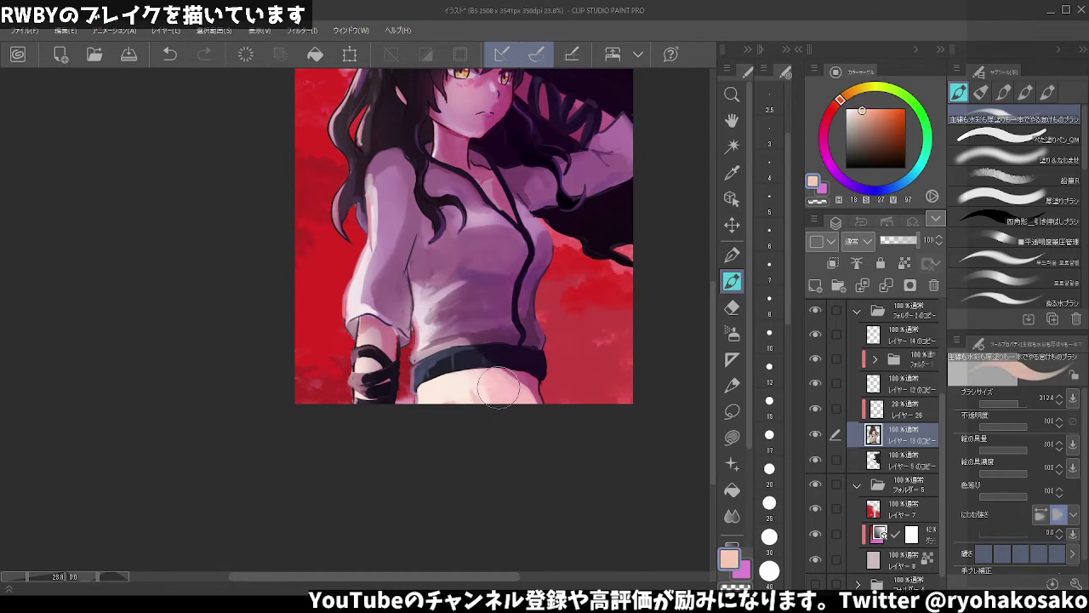
{"action": "left_click", "coordinate": [514, 380], "text": "alt"}
{"action": "left_click_drag", "start_coordinate": [515, 381], "coordinate": [549, 374]}
{"action": "key", "text": "ctrl+z"}
{"action": "scroll", "coordinate": [900, 375], "scroll_direction": "up", "scroll_amount": 1}
{"action": "scroll", "coordinate": [898, 361], "scroll_direction": "up", "scroll_amount": 1}
{"action": "scroll", "coordinate": [898, 340], "scroll_direction": "up", "scroll_amount": 1}
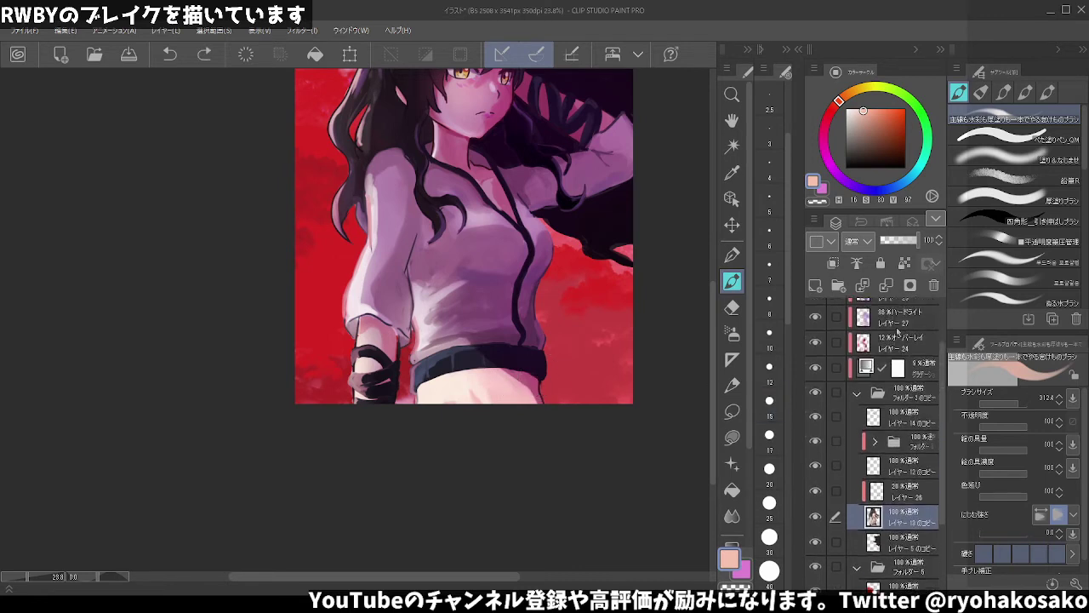
- On multiply layer 25, try faint purple shading strokes just below the belt
{"action": "scroll", "coordinate": [898, 340], "scroll_direction": "up", "scroll_amount": 2}
{"action": "left_click", "coordinate": [902, 341]}
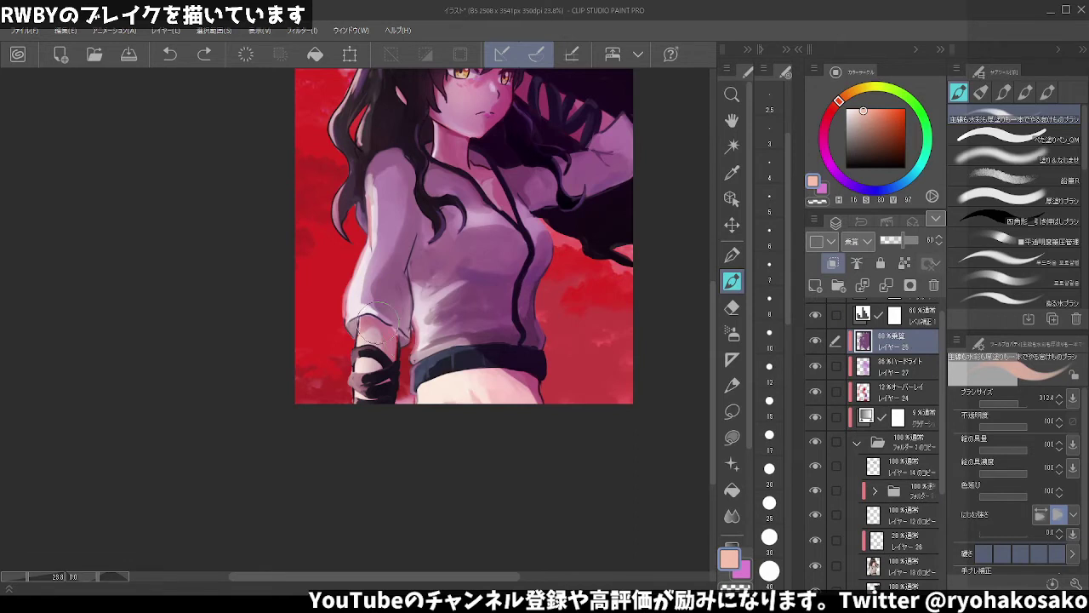
{"action": "left_click", "coordinate": [522, 369], "text": "alt"}
{"action": "mouse_move", "coordinate": [523, 366]}
{"action": "left_mouse_down"}
{"action": "mouse_move", "coordinate": [519, 387]}
{"action": "mouse_move", "coordinate": [519, 372]}
{"action": "left_mouse_up"}
{"action": "left_click", "coordinate": [521, 375], "text": "alt"}
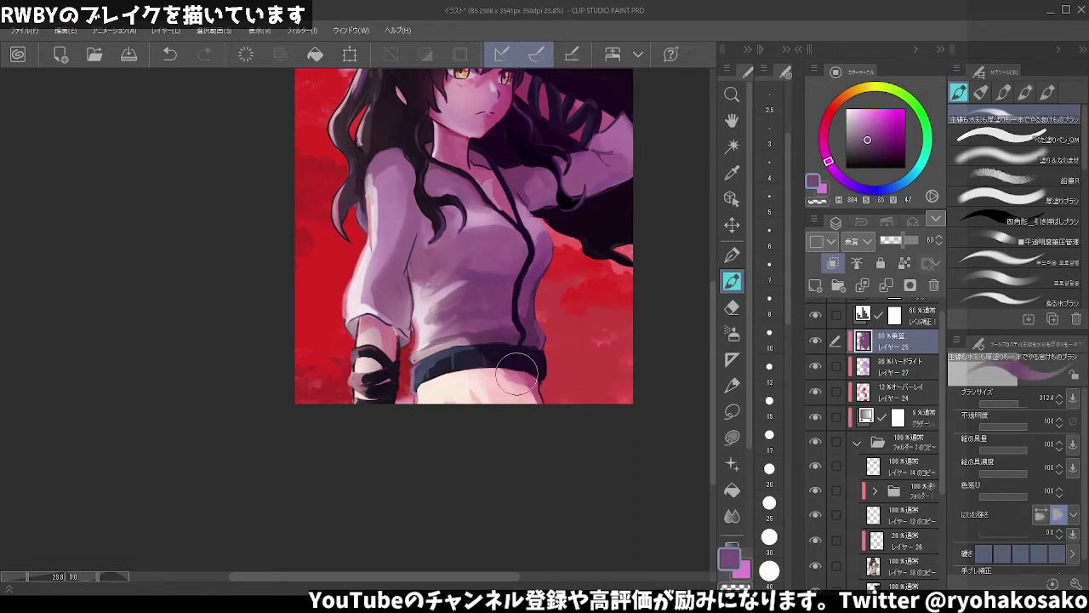
{"action": "key", "text": "ctrl+z"}
{"action": "left_click", "coordinate": [511, 385], "text": "alt"}
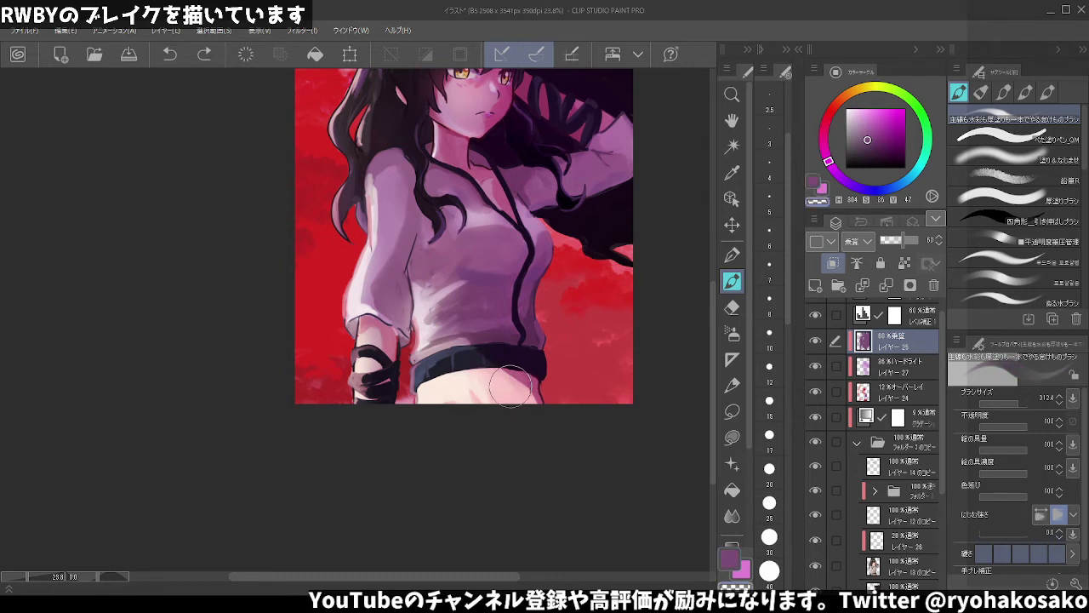
{"action": "mouse_move", "coordinate": [510, 385]}
{"action": "left_mouse_down"}
{"action": "mouse_move", "coordinate": [521, 375]}
{"action": "mouse_move", "coordinate": [527, 389]}
{"action": "left_mouse_up"}
{"action": "key", "text": "ctrl+z"}
{"action": "key", "text": "ctrl+z"}
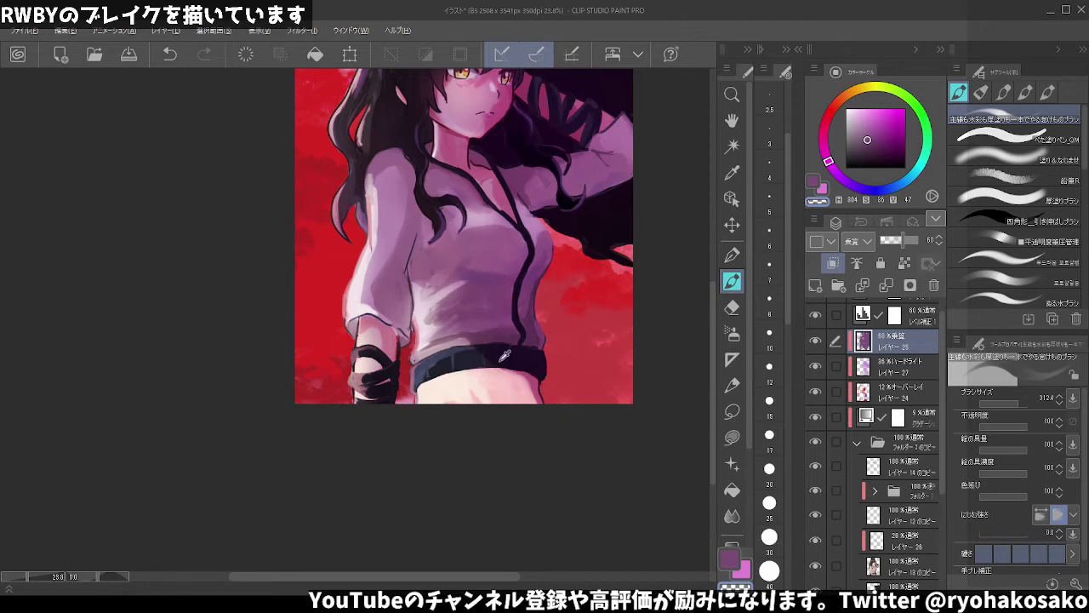
- Shade below the belt with the belt's purple and a lighter pink, comparing with undo/redo
{"action": "left_click", "coordinate": [505, 354], "text": "alt"}
{"action": "mouse_move", "coordinate": [502, 356]}
{"action": "left_mouse_down"}
{"action": "mouse_move", "coordinate": [487, 364]}
{"action": "mouse_move", "coordinate": [505, 365]}
{"action": "left_mouse_up"}
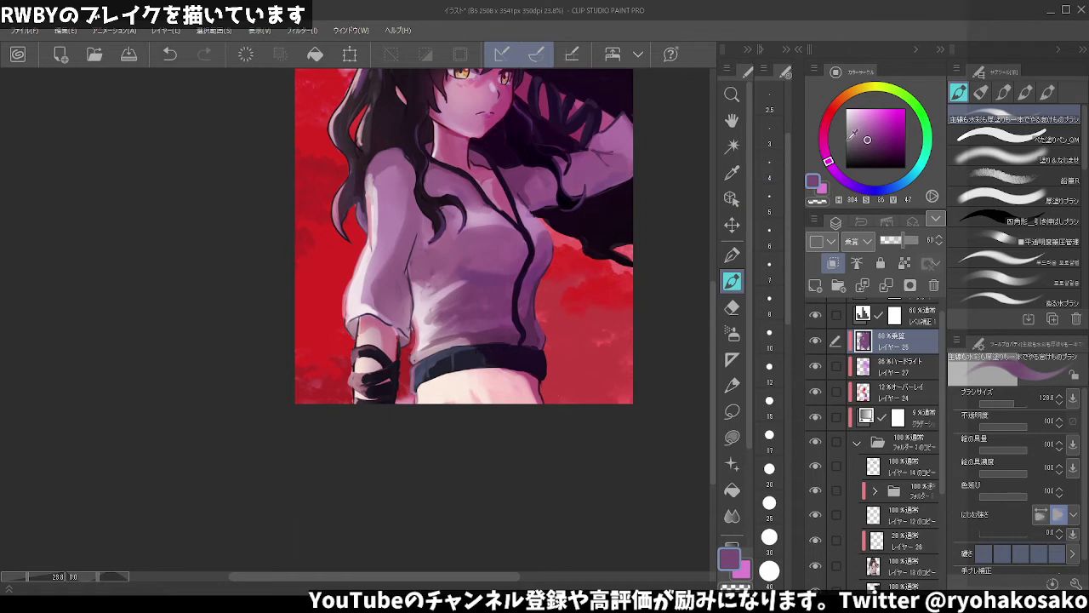
{"action": "left_click_drag", "start_coordinate": [852, 135], "coordinate": [851, 122]}
{"action": "left_click_drag", "start_coordinate": [483, 346], "coordinate": [499, 364]}
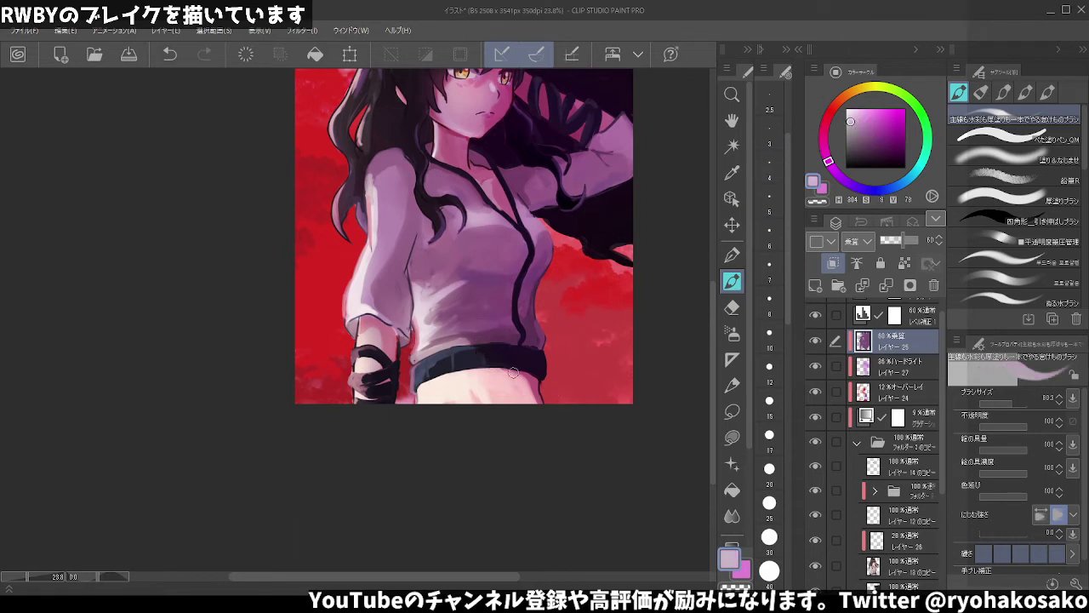
{"action": "key", "text": "ctrl+z"}
{"action": "left_click", "coordinate": [456, 349], "text": "alt"}
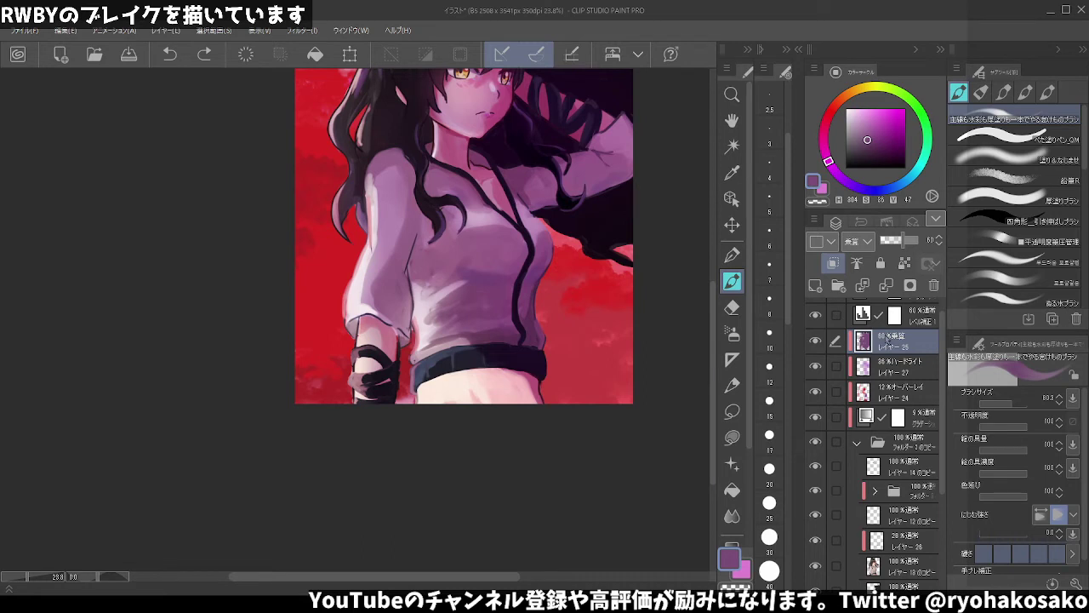
{"action": "key", "text": "x"}
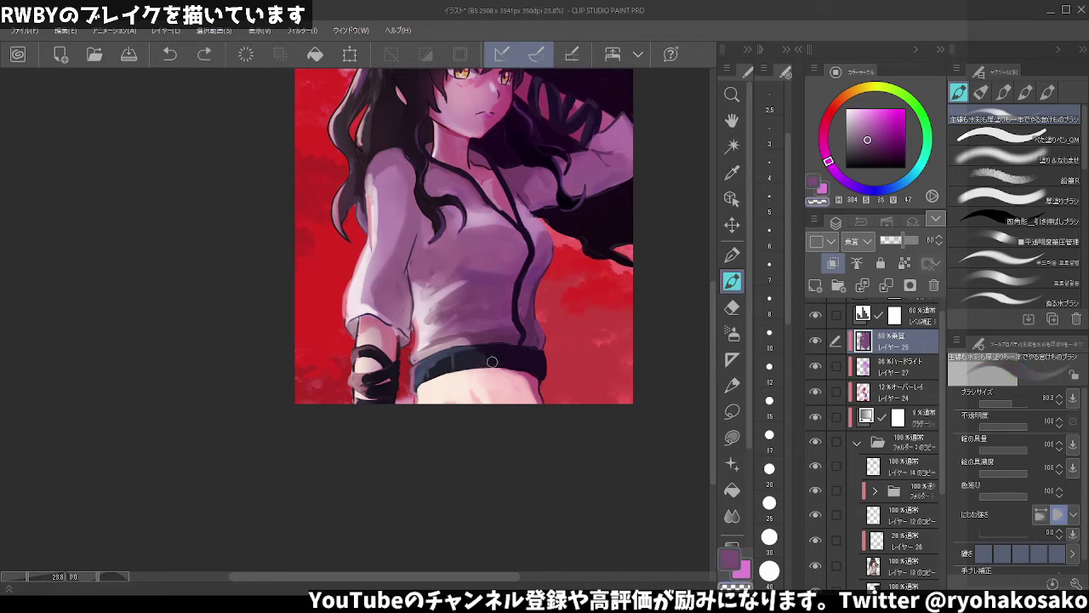
{"action": "key", "text": "ctrl+y"}
{"action": "key", "text": "ctrl+z"}
{"action": "key", "text": "ctrl+y"}
- Review the illustration, sample a greyish purple, and return to the base painting layer
{"action": "scroll", "coordinate": [605, 398], "scroll_direction": "down", "scroll_amount": 1}
{"action": "scroll", "coordinate": [587, 409], "scroll_direction": "down", "scroll_amount": 1}
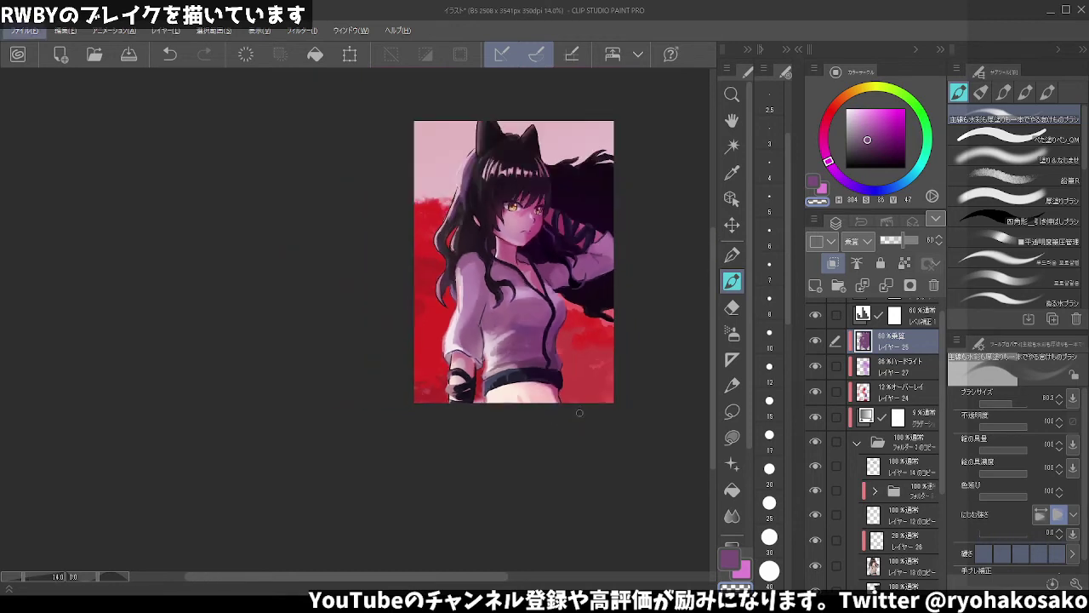
{"action": "scroll", "coordinate": [467, 394], "scroll_direction": "up", "scroll_amount": 1}
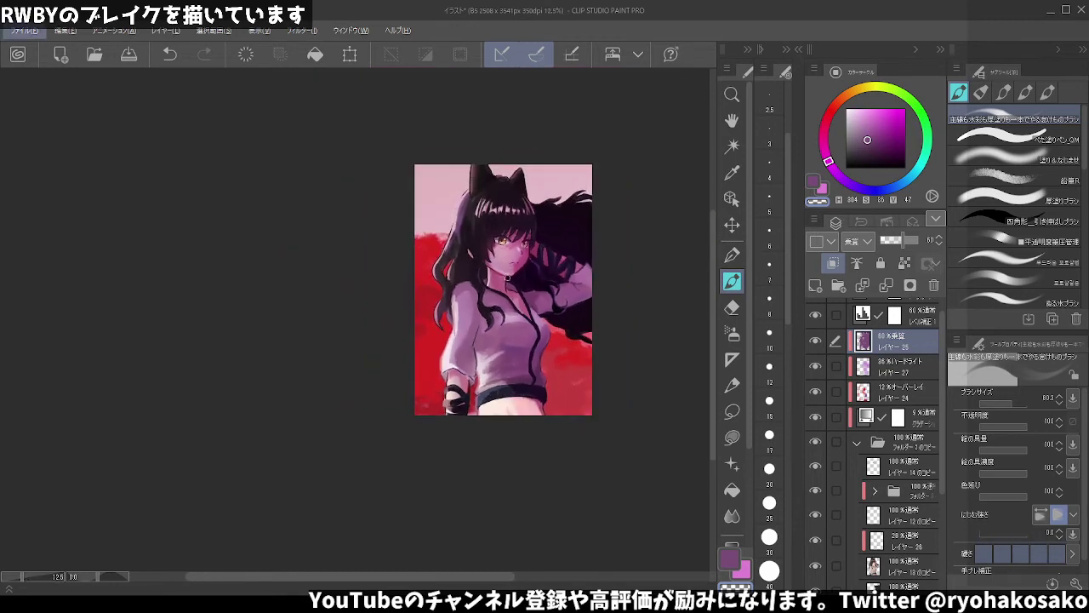
{"action": "scroll", "coordinate": [465, 306], "scroll_direction": "up", "scroll_amount": 1}
{"action": "scroll", "coordinate": [429, 266], "scroll_direction": "up", "scroll_amount": 1}
{"action": "scroll", "coordinate": [428, 270], "scroll_direction": "up", "scroll_amount": 1}
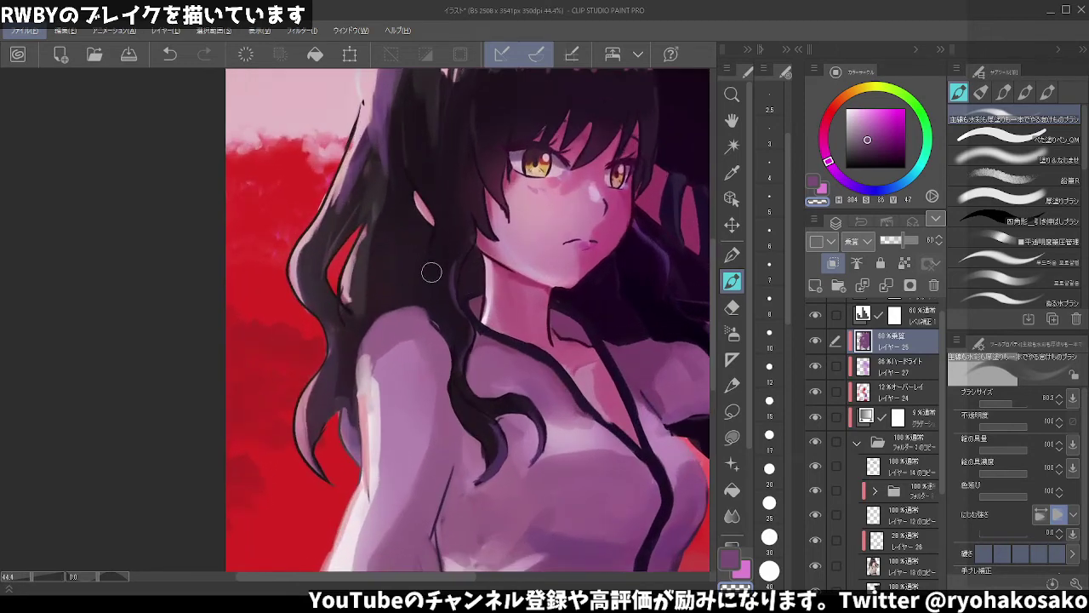
{"action": "left_click", "coordinate": [453, 289], "text": "alt"}
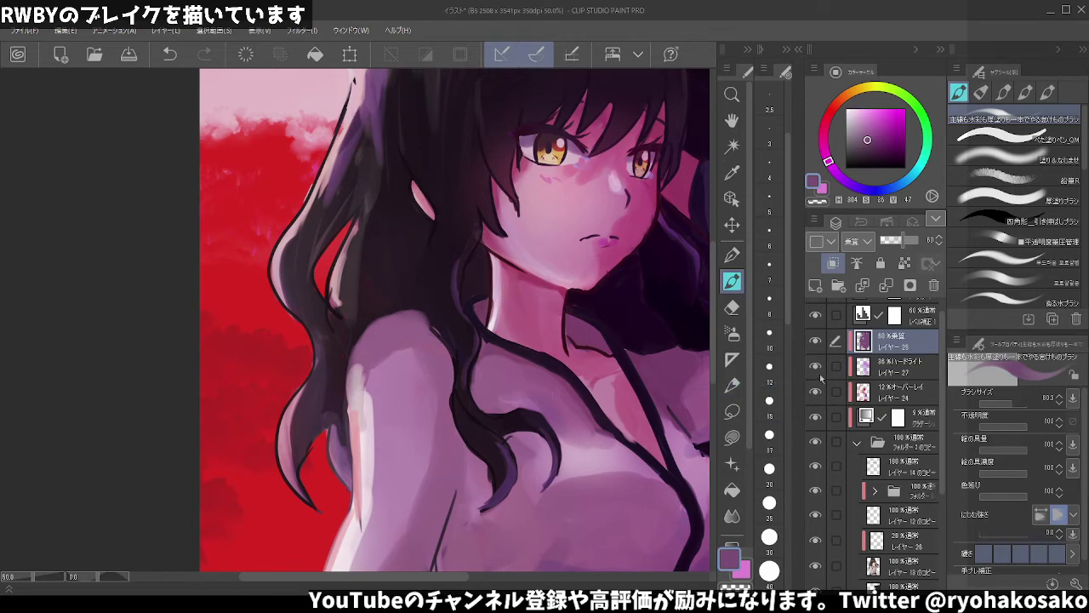
{"action": "left_click", "coordinate": [876, 560]}
- Sample dark red-brown and beige tones, testing a short stroke near the shoulder
{"action": "left_click", "coordinate": [433, 271], "text": "alt"}
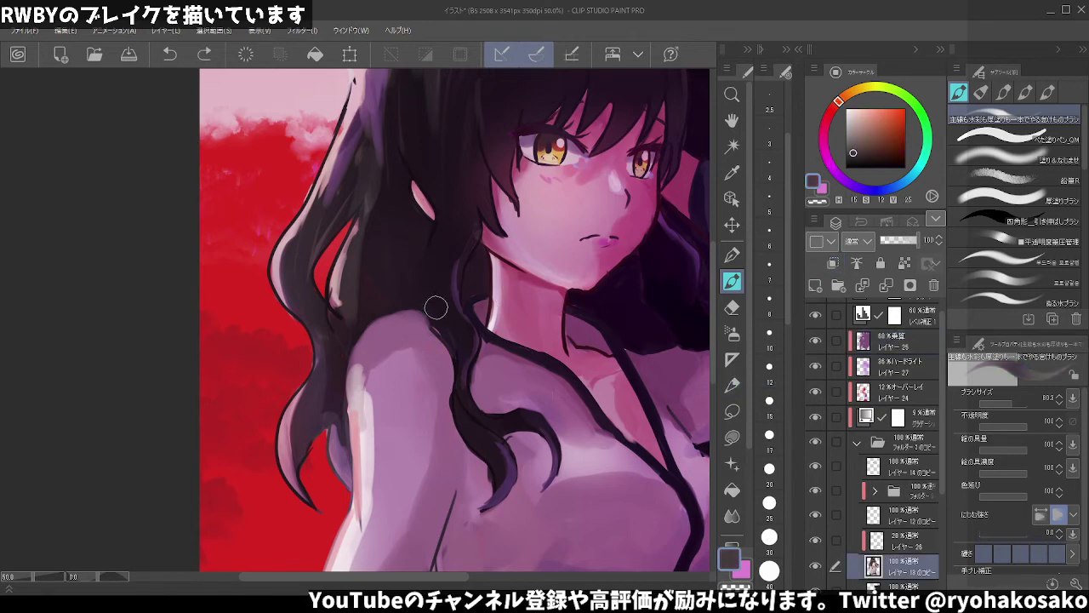
{"action": "left_click_drag", "start_coordinate": [434, 298], "coordinate": [439, 332]}
{"action": "left_click", "coordinate": [483, 466], "text": "alt"}
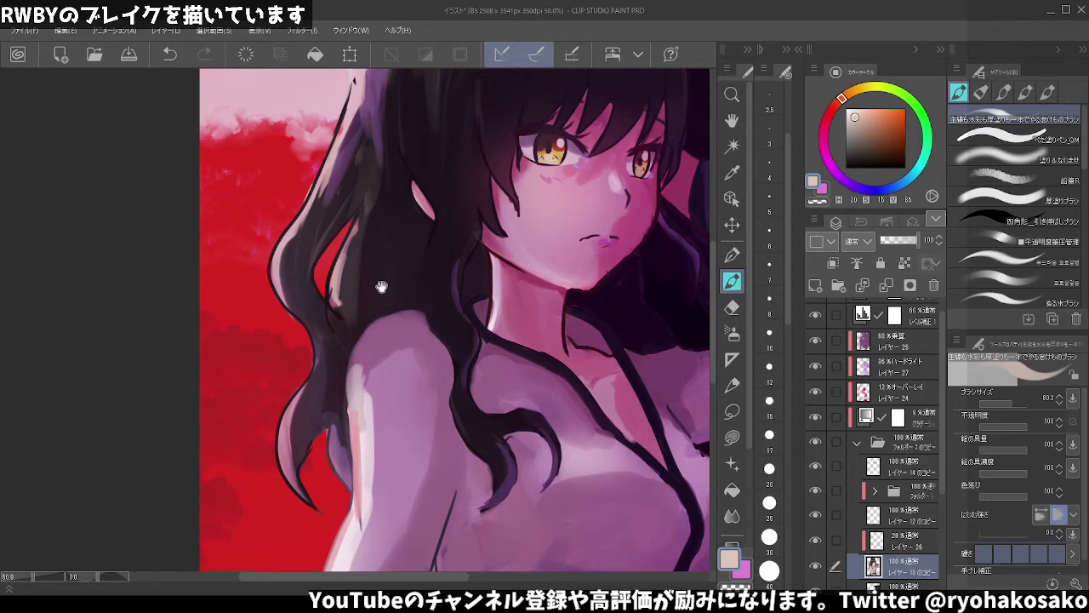
{"action": "left_click_drag", "start_coordinate": [407, 295], "coordinate": [457, 339]}
{"action": "left_click", "coordinate": [388, 334], "text": "alt"}
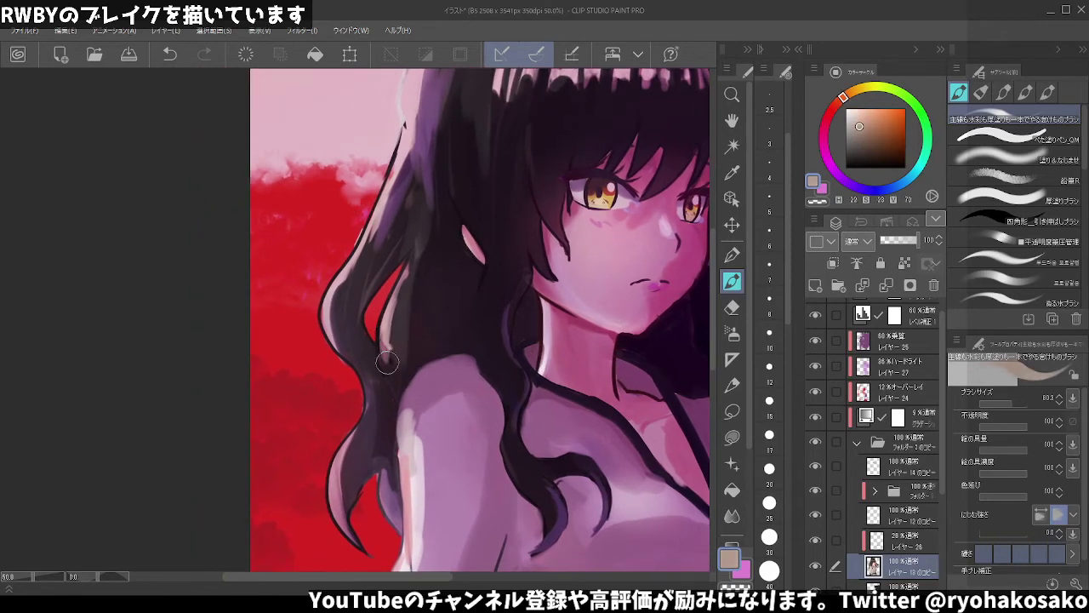
{"action": "left_click", "coordinate": [388, 335], "text": "alt"}
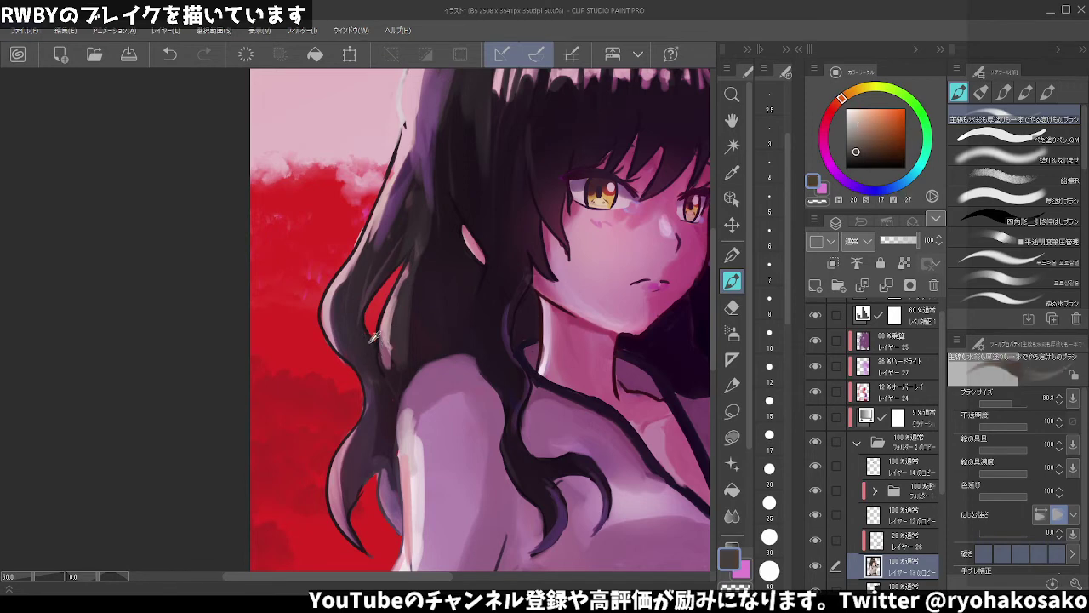
{"action": "left_click", "coordinate": [384, 289], "text": "alt"}
{"action": "key", "text": "ctrl+z"}
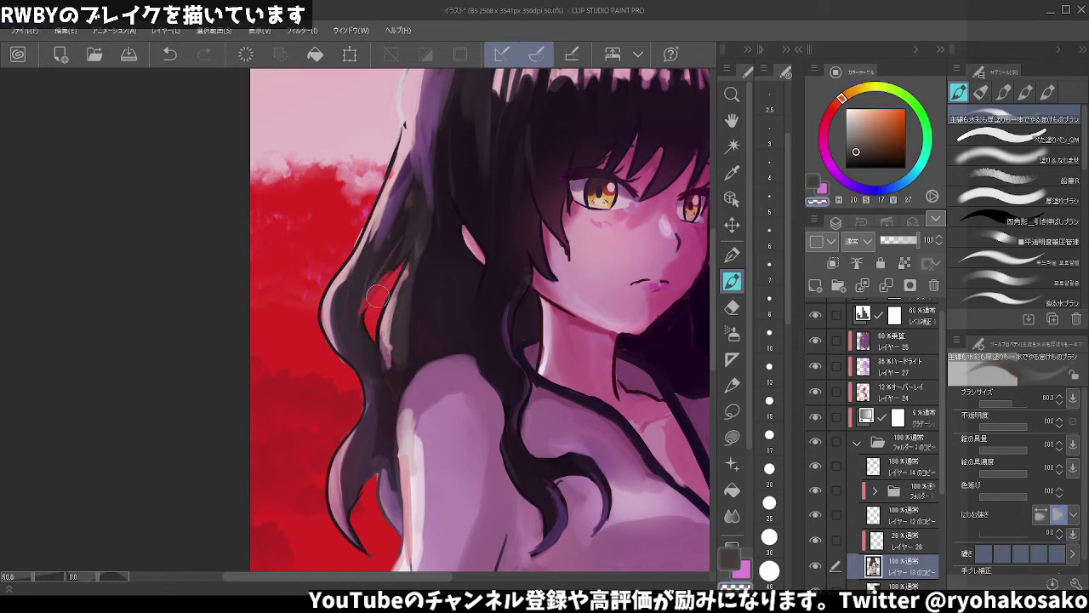
- Repaint the left hair edge darker and crisper, covering its light tip
{"action": "left_click", "coordinate": [386, 273], "text": "alt"}
{"action": "left_click_drag", "start_coordinate": [387, 273], "coordinate": [365, 349]}
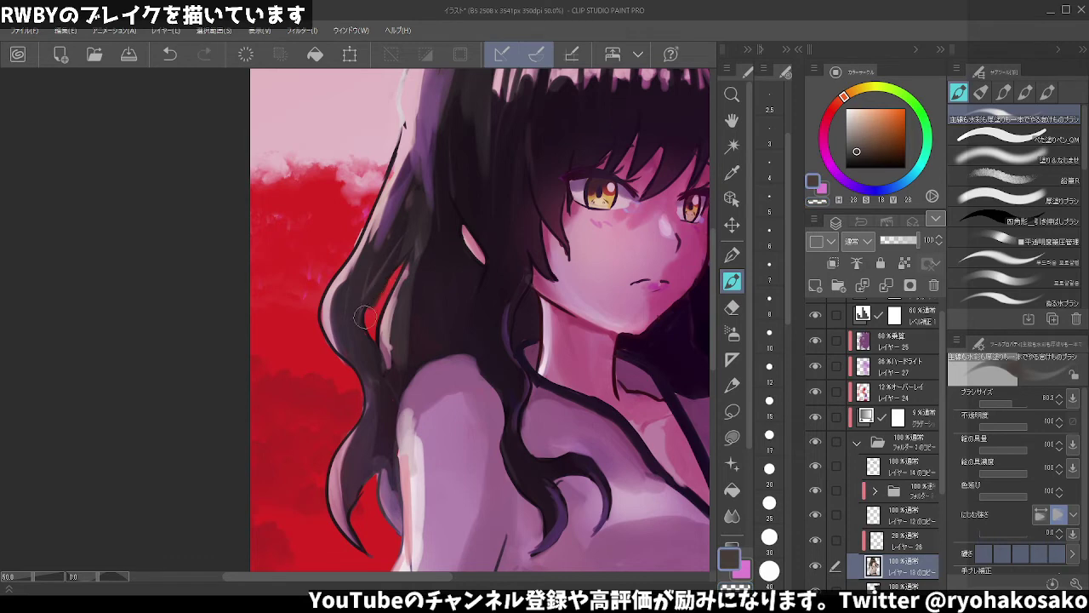
{"action": "key", "text": "ctrl+z"}
{"action": "left_click_drag", "start_coordinate": [377, 288], "coordinate": [373, 302]}
{"action": "left_click", "coordinate": [367, 225], "text": "alt"}
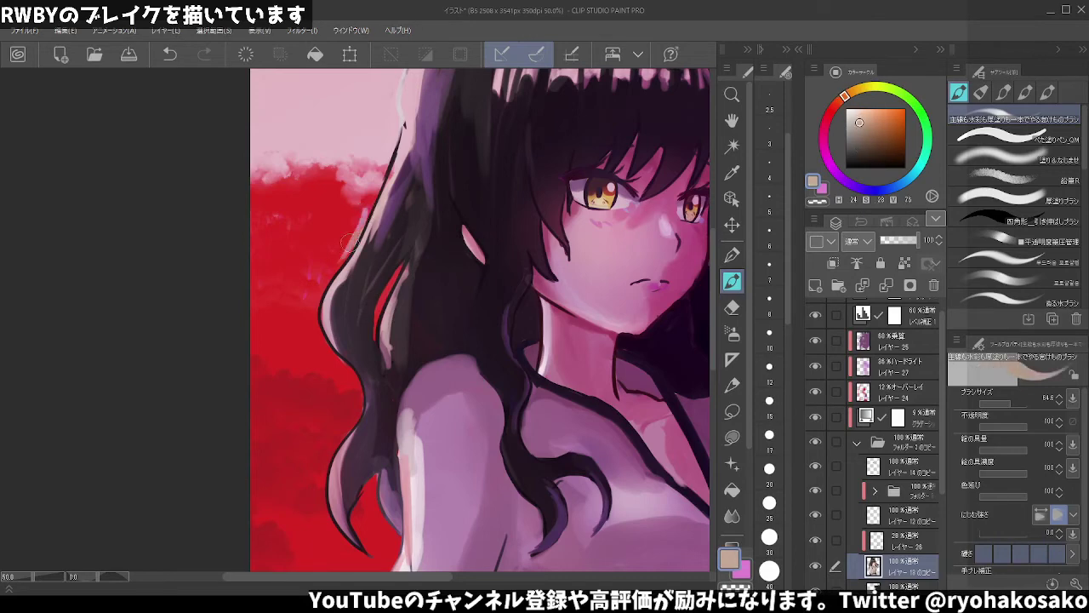
{"action": "left_click", "coordinate": [361, 223], "text": "alt"}
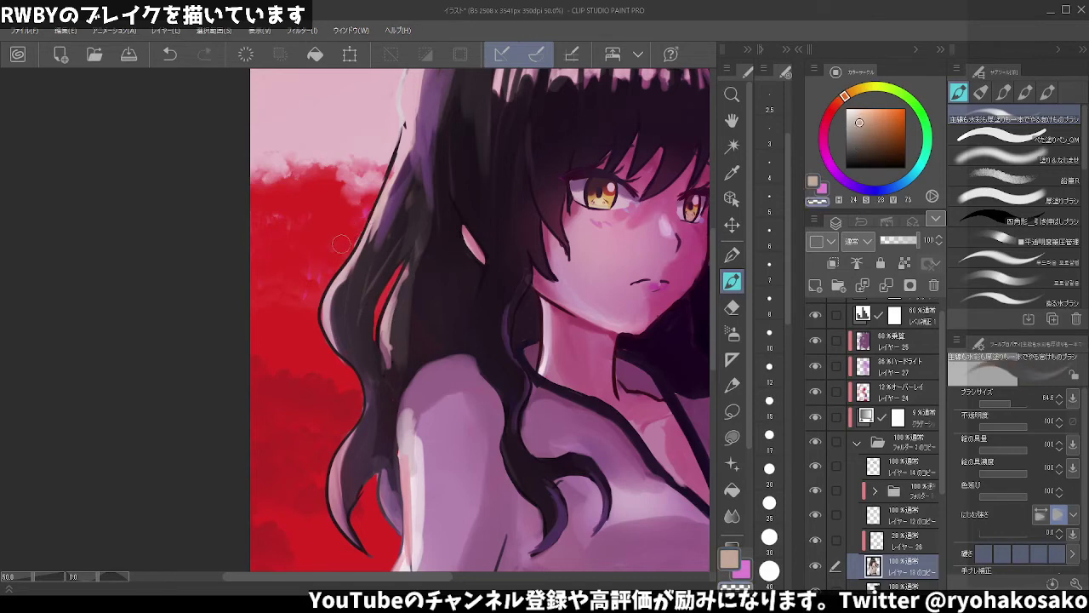
{"action": "mouse_move", "coordinate": [319, 297]}
{"action": "left_mouse_down"}
{"action": "mouse_move", "coordinate": [360, 231]}
{"action": "mouse_move", "coordinate": [318, 336]}
{"action": "left_mouse_up"}
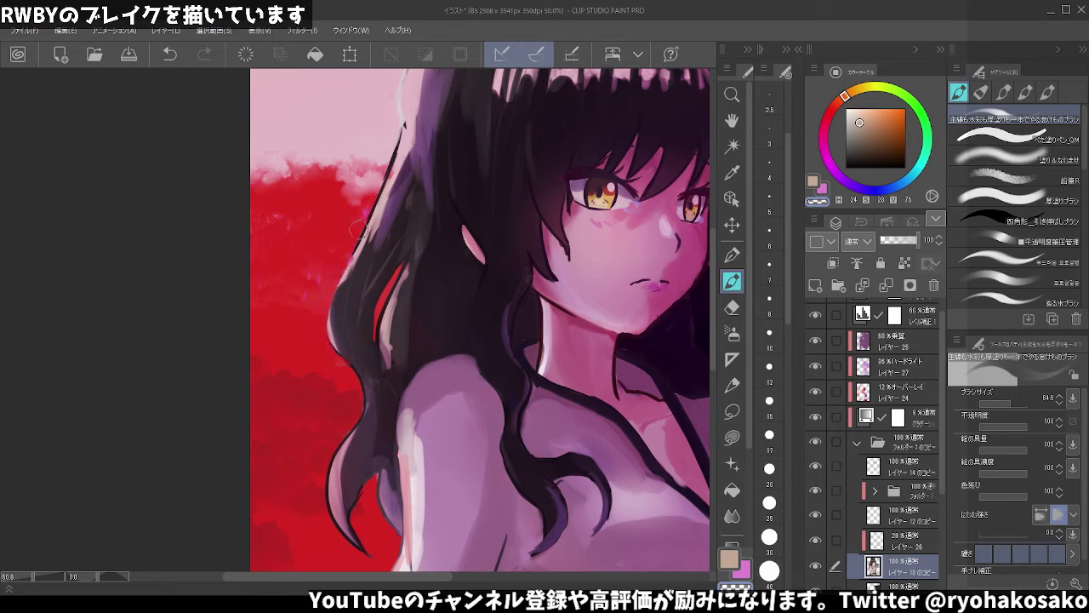
{"action": "left_click_drag", "start_coordinate": [360, 231], "coordinate": [328, 341]}
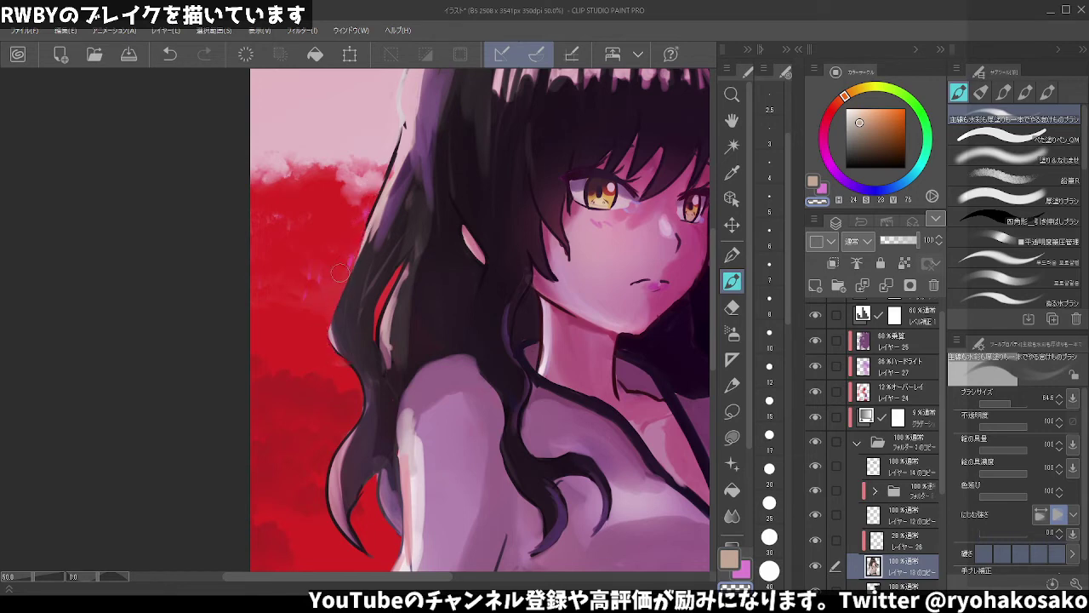
{"action": "left_click_drag", "start_coordinate": [340, 273], "coordinate": [343, 367]}
{"action": "left_click_drag", "start_coordinate": [391, 473], "coordinate": [388, 516]}
{"action": "key", "text": "ctrl+z"}
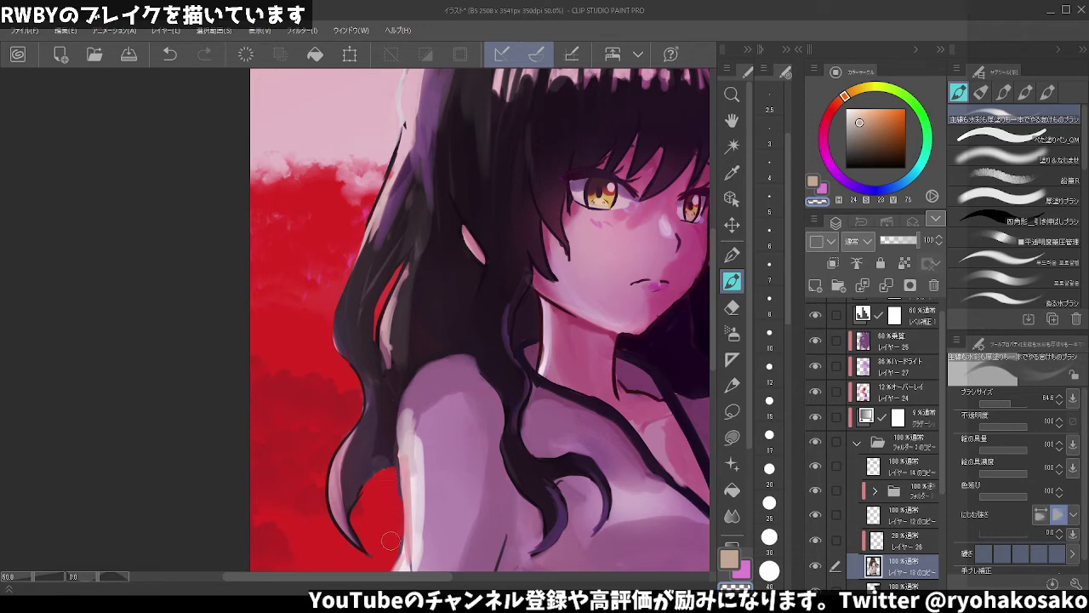
- Fill the red gap beside the hair with dark hair, then load light blue on the soft airbrush
{"action": "left_click_drag", "start_coordinate": [328, 358], "coordinate": [372, 297]}
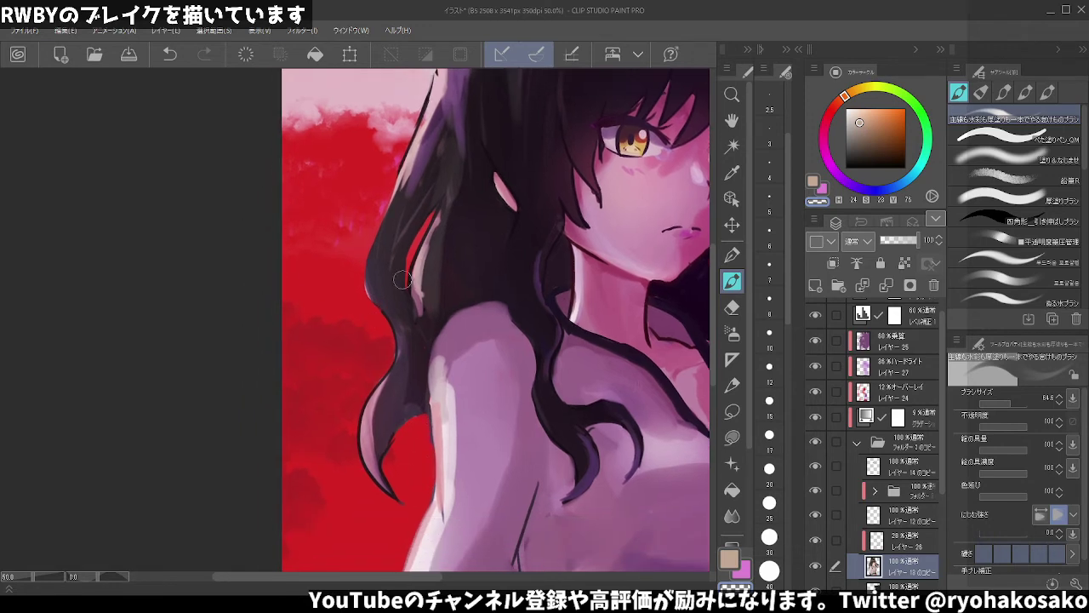
{"action": "scroll", "coordinate": [401, 280], "scroll_direction": "down", "scroll_amount": 3}
{"action": "scroll", "coordinate": [472, 302], "scroll_direction": "down", "scroll_amount": 1}
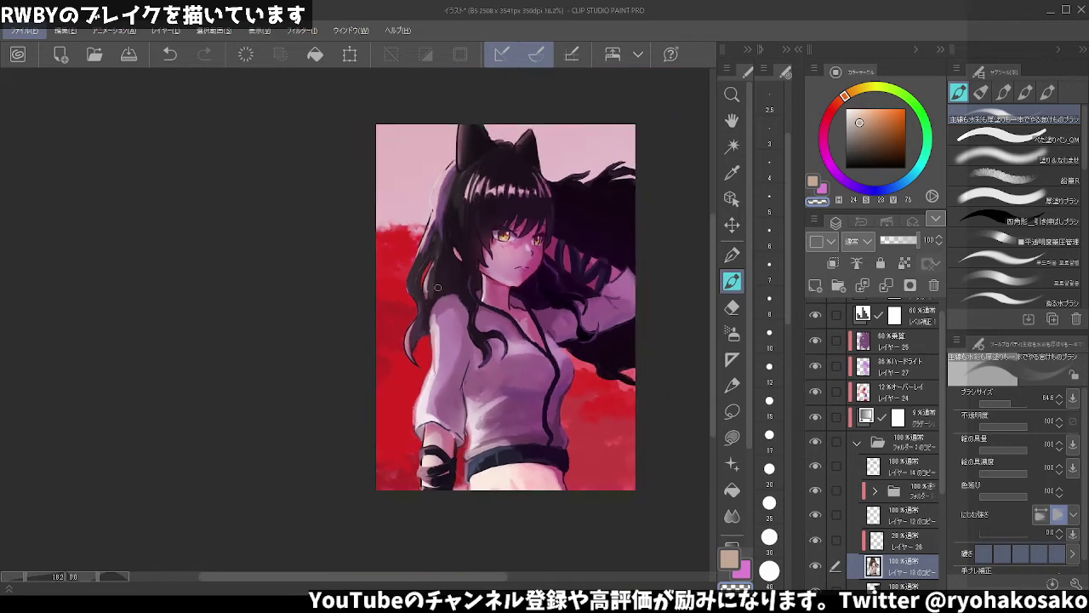
{"action": "scroll", "coordinate": [438, 288], "scroll_direction": "up", "scroll_amount": 1}
{"action": "scroll", "coordinate": [441, 270], "scroll_direction": "up", "scroll_amount": 1}
{"action": "scroll", "coordinate": [435, 274], "scroll_direction": "up", "scroll_amount": 1}
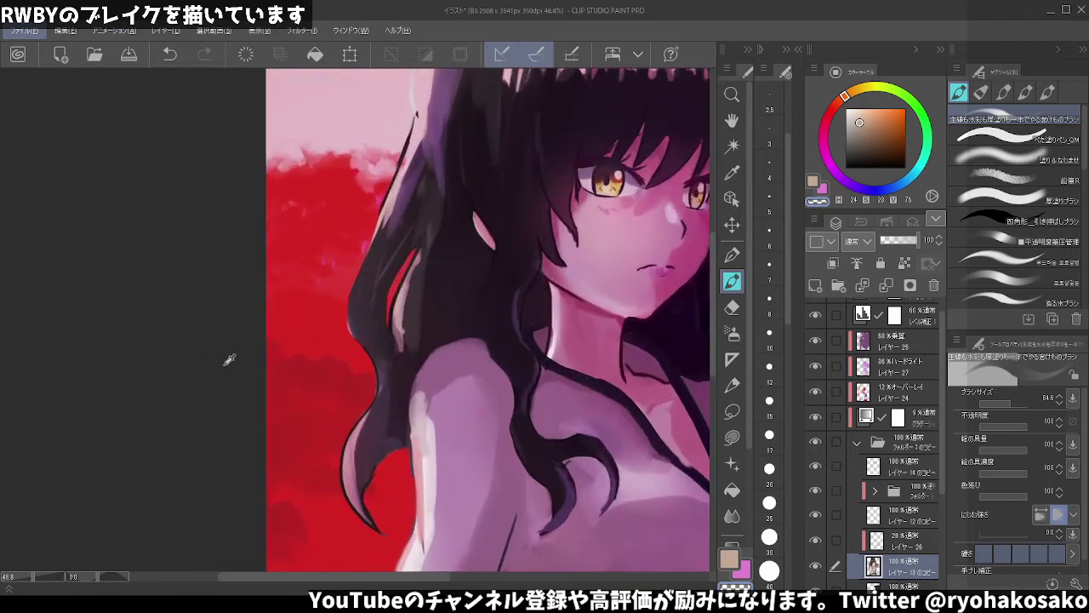
{"action": "mouse_move", "coordinate": [398, 274]}
{"action": "left_mouse_down"}
{"action": "mouse_move", "coordinate": [423, 245]}
{"action": "mouse_move", "coordinate": [396, 317]}
{"action": "mouse_move", "coordinate": [400, 283]}
{"action": "mouse_move", "coordinate": [401, 349]}
{"action": "mouse_move", "coordinate": [422, 240]}
{"action": "mouse_move", "coordinate": [396, 325]}
{"action": "mouse_move", "coordinate": [388, 299]}
{"action": "left_mouse_up"}
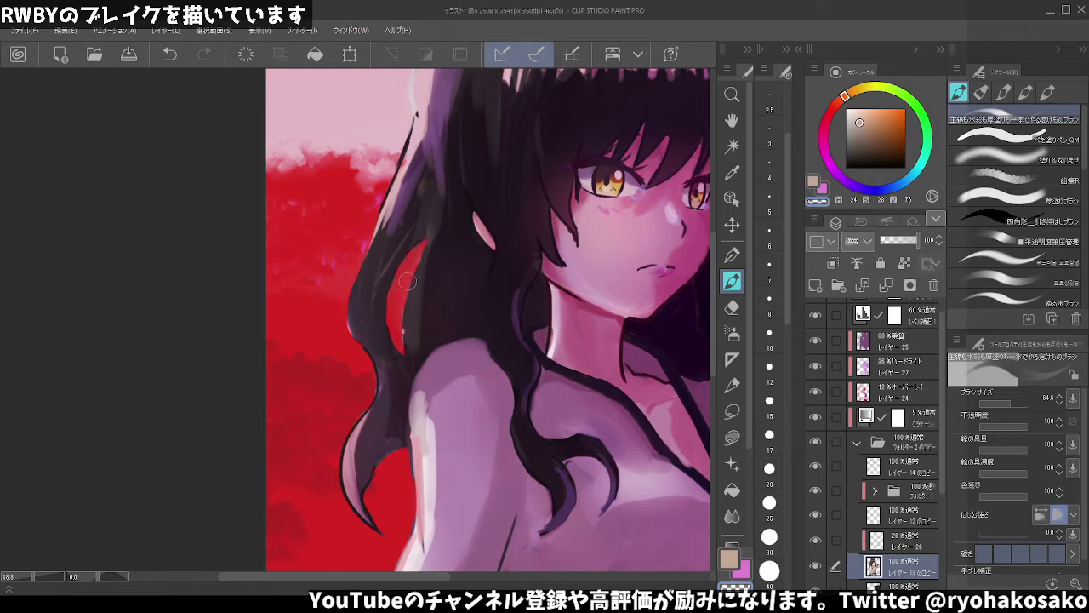
{"action": "left_click", "coordinate": [902, 183]}
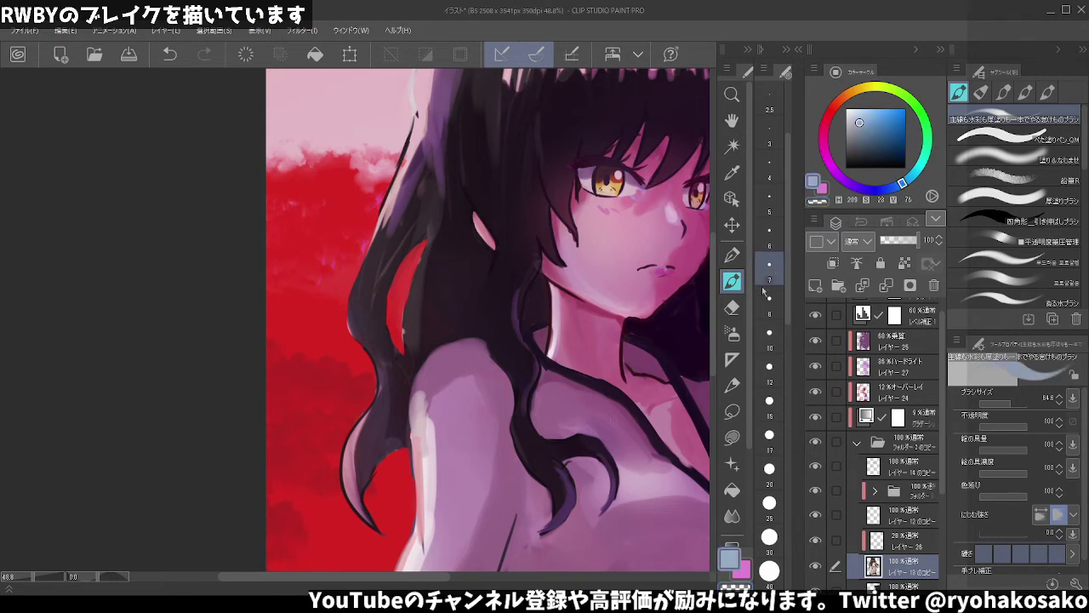
{"action": "left_click", "coordinate": [732, 332]}
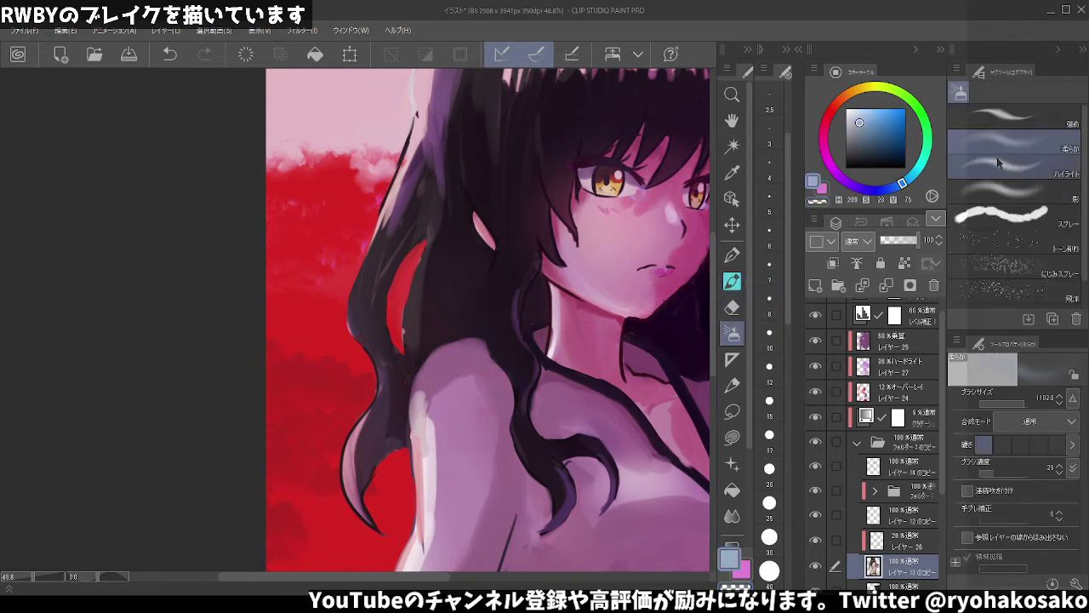
- Shrink the airbrush and shift the colour from light blue to purple, testing a neck stroke
{"action": "key", "text": "bracketleft"}
{"action": "key", "text": "bracketleft"}
{"action": "key", "text": "bracketleft"}
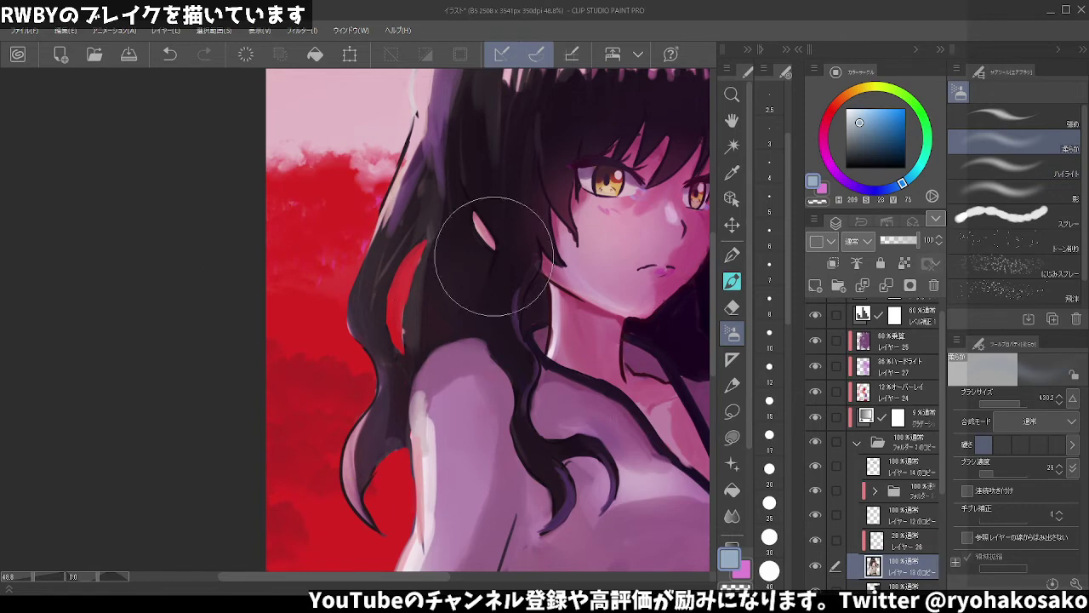
{"action": "left_click", "coordinate": [862, 111]}
{"action": "key", "text": "bracketleft"}
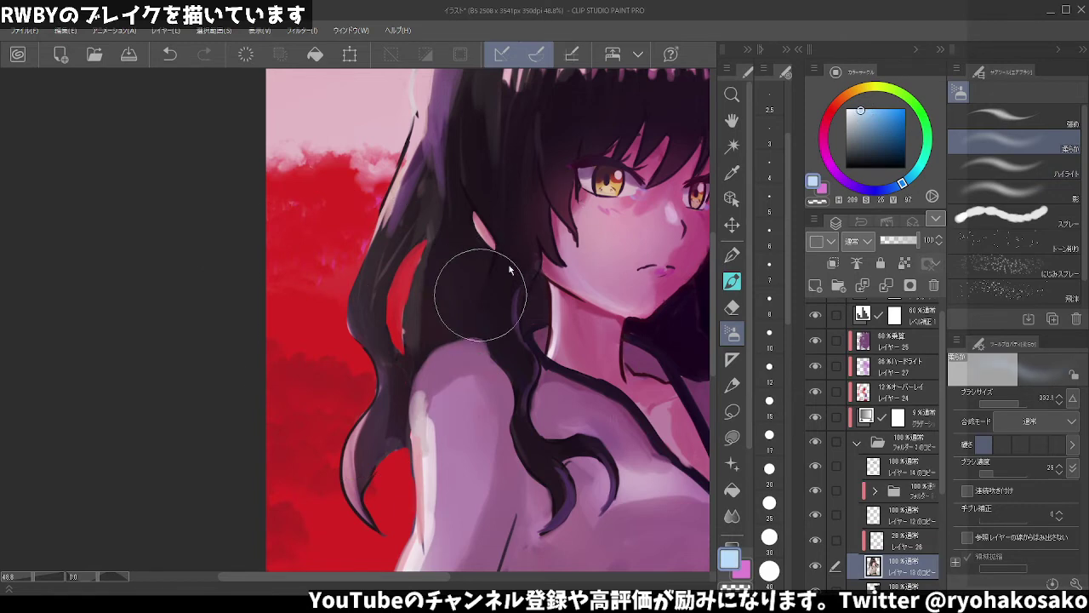
{"action": "key", "text": "bracketleft"}
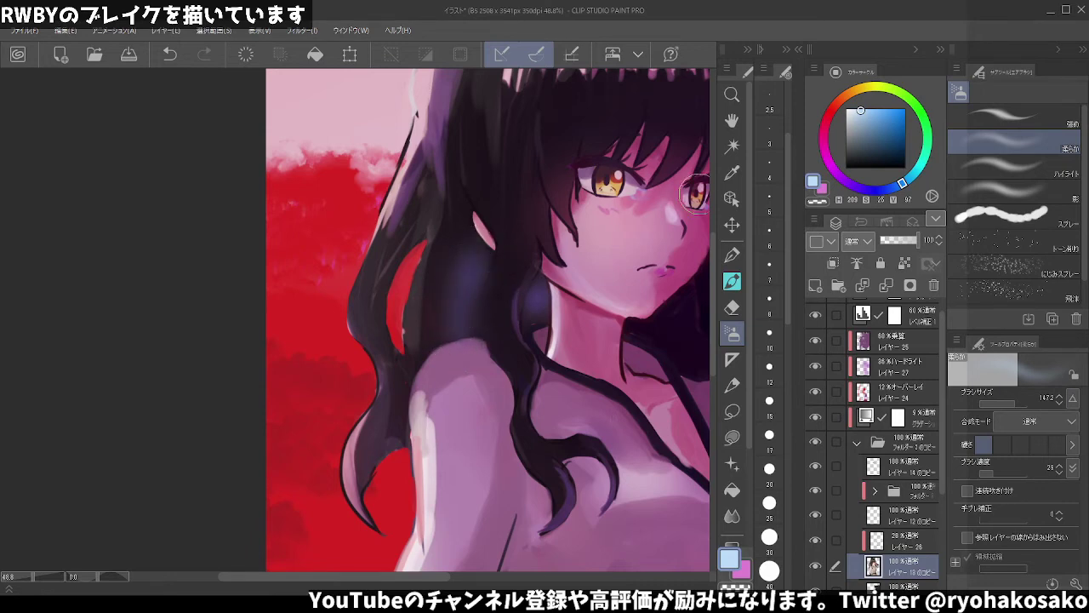
{"action": "key", "text": "ctrl+z"}
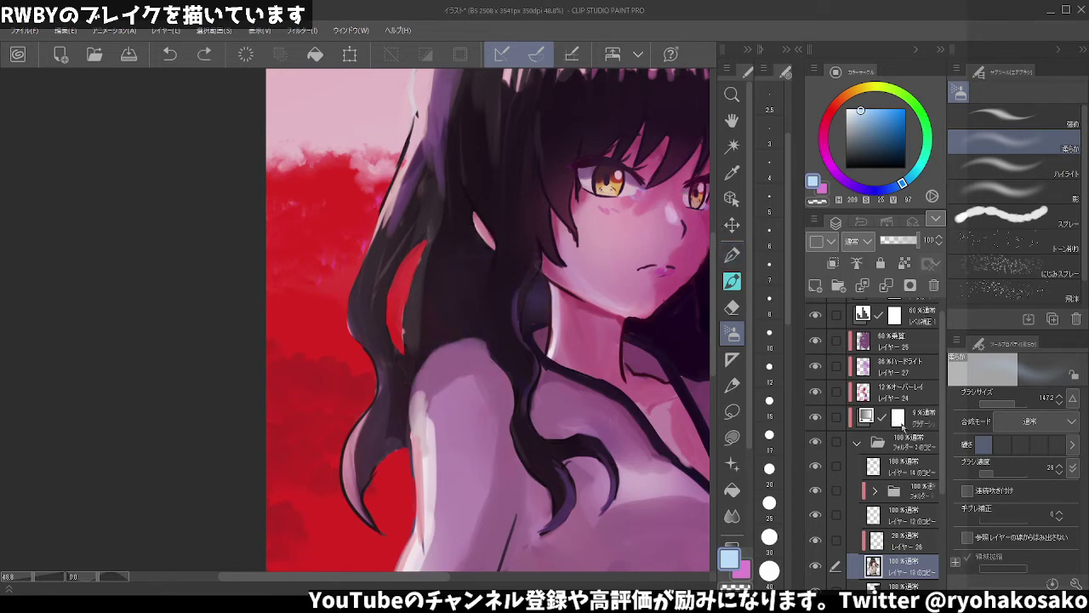
{"action": "key", "text": "ctrl+z"}
{"action": "left_click", "coordinate": [867, 125]}
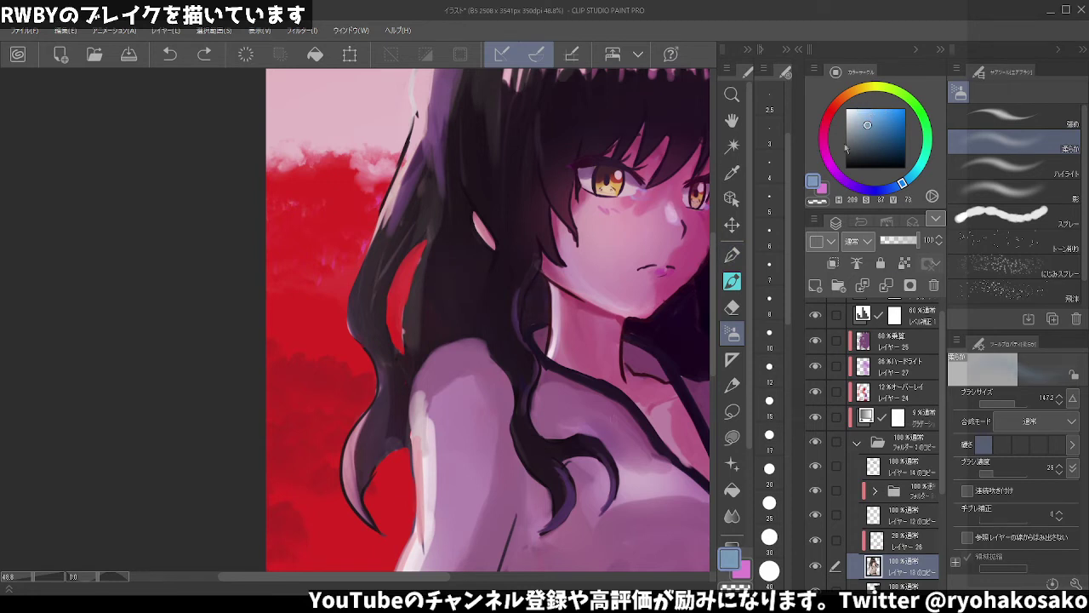
{"action": "left_click", "coordinate": [834, 166]}
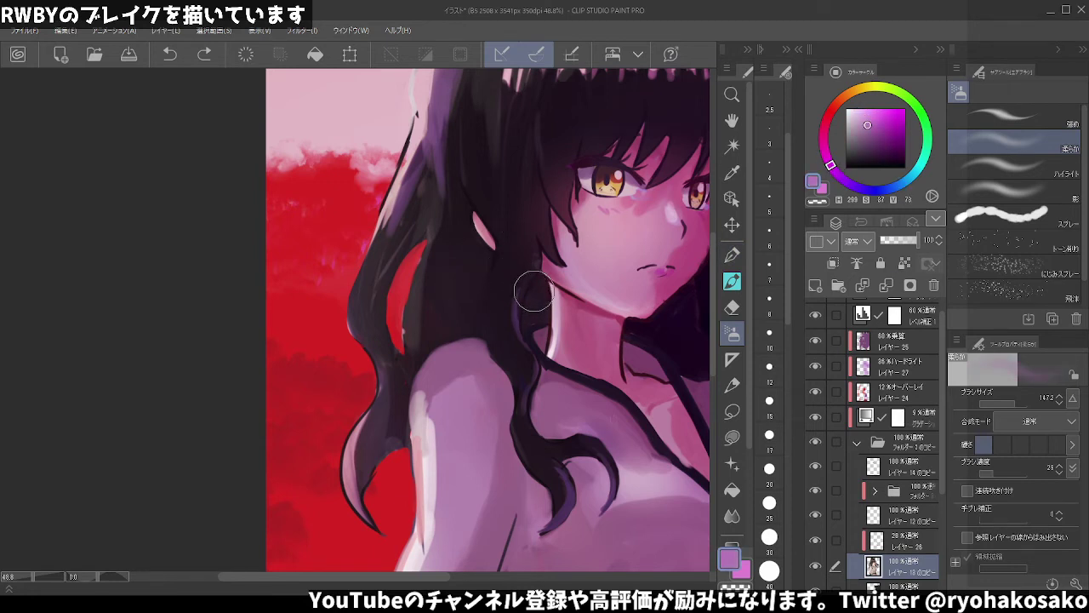
{"action": "left_click_drag", "start_coordinate": [531, 291], "coordinate": [542, 328]}
{"action": "key", "text": "ctrl+z"}
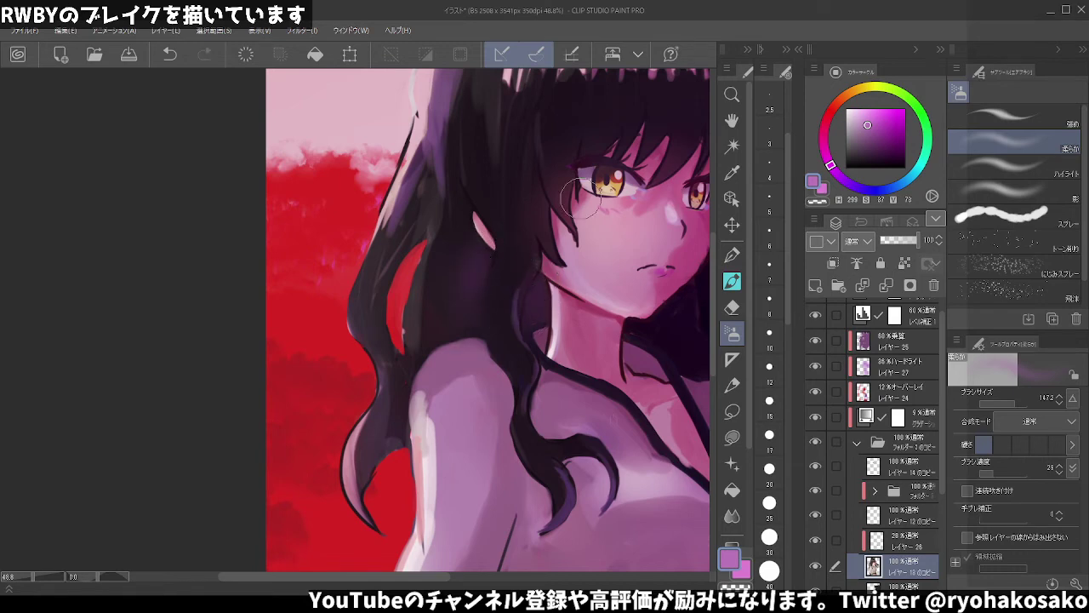
- Airbrush purple shading onto the hair left of the face at density 18
{"action": "scroll", "coordinate": [574, 213], "scroll_direction": "down", "scroll_amount": 1}
{"action": "scroll", "coordinate": [460, 211], "scroll_direction": "down", "scroll_amount": 2}
{"action": "scroll", "coordinate": [600, 239], "scroll_direction": "up", "scroll_amount": 1}
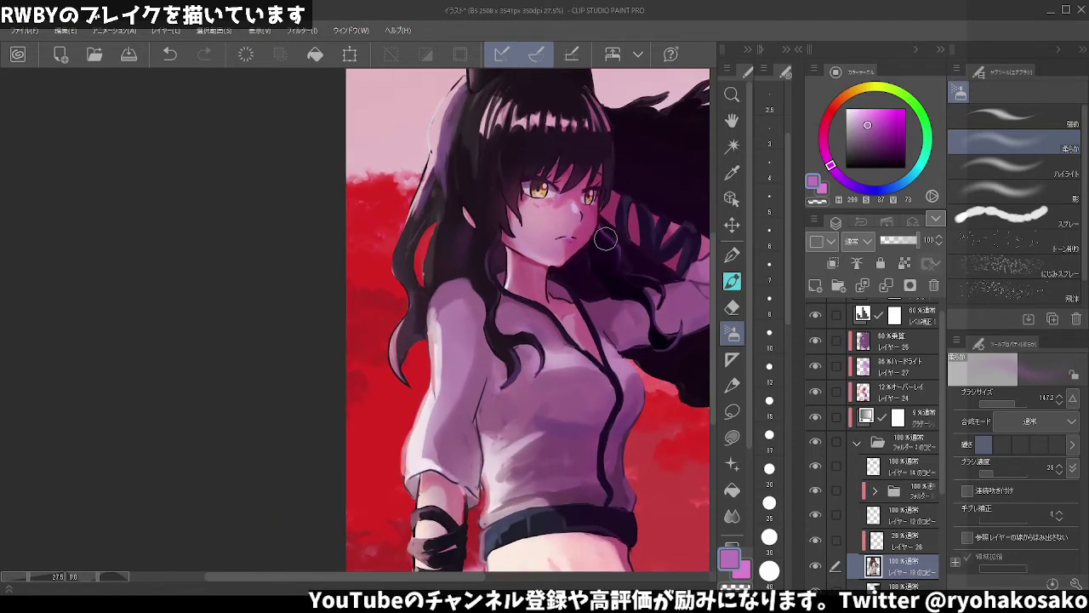
{"action": "scroll", "coordinate": [588, 240], "scroll_direction": "down", "scroll_amount": 1}
{"action": "scroll", "coordinate": [570, 241], "scroll_direction": "up", "scroll_amount": 1}
{"action": "scroll", "coordinate": [549, 243], "scroll_direction": "up", "scroll_amount": 1}
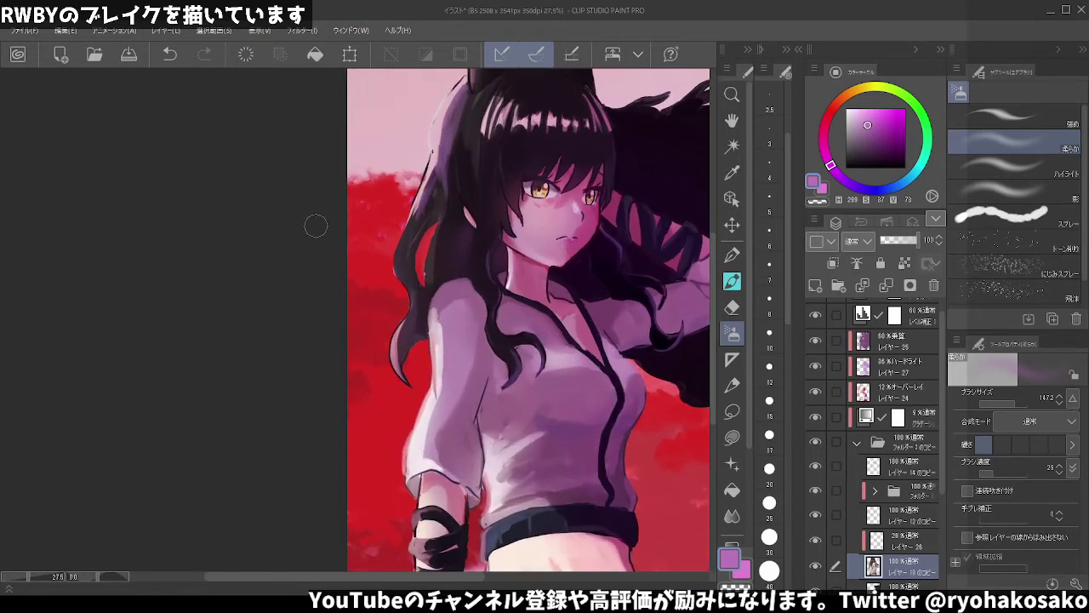
{"action": "mouse_move", "coordinate": [458, 237]}
{"action": "left_mouse_down"}
{"action": "mouse_move", "coordinate": [459, 226]}
{"action": "mouse_move", "coordinate": [453, 281]}
{"action": "left_mouse_up"}
{"action": "left_click_drag", "start_coordinate": [996, 474], "coordinate": [988, 471]}
{"action": "left_click_drag", "start_coordinate": [503, 253], "coordinate": [459, 248]}
- On the 60% multiply layer, repaint dark purple hair shading near the top of the head
{"action": "scroll", "coordinate": [564, 123], "scroll_direction": "down", "scroll_amount": 2}
{"action": "scroll", "coordinate": [471, 170], "scroll_direction": "down", "scroll_amount": 1}
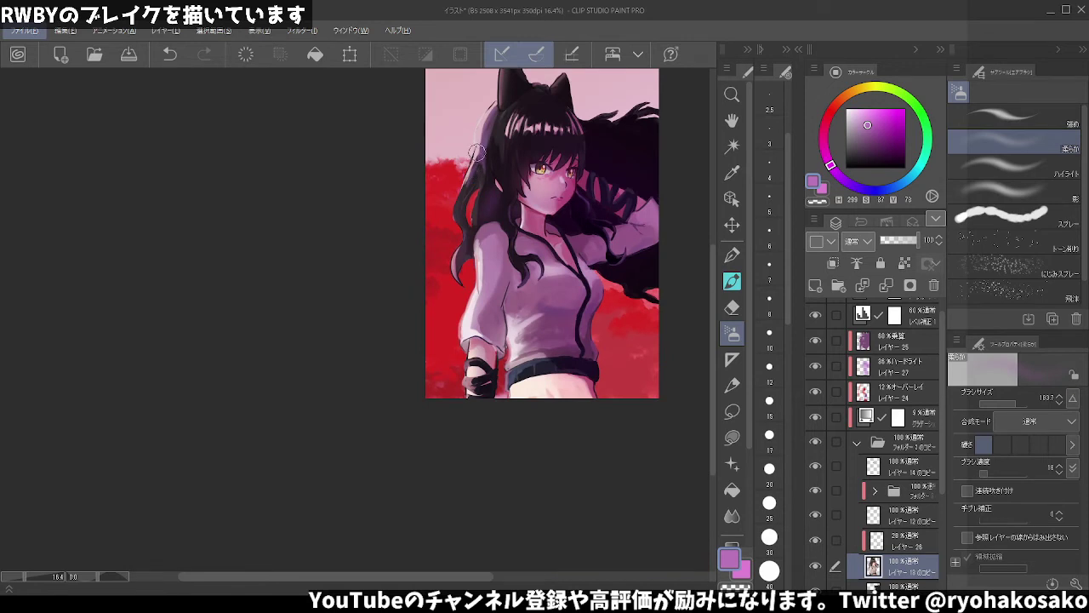
{"action": "scroll", "coordinate": [481, 164], "scroll_direction": "down", "scroll_amount": 1}
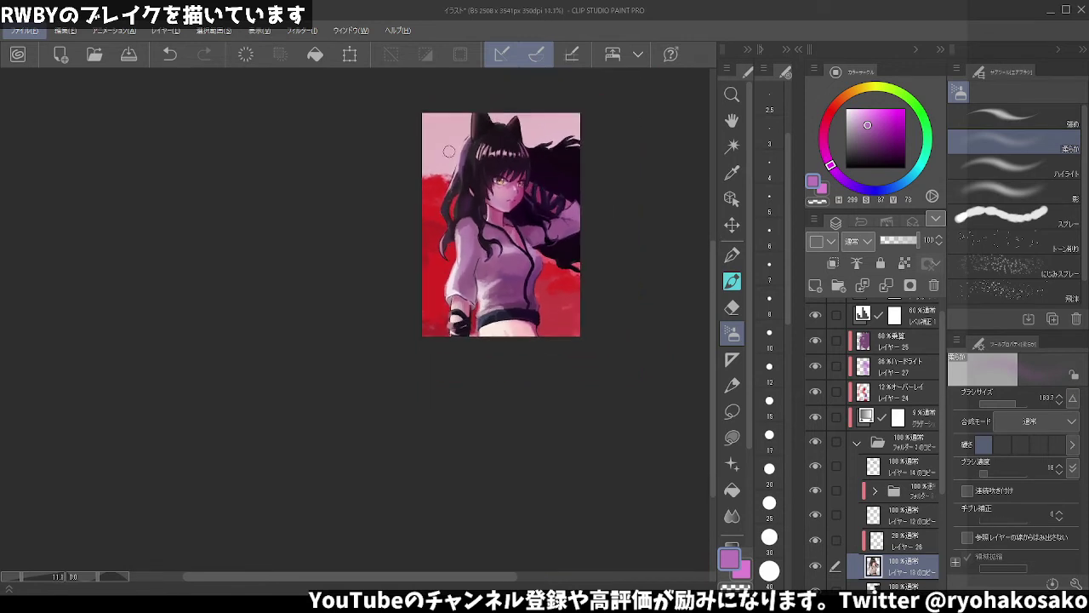
{"action": "scroll", "coordinate": [473, 160], "scroll_direction": "up", "scroll_amount": 1}
{"action": "scroll", "coordinate": [471, 159], "scroll_direction": "up", "scroll_amount": 1}
{"action": "scroll", "coordinate": [470, 159], "scroll_direction": "up", "scroll_amount": 1}
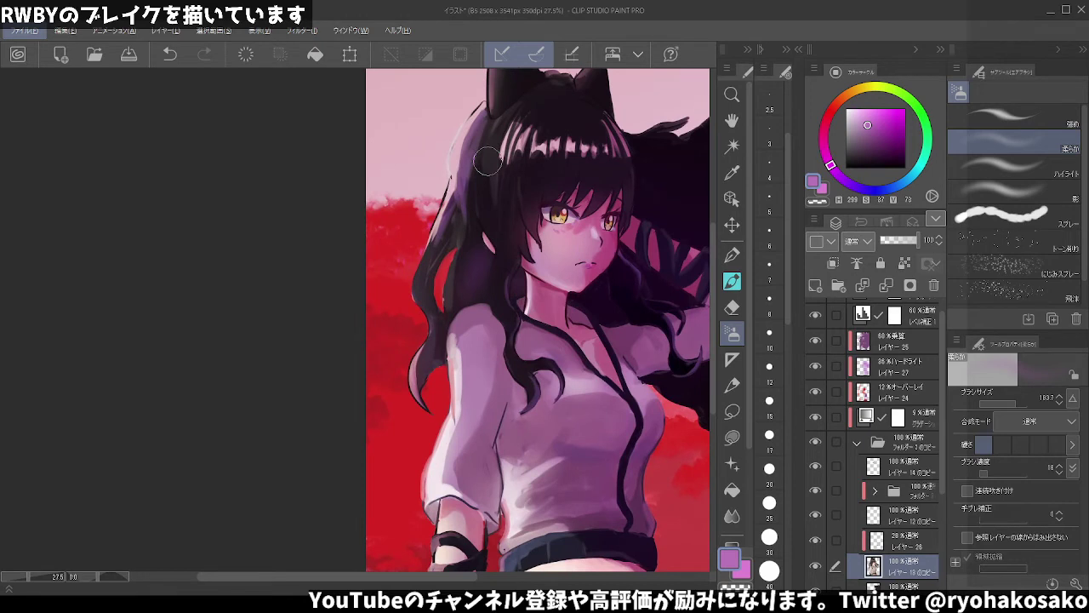
{"action": "left_click", "coordinate": [899, 343]}
{"action": "left_click", "coordinate": [491, 150], "text": "alt"}
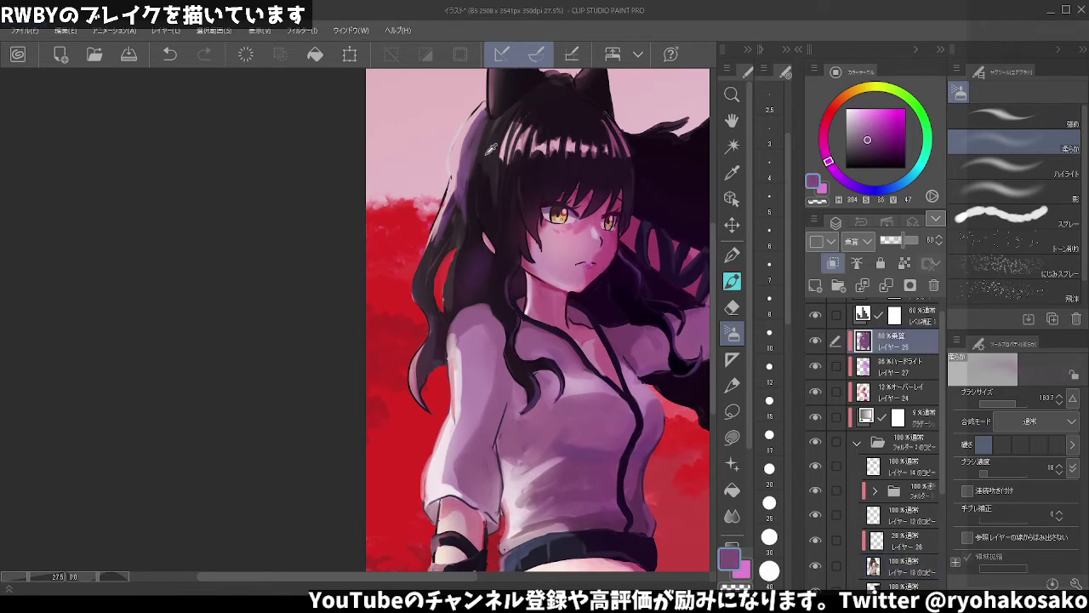
{"action": "key", "text": "ctrl+z"}
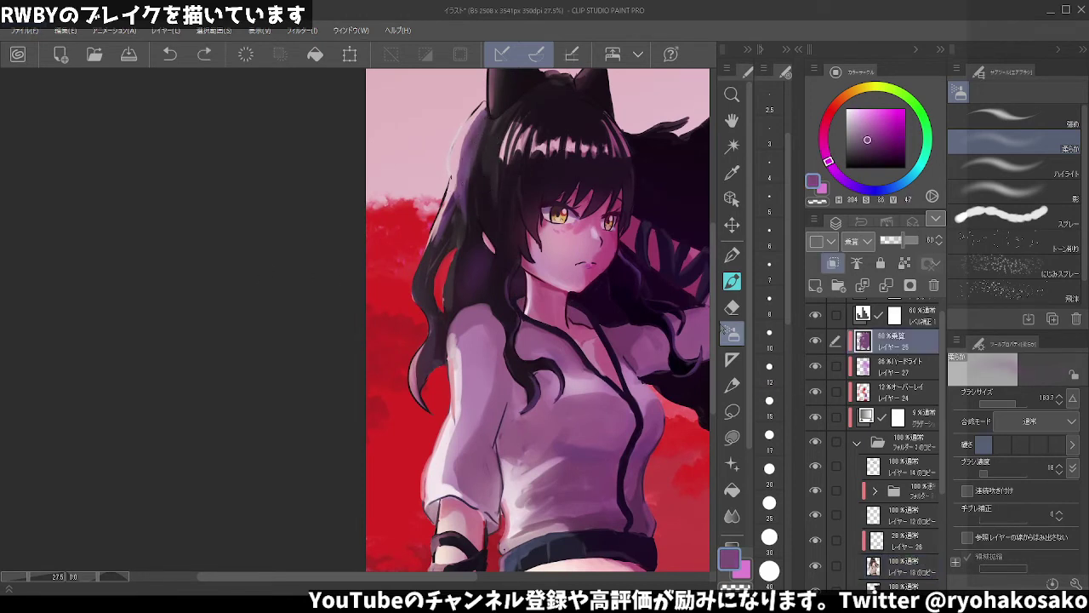
{"action": "left_click", "coordinate": [477, 150], "text": "alt"}
{"action": "mouse_move", "coordinate": [469, 128]}
{"action": "left_mouse_down"}
{"action": "mouse_move", "coordinate": [460, 166]}
{"action": "mouse_move", "coordinate": [510, 183]}
{"action": "left_mouse_up"}
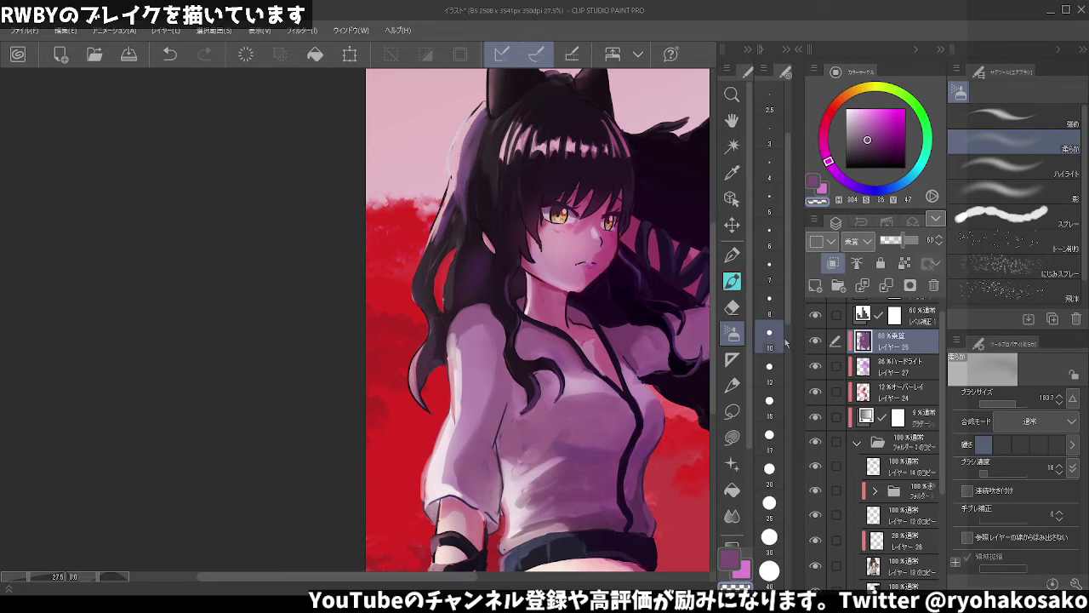
- Switch to the レイヤー13のコピー layer, load dark brown and pick the pen brushes
{"action": "left_click", "coordinate": [886, 467]}
{"action": "scroll", "coordinate": [869, 417], "scroll_direction": "down", "scroll_amount": 1}
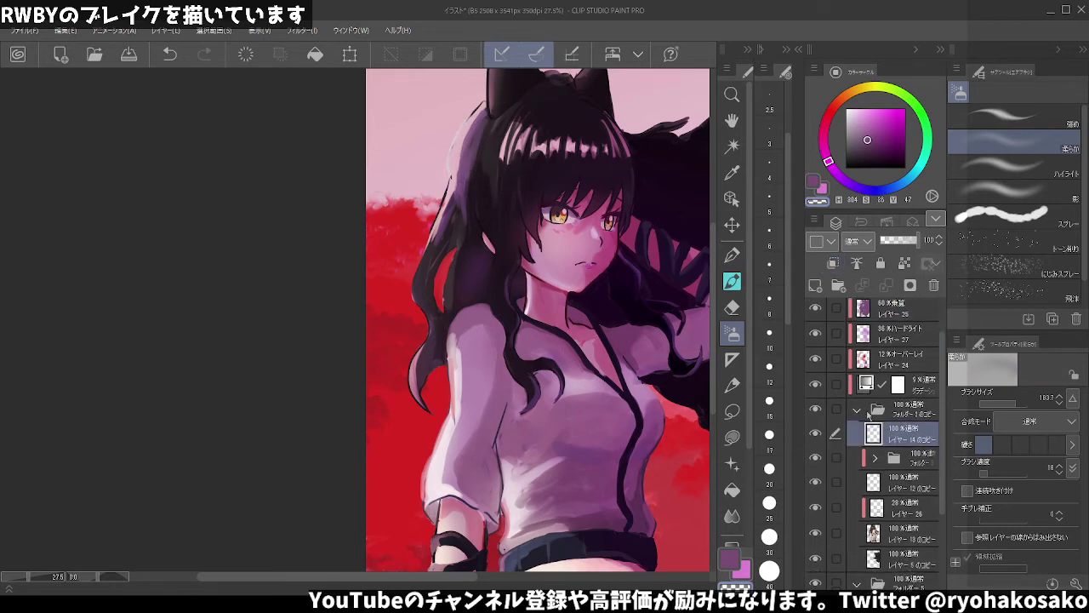
{"action": "scroll", "coordinate": [877, 435], "scroll_direction": "down", "scroll_amount": 1}
{"action": "scroll", "coordinate": [886, 448], "scroll_direction": "down", "scroll_amount": 1}
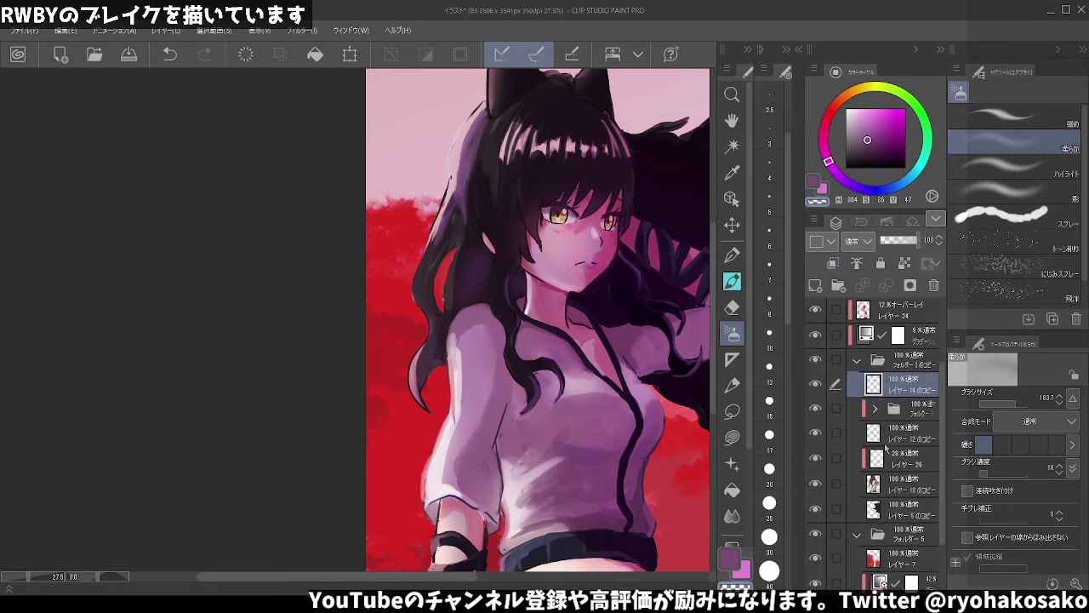
{"action": "left_click", "coordinate": [908, 492]}
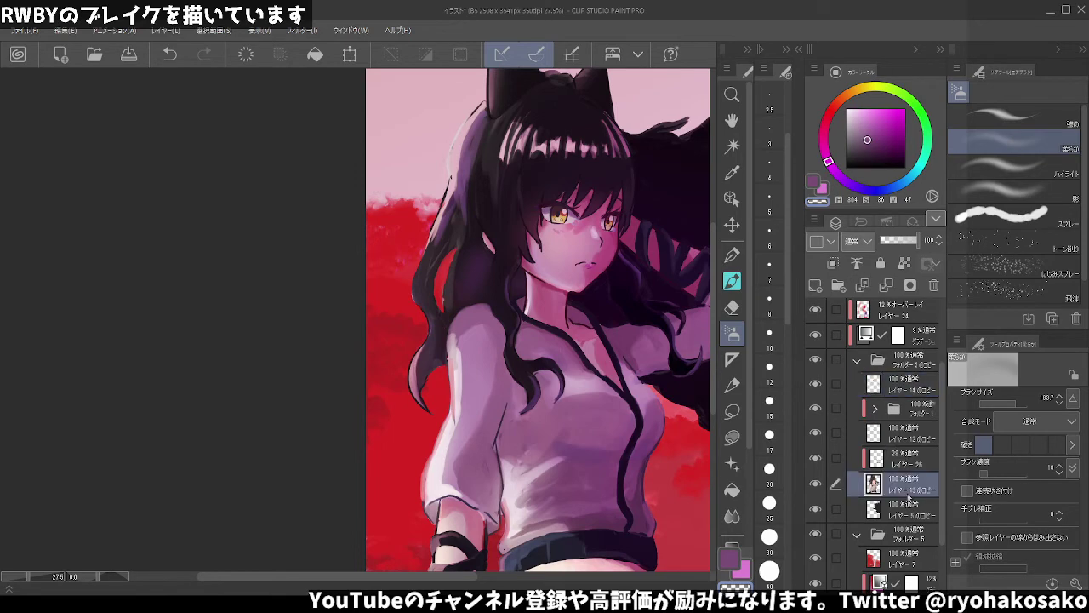
{"action": "left_click", "coordinate": [491, 139], "text": "alt"}
{"action": "key", "text": "ctrl+z"}
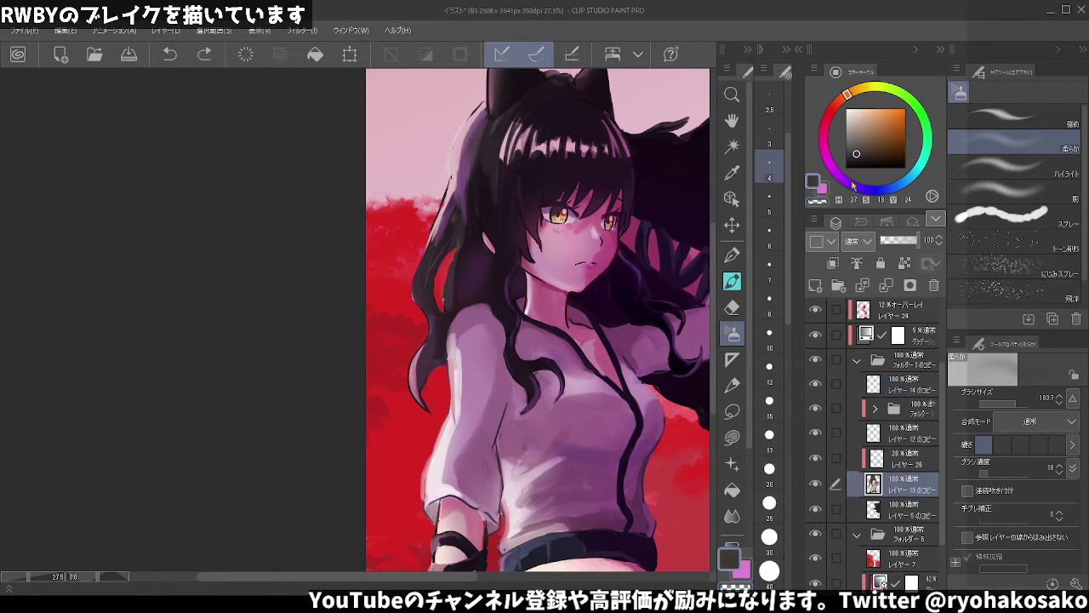
{"action": "left_click", "coordinate": [732, 281]}
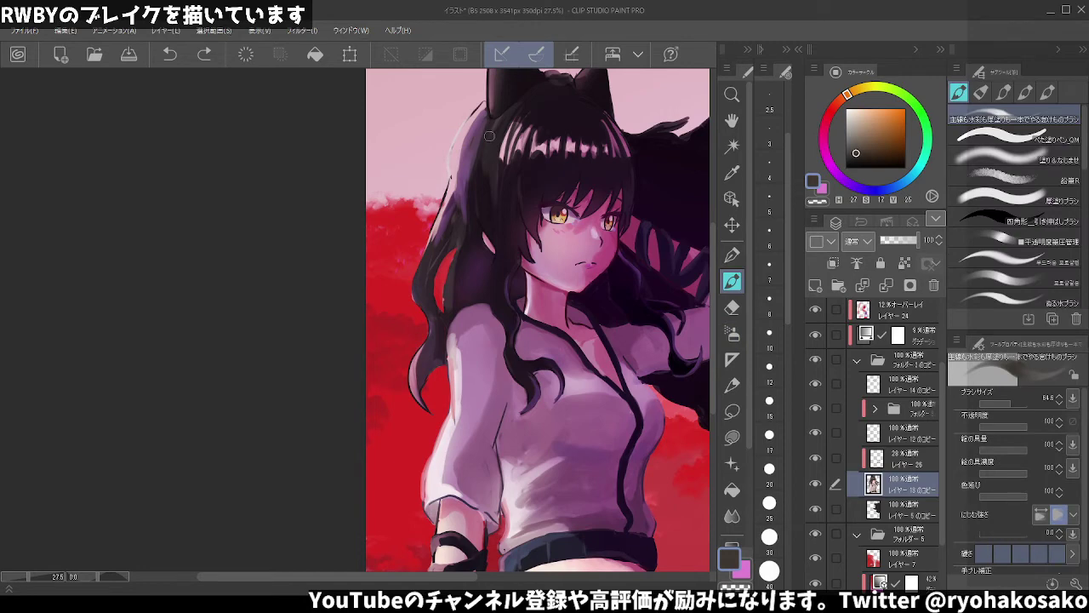
- Resize the pen from 136 to 79.3 and sample pink skin tones near the right eye
{"action": "left_click_drag", "start_coordinate": [487, 128], "coordinate": [469, 152]}
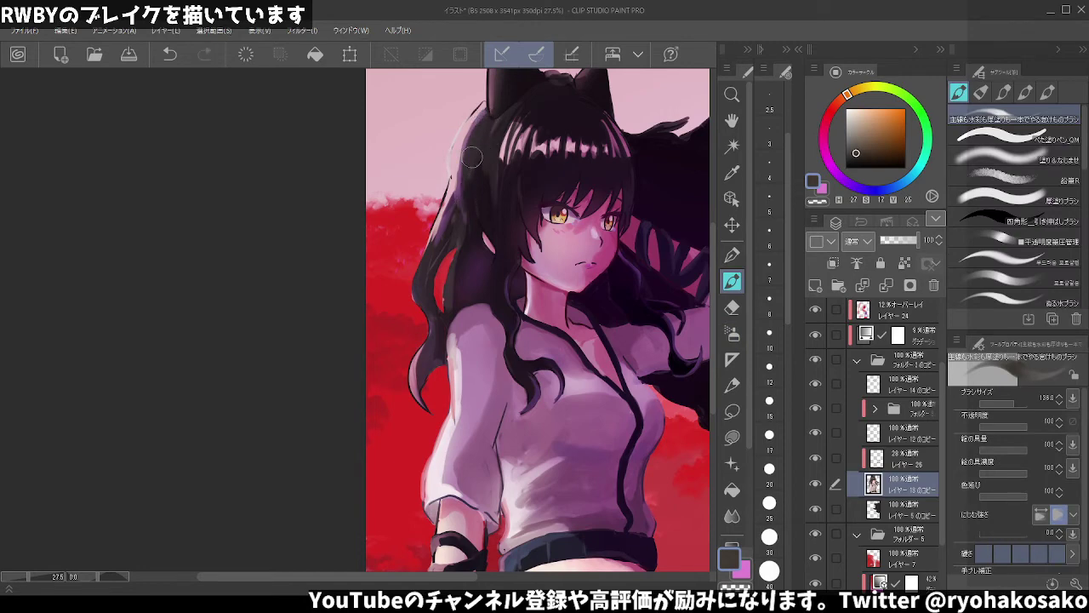
{"action": "scroll", "coordinate": [587, 206], "scroll_direction": "up", "scroll_amount": 2}
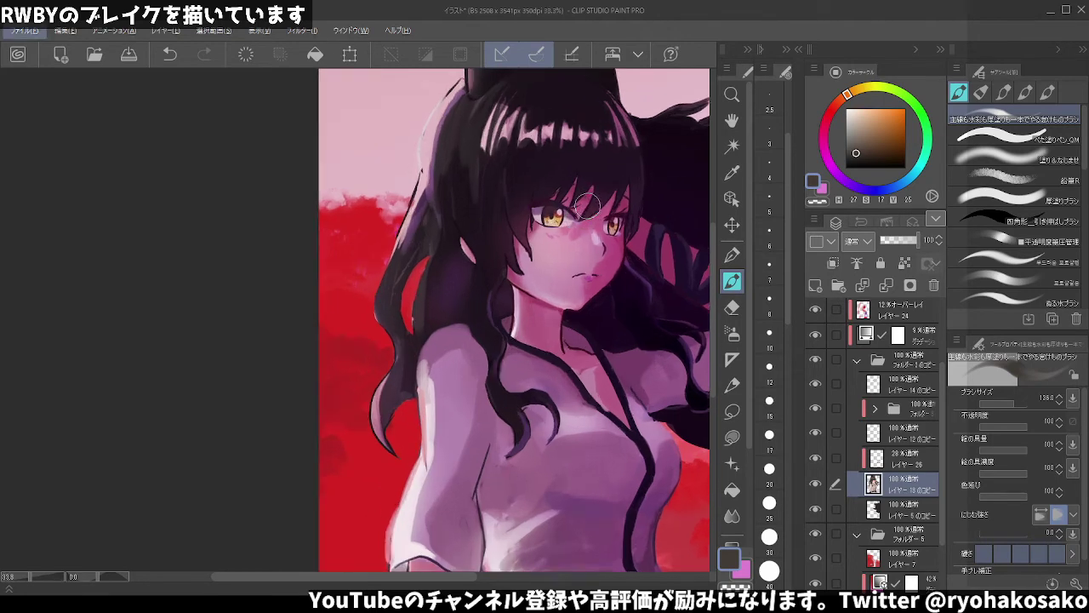
{"action": "scroll", "coordinate": [587, 206], "scroll_direction": "up", "scroll_amount": 1}
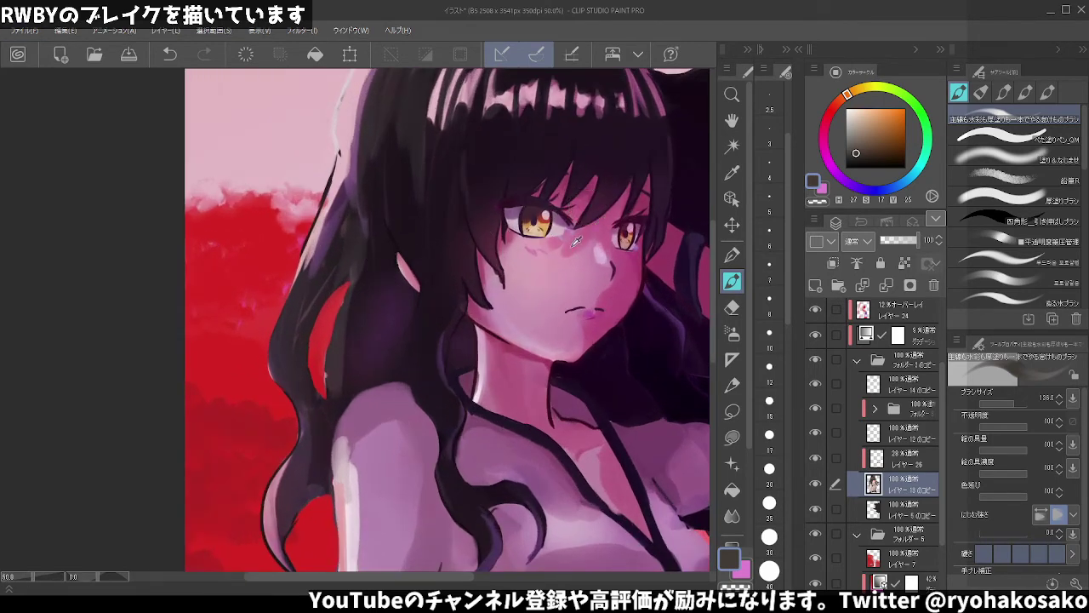
{"action": "left_click", "coordinate": [565, 267], "text": "alt"}
{"action": "mouse_move", "coordinate": [564, 267]}
{"action": "left_mouse_down"}
{"action": "mouse_move", "coordinate": [582, 245]}
{"action": "mouse_move", "coordinate": [566, 256]}
{"action": "left_mouse_up"}
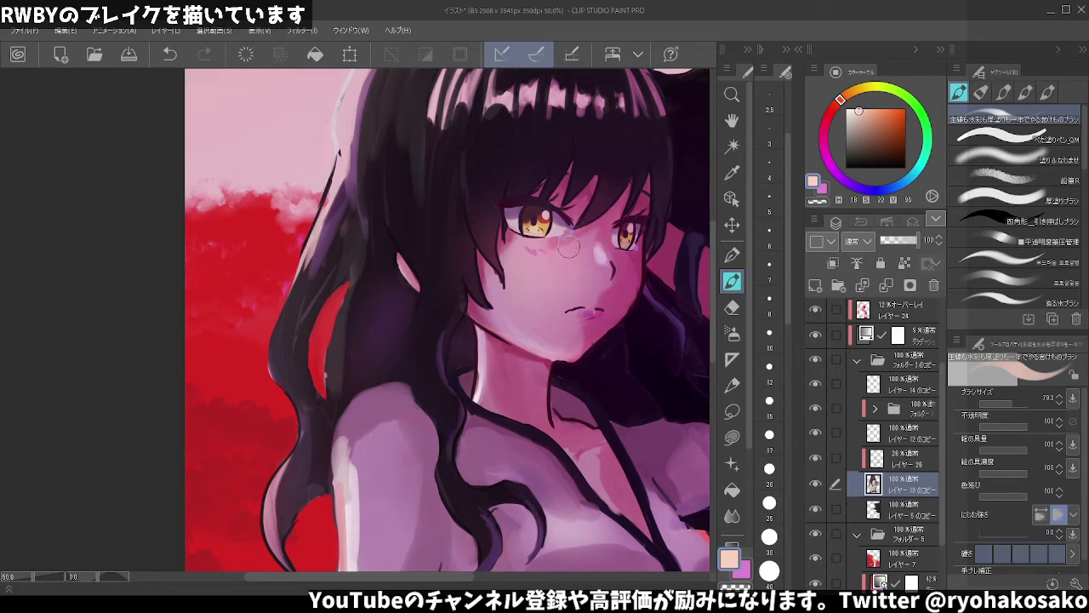
{"action": "left_click", "coordinate": [565, 246], "text": "alt"}
{"action": "left_click", "coordinate": [566, 219], "text": "alt"}
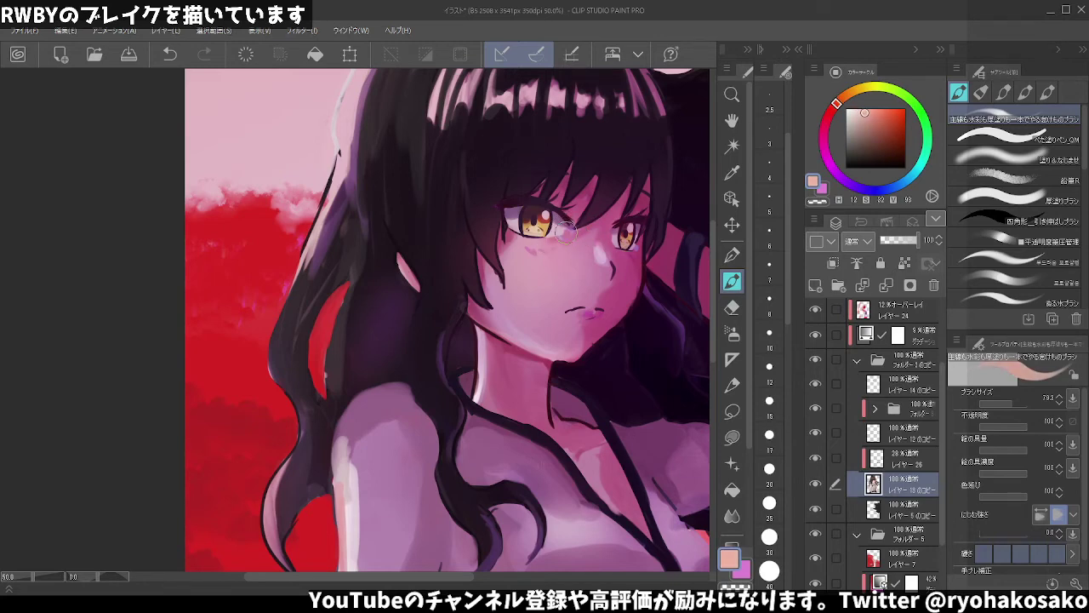
{"action": "key", "text": "ctrl+z"}
- Expand the フォルダー1のコピー folder, toggle the eye-detail layer, and sample a cream highlight on レイヤー12のコピー
{"action": "left_click", "coordinate": [861, 361]}
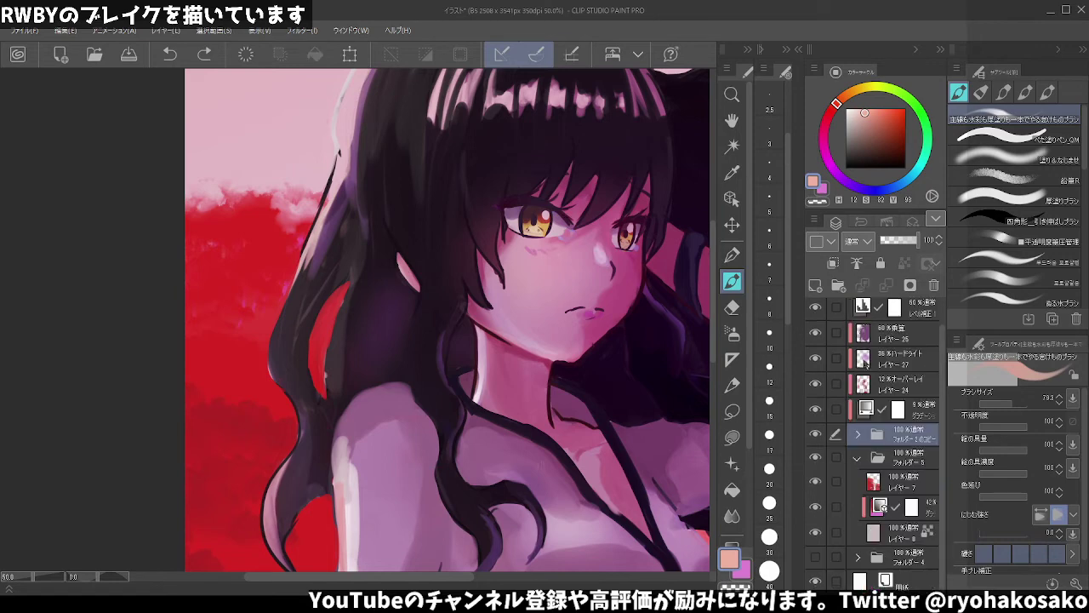
{"action": "left_click", "coordinate": [858, 434]}
{"action": "left_click", "coordinate": [892, 464]}
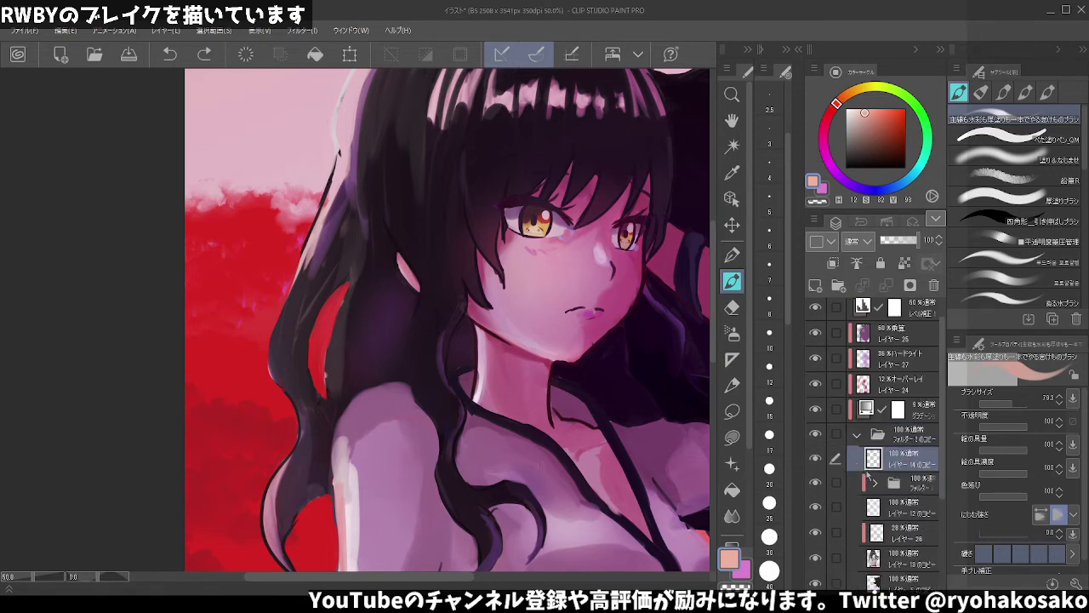
{"action": "left_click", "coordinate": [817, 460]}
{"action": "left_click", "coordinate": [818, 460]}
{"action": "left_click", "coordinate": [817, 484]}
{"action": "left_click", "coordinate": [894, 508]}
{"action": "left_click", "coordinate": [562, 223], "text": "alt"}
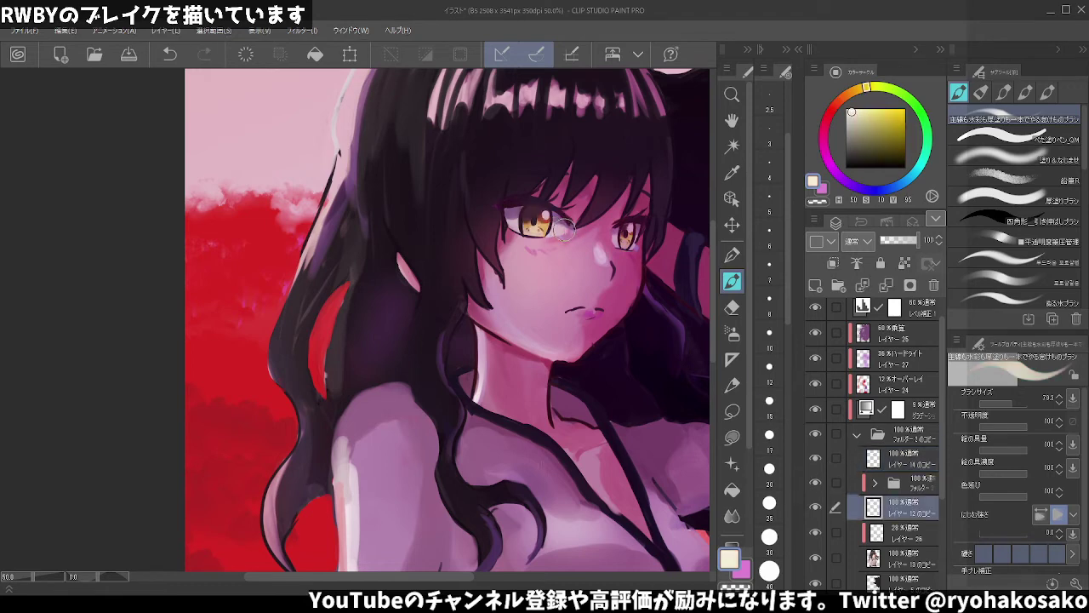
{"action": "left_click", "coordinate": [567, 239], "text": "alt"}
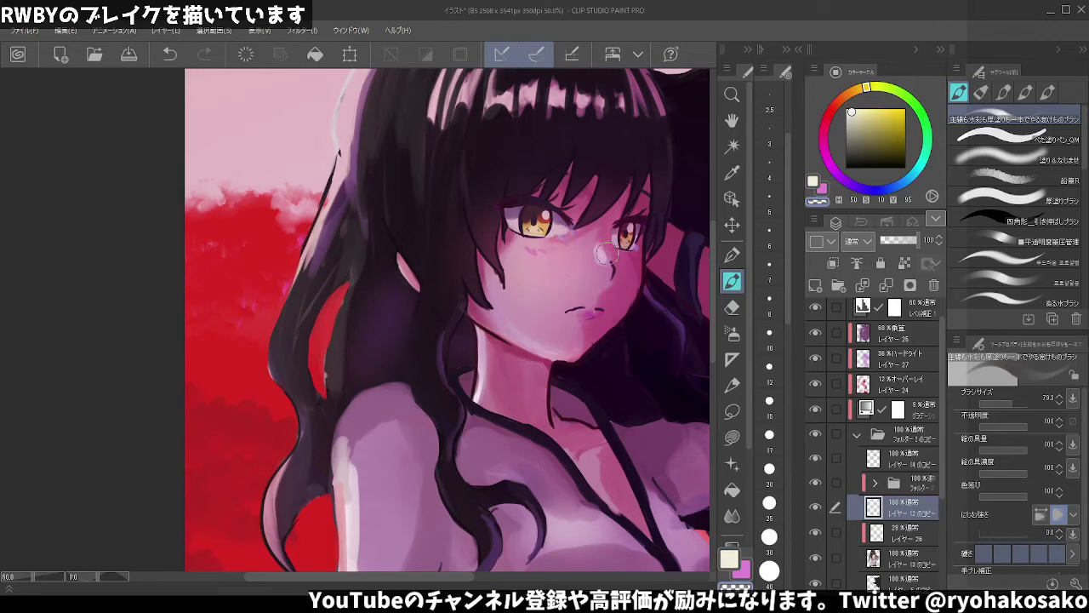
- Compare the eyes with the highlight layer on and off, then select the lower painting layer
{"action": "scroll", "coordinate": [600, 222], "scroll_direction": "up", "scroll_amount": 1}
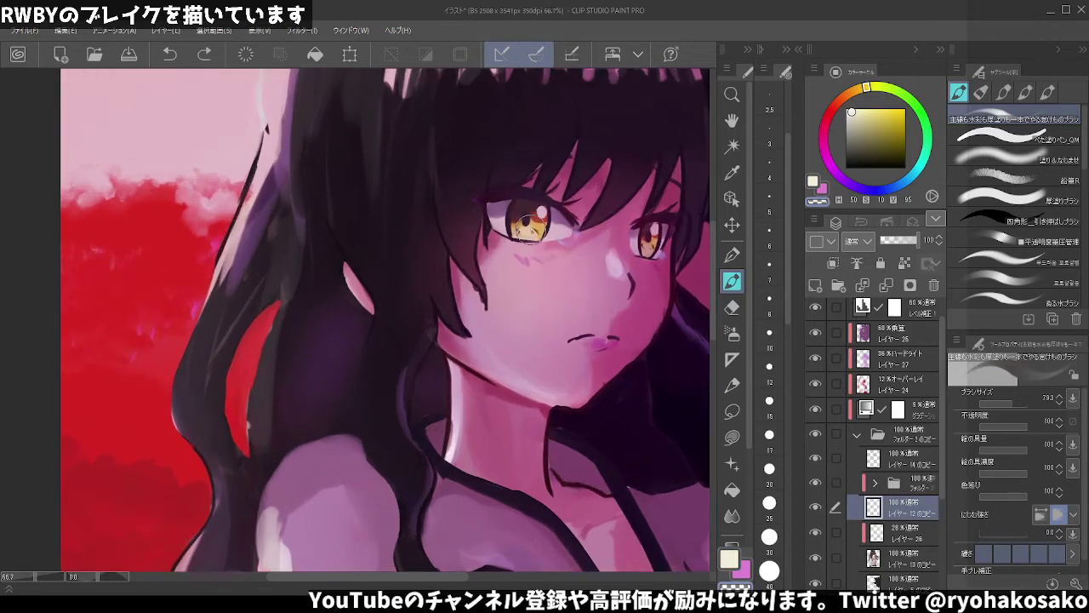
{"action": "scroll", "coordinate": [538, 225], "scroll_direction": "up", "scroll_amount": 1}
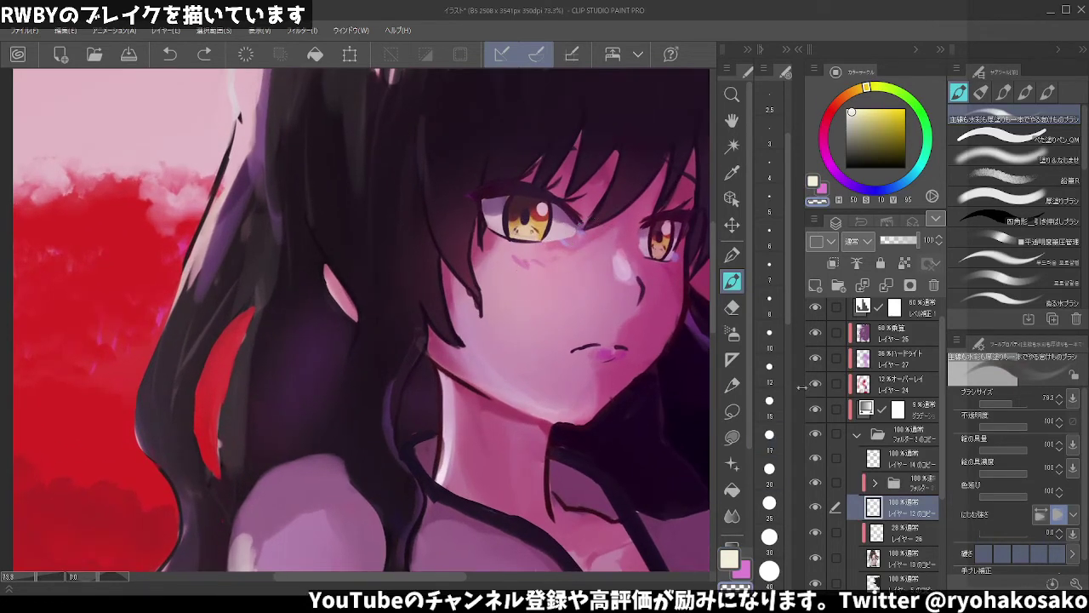
{"action": "left_click", "coordinate": [905, 451]}
{"action": "left_click", "coordinate": [816, 459]}
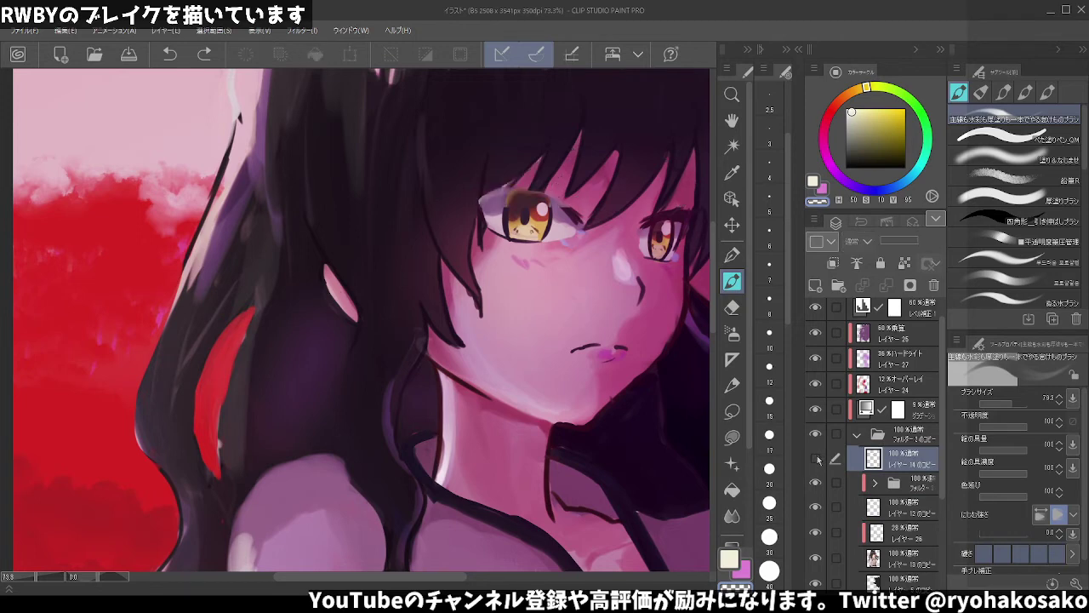
{"action": "left_click", "coordinate": [816, 458]}
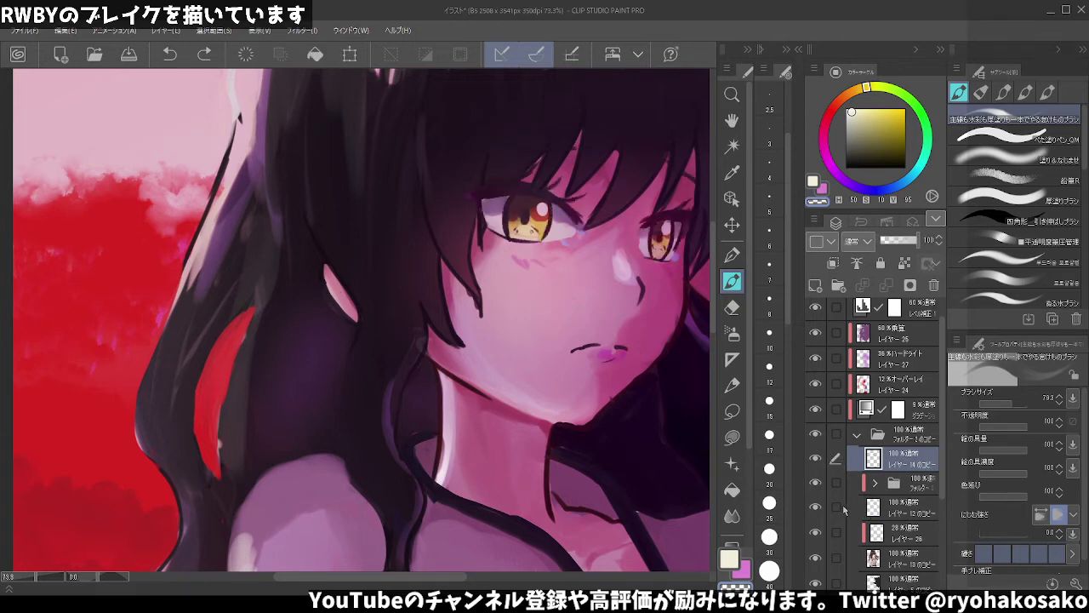
{"action": "left_click", "coordinate": [816, 505]}
{"action": "left_click", "coordinate": [893, 549]}
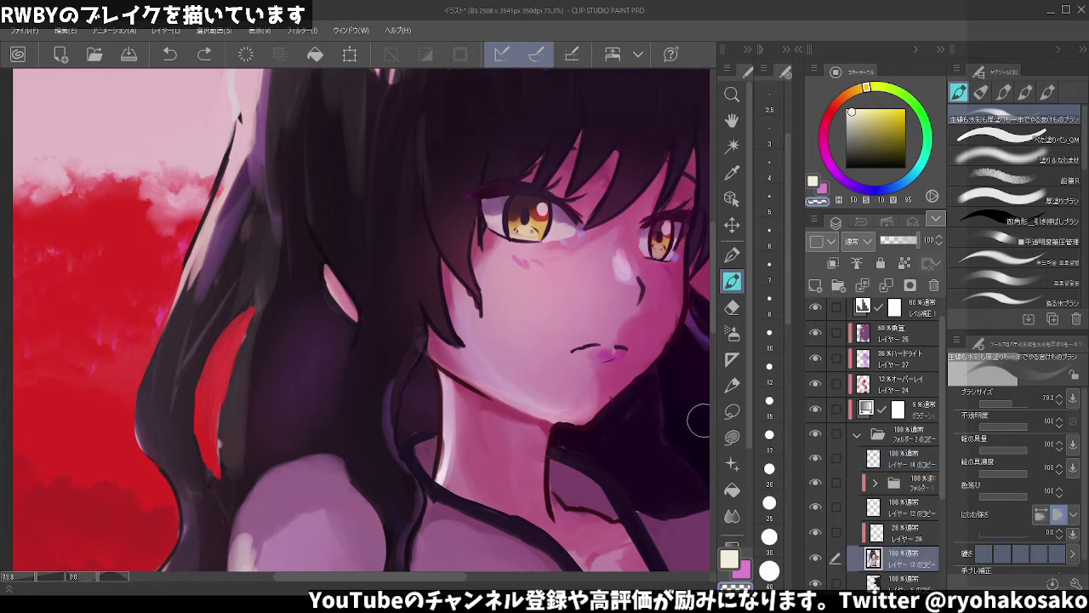
- Paint skin pink near the right eye, then add a new empty layer above layer 14 copy
{"action": "left_click", "coordinate": [569, 241], "text": "alt"}
{"action": "left_click_drag", "start_coordinate": [563, 235], "coordinate": [576, 250]}
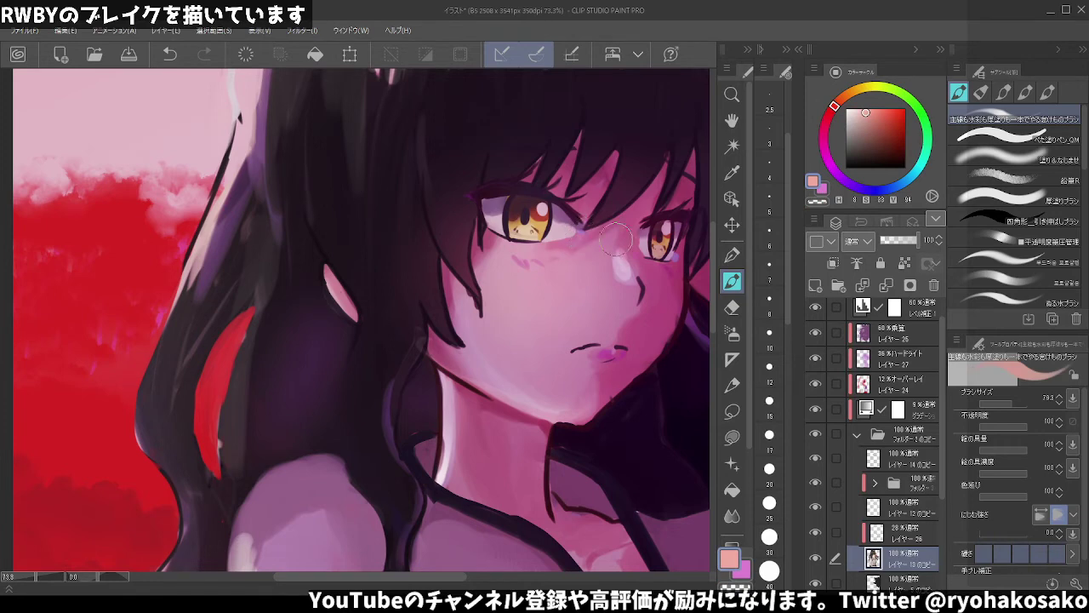
{"action": "left_click", "coordinate": [680, 248], "text": "alt"}
{"action": "key", "text": "bracketleft"}
{"action": "key", "text": "bracketleft"}
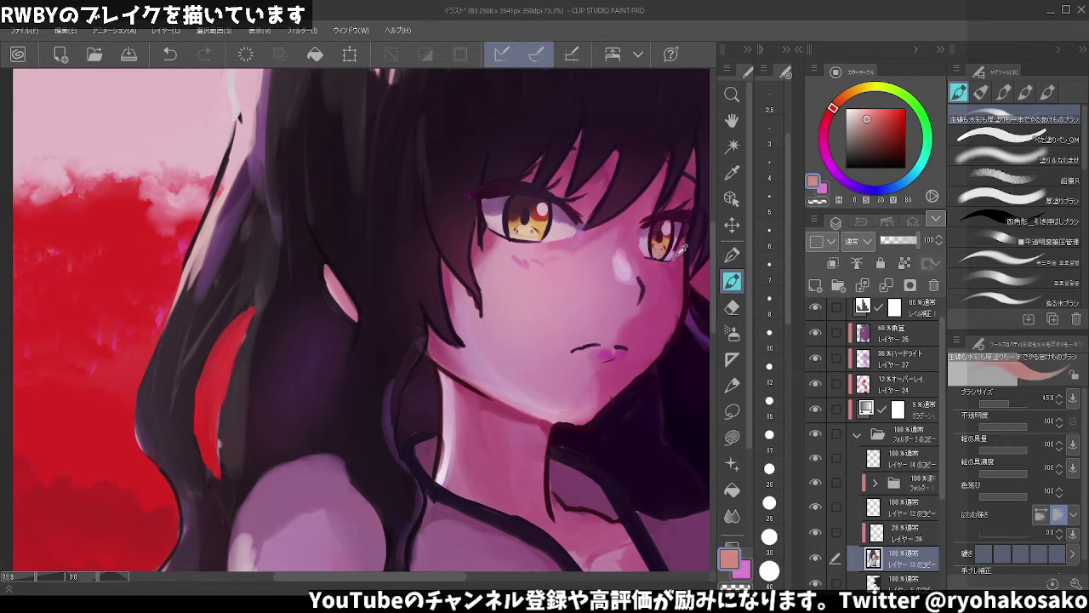
{"action": "left_click", "coordinate": [681, 255], "text": "alt"}
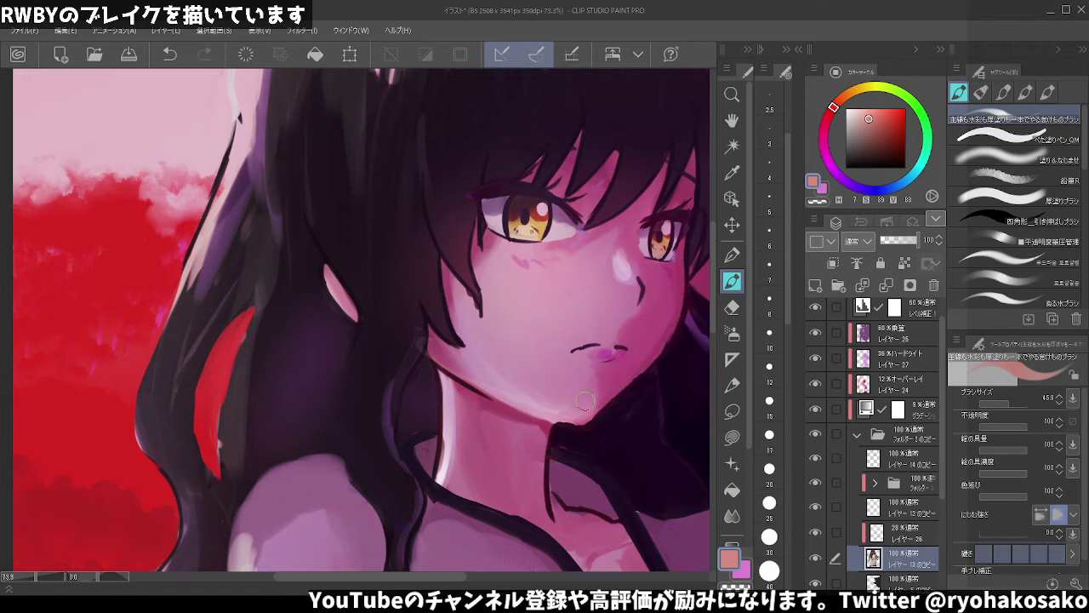
{"action": "scroll", "coordinate": [649, 218], "scroll_direction": "down", "scroll_amount": 3}
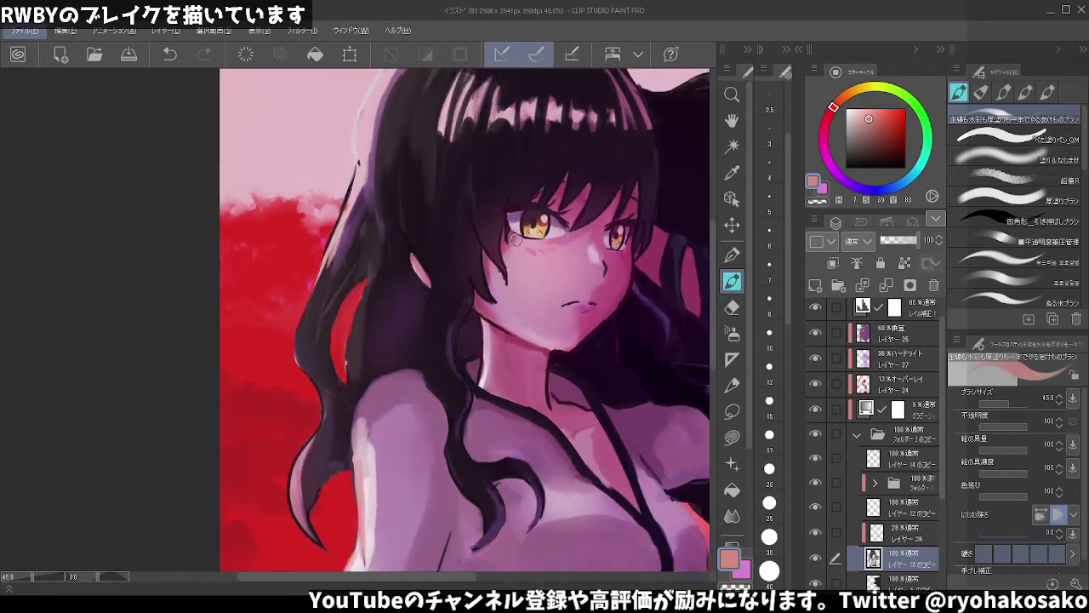
{"action": "left_click", "coordinate": [904, 456]}
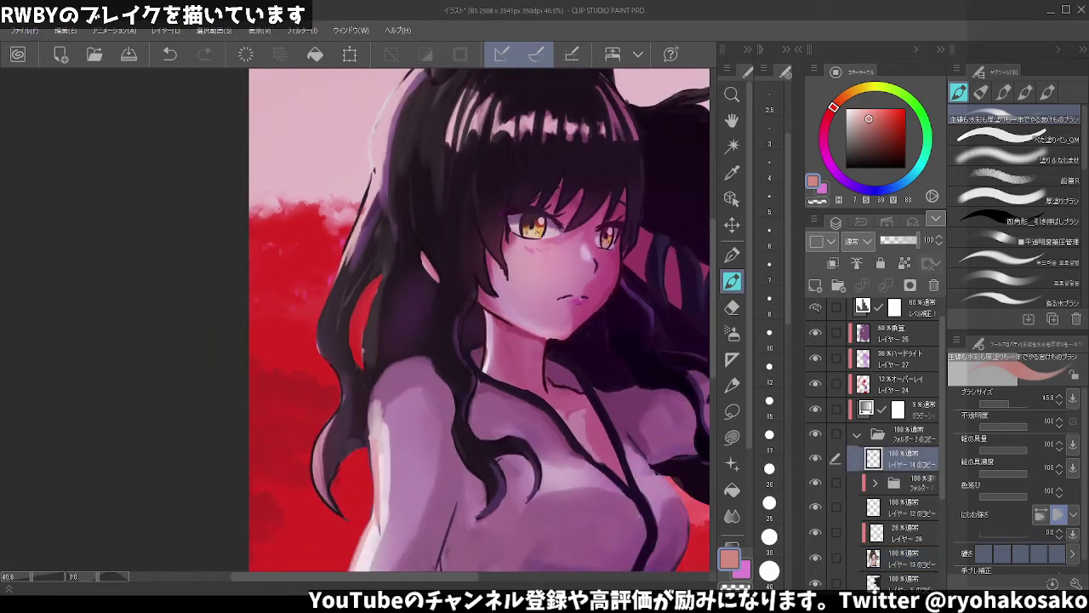
{"action": "left_click", "coordinate": [816, 285]}
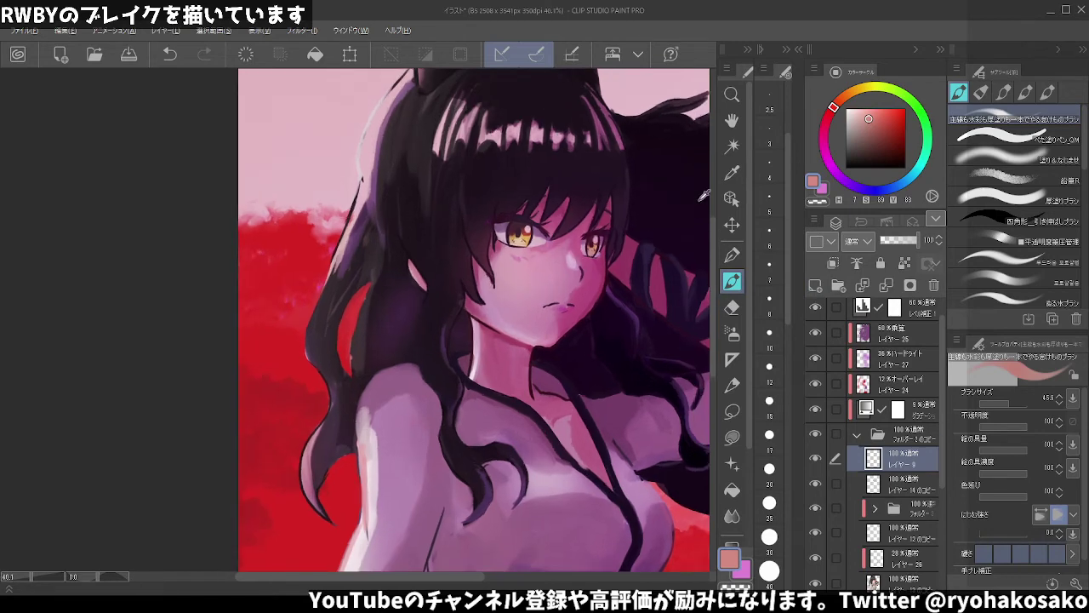
- Pick a dark brown, shrink the brush to about 20, and sample beside the left eye
{"action": "key", "text": "alt"}
{"action": "left_click_drag", "start_coordinate": [872, 108], "coordinate": [860, 150]}
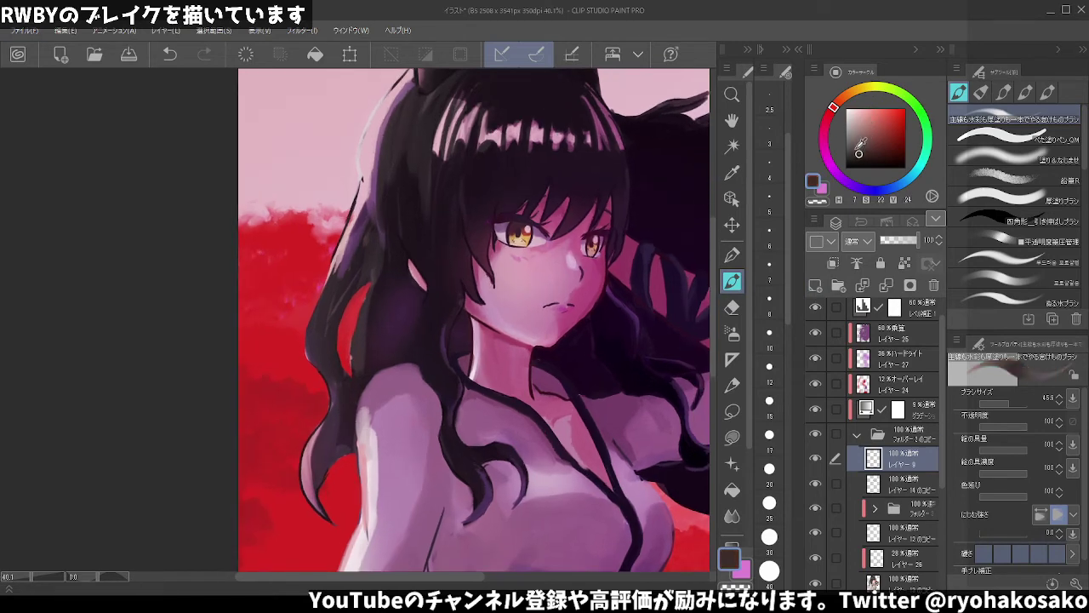
{"action": "key", "text": "bracketleft"}
{"action": "key", "text": "bracketleft"}
{"action": "key", "text": "bracketleft"}
{"action": "scroll", "coordinate": [596, 207], "scroll_direction": "up", "scroll_amount": 2}
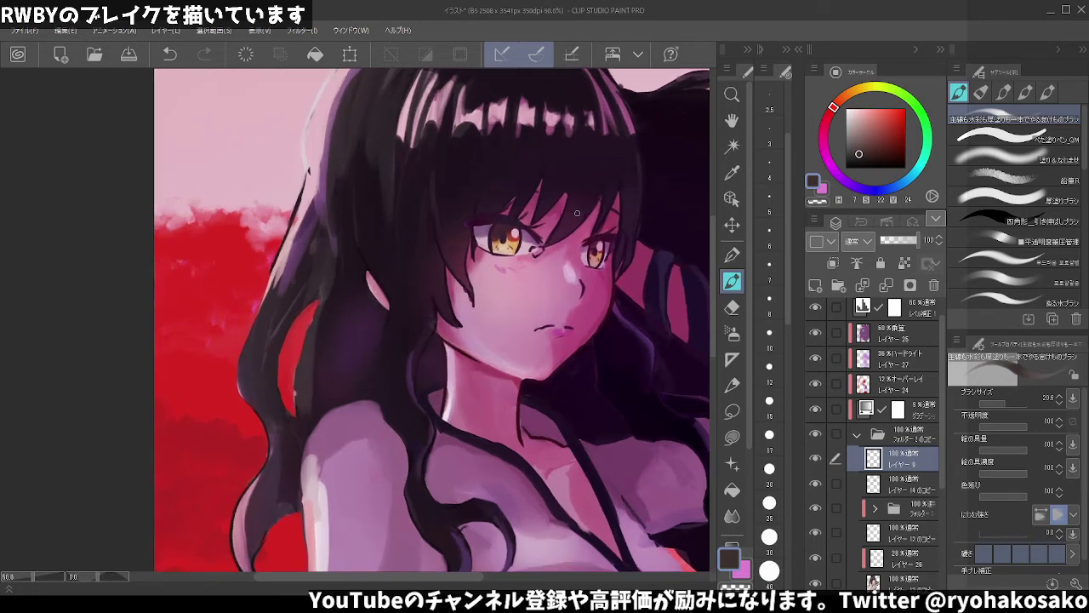
{"action": "scroll", "coordinate": [575, 225], "scroll_direction": "up", "scroll_amount": 2}
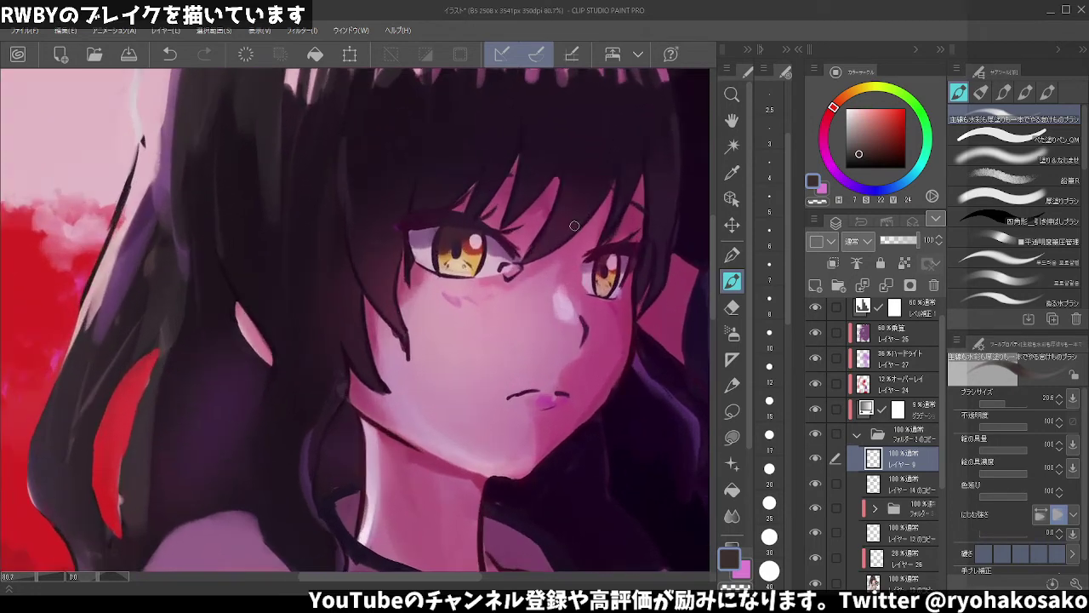
{"action": "left_click", "coordinate": [507, 261], "text": "alt"}
- Test a small dark mark near the right eye, undoing and redrawing it
{"action": "left_click_drag", "start_coordinate": [531, 320], "coordinate": [430, 317]}
{"action": "scroll", "coordinate": [512, 269], "scroll_direction": "down", "scroll_amount": 1}
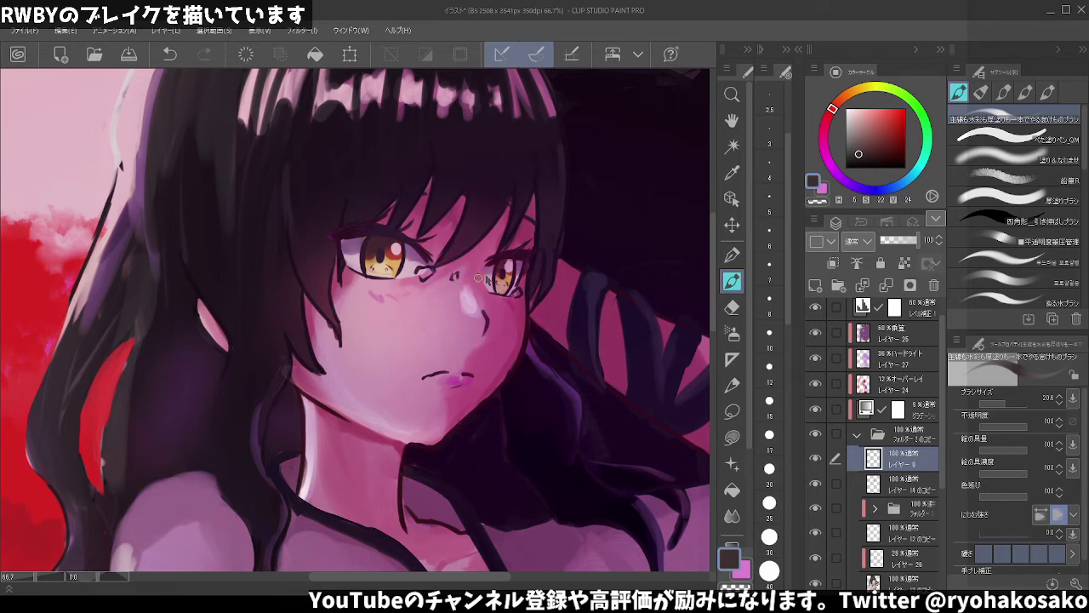
{"action": "key", "text": "ctrl+z"}
{"action": "left_click", "coordinate": [460, 274]}
{"action": "key", "text": "ctrl+z"}
{"action": "left_click", "coordinate": [461, 273]}
- Dab a pale grey highlight mark by the right eye, with the brush enlarged to about 29
{"action": "left_click", "coordinate": [847, 116]}
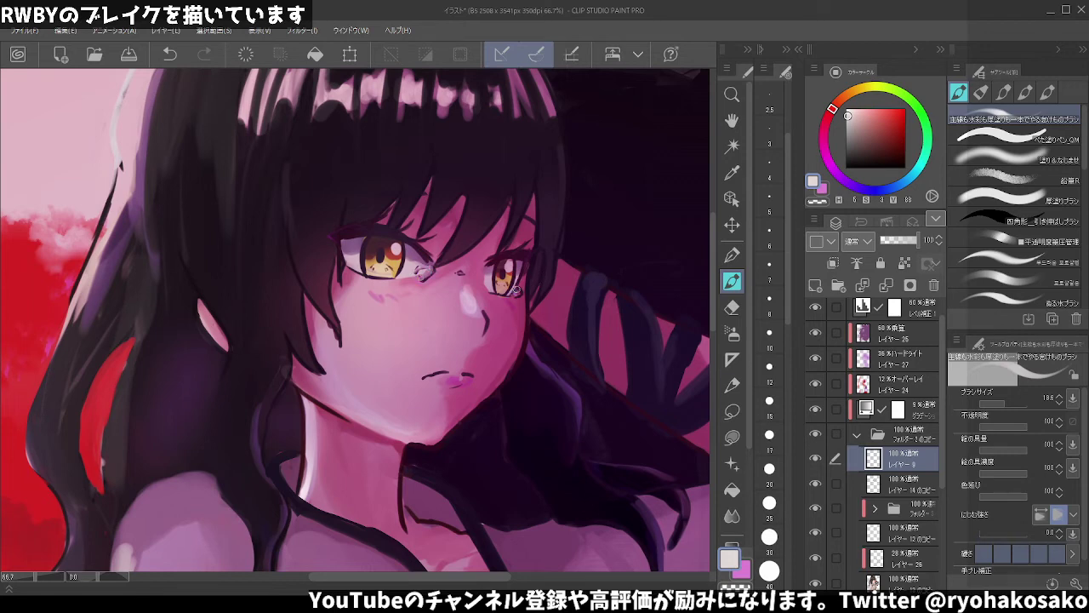
{"action": "key", "text": "ctrl+z"}
{"action": "key", "text": "ctrl+y"}
{"action": "scroll", "coordinate": [588, 226], "scroll_direction": "down", "scroll_amount": 3}
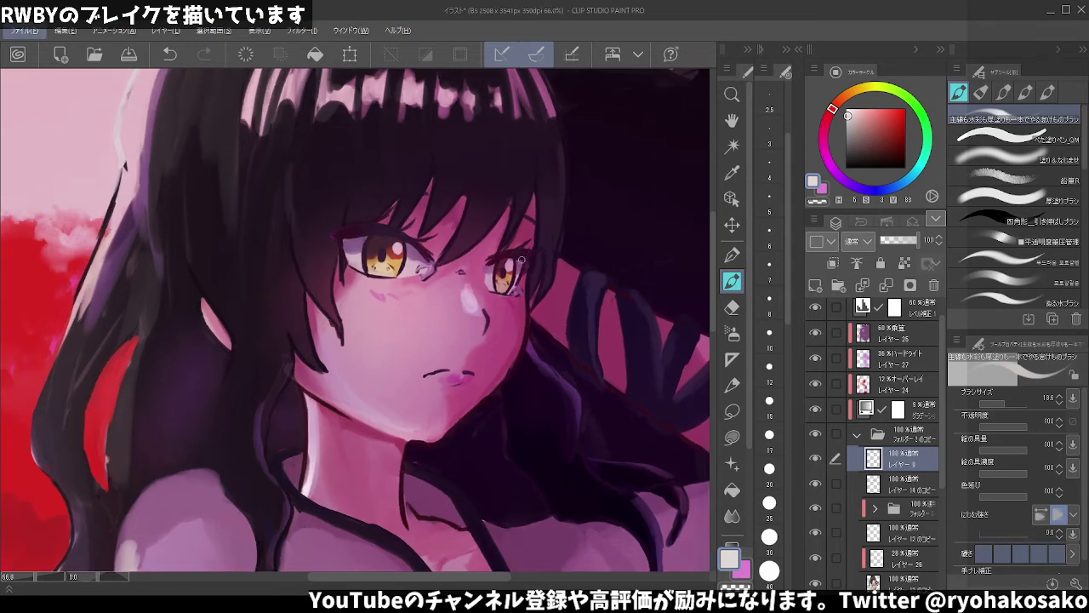
{"action": "scroll", "coordinate": [668, 235], "scroll_direction": "down", "scroll_amount": 3}
{"action": "scroll", "coordinate": [669, 234], "scroll_direction": "down", "scroll_amount": 2}
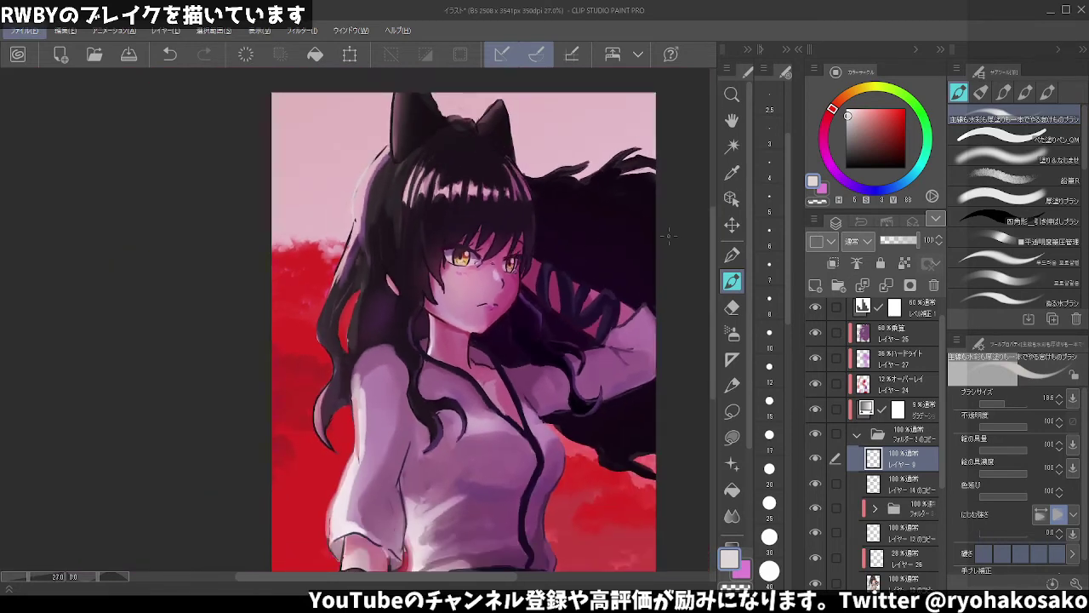
{"action": "scroll", "coordinate": [655, 236], "scroll_direction": "up", "scroll_amount": 1}
{"action": "scroll", "coordinate": [639, 238], "scroll_direction": "up", "scroll_amount": 1}
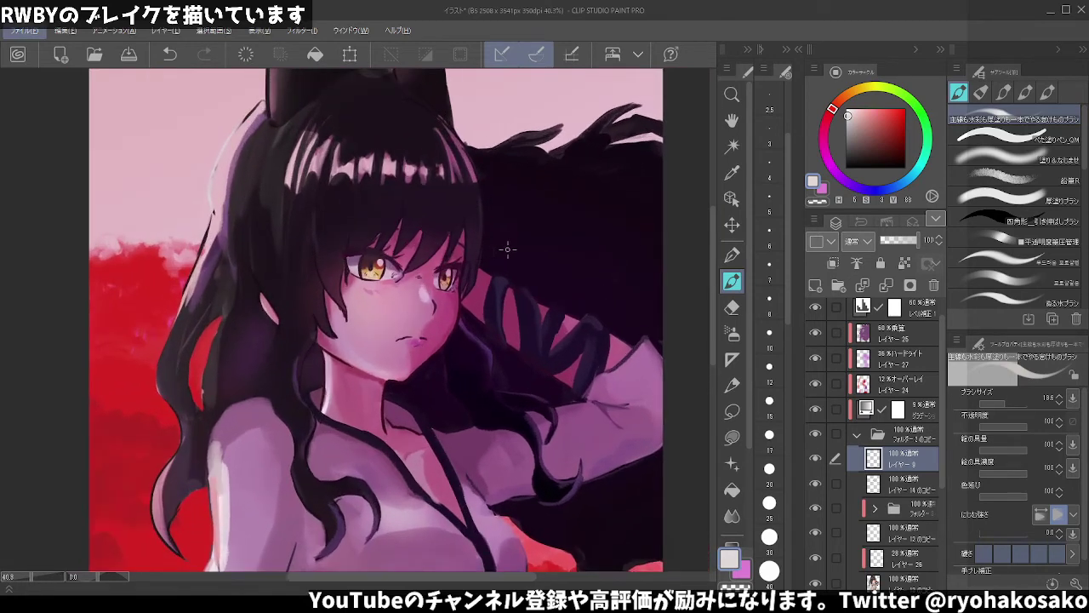
{"action": "key", "text": "alt"}
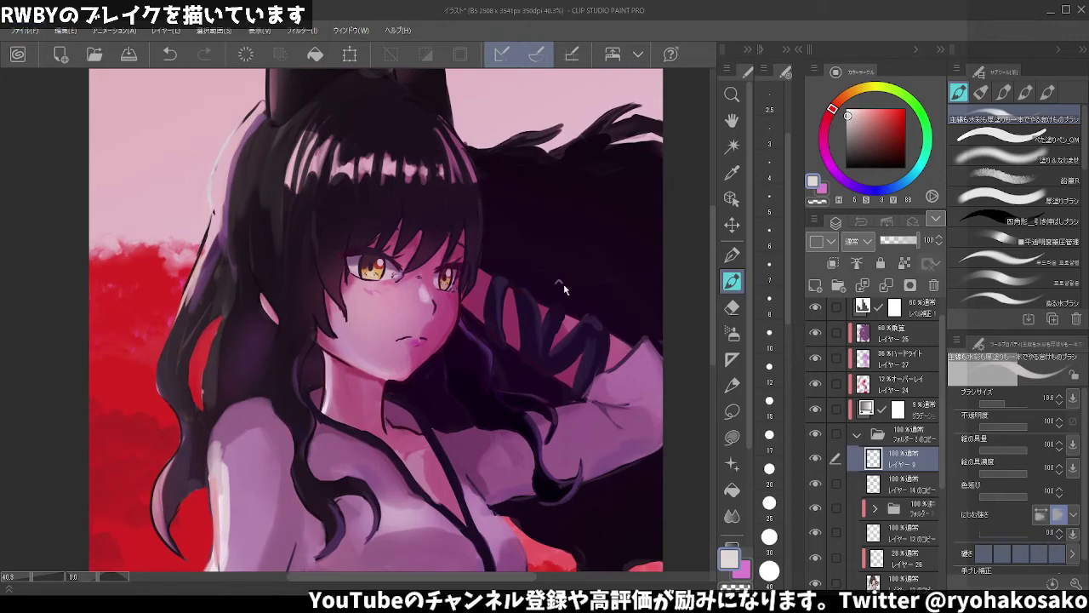
{"action": "left_click_drag", "start_coordinate": [561, 277], "coordinate": [562, 284]}
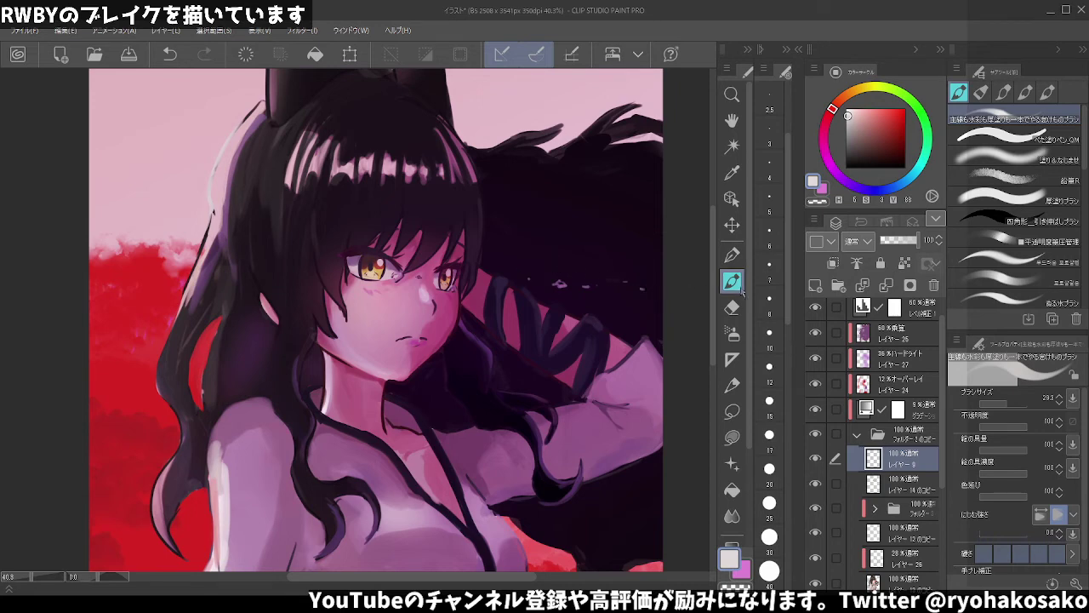
{"action": "scroll", "coordinate": [892, 368], "scroll_direction": "up", "scroll_amount": 1}
- Move the highlight layer to the top of the stack with Add (Glow) blending
{"action": "left_click_drag", "start_coordinate": [908, 487], "coordinate": [923, 366]}
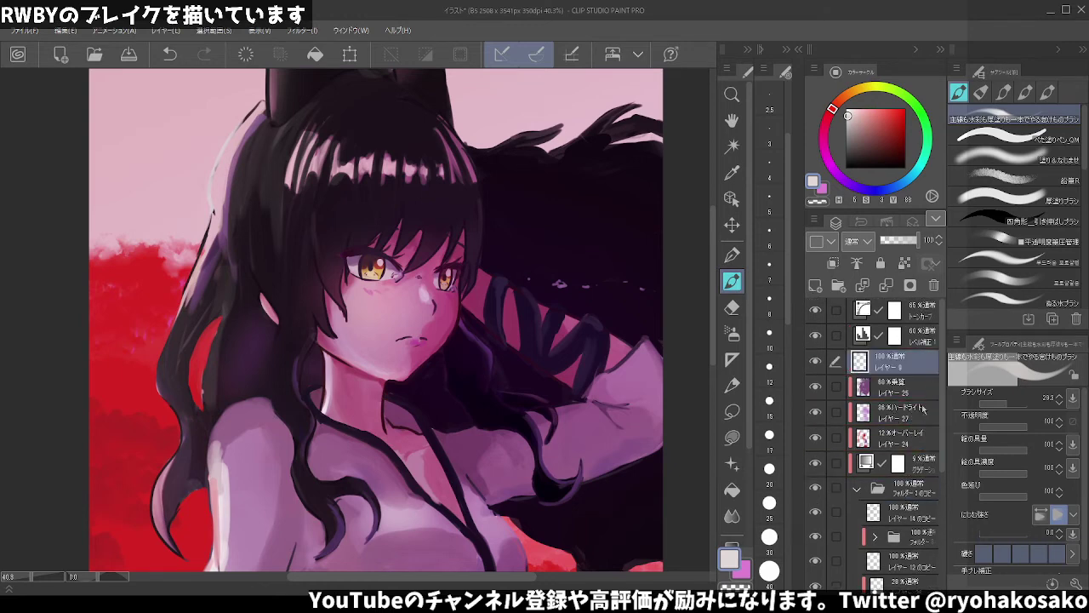
{"action": "scroll", "coordinate": [589, 328], "scroll_direction": "down", "scroll_amount": 2}
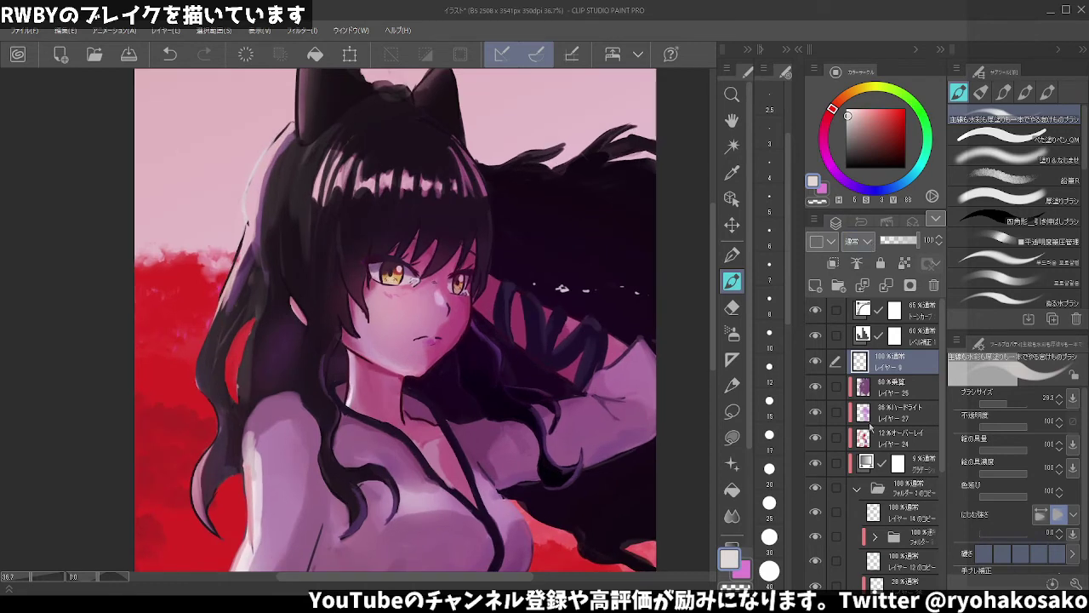
{"action": "key", "text": "alt+shift+w"}
{"action": "scroll", "coordinate": [398, 294], "scroll_direction": "up", "scroll_amount": 2}
{"action": "scroll", "coordinate": [397, 294], "scroll_direction": "up", "scroll_amount": 2}
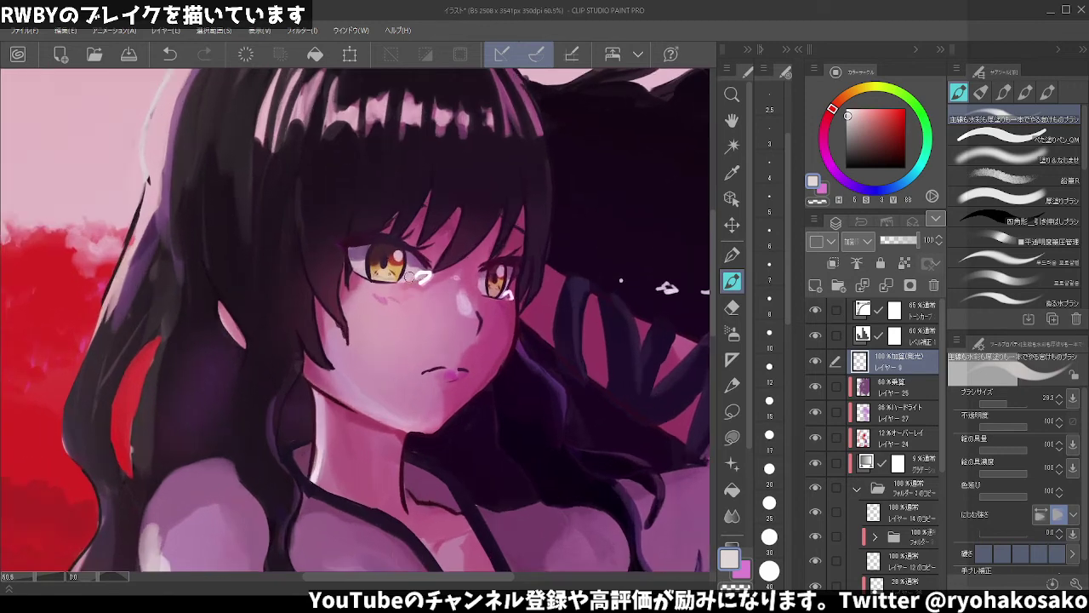
{"action": "scroll", "coordinate": [398, 294], "scroll_direction": "up", "scroll_amount": 2}
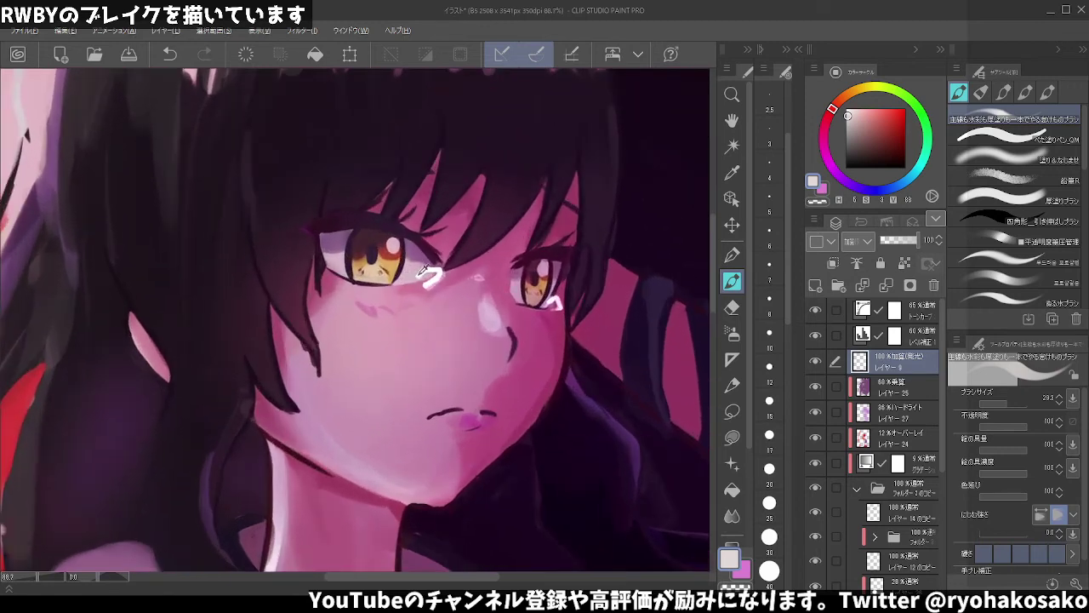
- Paint soft white and grey highlights under both eyes
{"action": "left_click", "coordinate": [421, 271], "text": "alt"}
{"action": "left_click_drag", "start_coordinate": [421, 271], "coordinate": [424, 277]}
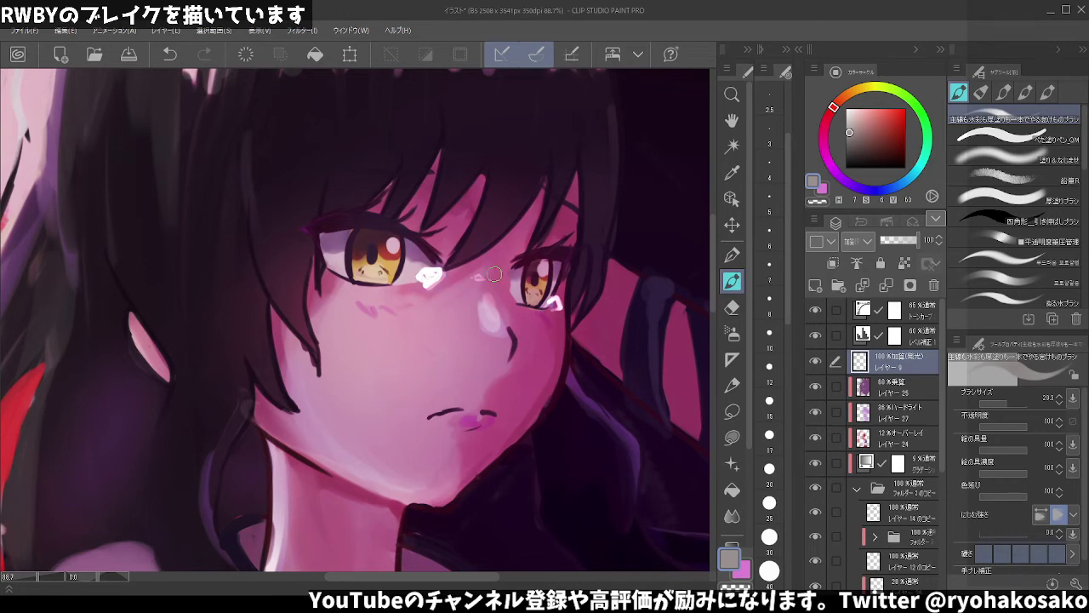
{"action": "left_click_drag", "start_coordinate": [547, 300], "coordinate": [558, 304]}
{"action": "left_click", "coordinate": [555, 304]}
{"action": "left_click", "coordinate": [584, 204], "text": "alt"}
{"action": "left_click_drag", "start_coordinate": [424, 274], "coordinate": [439, 273]}
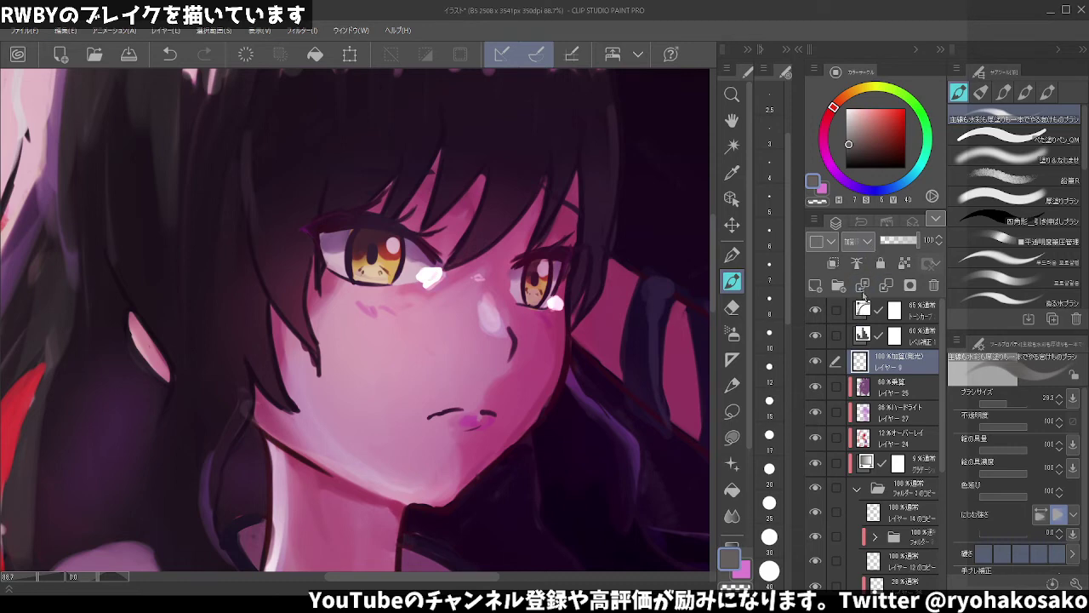
- Try Color Dodge (Glow) blending, revert to Add (Glow), and undo the last stroke
{"action": "key", "text": "Up"}
{"action": "key", "text": "Up"}
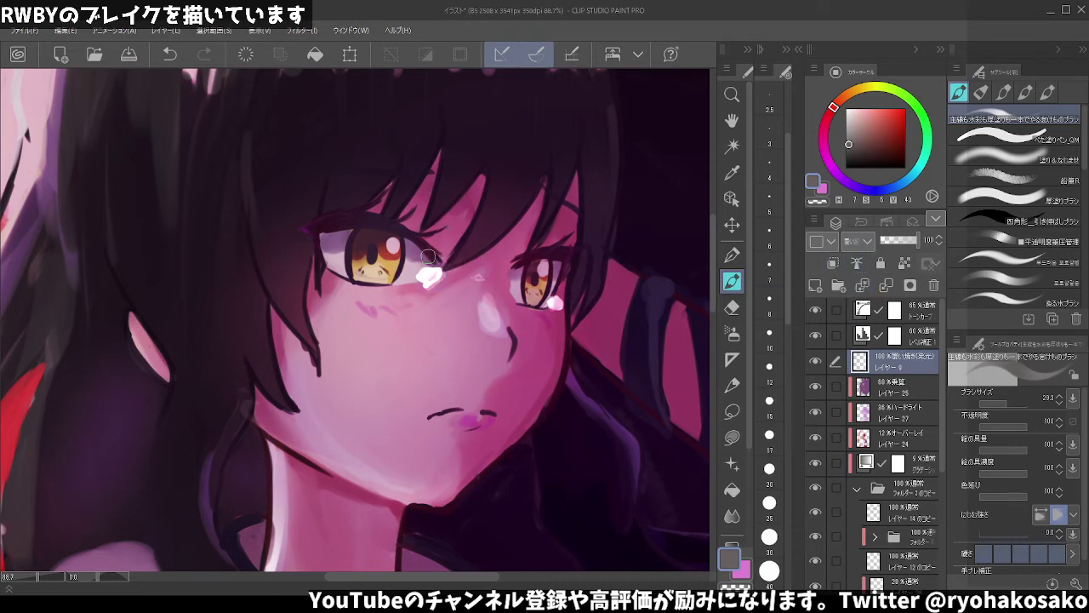
{"action": "scroll", "coordinate": [418, 245], "scroll_direction": "down", "scroll_amount": 1}
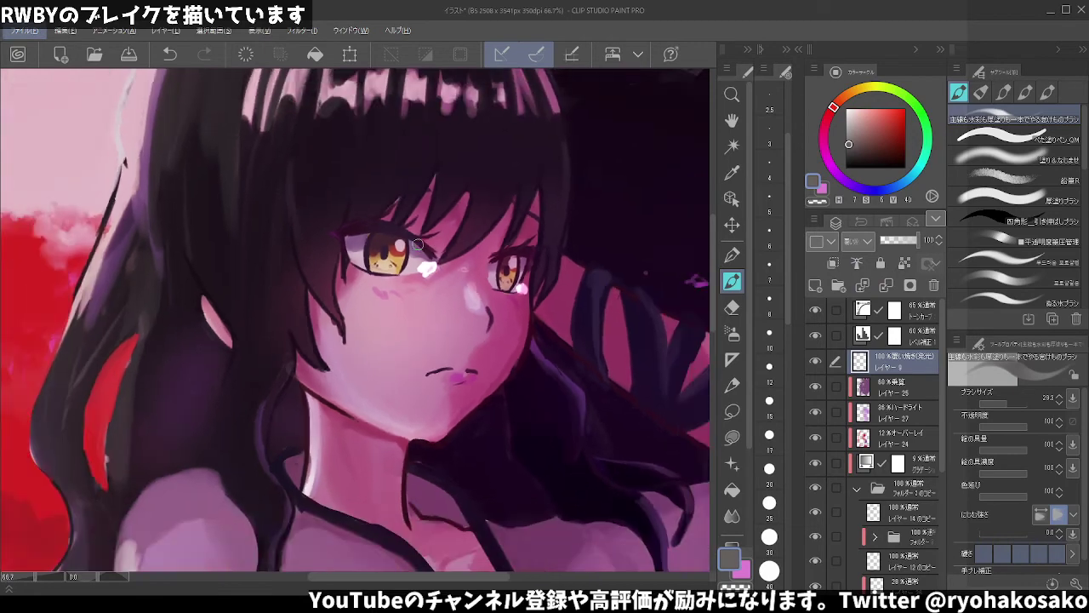
{"action": "scroll", "coordinate": [418, 245], "scroll_direction": "down", "scroll_amount": 1}
{"action": "scroll", "coordinate": [421, 240], "scroll_direction": "down", "scroll_amount": 1}
{"action": "scroll", "coordinate": [429, 234], "scroll_direction": "down", "scroll_amount": 1}
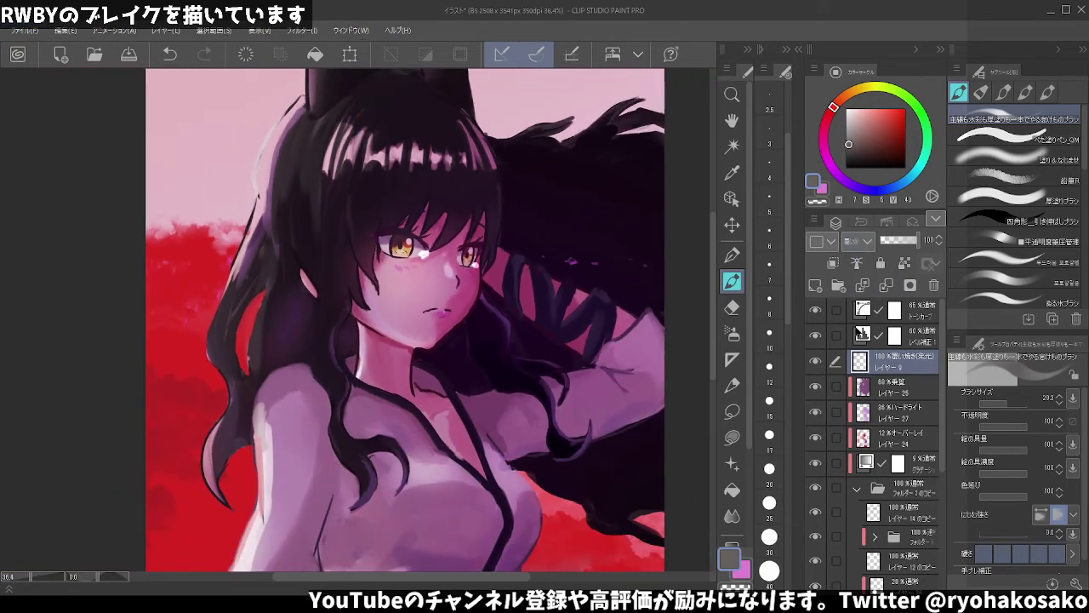
{"action": "key", "text": "Down"}
{"action": "key", "text": "Down"}
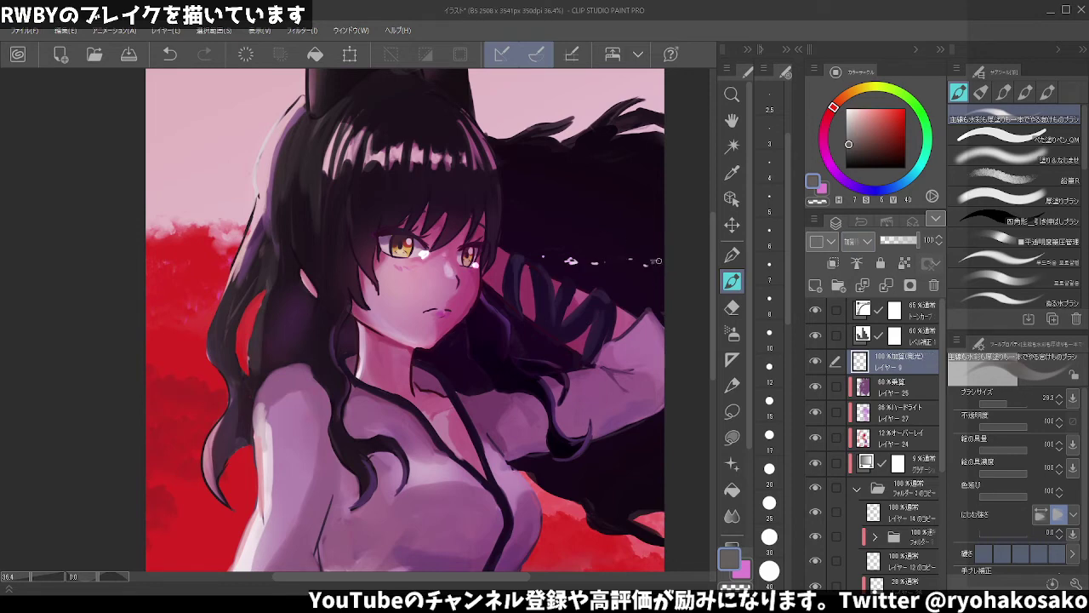
{"action": "key", "text": "ctrl+z"}
- Dab very light pink along the hair edge, undoing the last dab
{"action": "key", "text": "x"}
{"action": "key", "text": "bracketright"}
{"action": "key", "text": "bracketright"}
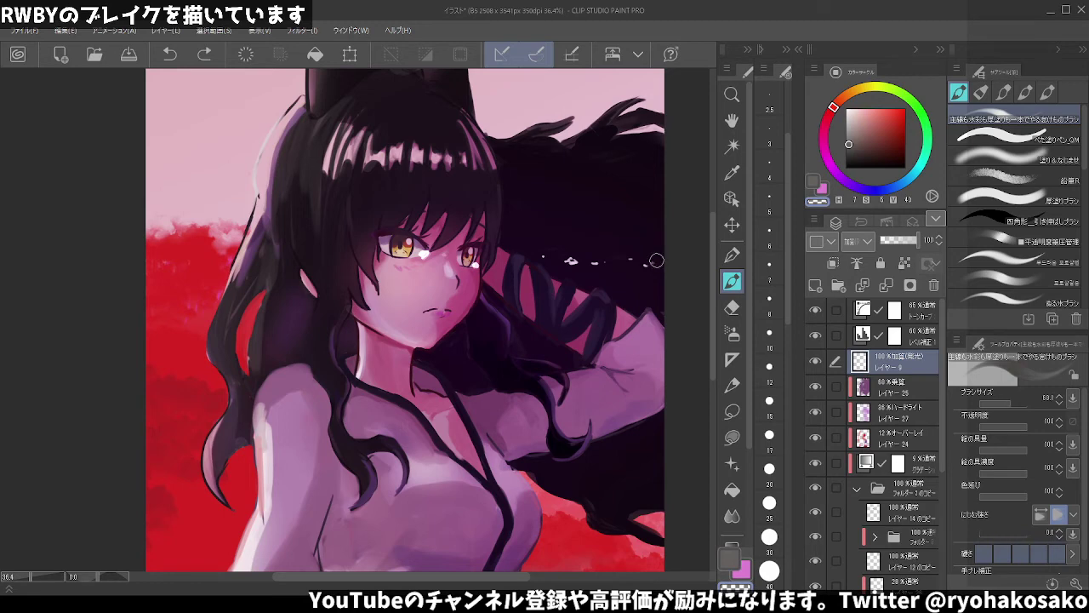
{"action": "left_click", "coordinate": [652, 260], "text": "alt"}
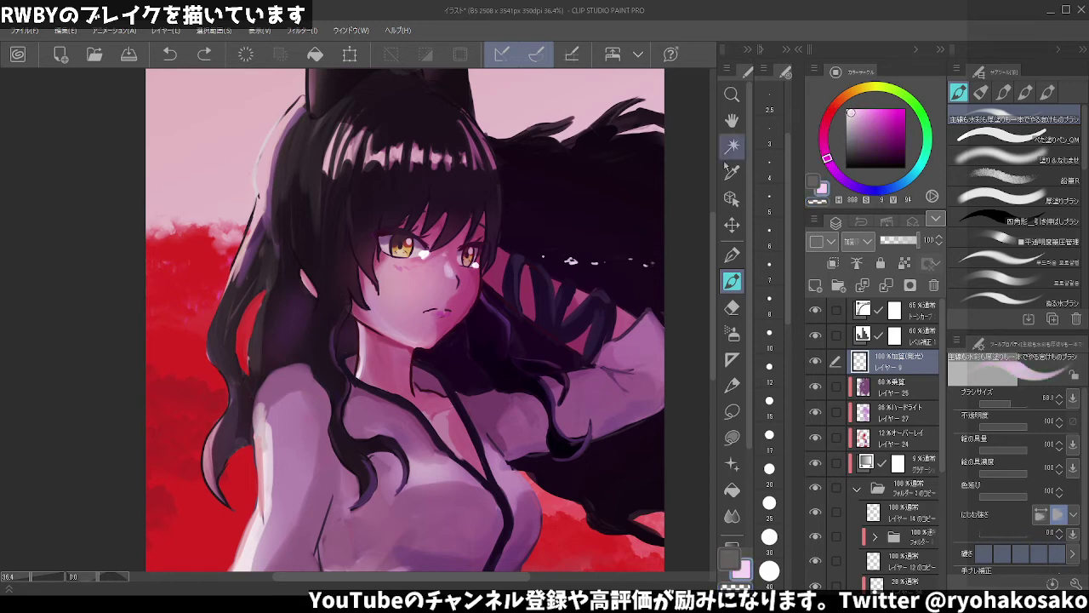
{"action": "left_click", "coordinate": [661, 258]}
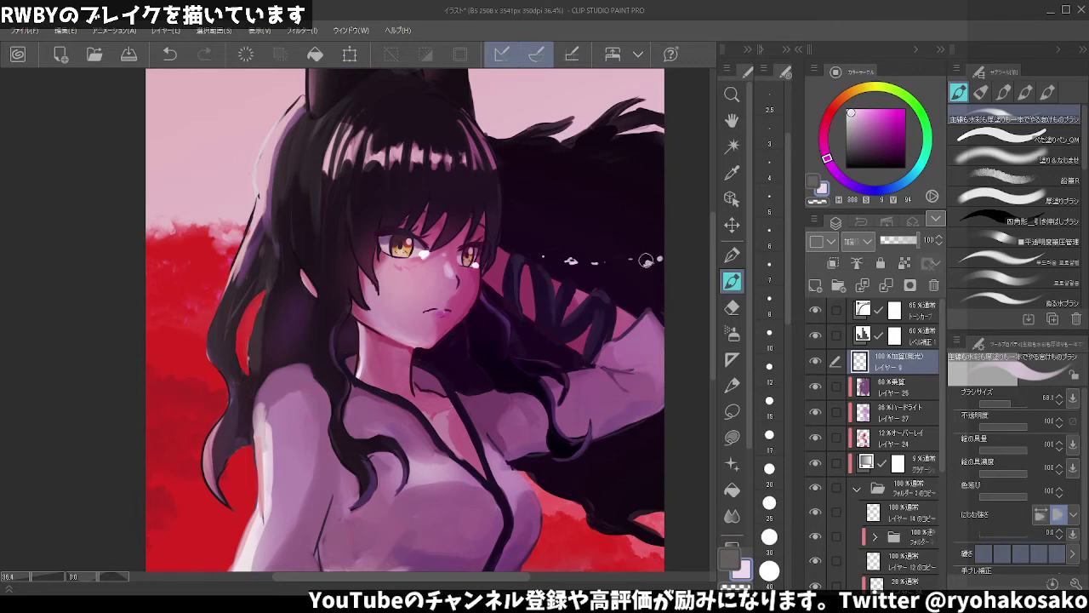
{"action": "left_click", "coordinate": [594, 262]}
{"action": "key", "text": "ctrl+z"}
- Zoom into the face and dab a small highlight near the eye with a size-28 brush
{"action": "scroll", "coordinate": [603, 234], "scroll_direction": "down", "scroll_amount": 1}
{"action": "scroll", "coordinate": [602, 223], "scroll_direction": "down", "scroll_amount": 1}
{"action": "scroll", "coordinate": [600, 217], "scroll_direction": "down", "scroll_amount": 1}
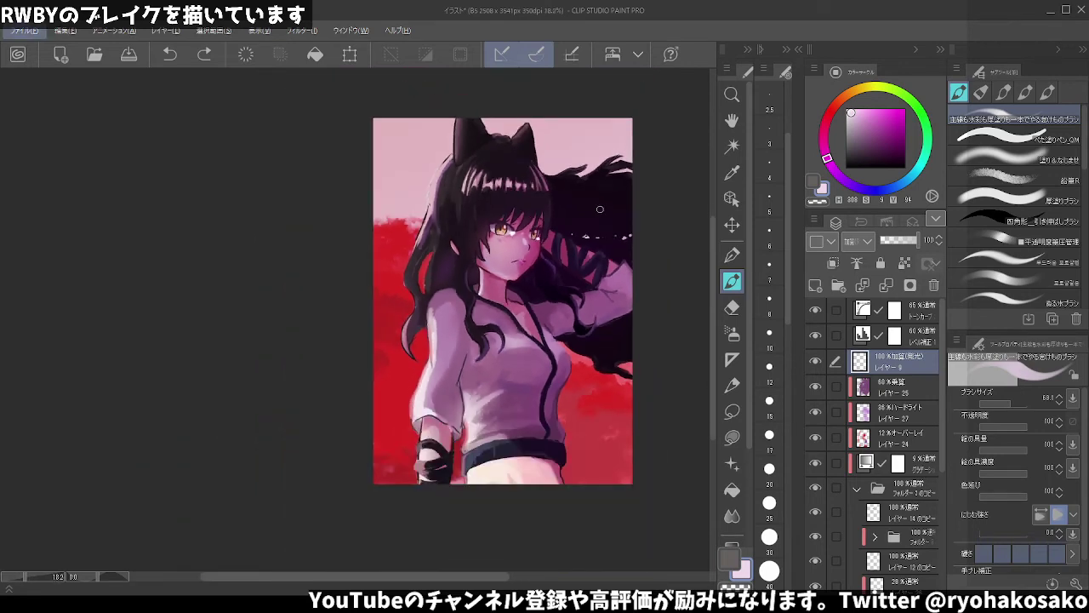
{"action": "scroll", "coordinate": [600, 209], "scroll_direction": "down", "scroll_amount": 1}
{"action": "scroll", "coordinate": [587, 202], "scroll_direction": "up", "scroll_amount": 1}
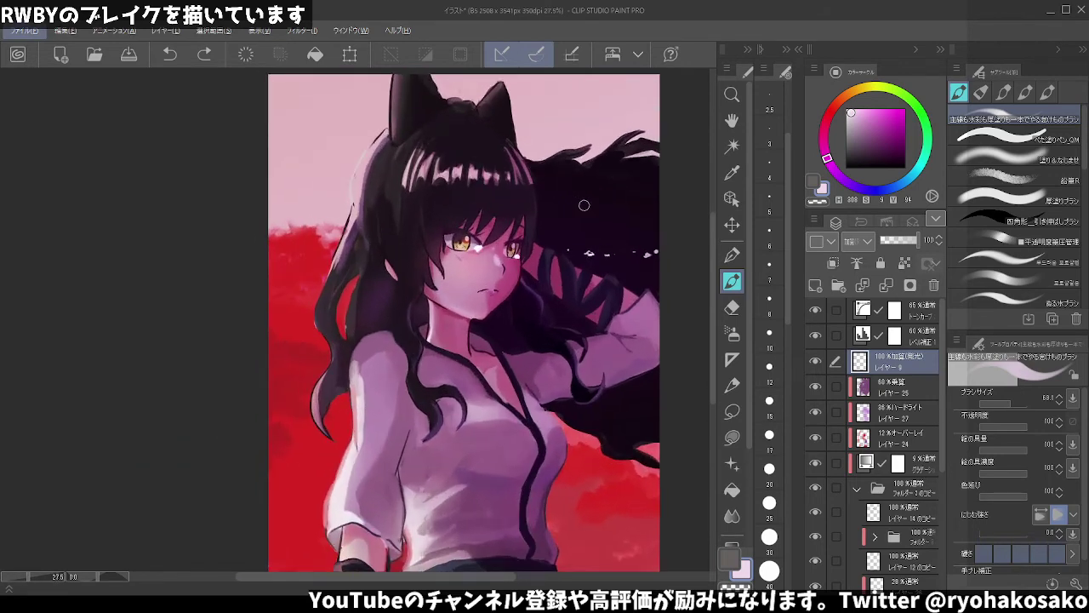
{"action": "scroll", "coordinate": [562, 223], "scroll_direction": "up", "scroll_amount": 1}
{"action": "scroll", "coordinate": [503, 235], "scroll_direction": "up", "scroll_amount": 1}
{"action": "scroll", "coordinate": [474, 237], "scroll_direction": "up", "scroll_amount": 1}
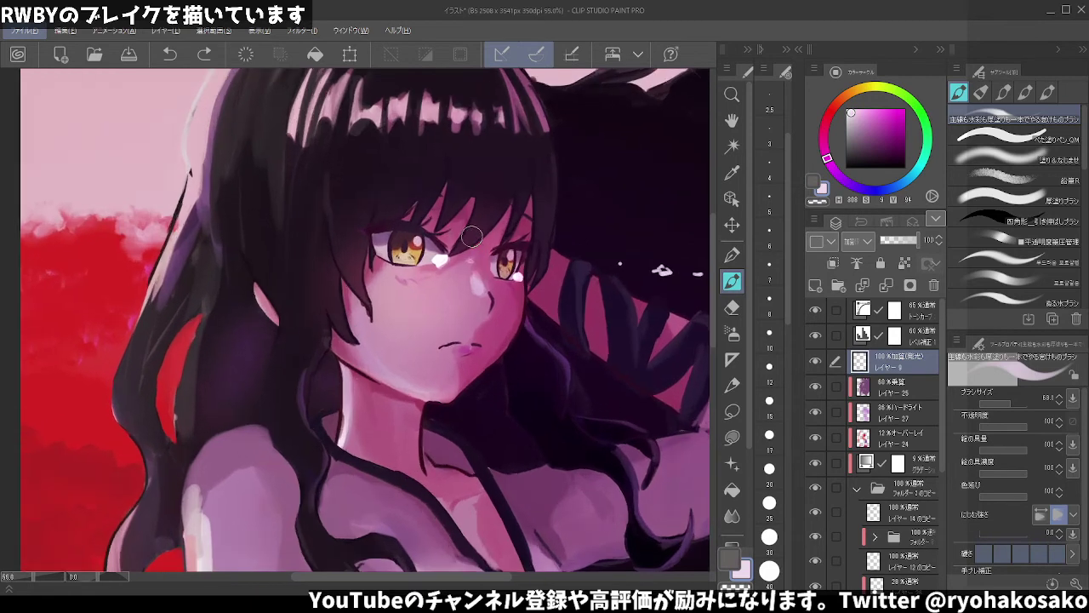
{"action": "scroll", "coordinate": [469, 260], "scroll_direction": "up", "scroll_amount": 1}
{"action": "left_click_drag", "start_coordinate": [469, 260], "coordinate": [431, 265]}
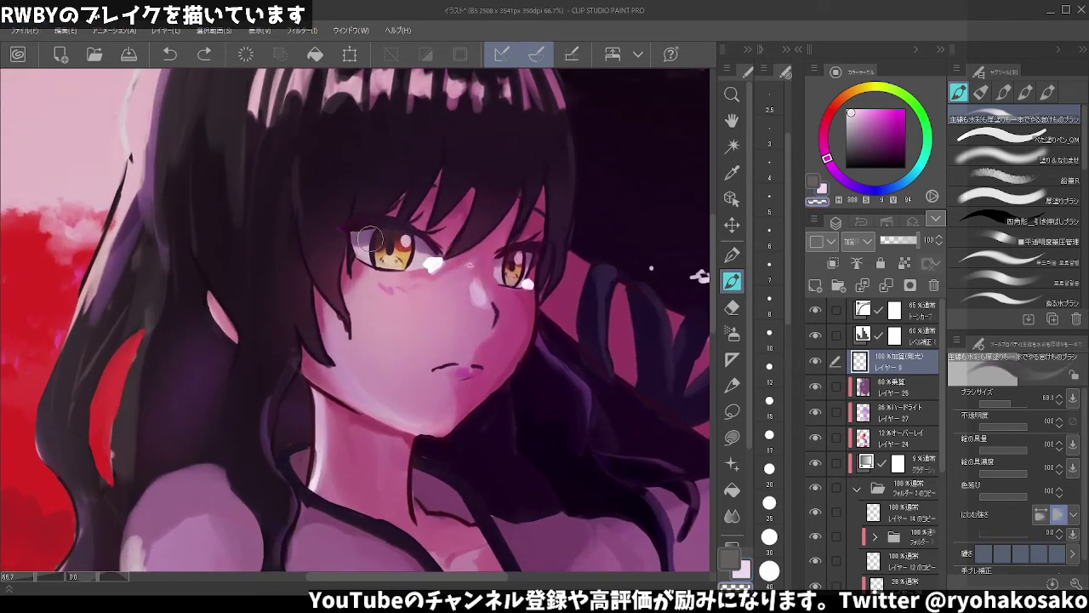
{"action": "left_click", "coordinate": [431, 264]}
- Eyedrop a light lavender from the painting, with the brush enlarged to about 79
{"action": "scroll", "coordinate": [572, 279], "scroll_direction": "down", "scroll_amount": 2}
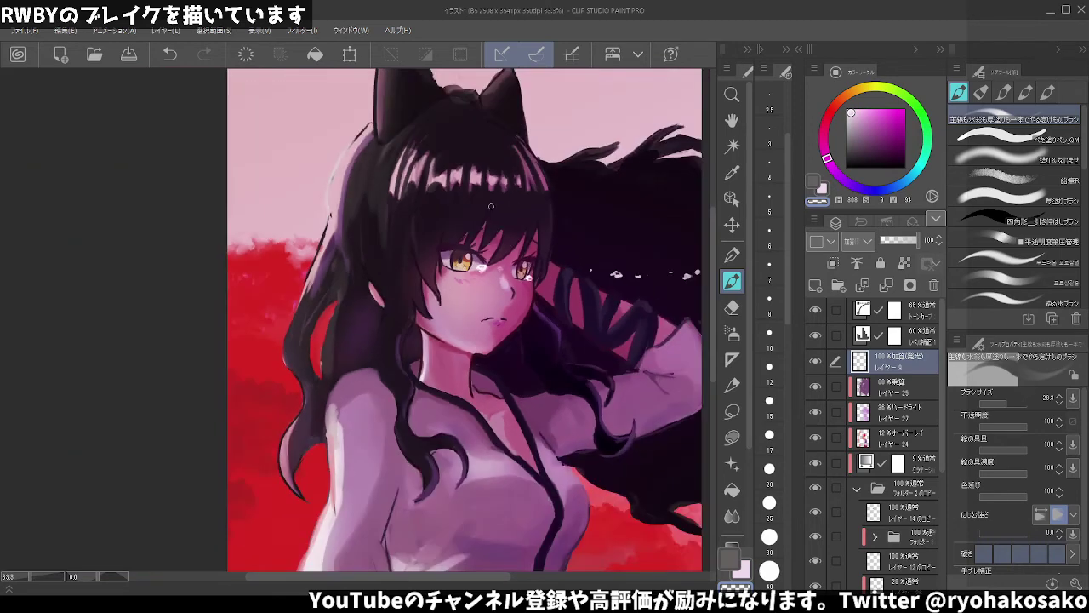
{"action": "scroll", "coordinate": [499, 203], "scroll_direction": "down", "scroll_amount": 1}
{"action": "scroll", "coordinate": [493, 206], "scroll_direction": "down", "scroll_amount": 1}
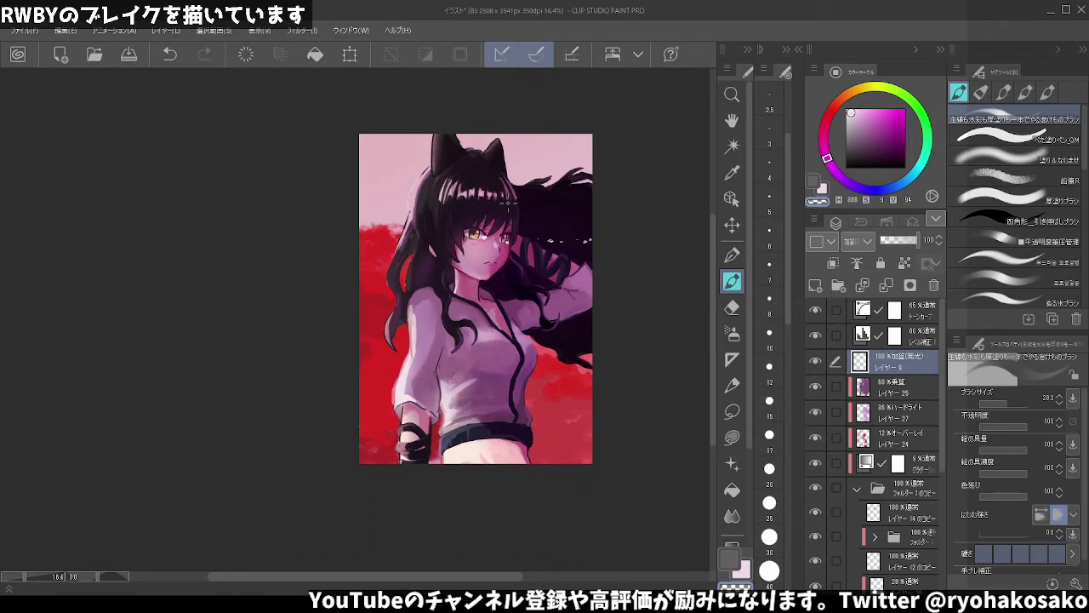
{"action": "scroll", "coordinate": [519, 200], "scroll_direction": "up", "scroll_amount": 2}
{"action": "scroll", "coordinate": [596, 238], "scroll_direction": "up", "scroll_amount": 1}
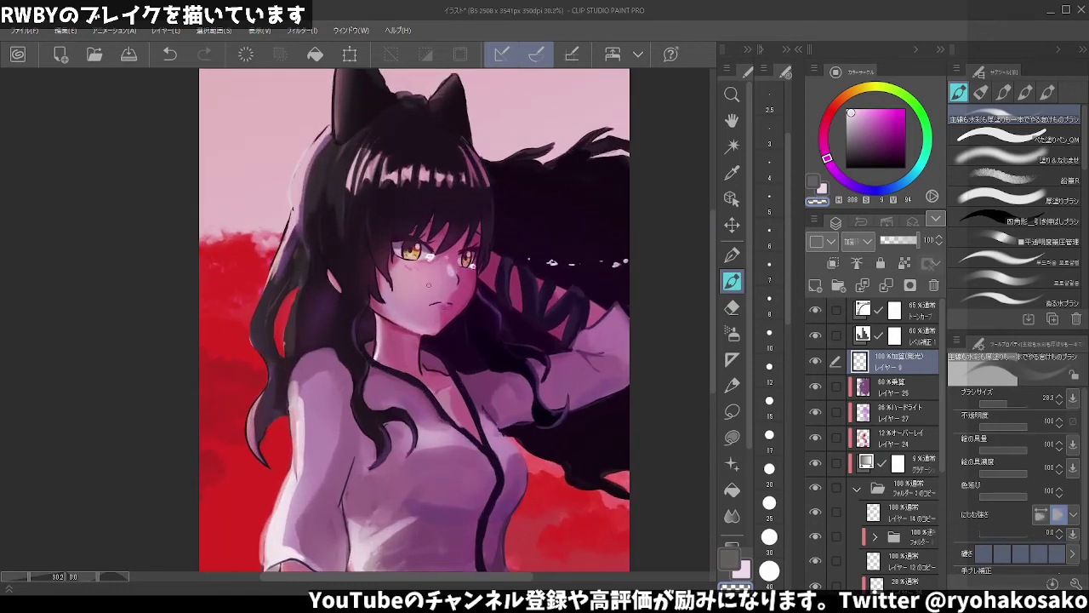
{"action": "left_click", "coordinate": [615, 262], "text": "alt"}
{"action": "left_click_drag", "start_coordinate": [616, 264], "coordinate": [622, 257]}
{"action": "left_click", "coordinate": [557, 261], "text": "alt"}
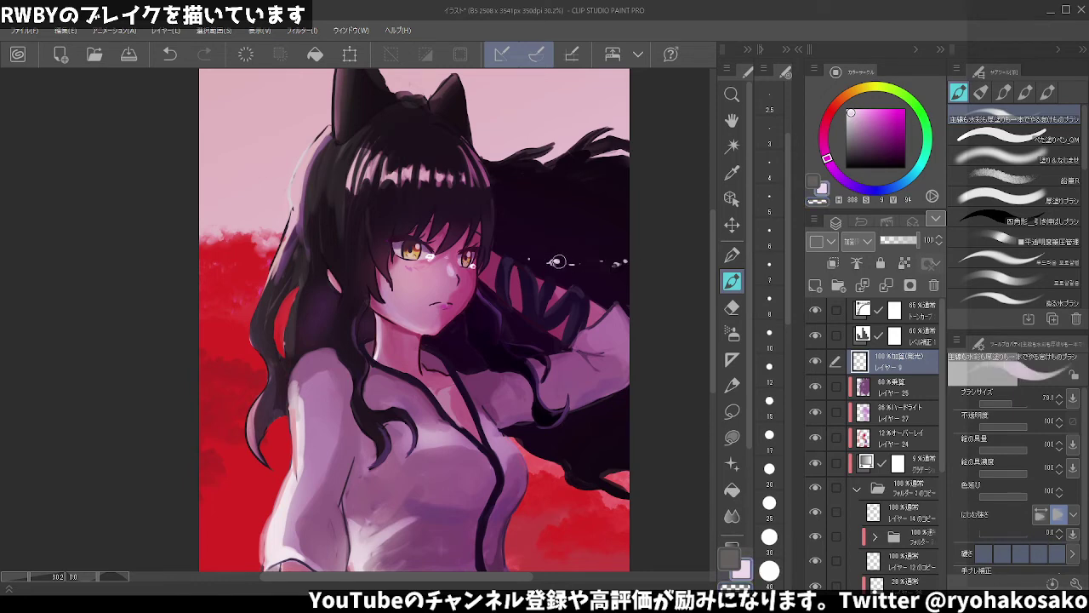
- Dot light highlights along the hair with a size-43 brush, alternating light pink and darker colours
{"action": "key", "text": "ctrl+z"}
{"action": "left_click_drag", "start_coordinate": [552, 256], "coordinate": [552, 261]}
{"action": "left_click", "coordinate": [583, 264]}
{"action": "left_click", "coordinate": [625, 259], "text": "alt"}
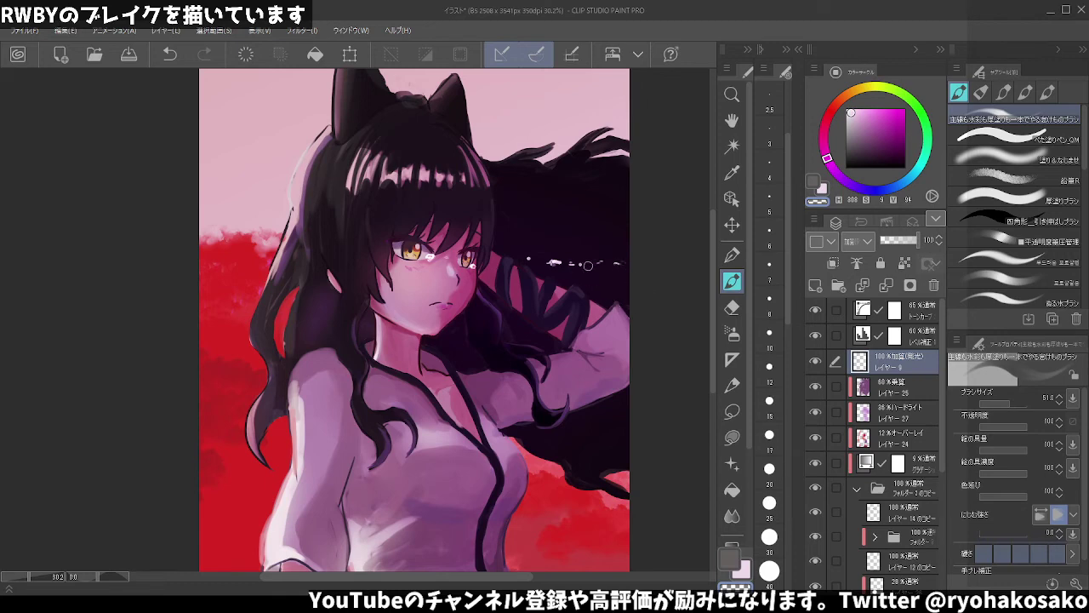
{"action": "left_click", "coordinate": [554, 262], "text": "alt"}
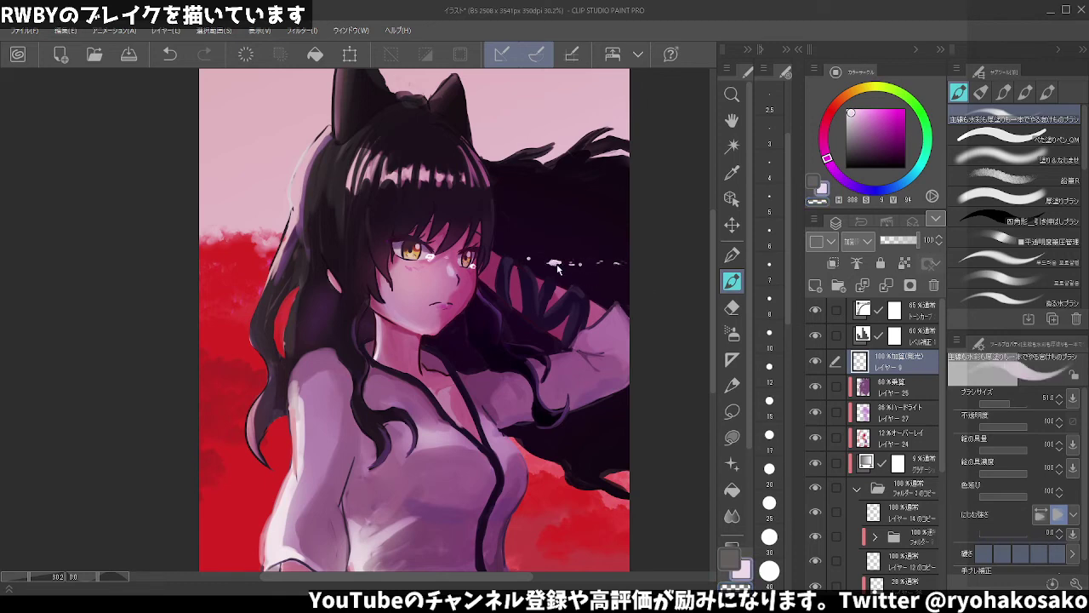
{"action": "left_click", "coordinate": [554, 263], "text": "alt"}
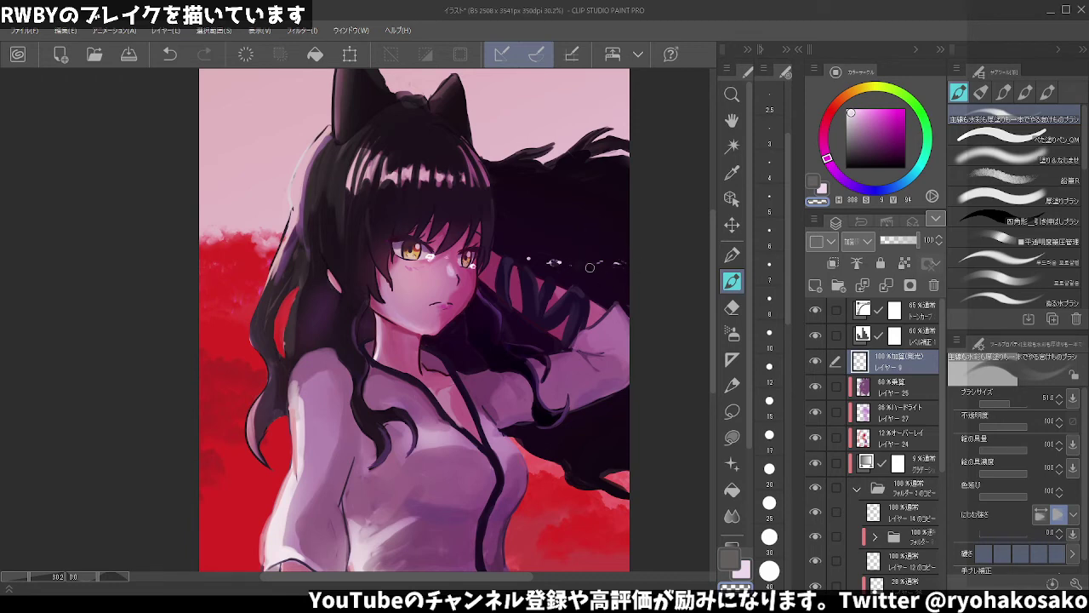
{"action": "left_click", "coordinate": [561, 262], "text": "alt"}
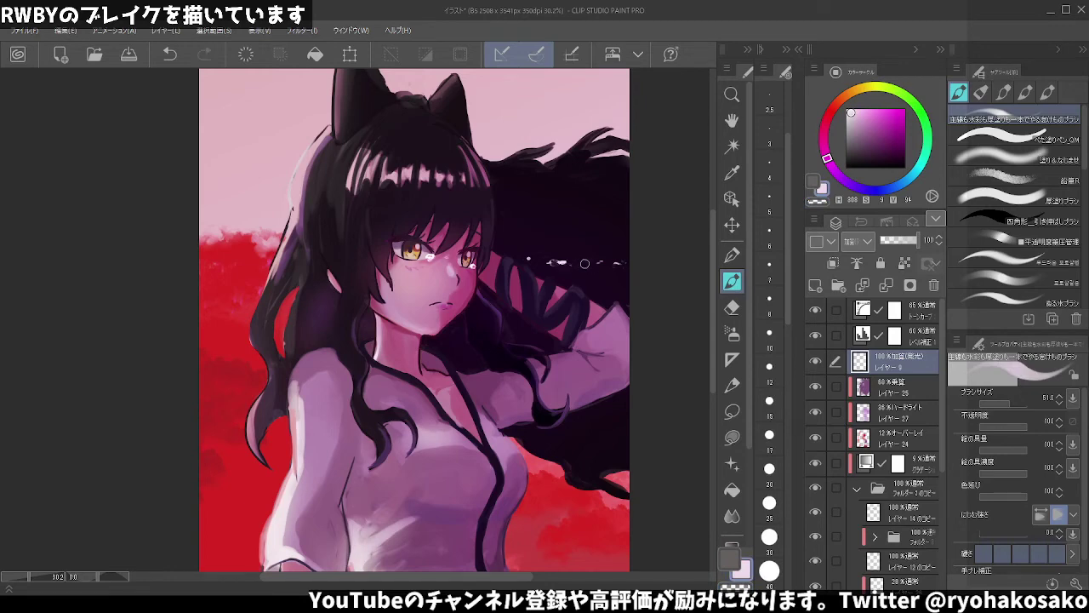
{"action": "left_click", "coordinate": [598, 263], "text": "alt"}
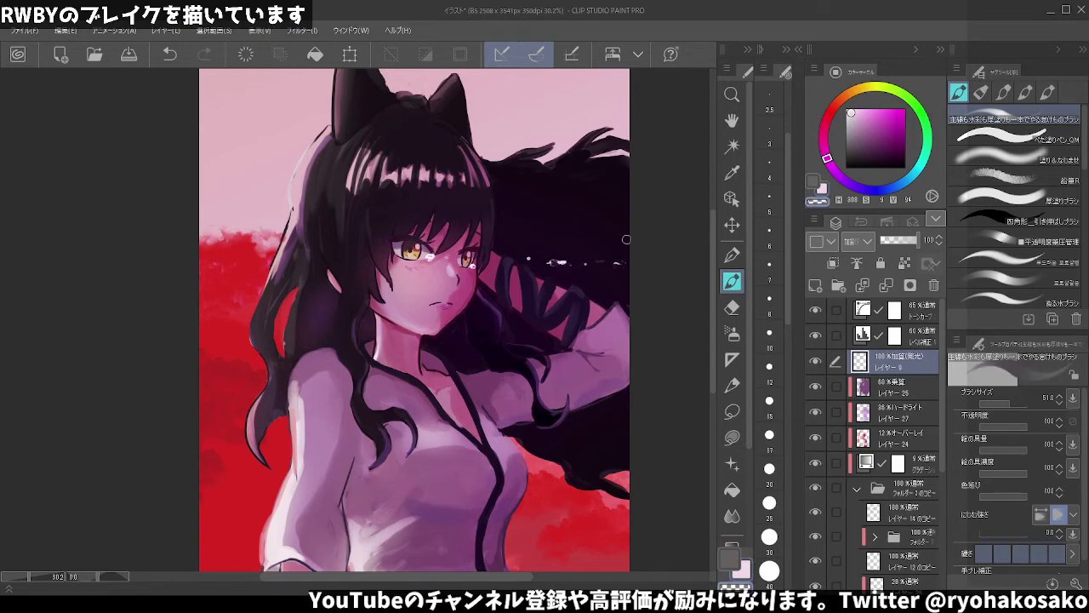
{"action": "scroll", "coordinate": [538, 216], "scroll_direction": "down", "scroll_amount": 3}
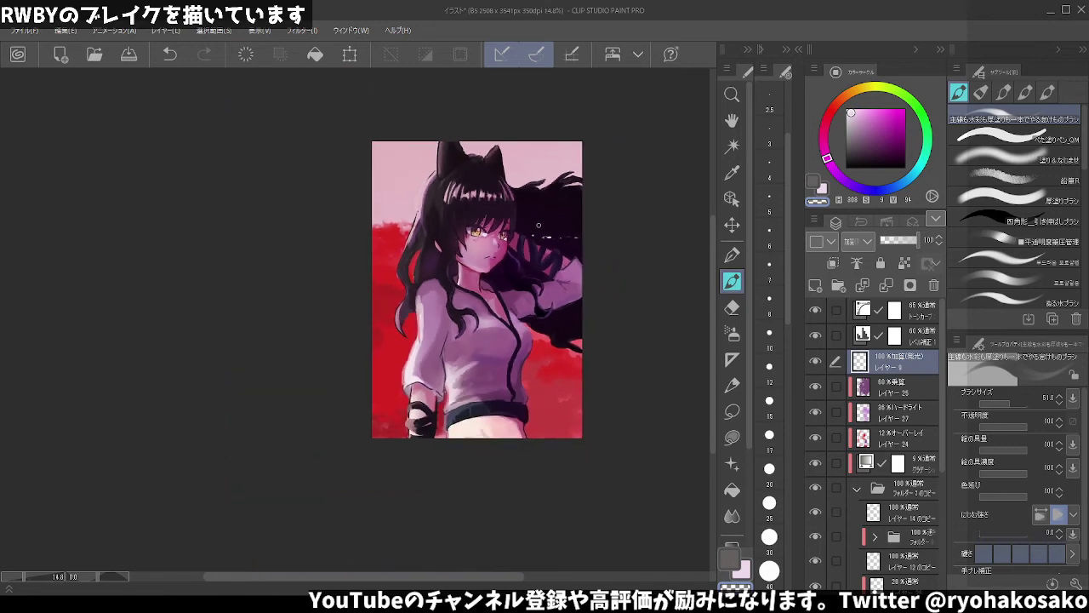
- Sample a lighter pink from the face and stroke a short white highlight beside the eye
{"action": "scroll", "coordinate": [532, 221], "scroll_direction": "up", "scroll_amount": 2}
{"action": "scroll", "coordinate": [520, 225], "scroll_direction": "up", "scroll_amount": 1}
{"action": "scroll", "coordinate": [502, 228], "scroll_direction": "up", "scroll_amount": 1}
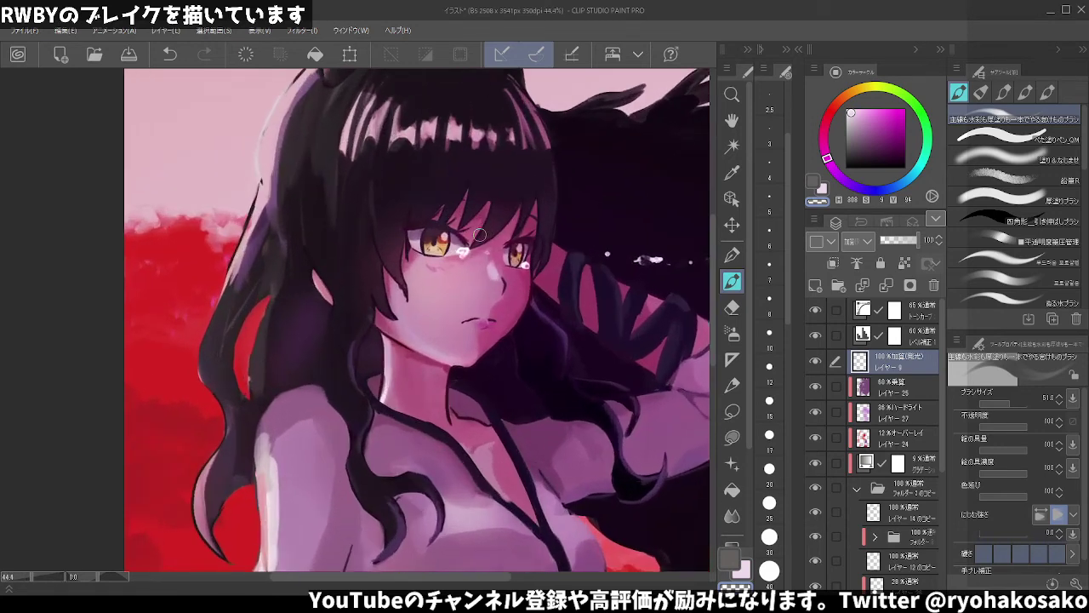
{"action": "scroll", "coordinate": [474, 235], "scroll_direction": "up", "scroll_amount": 1}
{"action": "scroll", "coordinate": [474, 235], "scroll_direction": "up", "scroll_amount": 1}
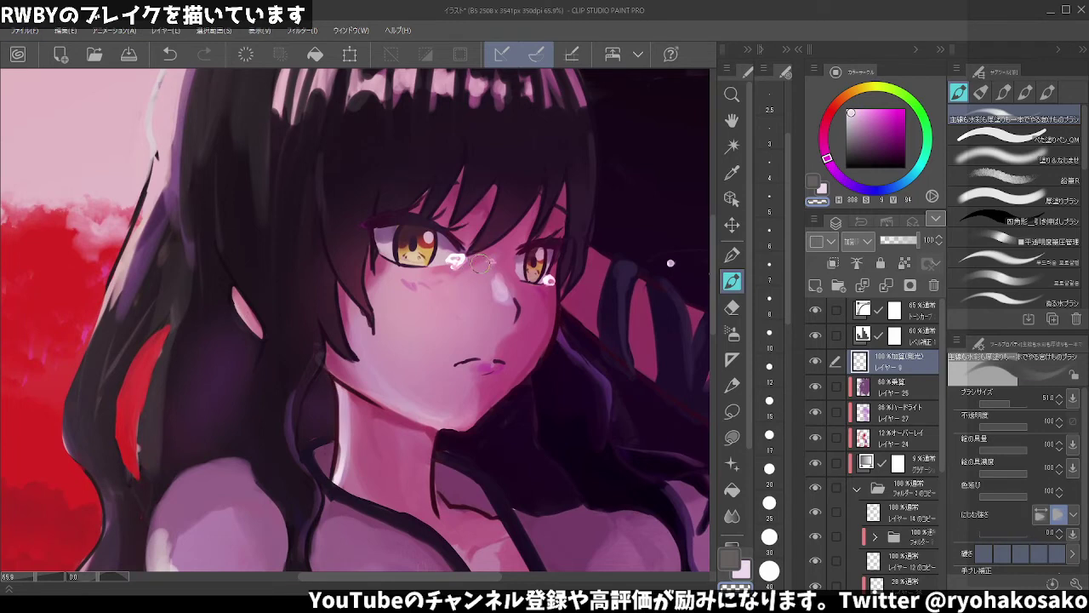
{"action": "left_click", "coordinate": [479, 261], "text": "alt"}
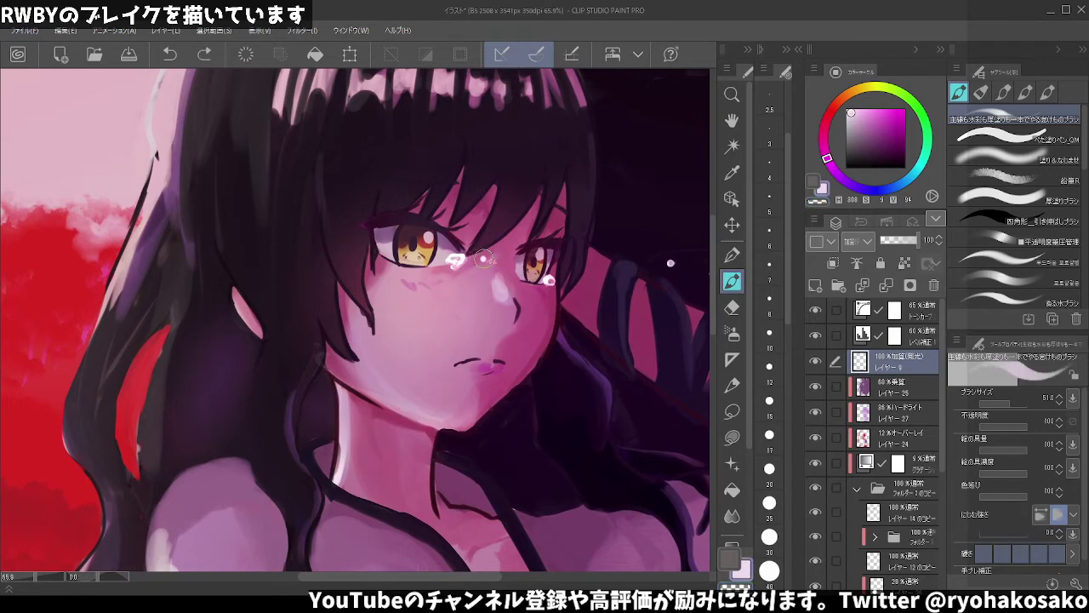
{"action": "left_click_drag", "start_coordinate": [487, 260], "coordinate": [496, 259]}
- Undo the last stroke and dab a small white dot on the hair
{"action": "scroll", "coordinate": [571, 242], "scroll_direction": "down", "scroll_amount": 1}
{"action": "scroll", "coordinate": [571, 242], "scroll_direction": "down", "scroll_amount": 1}
{"action": "scroll", "coordinate": [571, 242], "scroll_direction": "down", "scroll_amount": 1}
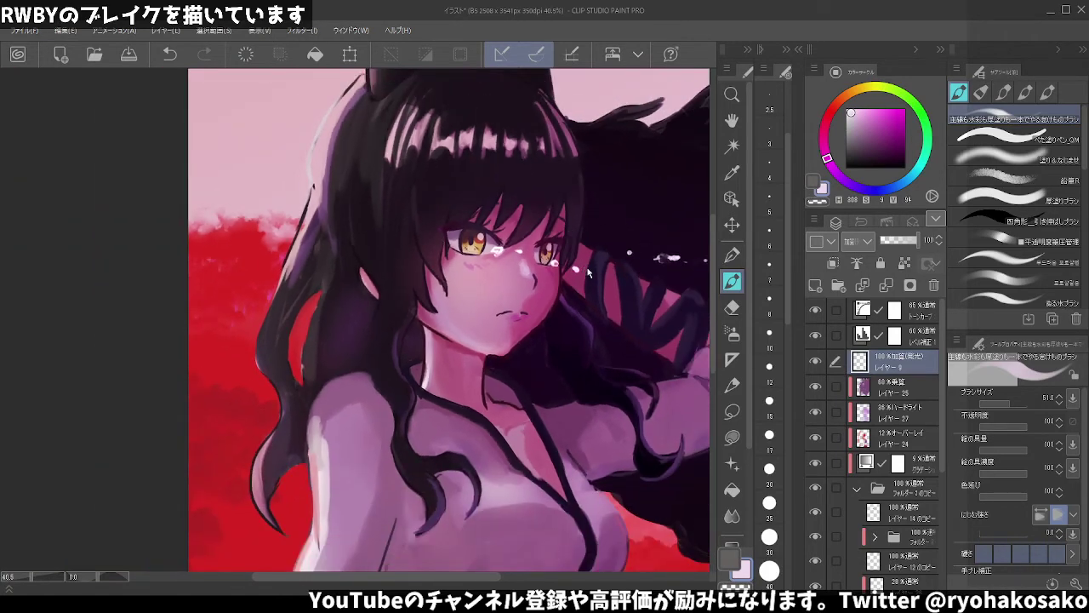
{"action": "key", "text": "ctrl+z"}
{"action": "left_click", "coordinate": [585, 264]}
{"action": "scroll", "coordinate": [630, 255], "scroll_direction": "down", "scroll_amount": 1}
{"action": "scroll", "coordinate": [559, 243], "scroll_direction": "down", "scroll_amount": 1}
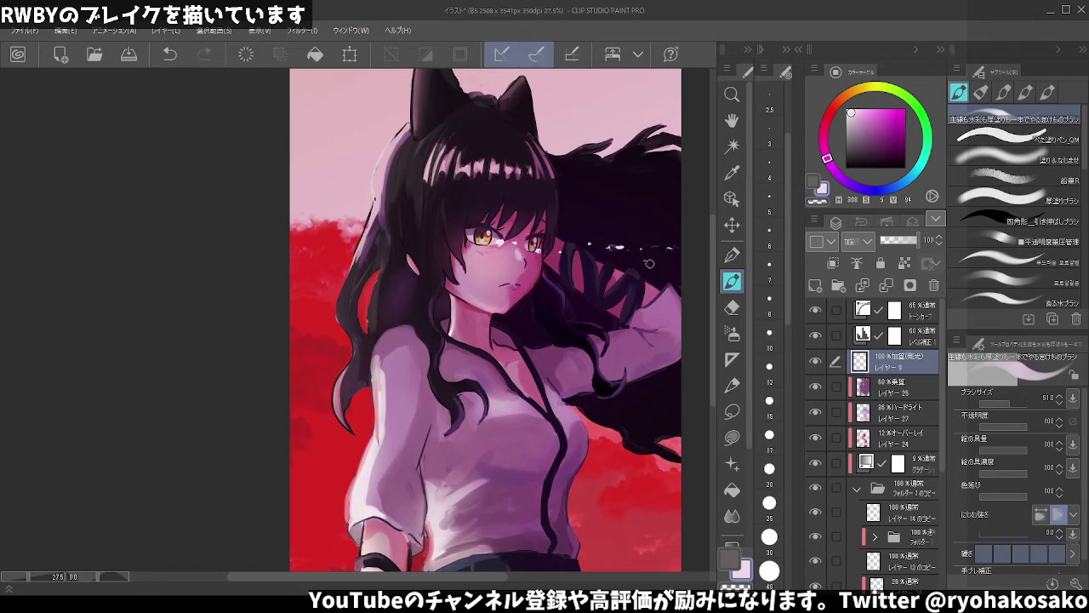
- Test faint pink-white marks on the hair with a brush of about 31.7, undoing them
{"action": "key", "text": "bracketleft"}
{"action": "key", "text": "bracketleft"}
{"action": "key", "text": "ctrl+z"}
{"action": "left_click_drag", "start_coordinate": [619, 260], "coordinate": [628, 260]}
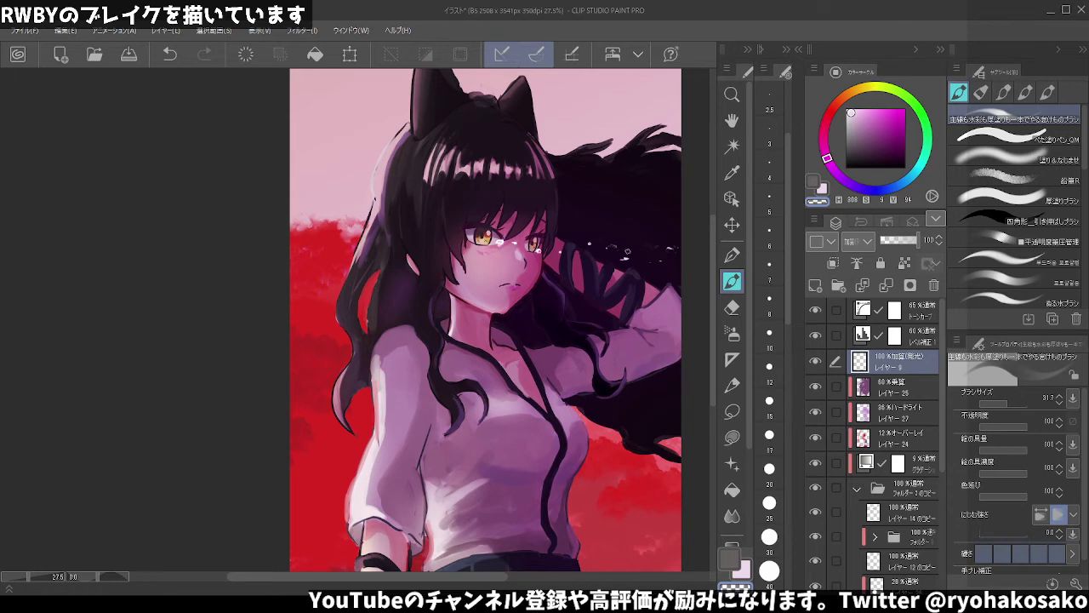
{"action": "left_click", "coordinate": [602, 244], "text": "alt"}
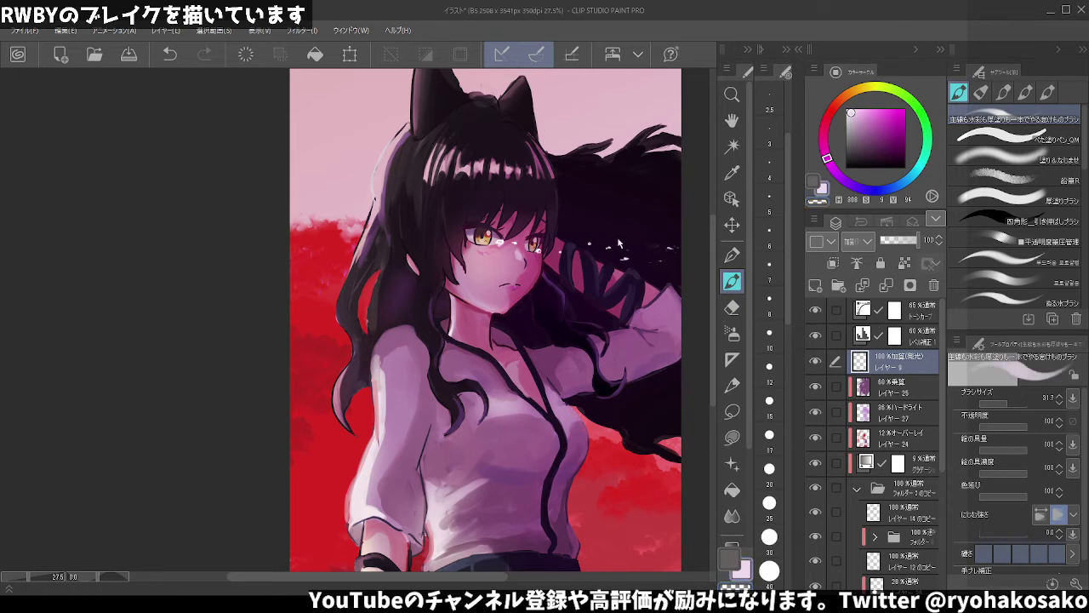
{"action": "key", "text": "ctrl+z"}
{"action": "left_click", "coordinate": [610, 247]}
{"action": "key", "text": "ctrl+z"}
{"action": "key", "text": "ctrl+z"}
- Toggle between the dark and light pink colours and remove unwanted small white marks
{"action": "key", "text": "c"}
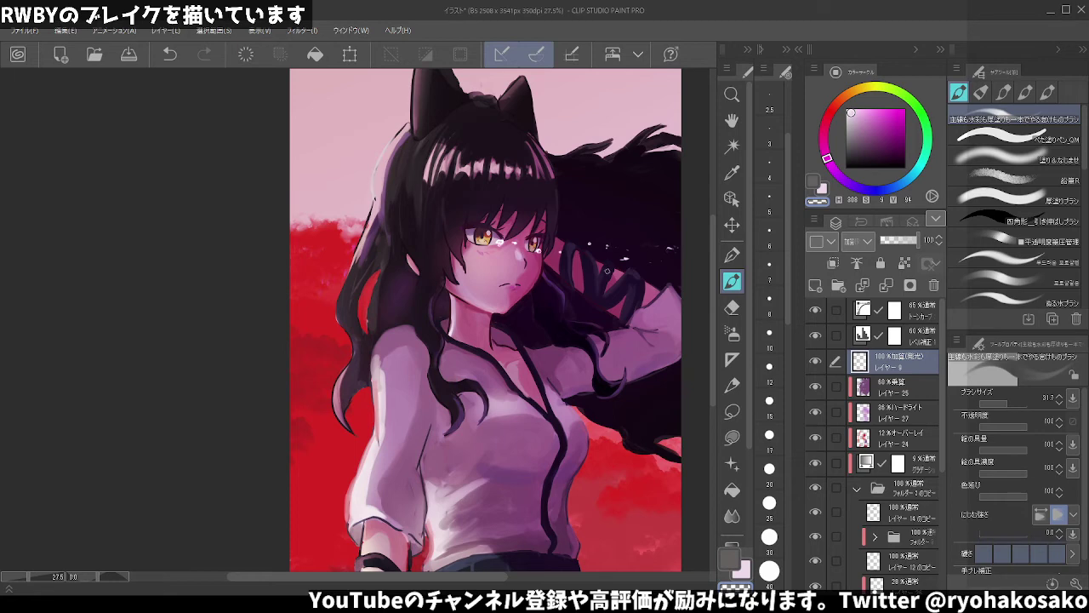
{"action": "key", "text": "c"}
{"action": "key", "text": "ctrl+z"}
{"action": "key", "text": "c"}
{"action": "key", "text": "c"}
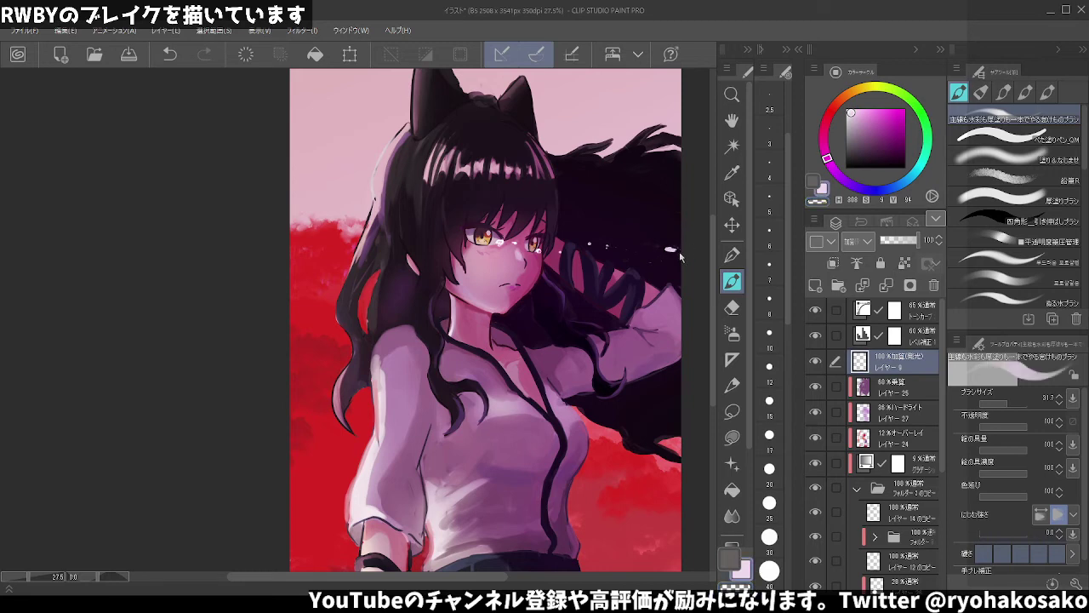
{"action": "key", "text": "c"}
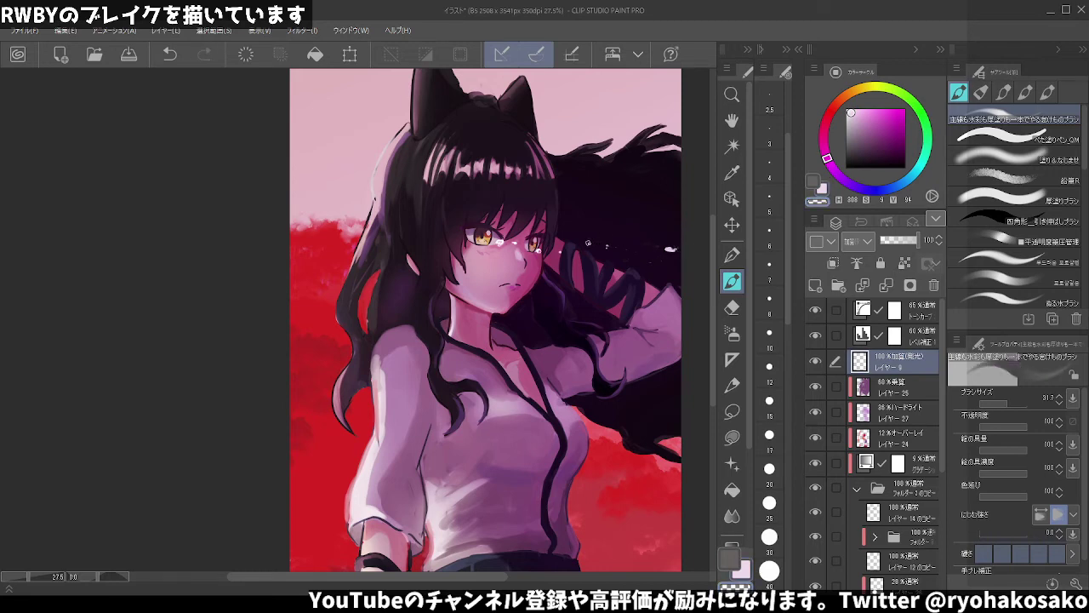
{"action": "key", "text": "c"}
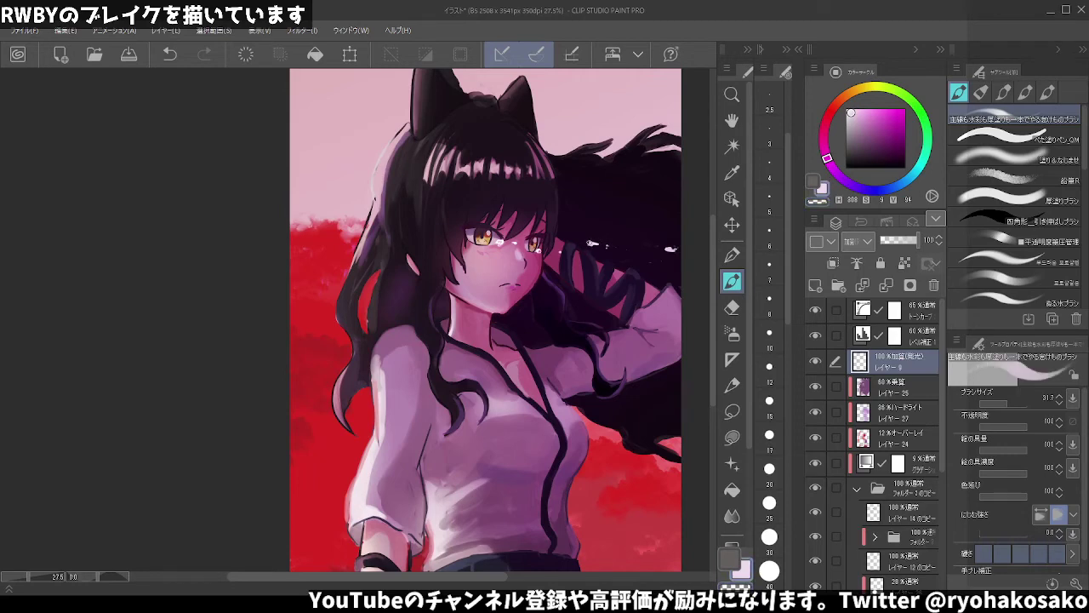
{"action": "key", "text": "ctrl+z"}
- Try bright sparkle dots at several spots on the hair, undoing the ones that don't work
{"action": "left_click", "coordinate": [592, 245]}
{"action": "key", "text": "ctrl+z"}
{"action": "left_click", "coordinate": [634, 248]}
{"action": "key", "text": "ctrl+z"}
{"action": "left_click", "coordinate": [640, 247]}
{"action": "key", "text": "ctrl+z"}
{"action": "left_click", "coordinate": [648, 258]}
{"action": "key", "text": "ctrl+z"}
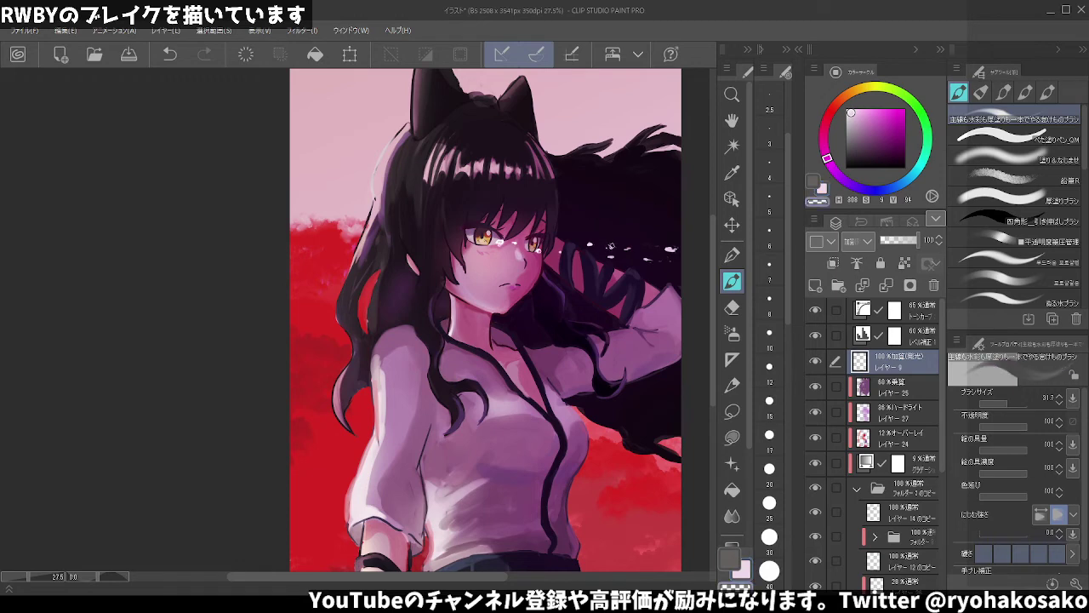
{"action": "key", "text": "ctrl+z"}
{"action": "scroll", "coordinate": [637, 205], "scroll_direction": "down", "scroll_amount": 1}
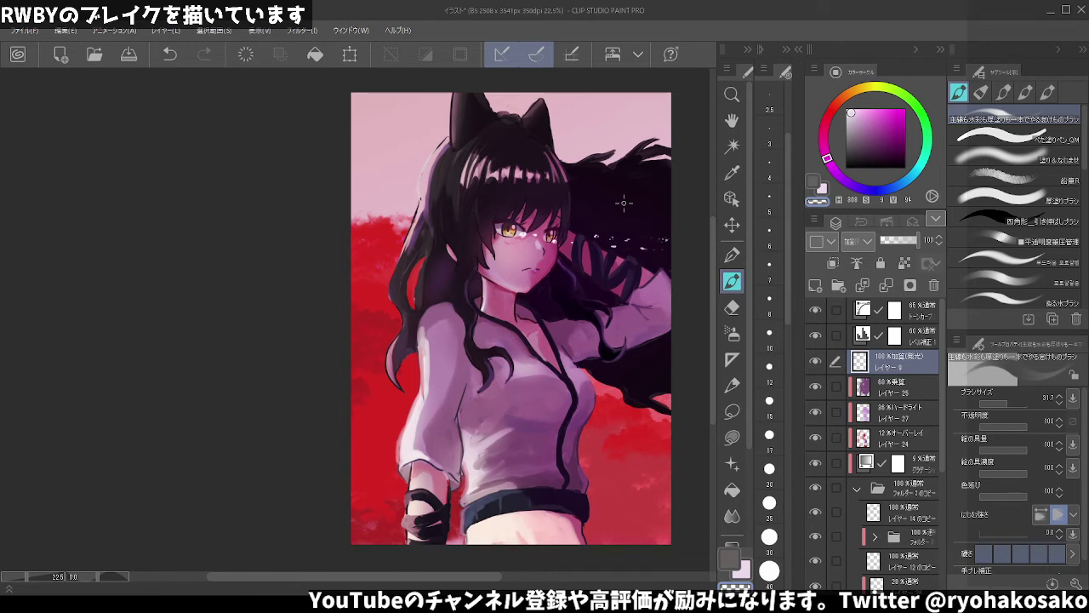
- Sample the light lavender skin near the eye and dab a soft mark with a size-62 brush
{"action": "key", "text": "x"}
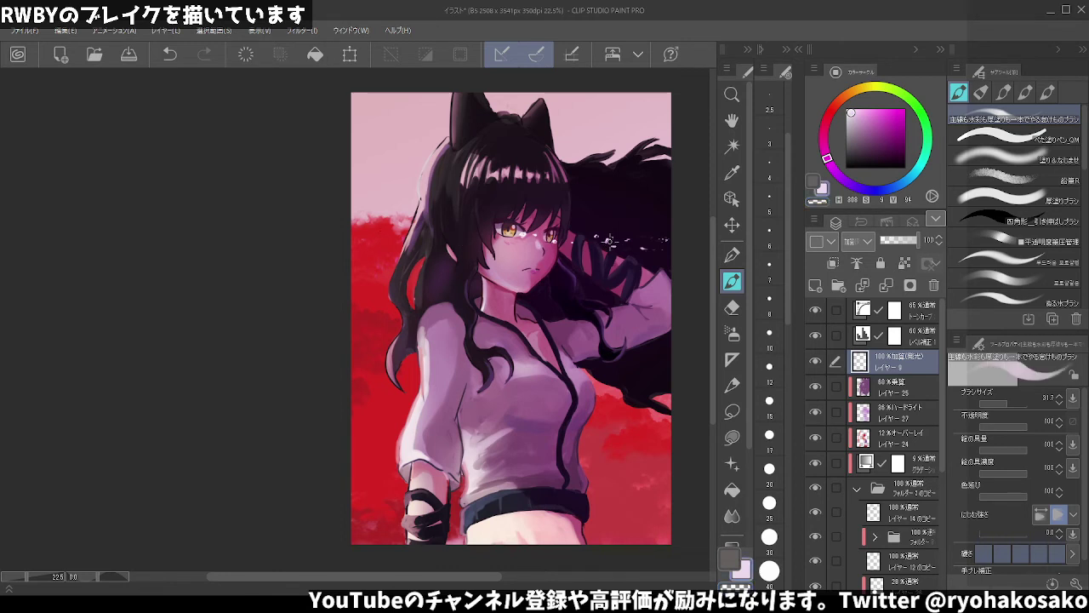
{"action": "key", "text": "x"}
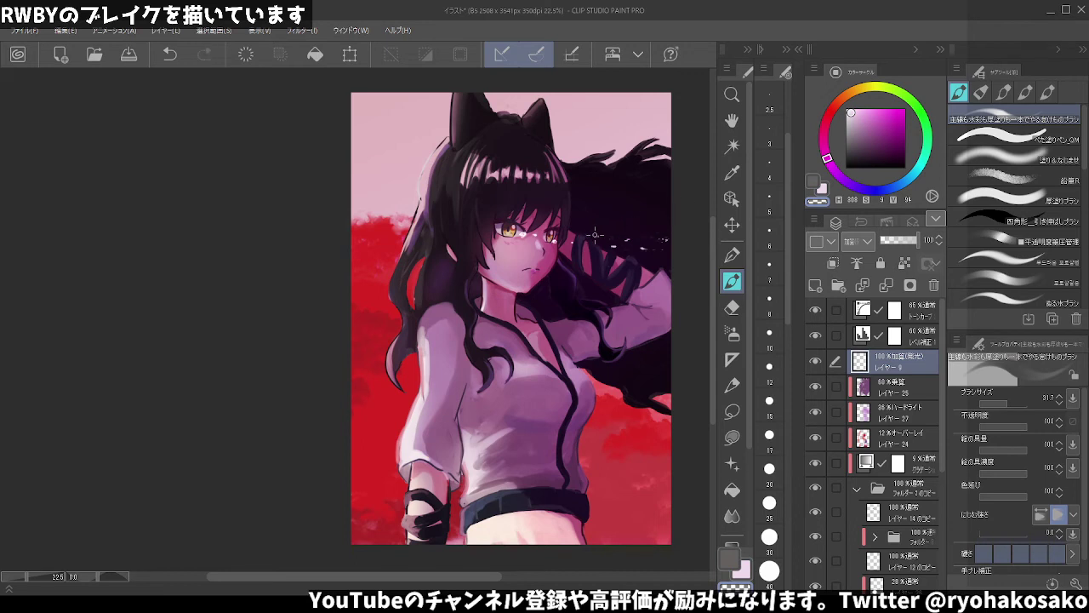
{"action": "left_click_drag", "start_coordinate": [600, 232], "coordinate": [607, 236]}
{"action": "left_click", "coordinate": [561, 239], "text": "alt"}
{"action": "key", "text": "bracketleft"}
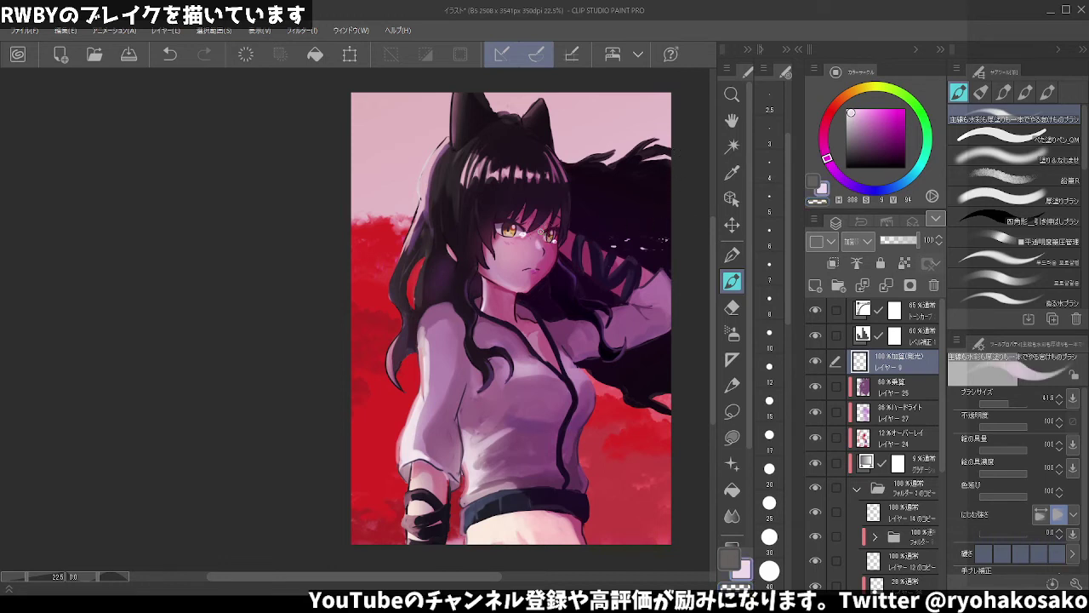
{"action": "key", "text": "ctrl+z"}
{"action": "left_click", "coordinate": [553, 240]}
- Select the レイヤー18のコピー layer and frame the face and shoulder
{"action": "scroll", "coordinate": [562, 219], "scroll_direction": "down", "scroll_amount": 1}
{"action": "scroll", "coordinate": [566, 223], "scroll_direction": "down", "scroll_amount": 1}
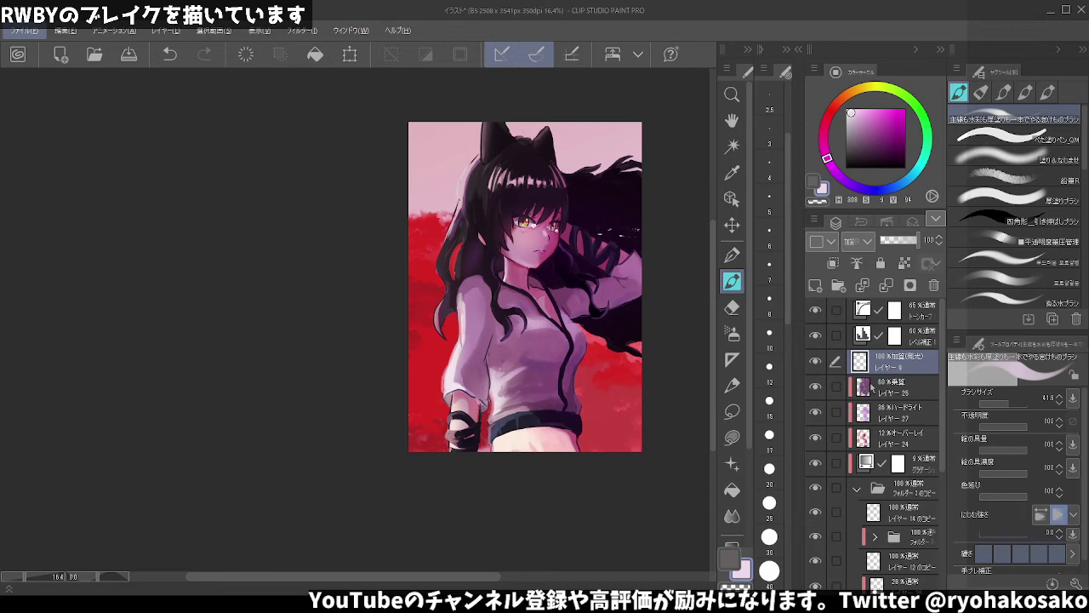
{"action": "scroll", "coordinate": [677, 356], "scroll_direction": "down", "scroll_amount": 1}
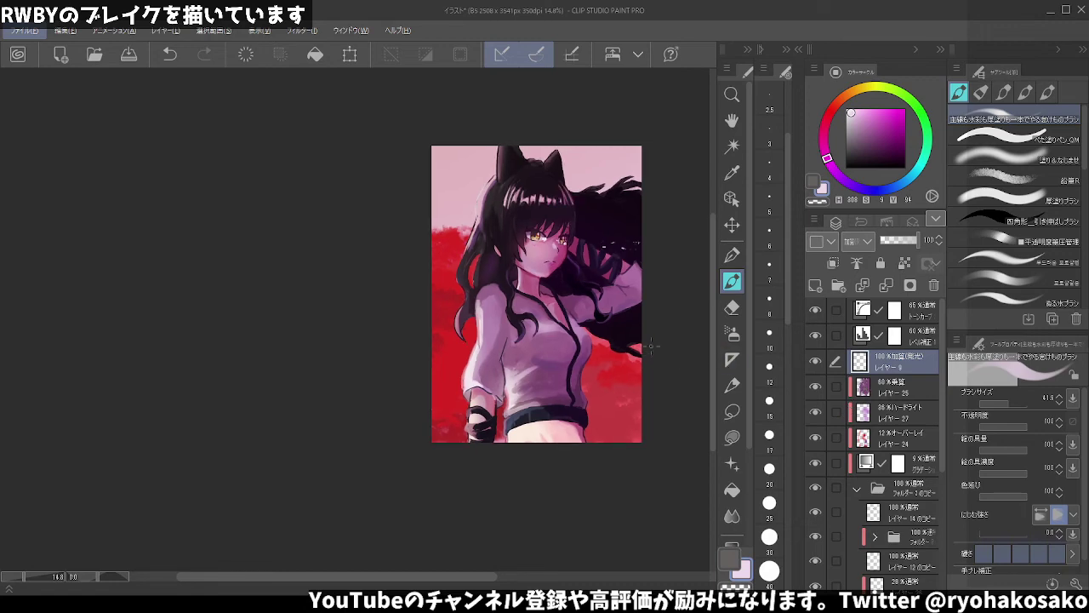
{"action": "scroll", "coordinate": [523, 271], "scroll_direction": "up", "scroll_amount": 1}
{"action": "scroll", "coordinate": [524, 271], "scroll_direction": "up", "scroll_amount": 1}
{"action": "scroll", "coordinate": [520, 274], "scroll_direction": "up", "scroll_amount": 1}
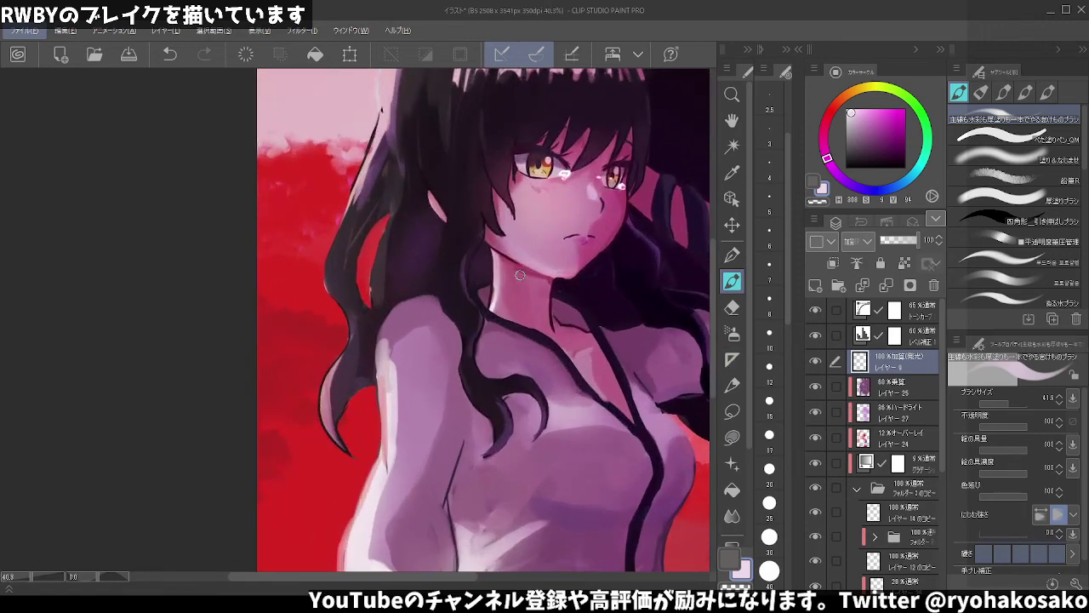
{"action": "scroll", "coordinate": [520, 274], "scroll_direction": "up", "scroll_amount": 1}
{"action": "scroll", "coordinate": [520, 274], "scroll_direction": "up", "scroll_amount": 1}
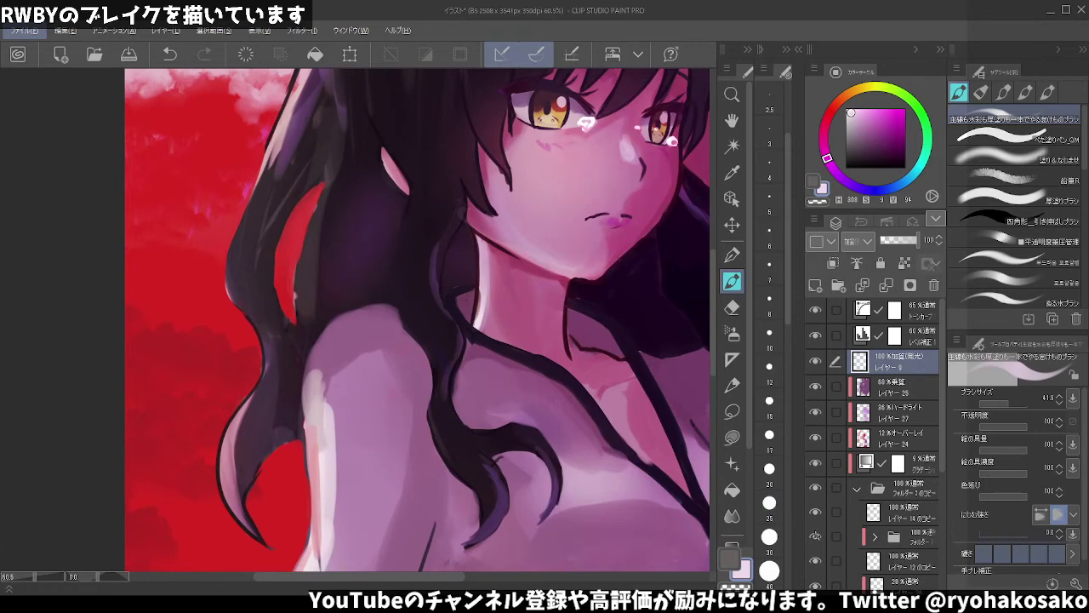
{"action": "scroll", "coordinate": [918, 523], "scroll_direction": "down", "scroll_amount": 1}
{"action": "scroll", "coordinate": [918, 522], "scroll_direction": "down", "scroll_amount": 1}
{"action": "scroll", "coordinate": [917, 523], "scroll_direction": "down", "scroll_amount": 1}
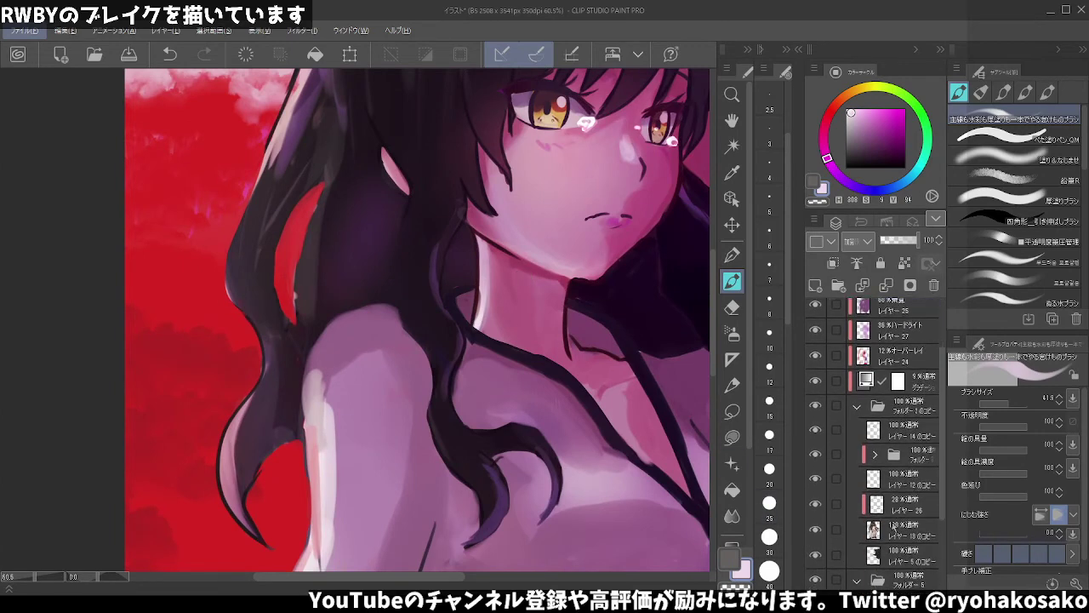
{"action": "left_click", "coordinate": [904, 531]}
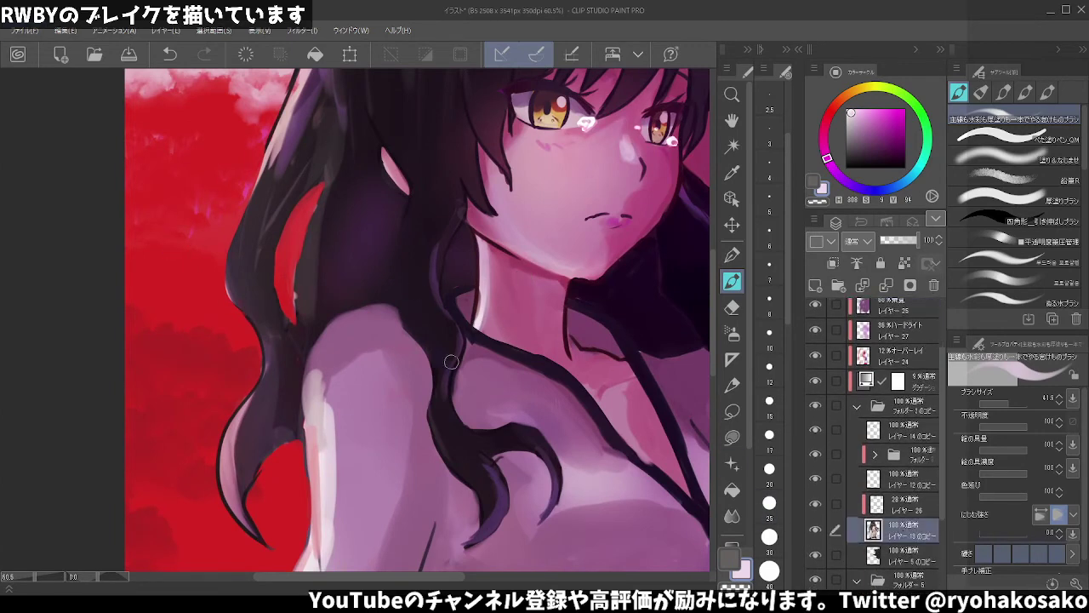
{"action": "mouse_move", "coordinate": [451, 362]}
{"action": "left_mouse_down"}
{"action": "mouse_move", "coordinate": [485, 375]}
{"action": "mouse_move", "coordinate": [527, 368]}
{"action": "left_mouse_up"}
- Repaint the top edge of Blake's shoulder in a lighter sampled skin tone
{"action": "left_click", "coordinate": [428, 313], "text": "alt"}
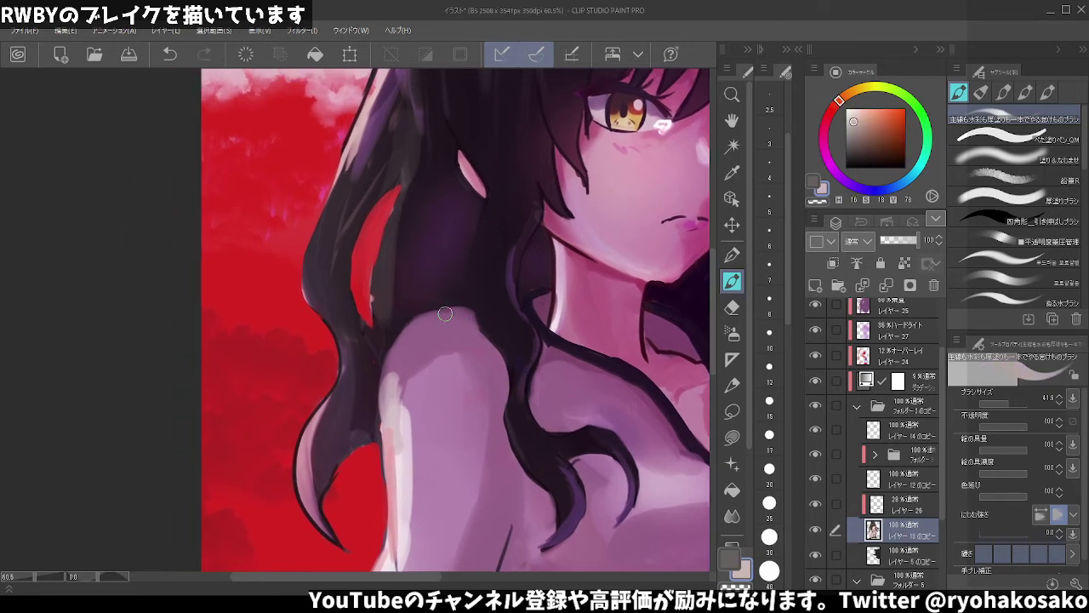
{"action": "mouse_move", "coordinate": [446, 314]}
{"action": "left_mouse_down"}
{"action": "mouse_move", "coordinate": [473, 306]}
{"action": "mouse_move", "coordinate": [437, 311]}
{"action": "left_mouse_up"}
{"action": "key", "text": "ctrl+z"}
{"action": "left_click", "coordinate": [457, 309], "text": "alt"}
{"action": "mouse_move", "coordinate": [451, 308]}
{"action": "left_mouse_down"}
{"action": "mouse_move", "coordinate": [406, 328]}
{"action": "mouse_move", "coordinate": [455, 311]}
{"action": "left_mouse_up"}
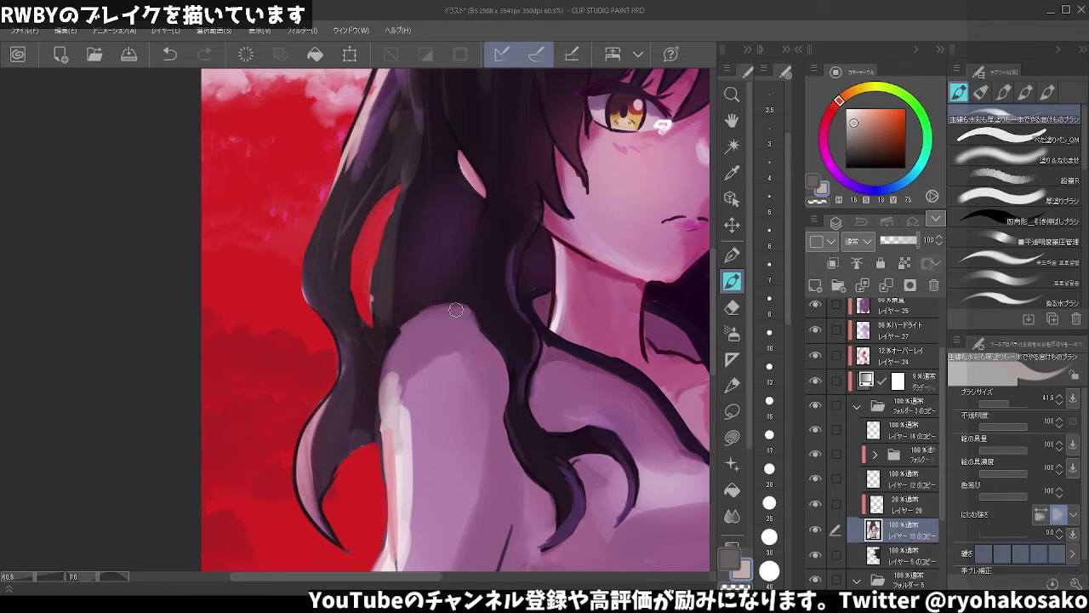
- Sample a hair colour, then zoom out to review the whole figure and back to the face
{"action": "left_click_drag", "start_coordinate": [519, 357], "coordinate": [377, 349]}
{"action": "left_click", "coordinate": [395, 274], "text": "alt"}
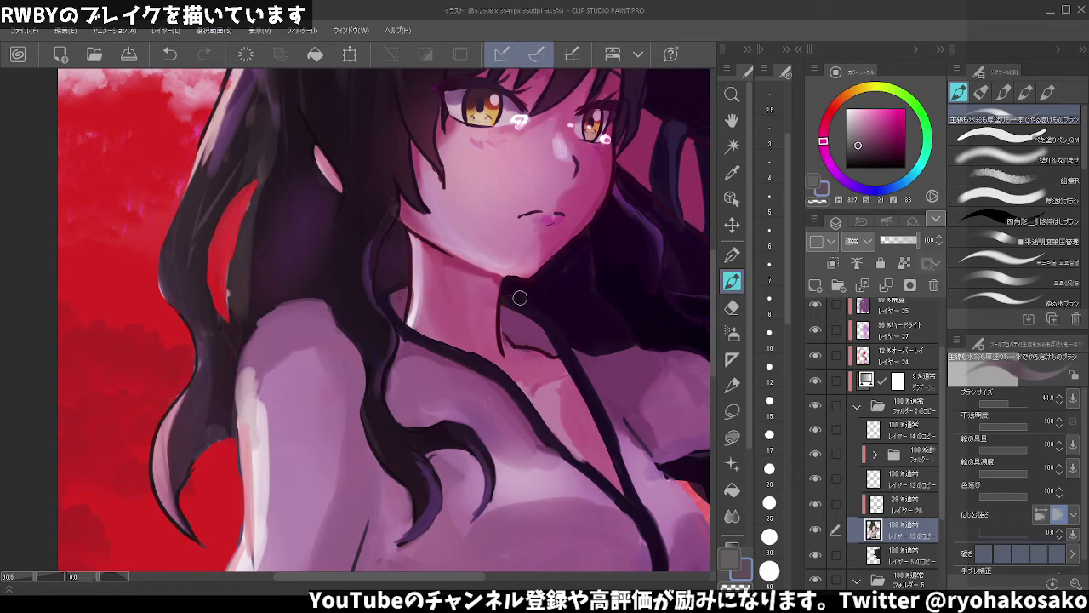
{"action": "left_click_drag", "start_coordinate": [553, 314], "coordinate": [517, 321]}
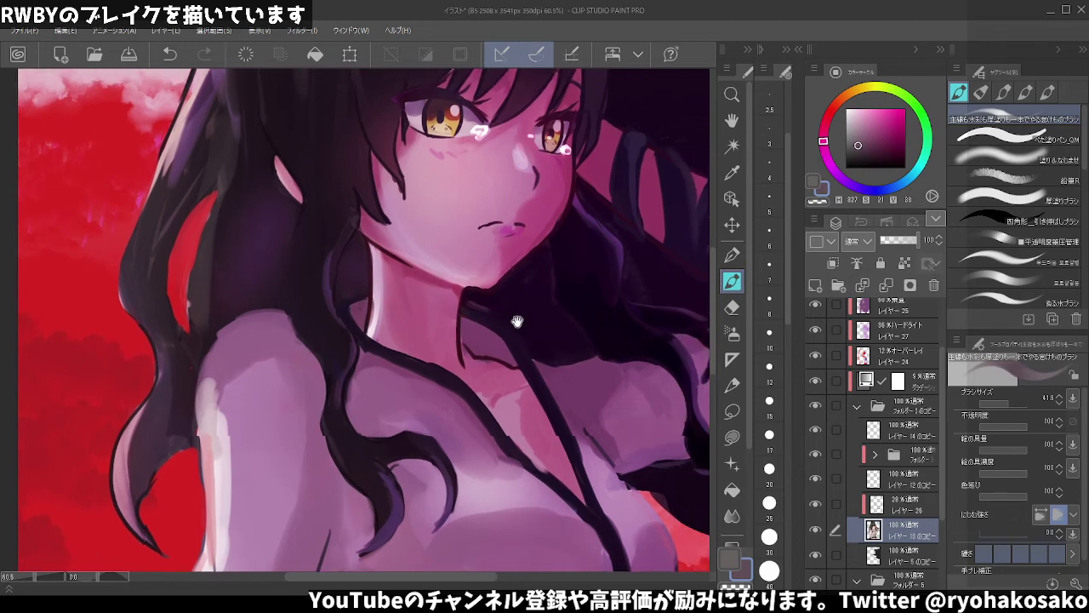
{"action": "scroll", "coordinate": [517, 321], "scroll_direction": "down", "scroll_amount": 1}
{"action": "scroll", "coordinate": [515, 319], "scroll_direction": "down", "scroll_amount": 1}
{"action": "scroll", "coordinate": [513, 317], "scroll_direction": "down", "scroll_amount": 1}
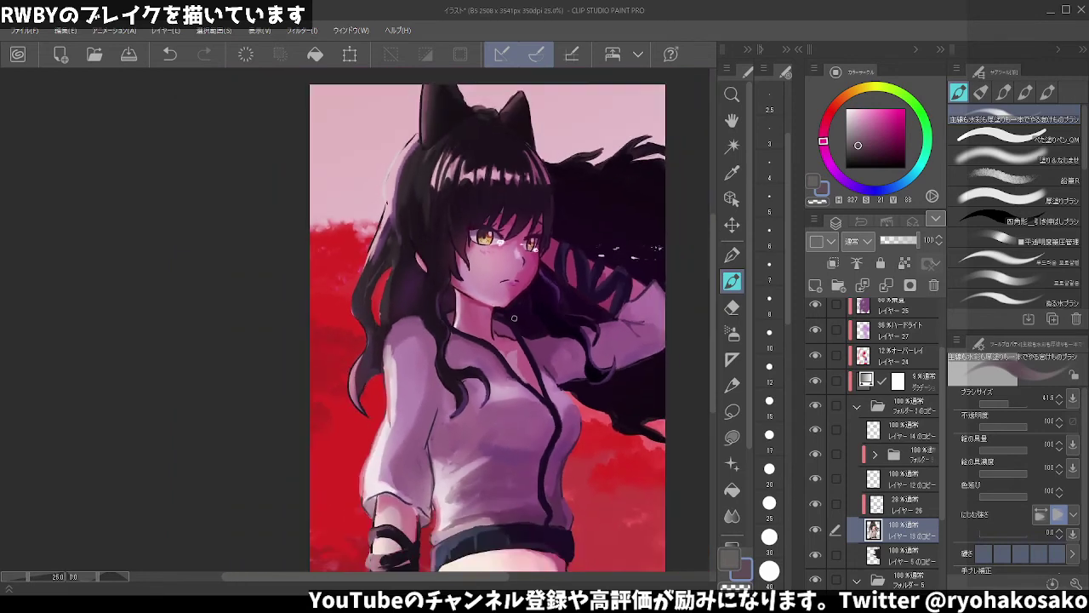
{"action": "scroll", "coordinate": [514, 317], "scroll_direction": "down", "scroll_amount": 1}
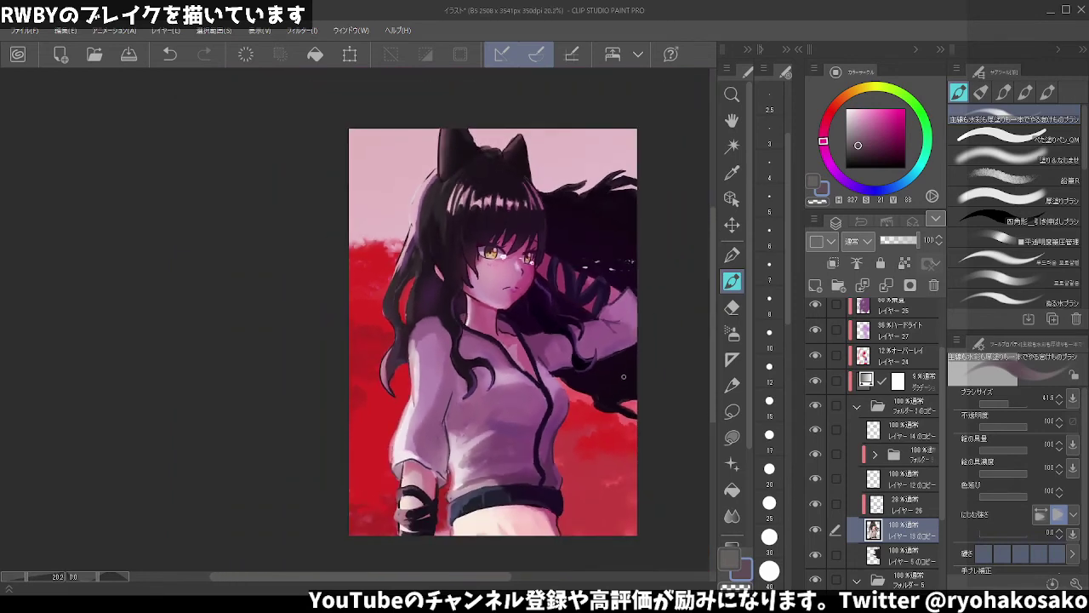
{"action": "scroll", "coordinate": [624, 376], "scroll_direction": "up", "scroll_amount": 1}
{"action": "scroll", "coordinate": [624, 379], "scroll_direction": "up", "scroll_amount": 1}
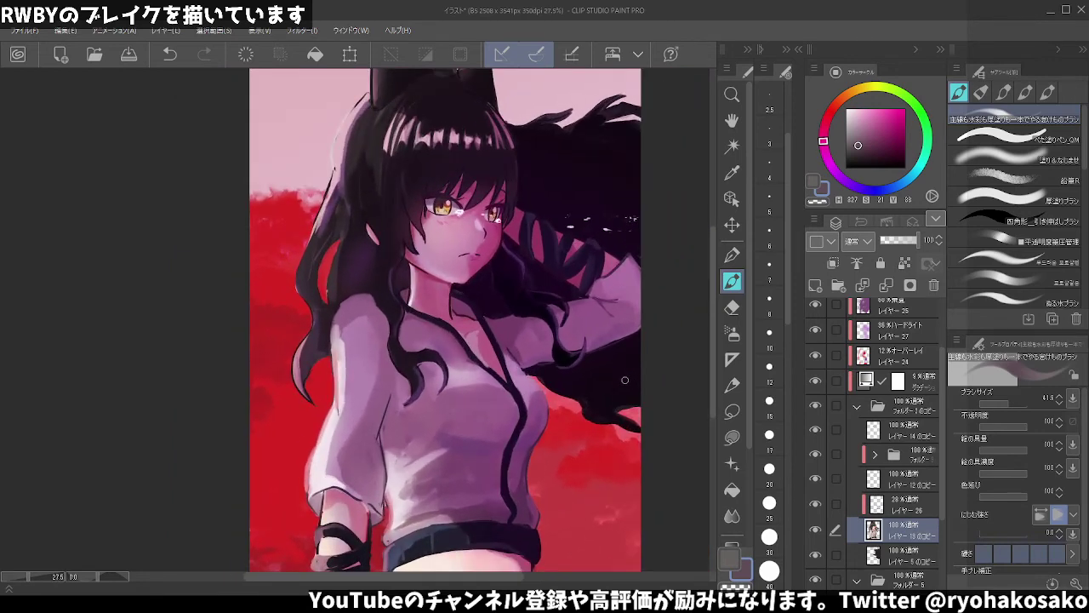
{"action": "scroll", "coordinate": [625, 380], "scroll_direction": "down", "scroll_amount": 1}
{"action": "scroll", "coordinate": [624, 380], "scroll_direction": "down", "scroll_amount": 1}
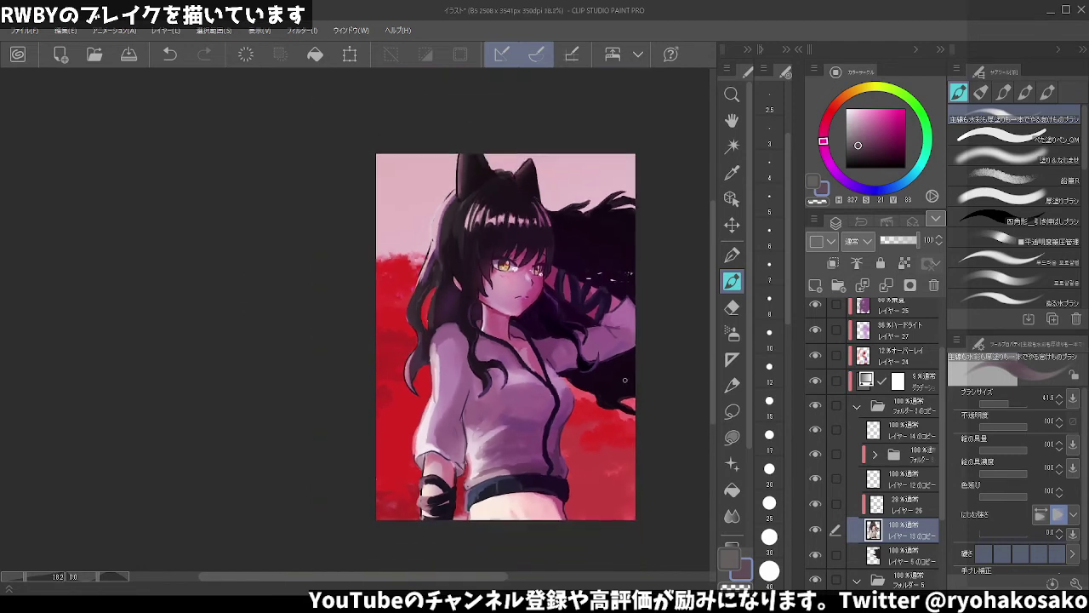
{"action": "scroll", "coordinate": [642, 286], "scroll_direction": "up", "scroll_amount": 2}
{"action": "scroll", "coordinate": [638, 286], "scroll_direction": "up", "scroll_amount": 2}
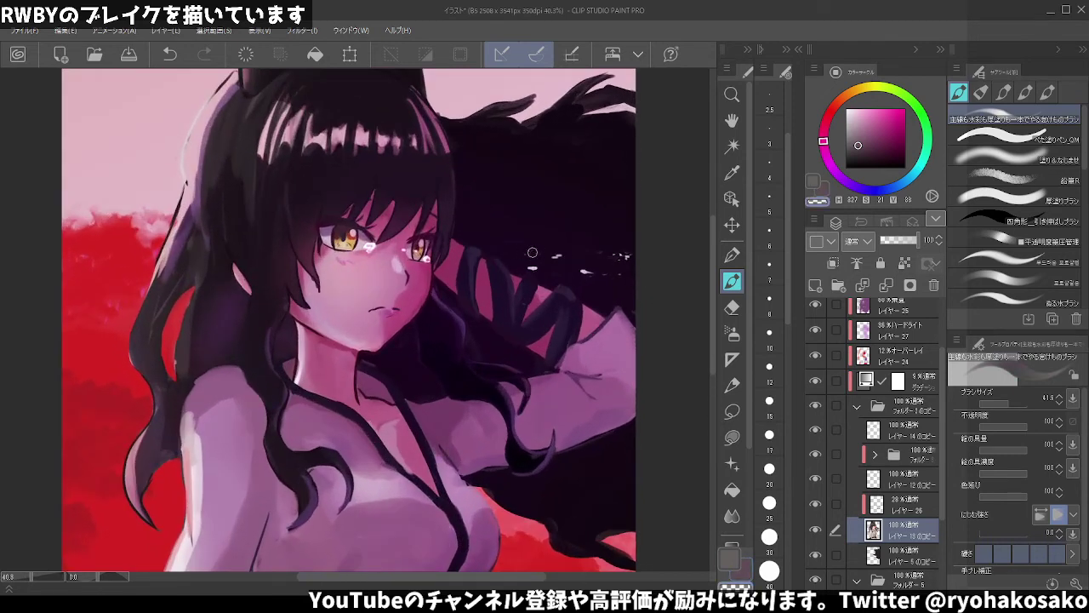
- On the Add (Glow) layer レイヤー9, dab a faint mark onto the dark hair
{"action": "key", "text": "ctrl+z"}
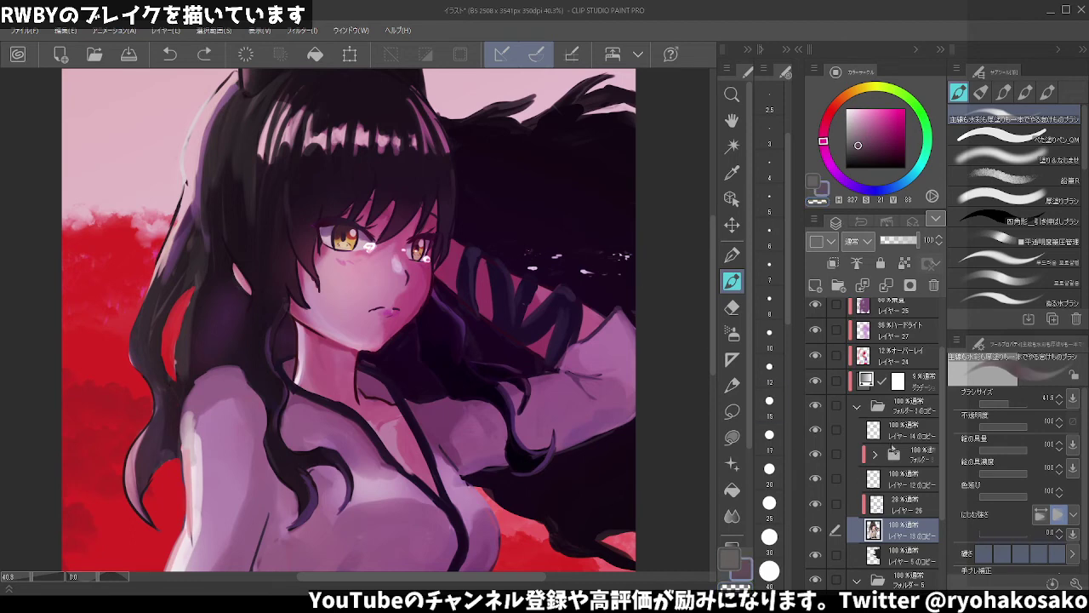
{"action": "left_click", "coordinate": [901, 432]}
{"action": "scroll", "coordinate": [901, 411], "scroll_direction": "up", "scroll_amount": 1}
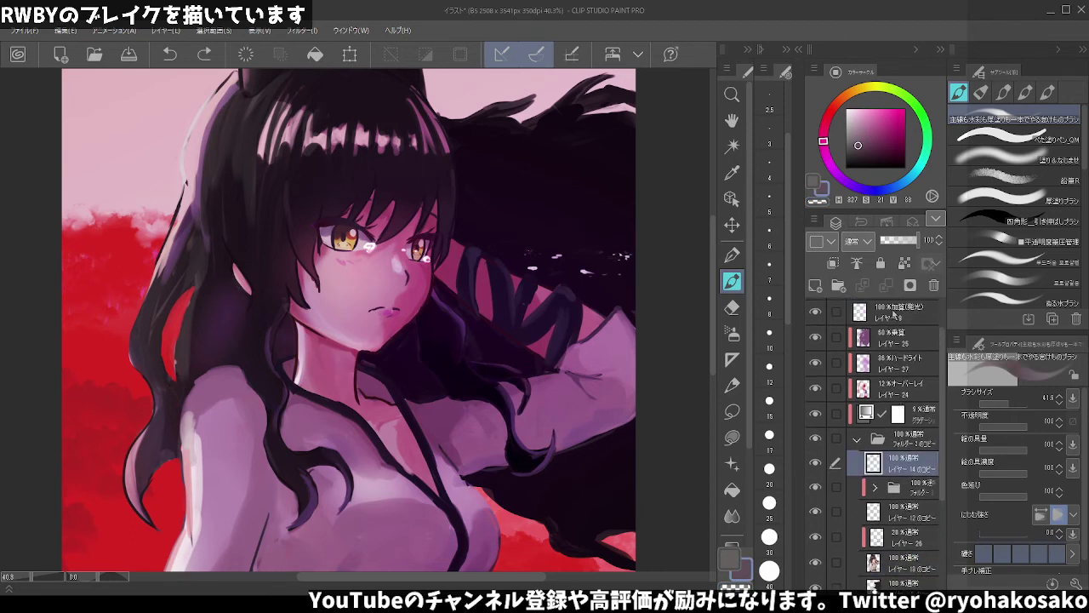
{"action": "left_click", "coordinate": [894, 314]}
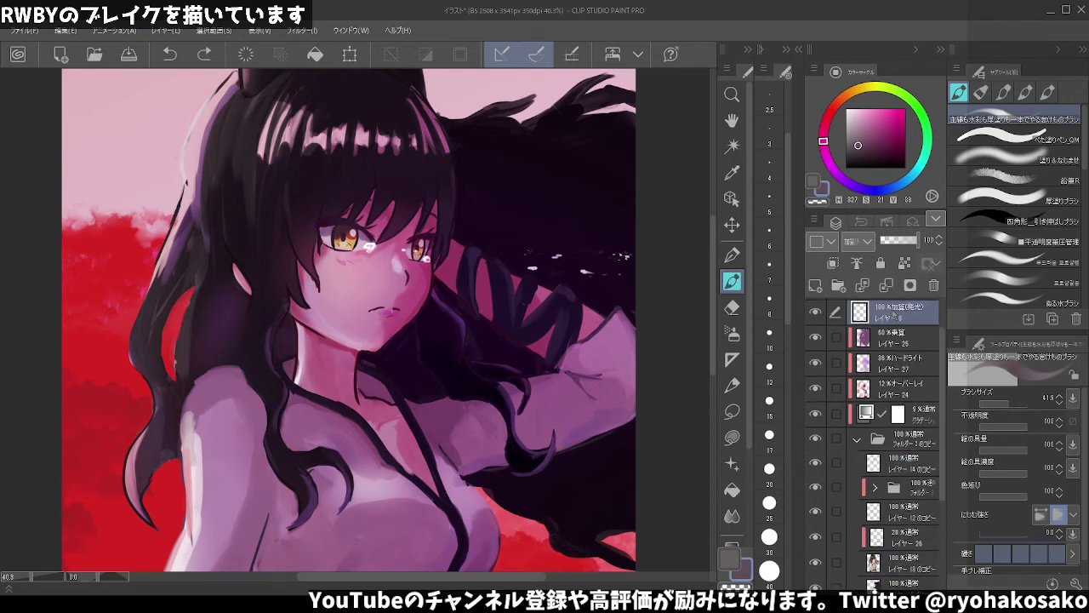
{"action": "left_click", "coordinate": [528, 250]}
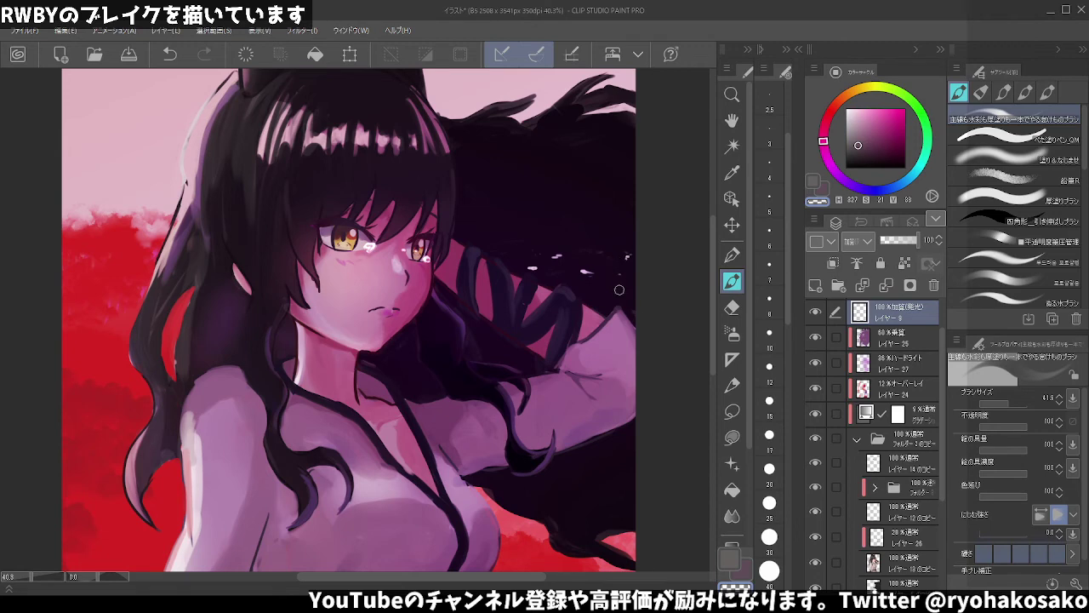
- Zoom out to review the full illustration, then make レイヤー26 the active layer
{"action": "scroll", "coordinate": [566, 224], "scroll_direction": "down", "scroll_amount": 2}
{"action": "scroll", "coordinate": [566, 223], "scroll_direction": "down", "scroll_amount": 1}
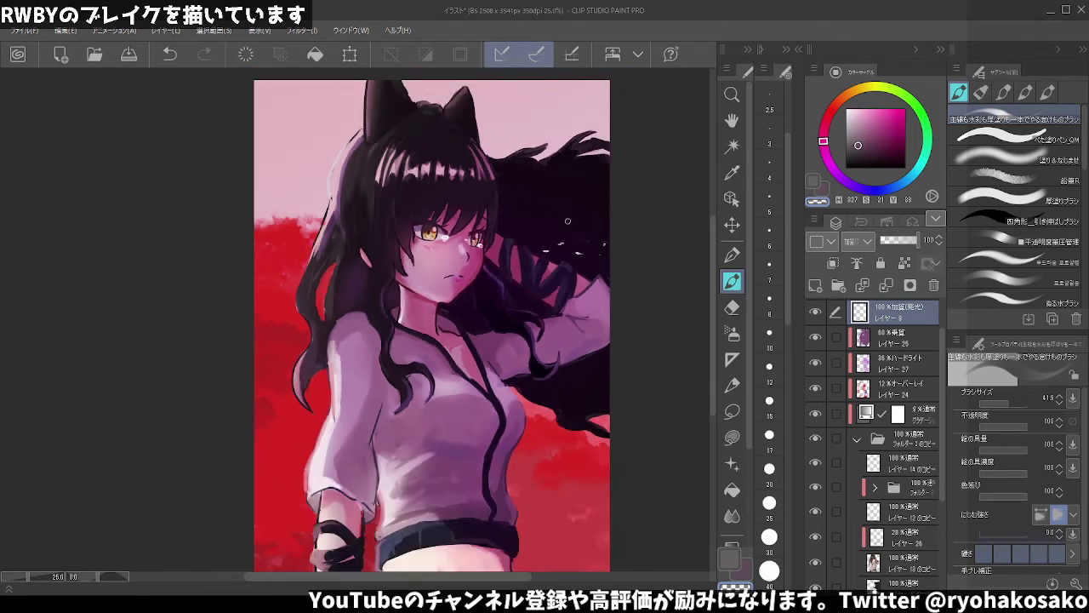
{"action": "scroll", "coordinate": [567, 221], "scroll_direction": "down", "scroll_amount": 1}
{"action": "scroll", "coordinate": [568, 221], "scroll_direction": "down", "scroll_amount": 1}
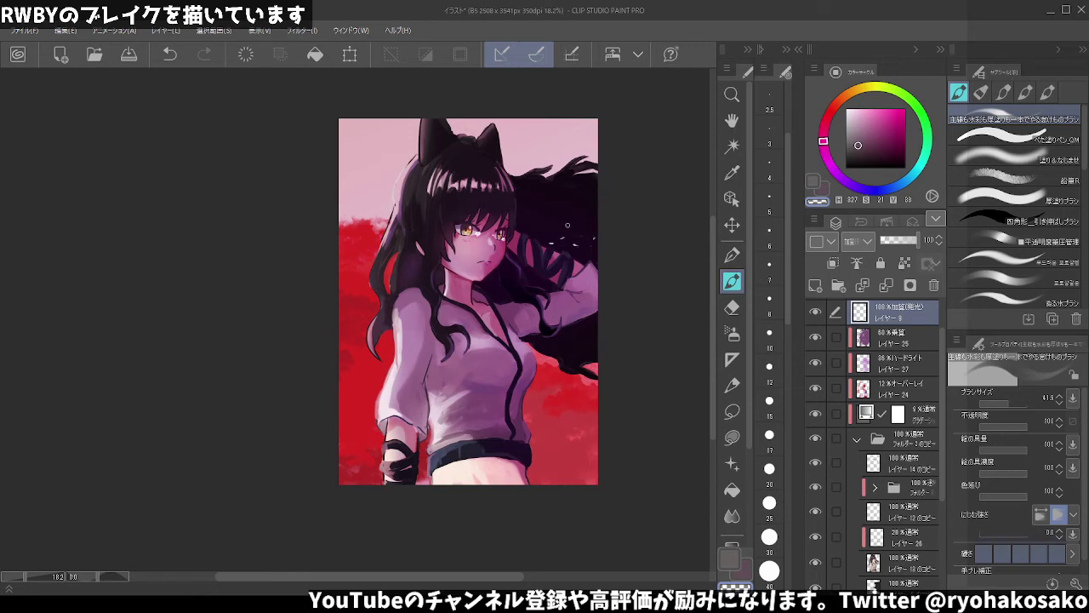
{"action": "scroll", "coordinate": [568, 239], "scroll_direction": "up", "scroll_amount": 1}
{"action": "scroll", "coordinate": [567, 239], "scroll_direction": "up", "scroll_amount": 1}
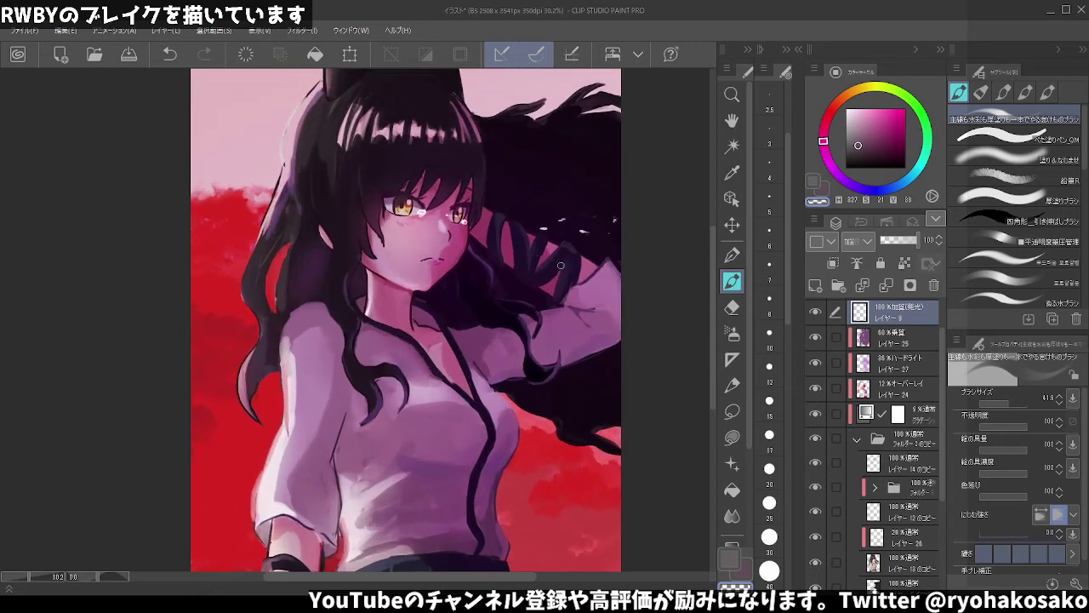
{"action": "scroll", "coordinate": [567, 238], "scroll_direction": "up", "scroll_amount": 1}
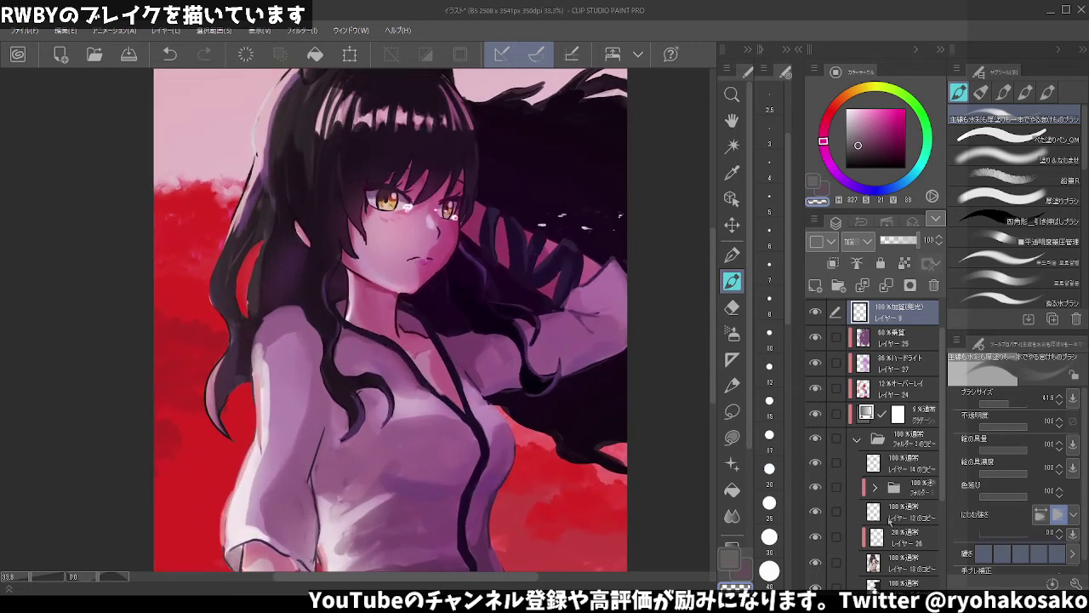
{"action": "left_click", "coordinate": [889, 562]}
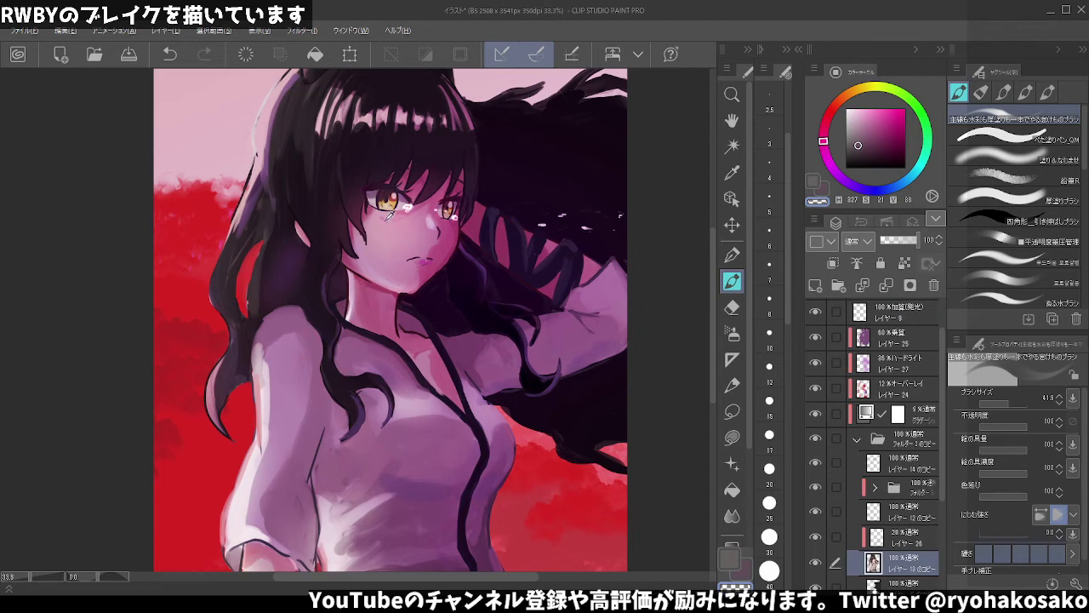
{"action": "key", "text": "alt"}
{"action": "left_click", "coordinate": [886, 538]}
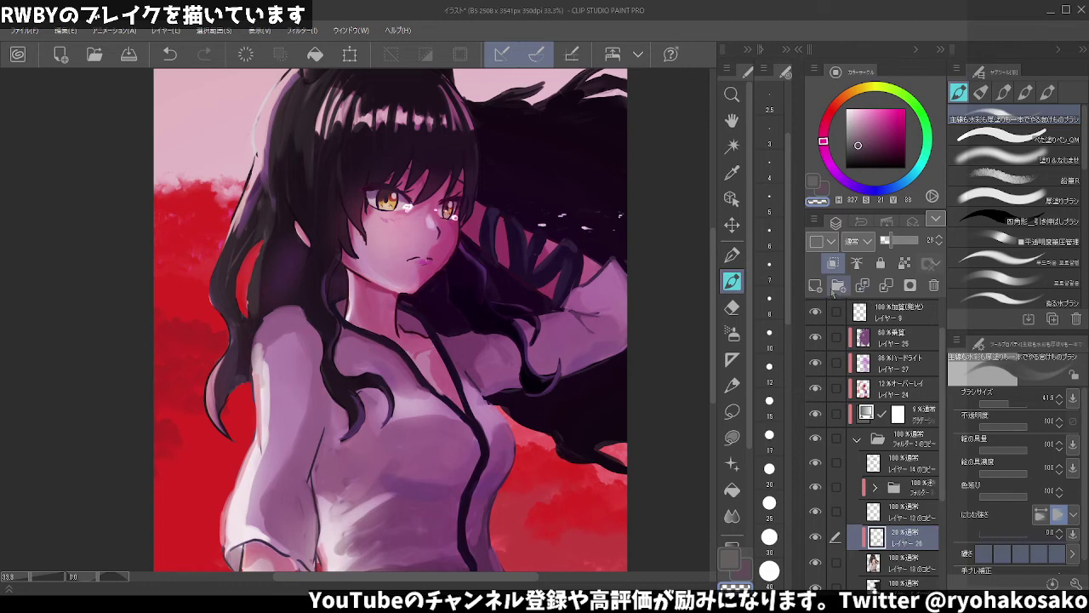
- On a new layer, airbrush a soft red-pink blush under the left eye
{"action": "left_click", "coordinate": [816, 285]}
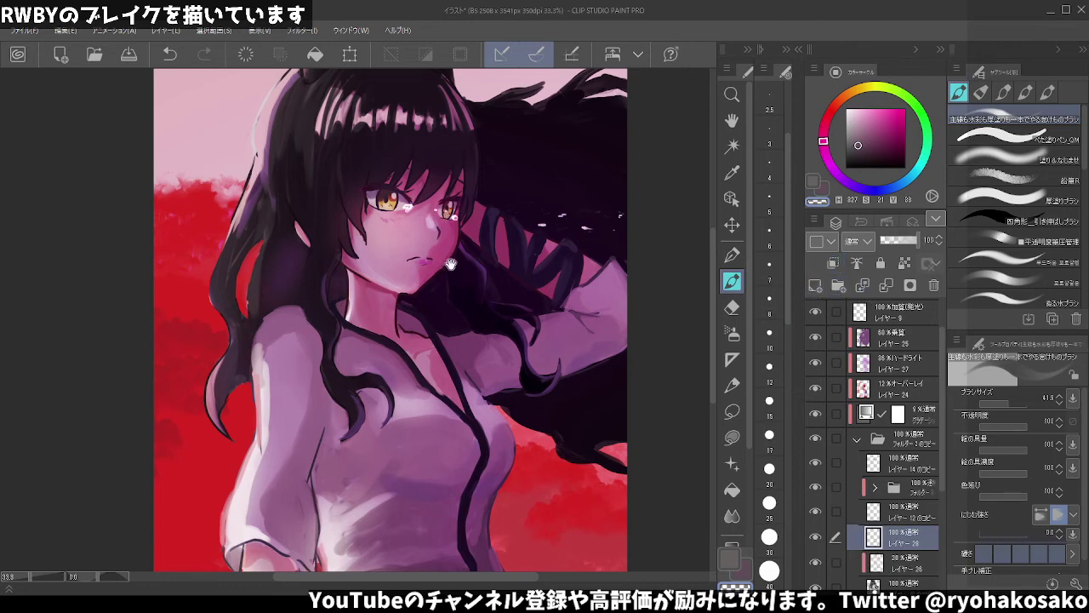
{"action": "left_click_drag", "start_coordinate": [451, 264], "coordinate": [501, 286]}
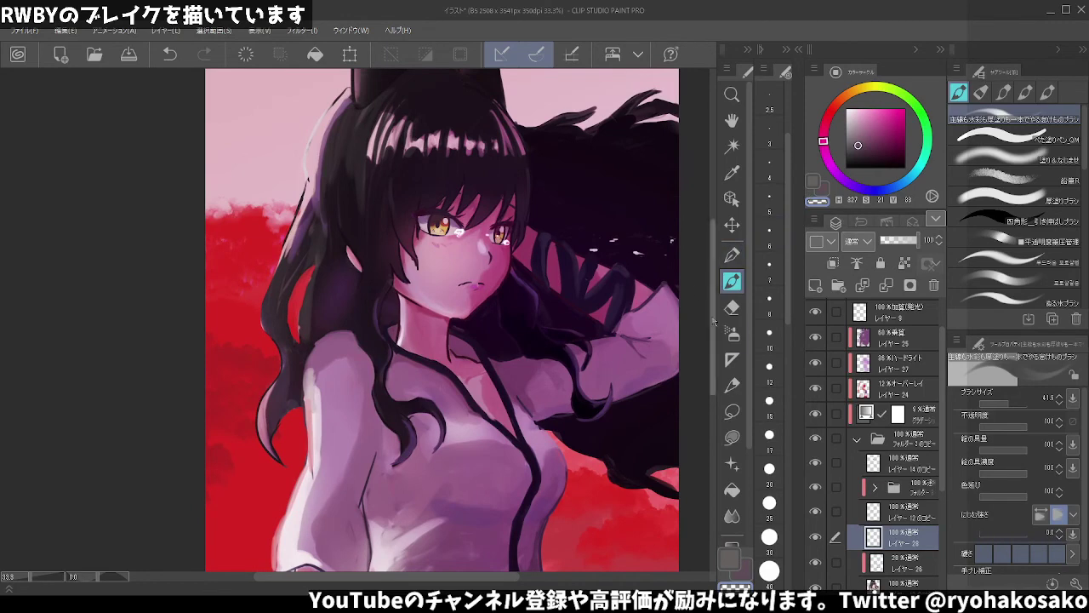
{"action": "left_click", "coordinate": [732, 333]}
{"action": "left_click", "coordinate": [875, 111]}
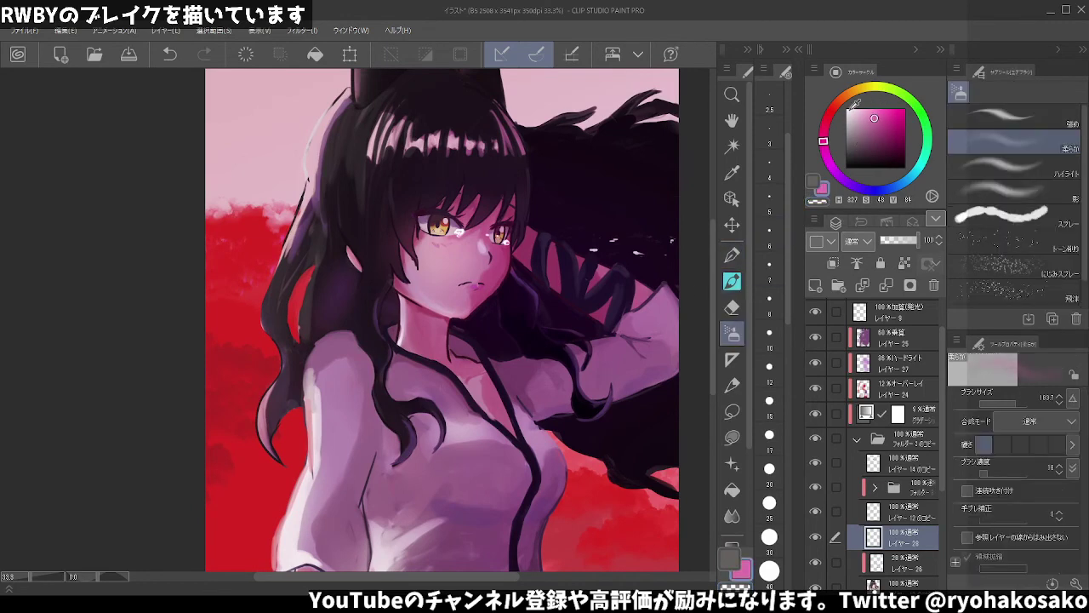
{"action": "left_click_drag", "start_coordinate": [823, 134], "coordinate": [827, 118]}
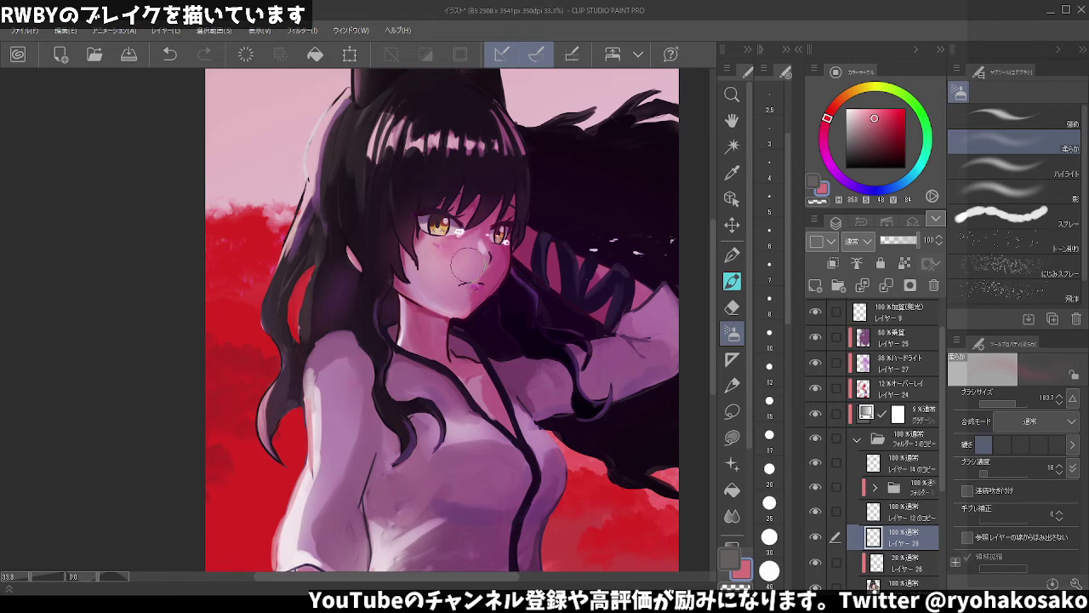
{"action": "key", "text": "ctrl+z"}
{"action": "left_click_drag", "start_coordinate": [448, 247], "coordinate": [466, 257]}
- Shrink the airbrush, try a pink-magenta near the left eye, and settle on a lighter pink
{"action": "left_click_drag", "start_coordinate": [825, 119], "coordinate": [824, 148]}
{"action": "left_click", "coordinate": [883, 109]}
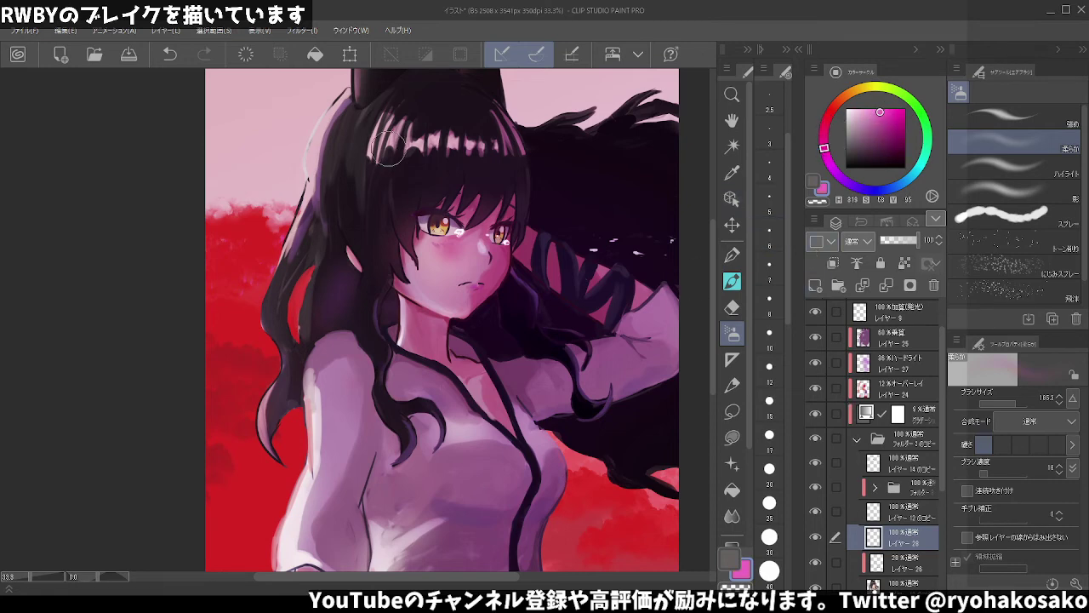
{"action": "key", "text": "["}
{"action": "key", "text": "["}
{"action": "key", "text": "["}
{"action": "left_click_drag", "start_coordinate": [444, 228], "coordinate": [436, 237]}
{"action": "key", "text": "["}
{"action": "key", "text": "["}
{"action": "key", "text": "ctrl+z"}
{"action": "key", "text": "ctrl+z"}
{"action": "left_click", "coordinate": [862, 104]}
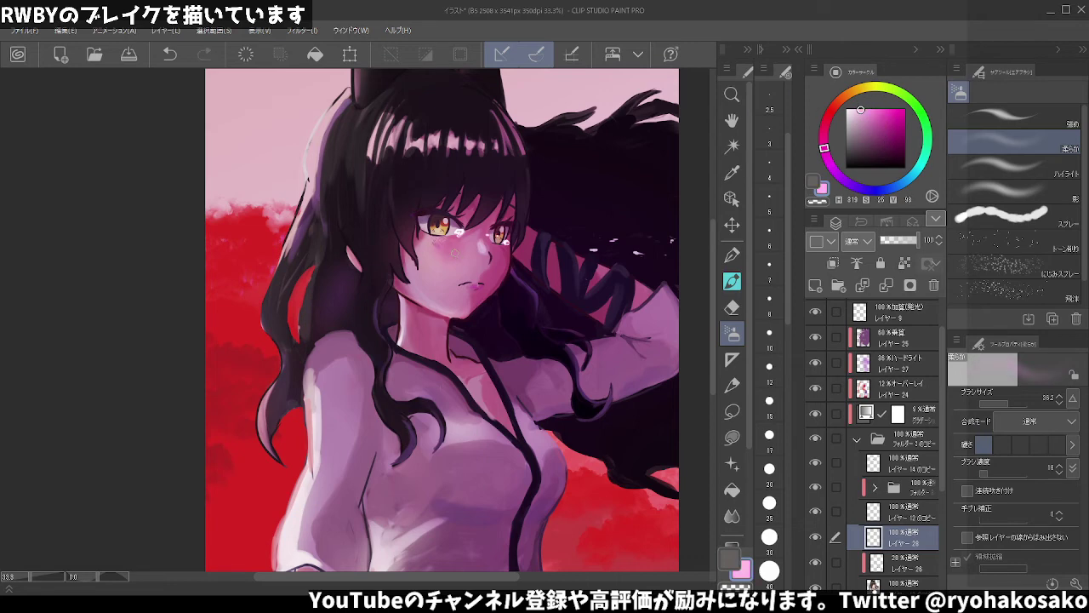
{"action": "scroll", "coordinate": [491, 240], "scroll_direction": "up", "scroll_amount": 2}
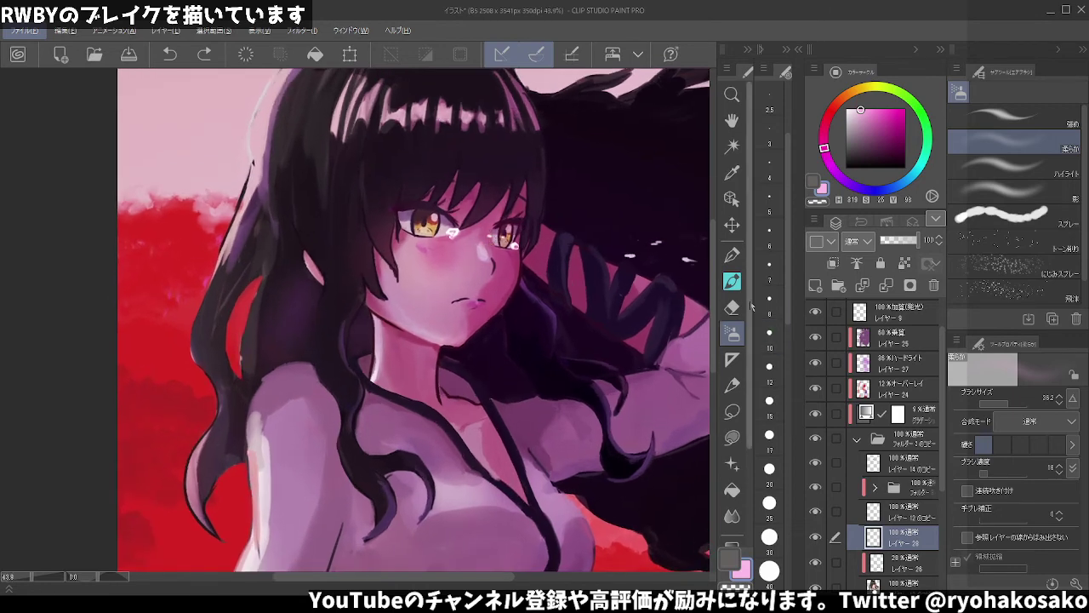
- Test a small stroke under the left eye, then adjust the colour to a saturated magenta-pink
{"action": "left_click", "coordinate": [732, 280]}
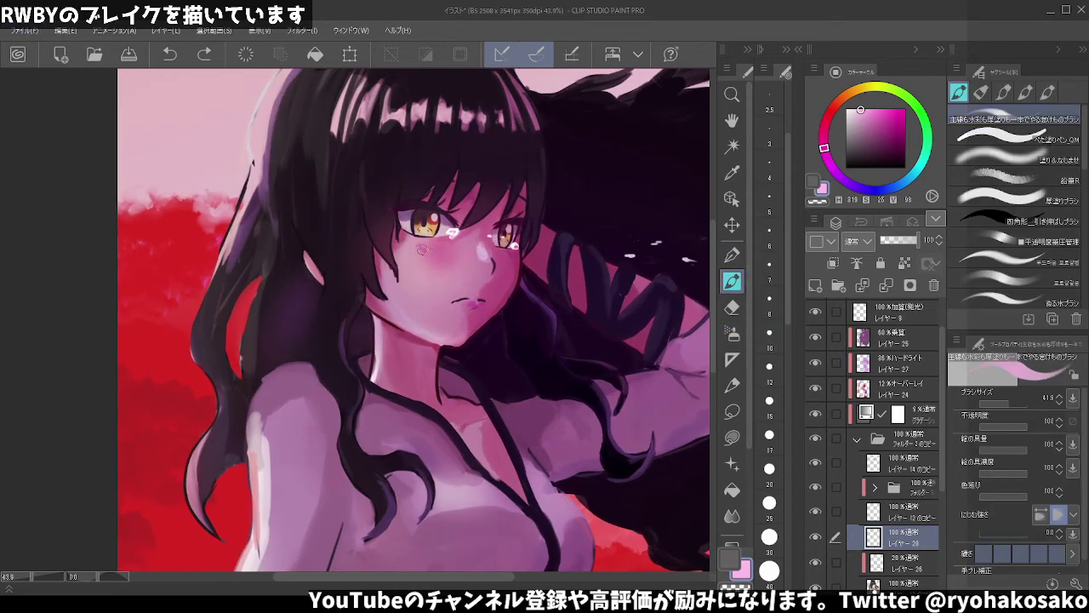
{"action": "left_click_drag", "start_coordinate": [425, 257], "coordinate": [434, 252]}
{"action": "key", "text": "ctrl+z"}
{"action": "key", "text": "ctrl+z"}
{"action": "left_click_drag", "start_coordinate": [861, 109], "coordinate": [878, 118]}
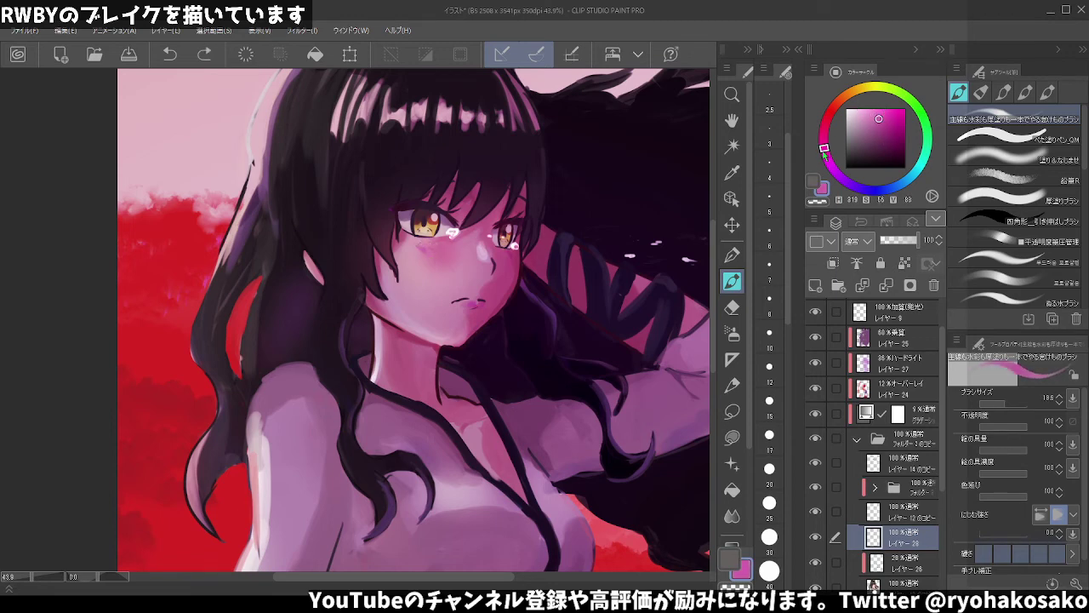
{"action": "mouse_move", "coordinate": [819, 152]}
{"action": "left_mouse_down"}
{"action": "mouse_move", "coordinate": [824, 128]}
{"action": "mouse_move", "coordinate": [883, 118]}
{"action": "left_mouse_up"}
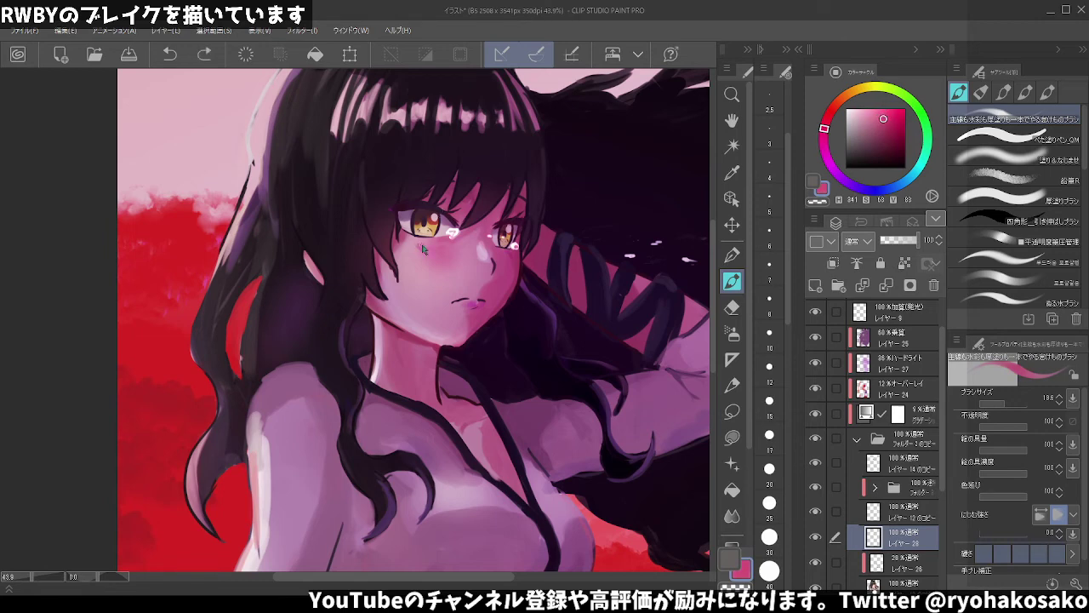
{"action": "mouse_move", "coordinate": [823, 130]}
{"action": "left_mouse_down"}
{"action": "mouse_move", "coordinate": [824, 143]}
{"action": "mouse_move", "coordinate": [880, 124]}
{"action": "left_mouse_up"}
- Try blush strokes beside the left eye with a fine-tuned pink shade, undoing the attempts
{"action": "left_click_drag", "start_coordinate": [418, 244], "coordinate": [432, 246]}
{"action": "key", "text": "ctrl+z"}
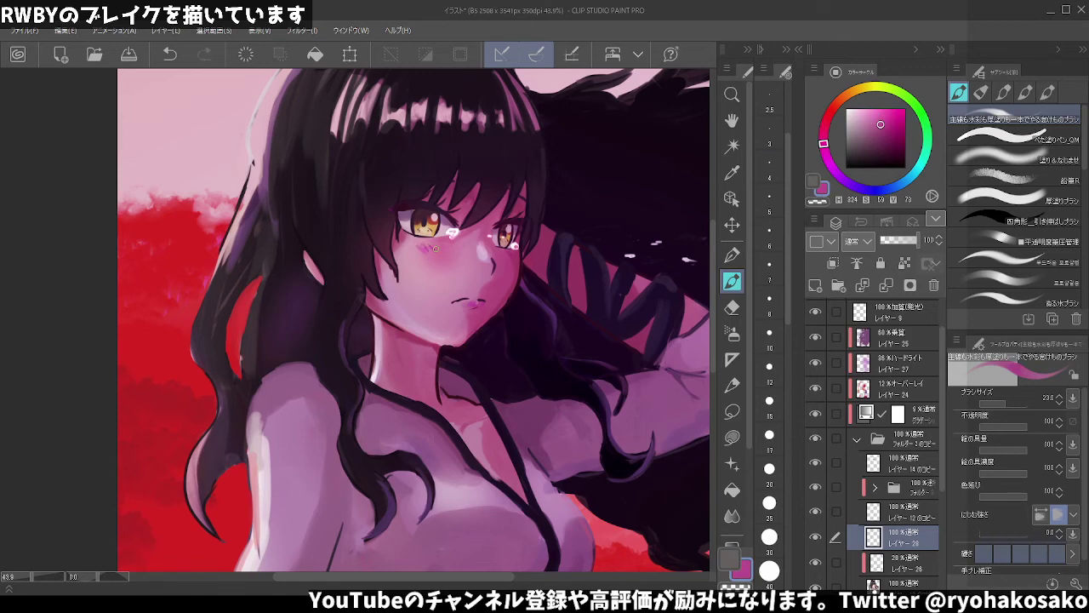
{"action": "key", "text": "ctrl+z"}
{"action": "left_click", "coordinate": [877, 119]}
{"action": "left_click_drag", "start_coordinate": [830, 143], "coordinate": [828, 160]}
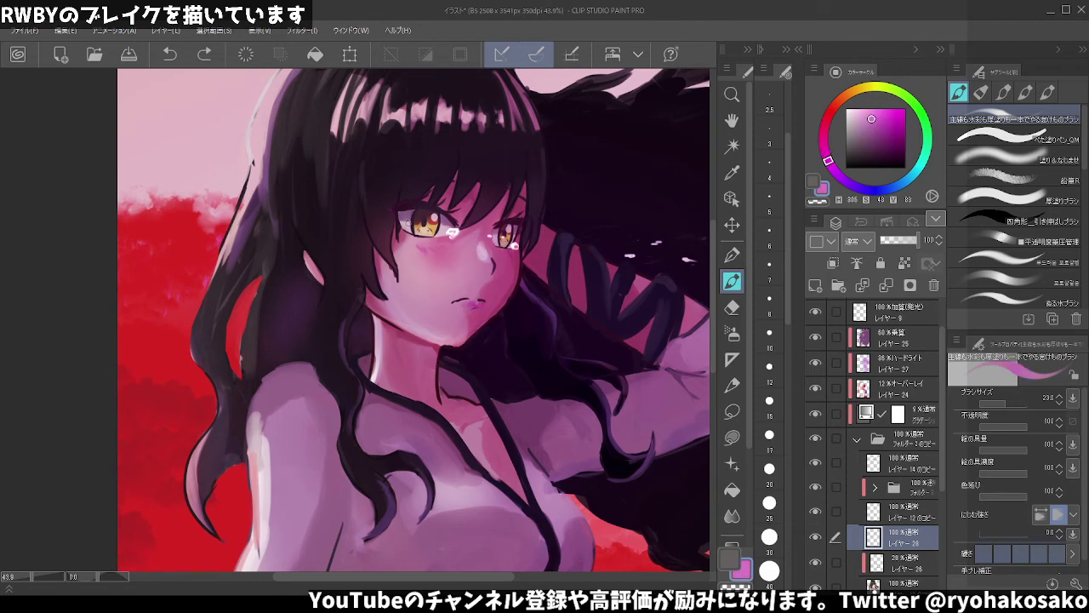
{"action": "left_click_drag", "start_coordinate": [424, 256], "coordinate": [430, 252]}
{"action": "key", "text": "ctrl+z"}
{"action": "key", "text": "ctrl+z"}
{"action": "scroll", "coordinate": [429, 247], "scroll_direction": "up", "scroll_amount": 2}
{"action": "scroll", "coordinate": [428, 252], "scroll_direction": "up", "scroll_amount": 1}
- With the view rotated, paint a small purple-pink blush below the left eye, then rotate back upright
{"action": "key", "text": "asciicircum"}
{"action": "key", "text": "asciicircum"}
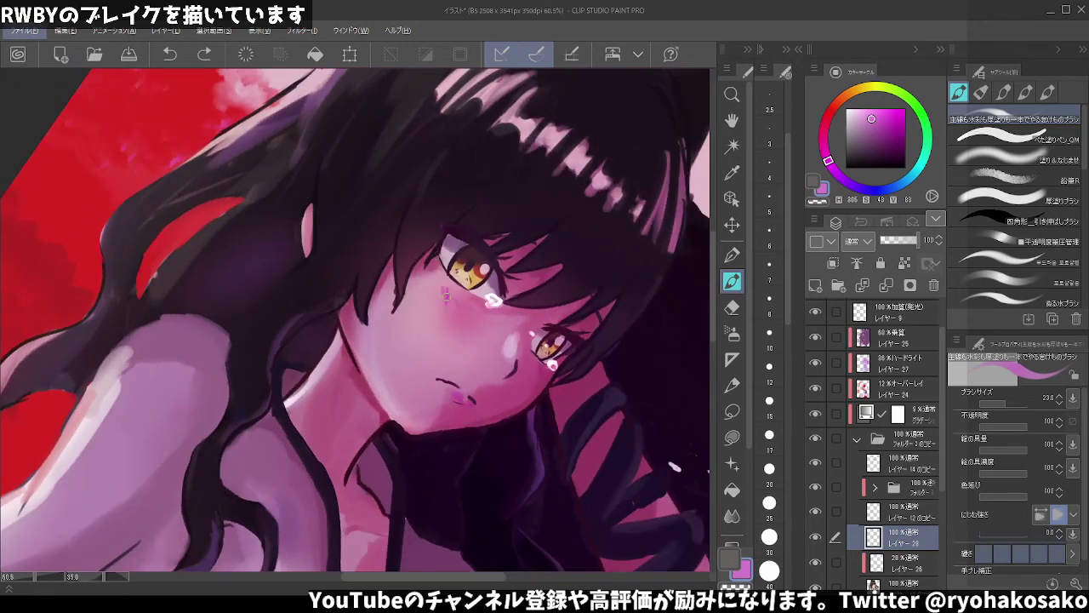
{"action": "key", "text": "ctrl+z"}
{"action": "mouse_move", "coordinate": [445, 293]}
{"action": "left_mouse_down"}
{"action": "mouse_move", "coordinate": [454, 324]}
{"action": "mouse_move", "coordinate": [457, 311]}
{"action": "left_mouse_up"}
{"action": "key", "text": "ctrl+z"}
{"action": "key", "text": "ctrl+z"}
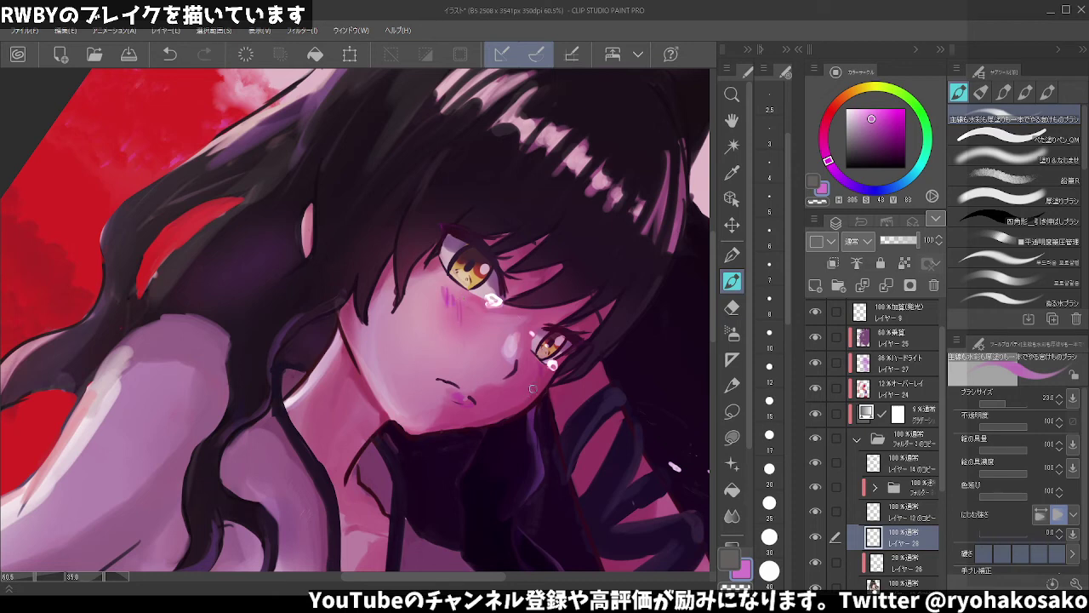
{"action": "key", "text": "ctrl+z"}
{"action": "left_click_drag", "start_coordinate": [539, 373], "coordinate": [544, 387]}
{"action": "key", "text": "ctrl+z"}
{"action": "left_click_drag", "start_coordinate": [477, 341], "coordinate": [534, 345]}
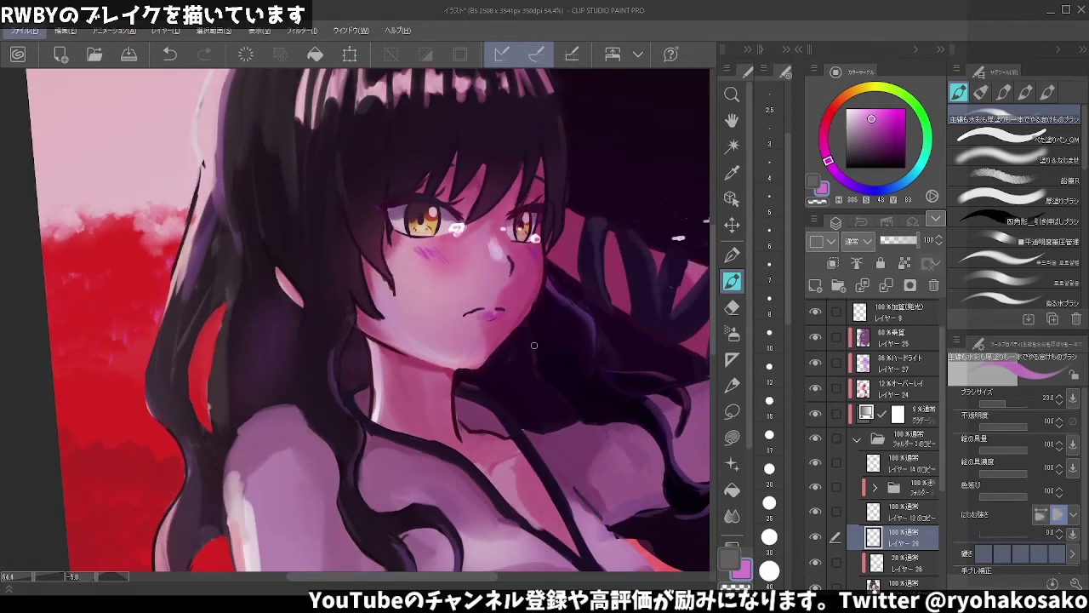
{"action": "scroll", "coordinate": [534, 345], "scroll_direction": "down", "scroll_amount": 3}
{"action": "scroll", "coordinate": [534, 345], "scroll_direction": "down", "scroll_amount": 2}
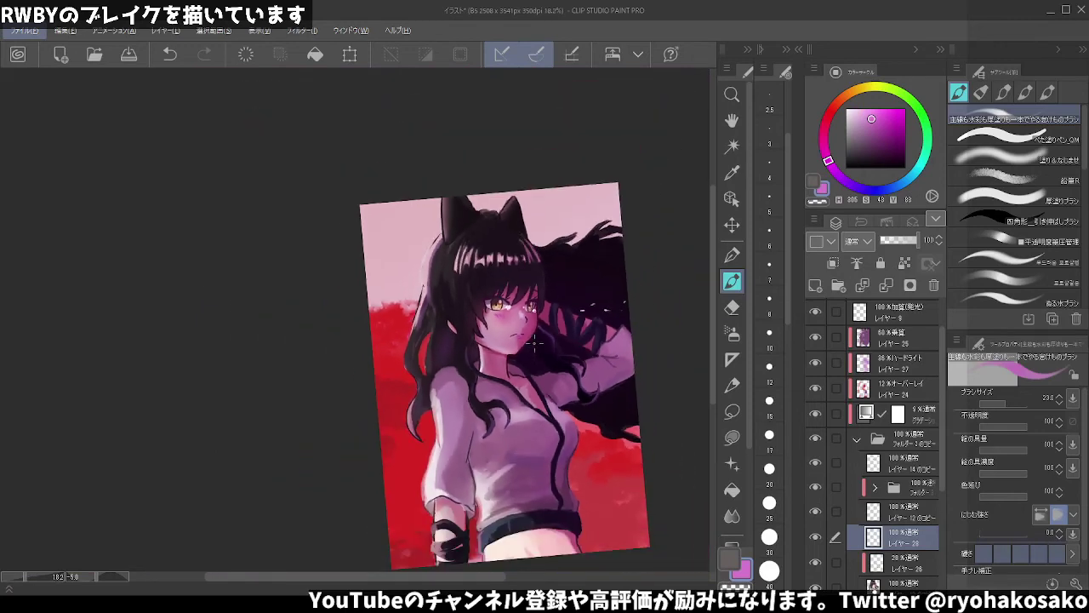
- Paint a stronger pink blush on the left cheek with the half-size 塗り&なじませ brush
{"action": "scroll", "coordinate": [534, 345], "scroll_direction": "up", "scroll_amount": 2}
{"action": "scroll", "coordinate": [523, 328], "scroll_direction": "up", "scroll_amount": 1}
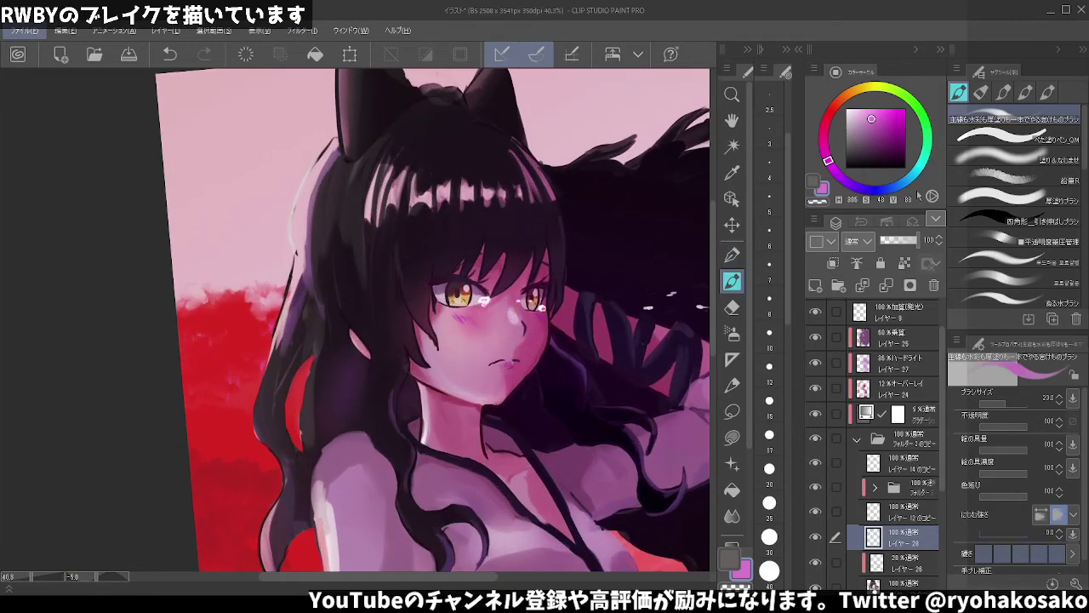
{"action": "left_click", "coordinate": [1013, 155]}
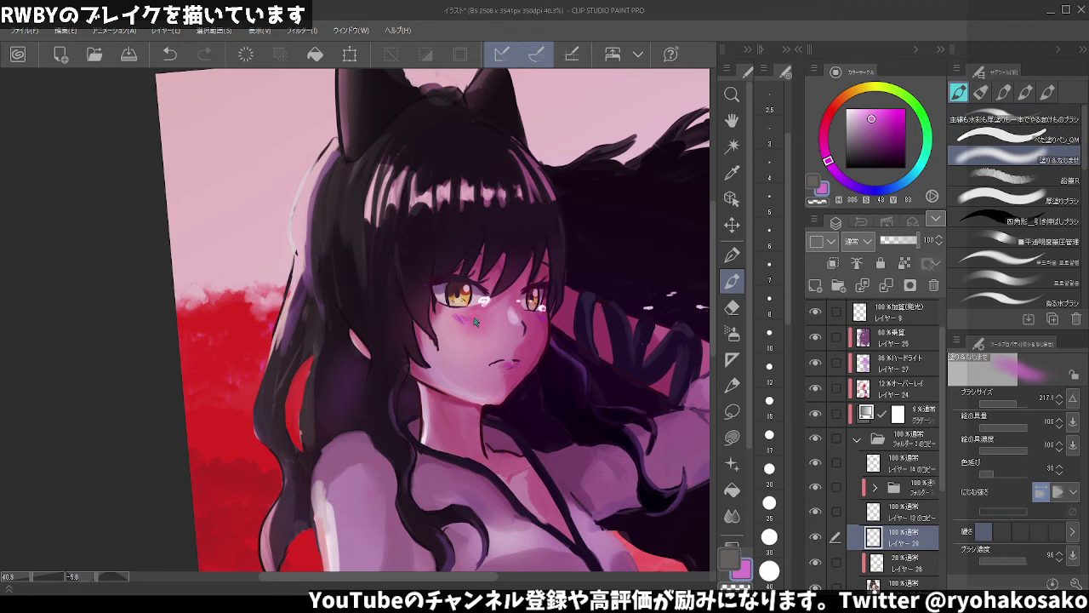
{"action": "left_click_drag", "start_coordinate": [464, 284], "coordinate": [451, 284]}
{"action": "left_click_drag", "start_coordinate": [469, 320], "coordinate": [458, 322]}
{"action": "key", "text": "alt"}
- Cover the eye's white catchlight with a slightly darker sampled skin tone at brush size 55
{"action": "scroll", "coordinate": [397, 308], "scroll_direction": "up", "scroll_amount": 1}
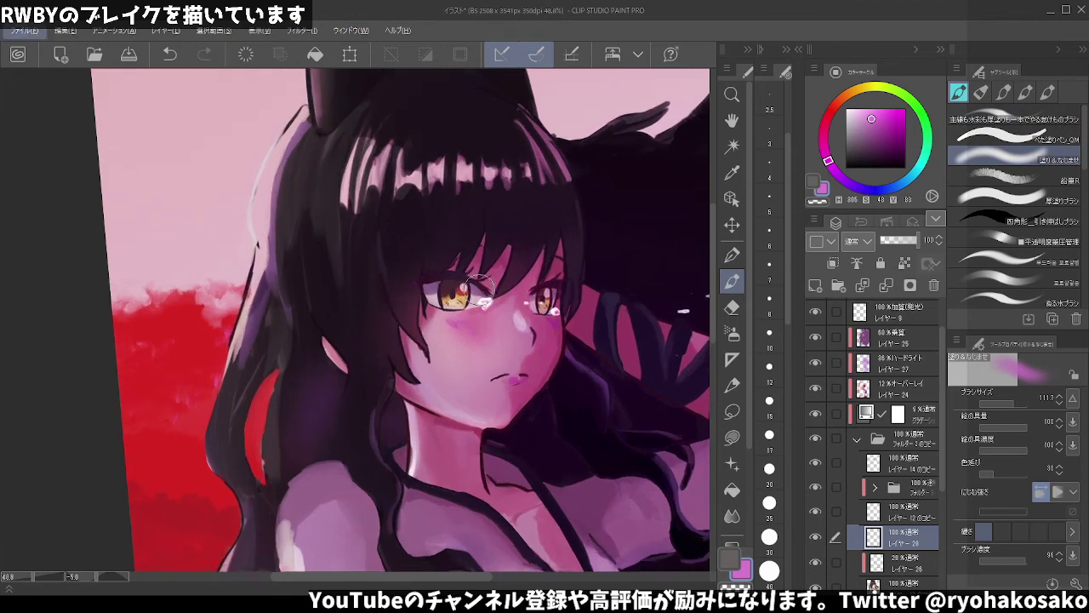
{"action": "scroll", "coordinate": [408, 311], "scroll_direction": "up", "scroll_amount": 1}
{"action": "scroll", "coordinate": [421, 313], "scroll_direction": "up", "scroll_amount": 1}
{"action": "scroll", "coordinate": [430, 315], "scroll_direction": "up", "scroll_amount": 1}
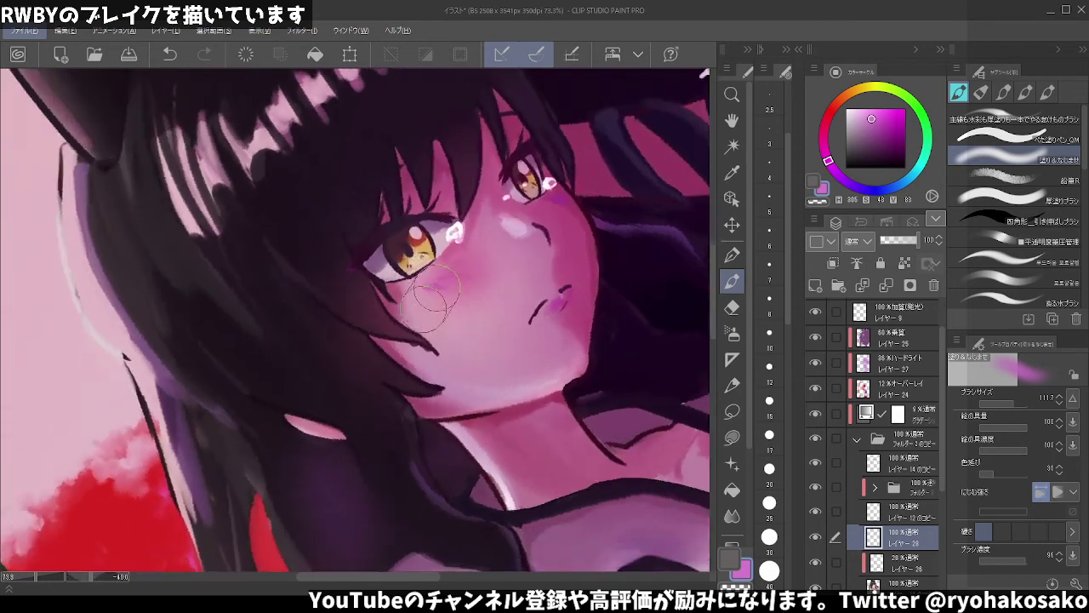
{"action": "left_click_drag", "start_coordinate": [434, 319], "coordinate": [378, 259]}
{"action": "scroll", "coordinate": [378, 258], "scroll_direction": "up", "scroll_amount": 1}
{"action": "scroll", "coordinate": [375, 255], "scroll_direction": "up", "scroll_amount": 2}
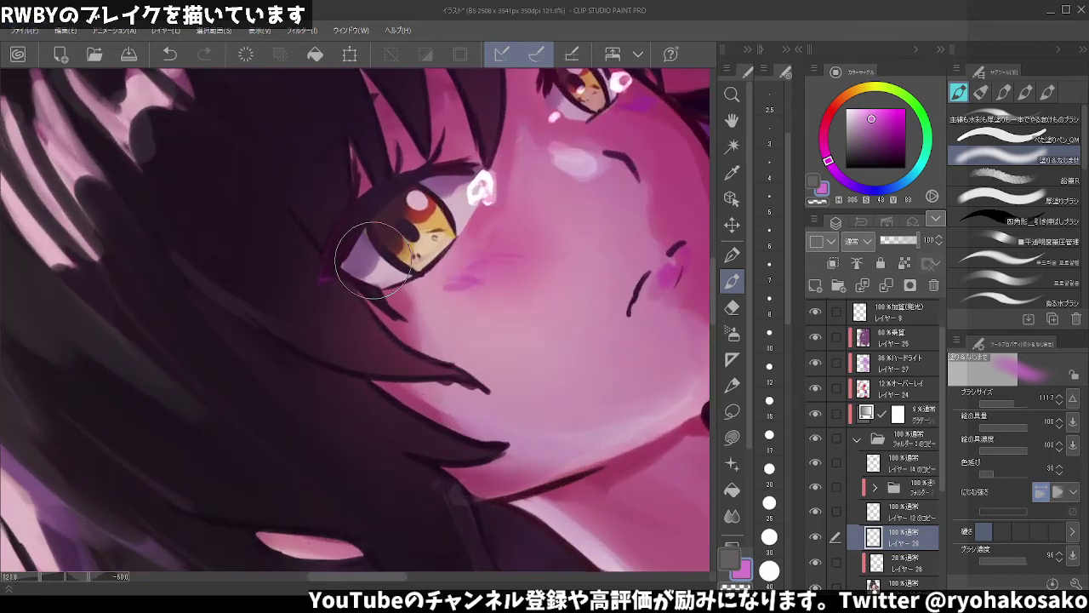
{"action": "left_click", "coordinate": [476, 209], "text": "alt"}
{"action": "left_click_drag", "start_coordinate": [477, 209], "coordinate": [455, 192]}
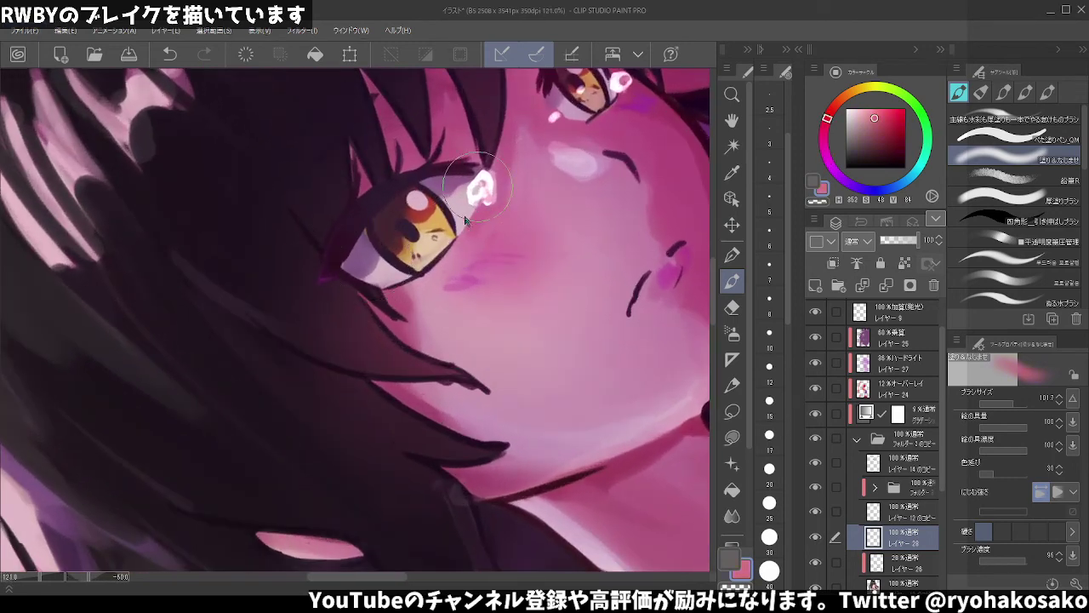
{"action": "left_click", "coordinate": [877, 121]}
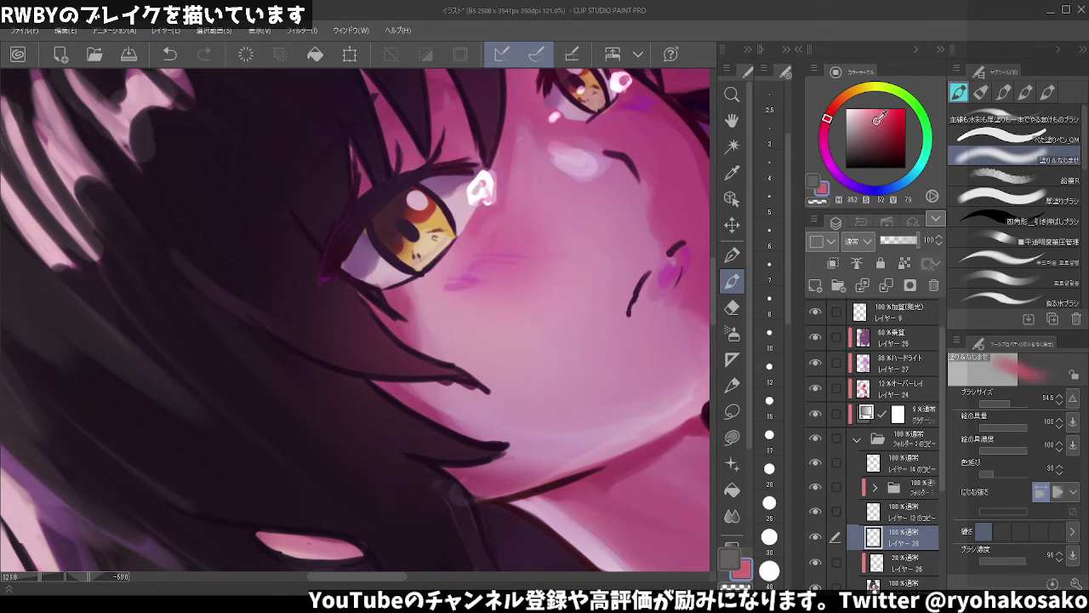
{"action": "mouse_move", "coordinate": [464, 200]}
{"action": "left_mouse_down"}
{"action": "mouse_move", "coordinate": [460, 183]}
{"action": "mouse_move", "coordinate": [481, 197]}
{"action": "left_mouse_up"}
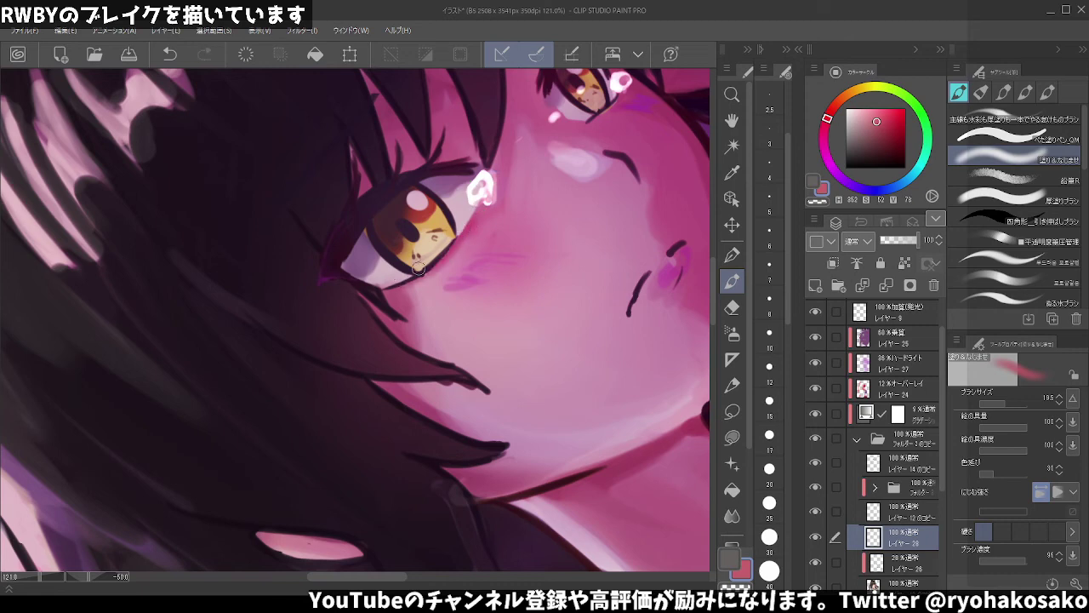
{"action": "scroll", "coordinate": [451, 252], "scroll_direction": "down", "scroll_amount": 1}
{"action": "scroll", "coordinate": [412, 273], "scroll_direction": "down", "scroll_amount": 1}
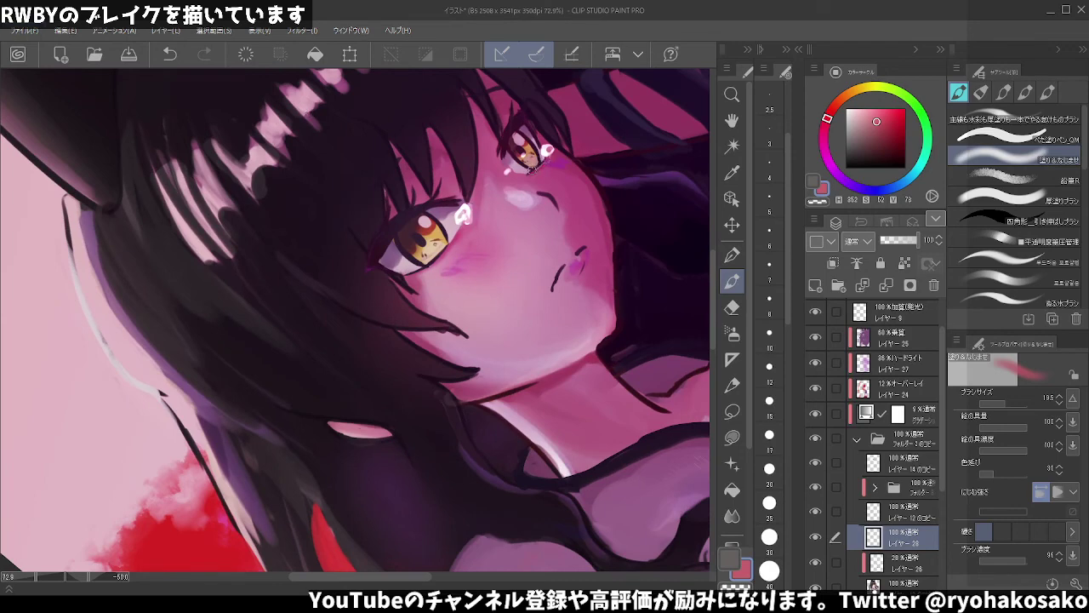
{"action": "left_click_drag", "start_coordinate": [560, 154], "coordinate": [549, 271]}
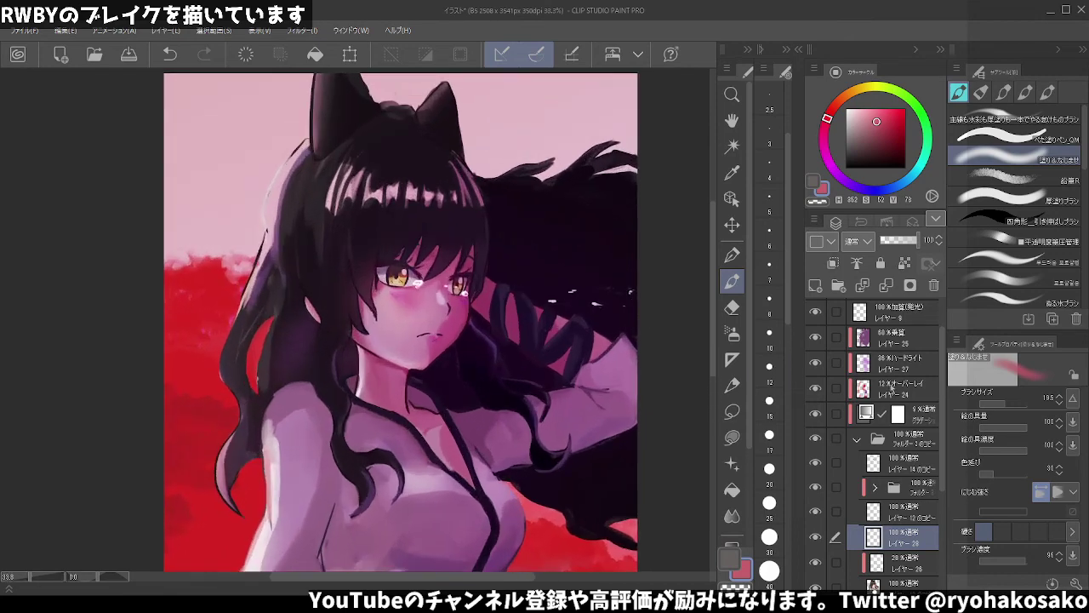
- Select the additive glow layer and set up the flat-fill pen べた塗りペン_QM with a pale colour
{"action": "left_click", "coordinate": [892, 369]}
{"action": "scroll", "coordinate": [626, 319], "scroll_direction": "up", "scroll_amount": 2}
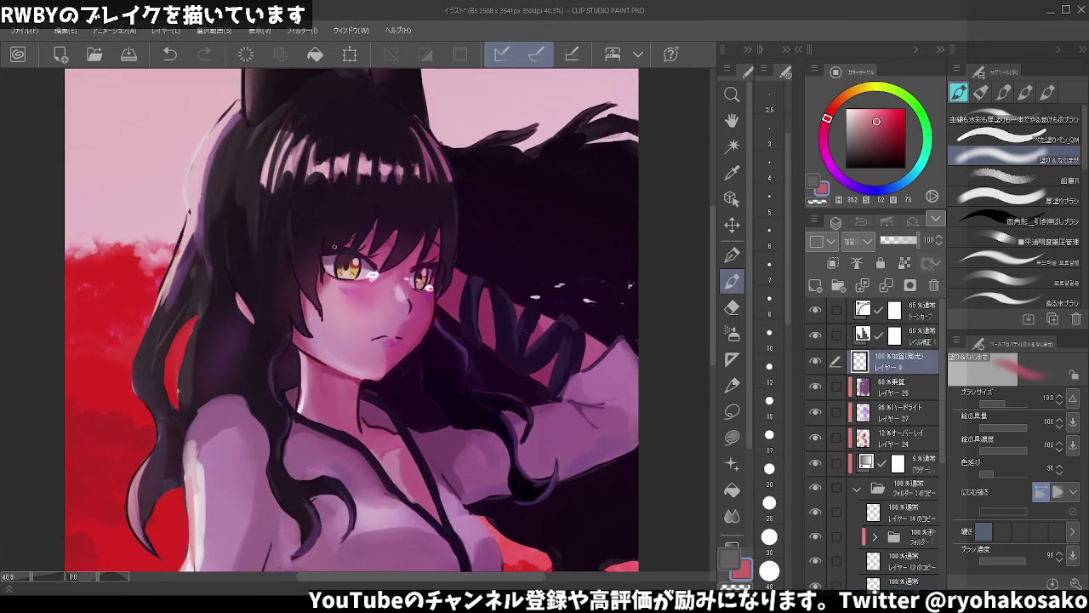
{"action": "left_click_drag", "start_coordinate": [542, 272], "coordinate": [540, 324]}
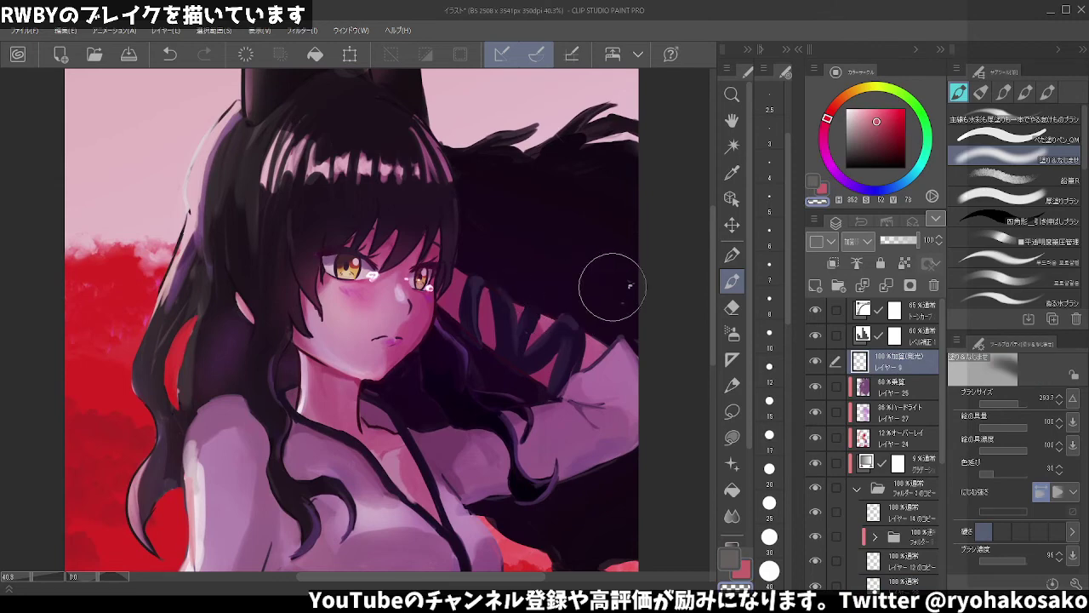
{"action": "left_click", "coordinate": [855, 112]}
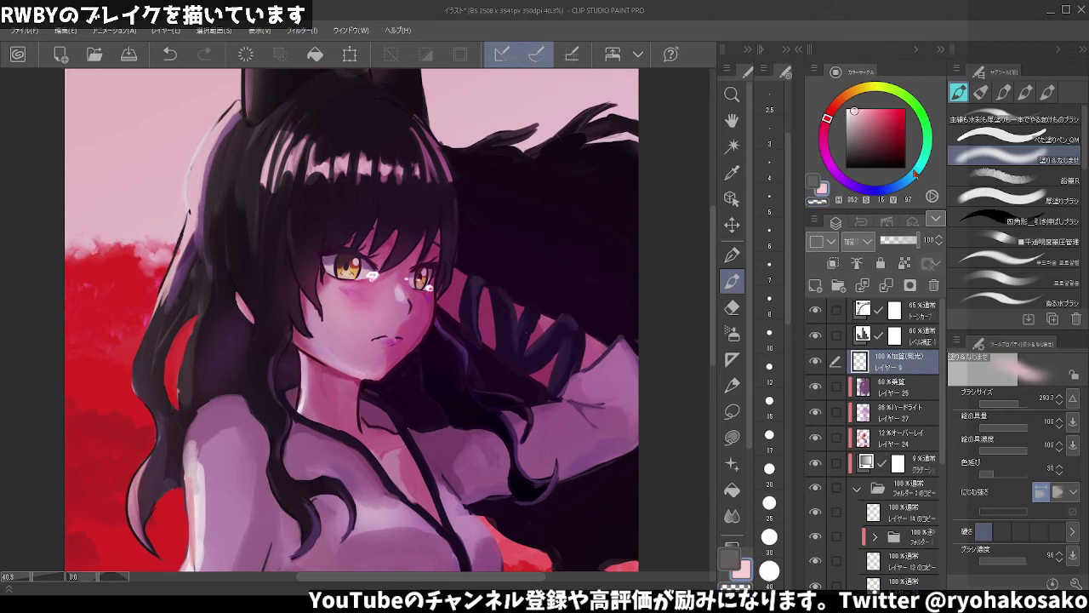
{"action": "left_click", "coordinate": [996, 125]}
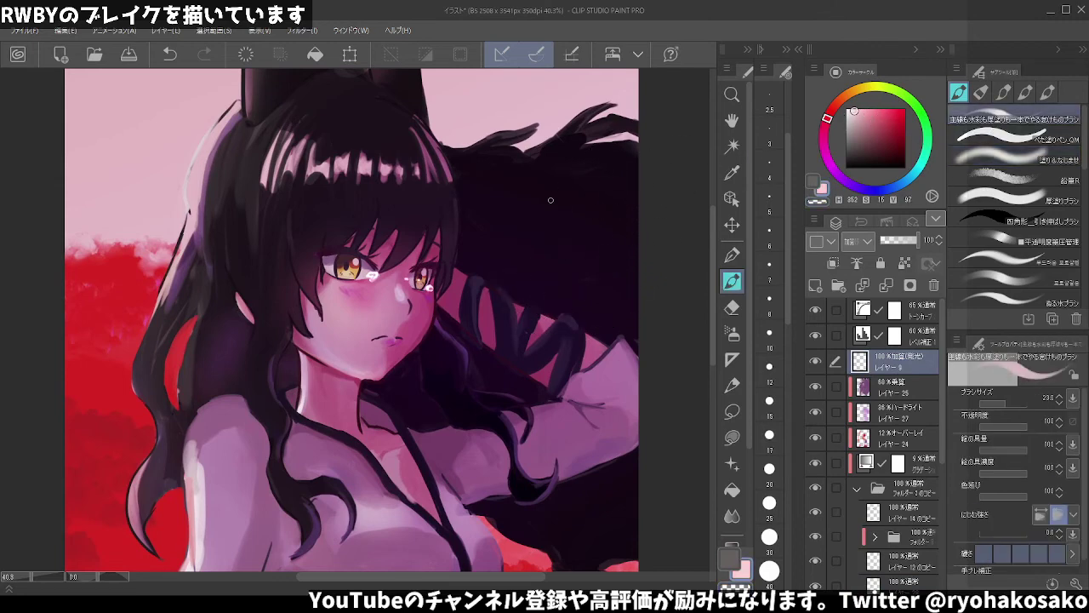
{"action": "left_click", "coordinate": [1013, 134]}
{"action": "key", "text": "bracketleft"}
{"action": "key", "text": "bracketleft"}
{"action": "key", "text": "bracketleft"}
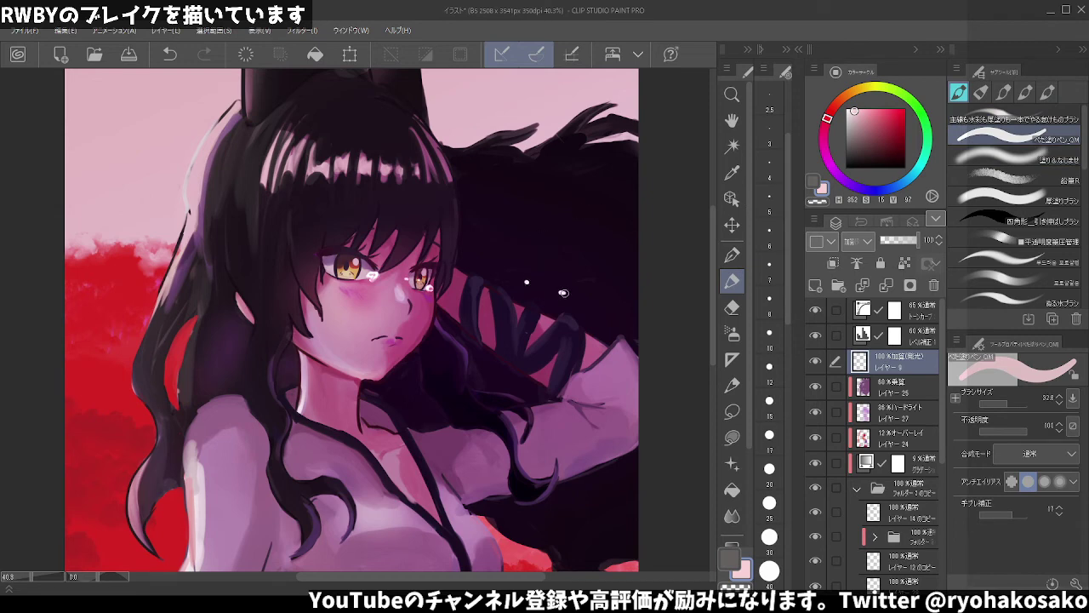
- At brush size 20, place a small white sparkle dot in the dark hair
{"action": "key", "text": "ctrl+z"}
{"action": "key", "text": "bracketleft"}
{"action": "key", "text": "bracketleft"}
{"action": "key", "text": "bracketright"}
{"action": "left_click", "coordinate": [1014, 125]}
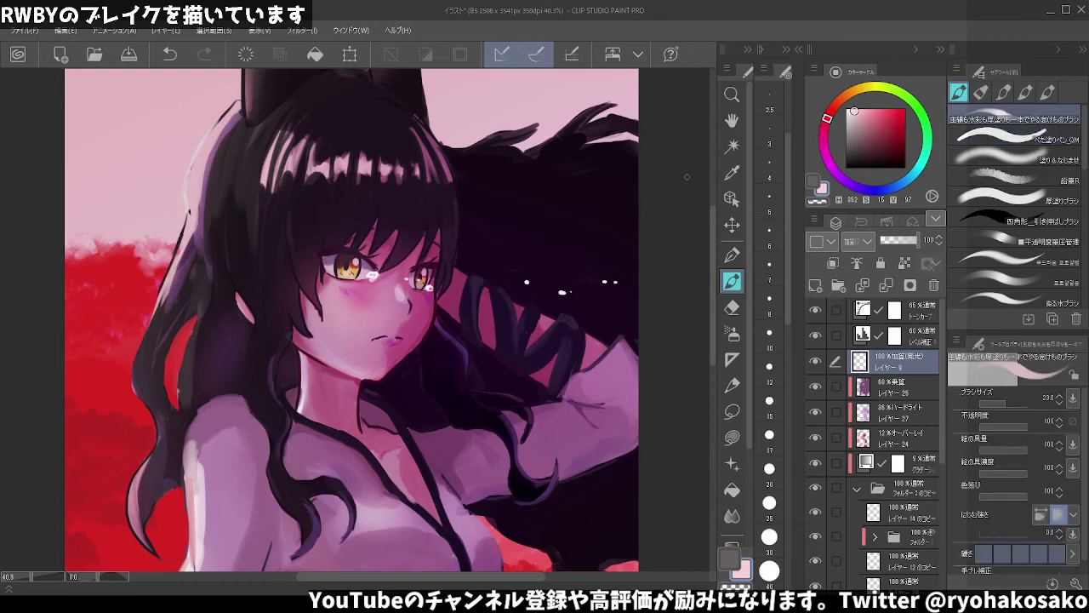
{"action": "key", "text": "ctrl+z"}
{"action": "key", "text": "ctrl+z"}
{"action": "left_click", "coordinate": [526, 282]}
{"action": "key", "text": "ctrl+z"}
- Reposition the white sparkle dot in the hair and zoom out to check the piece
{"action": "left_click", "coordinate": [515, 281]}
{"action": "scroll", "coordinate": [515, 281], "scroll_direction": "down", "scroll_amount": 1}
{"action": "scroll", "coordinate": [536, 264], "scroll_direction": "down", "scroll_amount": 1}
{"action": "scroll", "coordinate": [553, 251], "scroll_direction": "down", "scroll_amount": 1}
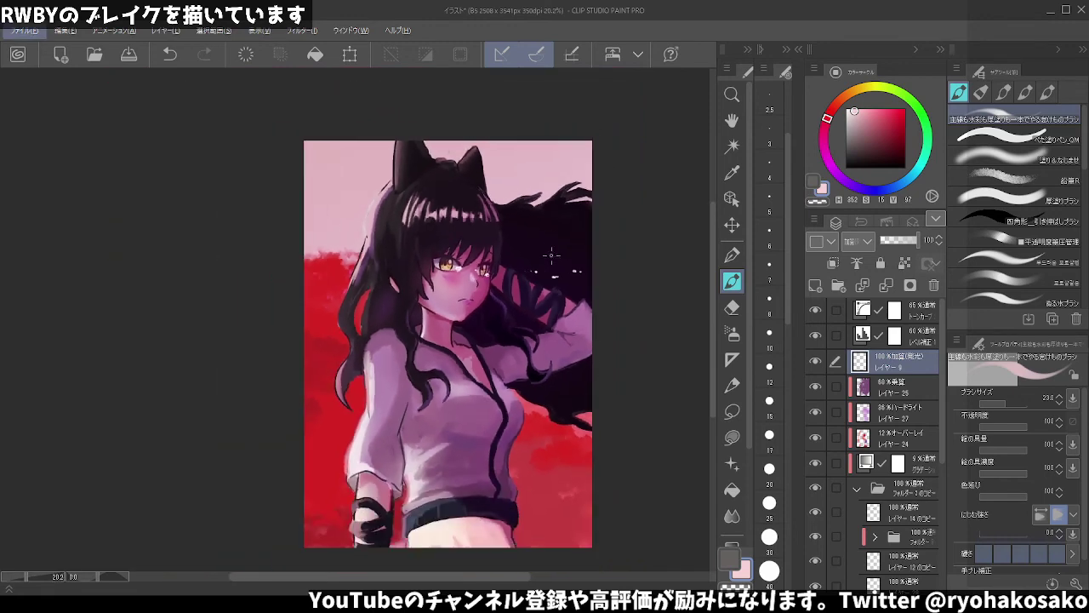
{"action": "scroll", "coordinate": [558, 242], "scroll_direction": "down", "scroll_amount": 1}
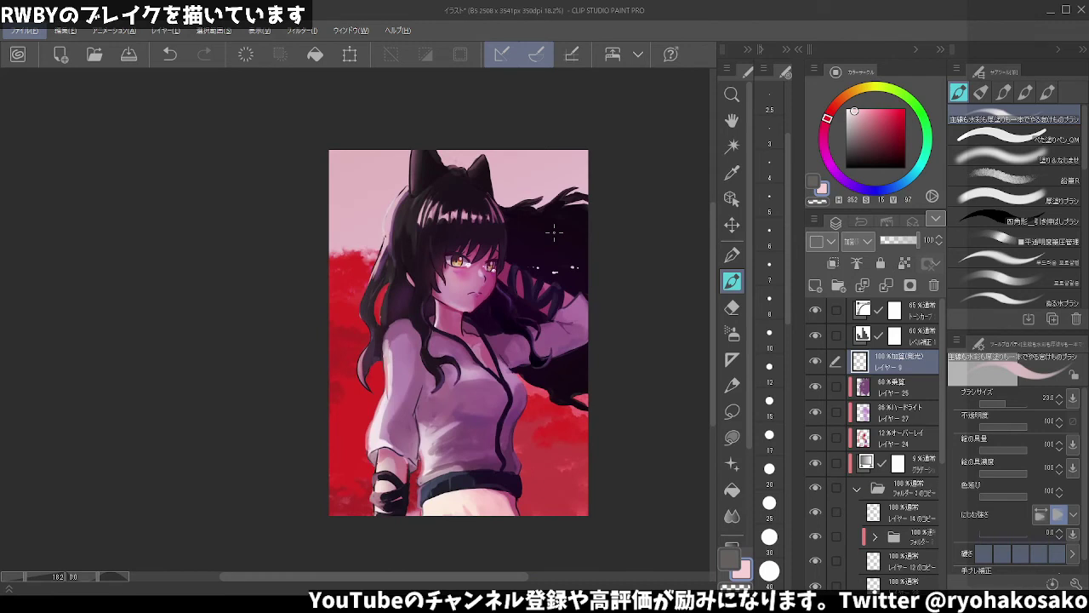
{"action": "scroll", "coordinate": [554, 231], "scroll_direction": "up", "scroll_amount": 2}
{"action": "scroll", "coordinate": [555, 231], "scroll_direction": "up", "scroll_amount": 1}
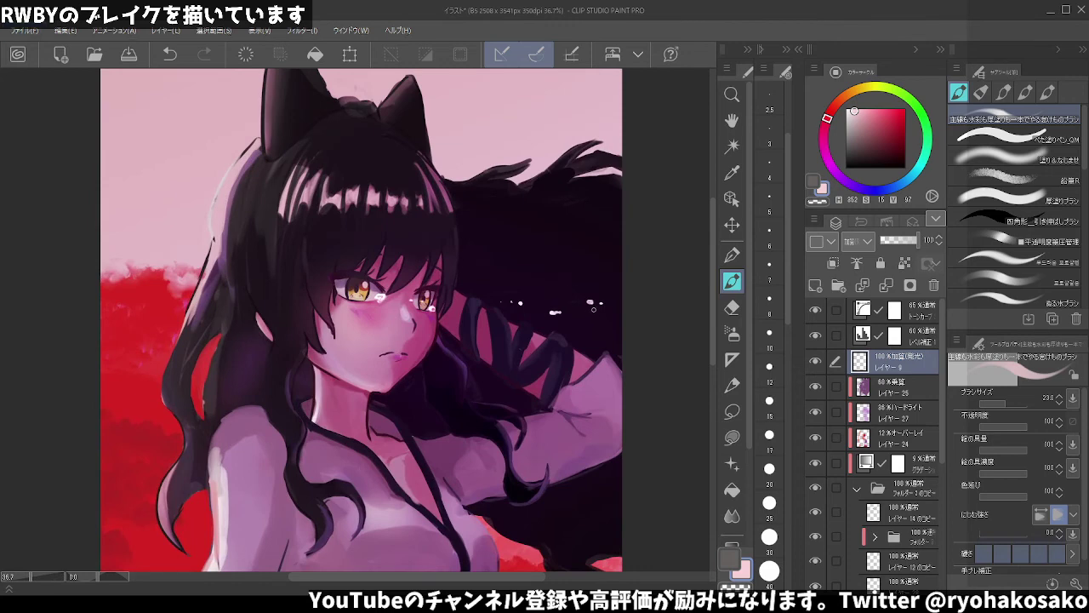
- At brush size about 41, dab a bigger white sparkle in the hair right of the face and review
{"action": "key", "text": "ctrl+z"}
{"action": "left_click", "coordinate": [612, 314]}
{"action": "key", "text": "ctrl+z"}
{"action": "left_click_drag", "start_coordinate": [491, 302], "coordinate": [492, 294]}
{"action": "left_click", "coordinate": [496, 296]}
{"action": "scroll", "coordinate": [529, 330], "scroll_direction": "down", "scroll_amount": 3}
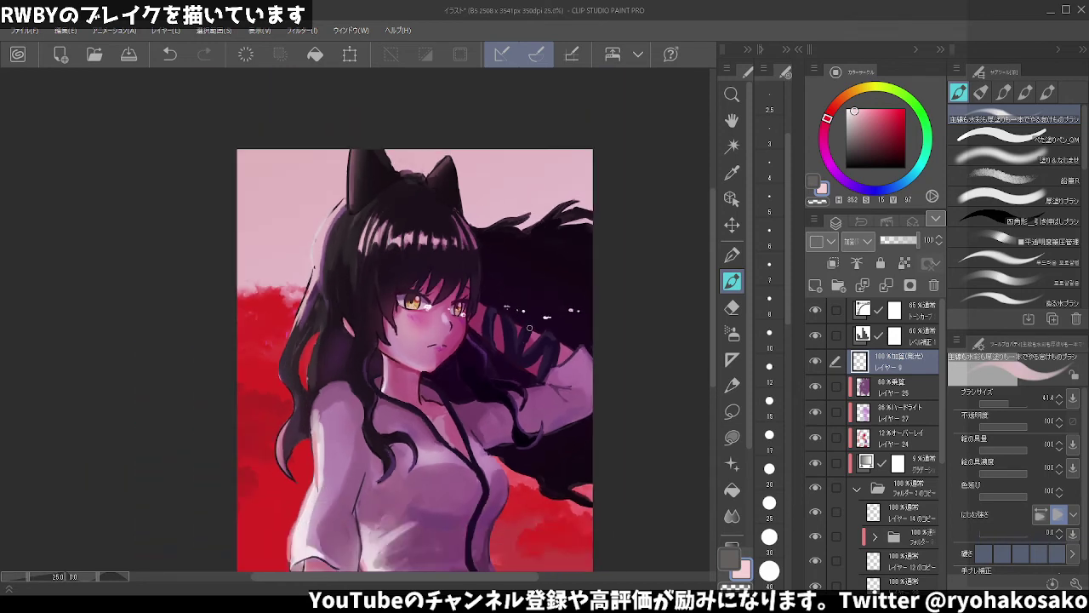
{"action": "scroll", "coordinate": [609, 263], "scroll_direction": "down", "scroll_amount": 1}
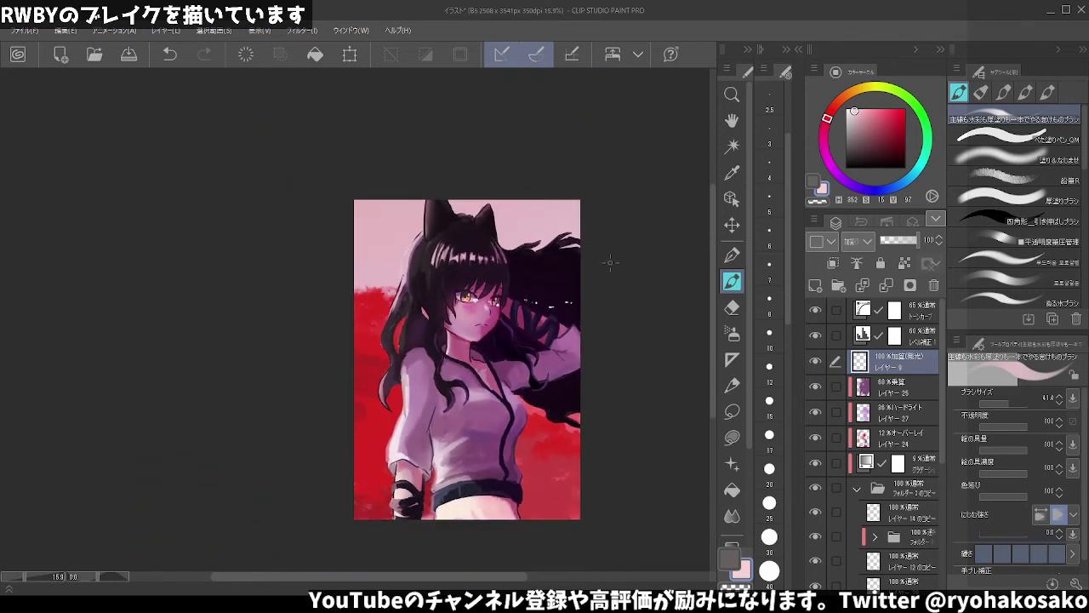
{"action": "scroll", "coordinate": [587, 340], "scroll_direction": "up", "scroll_amount": 1}
{"action": "scroll", "coordinate": [586, 343], "scroll_direction": "up", "scroll_amount": 2}
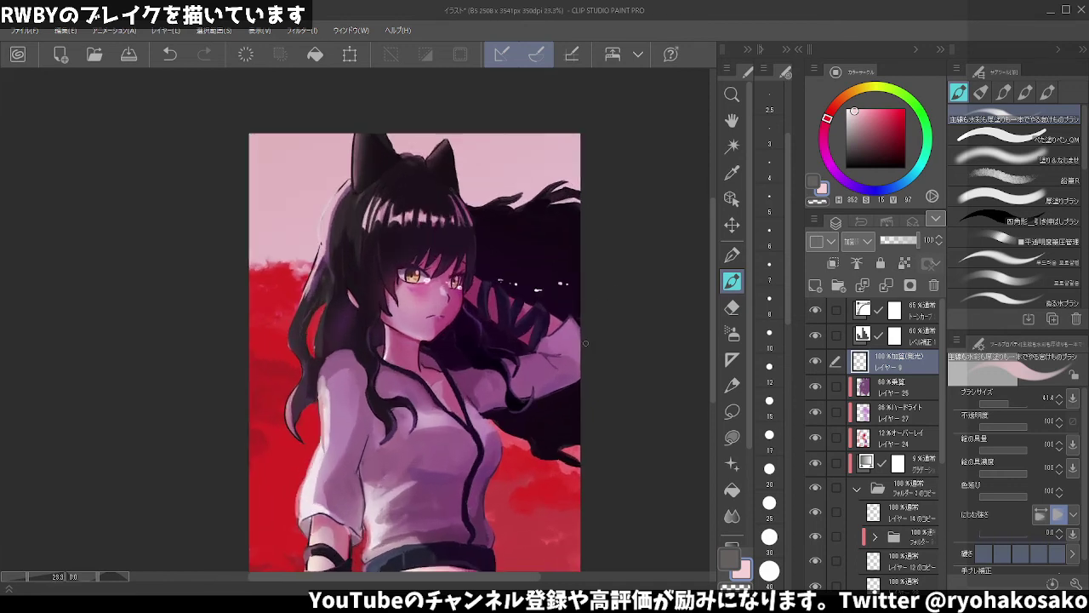
{"action": "scroll", "coordinate": [582, 380], "scroll_direction": "down", "scroll_amount": 2}
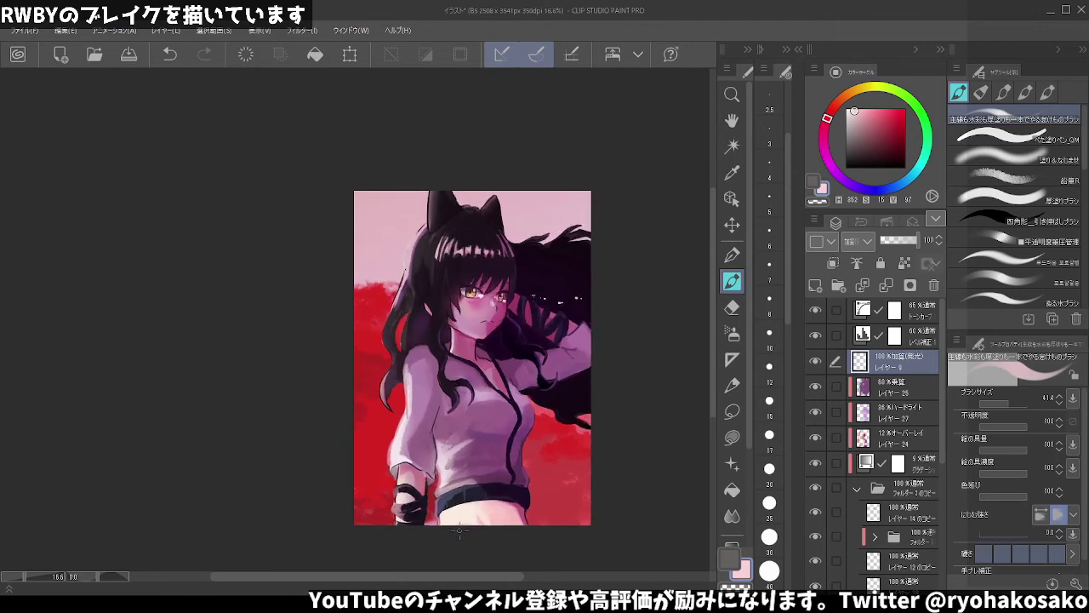
{"action": "scroll", "coordinate": [458, 526], "scroll_direction": "up", "scroll_amount": 1}
{"action": "scroll", "coordinate": [458, 526], "scroll_direction": "up", "scroll_amount": 1}
{"action": "scroll", "coordinate": [458, 526], "scroll_direction": "up", "scroll_amount": 1}
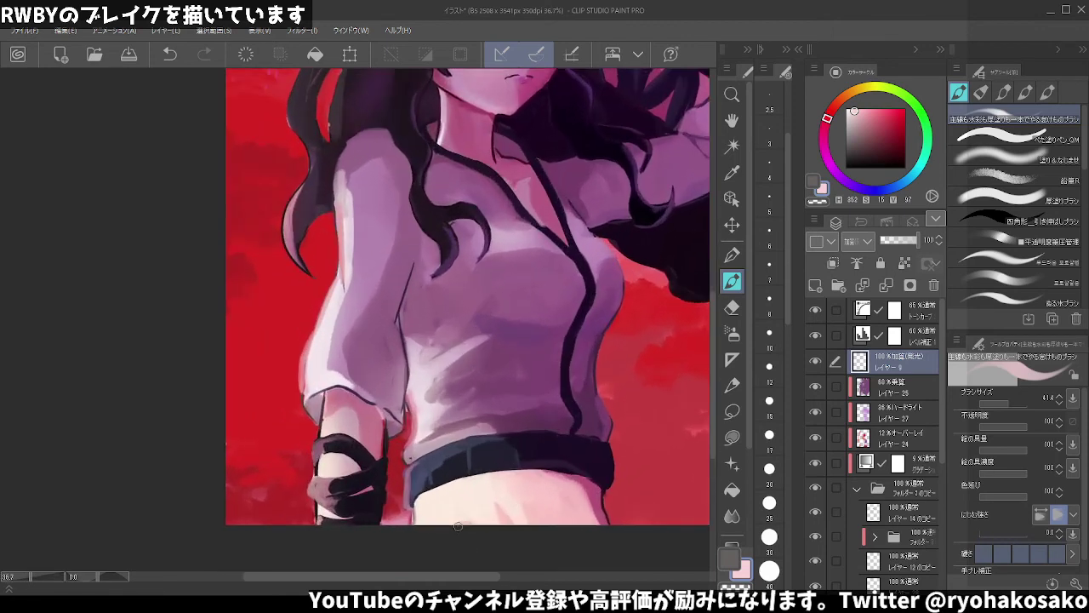
- On layer レイヤー 13のコピー, sample the salmon skin tone and enlarge the brush to about 127
{"action": "left_click", "coordinate": [595, 489], "text": "alt"}
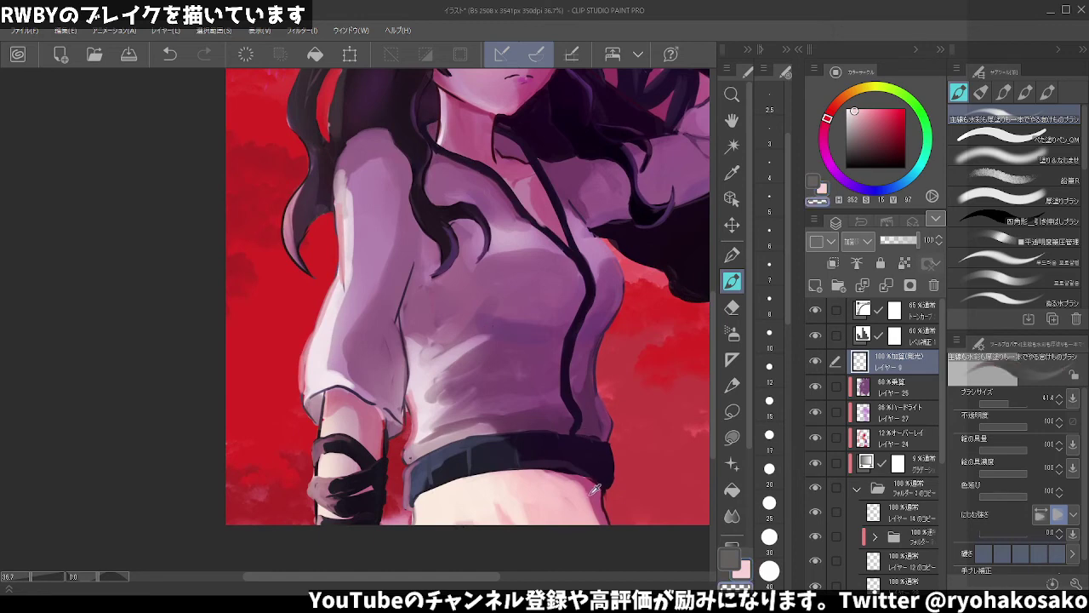
{"action": "scroll", "coordinate": [884, 533], "scroll_direction": "down", "scroll_amount": 3}
{"action": "left_click", "coordinate": [885, 536]}
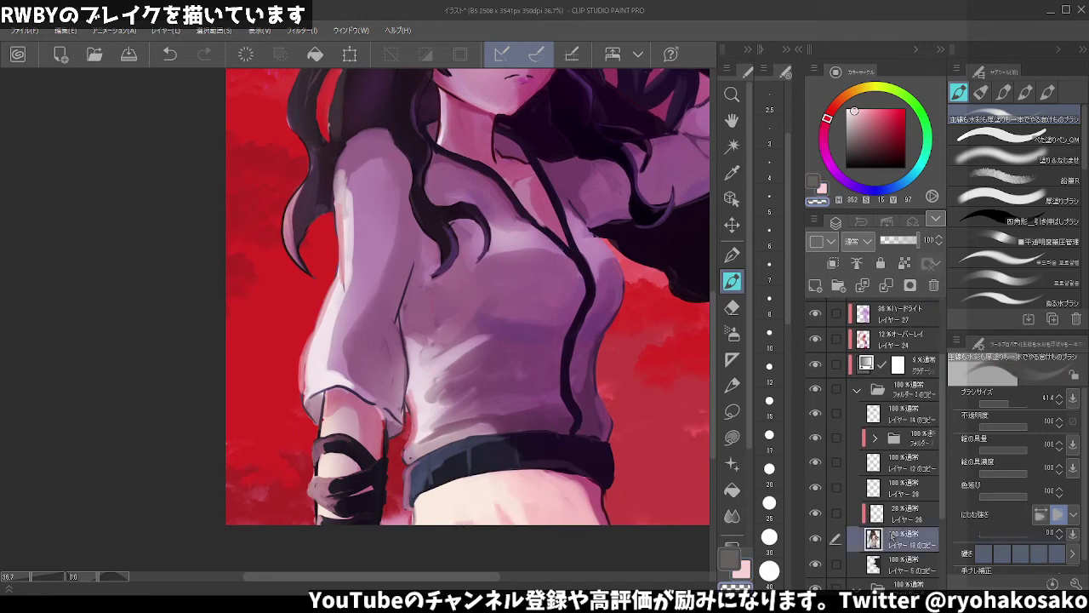
{"action": "left_click", "coordinate": [562, 498], "text": "alt"}
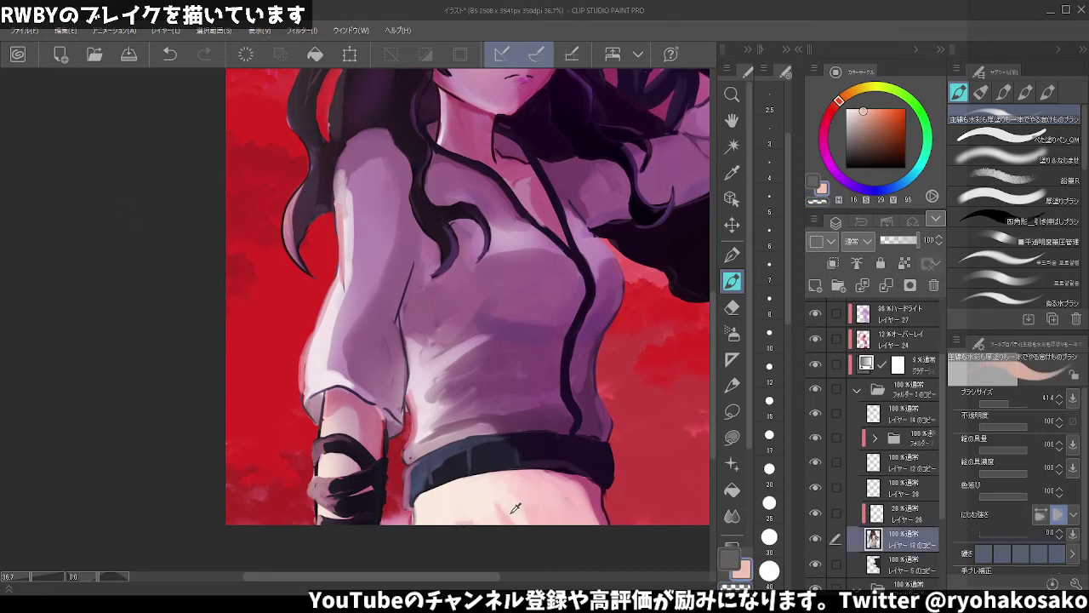
{"action": "left_click_drag", "start_coordinate": [514, 473], "coordinate": [553, 473]}
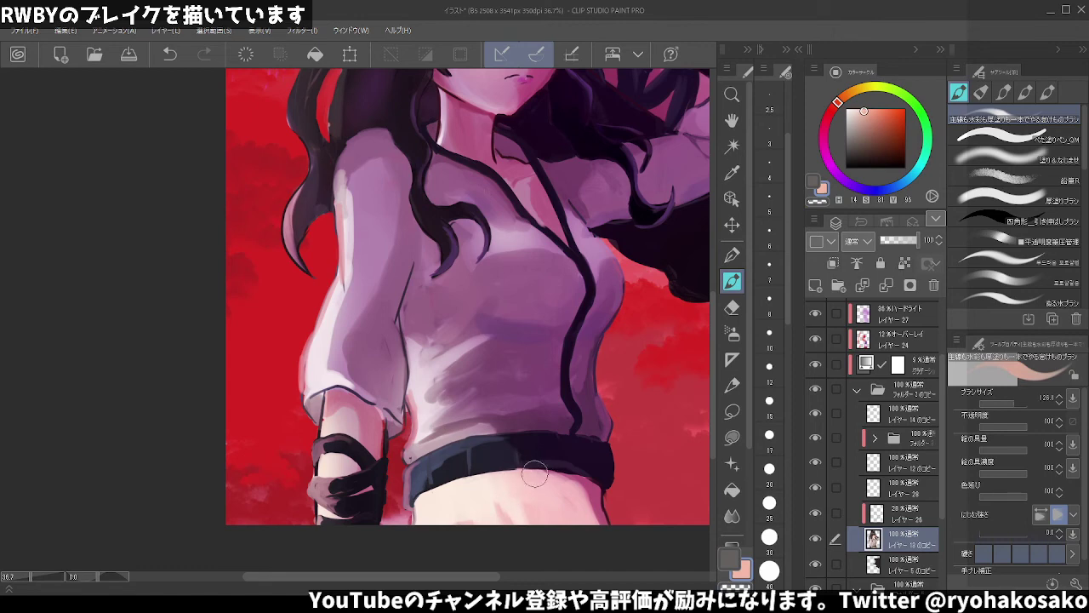
{"action": "key", "text": "ctrl+z"}
- Blend a slightly darker skin tone along the belt's lower edge into the midriff, then zoom out
{"action": "left_click", "coordinate": [567, 480], "text": "alt"}
{"action": "left_click_drag", "start_coordinate": [555, 475], "coordinate": [436, 492]}
{"action": "key", "text": "ctrl+z"}
{"action": "key", "text": "ctrl+z"}
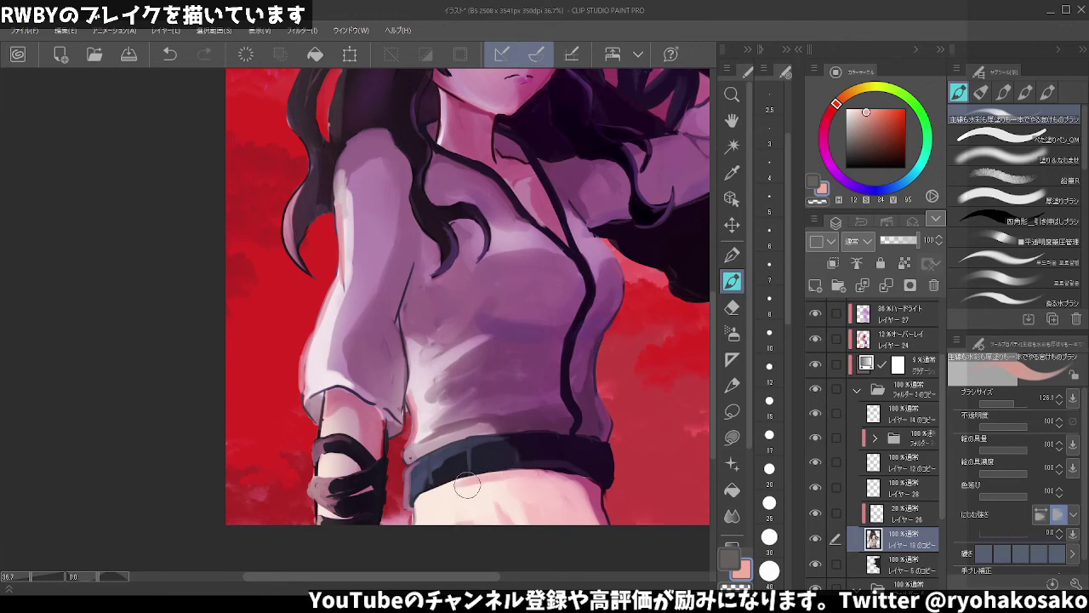
{"action": "left_click_drag", "start_coordinate": [436, 492], "coordinate": [523, 478]}
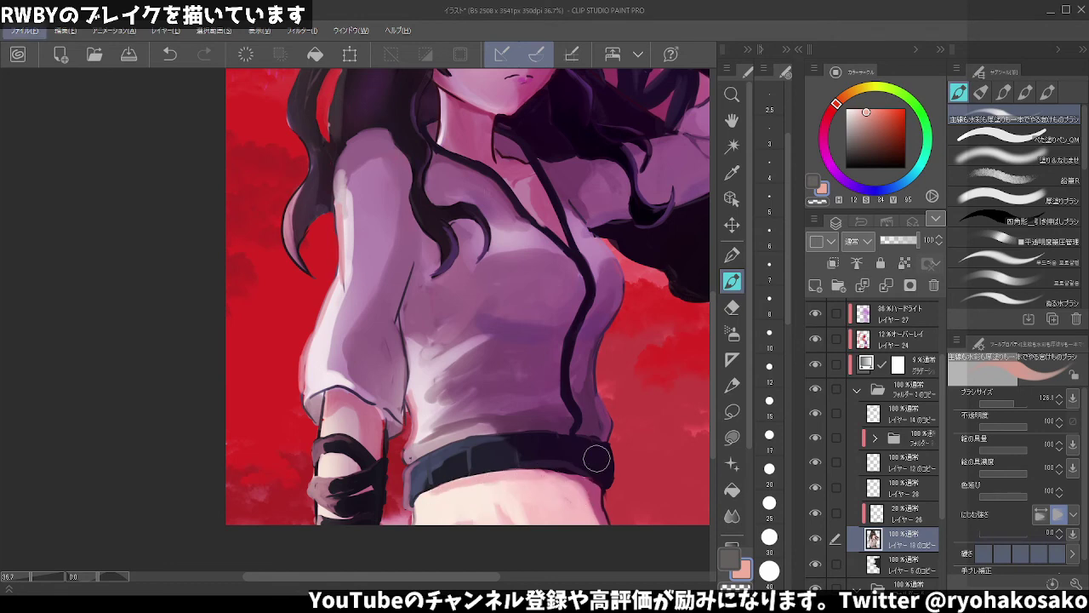
{"action": "key", "text": "ctrl+minus"}
{"action": "scroll", "coordinate": [588, 426], "scroll_direction": "down", "scroll_amount": 2}
{"action": "scroll", "coordinate": [578, 383], "scroll_direction": "down", "scroll_amount": 1}
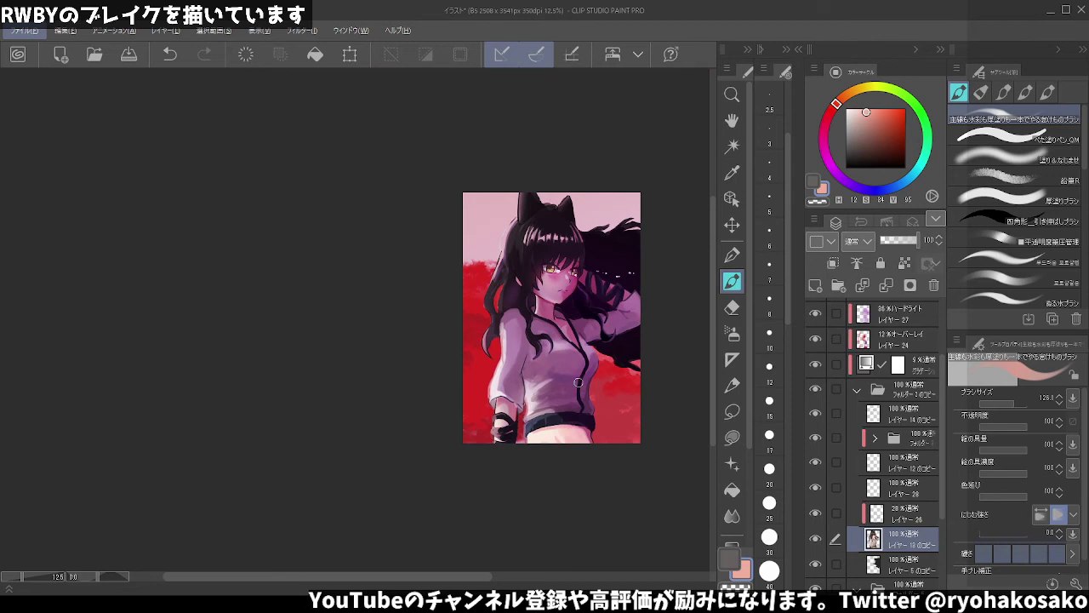
- Turn the overlay Layer 24 back on and lower its opacity from 12 to 10
{"action": "scroll", "coordinate": [578, 383], "scroll_direction": "up", "scroll_amount": 2}
{"action": "scroll", "coordinate": [578, 383], "scroll_direction": "up", "scroll_amount": 1}
{"action": "scroll", "coordinate": [583, 375], "scroll_direction": "down", "scroll_amount": 3}
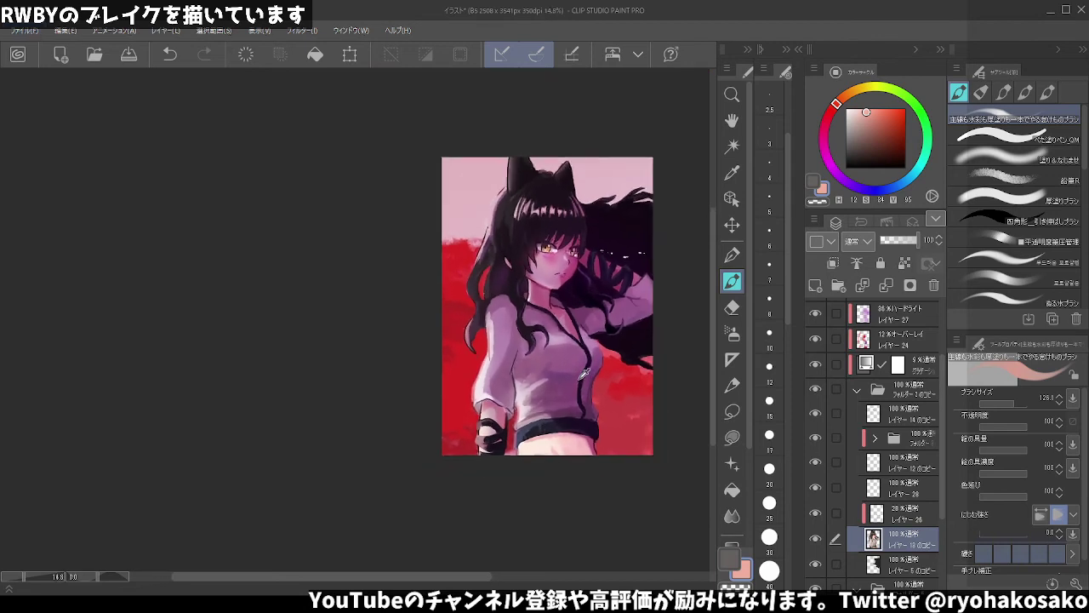
{"action": "scroll", "coordinate": [612, 290], "scroll_direction": "up", "scroll_amount": 1}
{"action": "scroll", "coordinate": [621, 250], "scroll_direction": "up", "scroll_amount": 1}
{"action": "scroll", "coordinate": [851, 358], "scroll_direction": "up", "scroll_amount": 2}
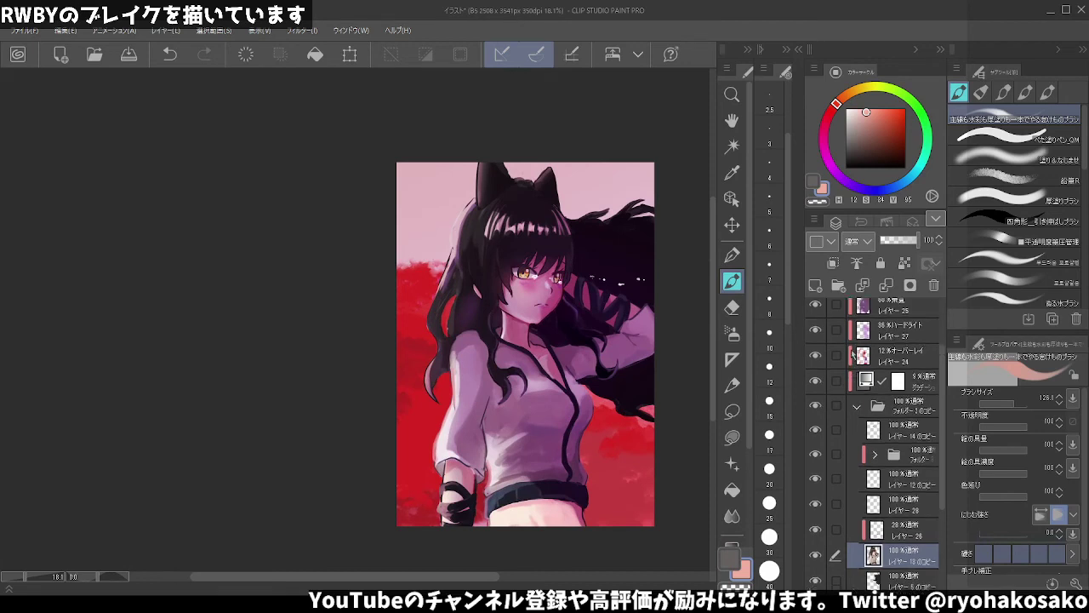
{"action": "scroll", "coordinate": [847, 354], "scroll_direction": "up", "scroll_amount": 1}
{"action": "scroll", "coordinate": [848, 354], "scroll_direction": "up", "scroll_amount": 1}
{"action": "left_click", "coordinate": [882, 432]}
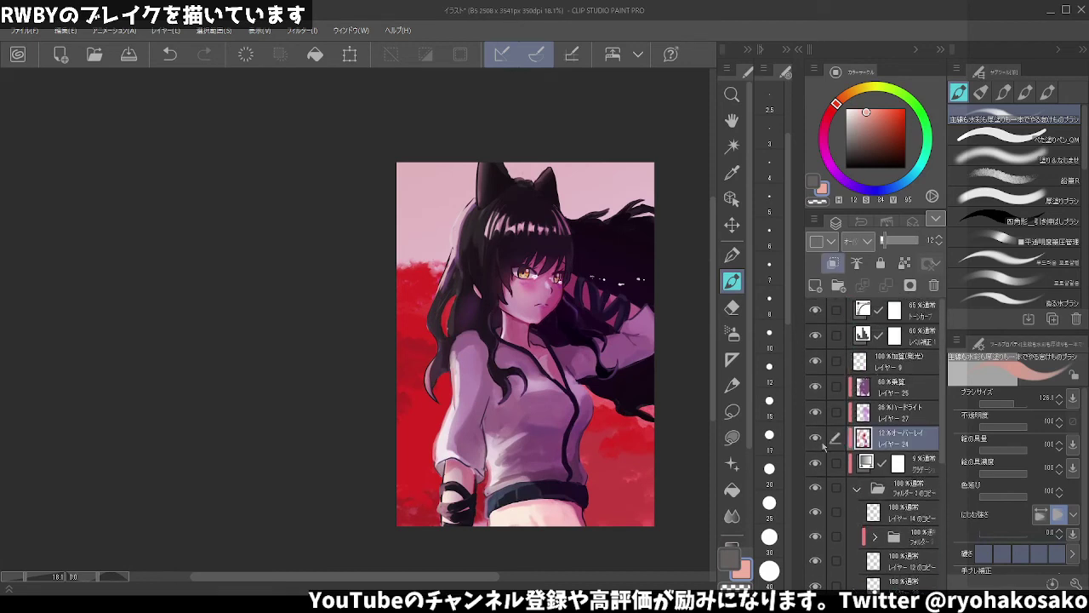
{"action": "left_click", "coordinate": [815, 438]}
{"action": "left_click", "coordinate": [940, 245]}
{"action": "left_click", "coordinate": [939, 246]}
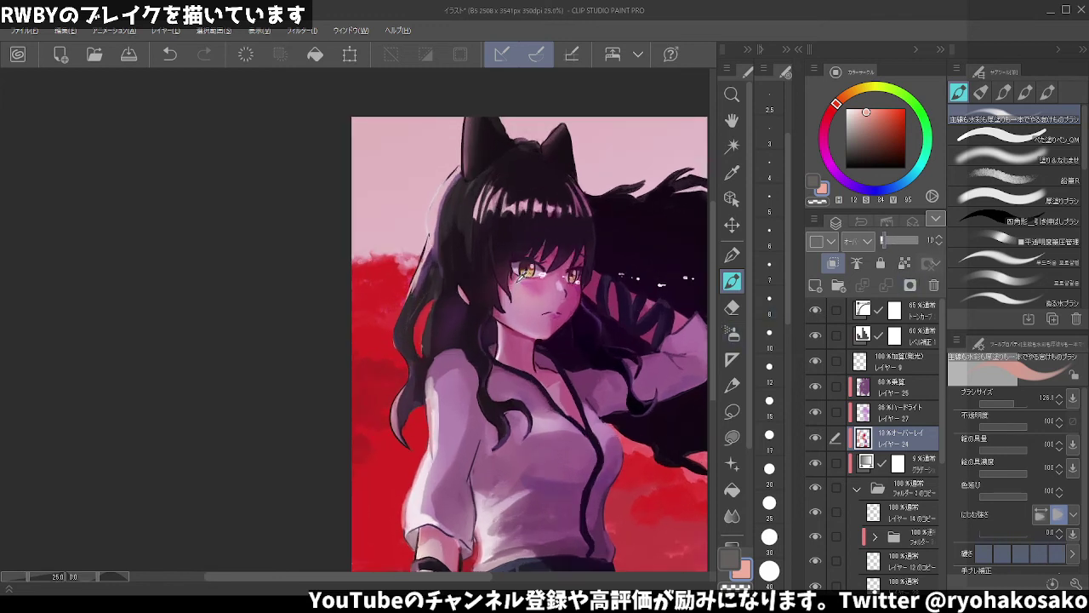
- Add a new layer above Layer 26 and load dark grey with a brush around 830
{"action": "scroll", "coordinate": [514, 283], "scroll_direction": "up", "scroll_amount": 2}
{"action": "scroll", "coordinate": [514, 286], "scroll_direction": "down", "scroll_amount": 2}
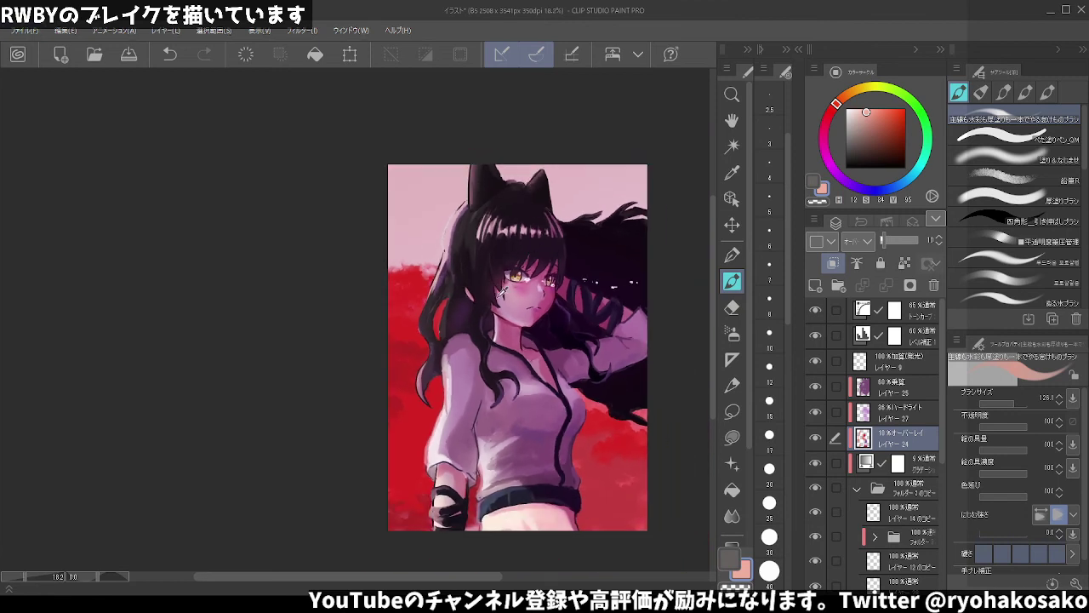
{"action": "scroll", "coordinate": [655, 324], "scroll_direction": "up", "scroll_amount": 1}
{"action": "scroll", "coordinate": [868, 483], "scroll_direction": "down", "scroll_amount": 1}
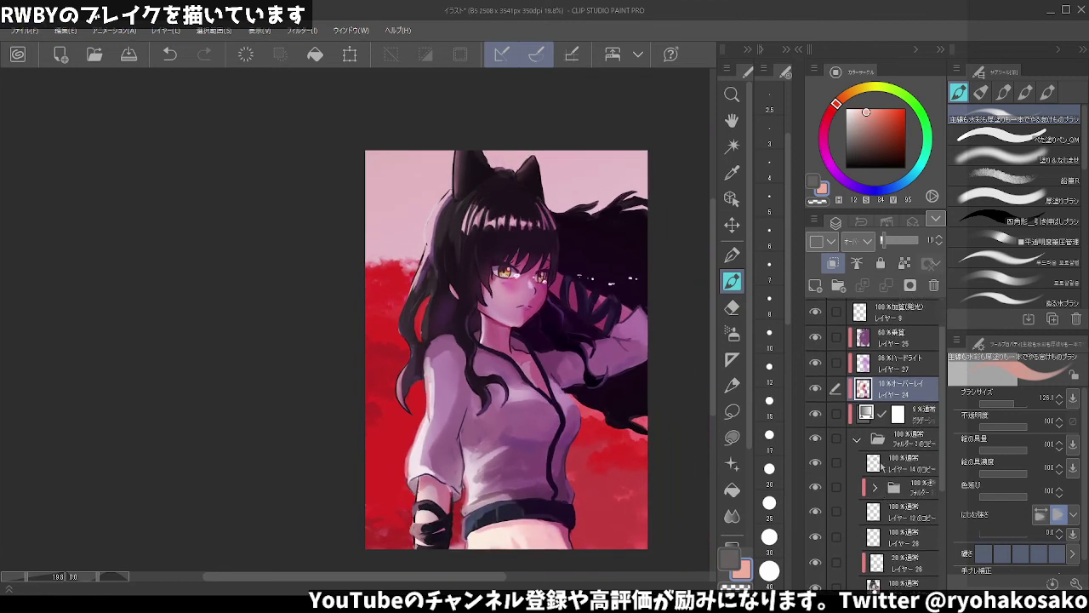
{"action": "scroll", "coordinate": [885, 485], "scroll_direction": "down", "scroll_amount": 2}
{"action": "left_click", "coordinate": [898, 473]}
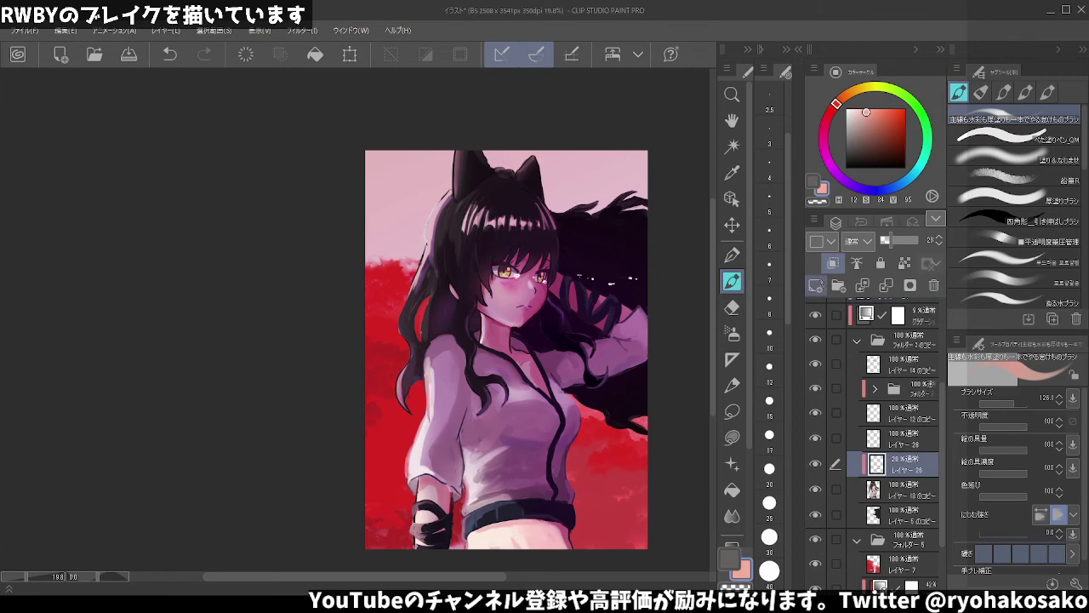
{"action": "key", "text": "ctrl+shift+n"}
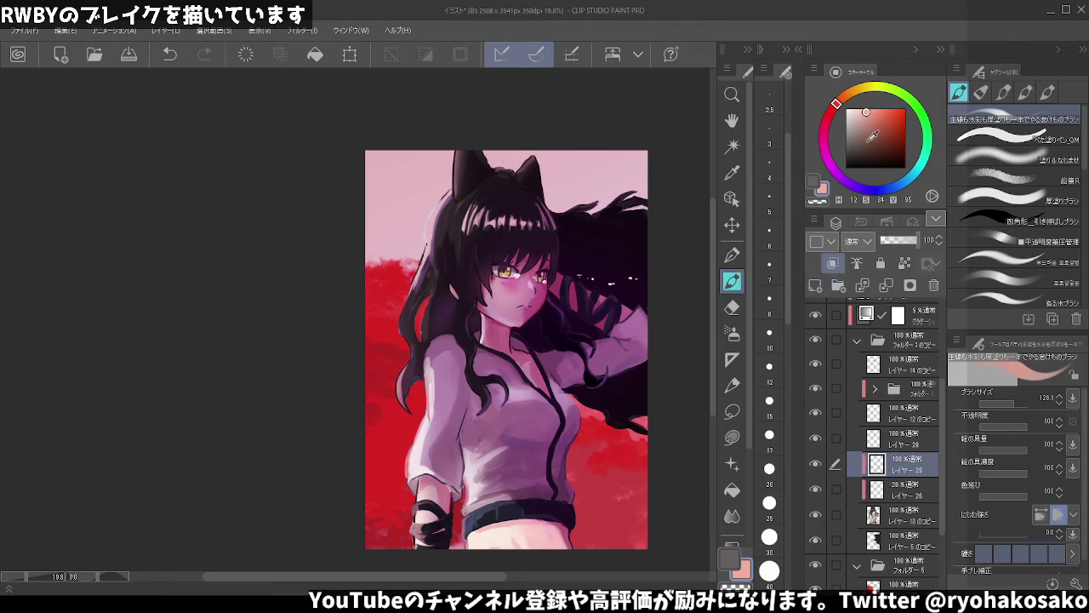
{"action": "left_click", "coordinate": [854, 146]}
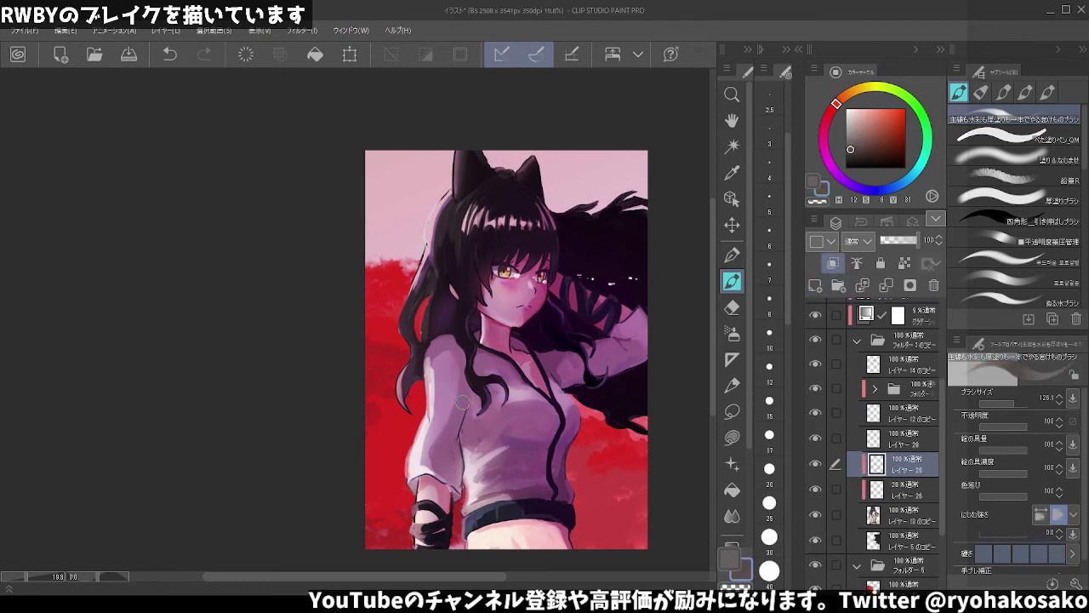
{"action": "left_click_drag", "start_coordinate": [617, 333], "coordinate": [664, 334]}
- Airbrush darker muted blue shading over the raised hand toward the chest, brush about 84
{"action": "left_click", "coordinate": [732, 333]}
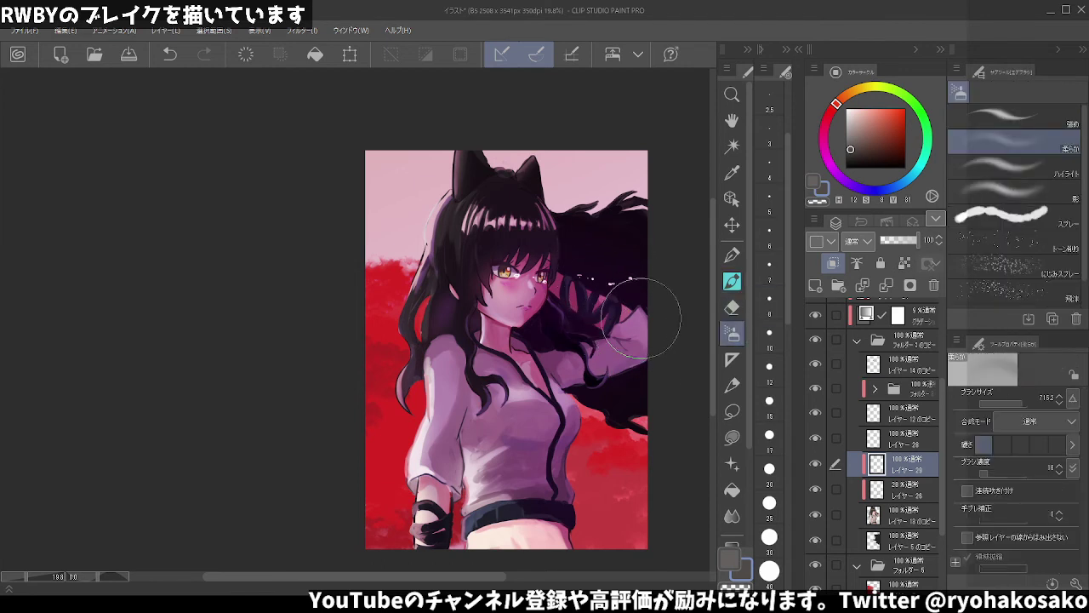
{"action": "mouse_move", "coordinate": [625, 305]}
{"action": "left_mouse_down"}
{"action": "mouse_move", "coordinate": [577, 281]}
{"action": "mouse_move", "coordinate": [630, 348]}
{"action": "left_mouse_up"}
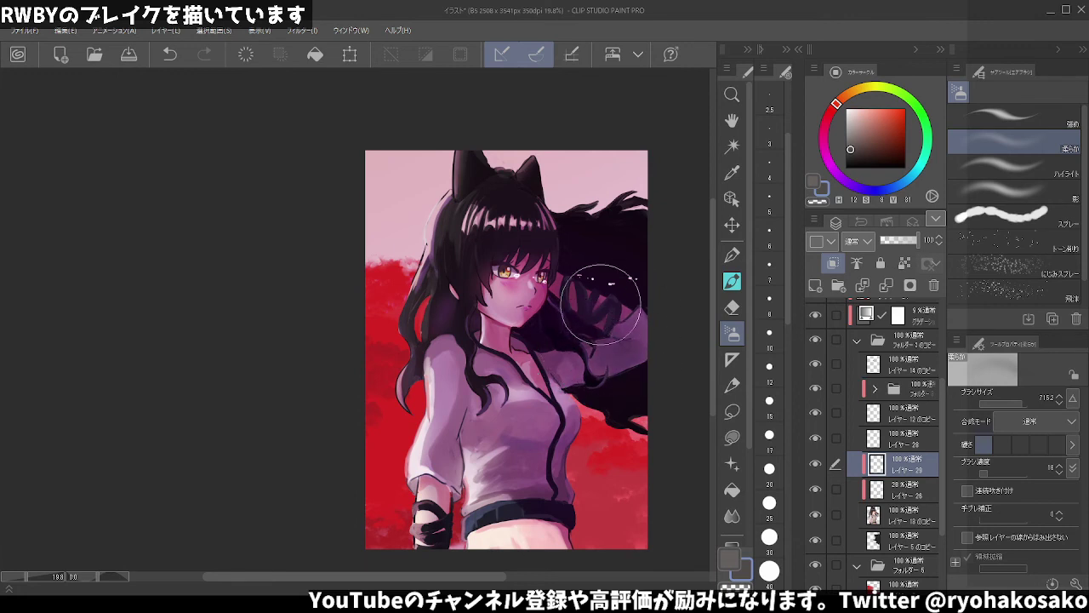
{"action": "key", "text": "ctrl+z"}
{"action": "key", "text": "ctrl+y"}
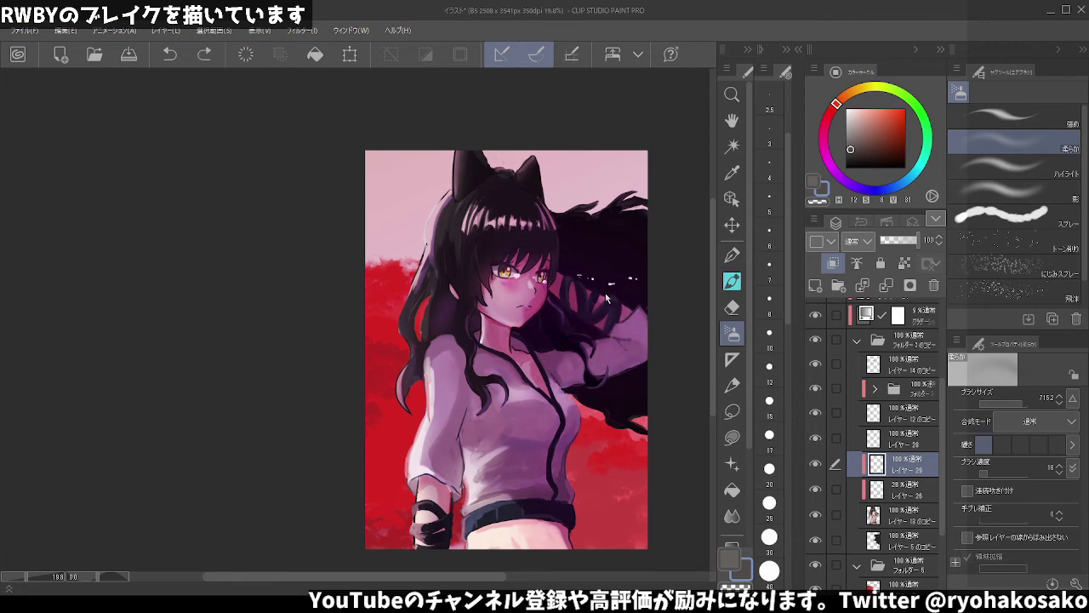
{"action": "left_click", "coordinate": [868, 143]}
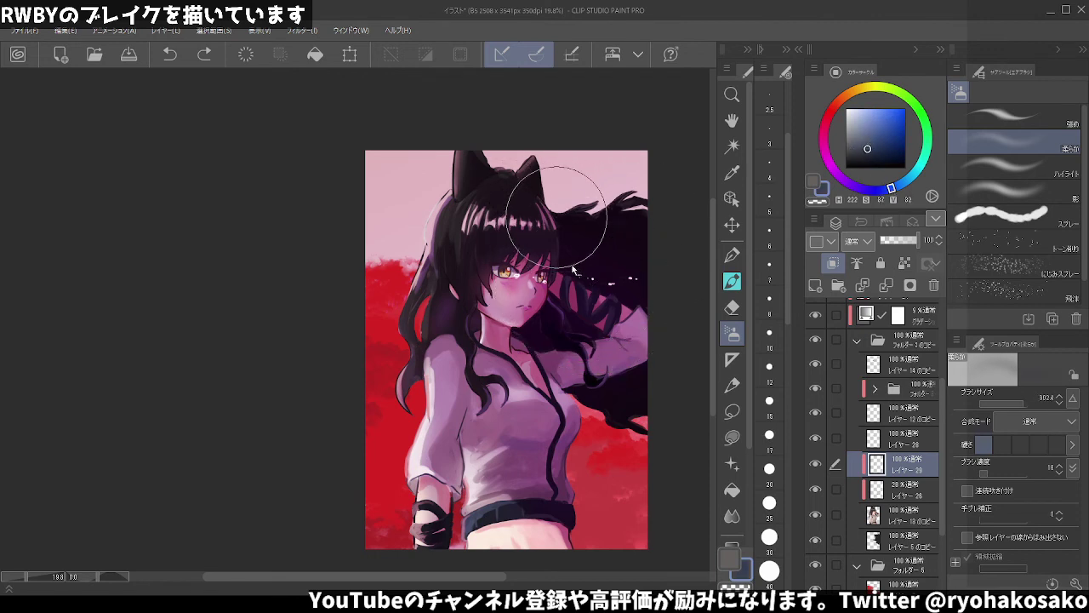
{"action": "key", "text": "bracketleft"}
{"action": "key", "text": "bracketleft"}
{"action": "key", "text": "bracketleft"}
{"action": "mouse_move", "coordinate": [585, 294]}
{"action": "left_mouse_down"}
{"action": "mouse_move", "coordinate": [558, 362]}
{"action": "mouse_move", "coordinate": [613, 332]}
{"action": "left_mouse_up"}
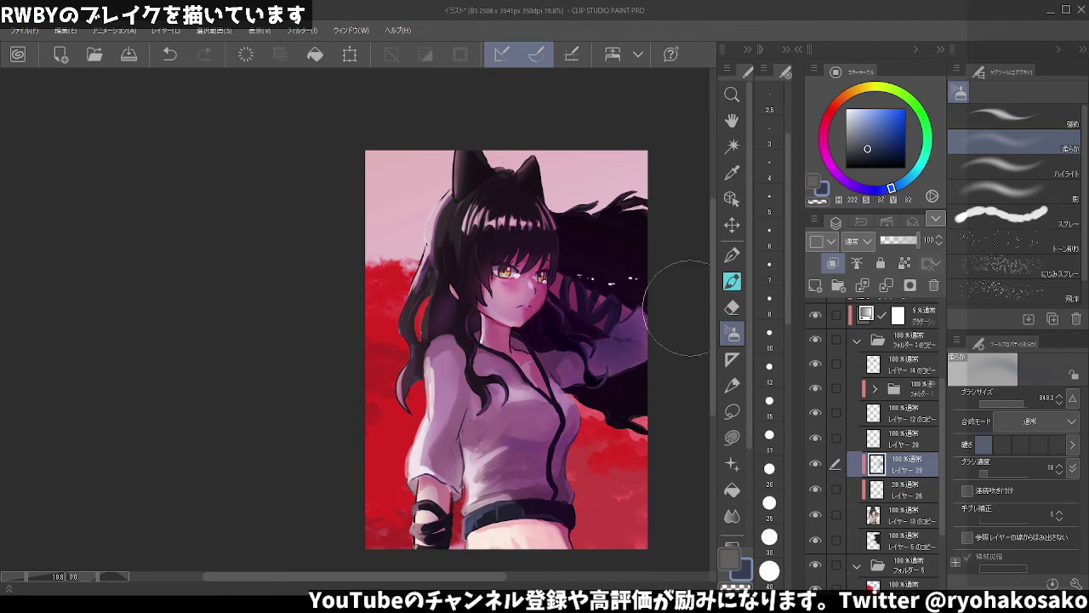
- Fade the shading layer and airbrush magenta purple over the raised hand and arm
{"action": "left_click_drag", "start_coordinate": [898, 245], "coordinate": [896, 245]}
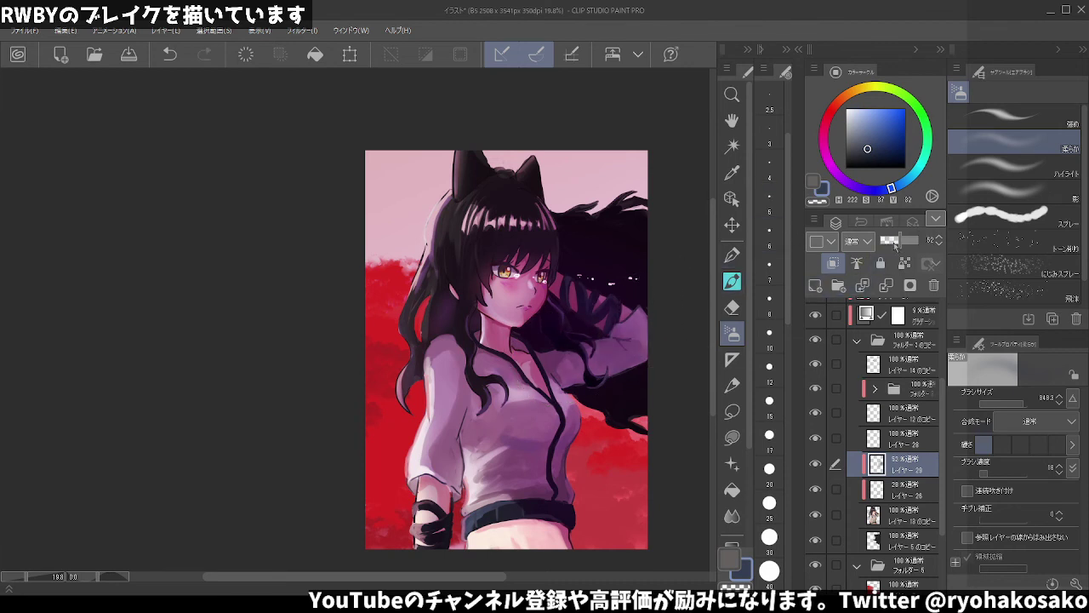
{"action": "left_click_drag", "start_coordinate": [853, 180], "coordinate": [833, 168]}
{"action": "mouse_move", "coordinate": [573, 349]}
{"action": "left_mouse_down"}
{"action": "mouse_move", "coordinate": [571, 315]}
{"action": "mouse_move", "coordinate": [642, 303]}
{"action": "left_mouse_up"}
{"action": "scroll", "coordinate": [587, 249], "scroll_direction": "down", "scroll_amount": 2}
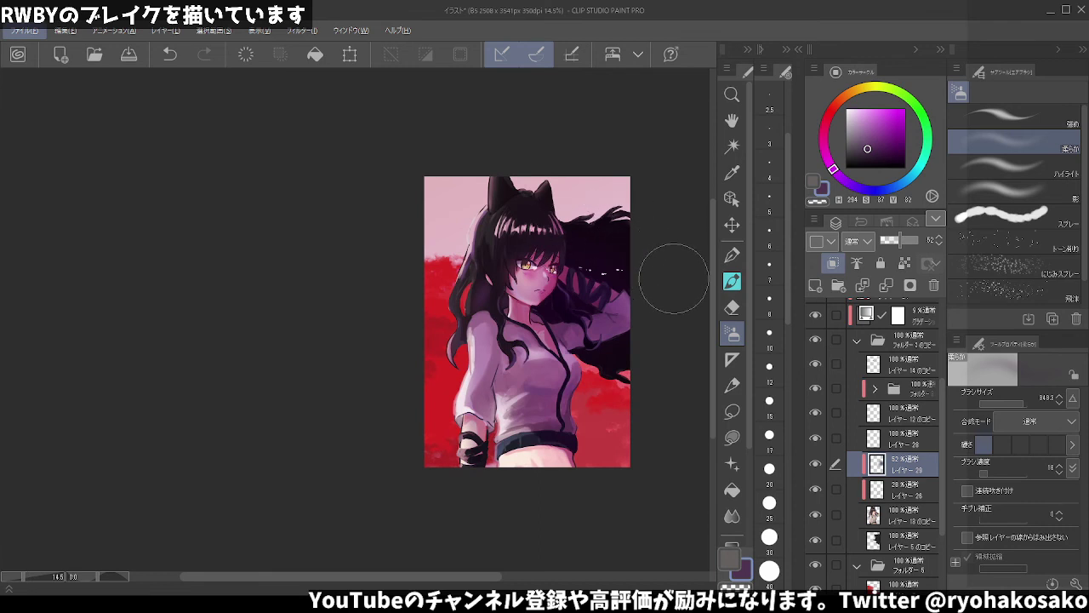
{"action": "scroll", "coordinate": [524, 298], "scroll_direction": "up", "scroll_amount": 1}
{"action": "scroll", "coordinate": [521, 304], "scroll_direction": "up", "scroll_amount": 2}
{"action": "scroll", "coordinate": [519, 308], "scroll_direction": "up", "scroll_amount": 2}
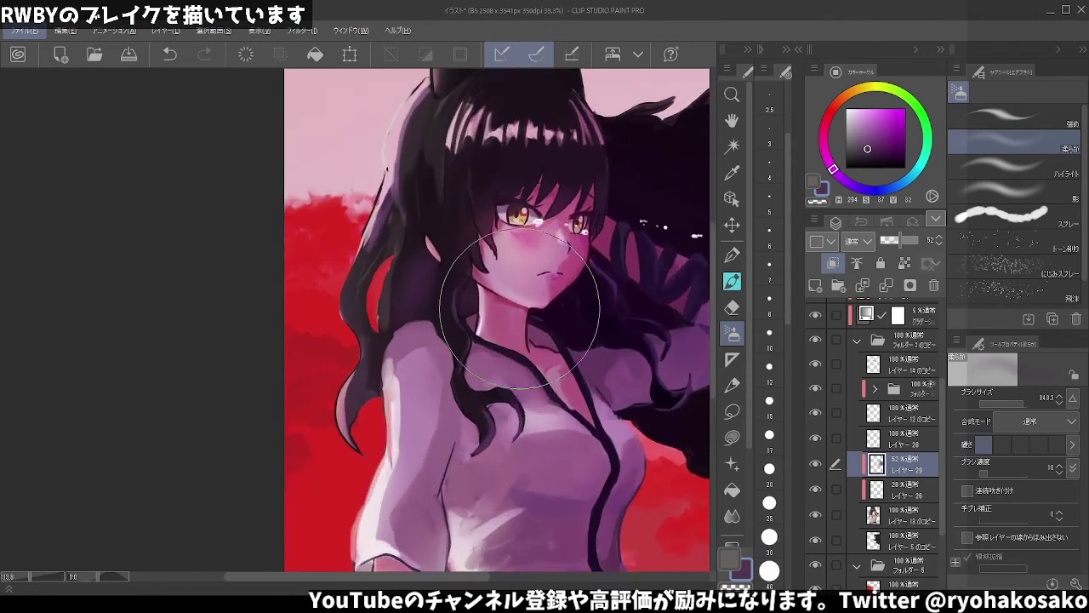
{"action": "scroll", "coordinate": [519, 311], "scroll_direction": "up", "scroll_amount": 1}
- On レイヤー18のコピー, set up the pen at about size 50 with pale pink
{"action": "left_click", "coordinate": [902, 515]}
{"action": "scroll", "coordinate": [630, 370], "scroll_direction": "up", "scroll_amount": 1}
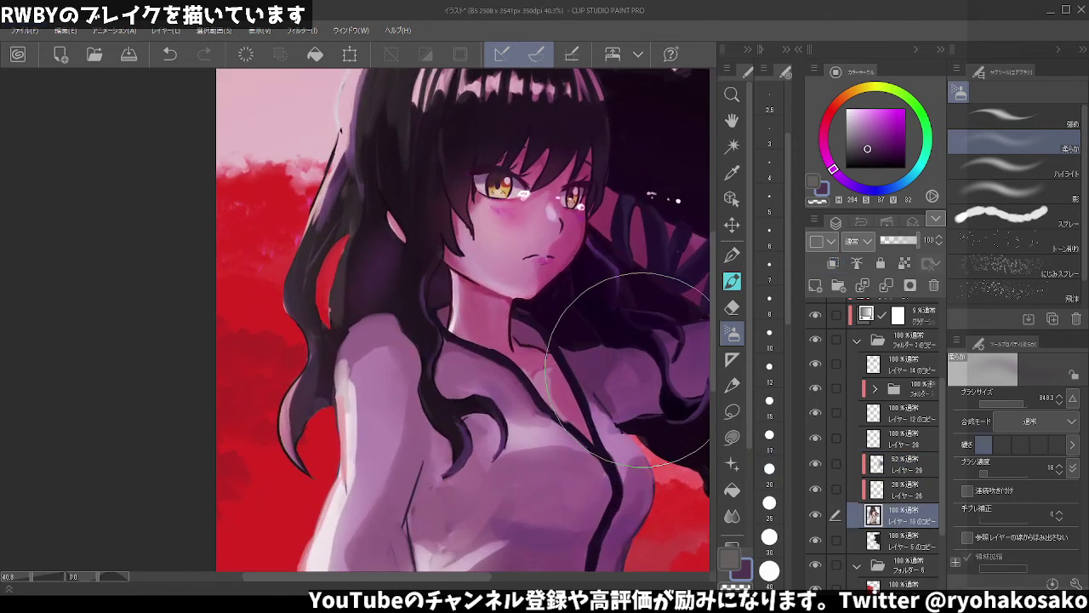
{"action": "key", "text": "bracketleft"}
{"action": "key", "text": "bracketleft"}
{"action": "key", "text": "bracketleft"}
{"action": "key", "text": "bracketleft"}
{"action": "key", "text": "bracketleft"}
{"action": "key", "text": "bracketleft"}
{"action": "key", "text": "bracketleft"}
{"action": "key", "text": "bracketleft"}
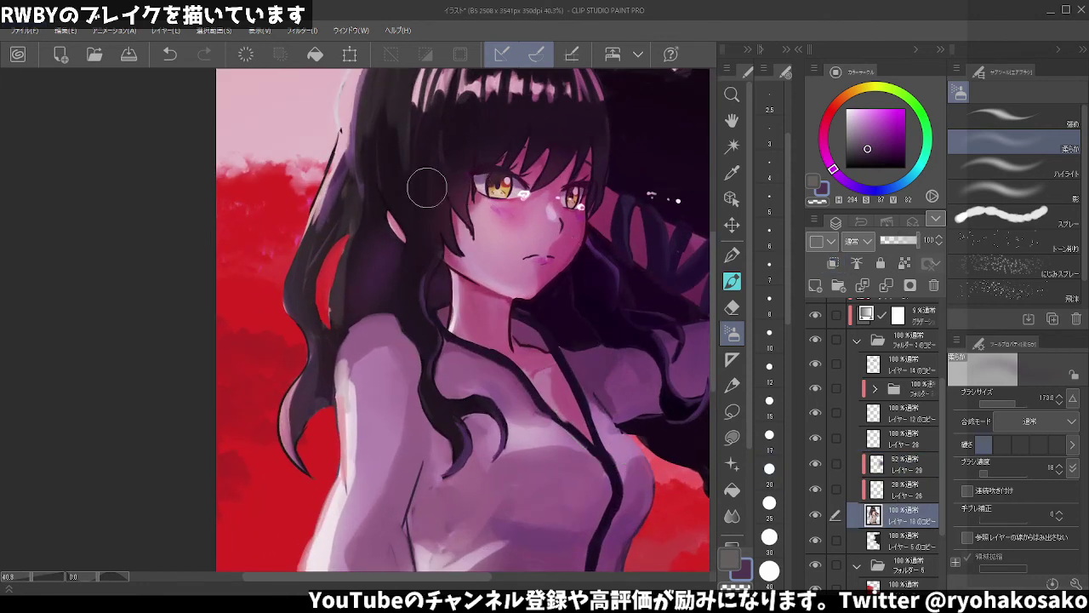
{"action": "key", "text": "bracketleft"}
{"action": "key", "text": "bracketleft"}
{"action": "left_click", "coordinate": [464, 281], "text": "alt"}
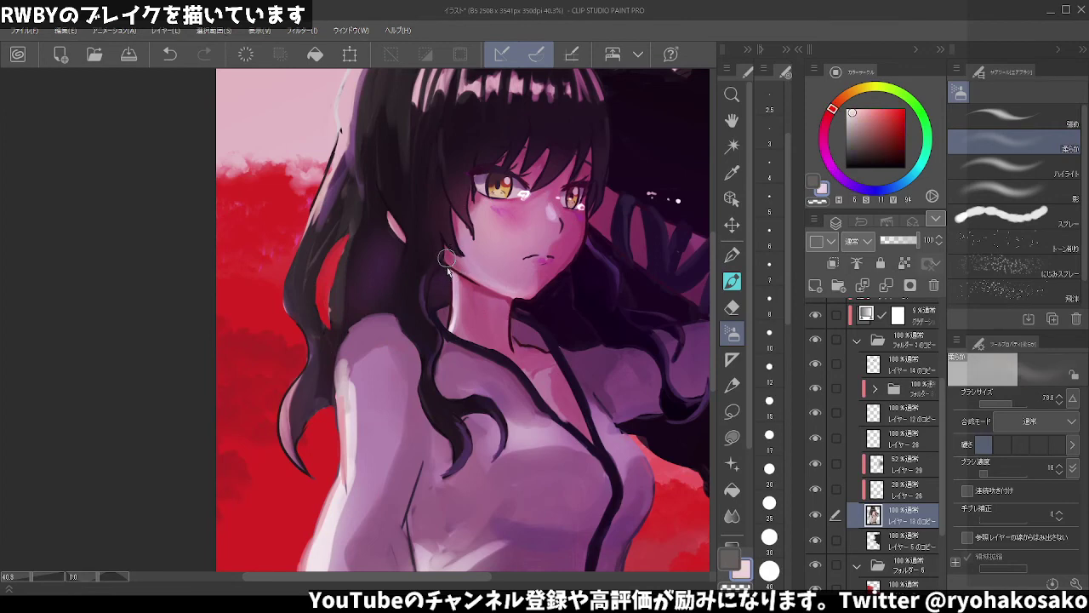
{"action": "key", "text": "ctrl+z"}
{"action": "left_click", "coordinate": [732, 281]}
{"action": "left_click_drag", "start_coordinate": [479, 254], "coordinate": [457, 151]}
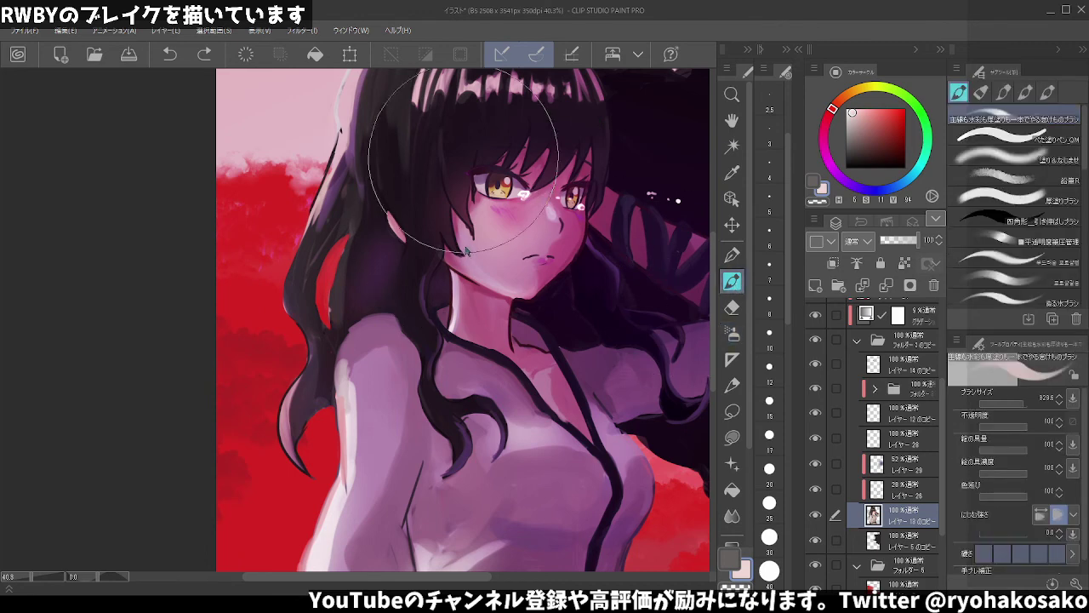
{"action": "left_click", "coordinate": [452, 272], "text": "alt"}
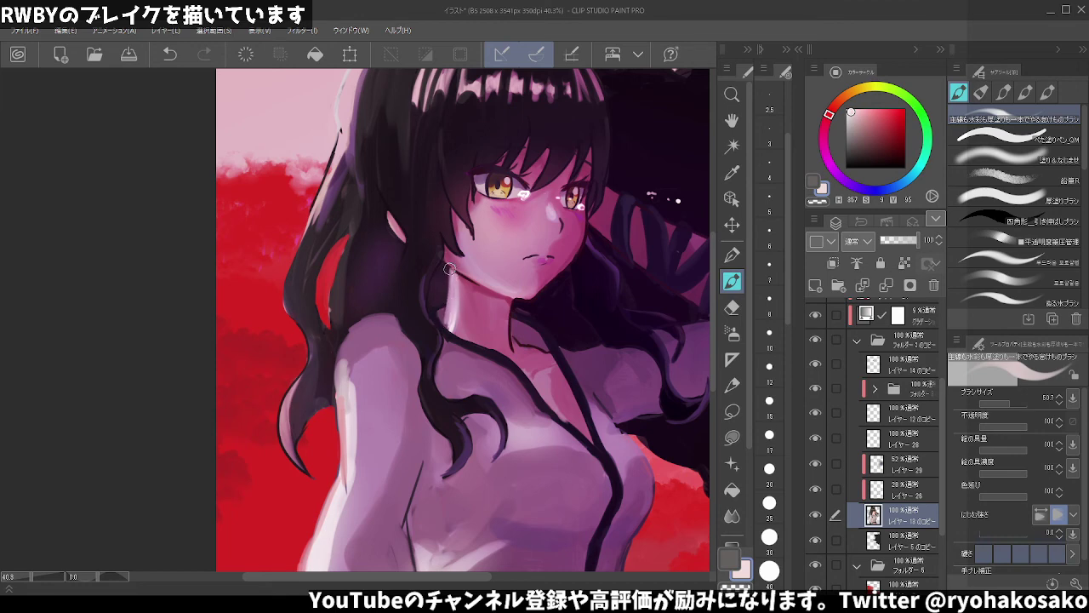
- Choose a light pink and paint a highlight stroke down Blake's neck with a larger brush
{"action": "left_click", "coordinate": [513, 316], "text": "alt"}
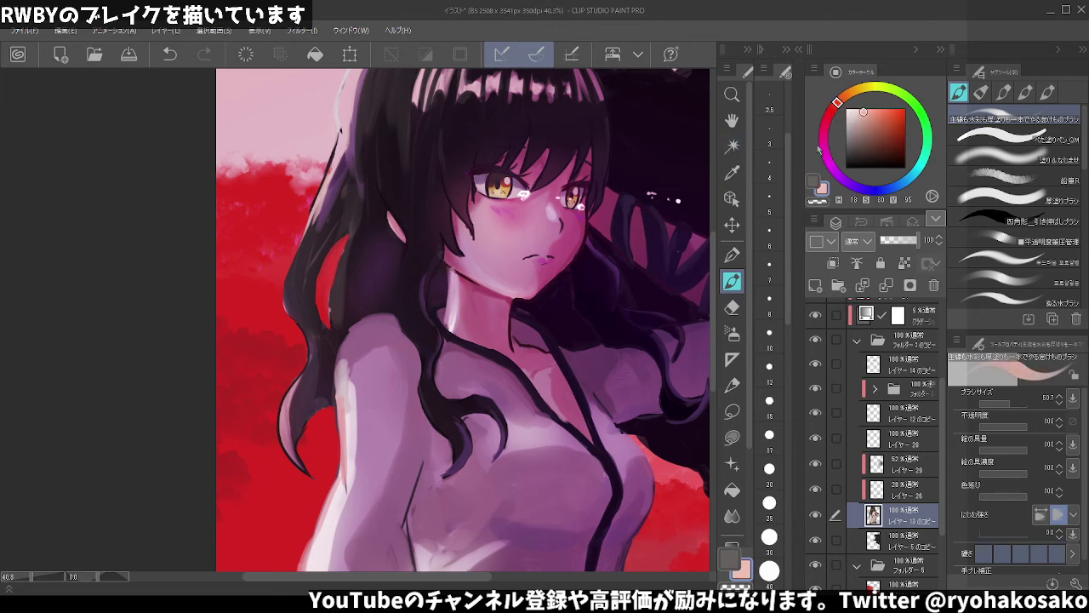
{"action": "left_click", "coordinate": [852, 141]}
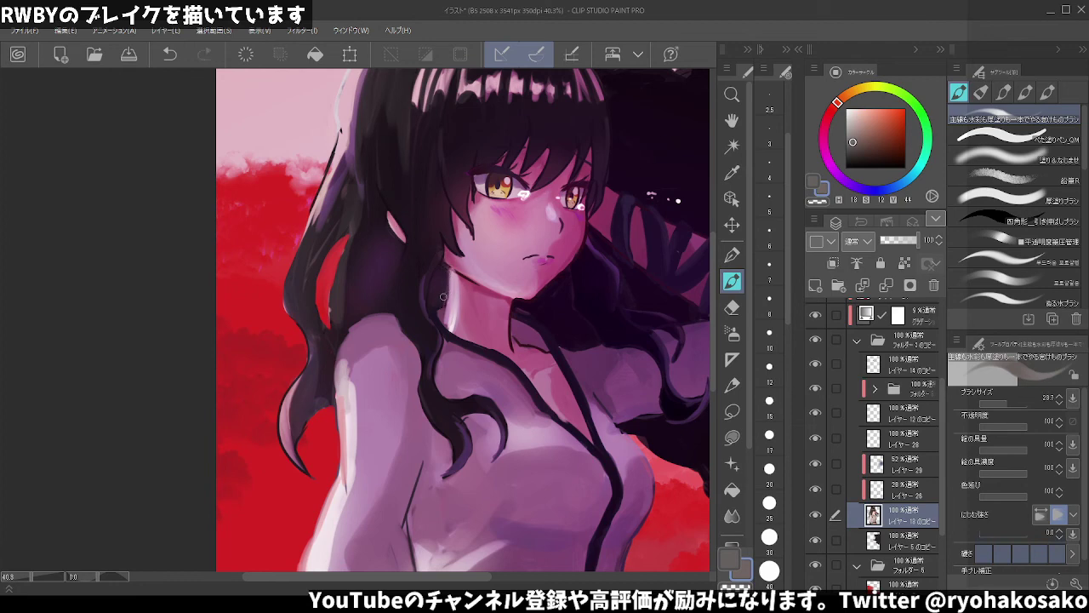
{"action": "left_click_drag", "start_coordinate": [881, 116], "coordinate": [878, 144]}
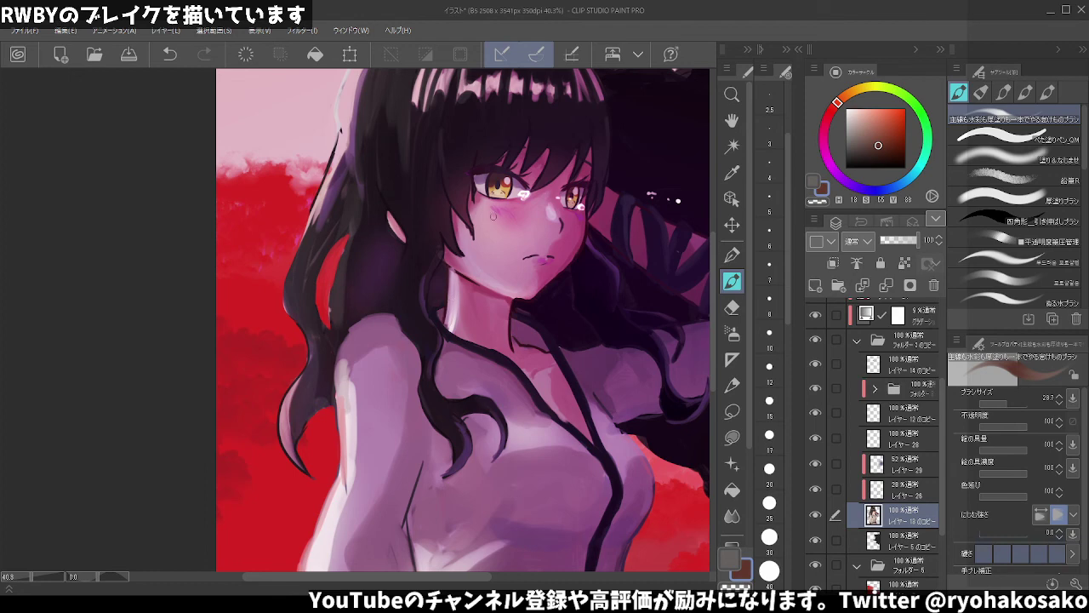
{"action": "left_click", "coordinate": [473, 284], "text": "alt"}
{"action": "mouse_move", "coordinate": [458, 280]}
{"action": "left_mouse_down"}
{"action": "mouse_move", "coordinate": [466, 293]}
{"action": "mouse_move", "coordinate": [445, 337]}
{"action": "left_mouse_up"}
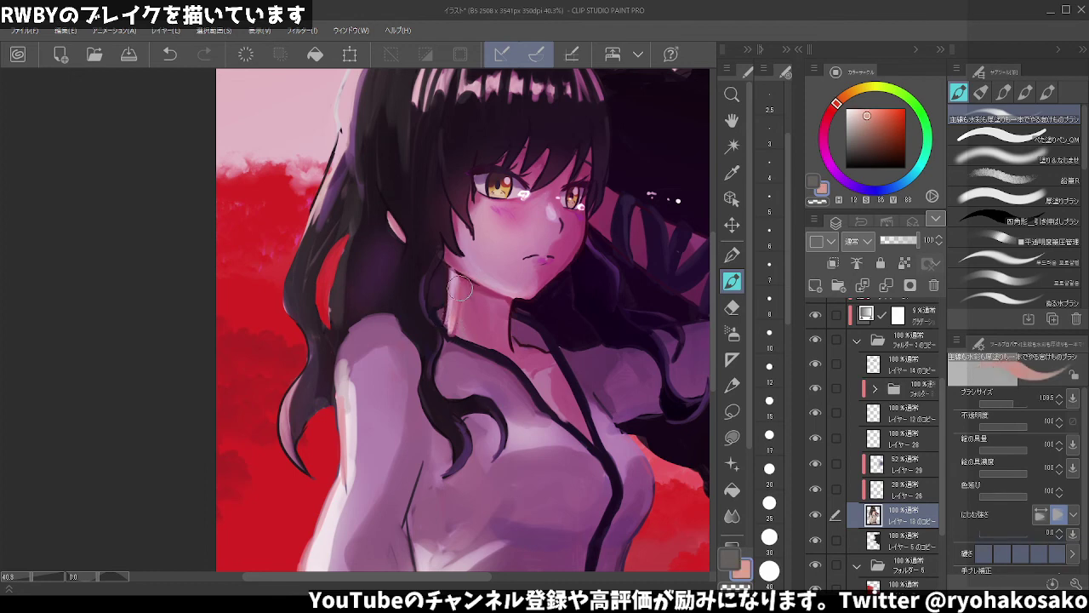
{"action": "left_click_drag", "start_coordinate": [459, 290], "coordinate": [453, 328]}
{"action": "left_click_drag", "start_coordinate": [469, 291], "coordinate": [463, 291]}
- On the 60% Multiply layer, brush a soft purple shadow just under the chin
{"action": "scroll", "coordinate": [891, 412], "scroll_direction": "up", "scroll_amount": 2}
{"action": "scroll", "coordinate": [890, 412], "scroll_direction": "up", "scroll_amount": 1}
{"action": "left_click", "coordinate": [891, 340]}
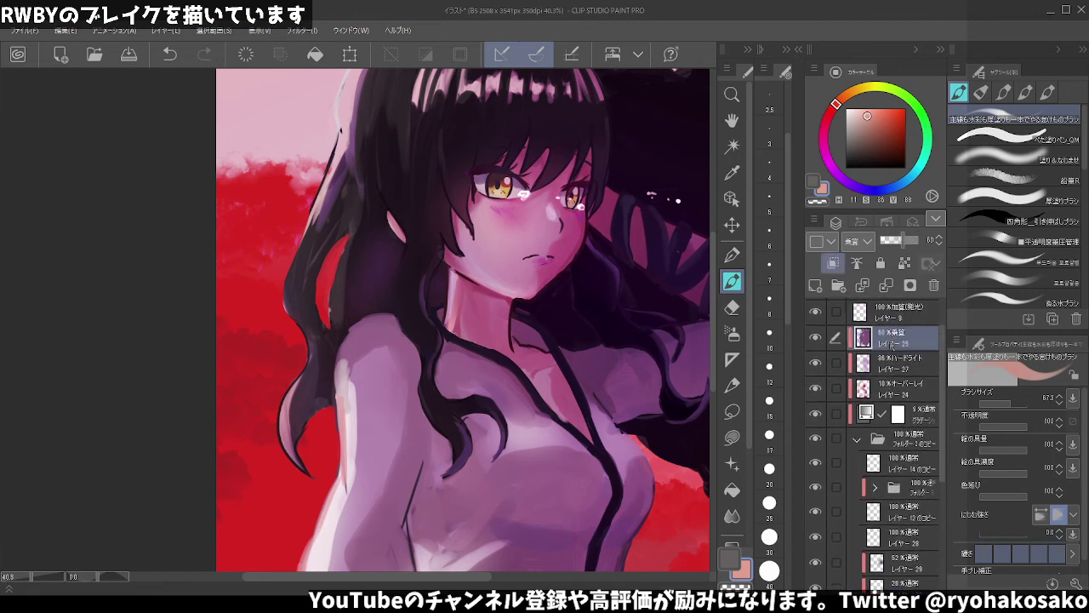
{"action": "left_click", "coordinate": [463, 293], "text": "alt"}
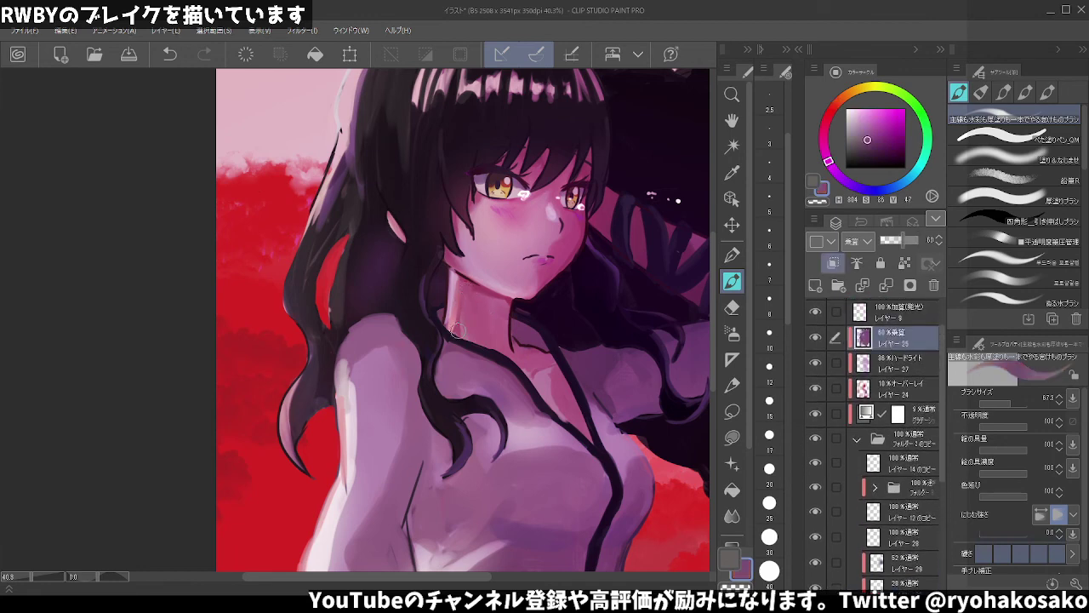
{"action": "left_click_drag", "start_coordinate": [457, 302], "coordinate": [461, 280]}
{"action": "scroll", "coordinate": [854, 438], "scroll_direction": "down", "scroll_amount": 1}
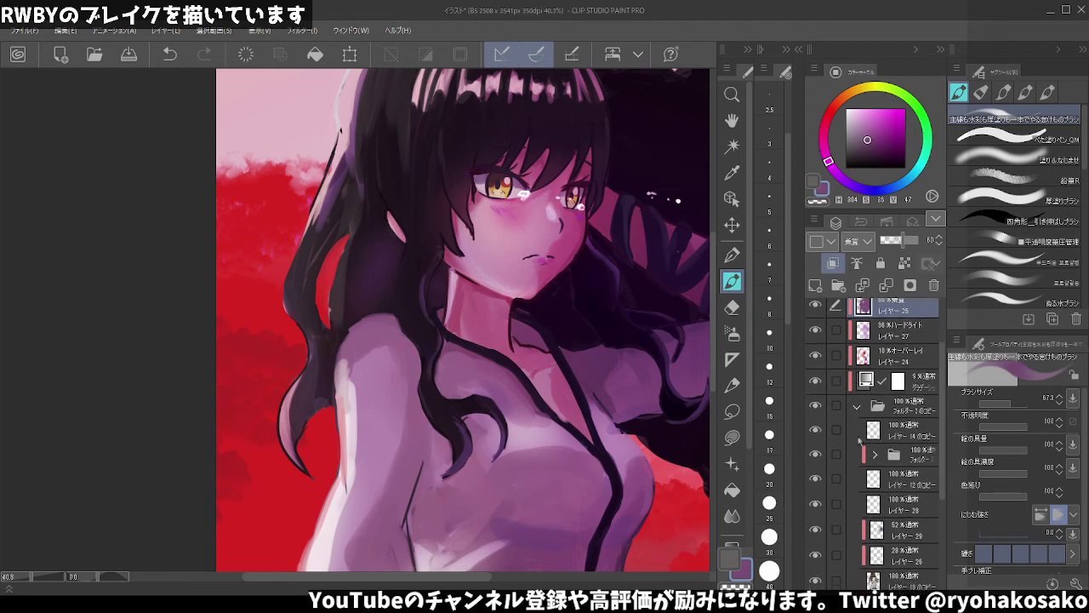
{"action": "scroll", "coordinate": [854, 438], "scroll_direction": "down", "scroll_amount": 1}
- Return to the main paint layer and pick a peach skin tone
{"action": "scroll", "coordinate": [854, 438], "scroll_direction": "down", "scroll_amount": 1}
{"action": "left_click", "coordinate": [909, 534]}
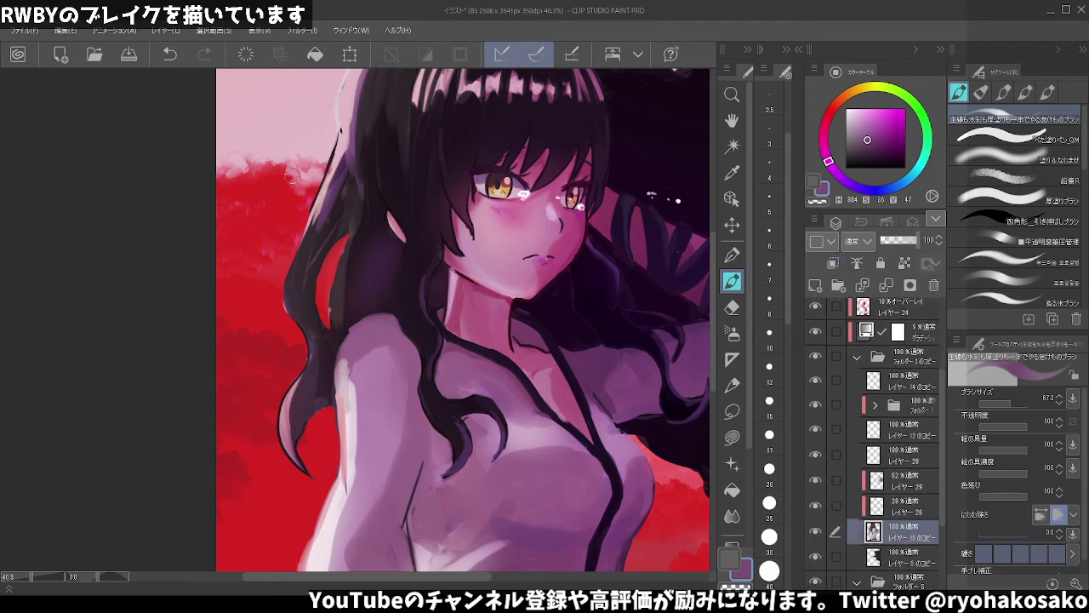
{"action": "left_click", "coordinate": [481, 296], "text": "alt"}
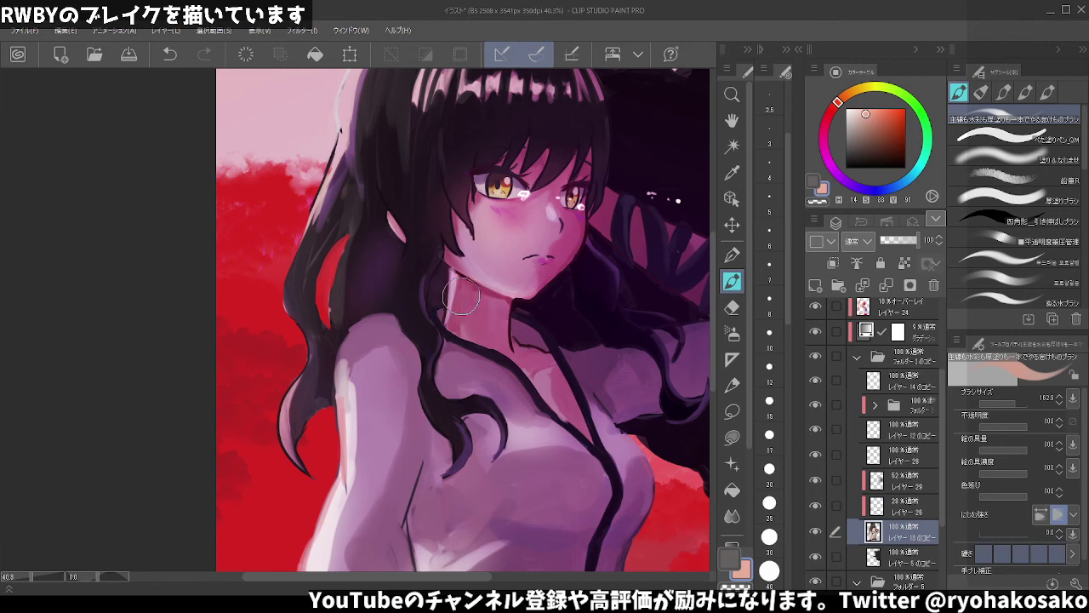
{"action": "left_click", "coordinate": [464, 300], "text": "alt"}
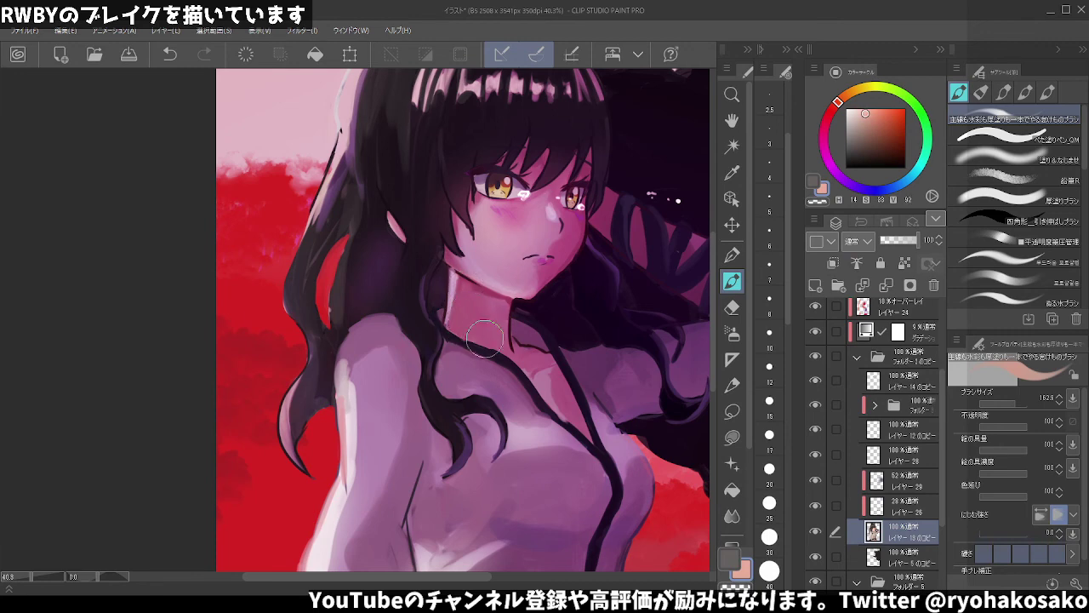
- Try a pale peach stroke on the neck, undo it, and pick lighter pink skin tones
{"action": "scroll", "coordinate": [502, 294], "scroll_direction": "down", "scroll_amount": 1}
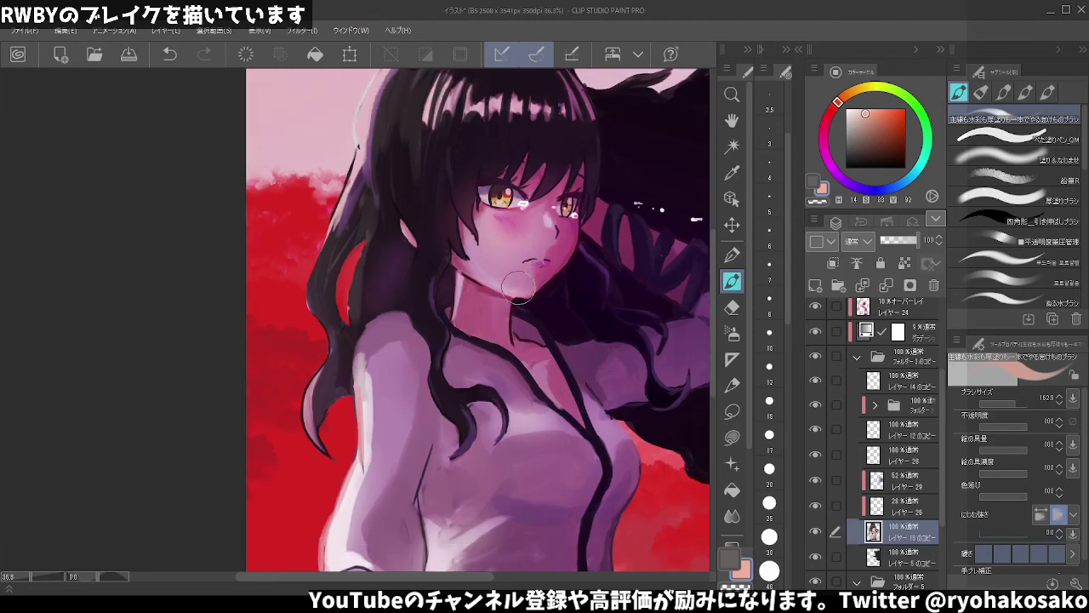
{"action": "scroll", "coordinate": [517, 286], "scroll_direction": "down", "scroll_amount": 2}
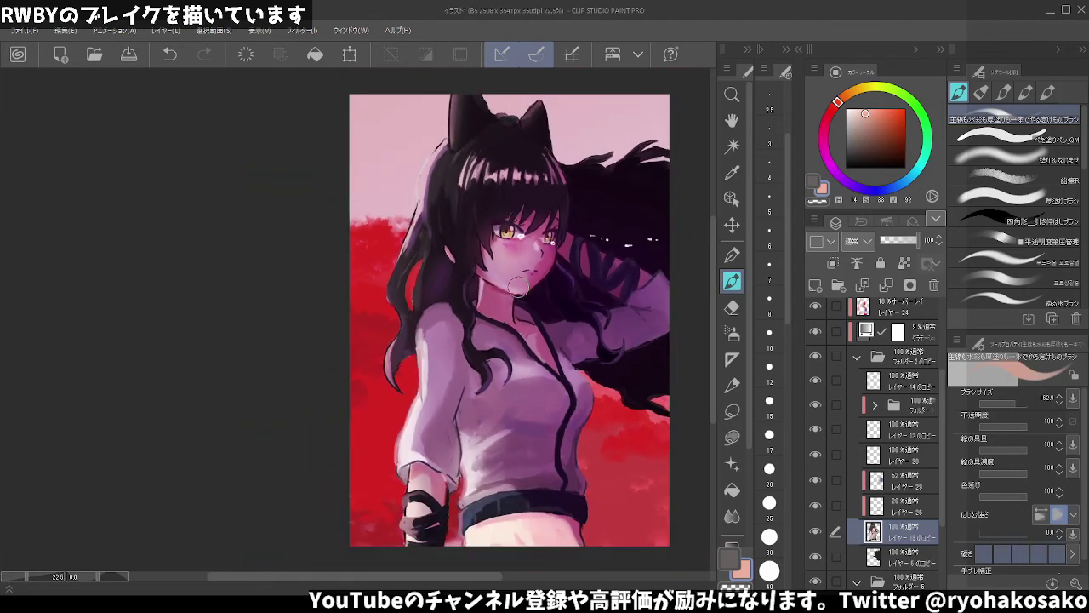
{"action": "scroll", "coordinate": [518, 287], "scroll_direction": "up", "scroll_amount": 2}
{"action": "scroll", "coordinate": [502, 302], "scroll_direction": "up", "scroll_amount": 2}
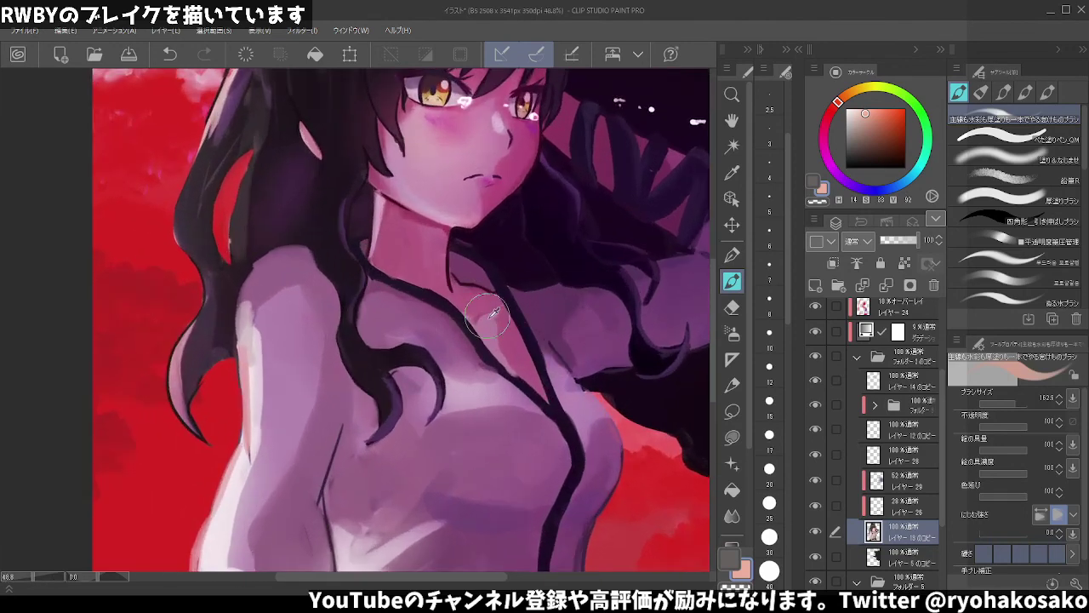
{"action": "left_click", "coordinate": [507, 350], "text": "alt"}
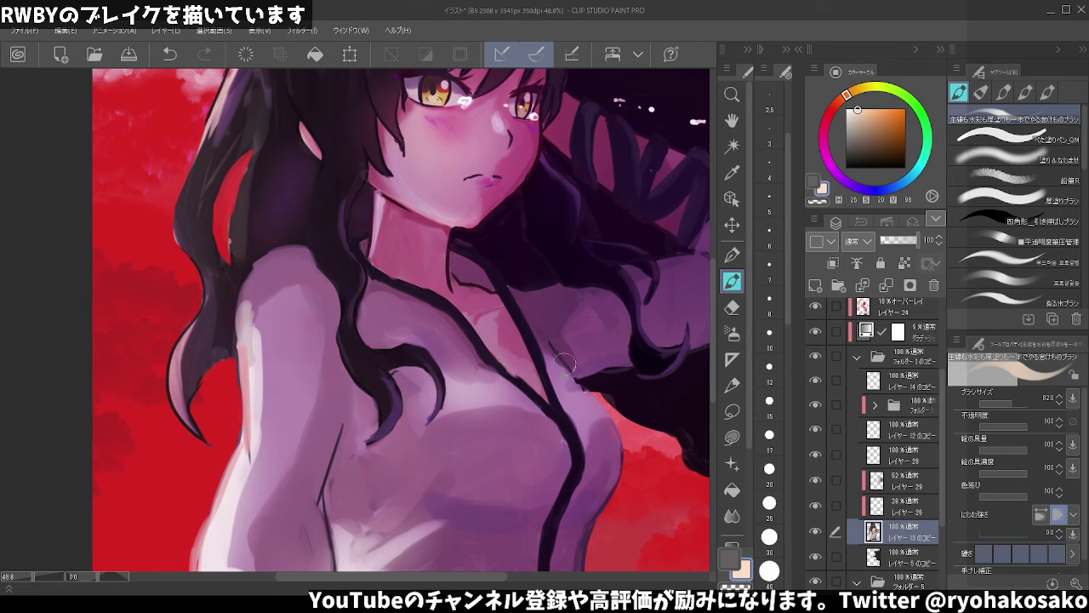
{"action": "key", "text": "ctrl+z"}
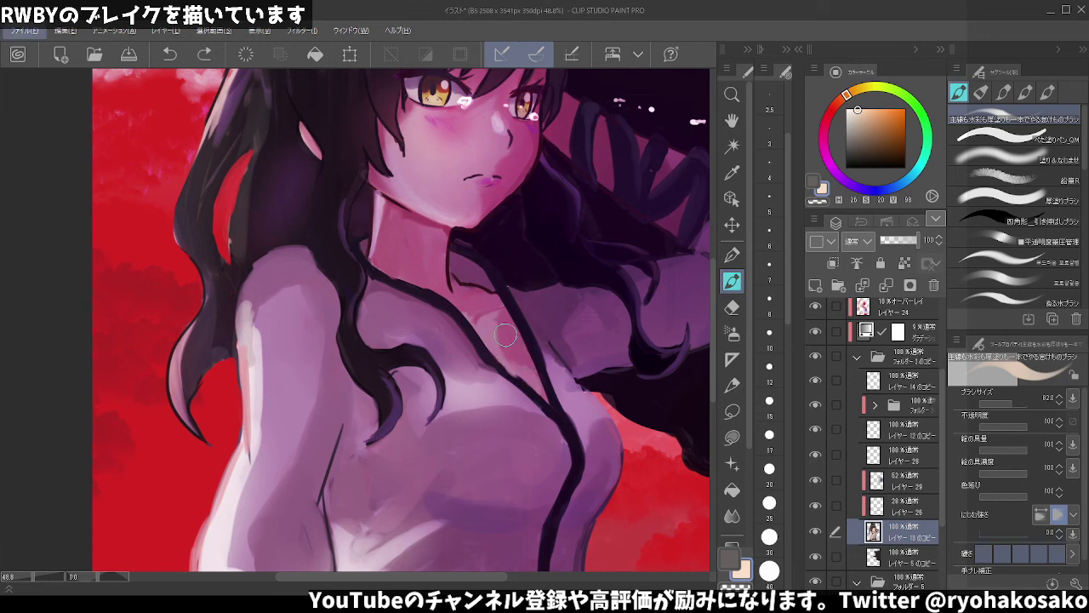
{"action": "left_click", "coordinate": [504, 327], "text": "alt"}
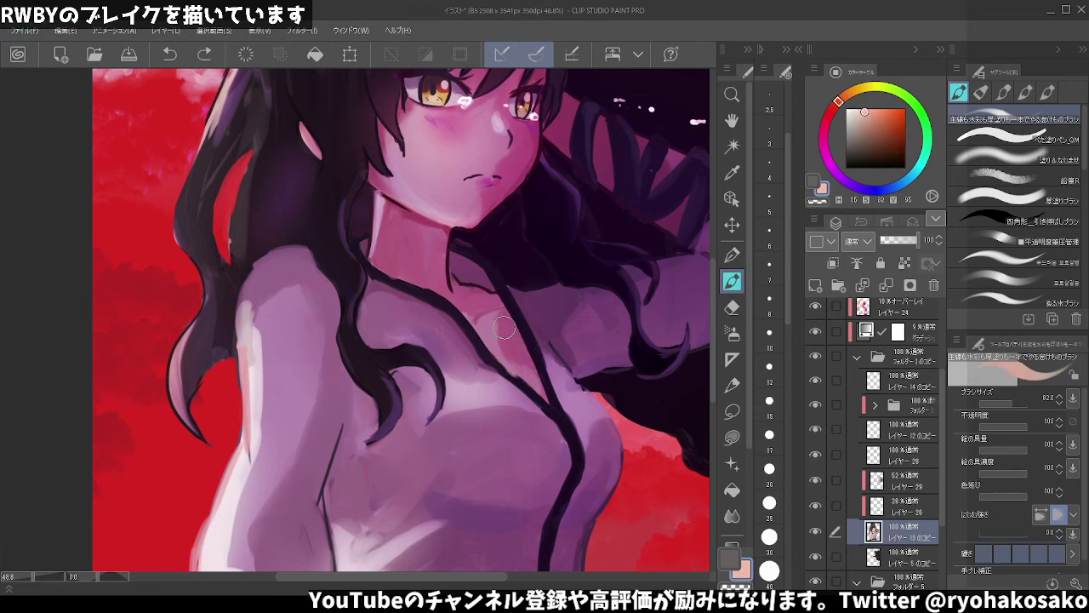
{"action": "left_click", "coordinate": [528, 375], "text": "alt"}
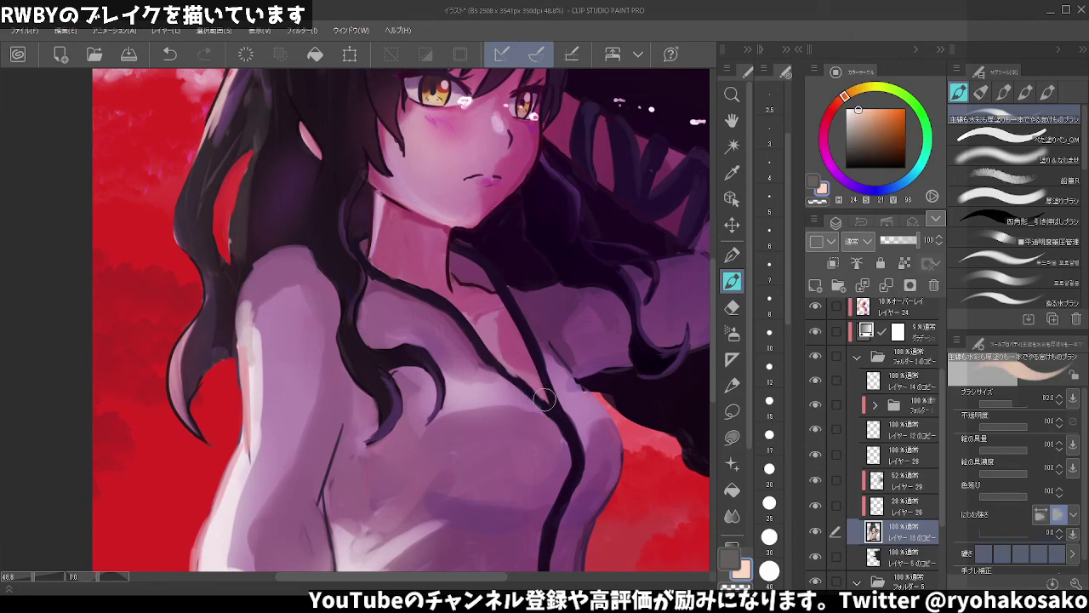
- Try a dark desaturated stroke along the shoulder line, undoing both attempts
{"action": "scroll", "coordinate": [550, 373], "scroll_direction": "down", "scroll_amount": 2}
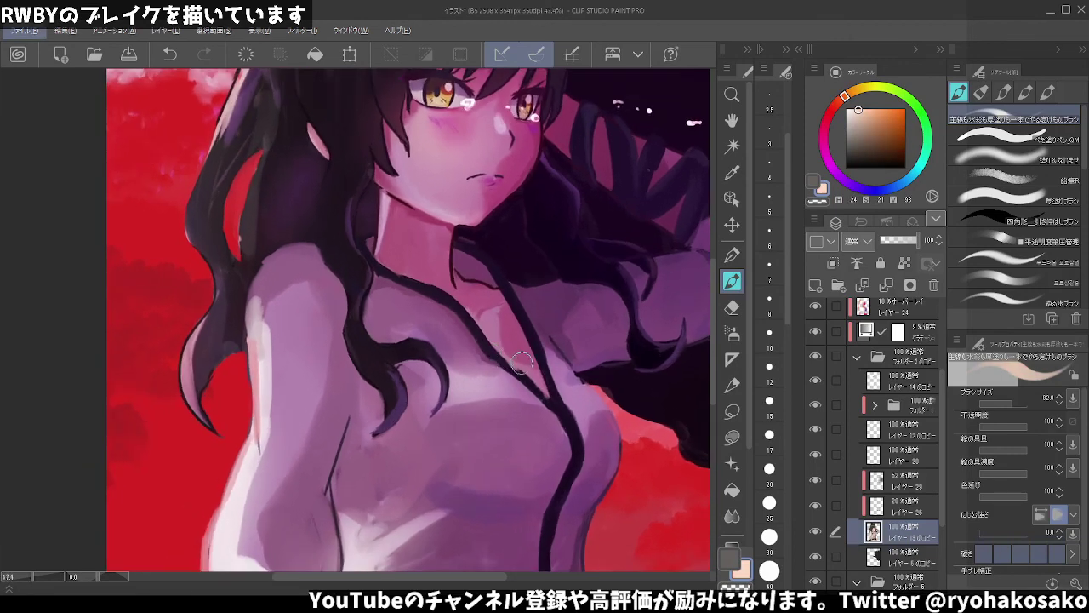
{"action": "scroll", "coordinate": [523, 361], "scroll_direction": "up", "scroll_amount": 4}
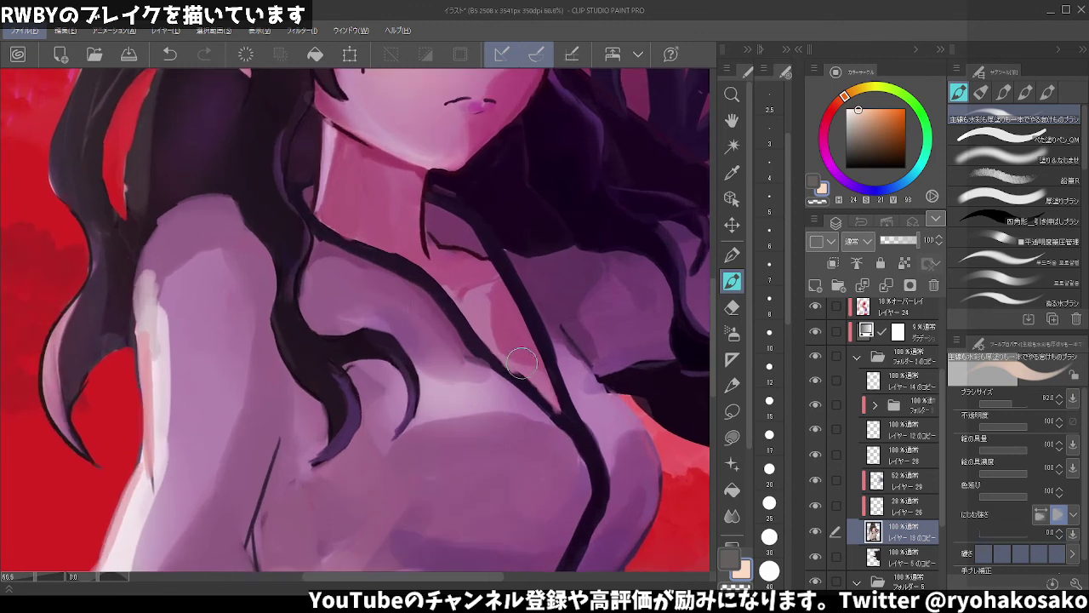
{"action": "left_click", "coordinate": [483, 340], "text": "alt"}
{"action": "left_click_drag", "start_coordinate": [482, 341], "coordinate": [530, 396]}
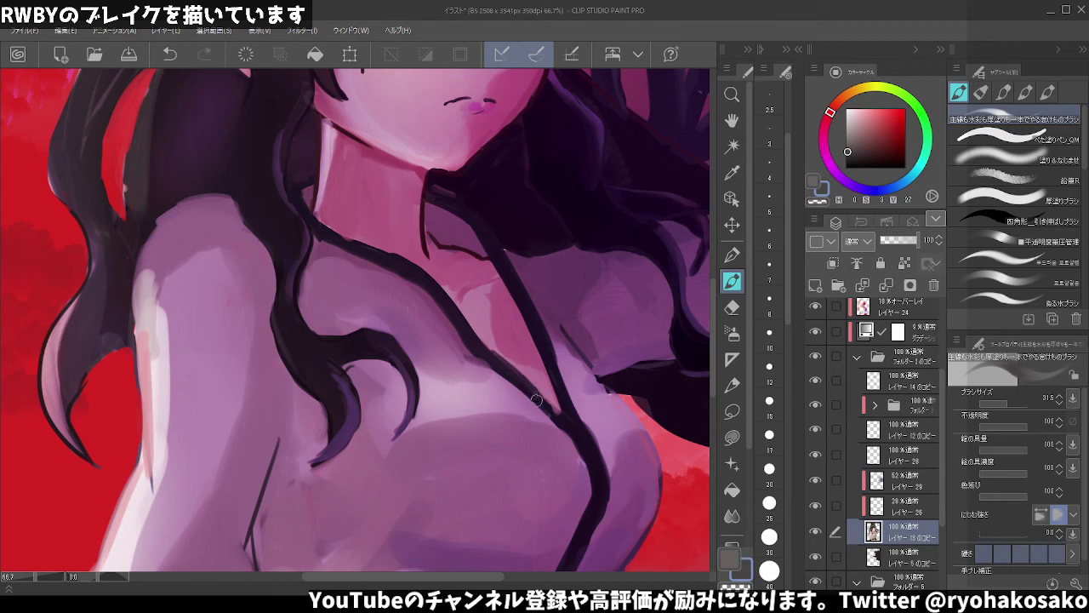
{"action": "key", "text": "ctrl+z"}
{"action": "left_click_drag", "start_coordinate": [468, 329], "coordinate": [551, 423]}
{"action": "key", "text": "ctrl+z"}
- After more undone shoulder strokes, sample the light skin tone and paint over the dark chest line
{"action": "left_click_drag", "start_coordinate": [549, 363], "coordinate": [556, 402]}
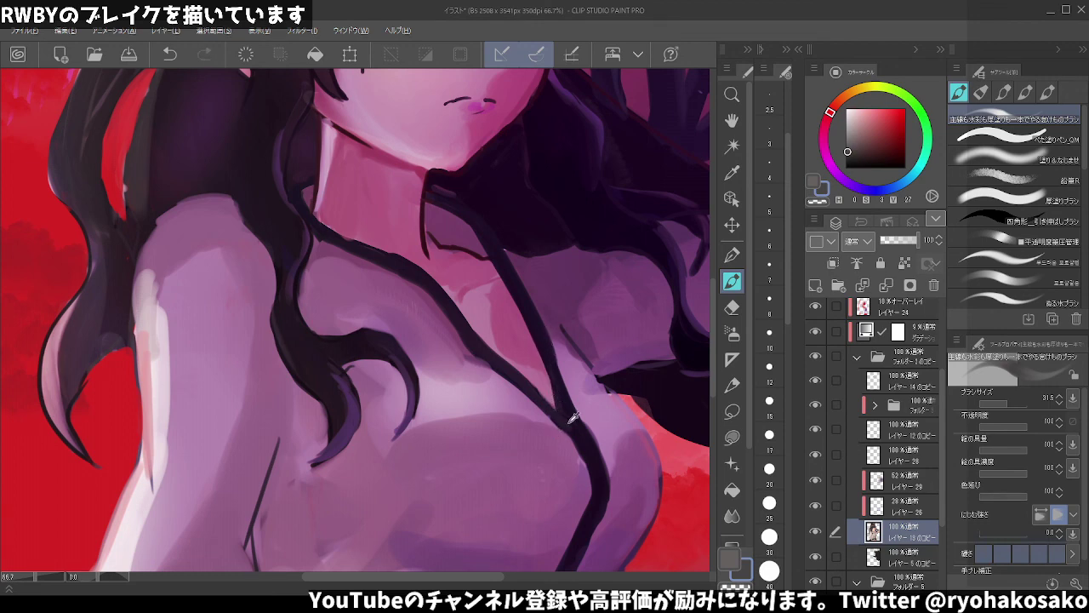
{"action": "left_click", "coordinate": [573, 417], "text": "alt"}
{"action": "key", "text": "ctrl+z"}
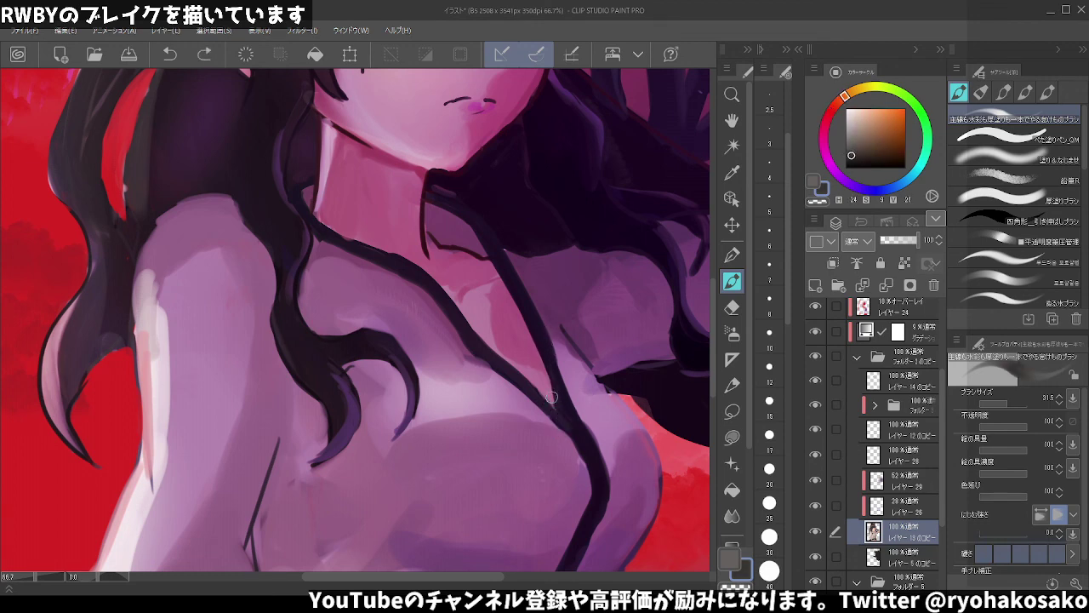
{"action": "mouse_move", "coordinate": [551, 397]}
{"action": "left_mouse_down"}
{"action": "mouse_move", "coordinate": [499, 347]}
{"action": "mouse_move", "coordinate": [557, 414]}
{"action": "mouse_move", "coordinate": [523, 375]}
{"action": "left_mouse_up"}
{"action": "key", "text": "ctrl+z"}
{"action": "key", "text": "ctrl+z"}
{"action": "left_click", "coordinate": [482, 341], "text": "alt"}
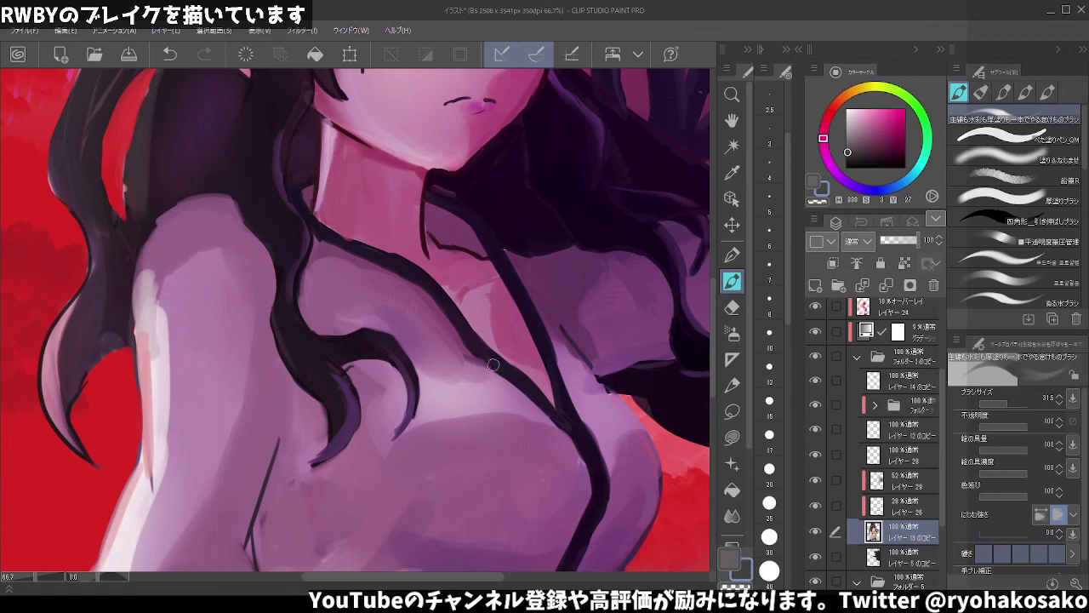
{"action": "left_click", "coordinate": [479, 357], "text": "alt"}
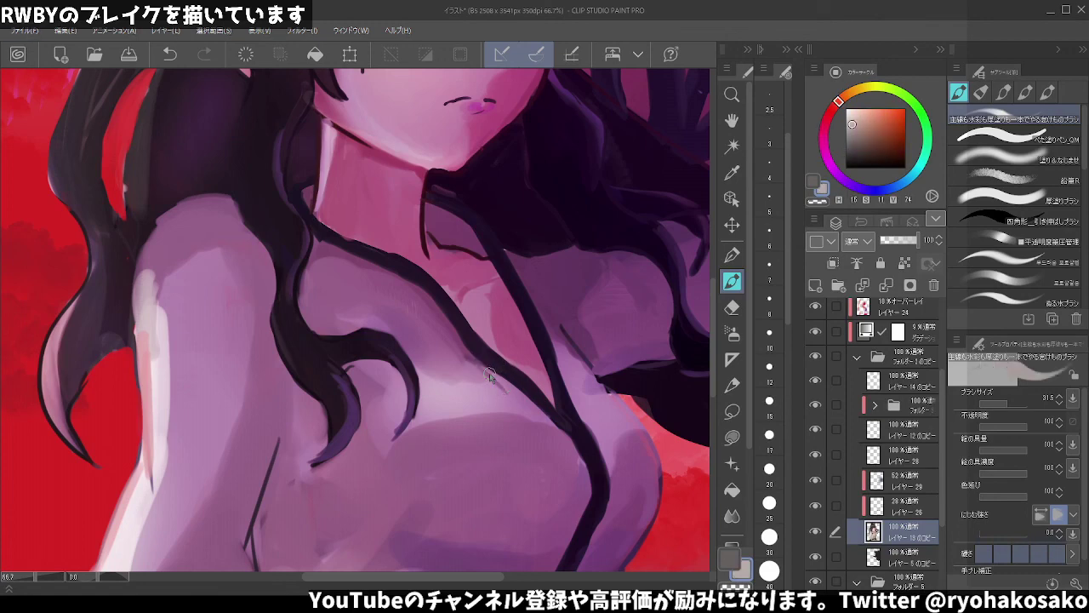
{"action": "left_click_drag", "start_coordinate": [490, 377], "coordinate": [528, 409]}
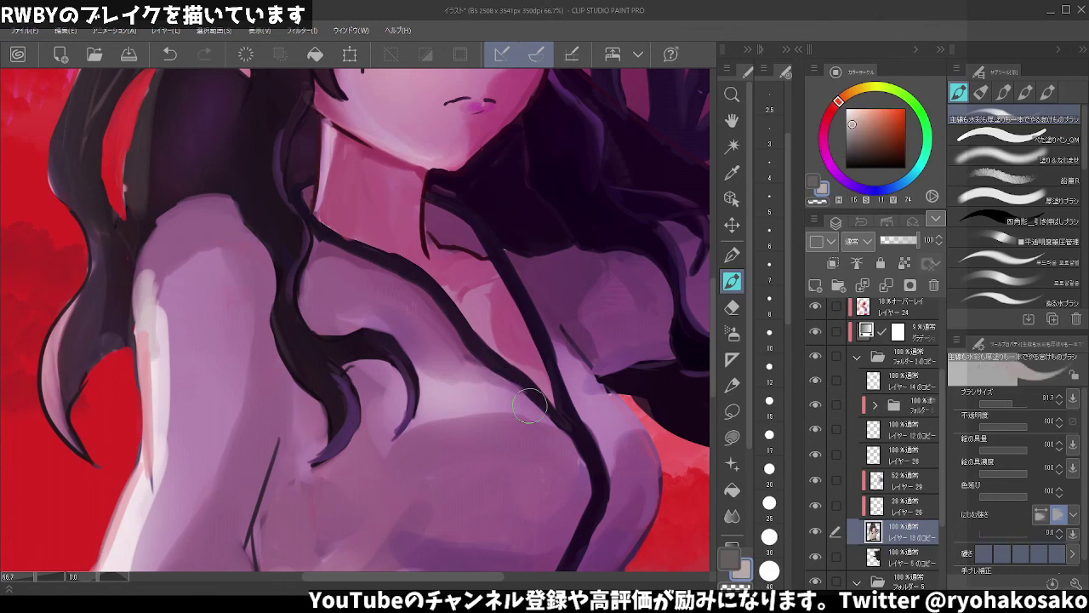
- Sample shirt colours from the canvas and paint a light highlight on the shoulder
{"action": "scroll", "coordinate": [536, 383], "scroll_direction": "down", "scroll_amount": 2}
{"action": "scroll", "coordinate": [545, 349], "scroll_direction": "down", "scroll_amount": 2}
{"action": "scroll", "coordinate": [558, 308], "scroll_direction": "down", "scroll_amount": 2}
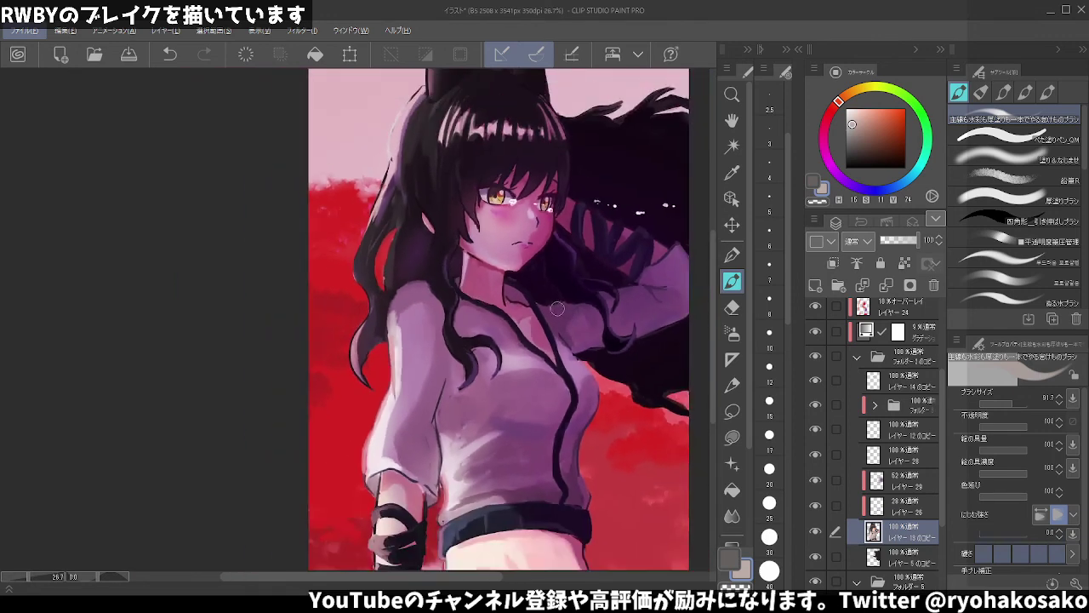
{"action": "scroll", "coordinate": [544, 302], "scroll_direction": "down", "scroll_amount": 2}
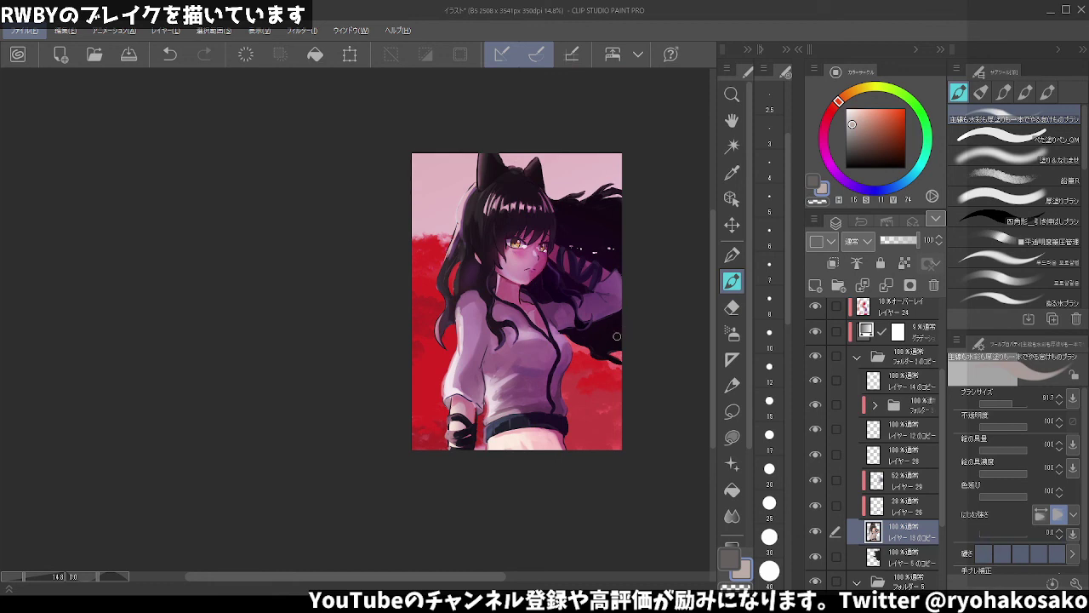
{"action": "scroll", "coordinate": [464, 271], "scroll_direction": "up", "scroll_amount": 2}
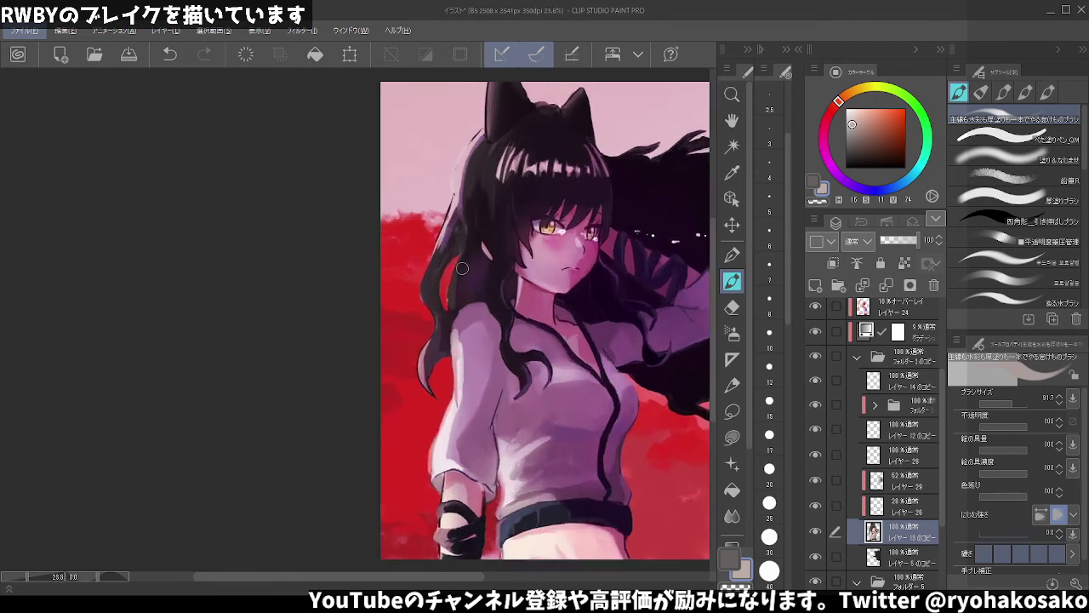
{"action": "scroll", "coordinate": [479, 263], "scroll_direction": "up", "scroll_amount": 1}
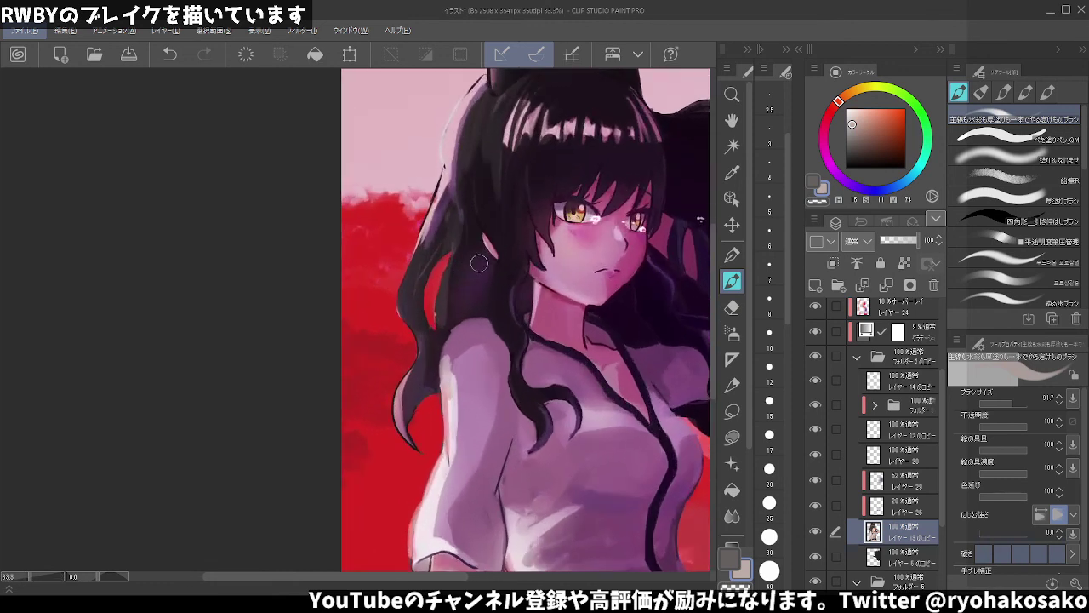
{"action": "left_click", "coordinate": [446, 361], "text": "alt"}
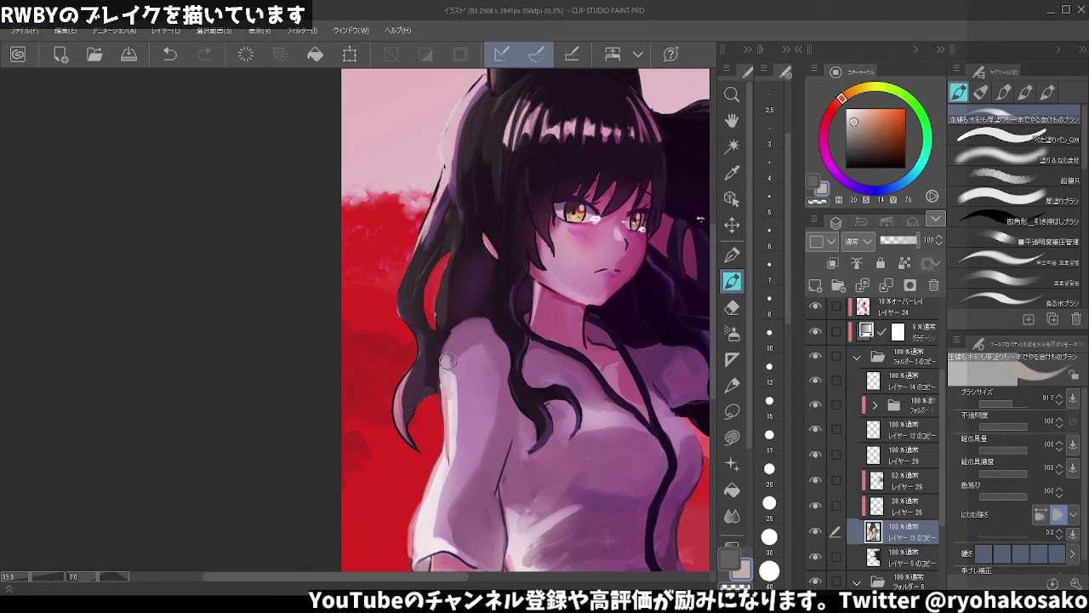
{"action": "left_click", "coordinate": [453, 349], "text": "alt"}
{"action": "left_click", "coordinate": [464, 325], "text": "alt"}
{"action": "key", "text": "ctrl+z"}
{"action": "left_click_drag", "start_coordinate": [448, 345], "coordinate": [456, 376]}
- Choose a warm pink-brown and paint along the outer edge of the hair
{"action": "left_click", "coordinate": [456, 269], "text": "alt"}
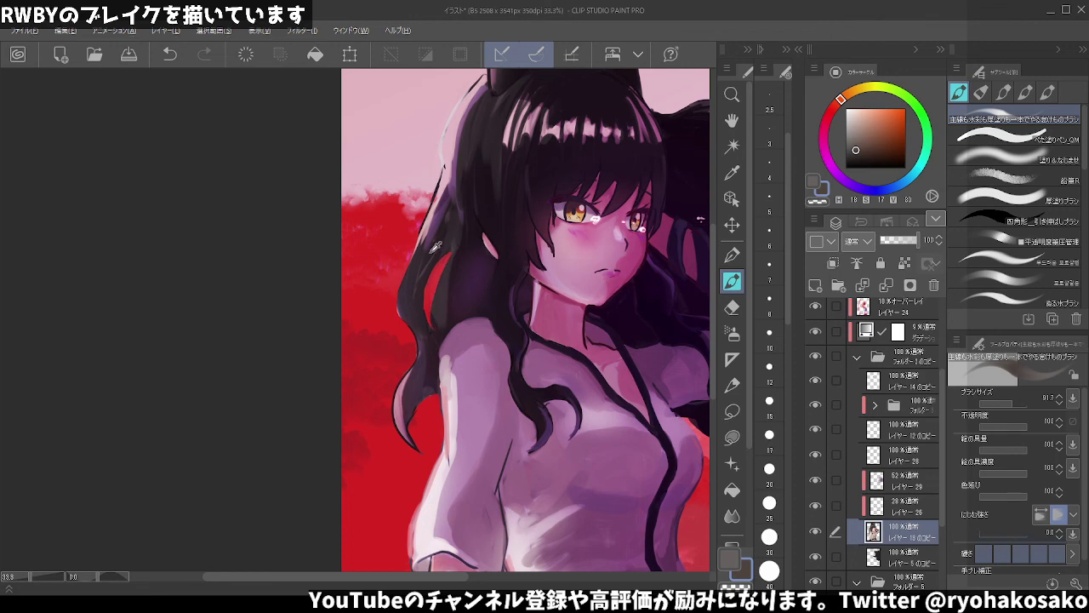
{"action": "left_click", "coordinate": [436, 246], "text": "alt"}
{"action": "left_click", "coordinate": [439, 194], "text": "alt"}
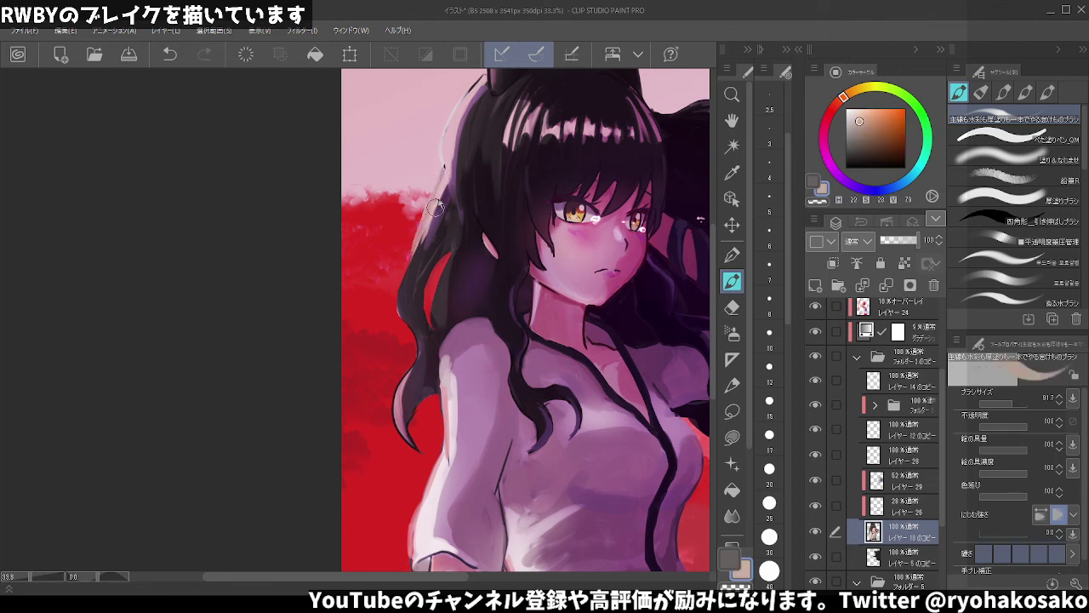
{"action": "left_click", "coordinate": [441, 181], "text": "alt"}
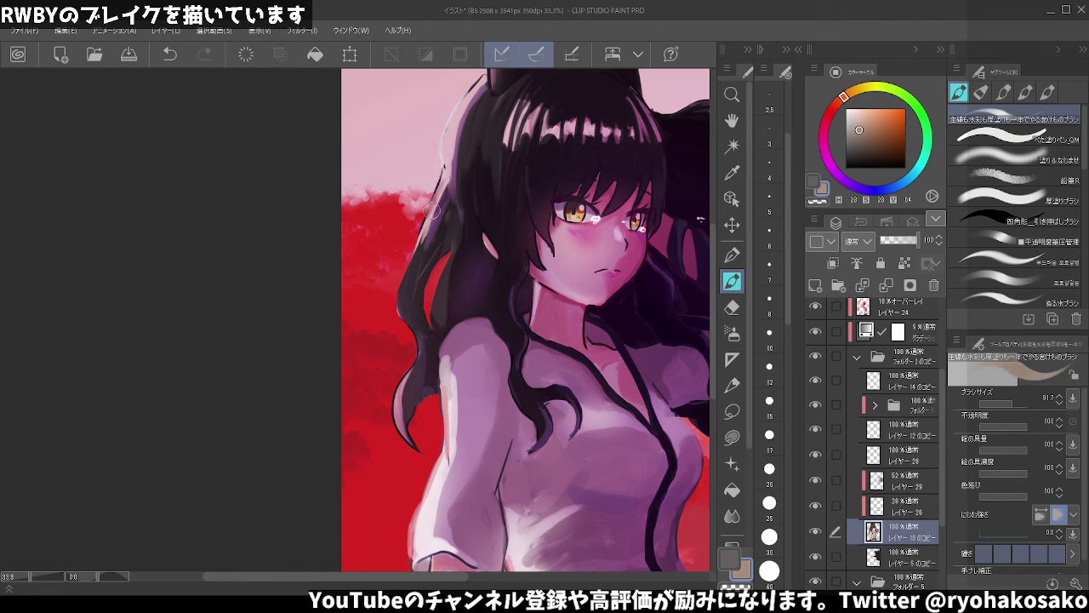
{"action": "left_click", "coordinate": [436, 185], "text": "alt"}
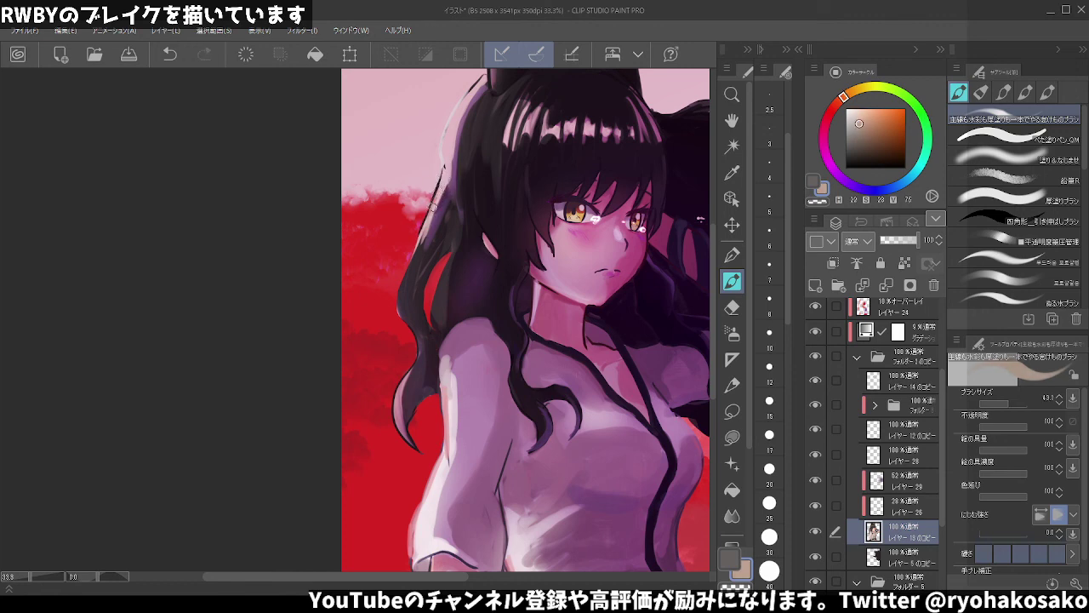
{"action": "left_click_drag", "start_coordinate": [432, 206], "coordinate": [422, 242]}
- With the flat-fill pen at size 82 and a pinkish brown, lighten the cat ear's inner edge
{"action": "left_click", "coordinate": [1000, 136]}
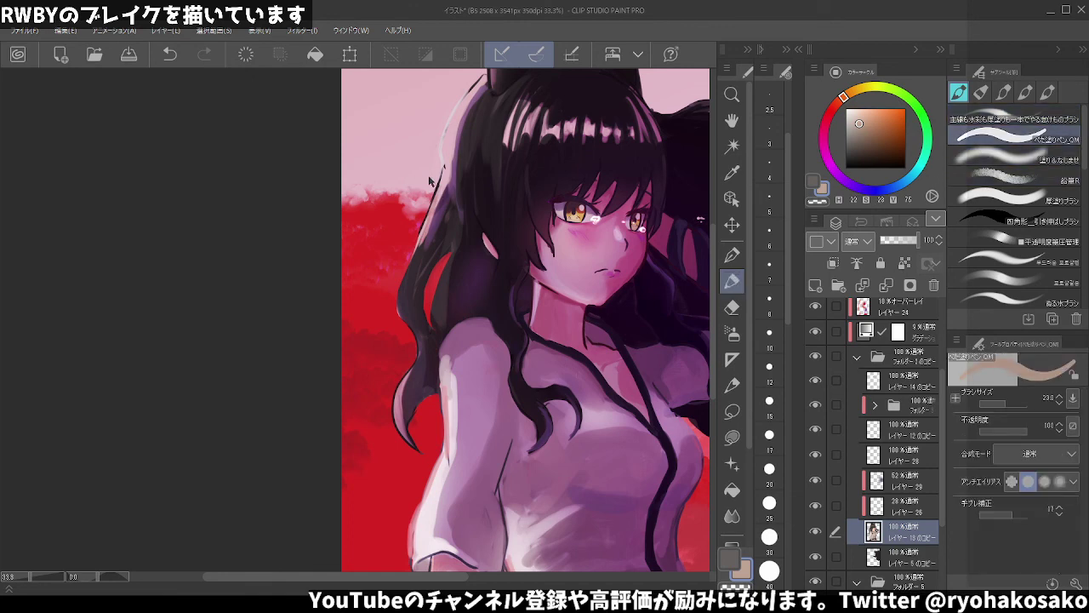
{"action": "scroll", "coordinate": [436, 206], "scroll_direction": "down", "scroll_amount": 2}
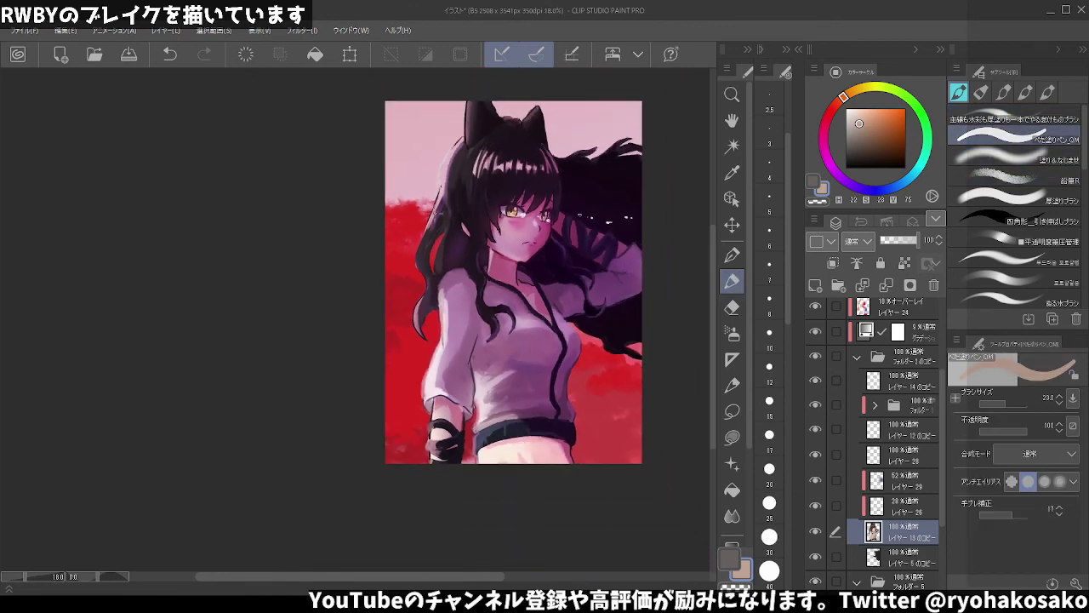
{"action": "scroll", "coordinate": [477, 114], "scroll_direction": "up", "scroll_amount": 2}
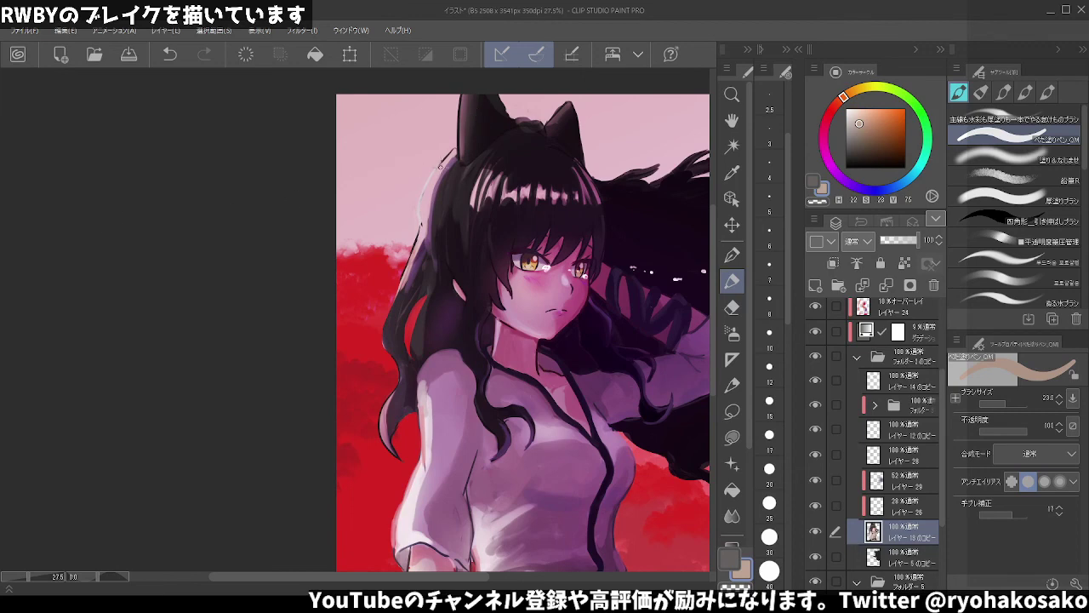
{"action": "left_click", "coordinate": [467, 104], "text": "alt"}
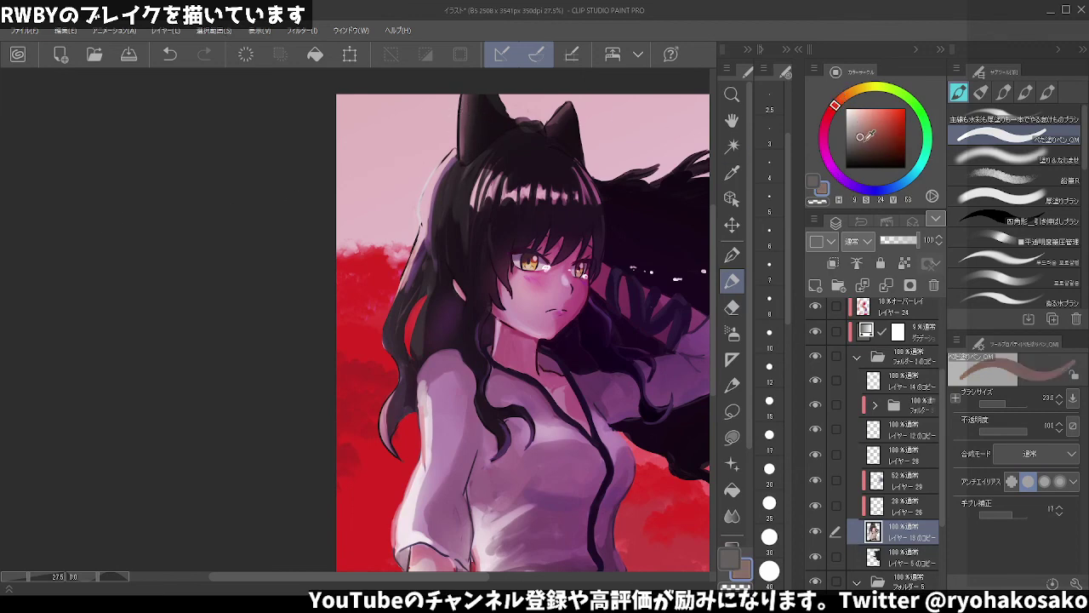
{"action": "left_click", "coordinate": [860, 128]}
{"action": "left_click_drag", "start_coordinate": [462, 88], "coordinate": [466, 102]}
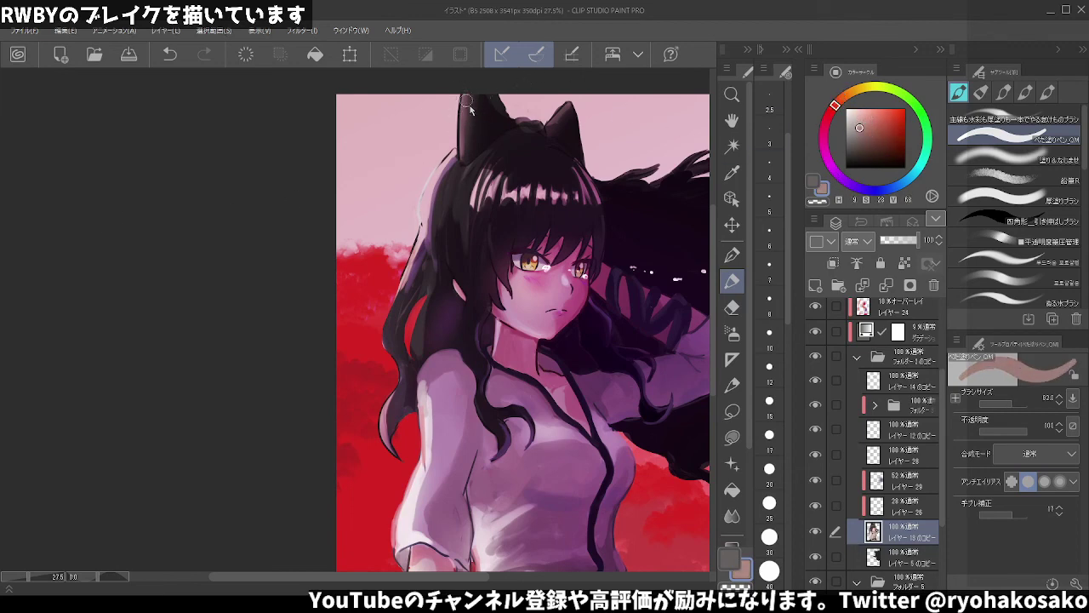
{"action": "key", "text": "ctrl+z"}
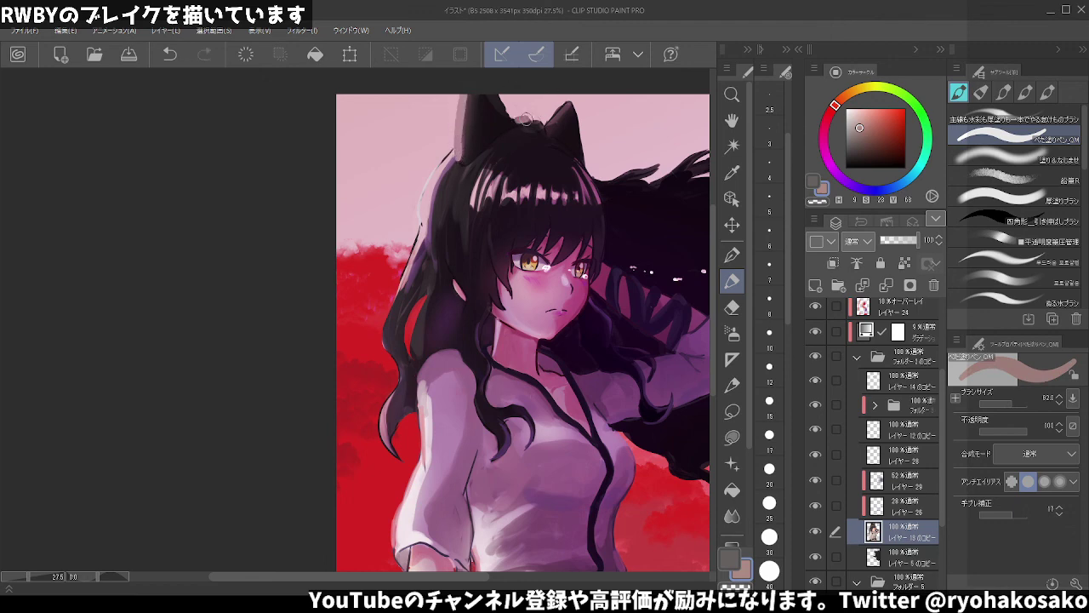
{"action": "left_click_drag", "start_coordinate": [567, 104], "coordinate": [557, 120]}
{"action": "scroll", "coordinate": [549, 249], "scroll_direction": "down", "scroll_amount": 1}
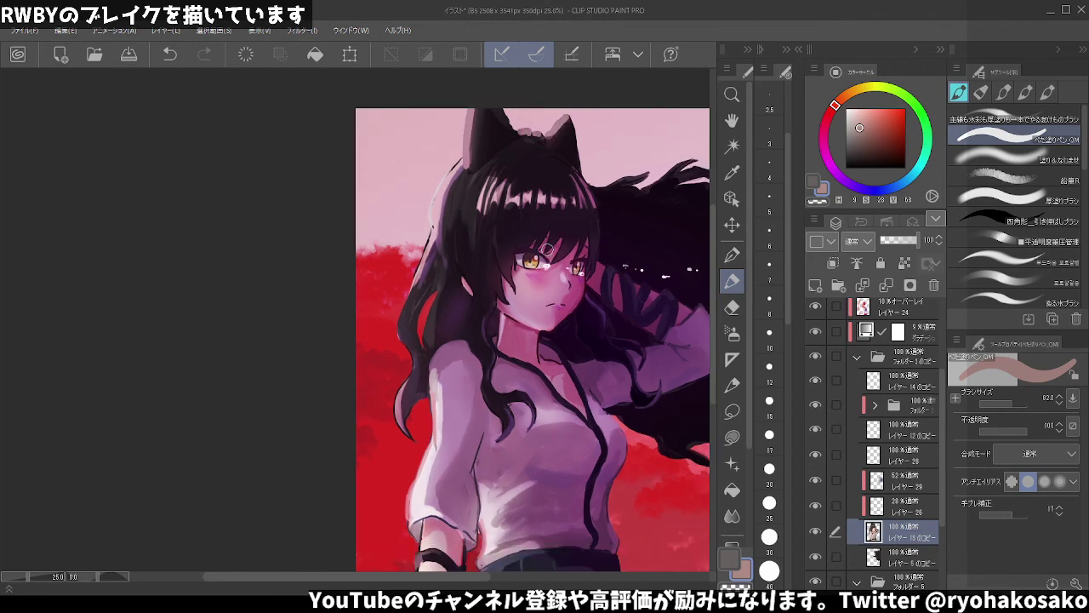
{"action": "scroll", "coordinate": [553, 254], "scroll_direction": "down", "scroll_amount": 2}
{"action": "scroll", "coordinate": [571, 263], "scroll_direction": "down", "scroll_amount": 1}
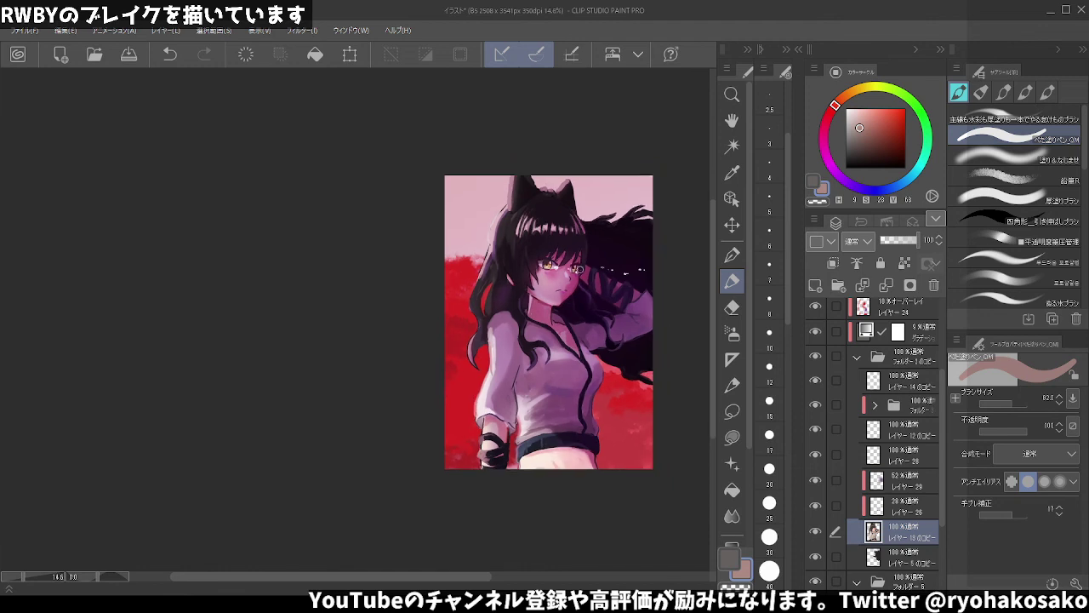
{"action": "scroll", "coordinate": [554, 173], "scroll_direction": "up", "scroll_amount": 1}
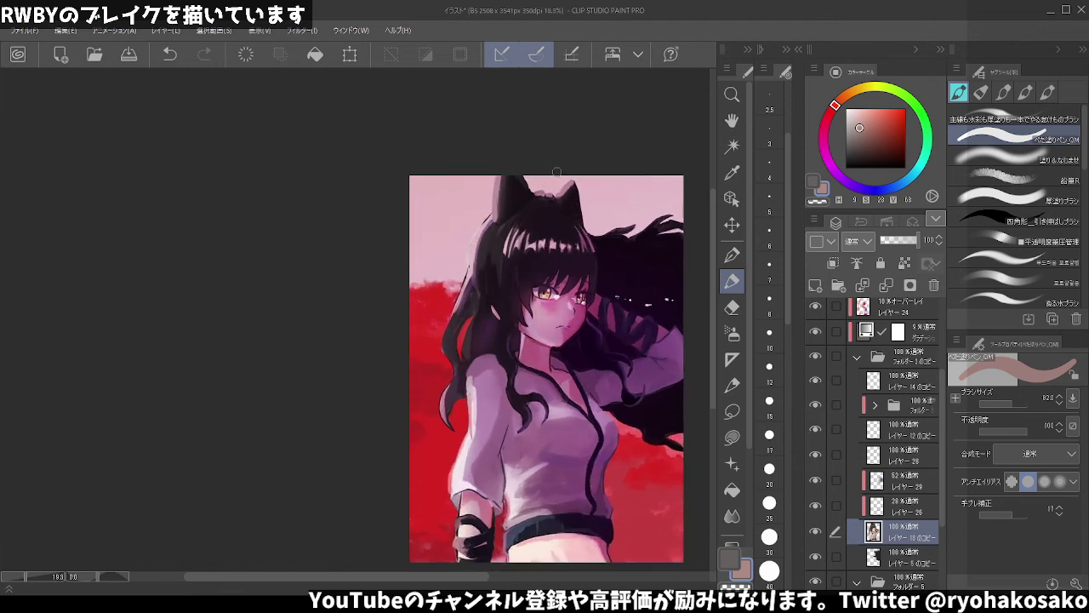
{"action": "scroll", "coordinate": [557, 174], "scroll_direction": "up", "scroll_amount": 1}
{"action": "scroll", "coordinate": [559, 175], "scroll_direction": "up", "scroll_amount": 1}
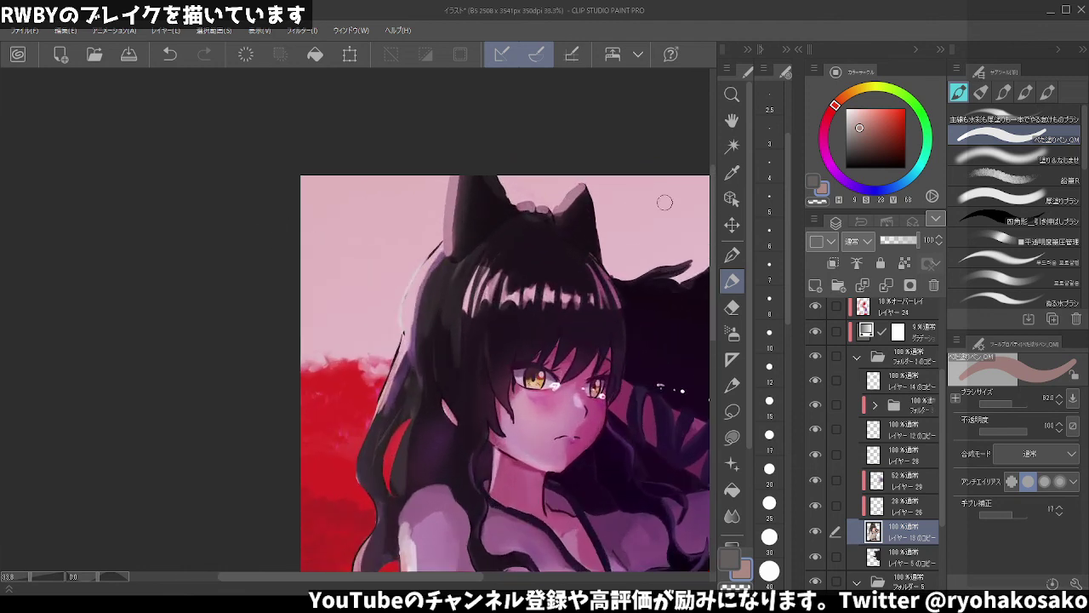
- Airbrush soft shading over the top and tip of the right cat ear
{"action": "left_click", "coordinate": [732, 333]}
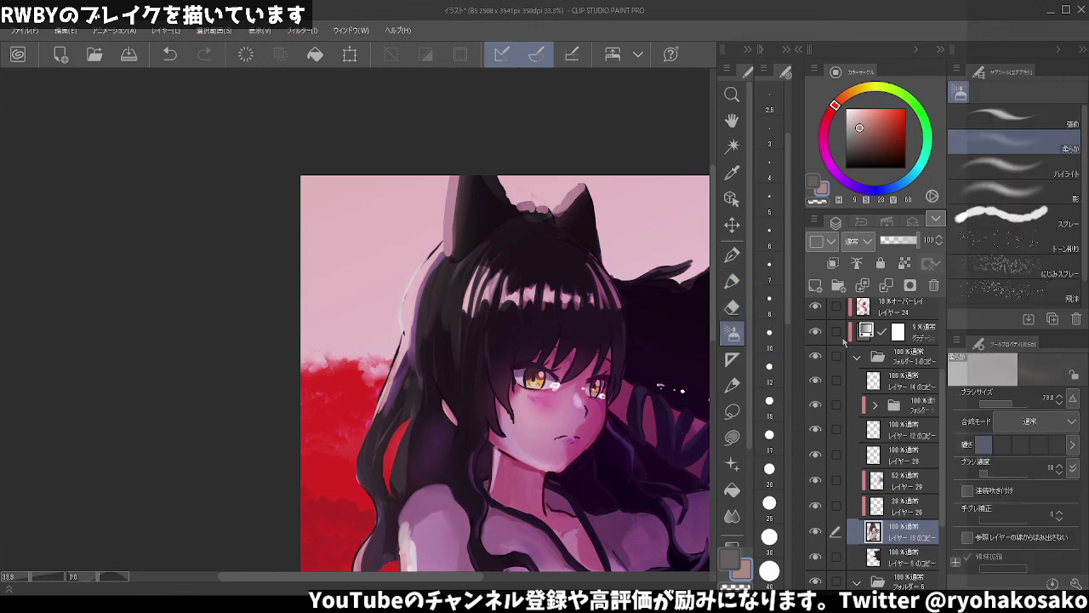
{"action": "left_click", "coordinate": [905, 262]}
{"action": "left_click_drag", "start_coordinate": [460, 167], "coordinate": [474, 180]}
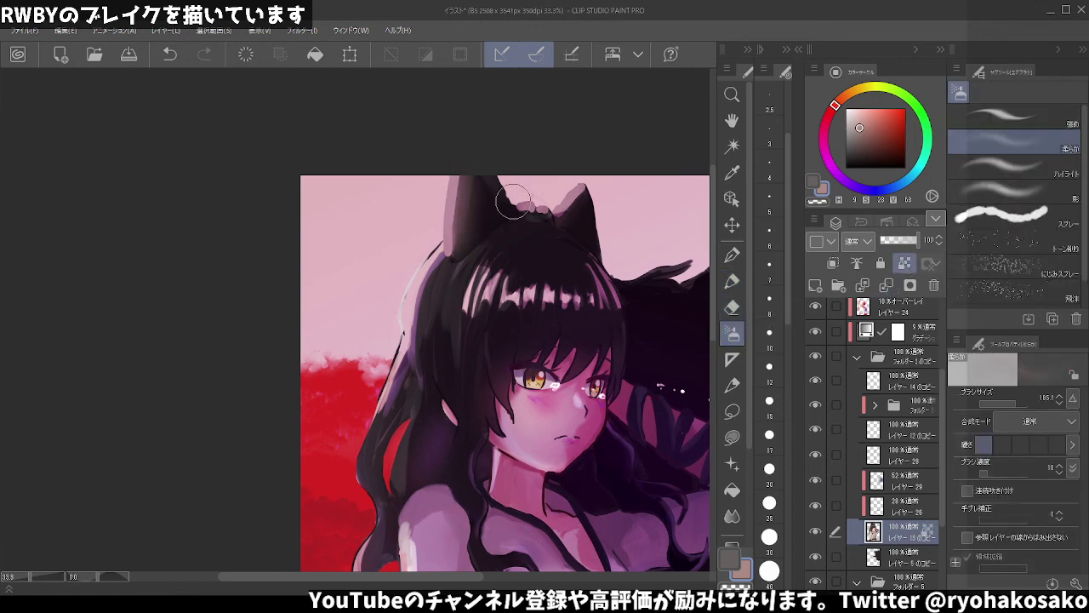
{"action": "mouse_move", "coordinate": [579, 196]}
{"action": "left_mouse_down"}
{"action": "mouse_move", "coordinate": [570, 215]}
{"action": "mouse_move", "coordinate": [538, 216]}
{"action": "left_mouse_up"}
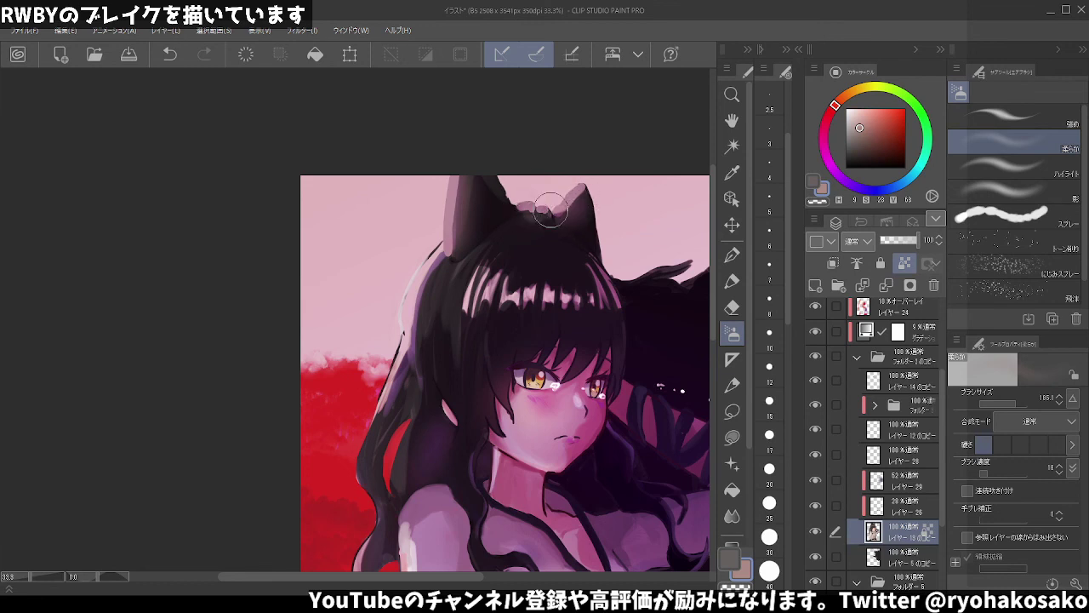
{"action": "scroll", "coordinate": [545, 223], "scroll_direction": "down", "scroll_amount": 1}
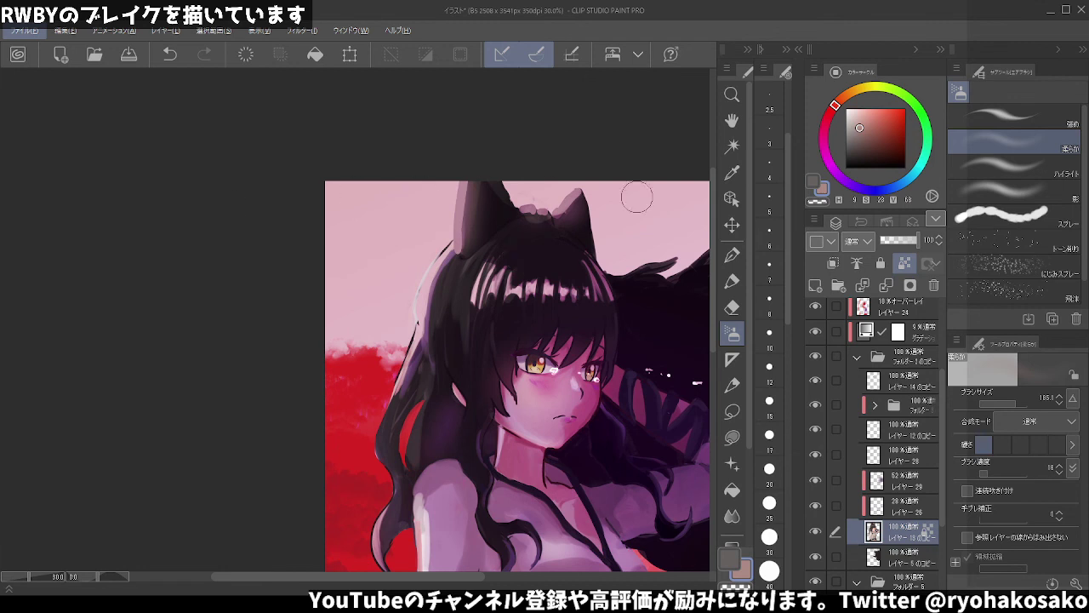
{"action": "scroll", "coordinate": [894, 426], "scroll_direction": "up", "scroll_amount": 2}
- Undo the stray bright stroke atop the head and reselect the top brush preset
{"action": "left_click", "coordinate": [902, 373]}
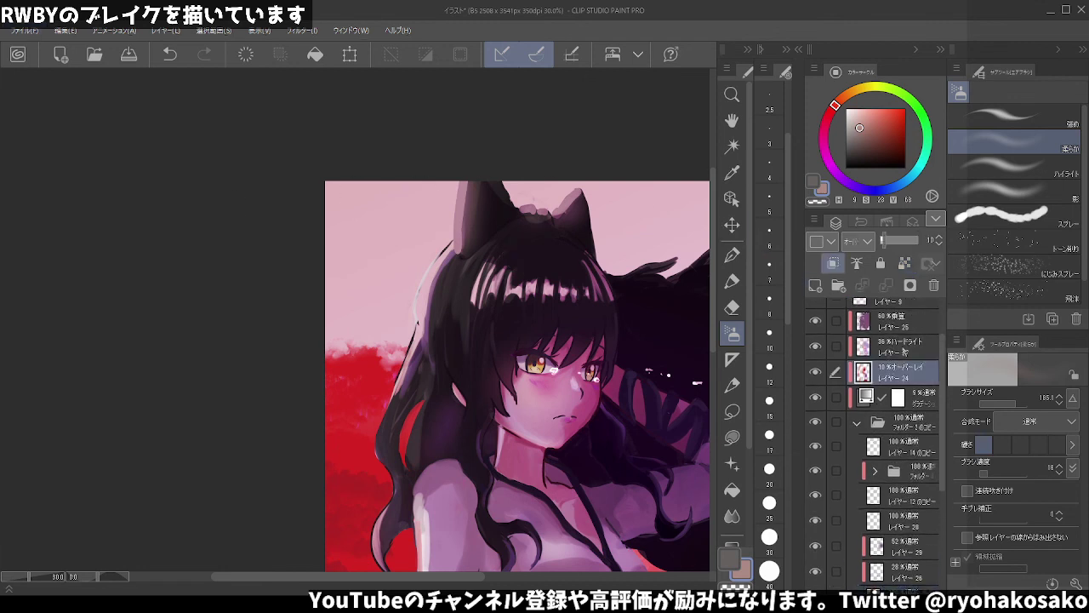
{"action": "scroll", "coordinate": [893, 425], "scroll_direction": "up", "scroll_amount": 1}
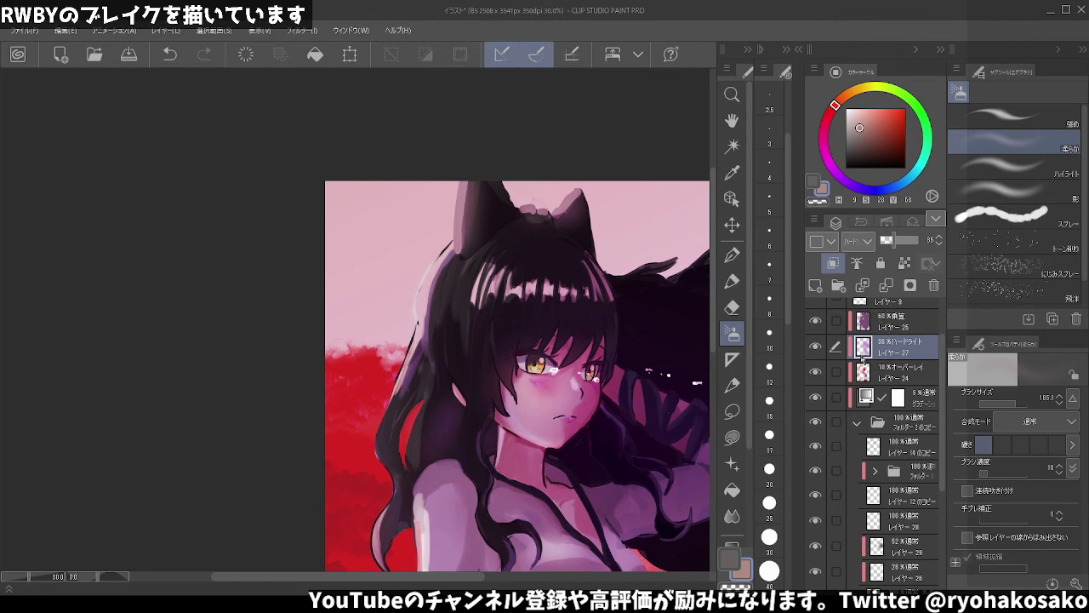
{"action": "left_click", "coordinate": [874, 191]}
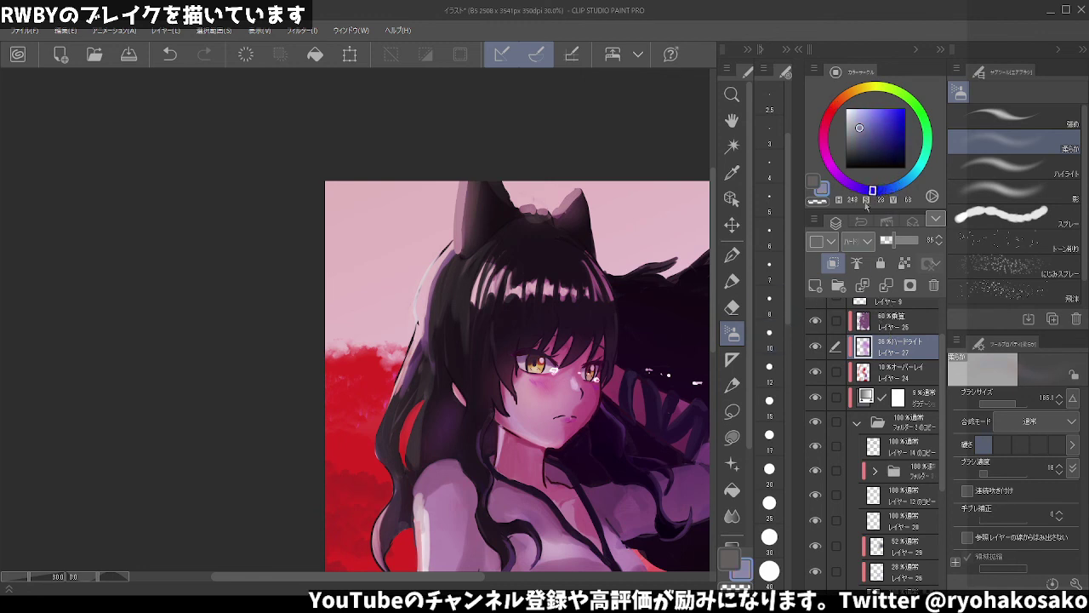
{"action": "left_click_drag", "start_coordinate": [564, 260], "coordinate": [600, 283]}
{"action": "key", "text": "ctrl+z"}
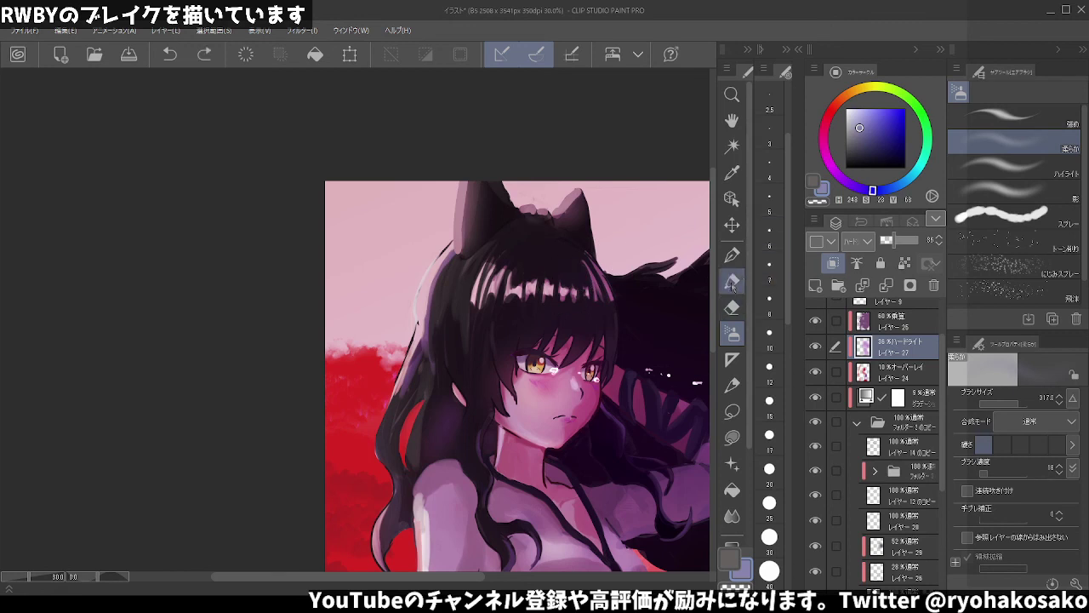
{"action": "left_click", "coordinate": [731, 282]}
{"action": "left_click", "coordinate": [732, 254]}
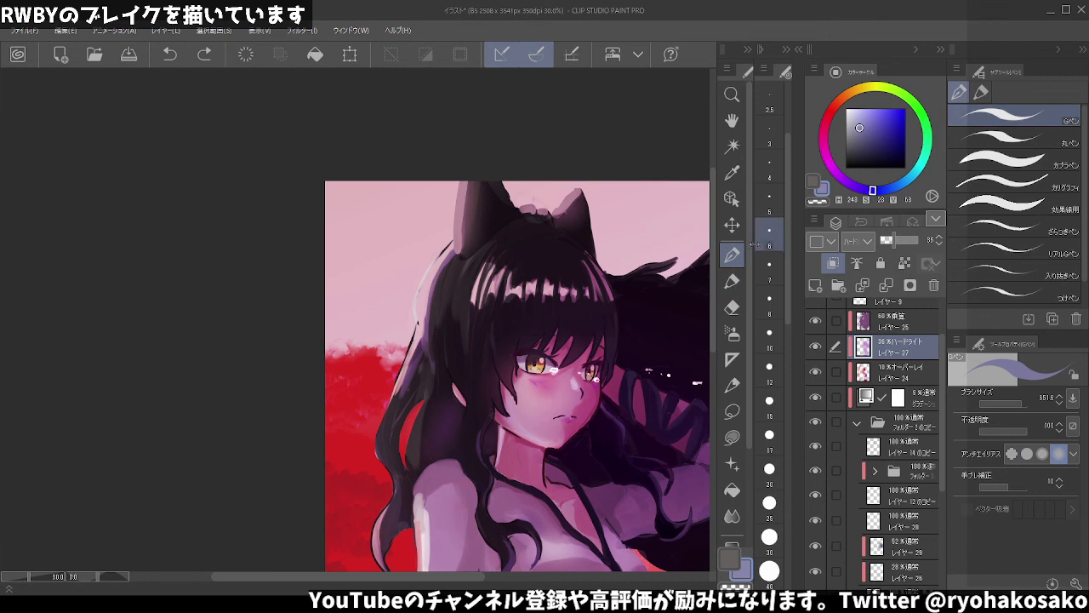
{"action": "left_click", "coordinate": [732, 282]}
{"action": "left_click", "coordinate": [1012, 119]}
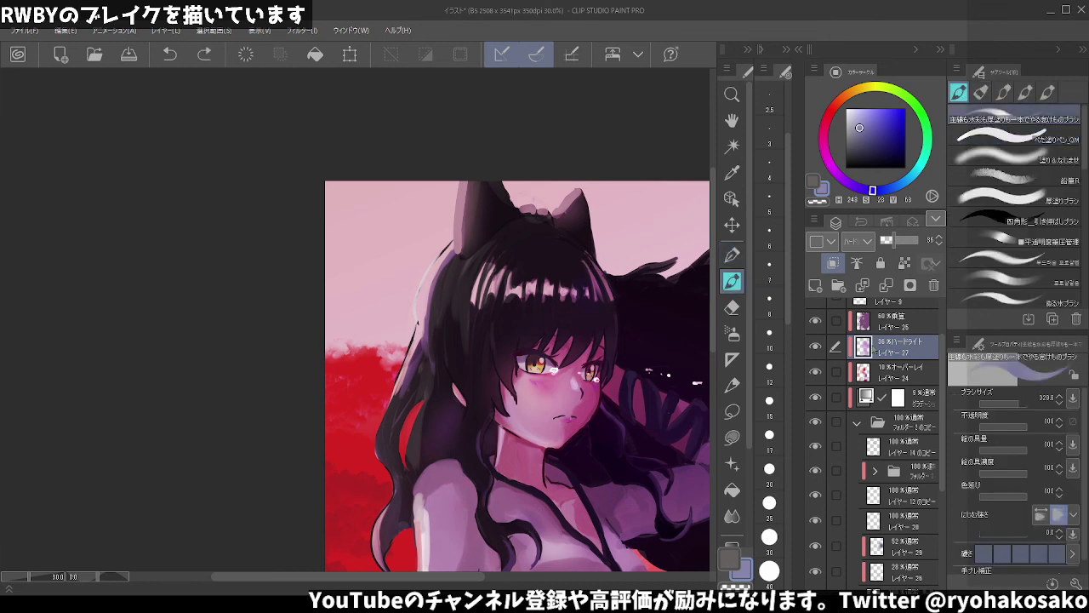
- Lower the Layer 24 Overlay opacity from 10% to 9%
{"action": "left_click", "coordinate": [879, 375]}
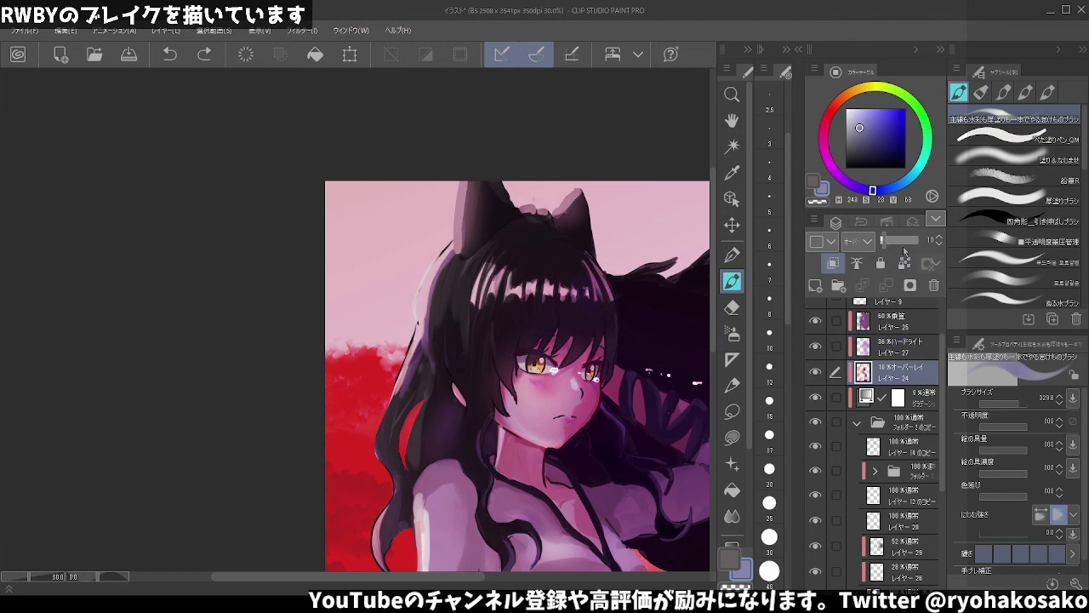
{"action": "left_click_drag", "start_coordinate": [899, 244], "coordinate": [884, 245]}
{"action": "left_click", "coordinate": [815, 375]}
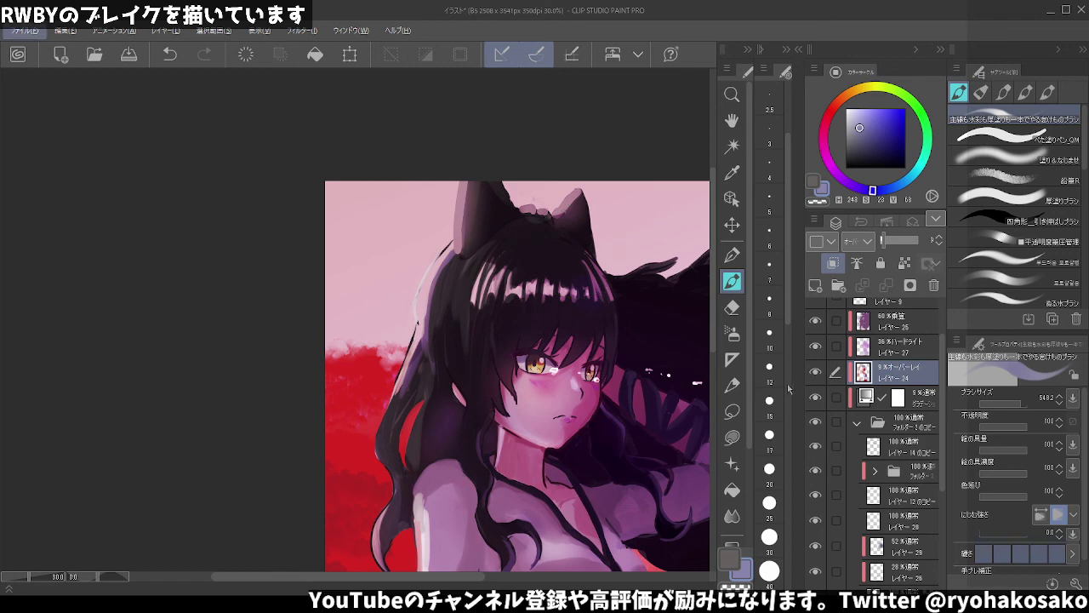
{"action": "scroll", "coordinate": [528, 289], "scroll_direction": "down", "scroll_amount": 1}
{"action": "scroll", "coordinate": [545, 337], "scroll_direction": "down", "scroll_amount": 1}
{"action": "scroll", "coordinate": [548, 341], "scroll_direction": "down", "scroll_amount": 3}
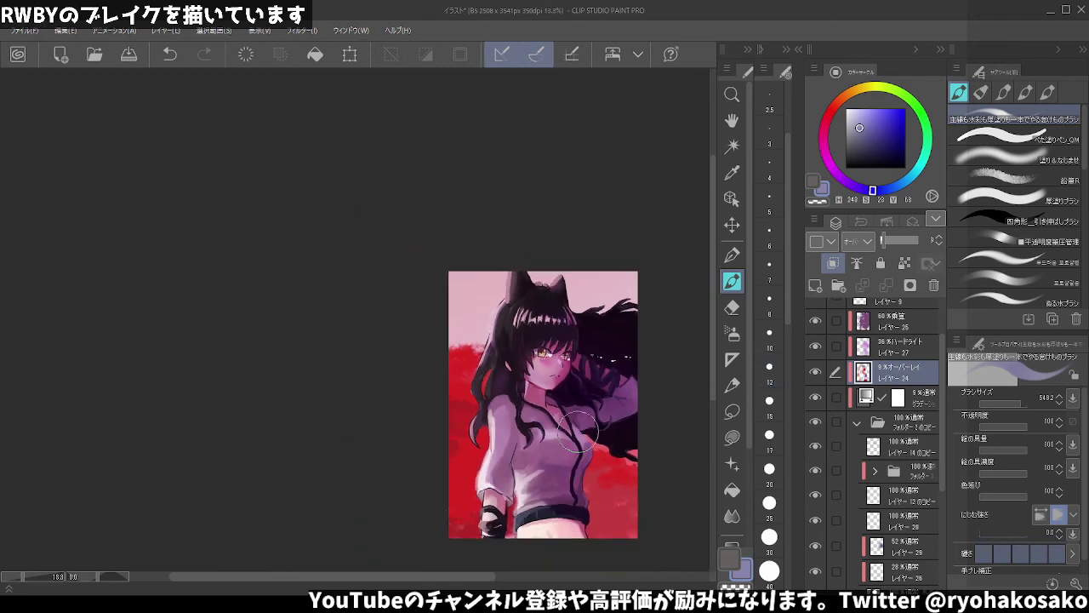
{"action": "scroll", "coordinate": [578, 400], "scroll_direction": "down", "scroll_amount": 2}
{"action": "scroll", "coordinate": [596, 443], "scroll_direction": "up", "scroll_amount": 2}
{"action": "scroll", "coordinate": [589, 553], "scroll_direction": "up", "scroll_amount": 1}
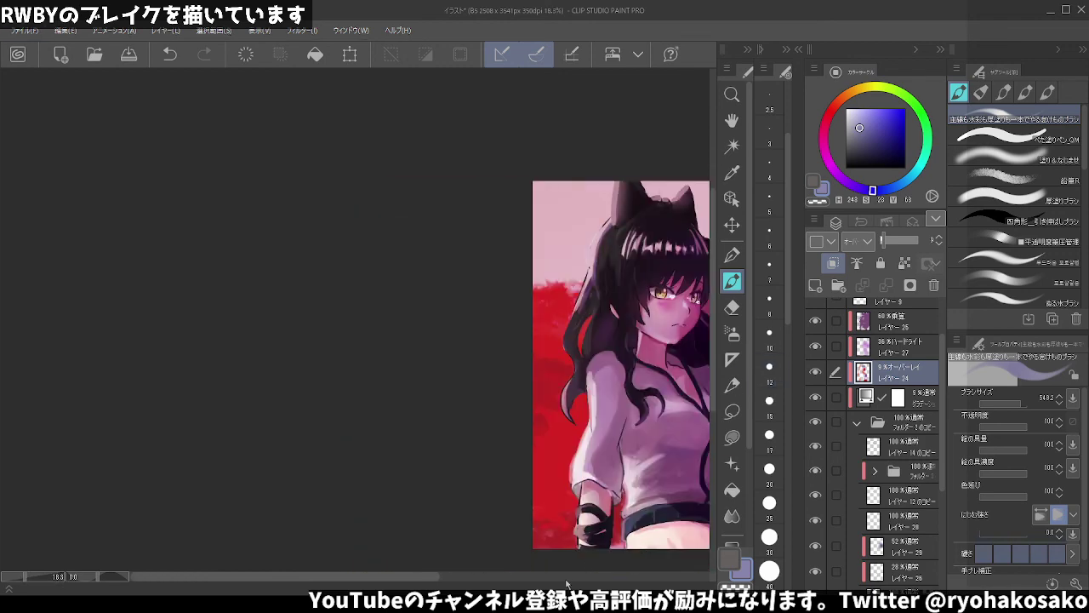
{"action": "scroll", "coordinate": [578, 520], "scroll_direction": "down", "scroll_amount": 2}
{"action": "scroll", "coordinate": [600, 527], "scroll_direction": "up", "scroll_amount": 2}
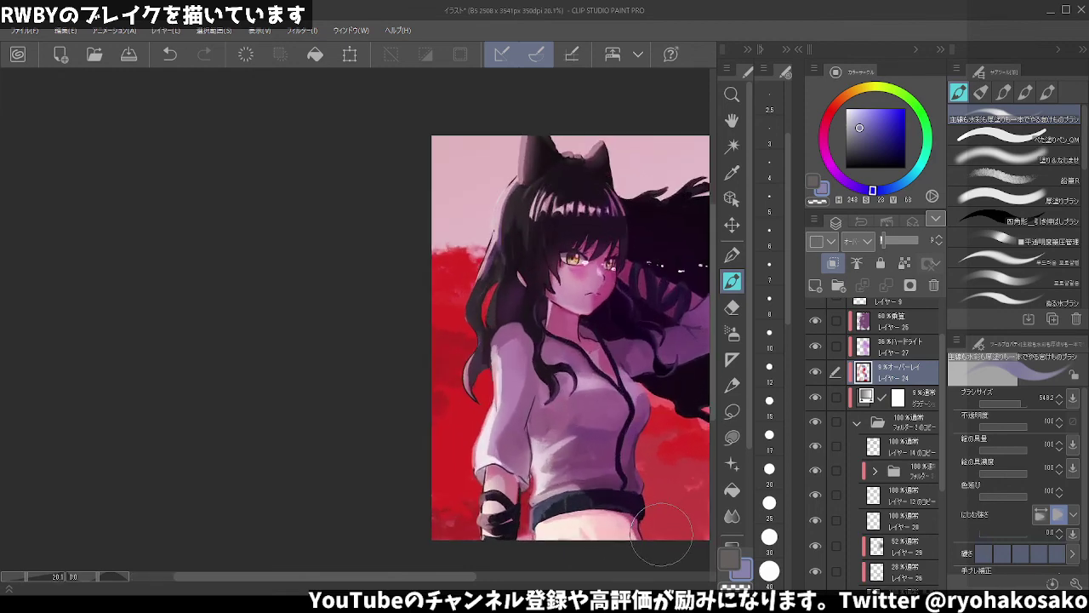
{"action": "scroll", "coordinate": [630, 523], "scroll_direction": "up", "scroll_amount": 1}
{"action": "scroll", "coordinate": [654, 518], "scroll_direction": "up", "scroll_amount": 2}
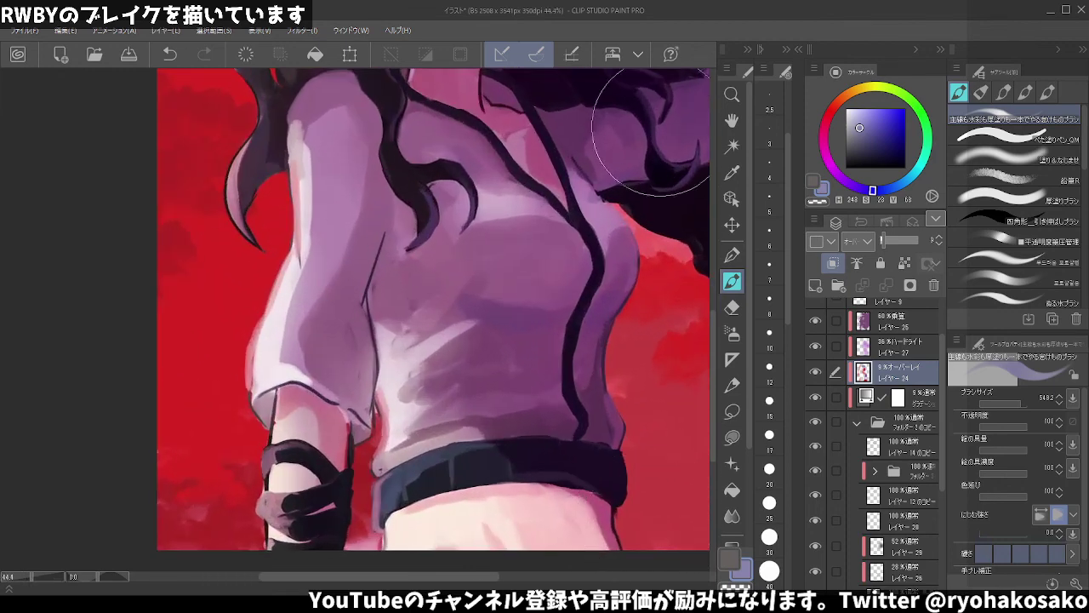
- Pick a dark muted brown, select the figure's normal layer, and shrink the brush
{"action": "left_click", "coordinate": [833, 109]}
{"action": "left_click_drag", "start_coordinate": [833, 109], "coordinate": [842, 99]}
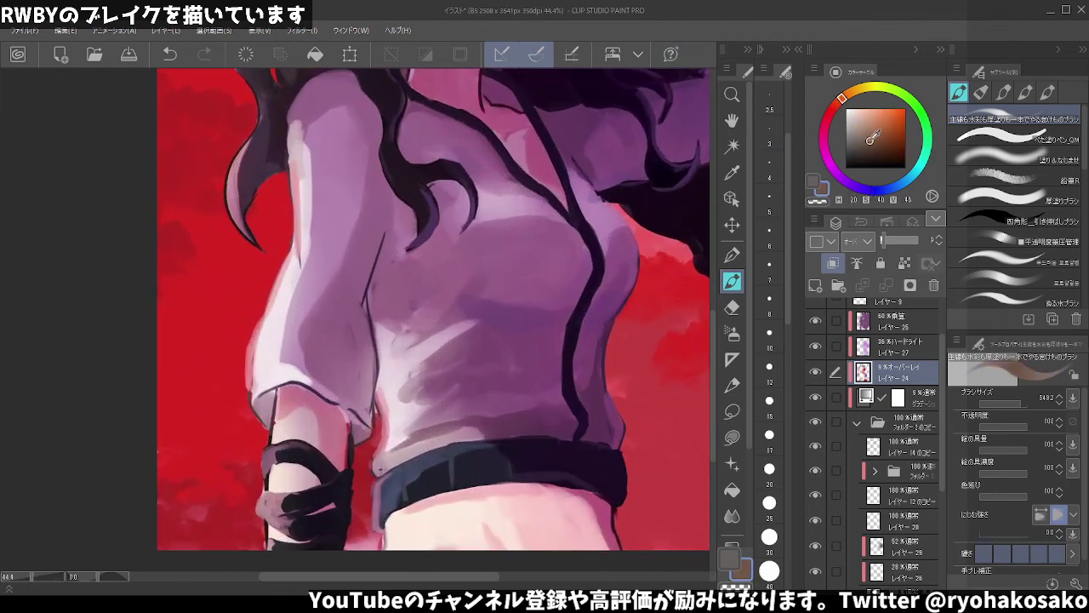
{"action": "left_click", "coordinate": [872, 144]}
{"action": "left_click_drag", "start_coordinate": [570, 444], "coordinate": [546, 400]}
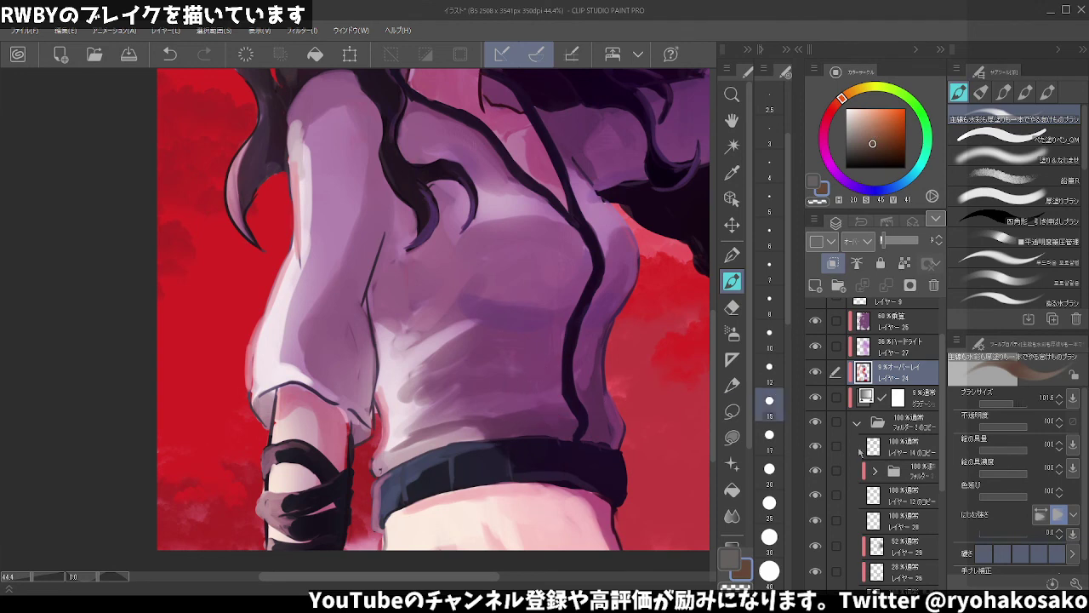
{"action": "scroll", "coordinate": [890, 509], "scroll_direction": "down", "scroll_amount": 1}
{"action": "left_click", "coordinate": [900, 564]}
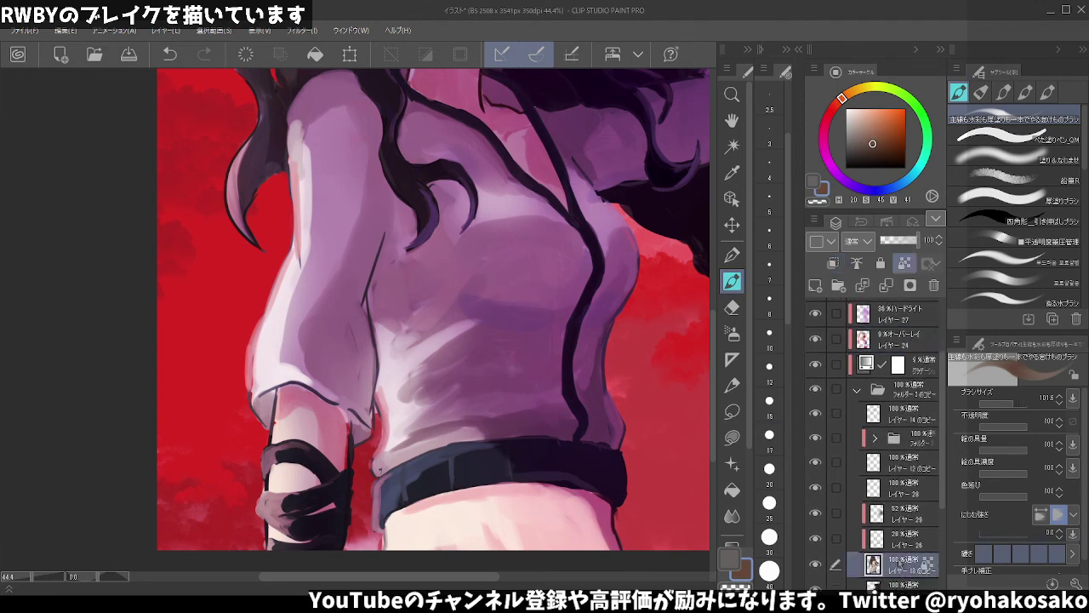
{"action": "left_click_drag", "start_coordinate": [574, 421], "coordinate": [574, 406]}
- Draw a dark outline along the leg edge below the waistband, redoing it until it fits
{"action": "left_click_drag", "start_coordinate": [612, 524], "coordinate": [616, 532]}
{"action": "key", "text": "ctrl+z"}
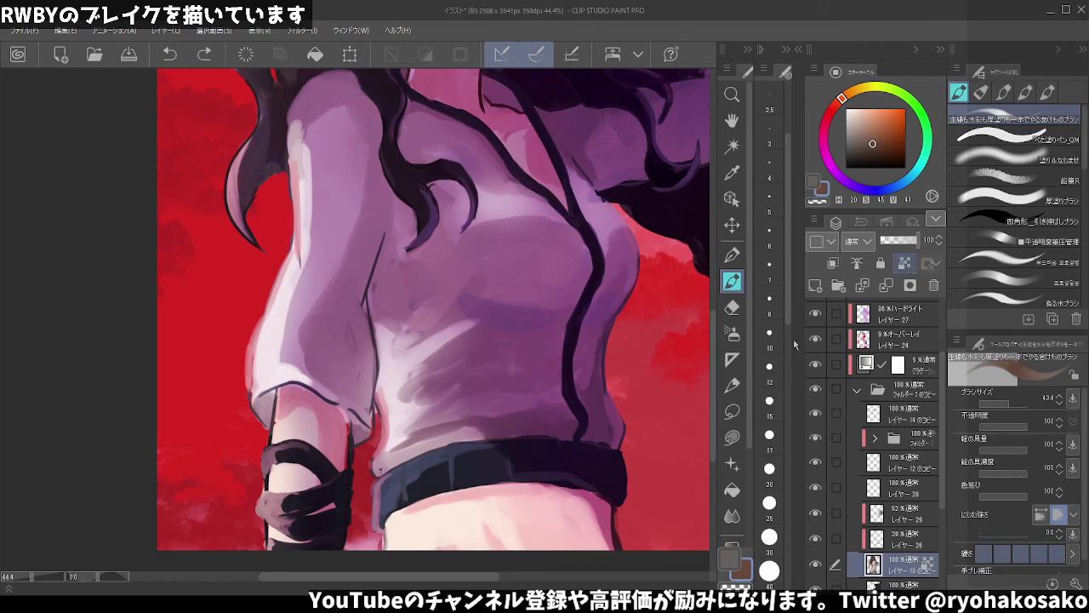
{"action": "left_click_drag", "start_coordinate": [536, 361], "coordinate": [543, 368]}
{"action": "left_click_drag", "start_coordinate": [616, 514], "coordinate": [616, 541]}
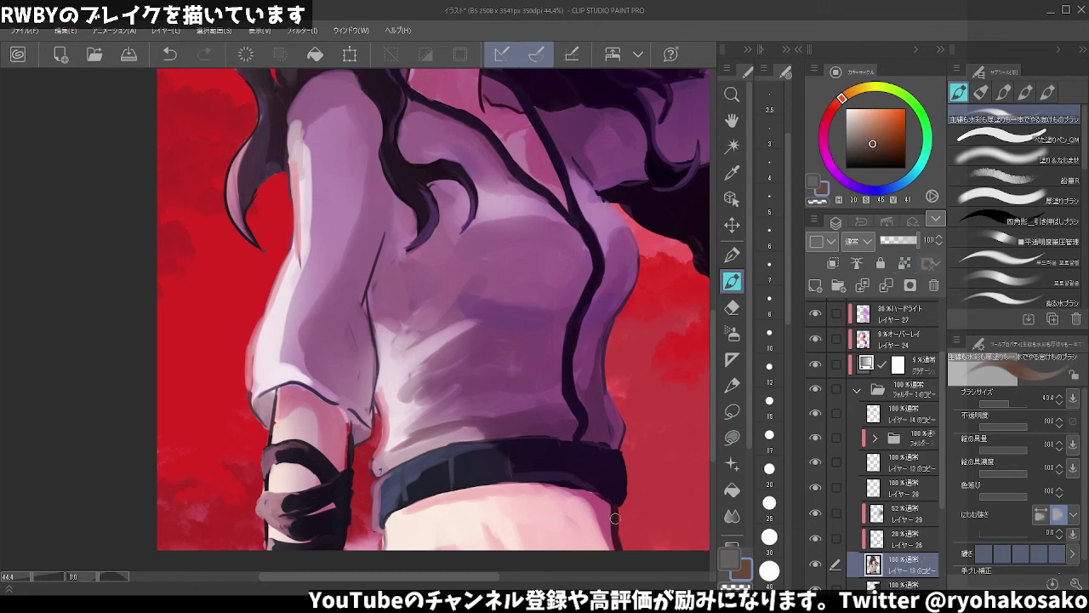
{"action": "key", "text": "ctrl+z"}
{"action": "left_click_drag", "start_coordinate": [617, 509], "coordinate": [615, 538]}
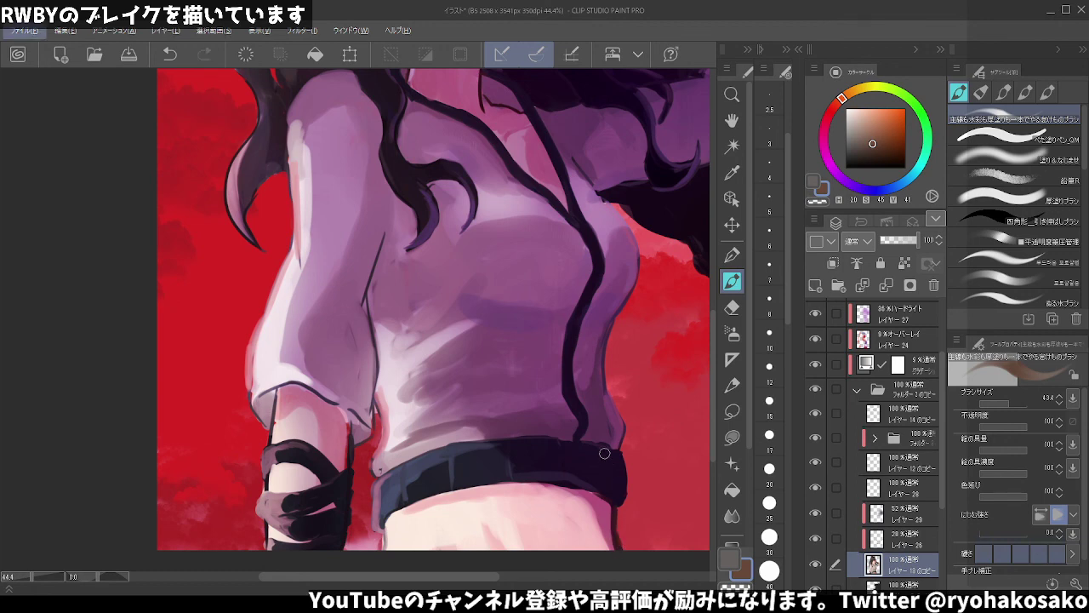
{"action": "scroll", "coordinate": [592, 438], "scroll_direction": "down", "scroll_amount": 2}
{"action": "scroll", "coordinate": [465, 478], "scroll_direction": "down", "scroll_amount": 2}
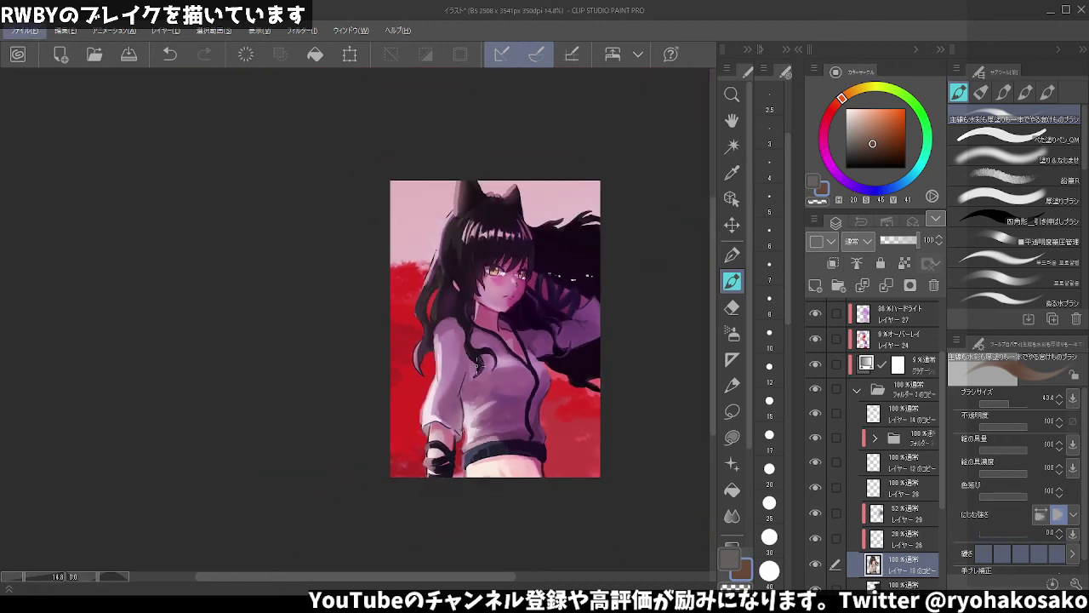